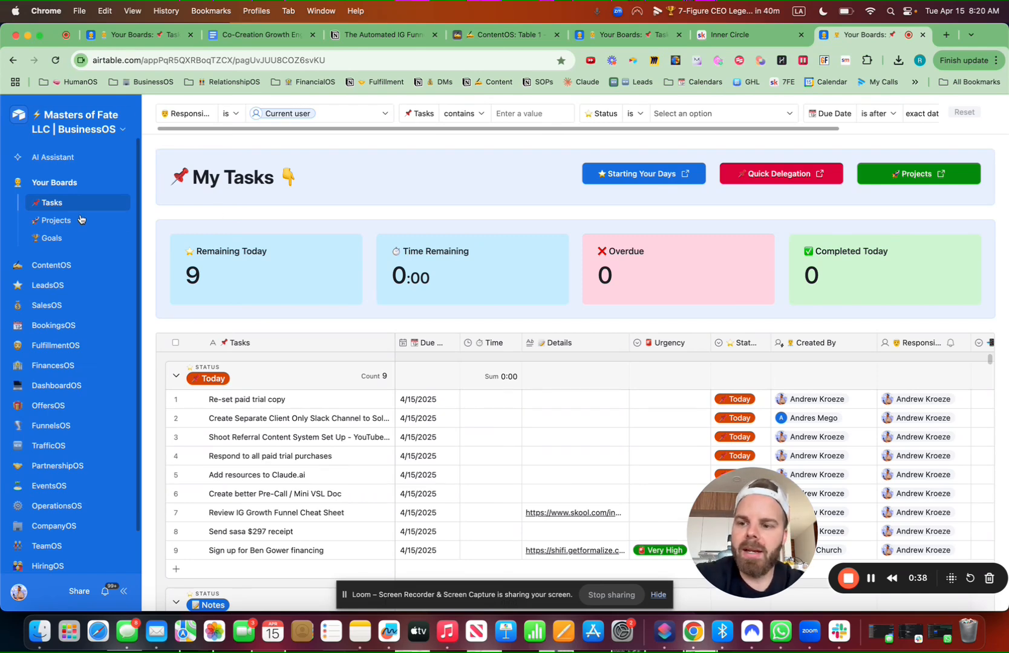
Browse the LeadsOS All Leads page, then open and close the Web clipper popup
{"action": "left_click", "coordinate": [58, 286]}
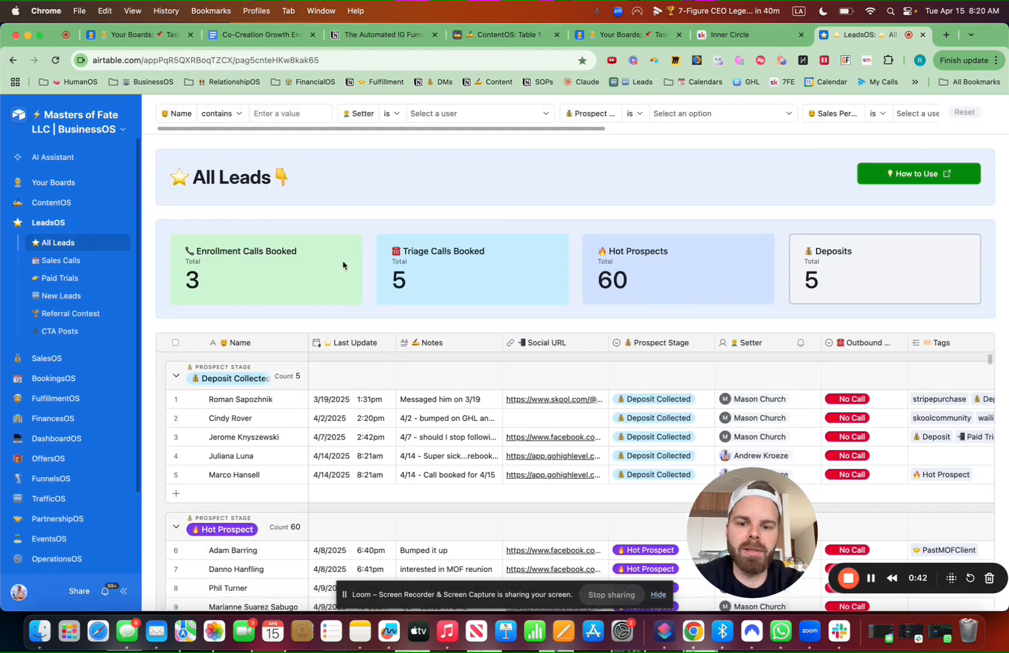
{"action": "scroll", "coordinate": [343, 265], "scroll_direction": "down", "scroll_amount": 5}
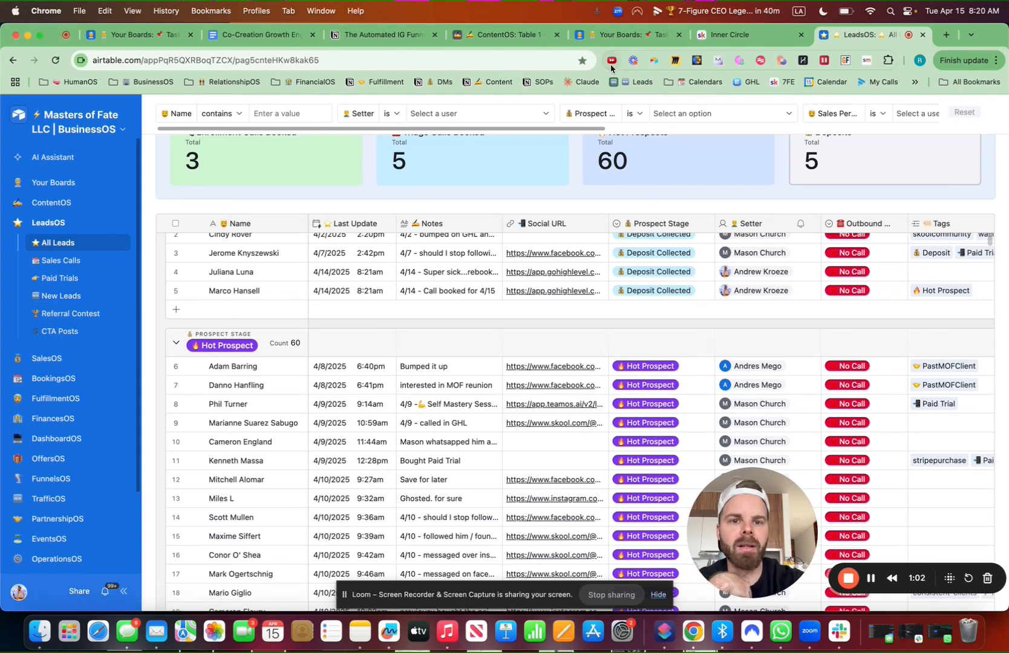
{"action": "left_click", "coordinate": [654, 61]}
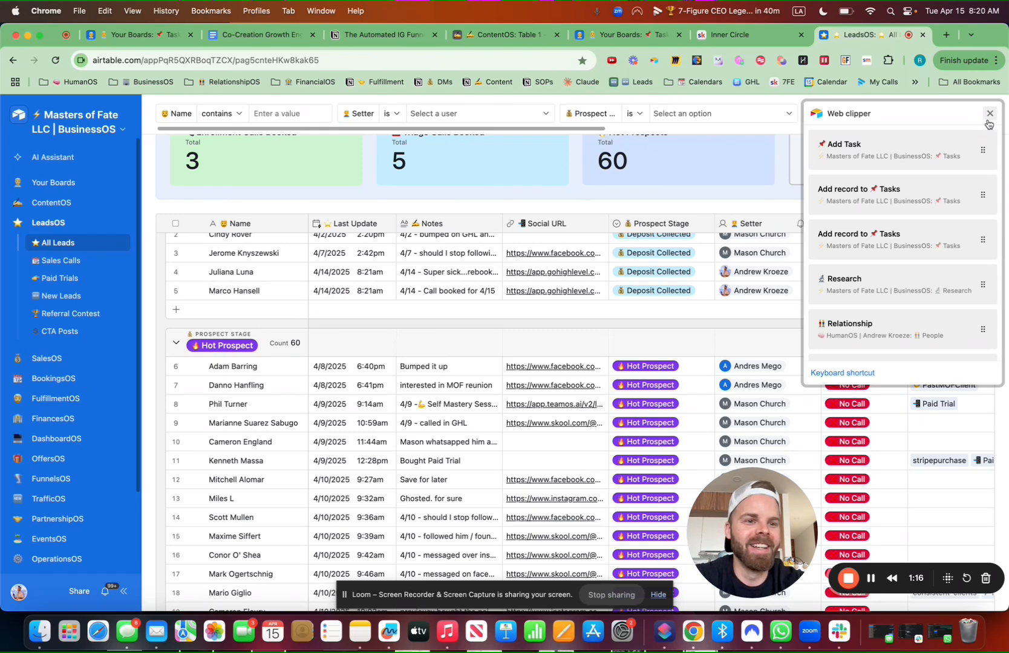
{"action": "left_click", "coordinate": [989, 115]}
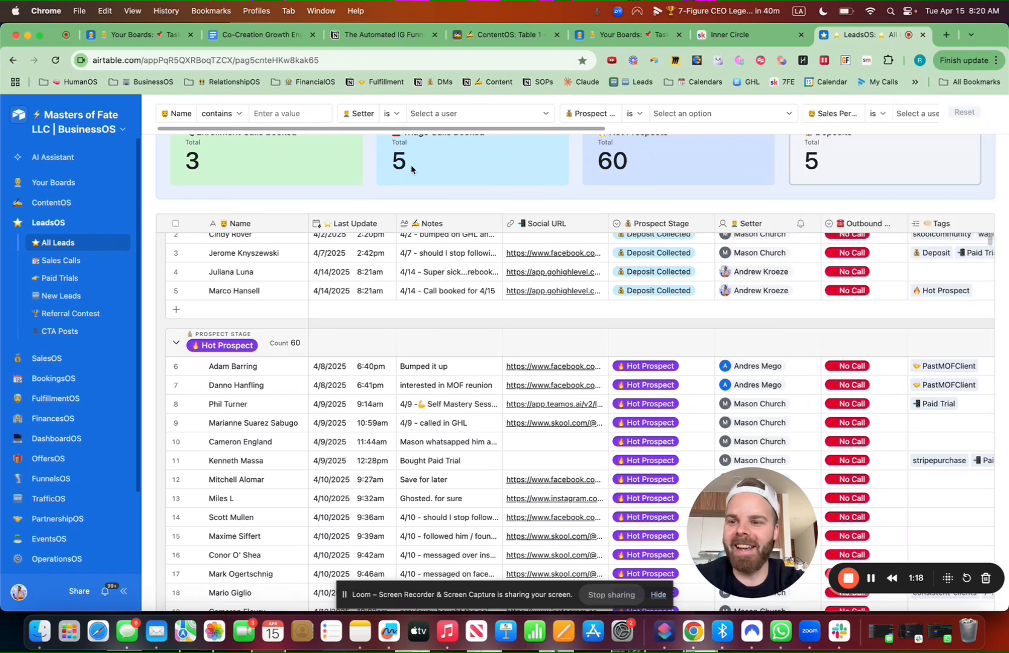
Switch BusinessOS to its data view and copy the 'Re-set paid trial copy' task record
{"action": "left_click", "coordinate": [113, 127]}
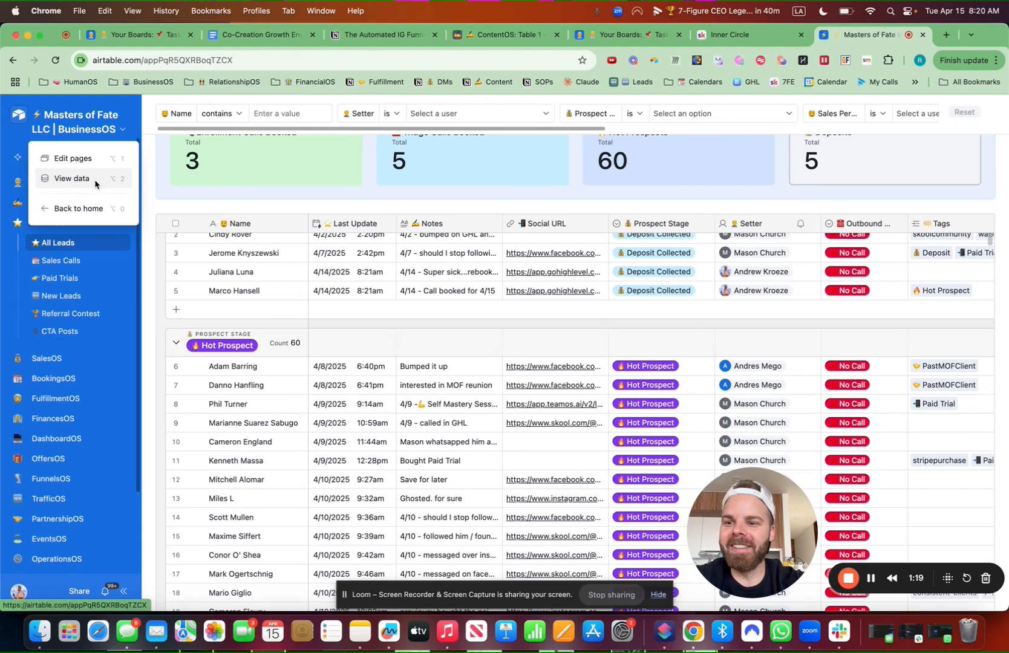
{"action": "left_click", "coordinate": [71, 178]}
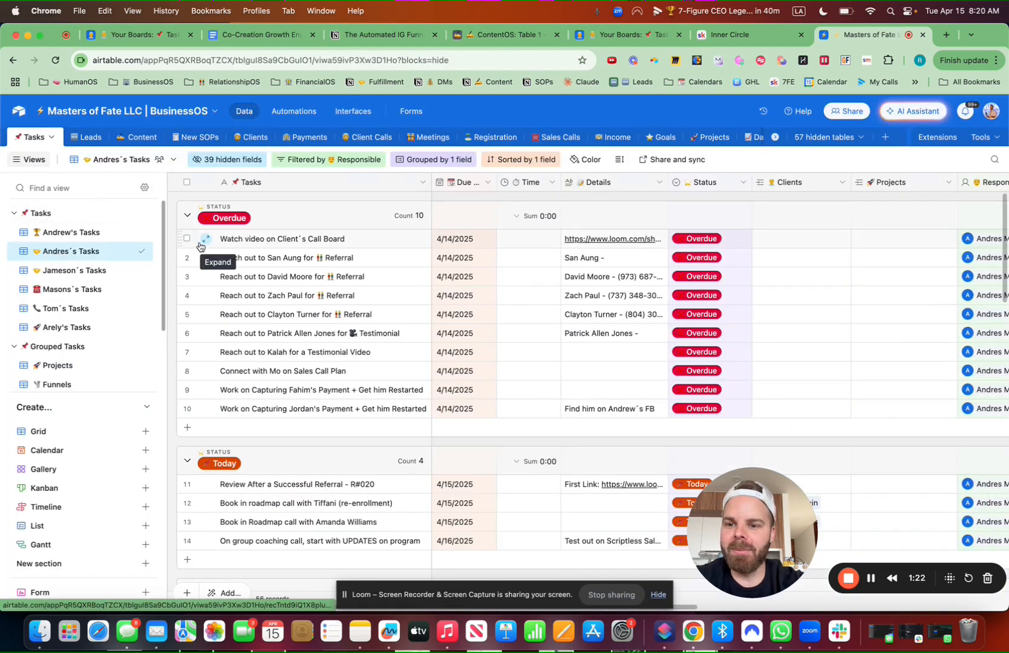
{"action": "left_click", "coordinate": [186, 239]}
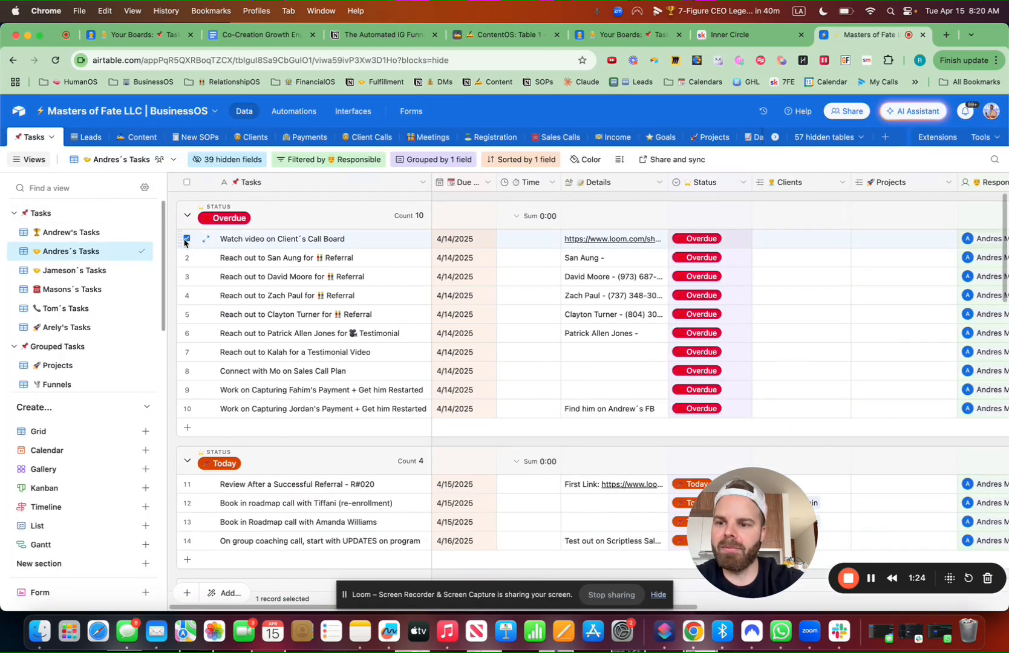
{"action": "left_click", "coordinate": [87, 234]}
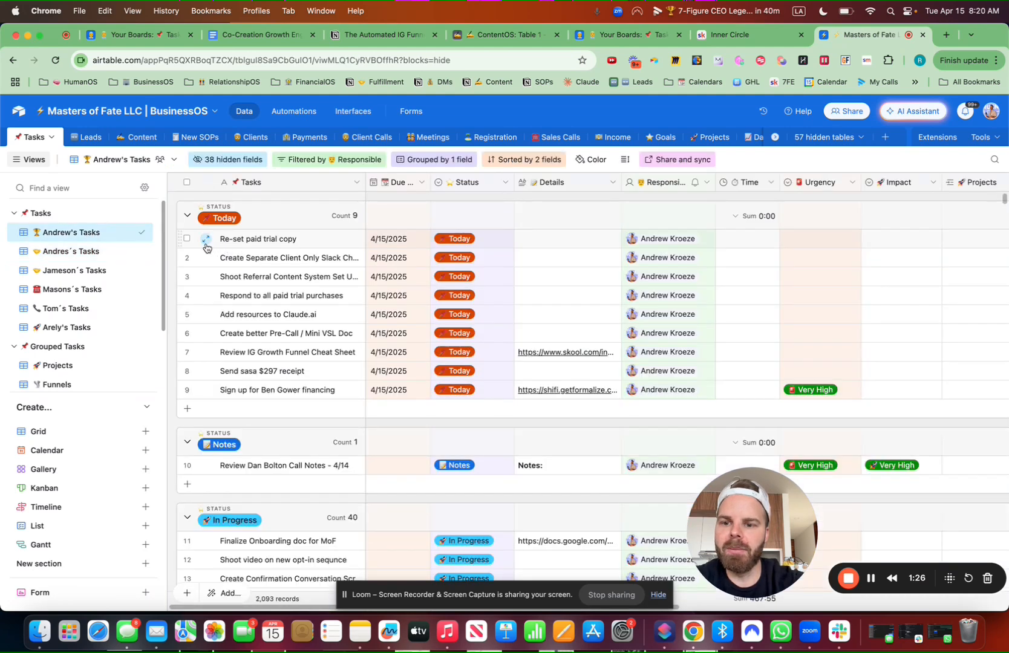
{"action": "key", "text": "super+c"}
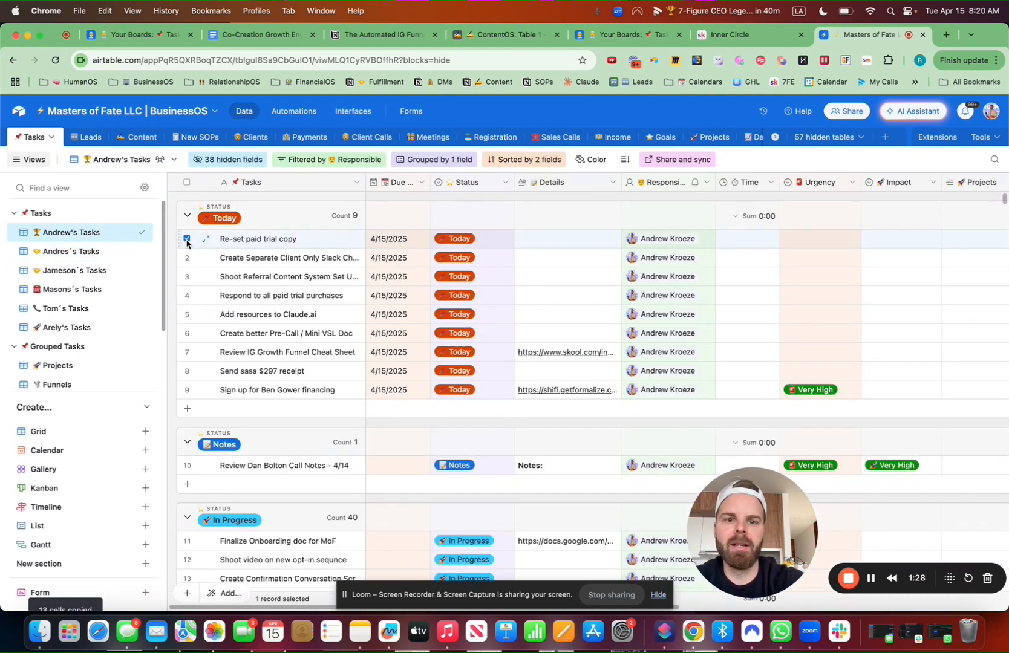
In ContentOS, create a blank table from scratch named 📌 Tasks
{"action": "left_click", "coordinate": [505, 34]}
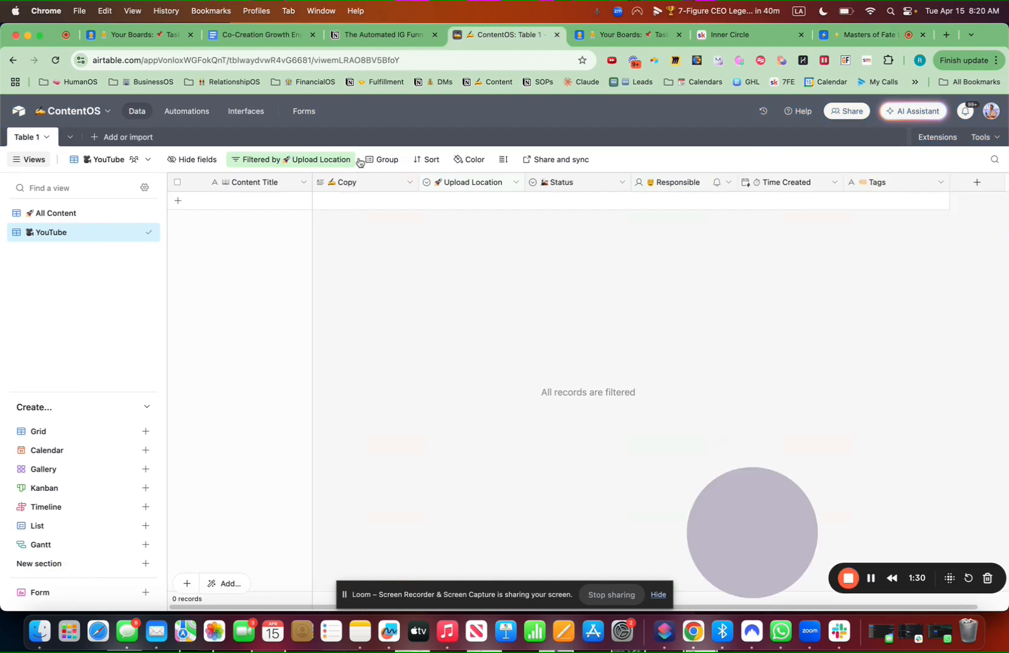
{"action": "left_click", "coordinate": [108, 138]}
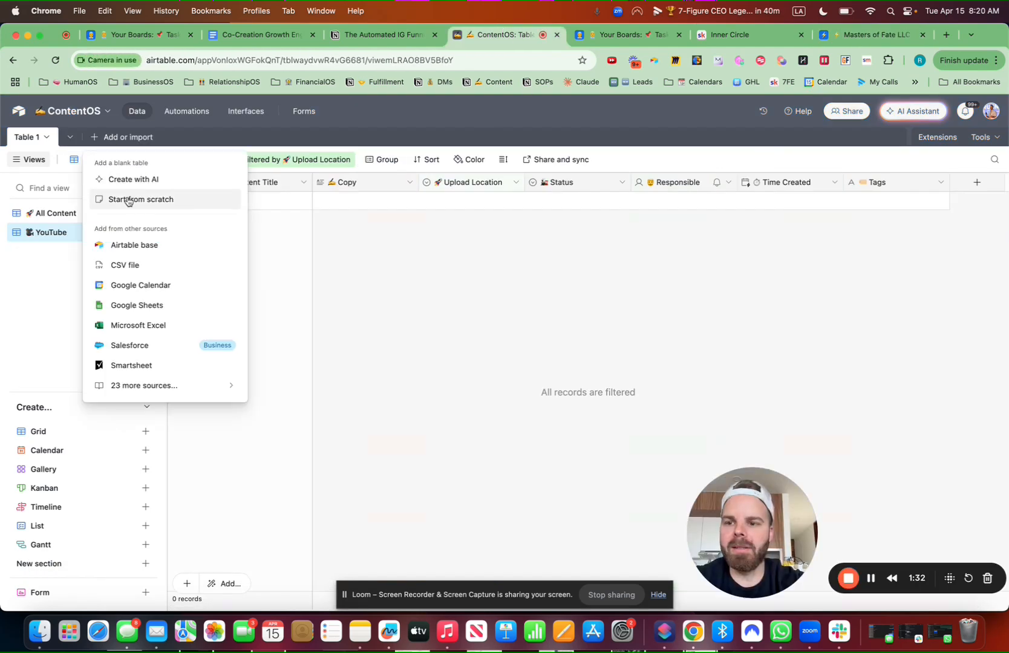
{"action": "left_click", "coordinate": [144, 204]}
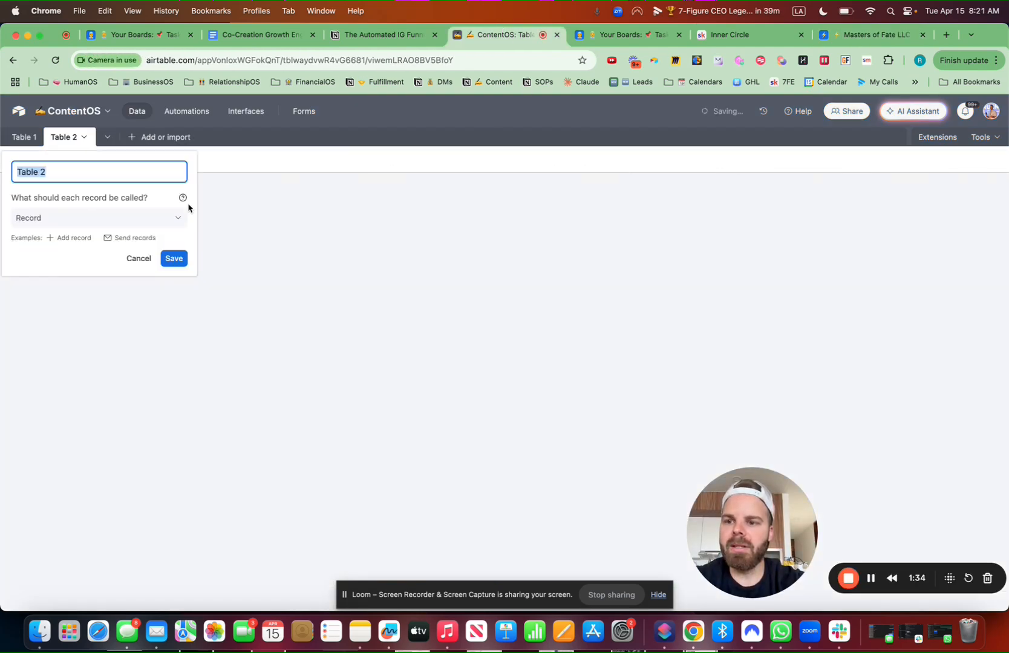
{"action": "key", "text": "ctrl+super+space"}
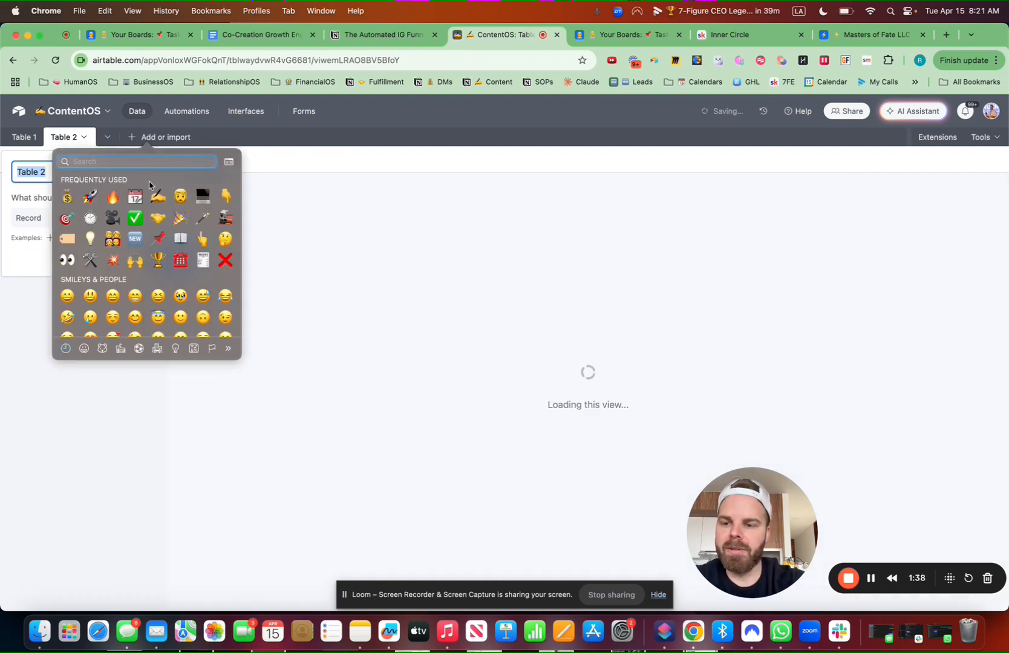
{"action": "type", "text": "pin"}
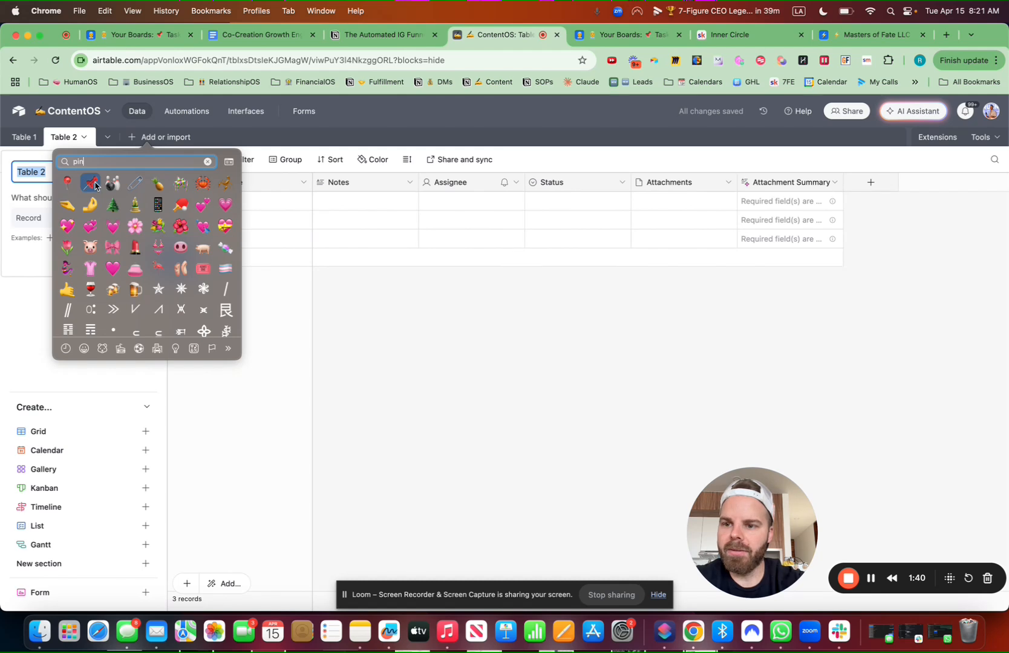
{"action": "left_click", "coordinate": [93, 185]}
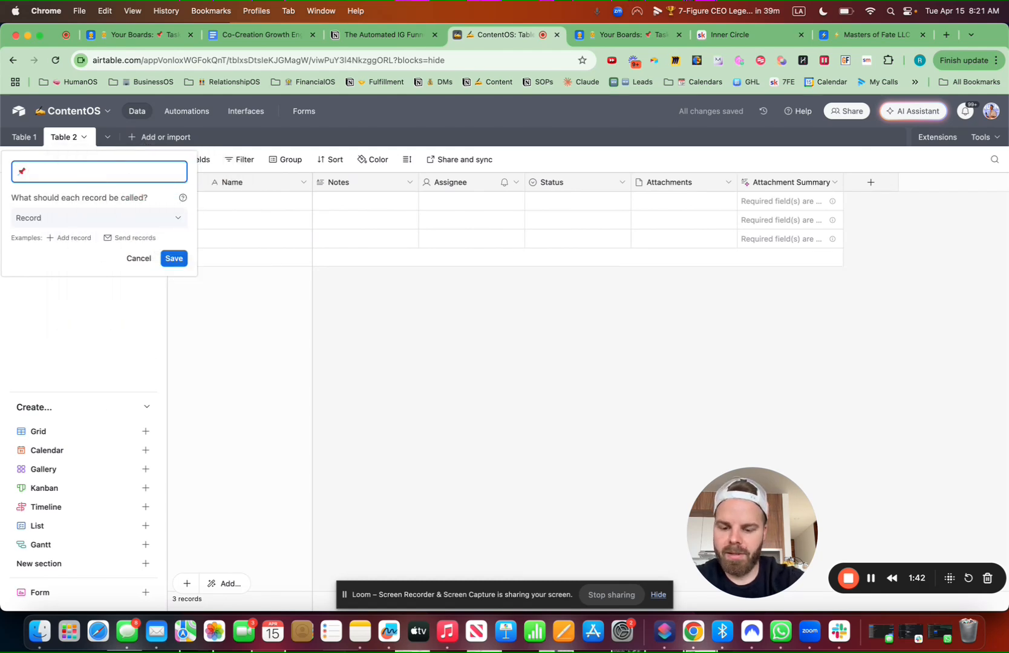
{"action": "type", "text": "Tasks"}
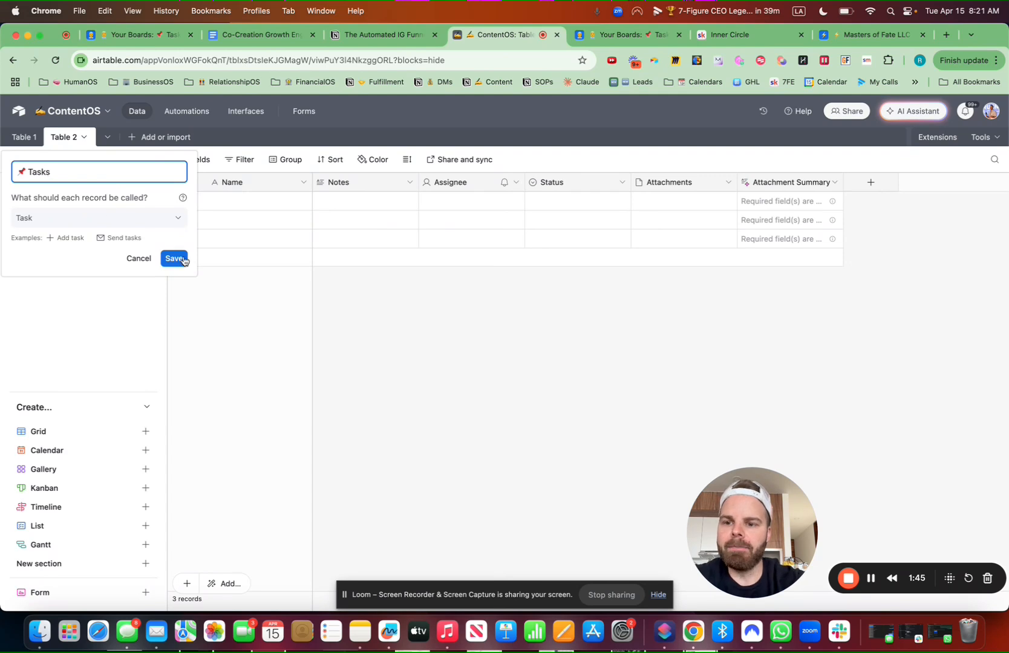
{"action": "left_click", "coordinate": [180, 259]}
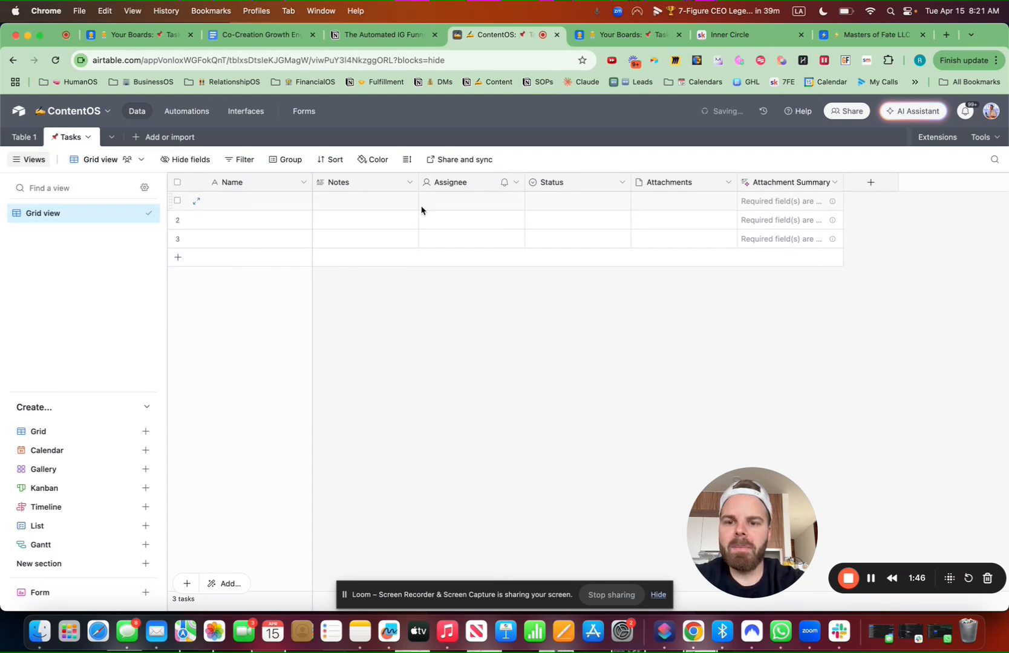
Delete the Notes, Assignee, Status, Attachments and Attachment Summary fields
{"action": "left_click", "coordinate": [409, 182]}
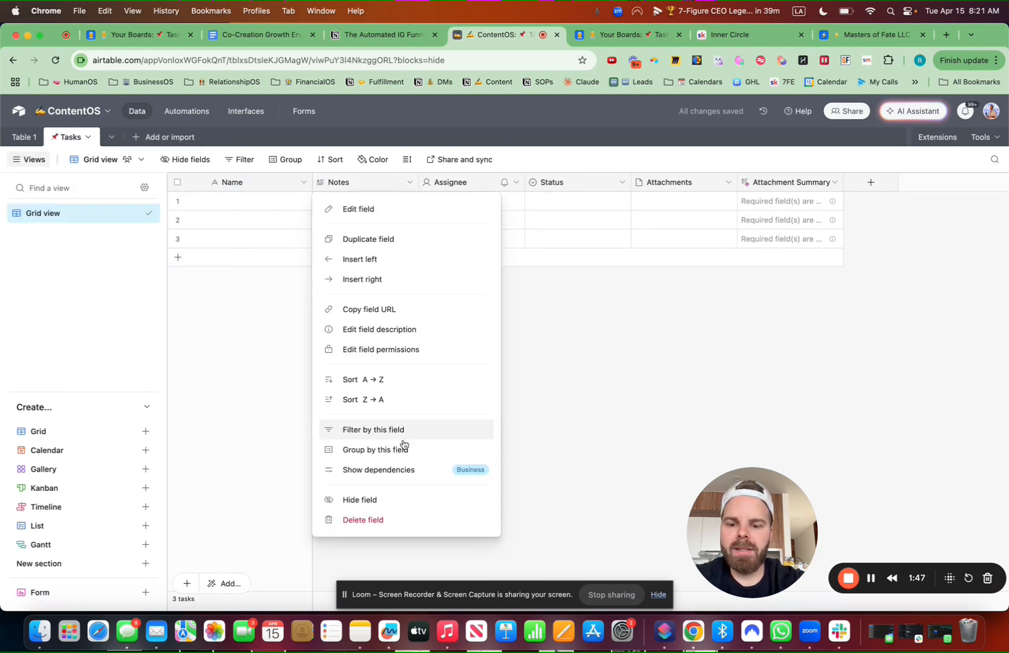
{"action": "left_click", "coordinate": [380, 522]}
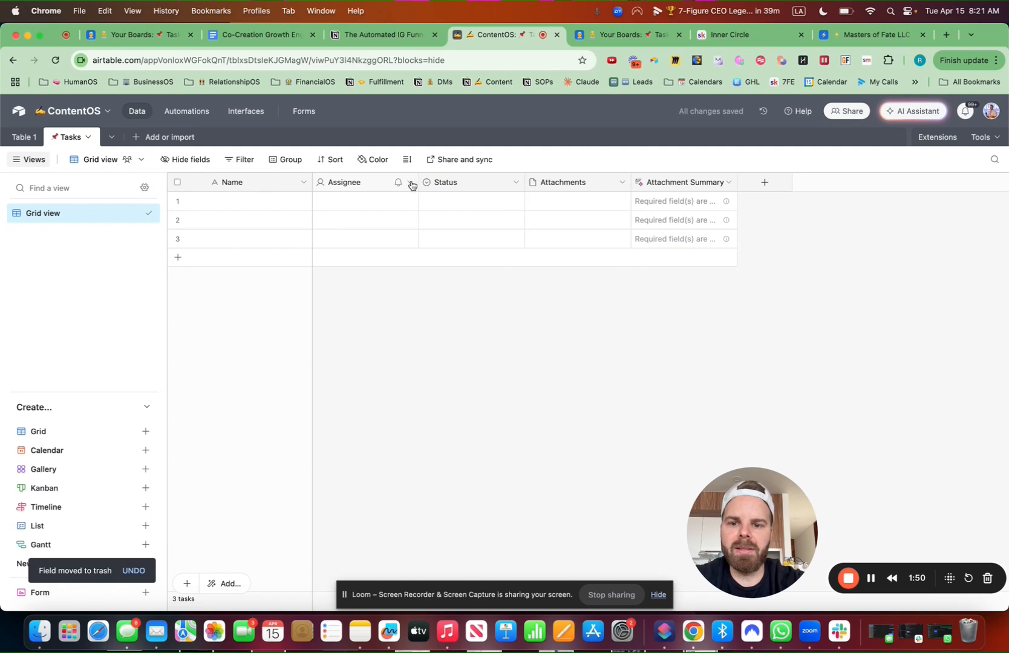
{"action": "left_click", "coordinate": [409, 183]}
{"action": "left_click", "coordinate": [386, 521]}
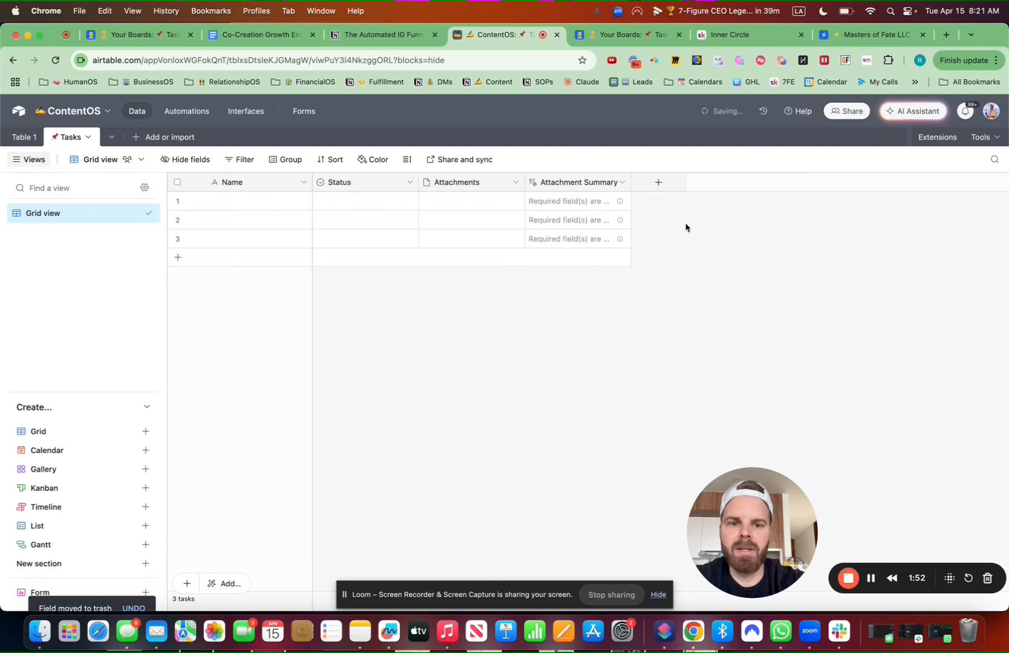
{"action": "left_click", "coordinate": [409, 183]}
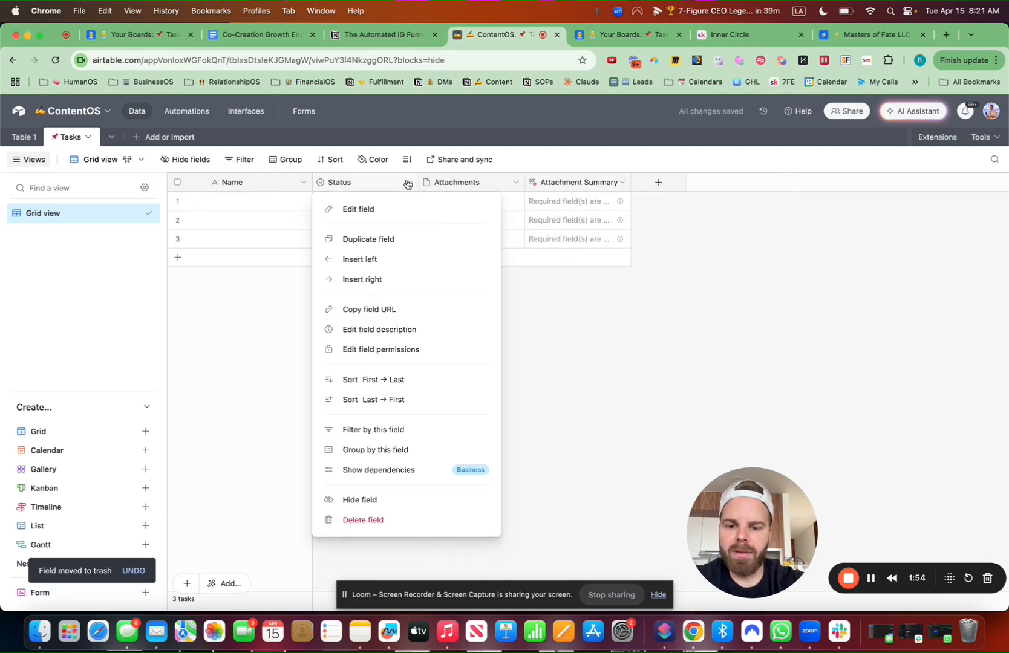
{"action": "left_click", "coordinate": [412, 518]}
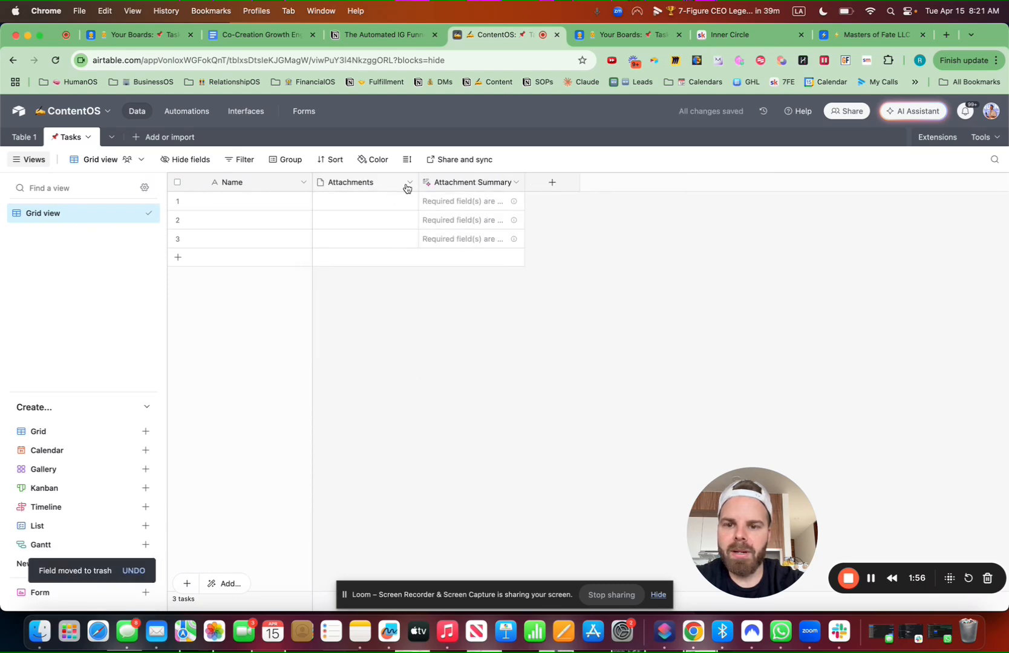
{"action": "left_click", "coordinate": [409, 183]}
{"action": "left_click", "coordinate": [384, 521]}
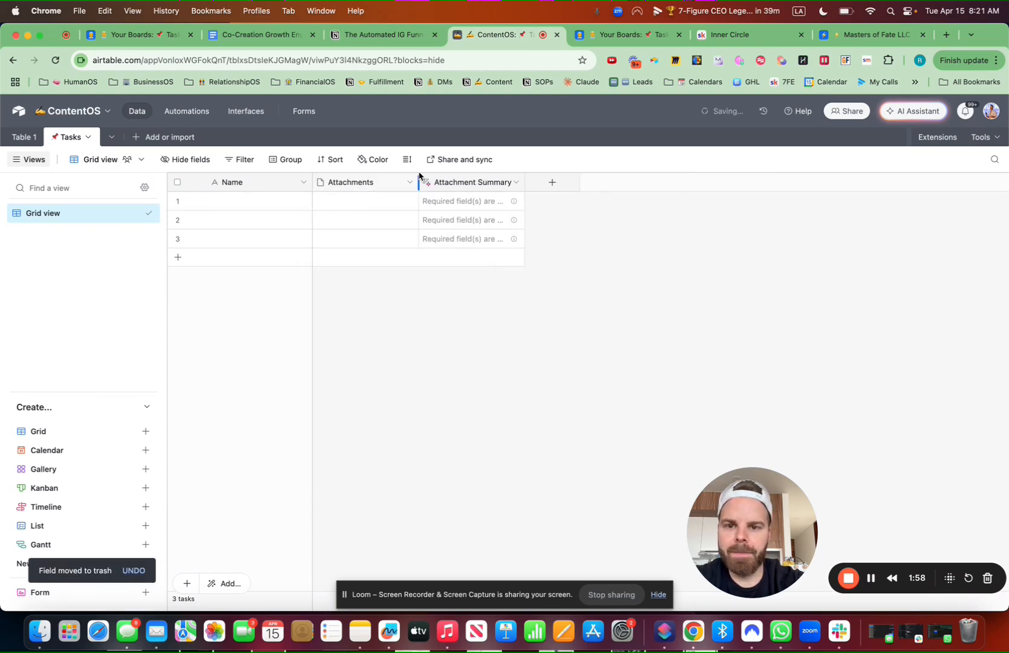
{"action": "left_click", "coordinate": [608, 421]}
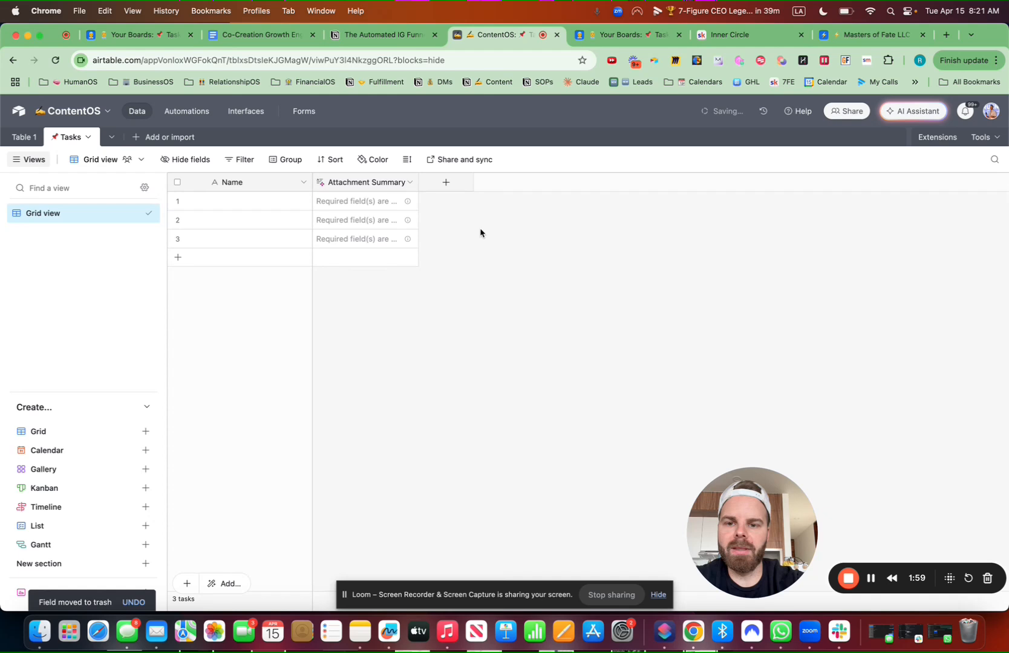
{"action": "left_click", "coordinate": [411, 182]}
{"action": "left_click", "coordinate": [402, 546]}
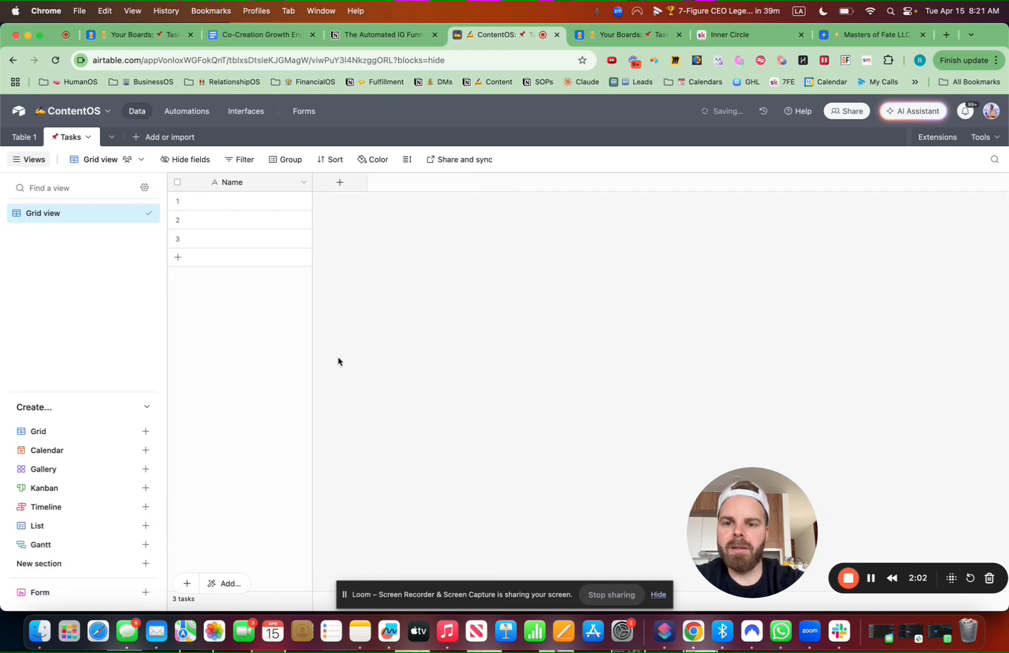
Paste the copied task record into the first row, expanding the table to fit its fields
{"action": "left_click", "coordinate": [245, 206]}
{"action": "key", "text": "super+v"}
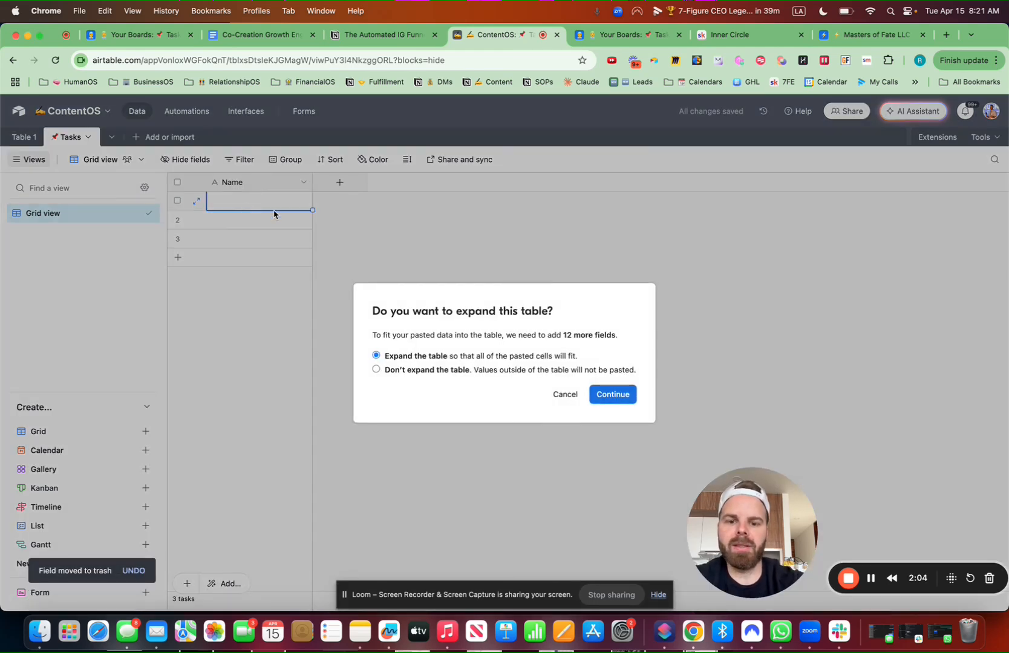
{"action": "left_click", "coordinate": [613, 394]}
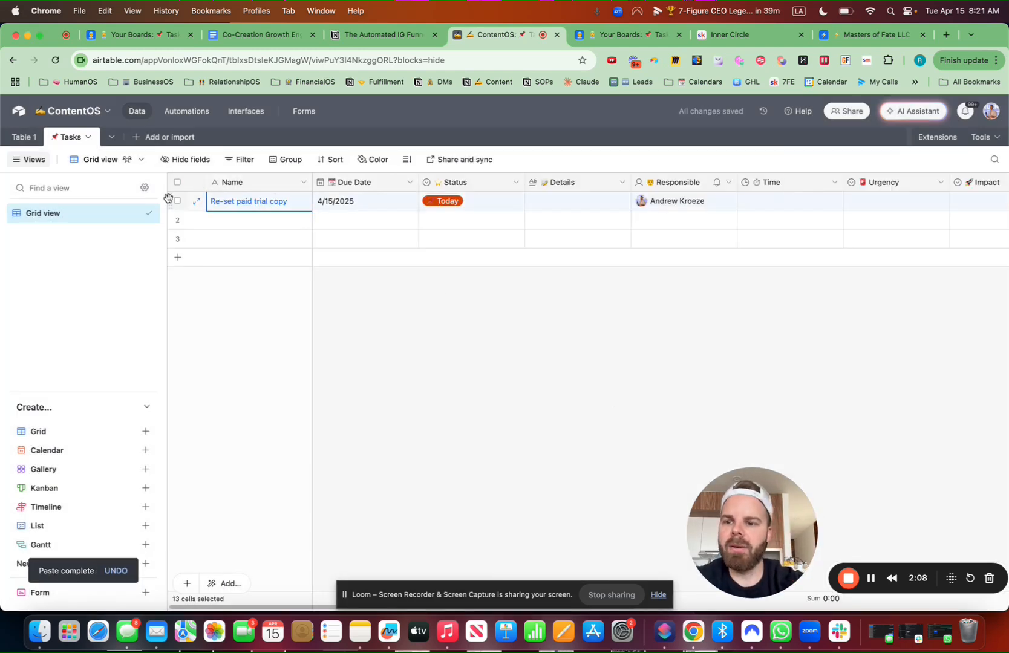
Rename the Grid view to Tasks with a 📌 emoji
{"action": "left_click", "coordinate": [138, 213]}
{"action": "left_click", "coordinate": [181, 272]}
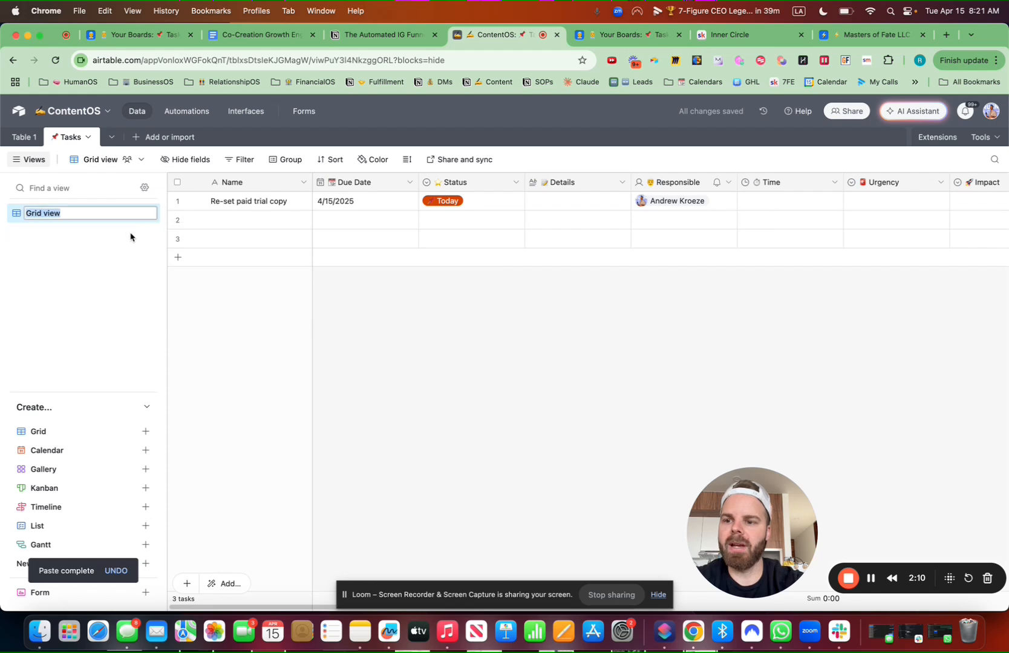
{"action": "key", "text": "ctrl+super+space"}
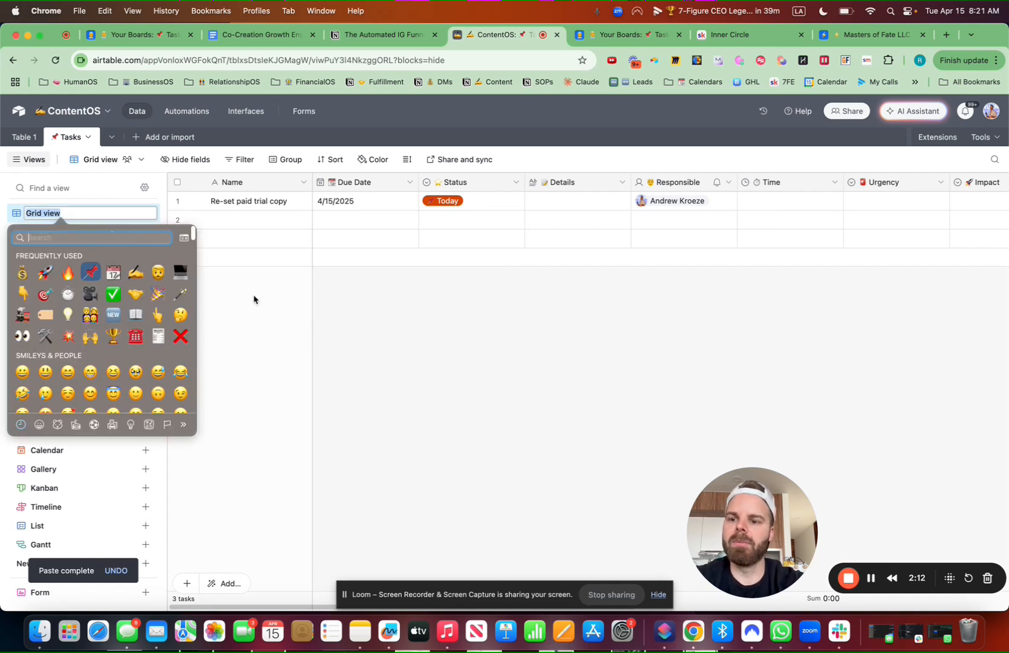
{"action": "key", "text": "Return"}
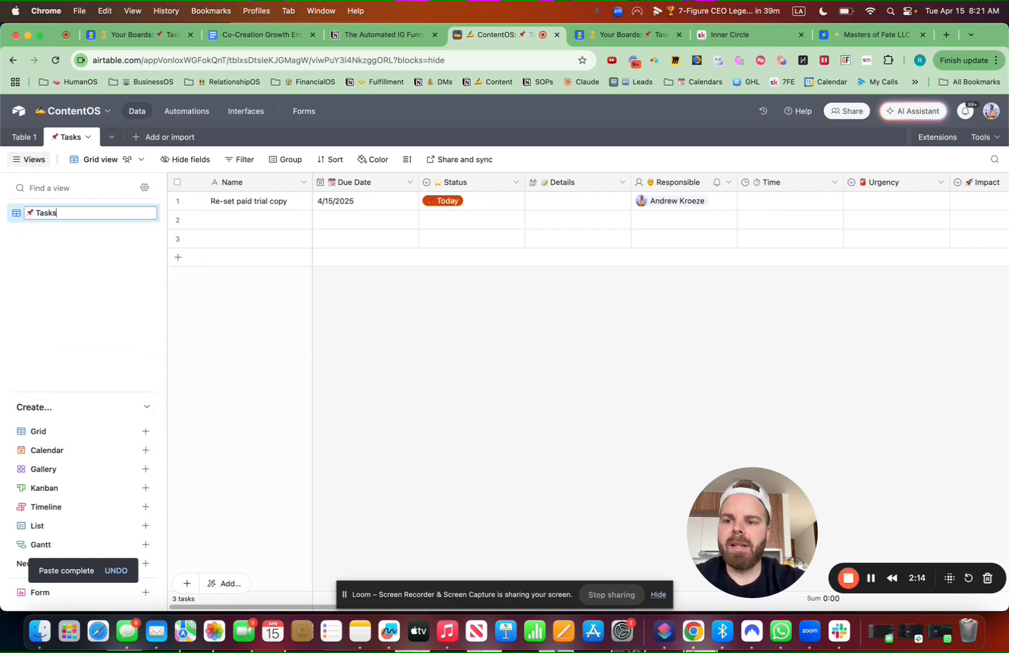
{"action": "key", "text": "Return"}
Delete the two blank rows
{"action": "left_click", "coordinate": [177, 220]}
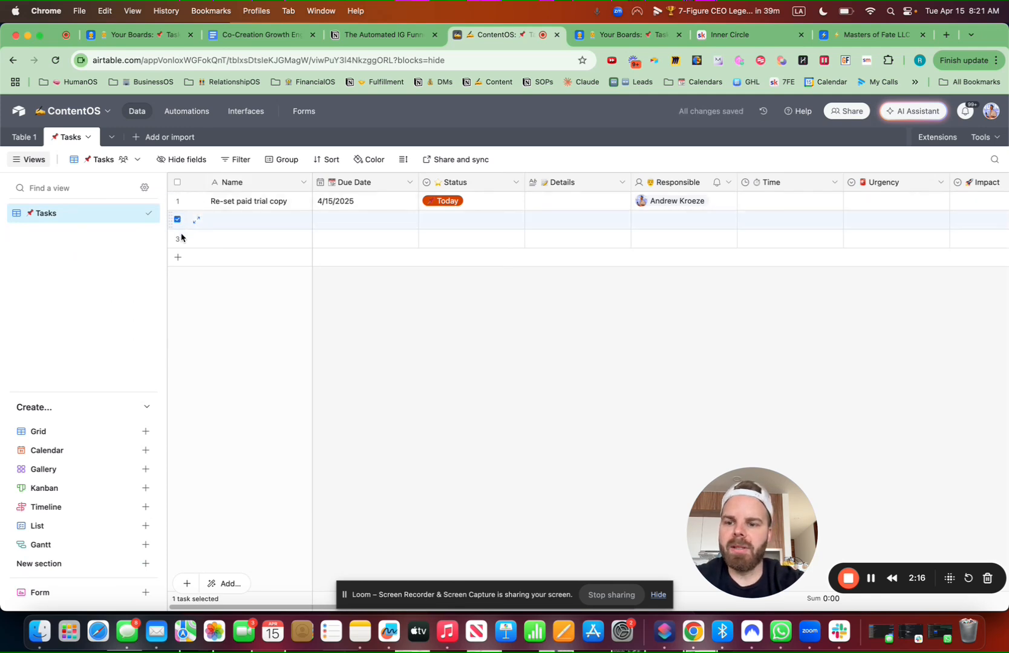
{"action": "left_click", "coordinate": [179, 238]}
{"action": "right_click", "coordinate": [183, 241]}
{"action": "left_click", "coordinate": [248, 289]}
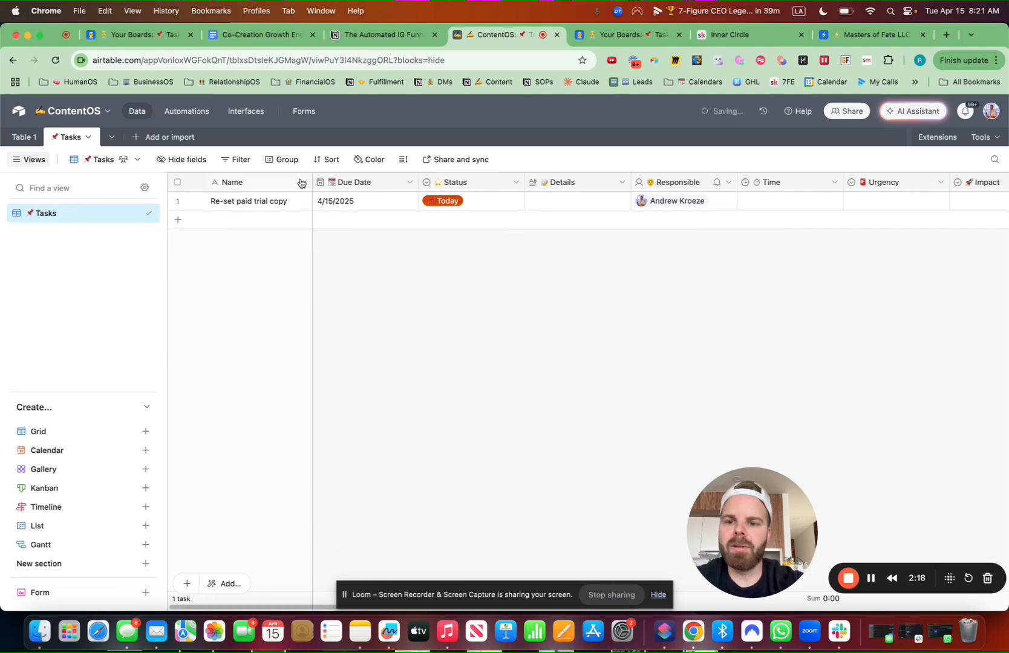
Rename the primary Name field to 📌 Task
{"action": "left_click", "coordinate": [303, 182]}
{"action": "left_click", "coordinate": [237, 206]}
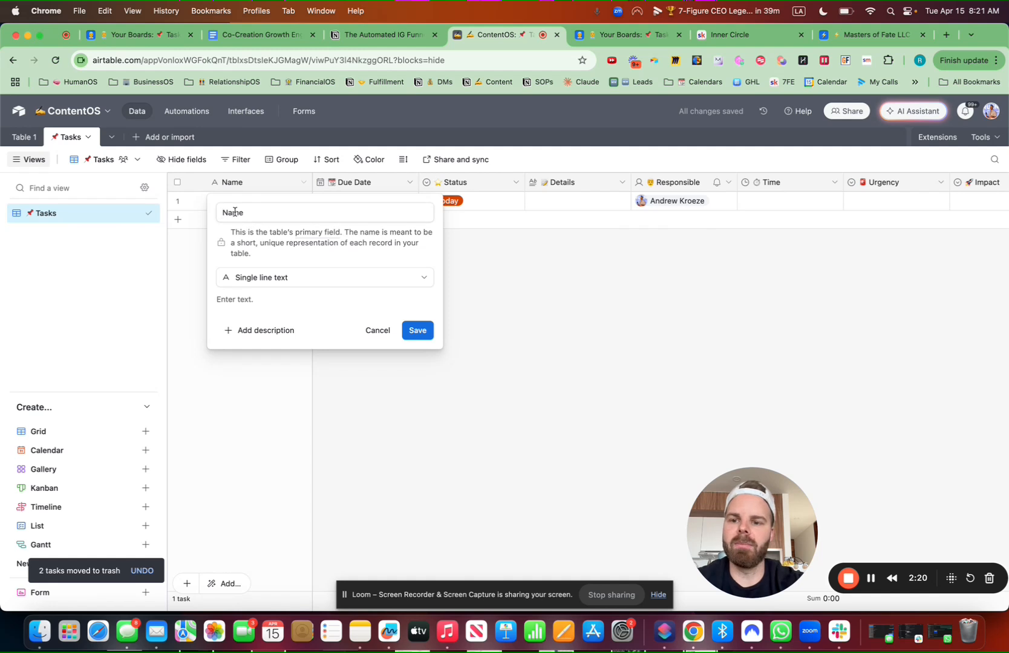
{"action": "left_click", "coordinate": [234, 212]}
{"action": "key", "text": "super+a"}
{"action": "key", "text": "ctrl+super+space"}
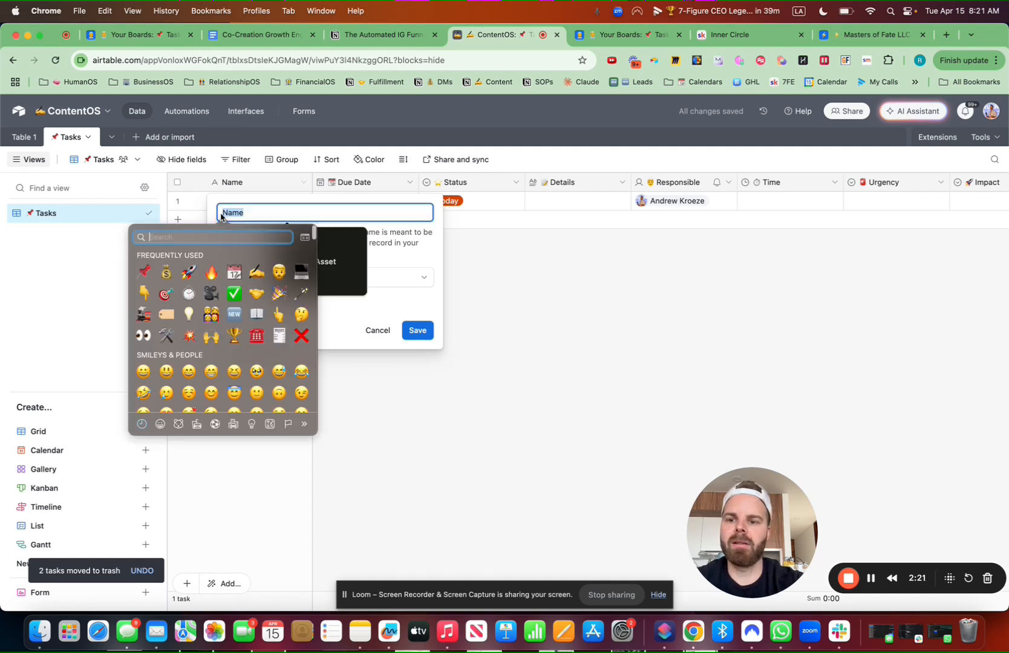
{"action": "left_click", "coordinate": [144, 271]}
{"action": "type", "text": "Tas"}
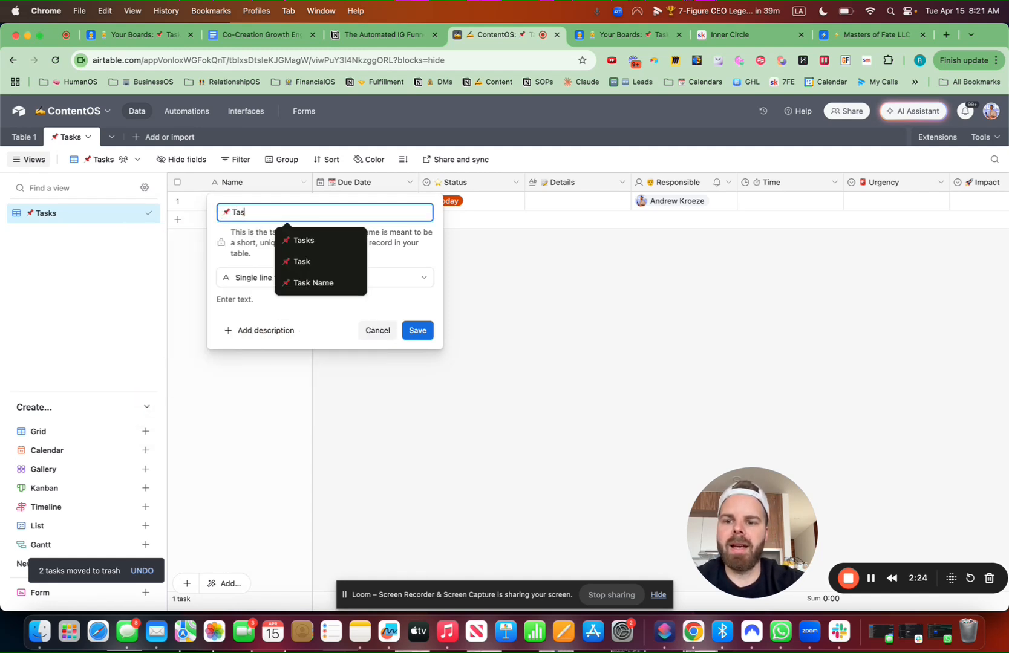
{"action": "type", "text": "ks"}
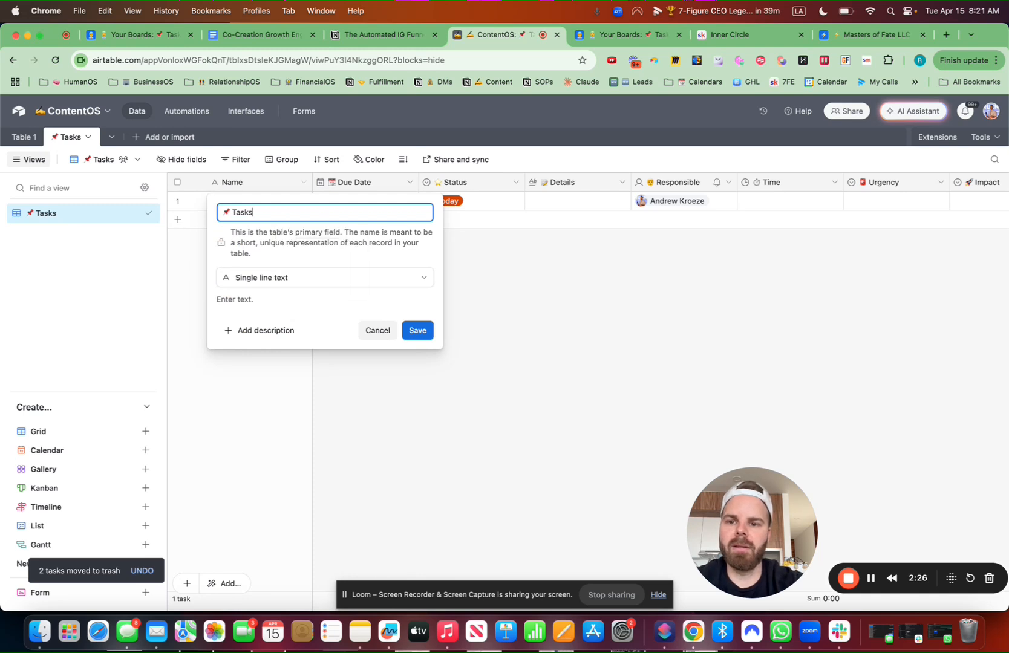
{"action": "key", "text": "BackSpace"}
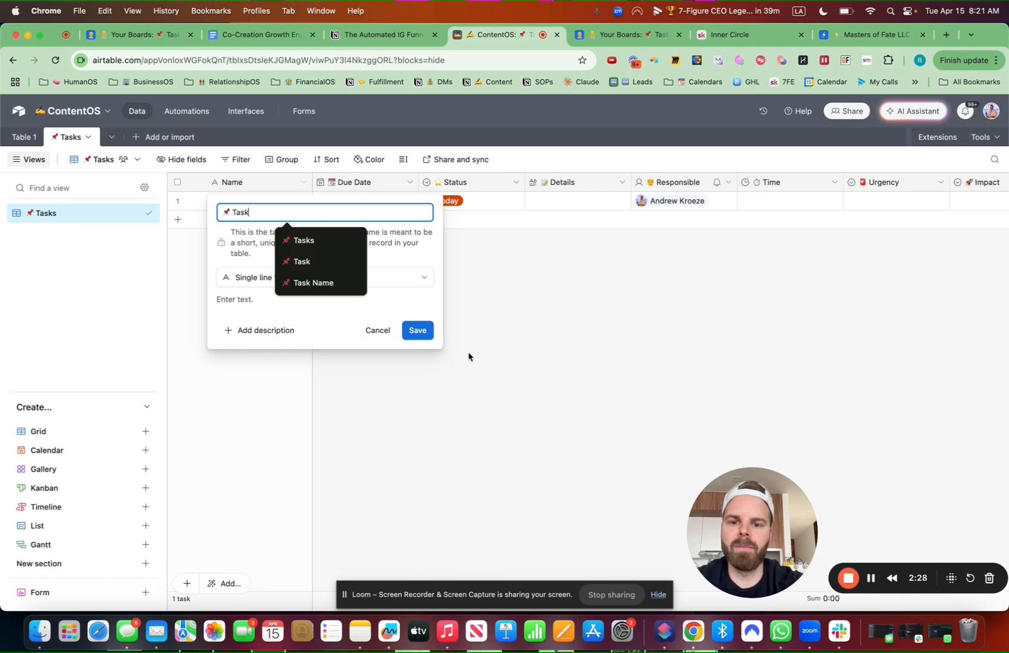
{"action": "left_click", "coordinate": [423, 333]}
Delete the Projects, Clients and Task to Slack fields
{"action": "scroll", "coordinate": [489, 280], "scroll_direction": "right", "scroll_amount": 2}
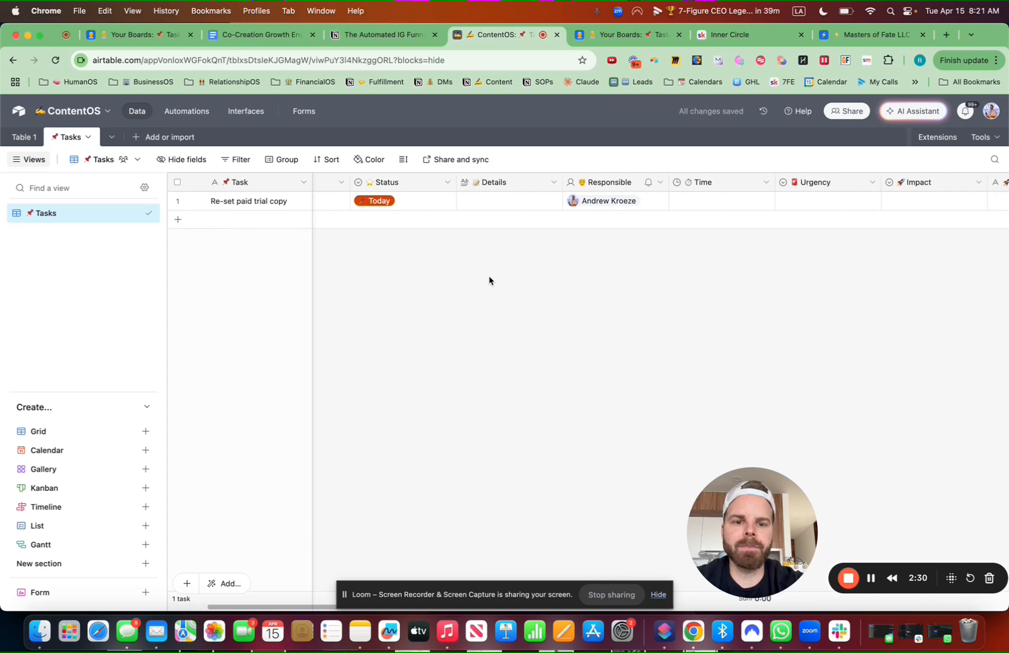
{"action": "scroll", "coordinate": [488, 280], "scroll_direction": "right", "scroll_amount": 5}
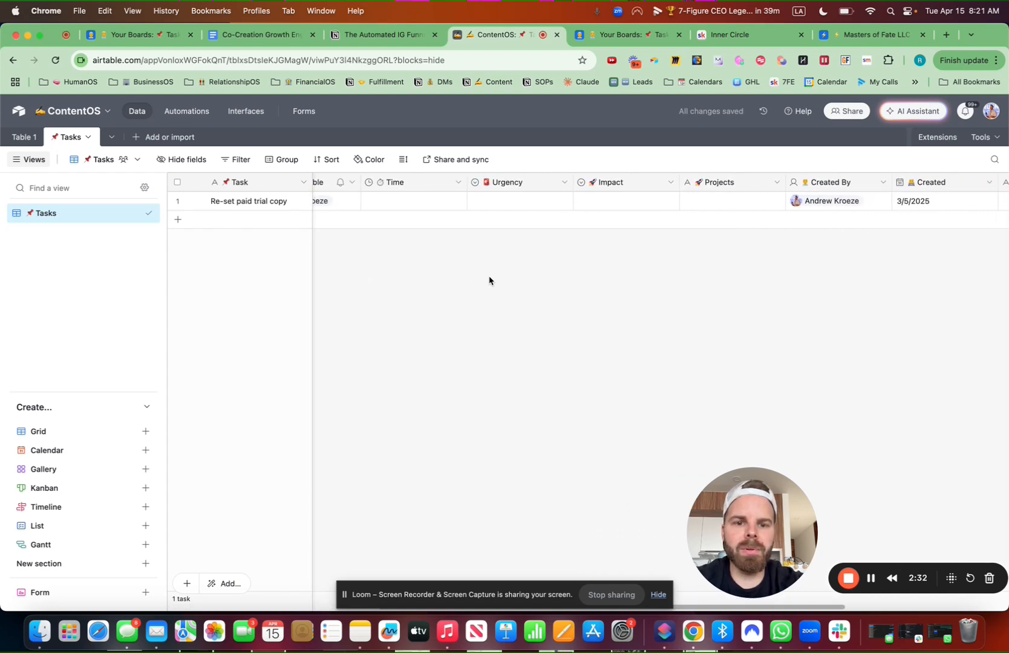
{"action": "scroll", "coordinate": [488, 280], "scroll_direction": "right", "scroll_amount": 3}
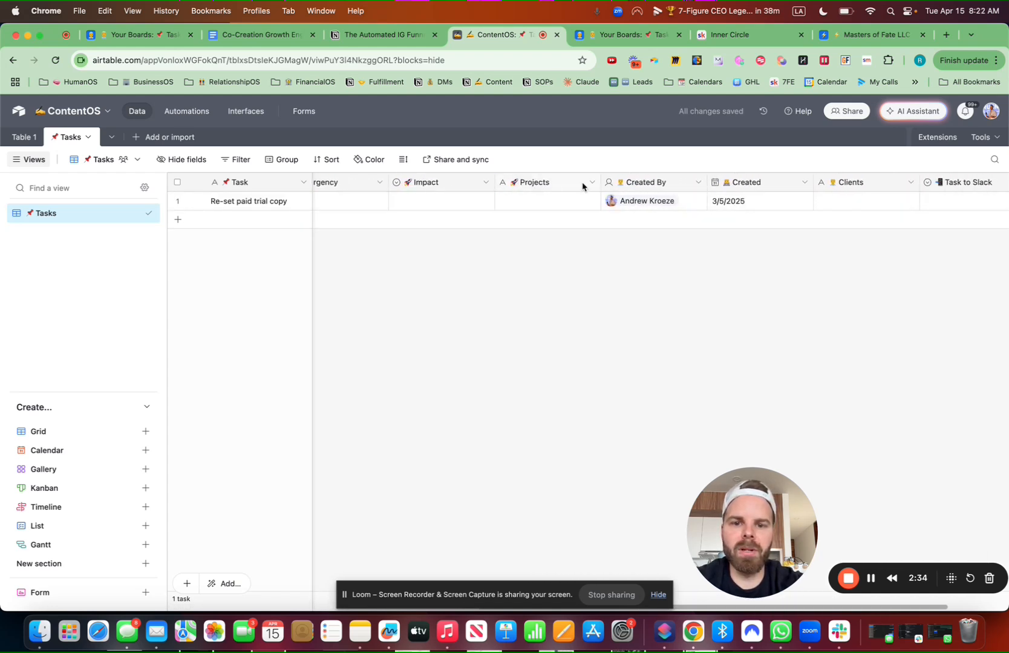
{"action": "left_click", "coordinate": [591, 183]}
{"action": "left_click", "coordinate": [555, 521]}
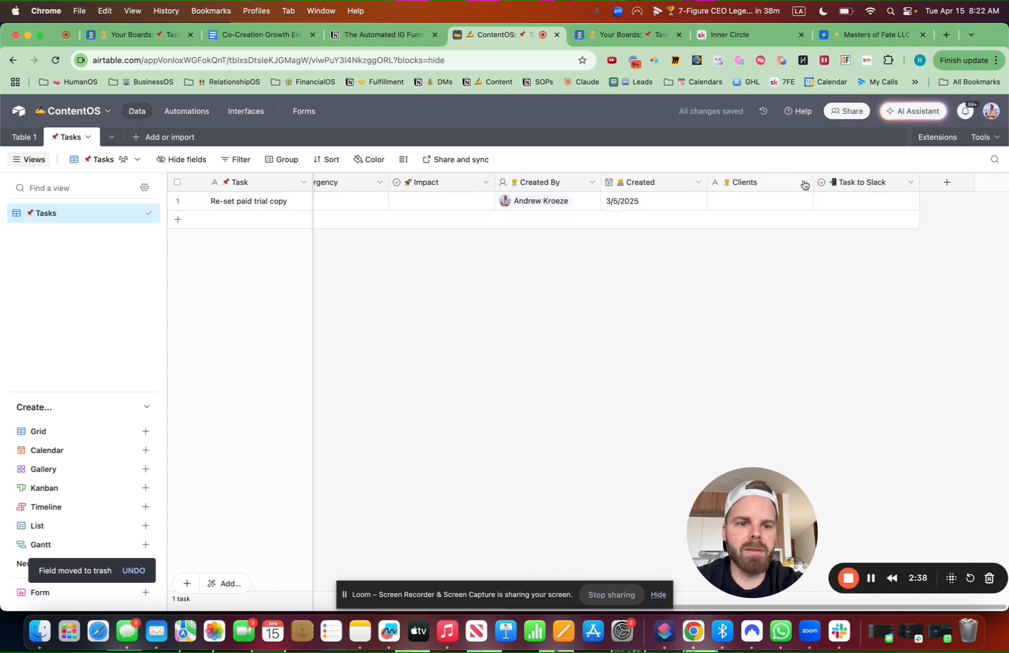
{"action": "left_click", "coordinate": [804, 184]}
{"action": "left_click", "coordinate": [607, 530]}
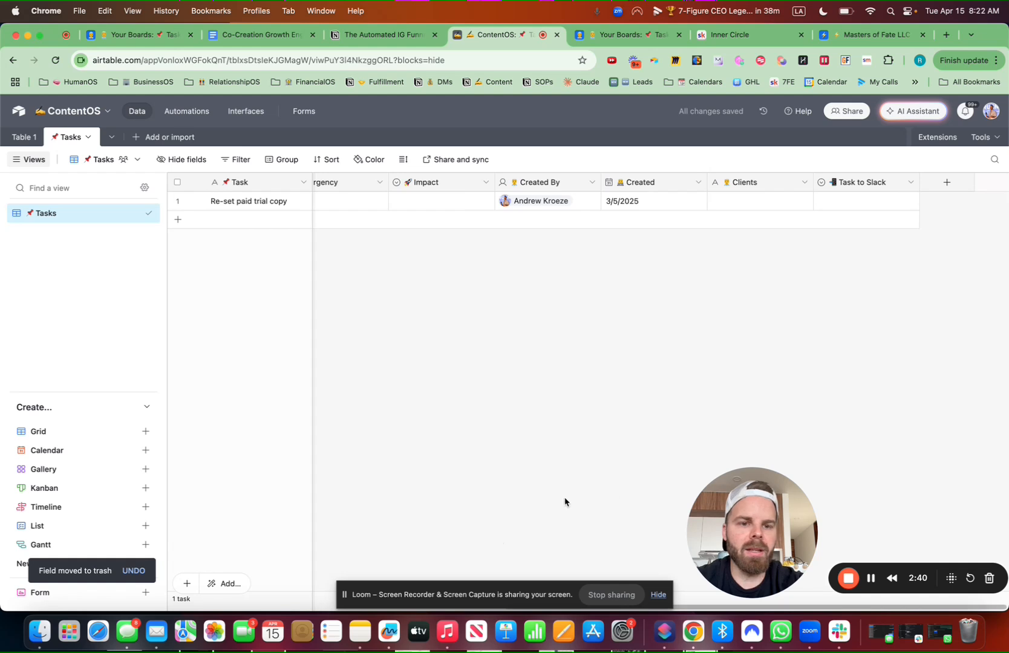
{"action": "left_click_drag", "start_coordinate": [748, 522], "coordinate": [377, 520]}
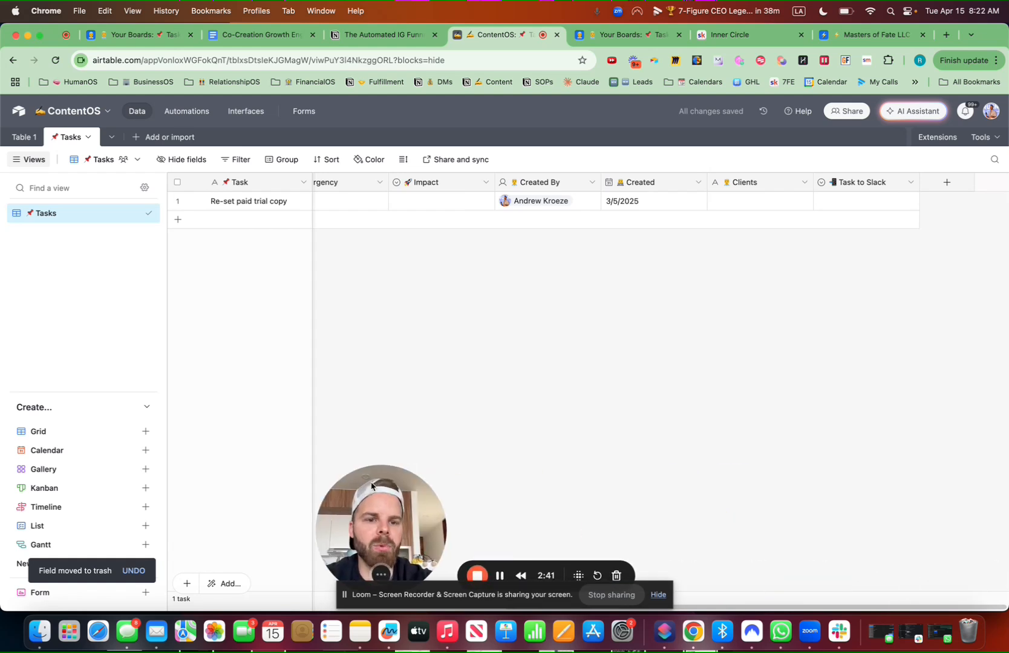
{"action": "left_click", "coordinate": [803, 182]}
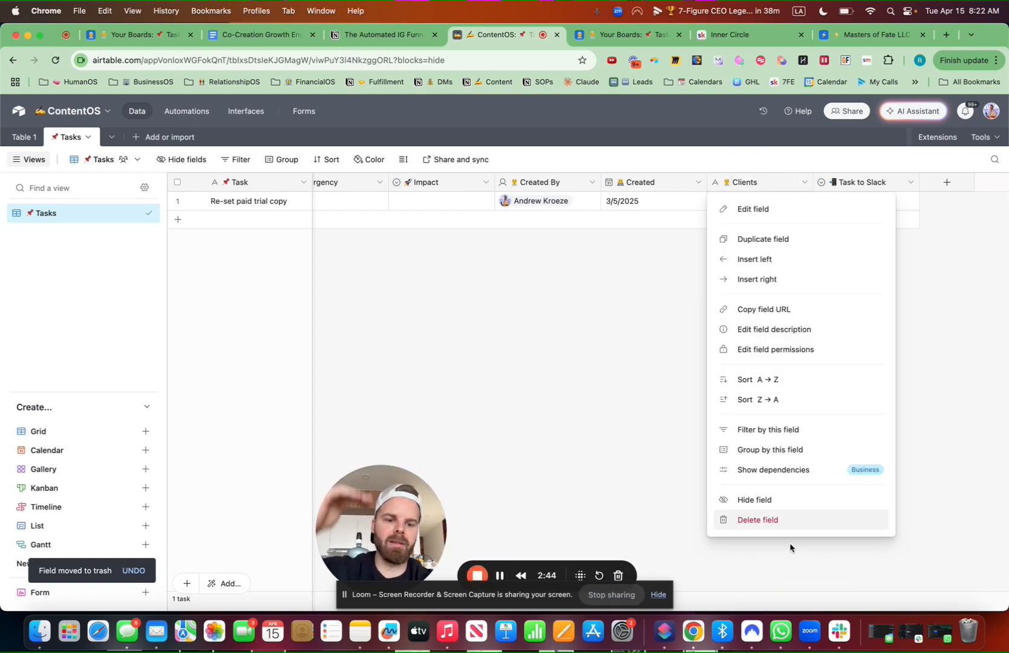
{"action": "left_click", "coordinate": [783, 524]}
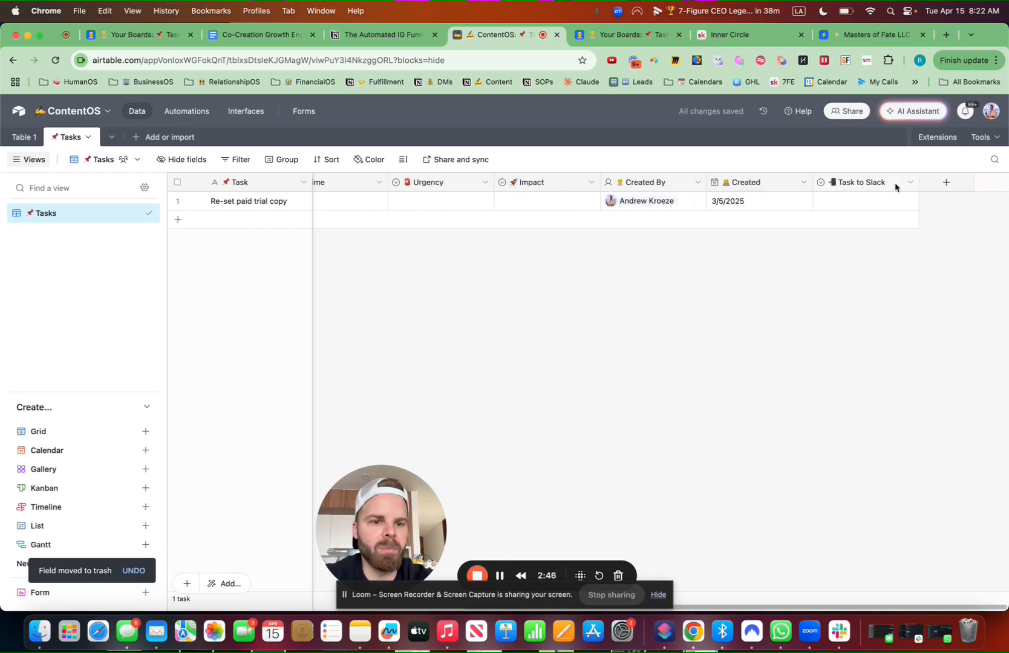
{"action": "left_click", "coordinate": [912, 184]}
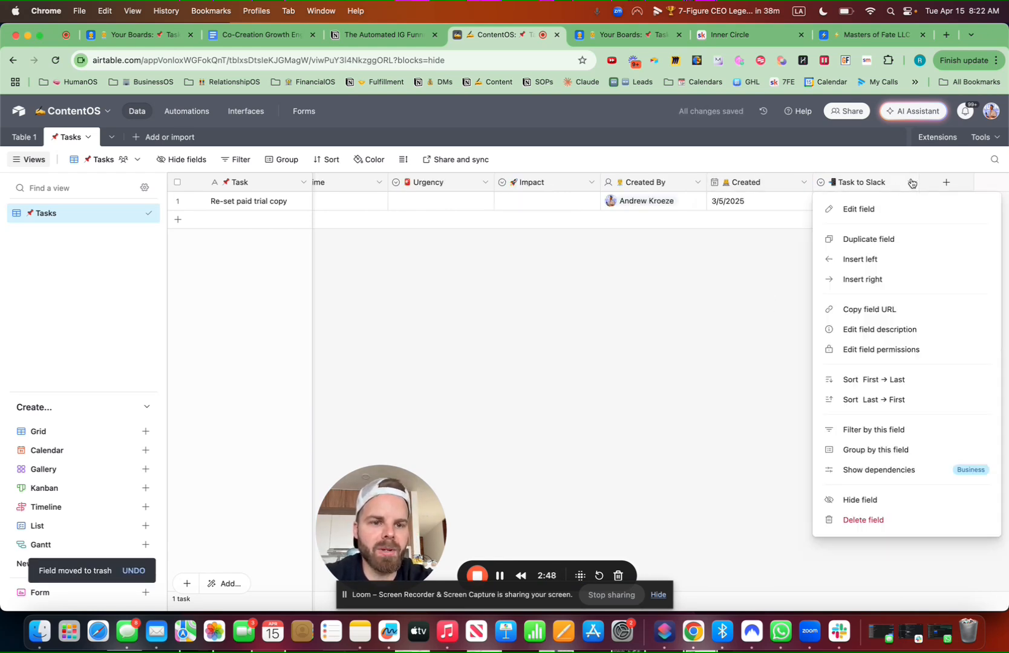
{"action": "left_click", "coordinate": [869, 521]}
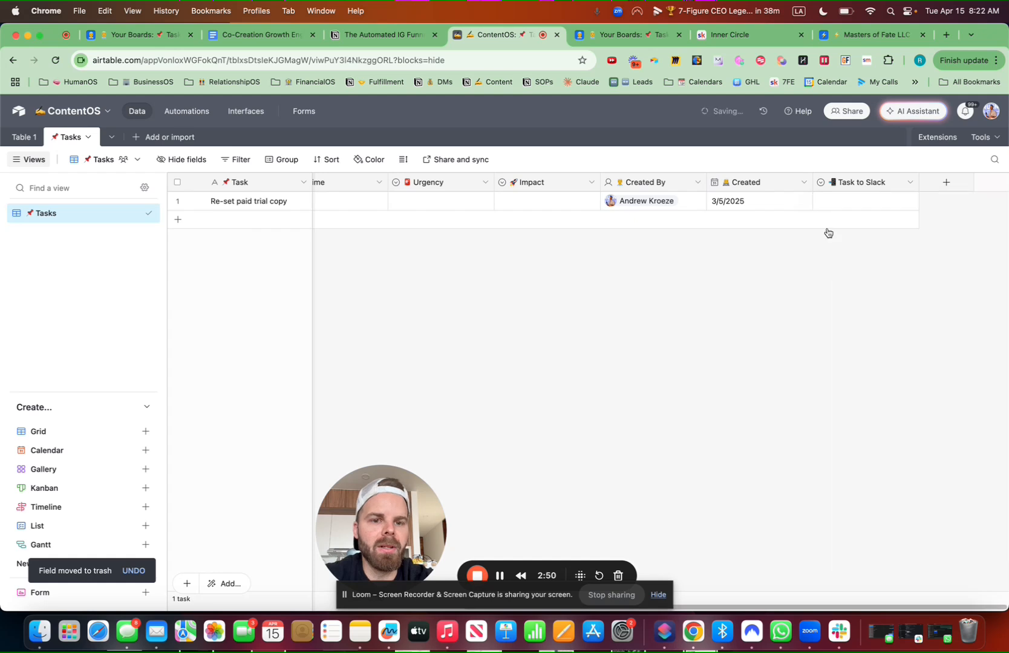
Convert the Created field to a Created time field and rename it Created Time
{"action": "left_click", "coordinate": [908, 183]}
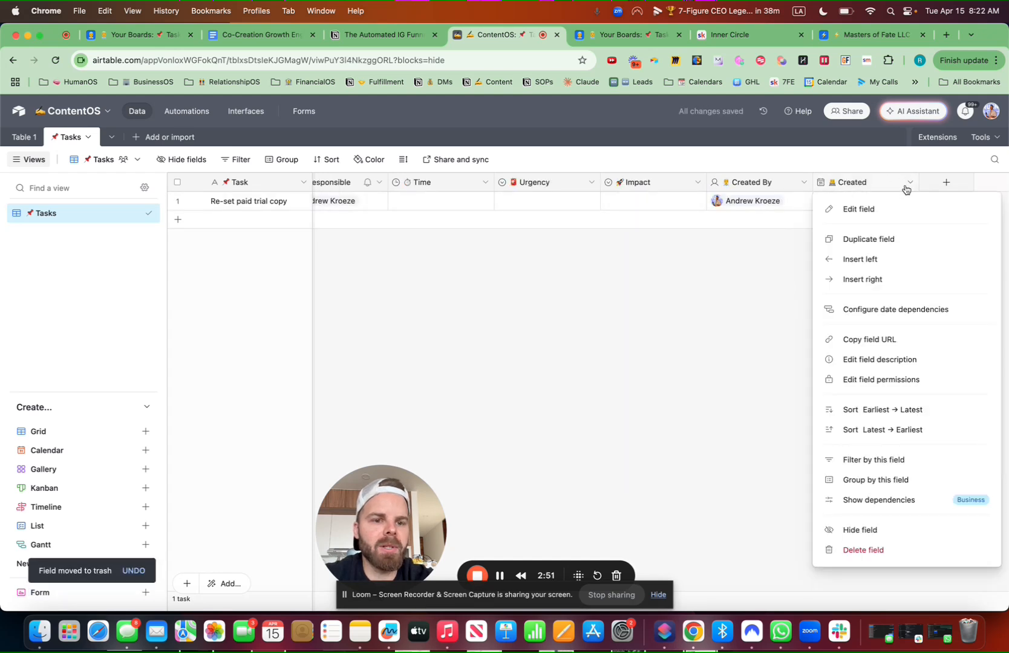
{"action": "left_click", "coordinate": [856, 209]}
{"action": "left_click", "coordinate": [553, 241]}
{"action": "type", "text": "creat"}
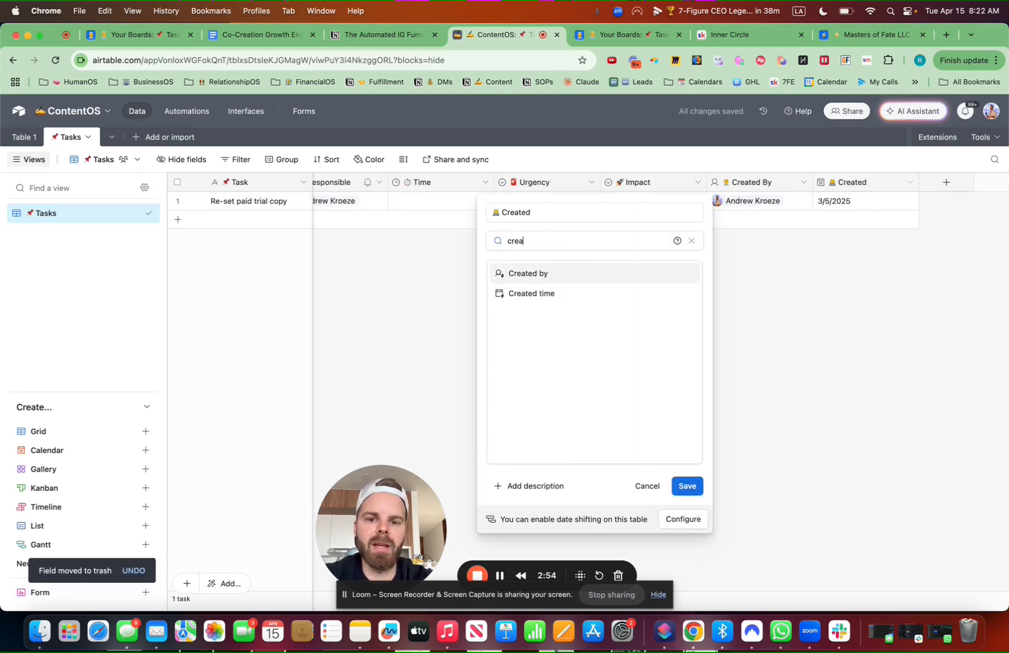
{"action": "left_click", "coordinate": [535, 295]}
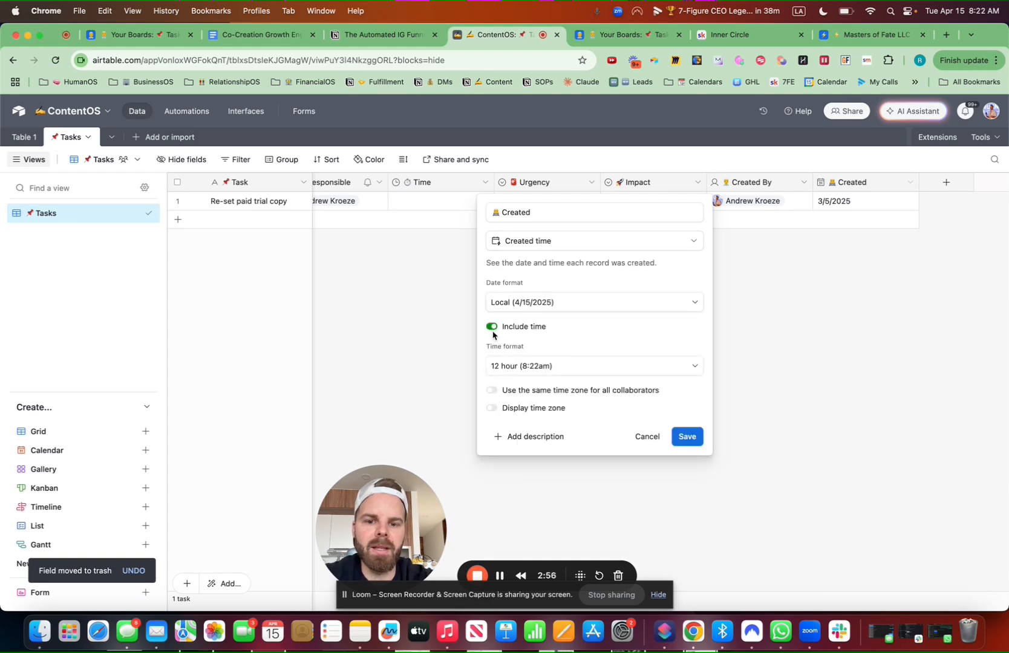
{"action": "left_click", "coordinate": [687, 435]}
{"action": "left_click", "coordinate": [608, 403]}
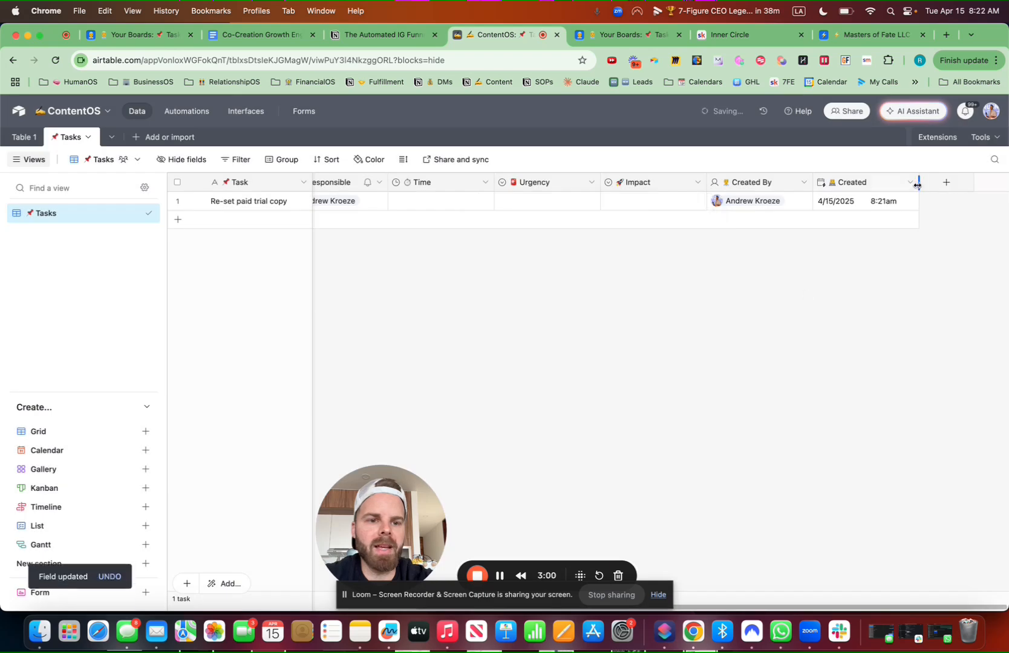
{"action": "left_click", "coordinate": [909, 182]}
{"action": "left_click", "coordinate": [859, 209]}
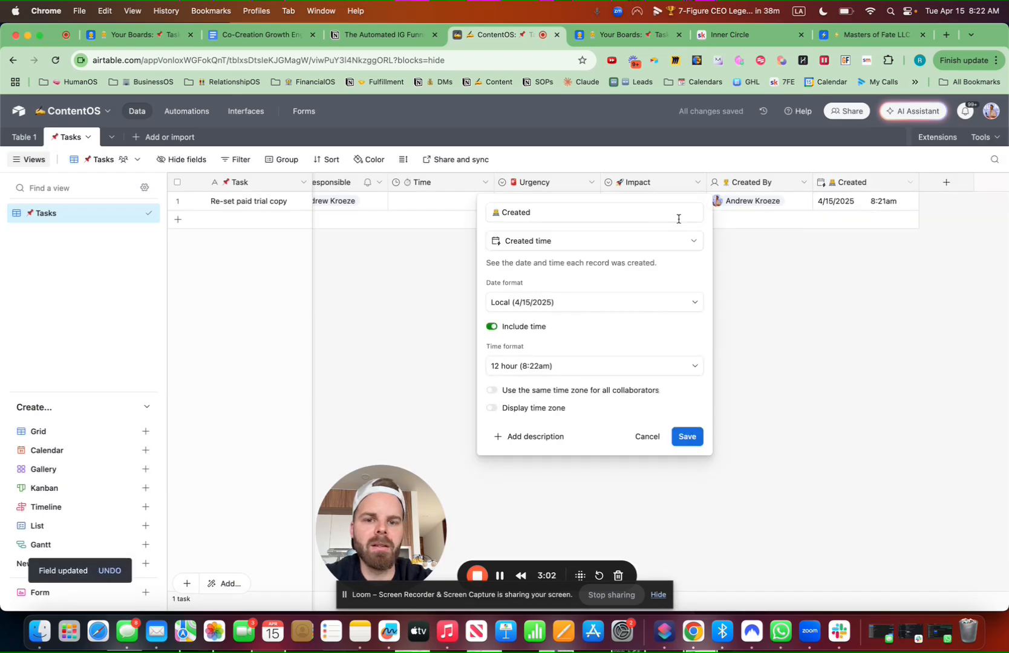
{"action": "type", "text": "Time"}
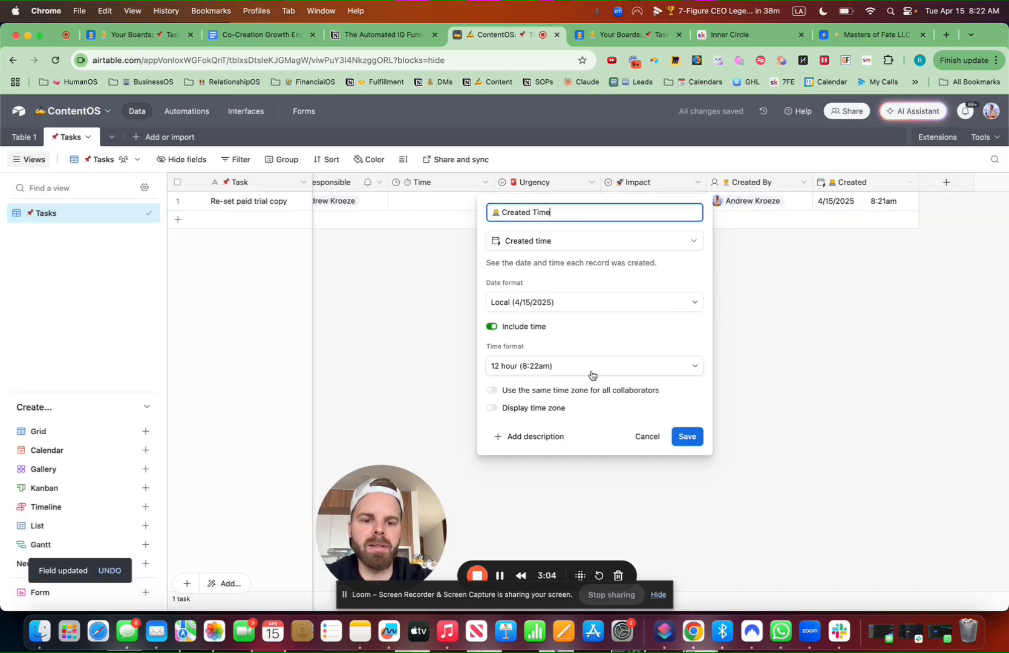
{"action": "left_click", "coordinate": [688, 436]}
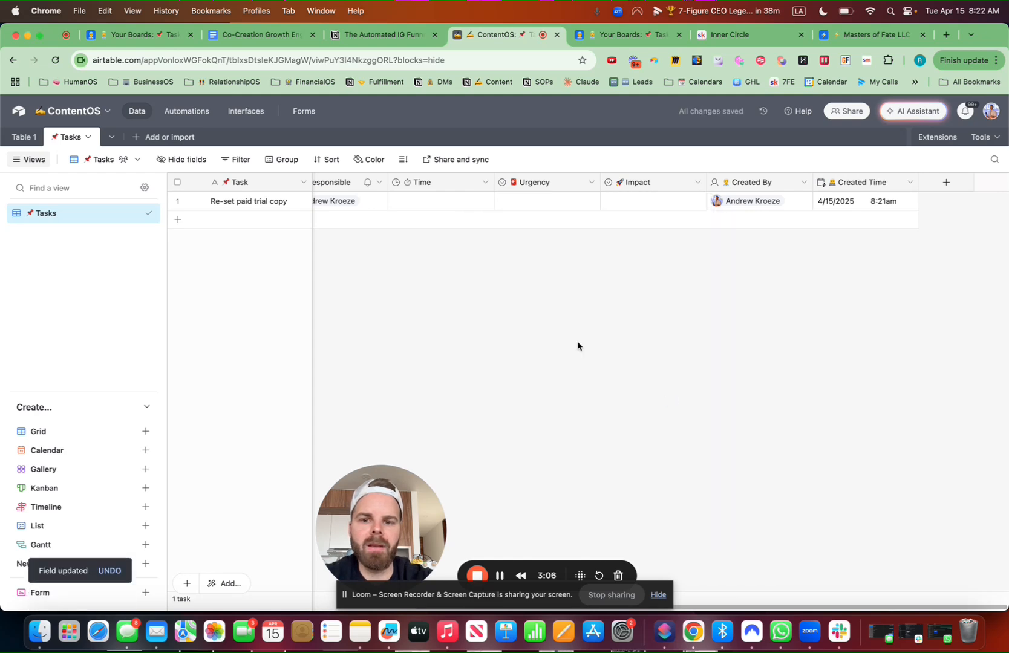
{"action": "scroll", "coordinate": [611, 359], "scroll_direction": "left", "scroll_amount": 5}
{"action": "scroll", "coordinate": [613, 360], "scroll_direction": "right", "scroll_amount": 3}
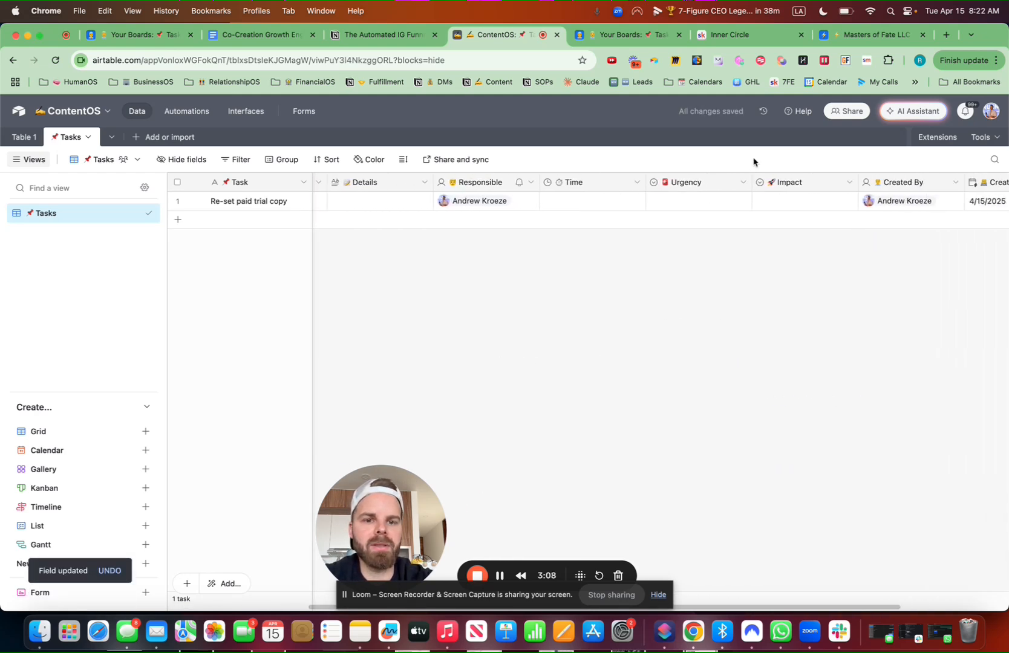
Hide the Urgency and Impact fields from the view
{"action": "left_click", "coordinate": [745, 182]}
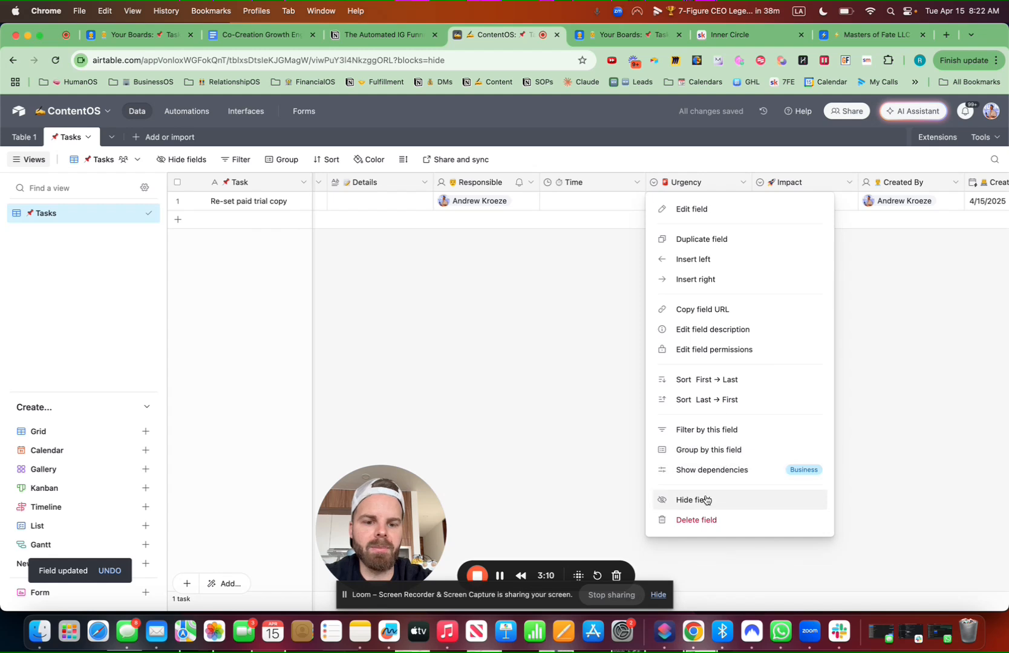
{"action": "left_click", "coordinate": [704, 499]}
{"action": "left_click", "coordinate": [744, 182]}
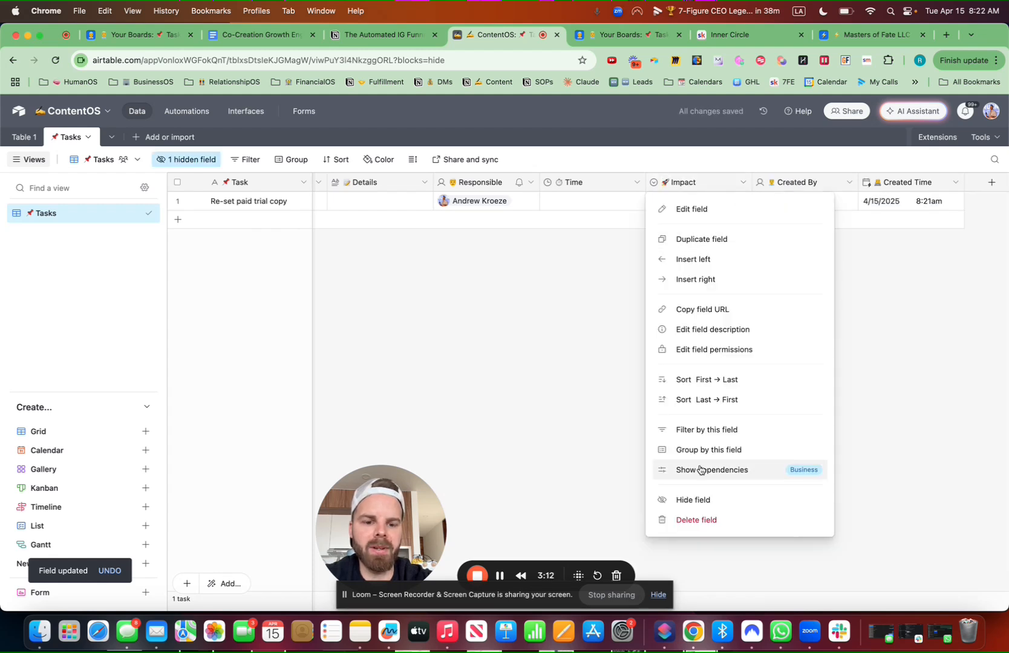
{"action": "left_click", "coordinate": [699, 499]}
{"action": "scroll", "coordinate": [584, 381], "scroll_direction": "left", "scroll_amount": 3}
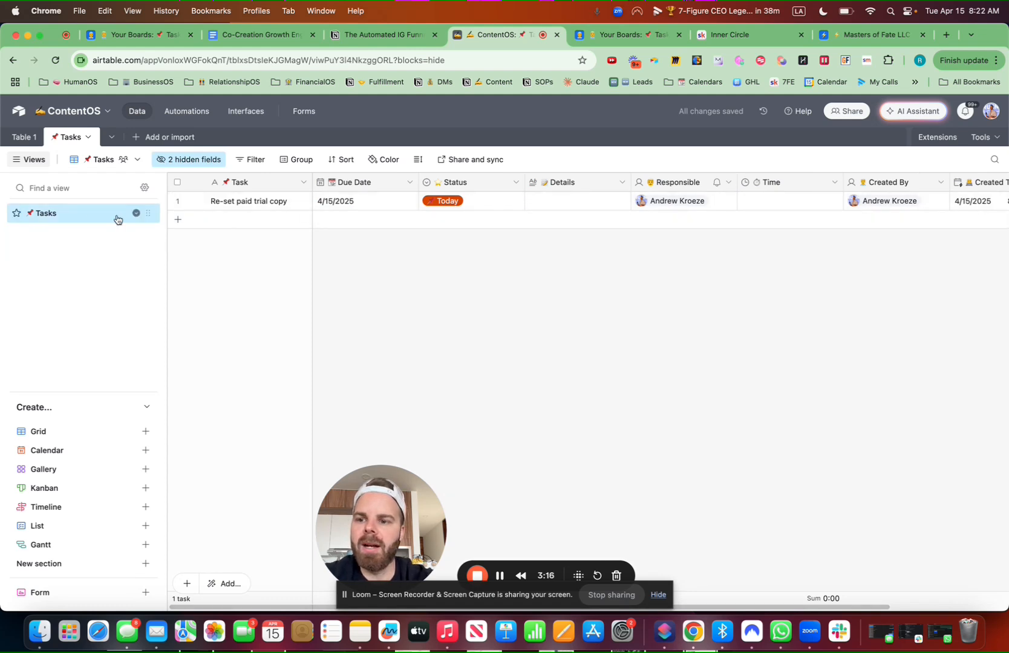
Group the view by Status and narrow the Due Date, Status and Time columns
{"action": "left_click", "coordinate": [303, 160]}
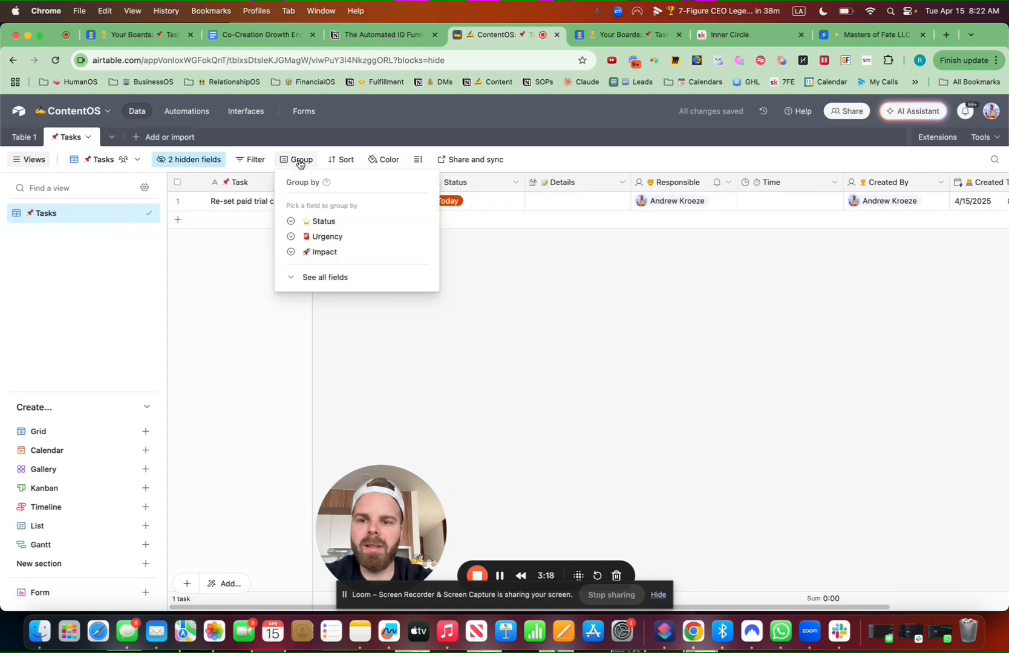
{"action": "left_click", "coordinate": [329, 223]}
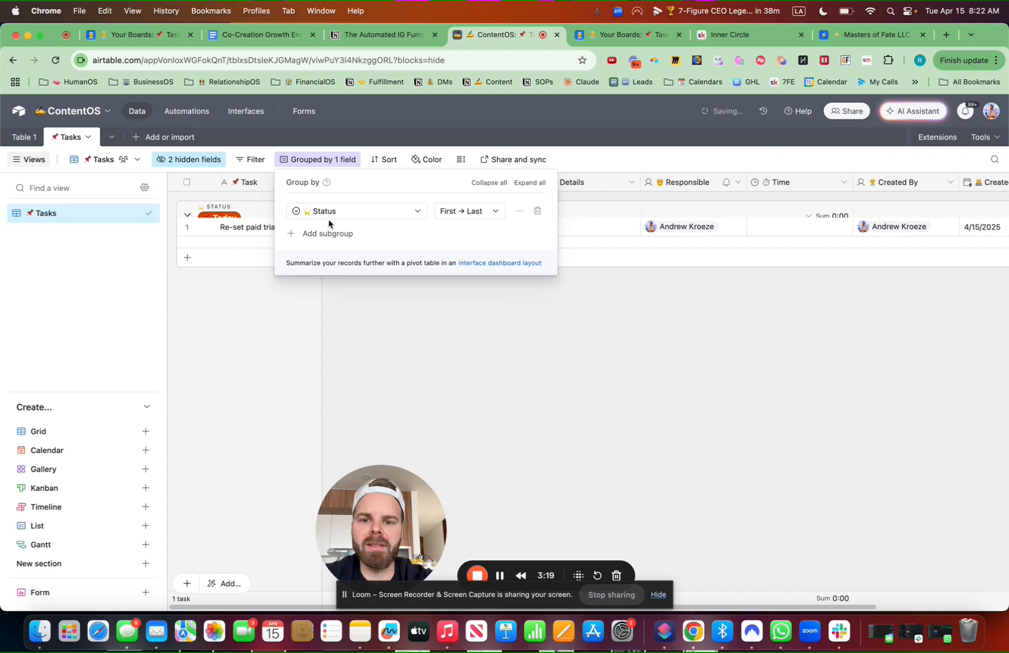
{"action": "left_click", "coordinate": [630, 361]}
{"action": "left_click_drag", "start_coordinate": [428, 183], "coordinate": [413, 182]}
{"action": "left_click_drag", "start_coordinate": [518, 182], "coordinate": [503, 182]}
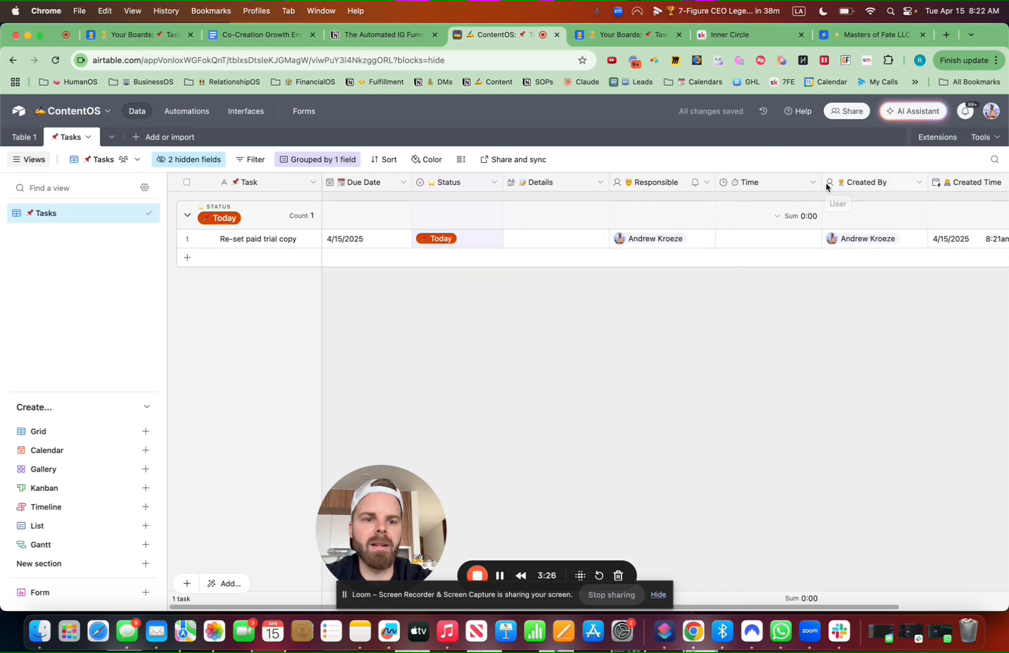
{"action": "left_click_drag", "start_coordinate": [822, 183], "coordinate": [790, 183]}
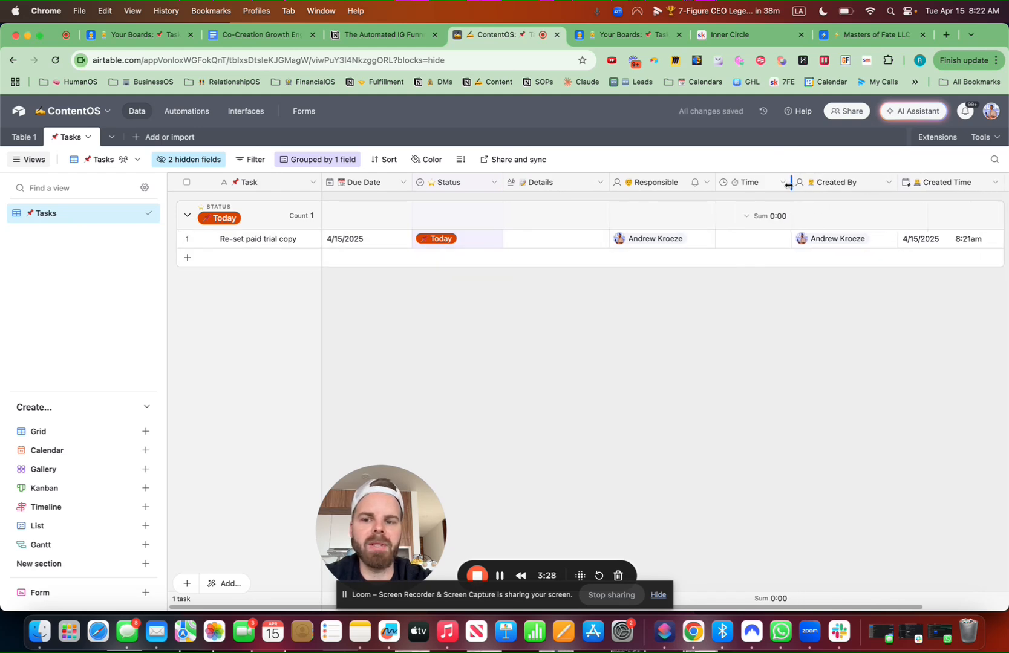
Enter test text in the Re-set paid trial copy record's Details, then go to Automations
{"action": "left_click", "coordinate": [209, 242]}
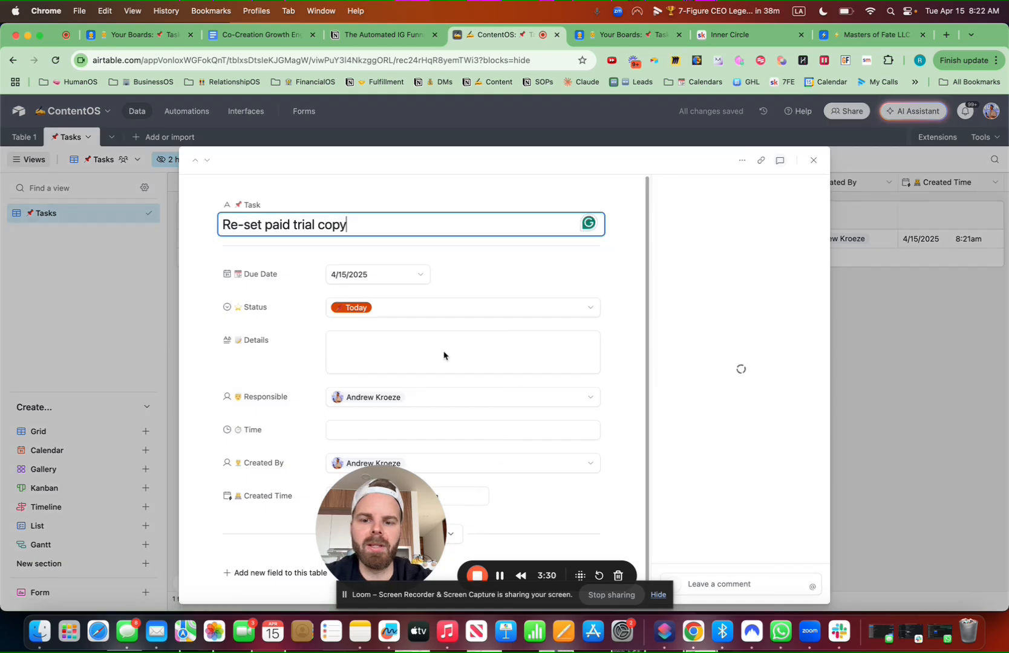
{"action": "left_click", "coordinate": [401, 355]}
{"action": "type", "text": "akdjfñlajdfñlk"}
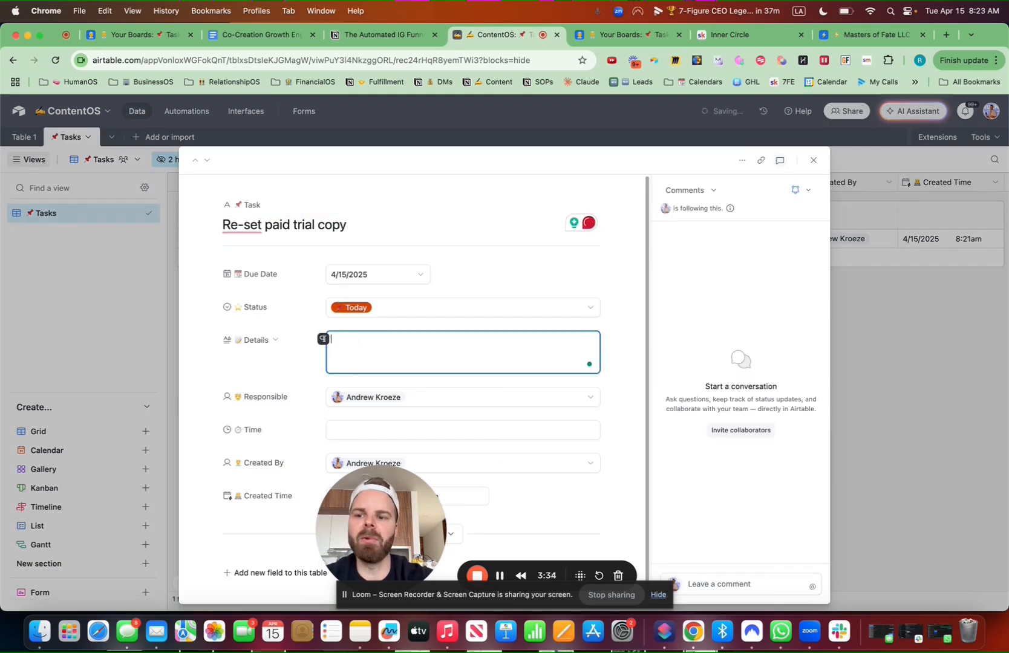
{"action": "left_click", "coordinate": [812, 160]}
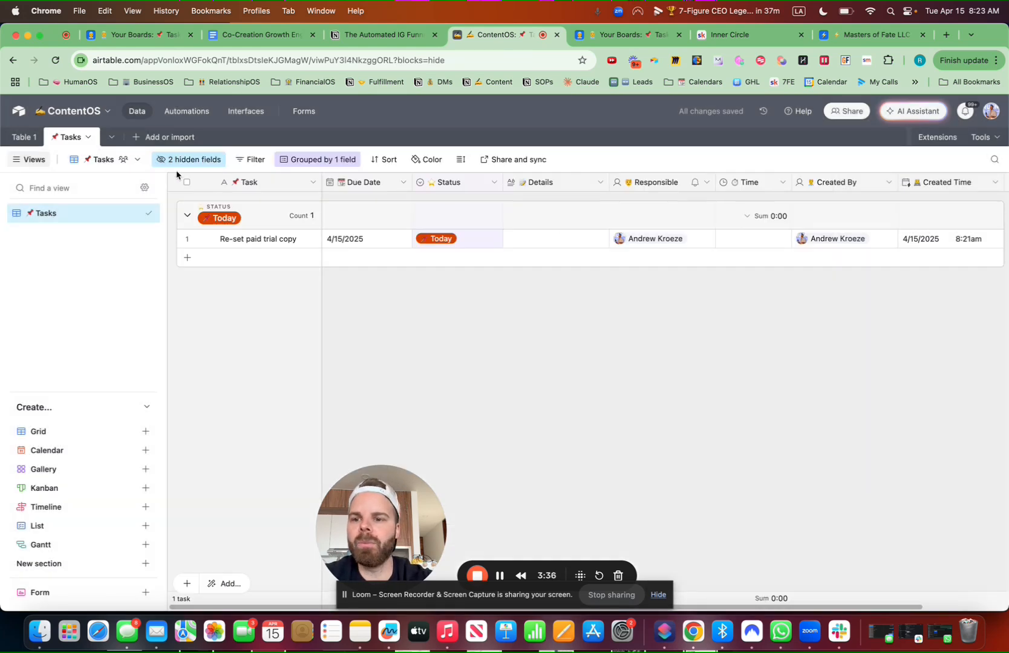
{"action": "left_click", "coordinate": [194, 112]}
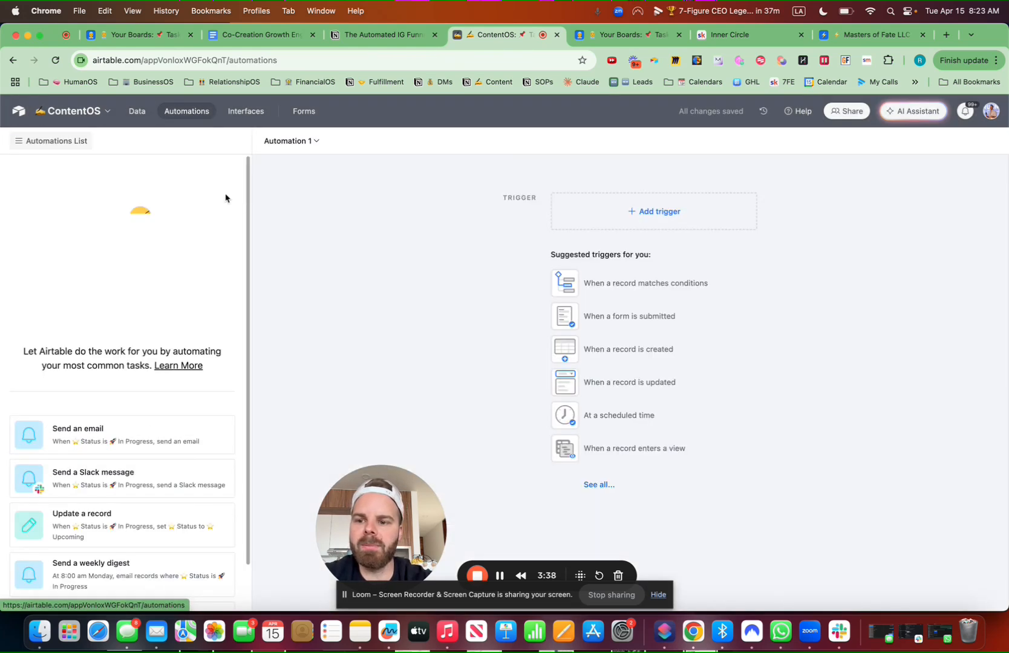
Add a 'When a record matches conditions' trigger on Tasks with Due Date is today
{"action": "scroll", "coordinate": [132, 405], "scroll_direction": "down", "scroll_amount": 2}
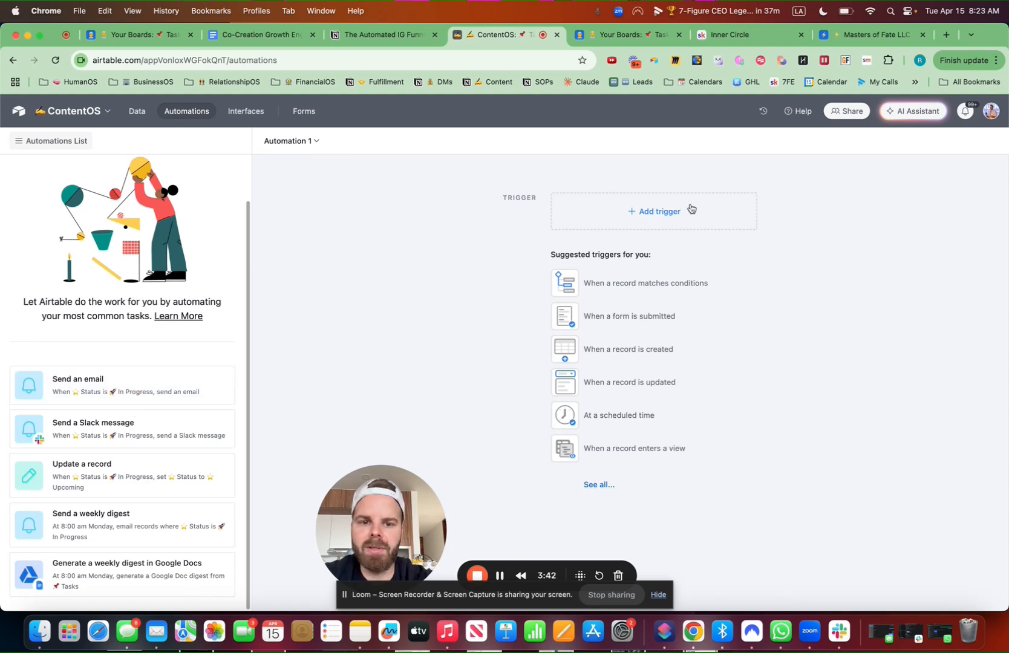
{"action": "left_click", "coordinate": [659, 213]}
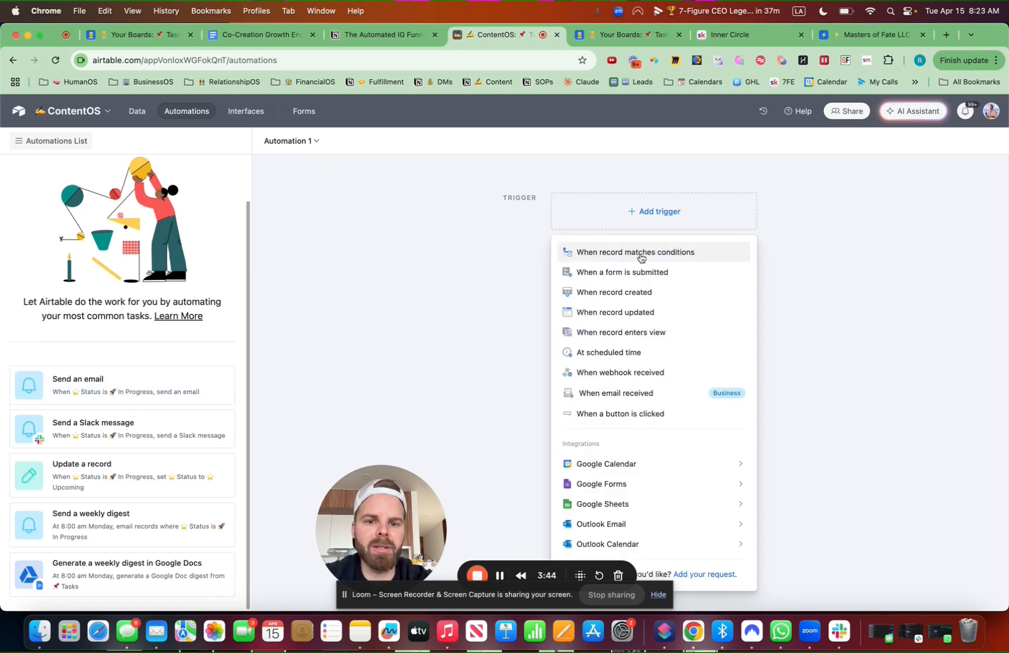
{"action": "left_click", "coordinate": [641, 253]}
{"action": "left_click", "coordinate": [821, 312]}
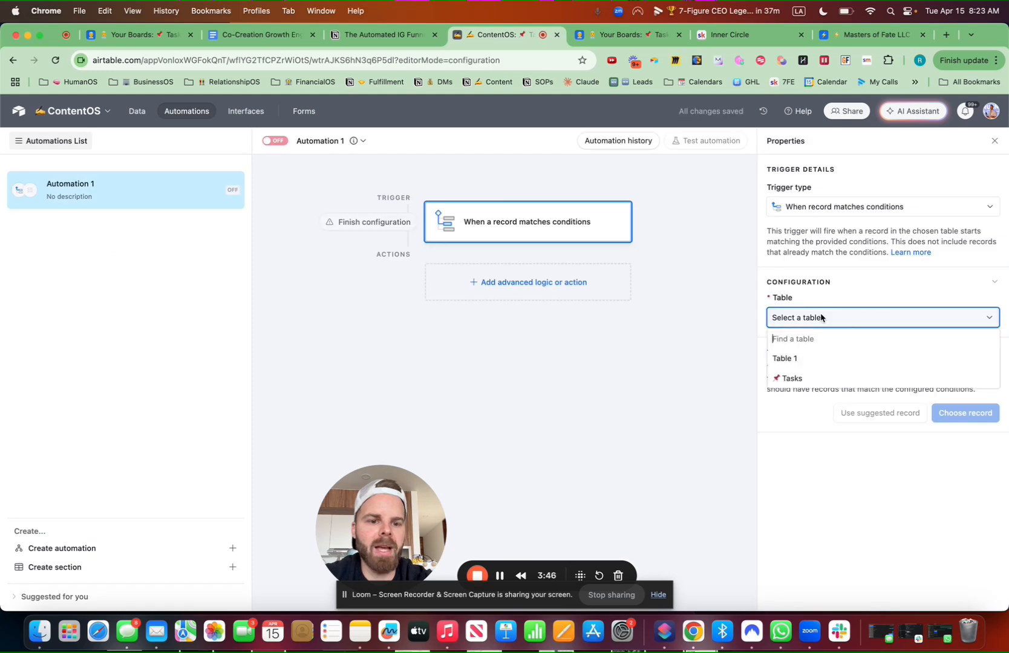
{"action": "left_click", "coordinate": [802, 380]}
{"action": "left_click", "coordinate": [804, 364]}
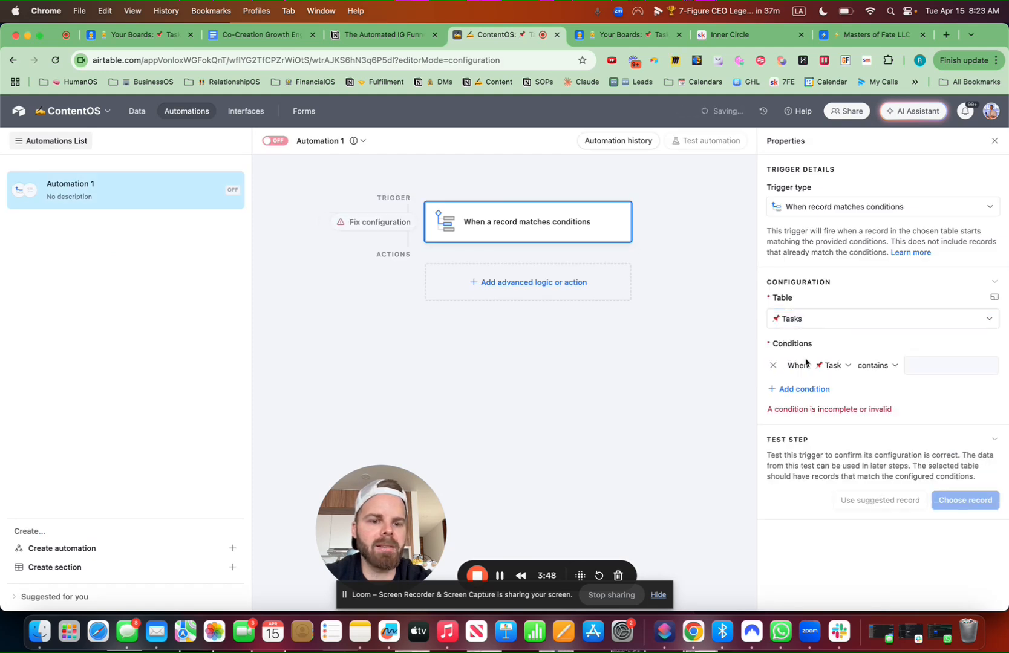
{"action": "left_click", "coordinate": [847, 366]}
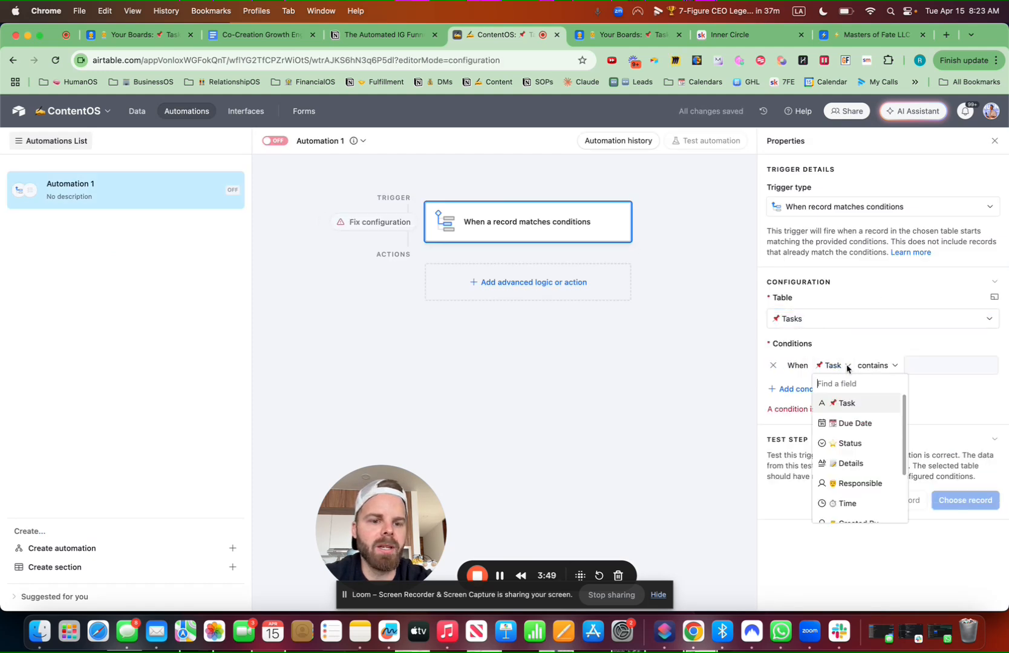
{"action": "left_click", "coordinate": [854, 423]}
{"action": "left_click", "coordinate": [914, 366]}
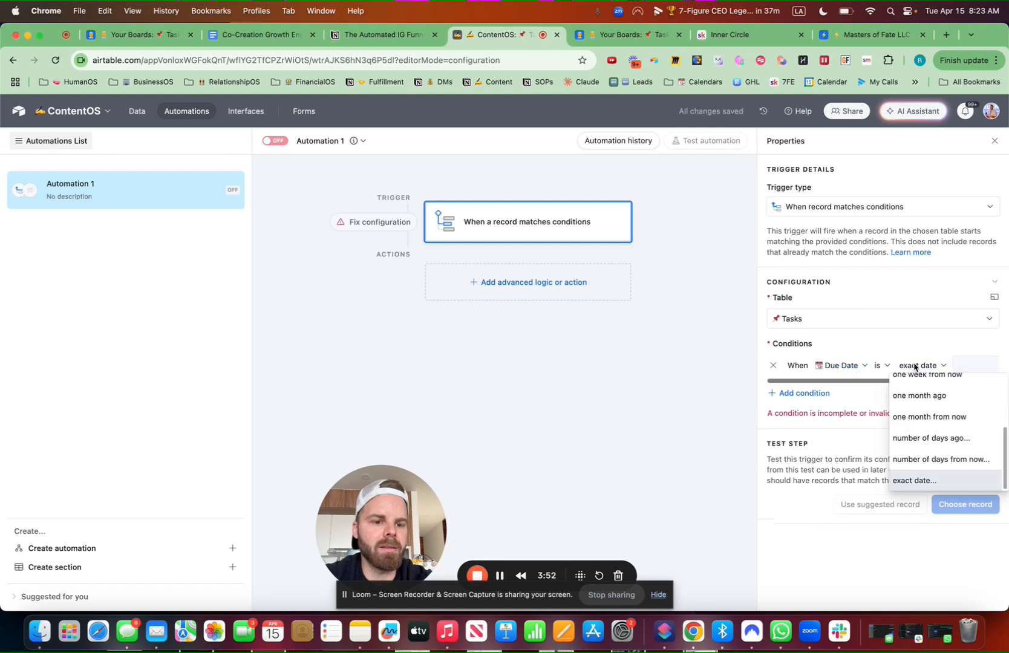
{"action": "scroll", "coordinate": [913, 387], "scroll_direction": "up", "scroll_amount": 5}
{"action": "left_click", "coordinate": [912, 387]}
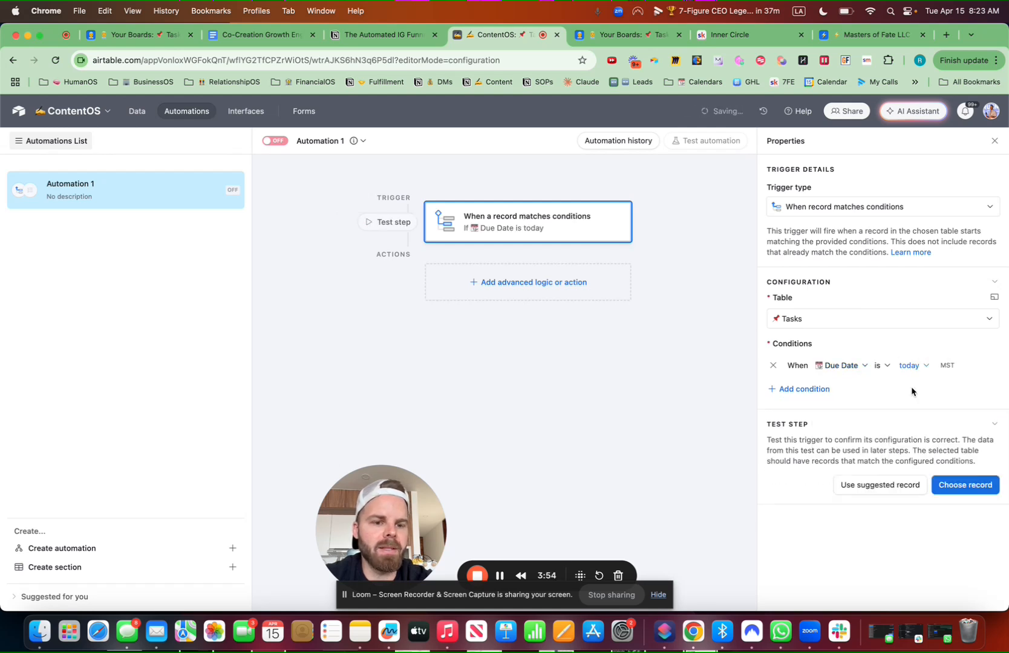
Add a second trigger condition: Status is not Complete
{"action": "left_click", "coordinate": [805, 389]}
{"action": "left_click", "coordinate": [800, 388]}
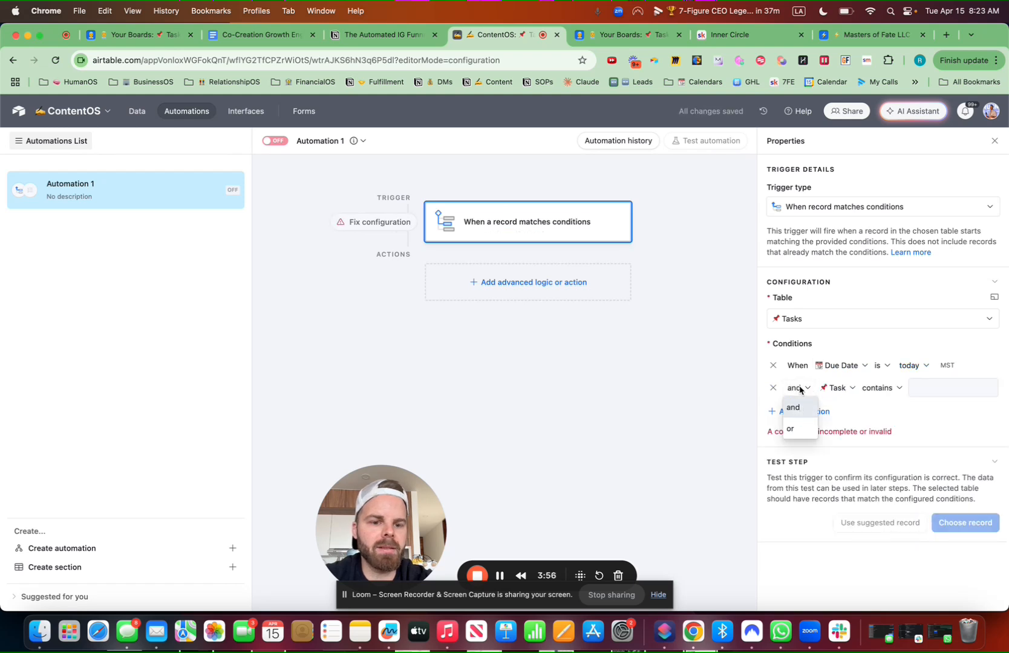
{"action": "left_click", "coordinate": [838, 388]}
{"action": "type", "text": "stat"}
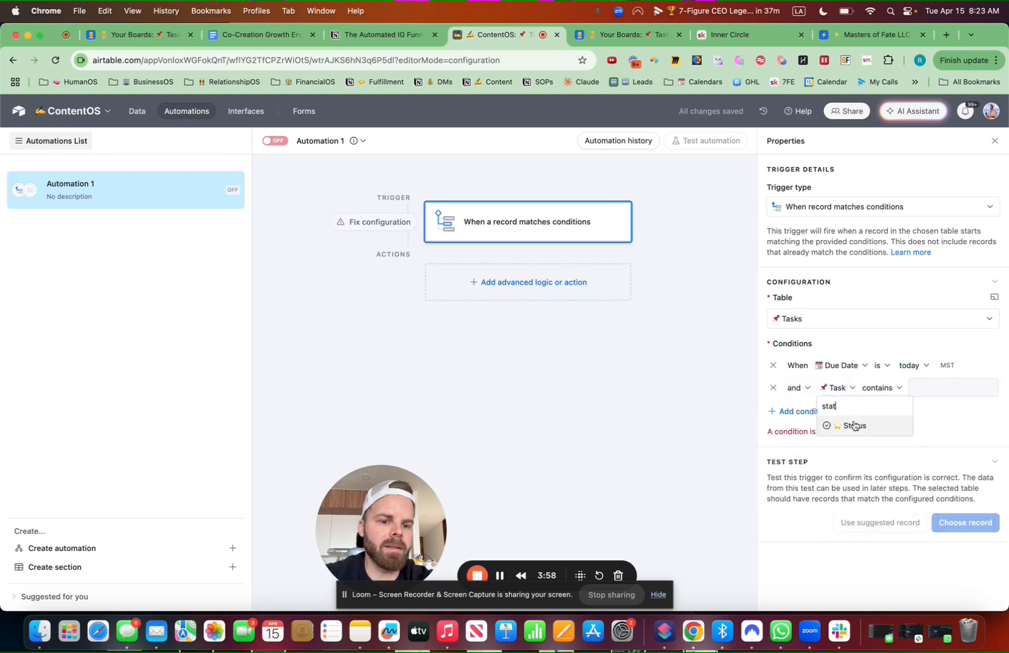
{"action": "left_click", "coordinate": [854, 425]}
{"action": "left_click", "coordinate": [877, 388]}
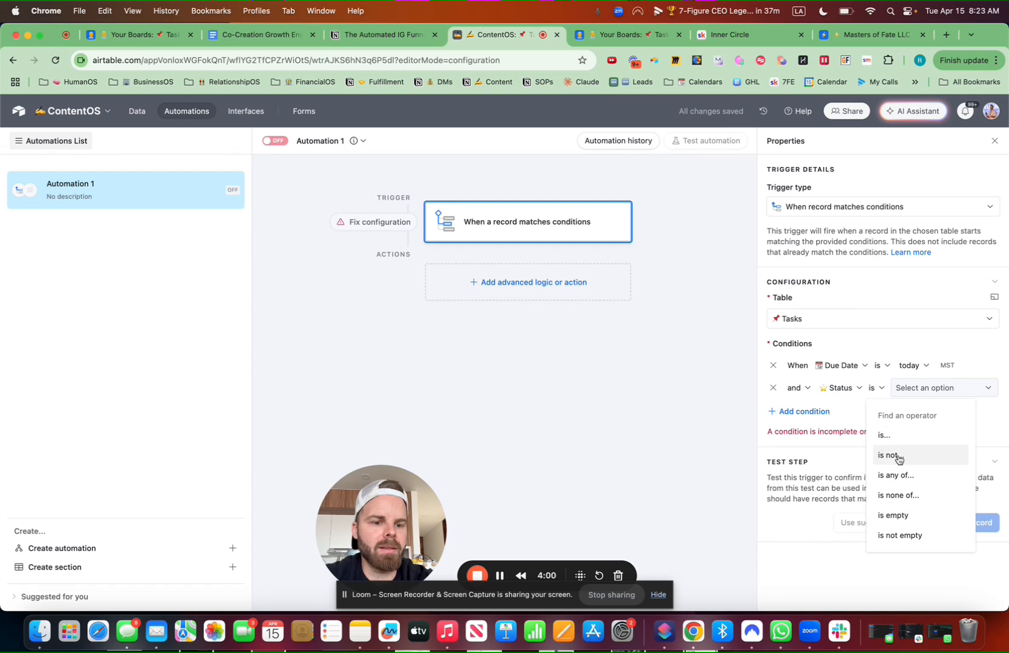
{"action": "left_click", "coordinate": [899, 460]}
{"action": "left_click", "coordinate": [928, 396]}
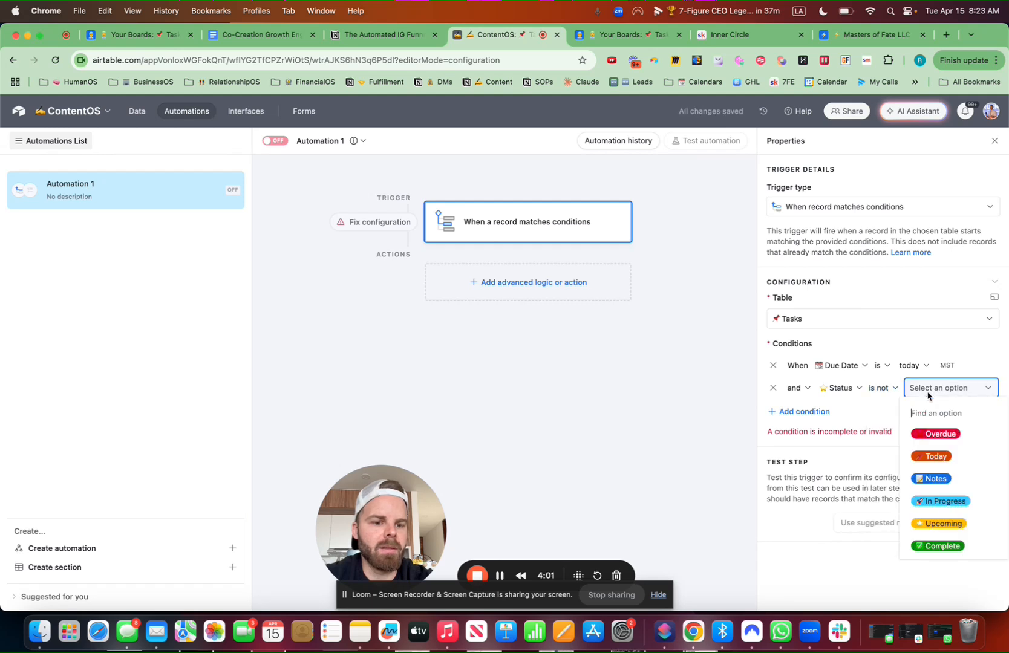
{"action": "left_click", "coordinate": [938, 542]}
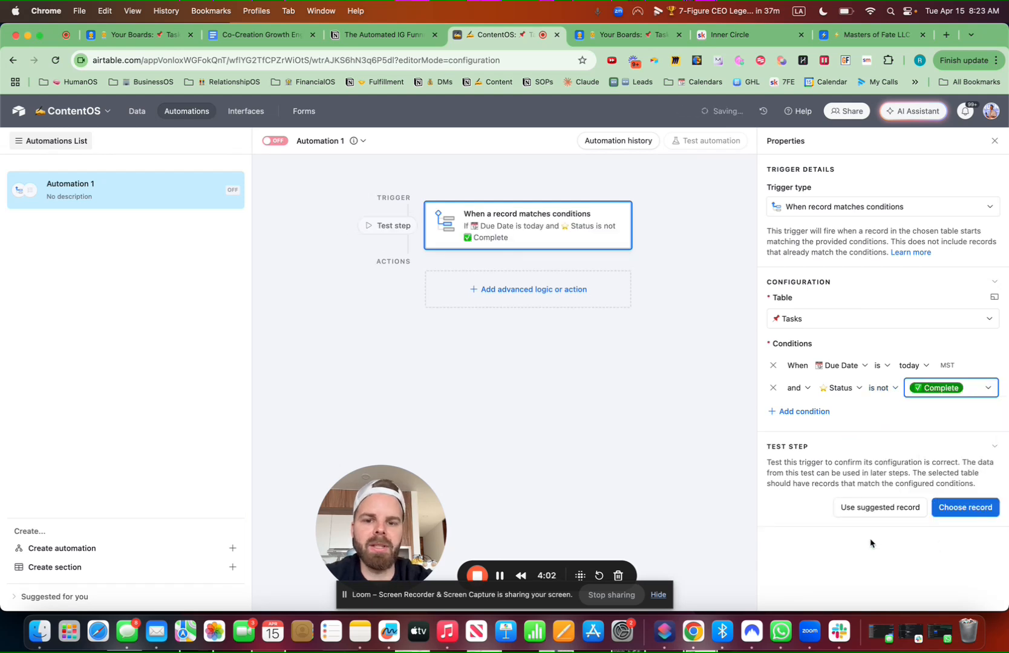
{"action": "left_click", "coordinate": [540, 291]}
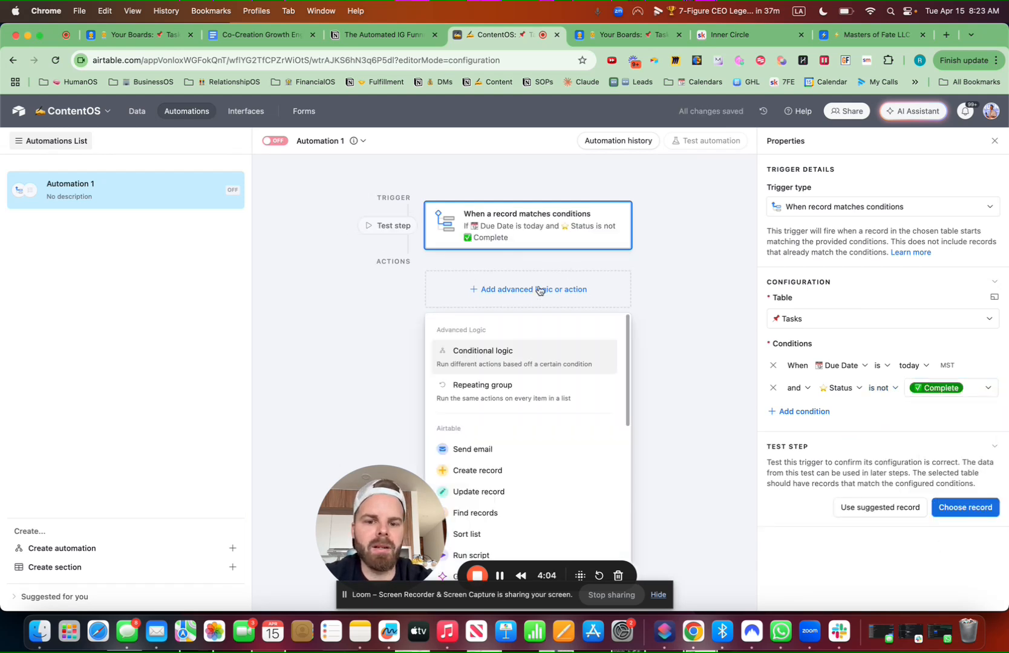
Add an Update record action on Tasks using the trigger's record ID, setting Status to Today
{"action": "left_click", "coordinate": [499, 491]}
{"action": "left_click", "coordinate": [817, 423]}
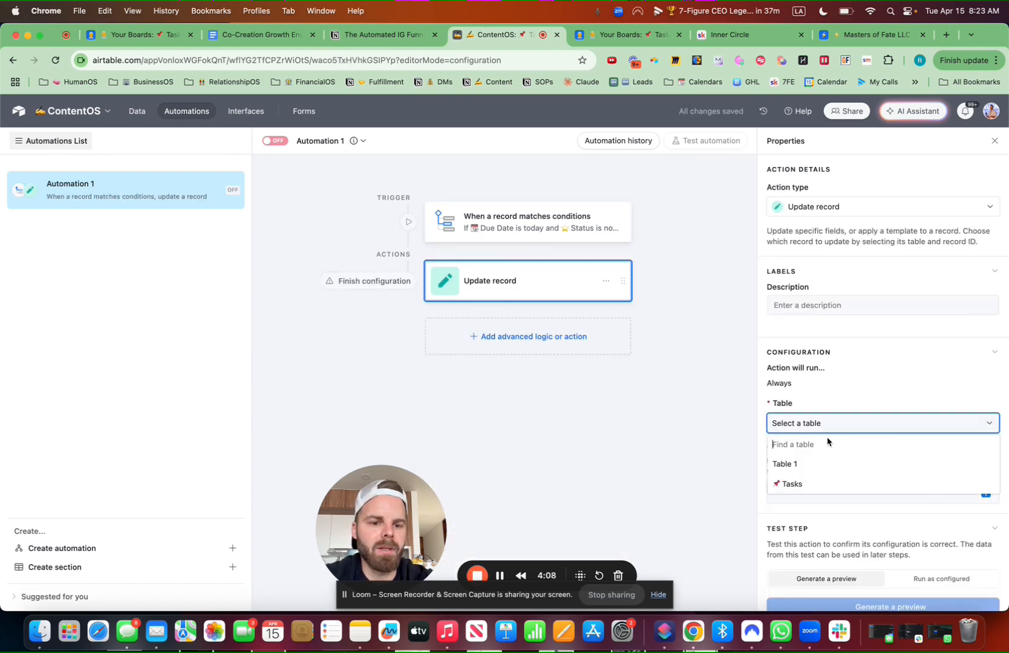
{"action": "left_click", "coordinate": [814, 485]}
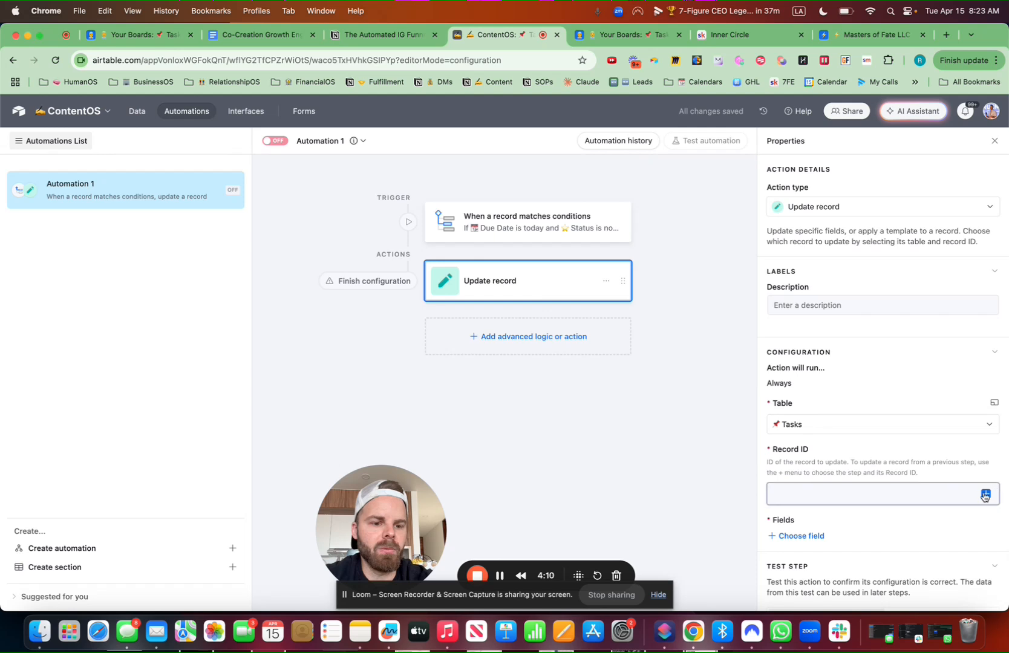
{"action": "left_click", "coordinate": [985, 493]}
{"action": "left_click", "coordinate": [859, 473]}
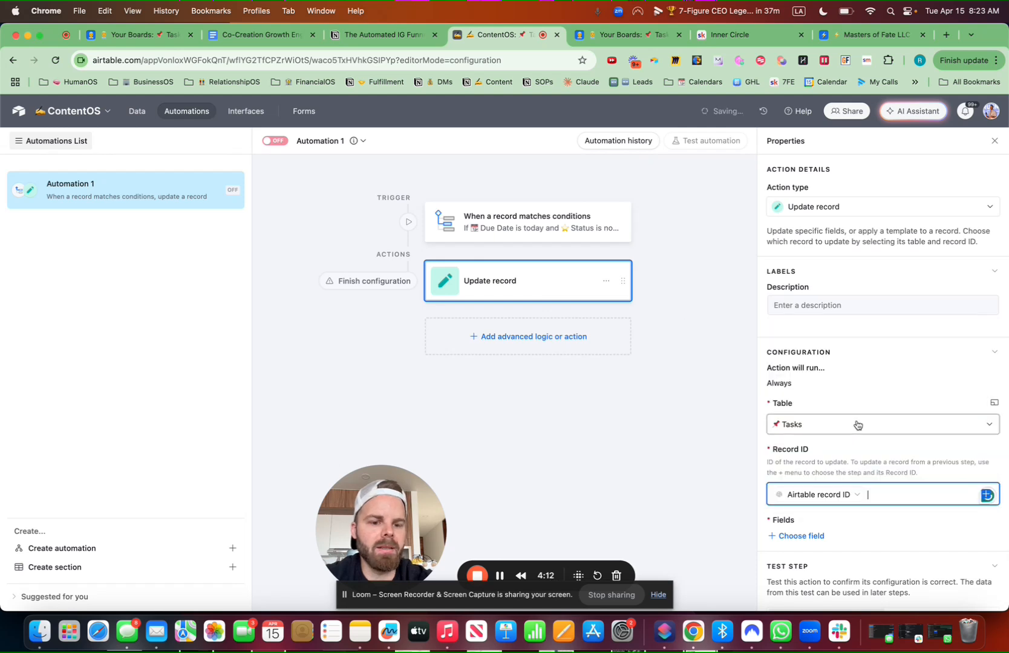
{"action": "scroll", "coordinate": [847, 448], "scroll_direction": "down", "scroll_amount": 2}
{"action": "left_click", "coordinate": [813, 474]}
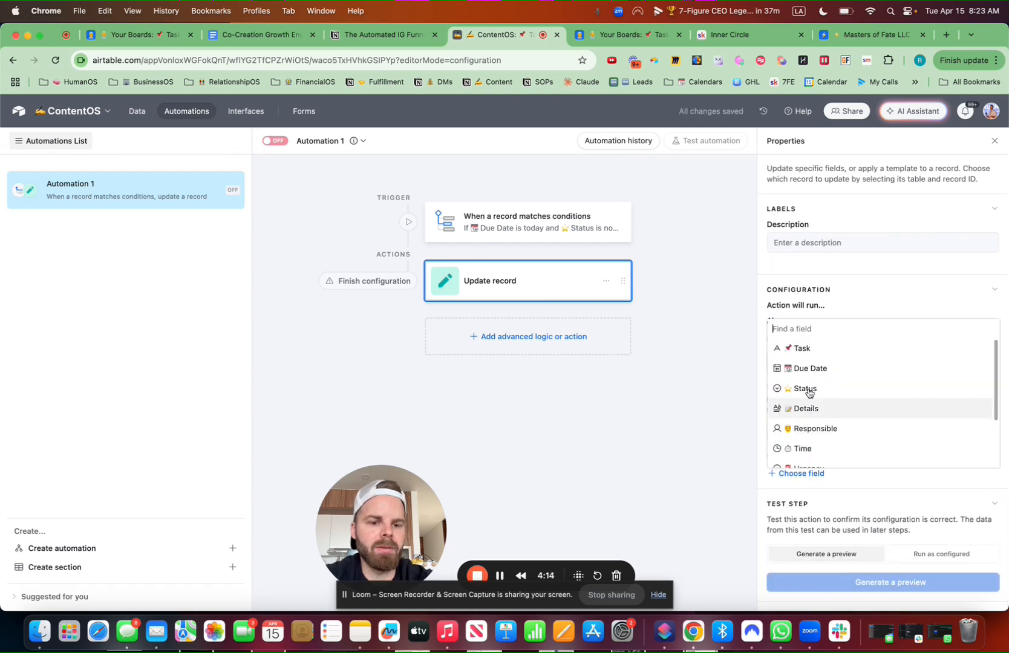
{"action": "type", "text": "stat"}
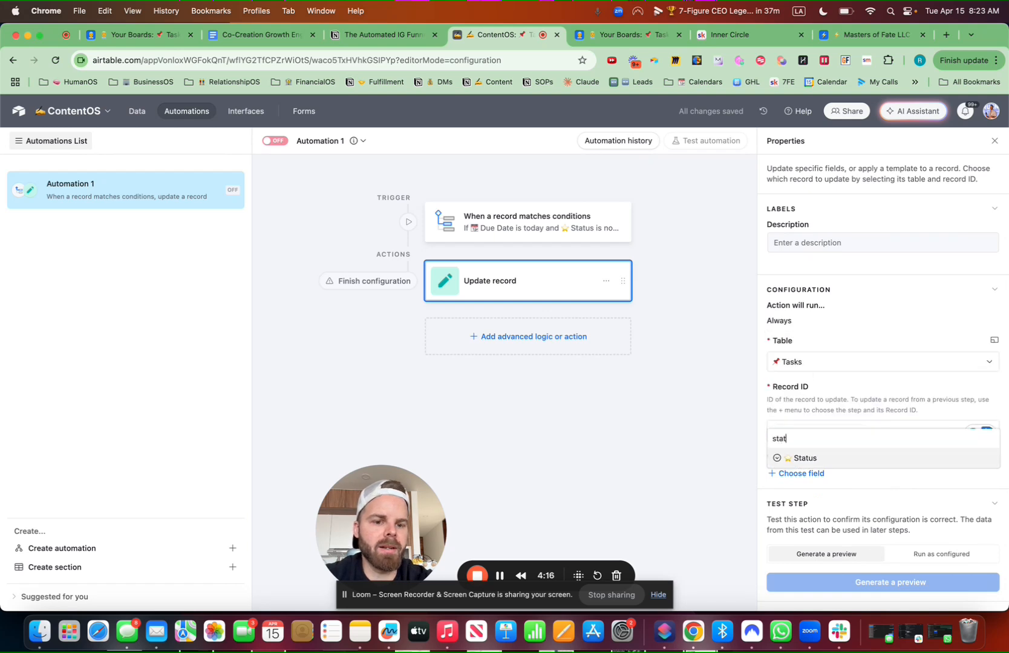
{"action": "left_click", "coordinate": [806, 458]}
{"action": "left_click", "coordinate": [890, 502]}
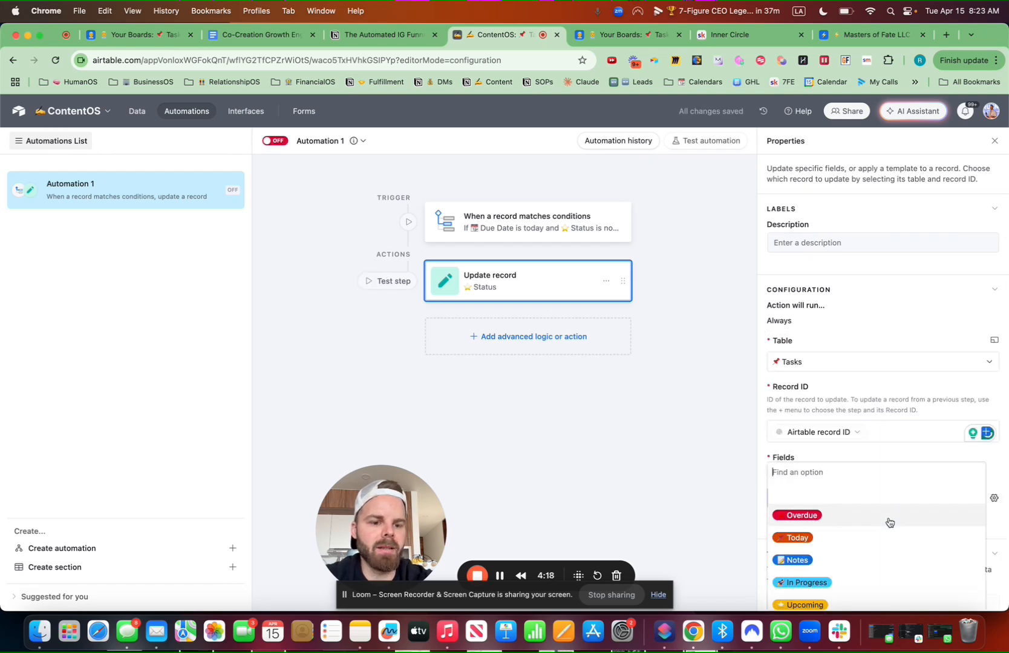
{"action": "left_click", "coordinate": [809, 539]}
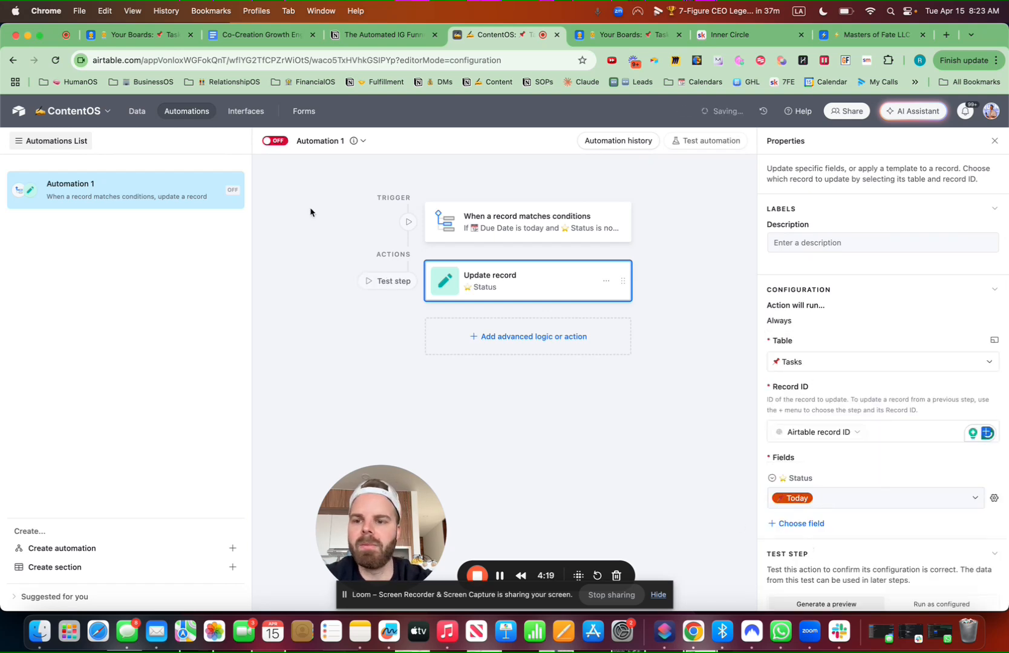
Rename the automation to 📌 Today´s Tasks
{"action": "left_click", "coordinate": [362, 140]}
{"action": "left_click", "coordinate": [344, 169]}
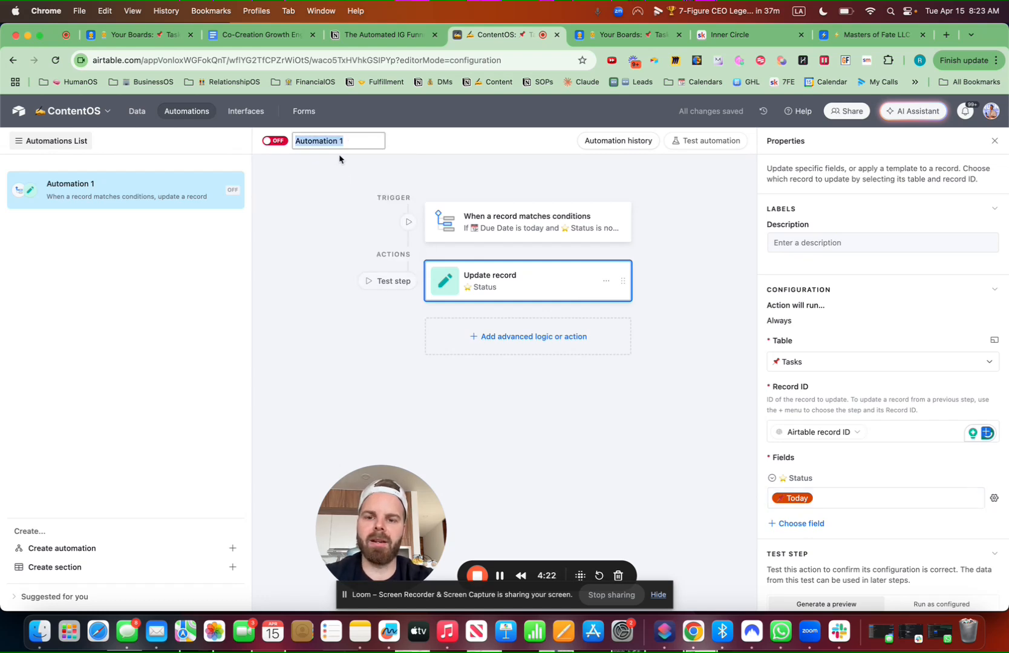
{"action": "key", "text": "ctrl+super+space"}
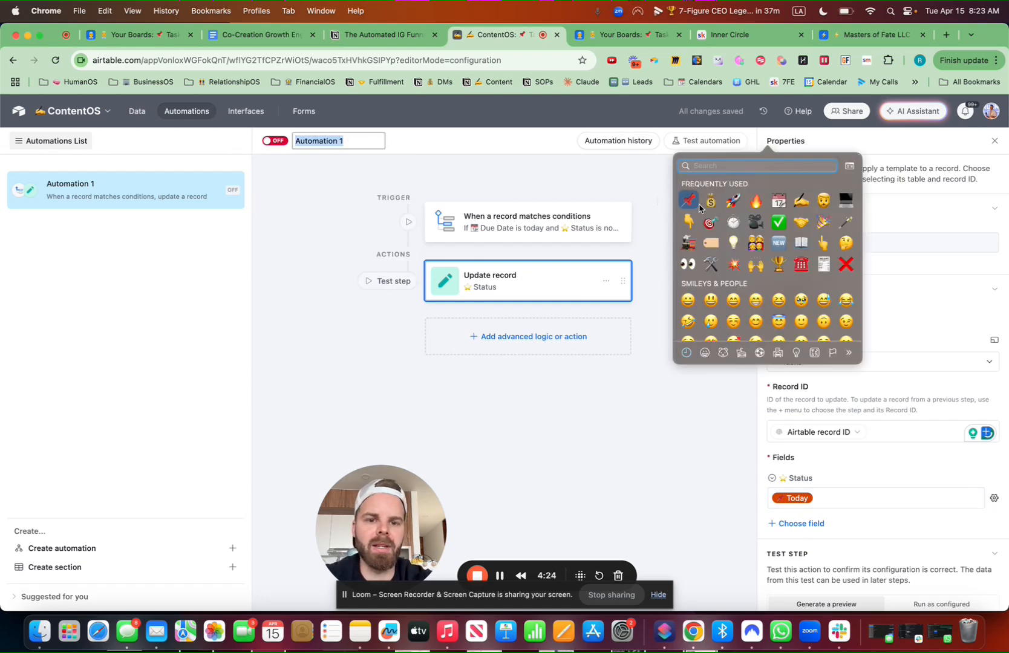
{"action": "left_click", "coordinate": [698, 206]}
{"action": "type", "text": "Today's Tasks"}
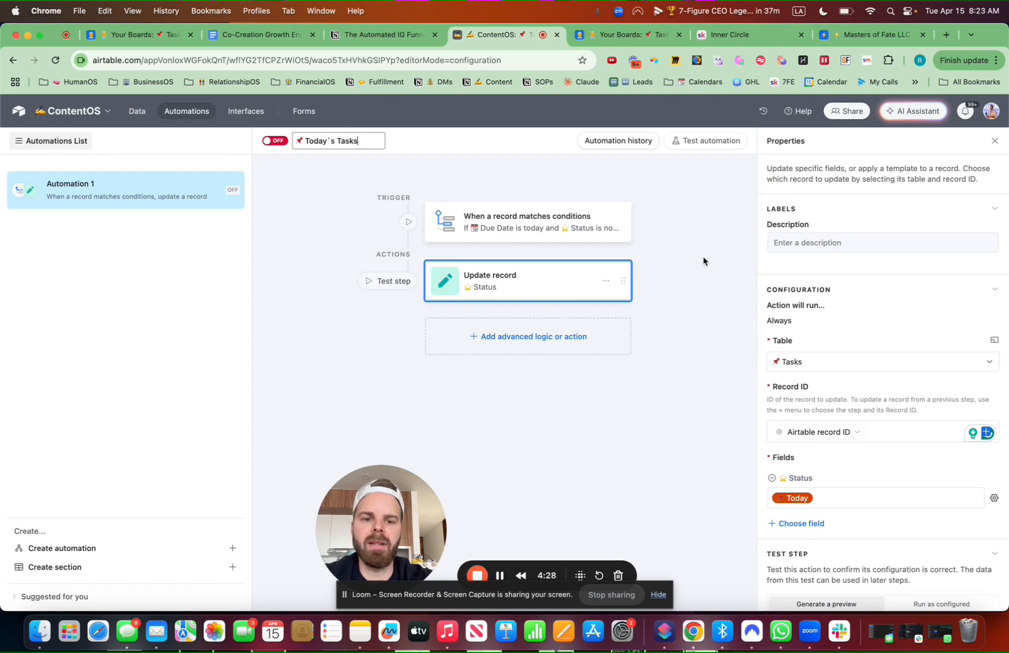
{"action": "key", "text": "Return"}
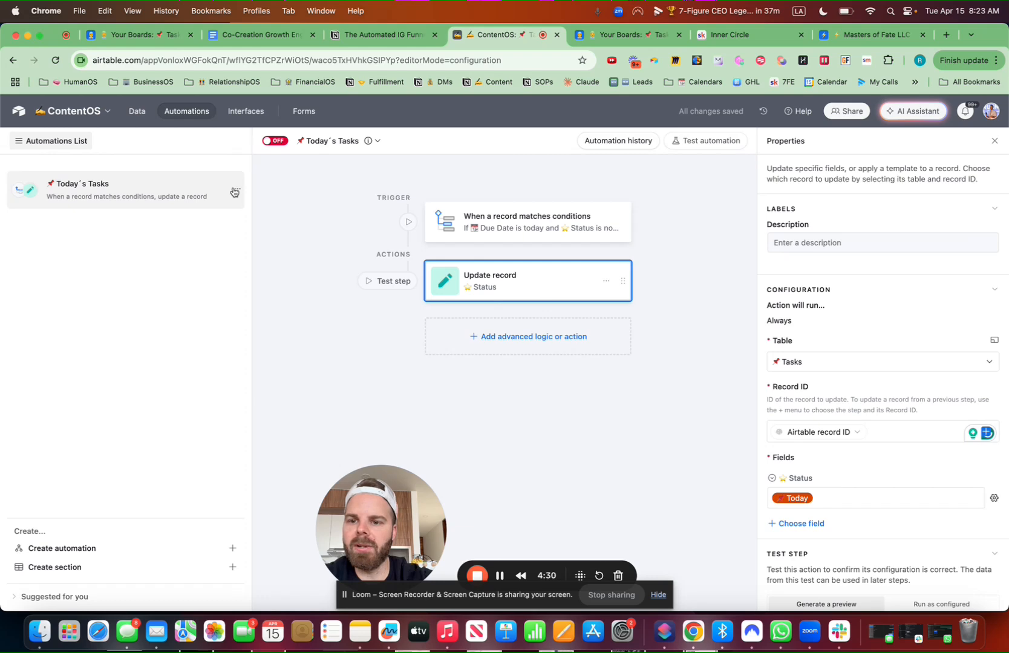
Duplicate the Today's Tasks automation and change the copy's trigger to Due Date is before today
{"action": "left_click", "coordinate": [235, 192]}
{"action": "left_click", "coordinate": [183, 236]}
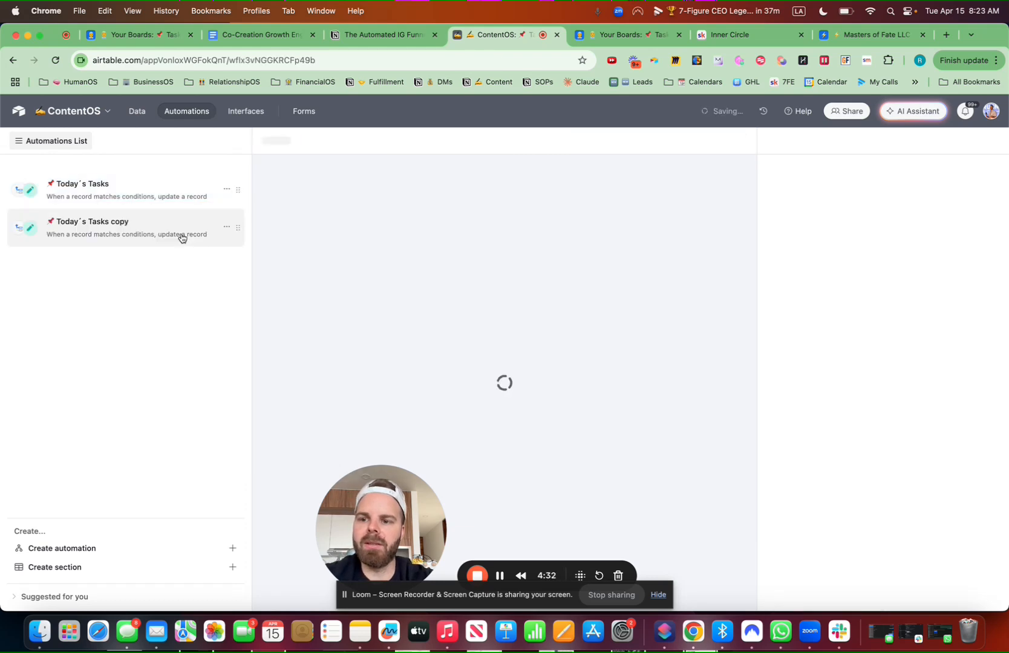
{"action": "left_click", "coordinate": [650, 219]}
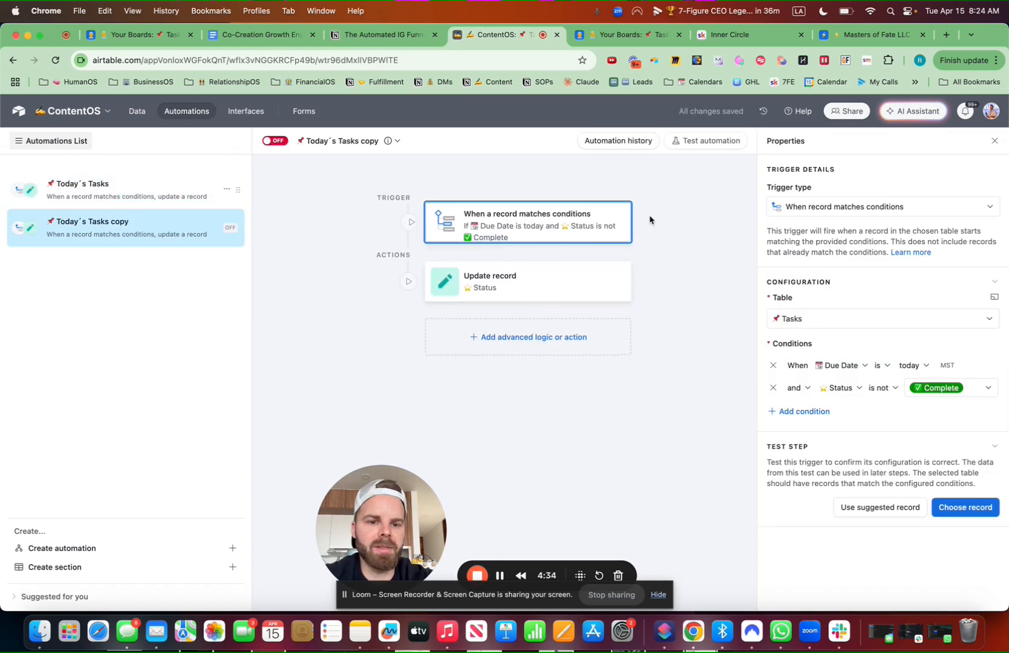
{"action": "left_click", "coordinate": [912, 365]}
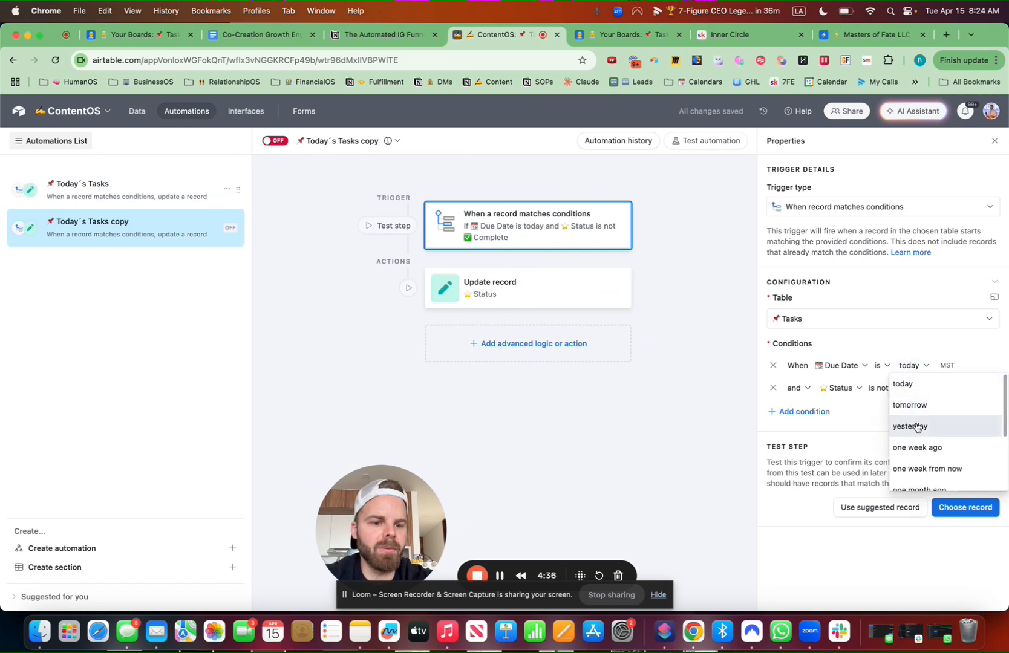
{"action": "left_click", "coordinate": [886, 366]}
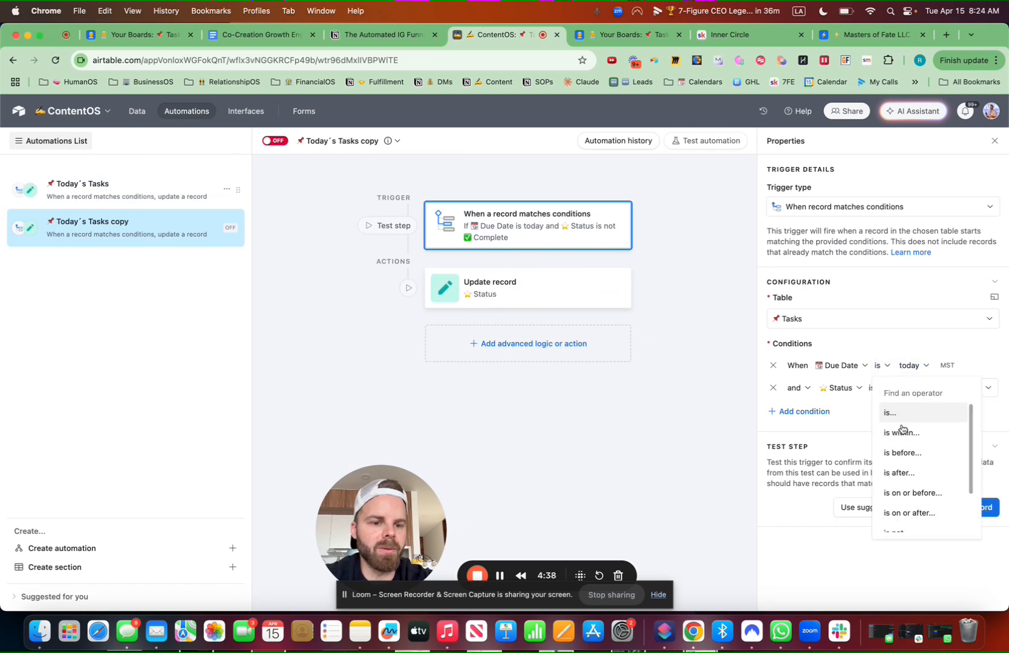
{"action": "left_click", "coordinate": [903, 452]}
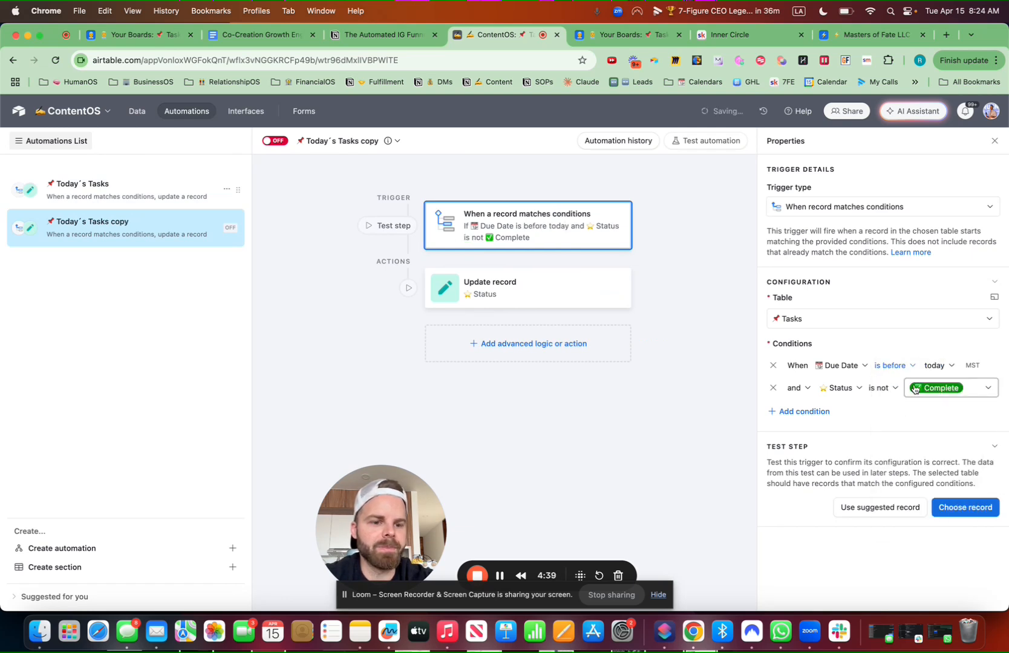
Make the copied automation's update-record action set Status to Overdue
{"action": "left_click", "coordinate": [542, 275]}
{"action": "scroll", "coordinate": [861, 459], "scroll_direction": "down", "scroll_amount": 3}
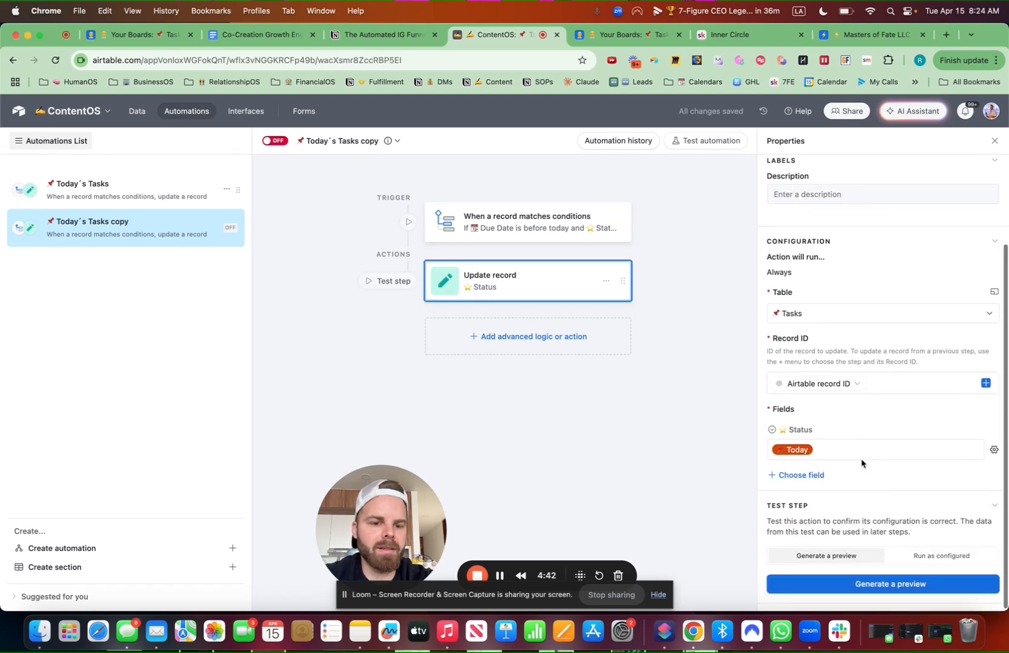
{"action": "left_click", "coordinate": [832, 450]}
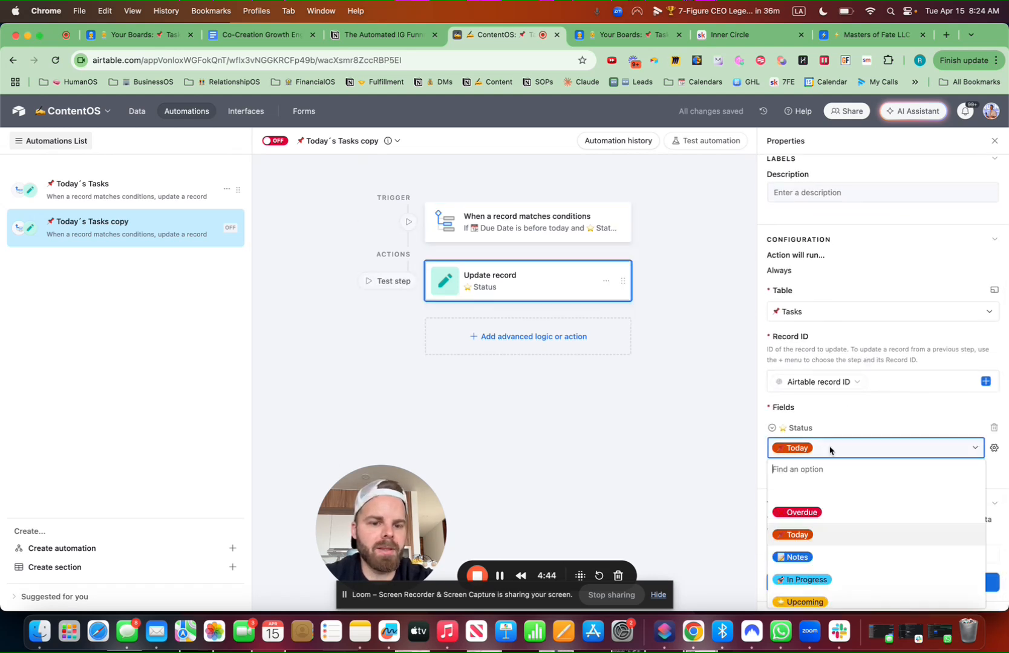
{"action": "scroll", "coordinate": [811, 507], "scroll_direction": "down", "scroll_amount": 3}
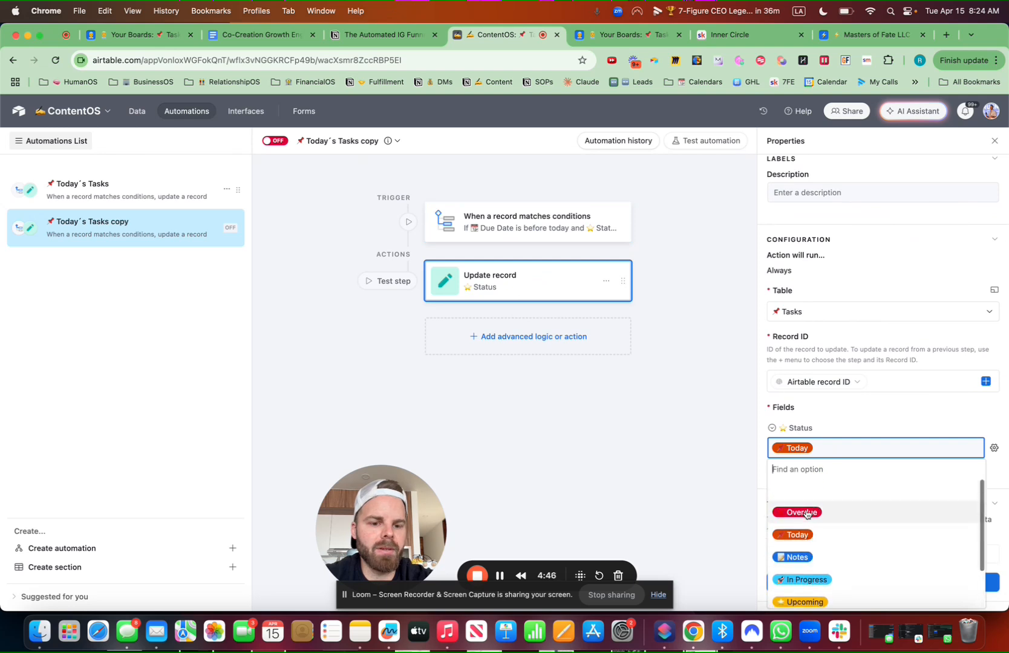
{"action": "left_click", "coordinate": [810, 507]}
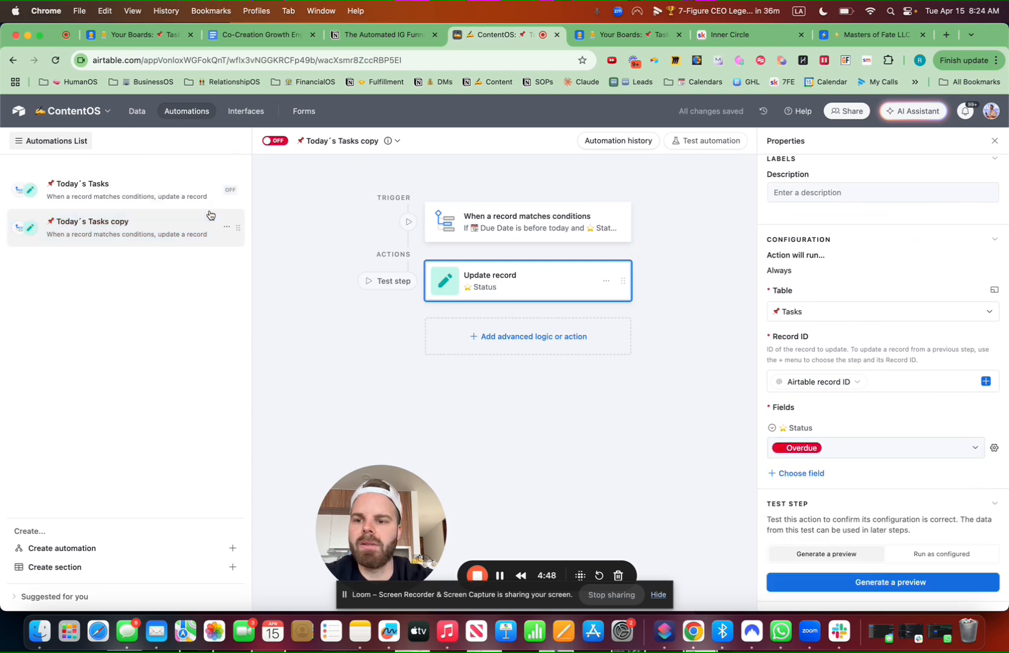
Rename the automation to ❌ Overdue Tasks and switch it on
{"action": "left_click", "coordinate": [397, 141]}
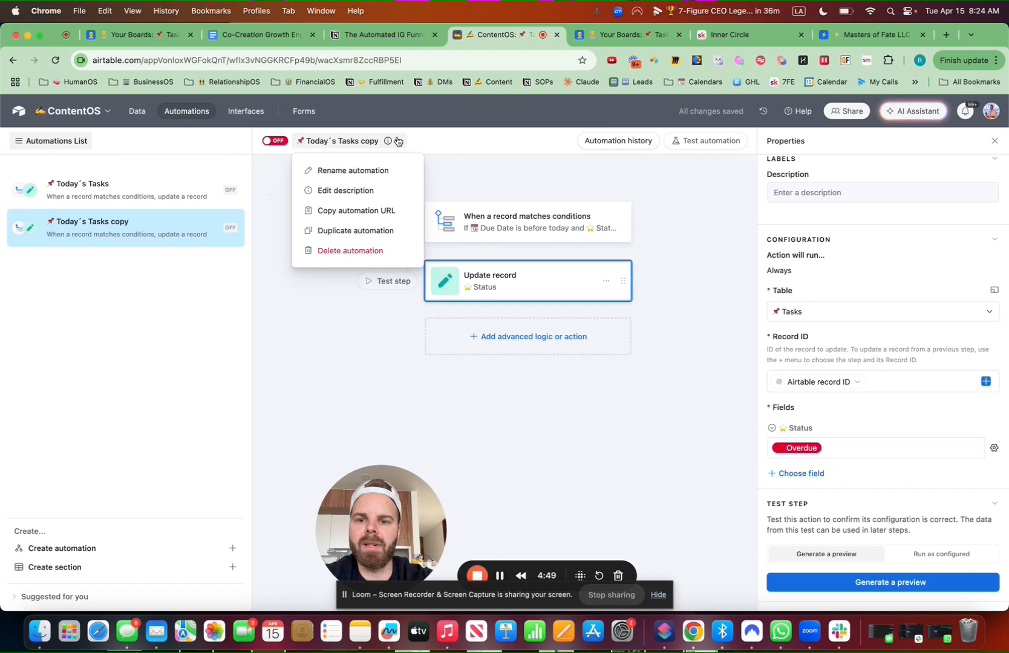
{"action": "left_click", "coordinate": [363, 170]}
{"action": "key", "text": "ctrl+super+space"}
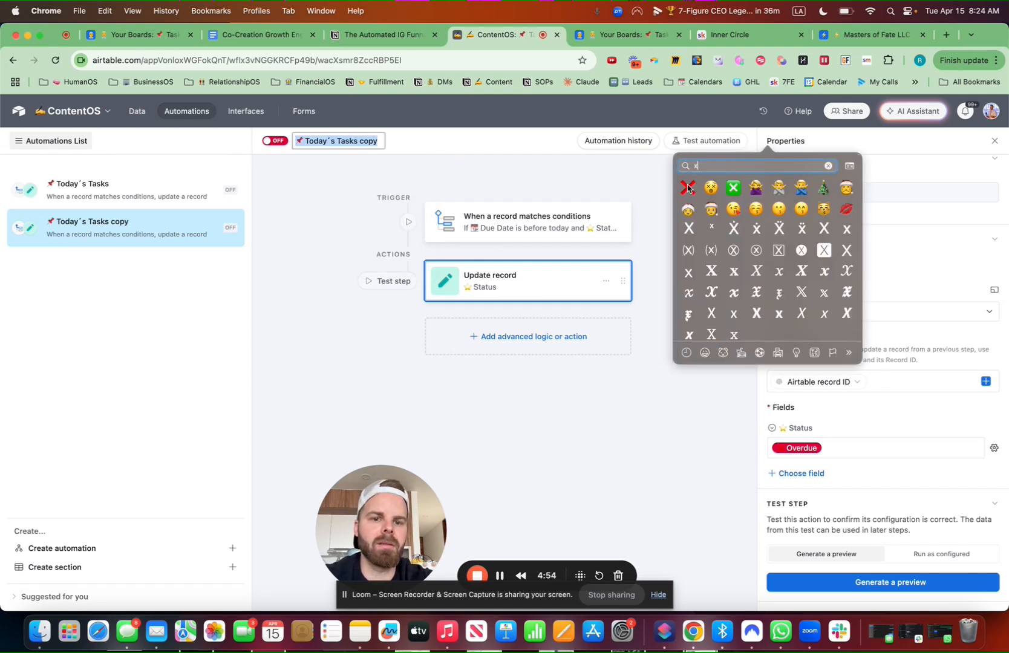
{"action": "left_click", "coordinate": [688, 188]}
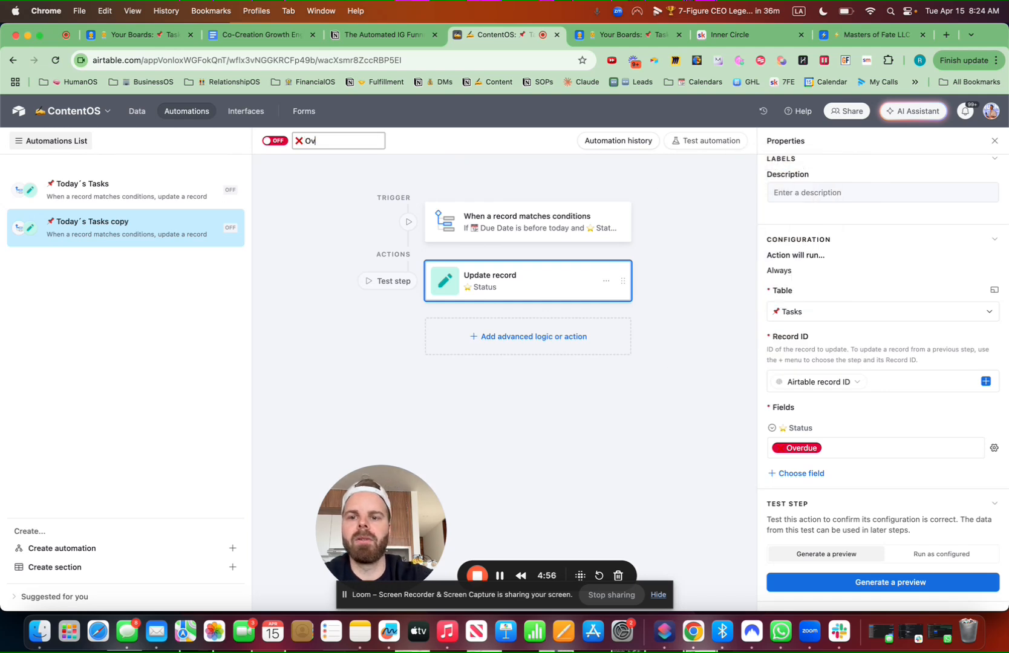
{"action": "left_click", "coordinate": [277, 143]}
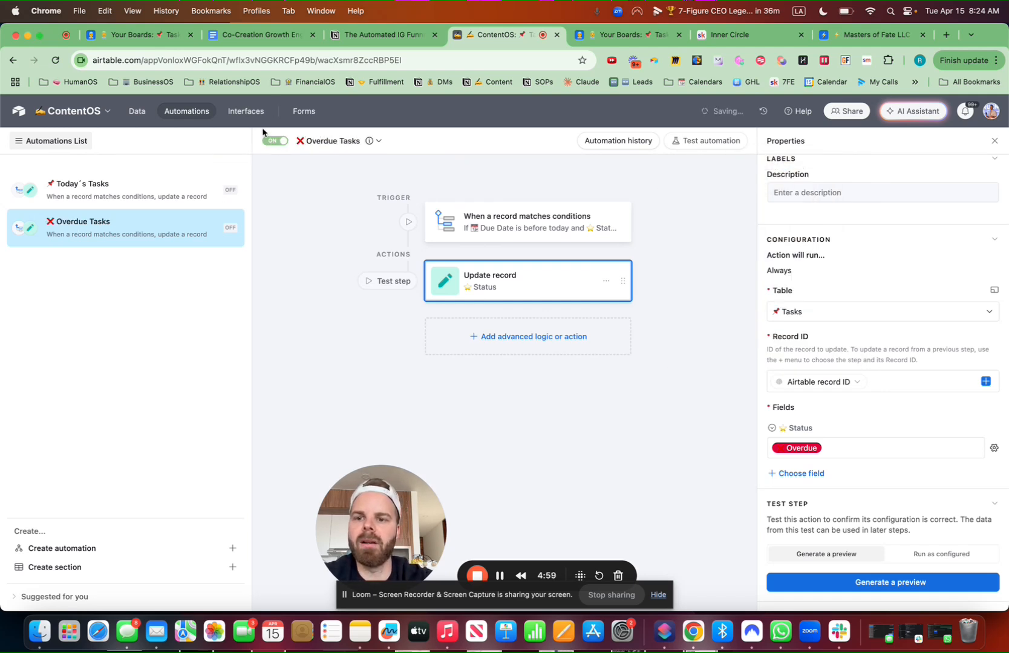
{"action": "left_click", "coordinate": [137, 110]}
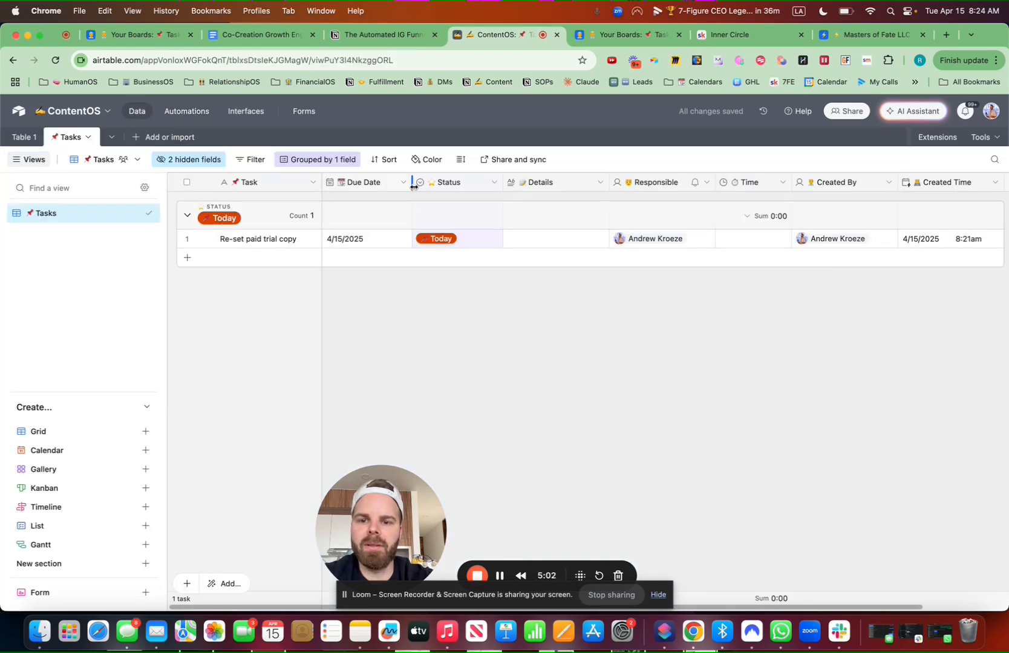
Resize the Due Date, Status and Task columns, then backdate the task's Due Date to 4/7/2025
{"action": "left_click_drag", "start_coordinate": [414, 185], "coordinate": [411, 186]}
{"action": "left_click_drag", "start_coordinate": [495, 183], "coordinate": [486, 183]}
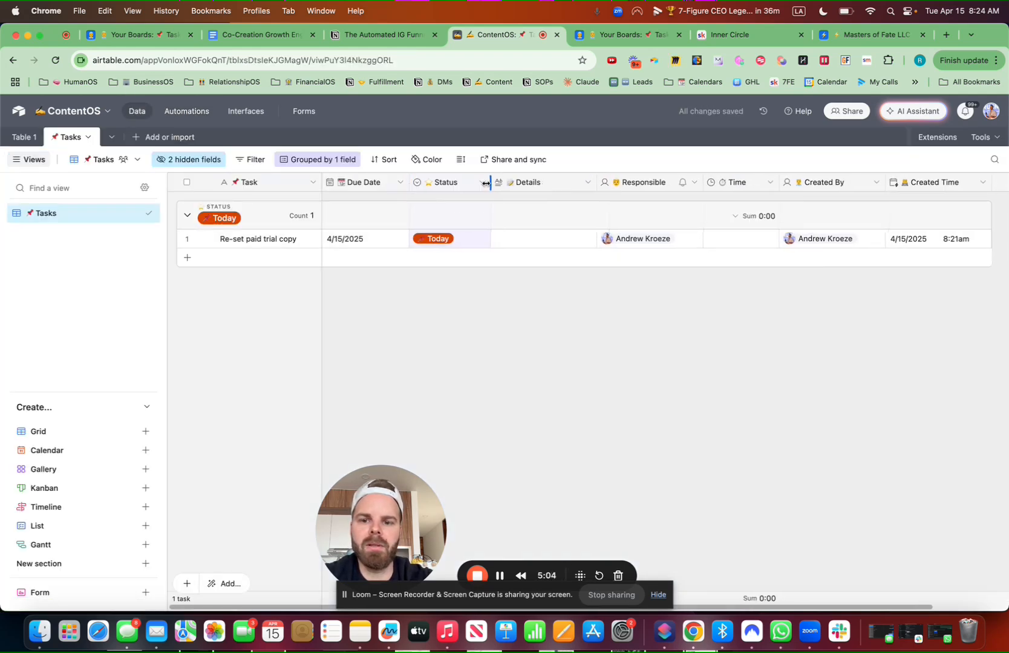
{"action": "left_click_drag", "start_coordinate": [321, 183], "coordinate": [346, 184]}
{"action": "left_click", "coordinate": [388, 238]}
{"action": "left_click", "coordinate": [387, 239]}
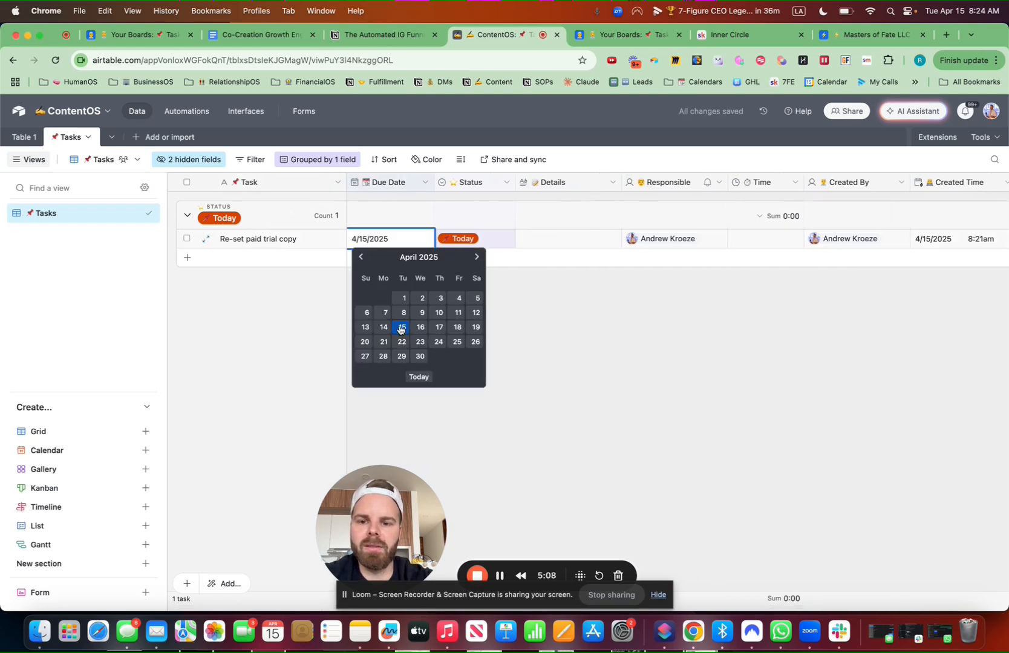
{"action": "left_click", "coordinate": [386, 313]}
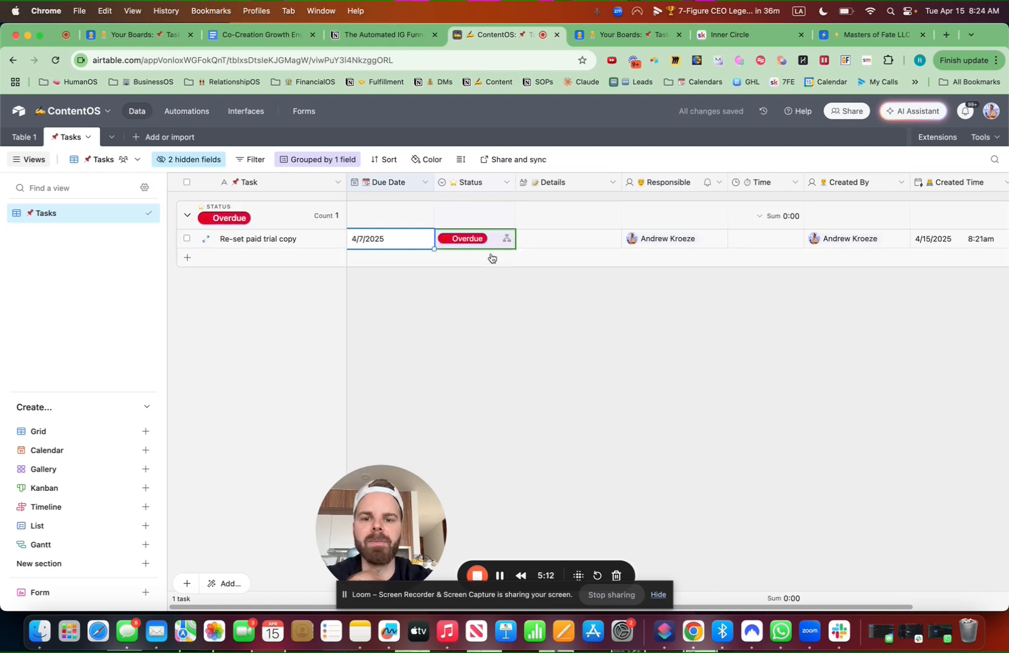
{"action": "left_click", "coordinate": [619, 359]}
Set the task's Due Date back to today, 4/15/2025
{"action": "left_click", "coordinate": [396, 240]}
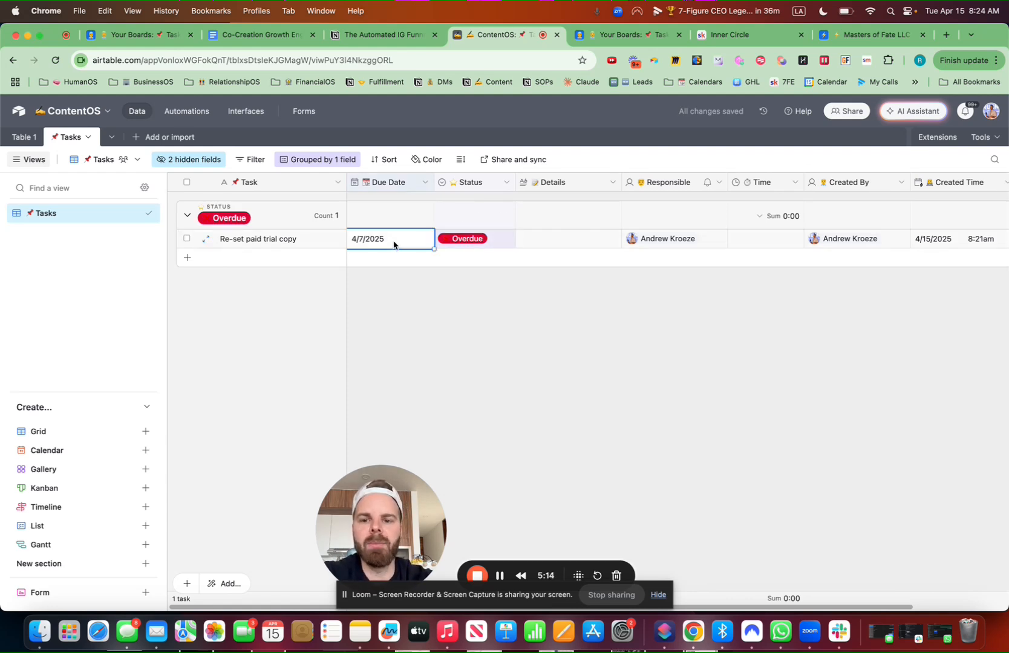
{"action": "left_click", "coordinate": [396, 240]}
{"action": "left_click", "coordinate": [418, 377]}
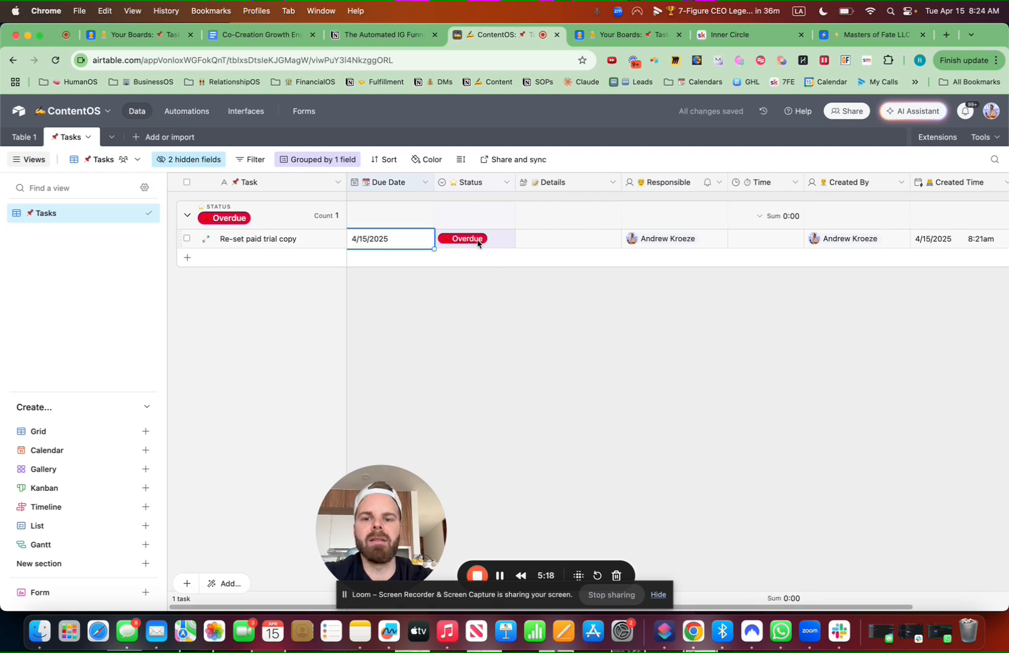
{"action": "left_click", "coordinate": [536, 361]}
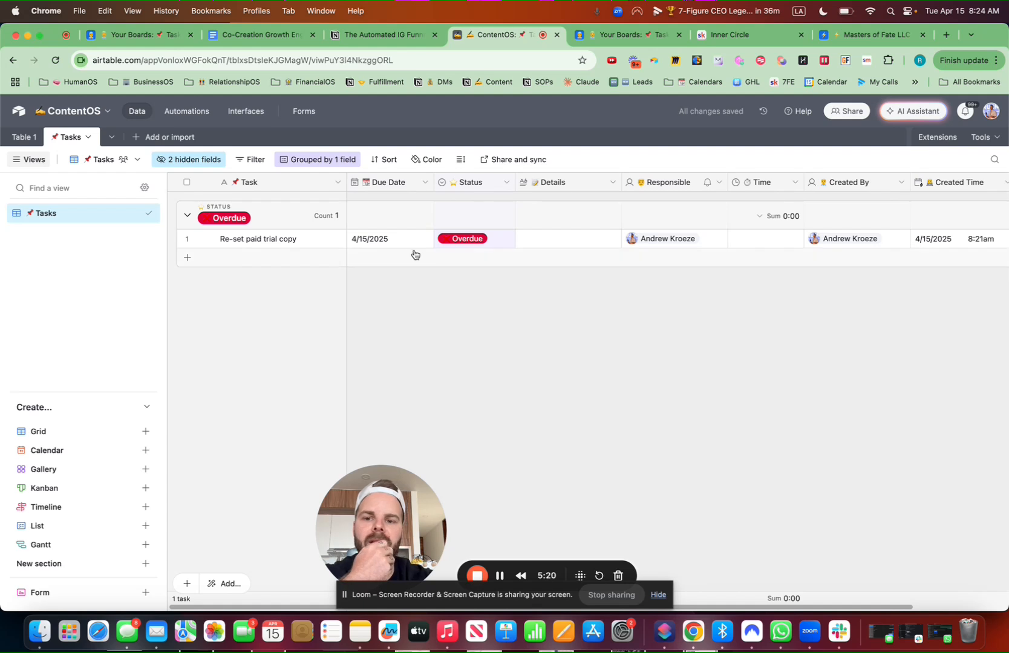
Set the 'Re-set paid trial copy' task's Status back to Today
{"action": "left_click", "coordinate": [396, 241]}
{"action": "left_click", "coordinate": [463, 245]}
{"action": "left_click", "coordinate": [462, 242]}
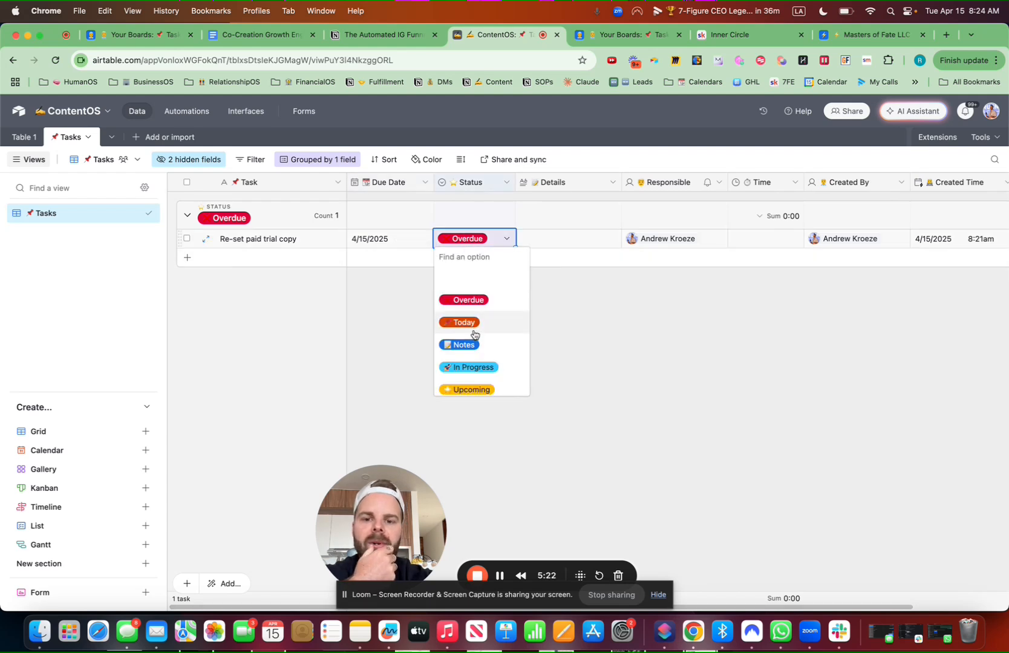
{"action": "left_click", "coordinate": [473, 328]}
{"action": "left_click", "coordinate": [603, 374]}
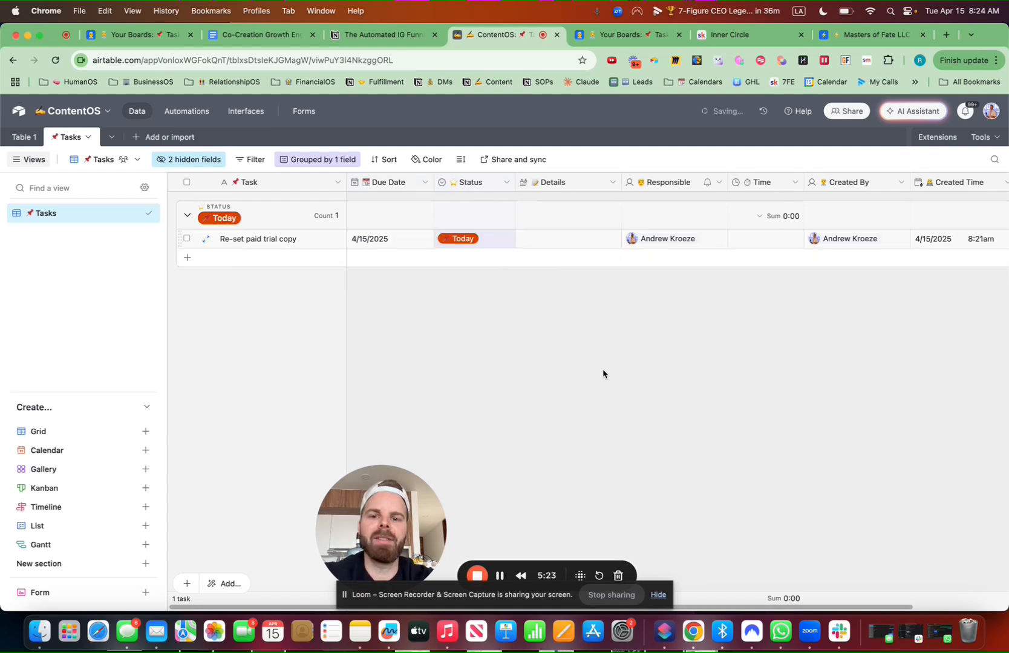
Edit the Status field: delete In Progress and Idea, move Notes after Complete, and save
{"action": "left_click", "coordinate": [506, 184]}
{"action": "left_click", "coordinate": [490, 210]}
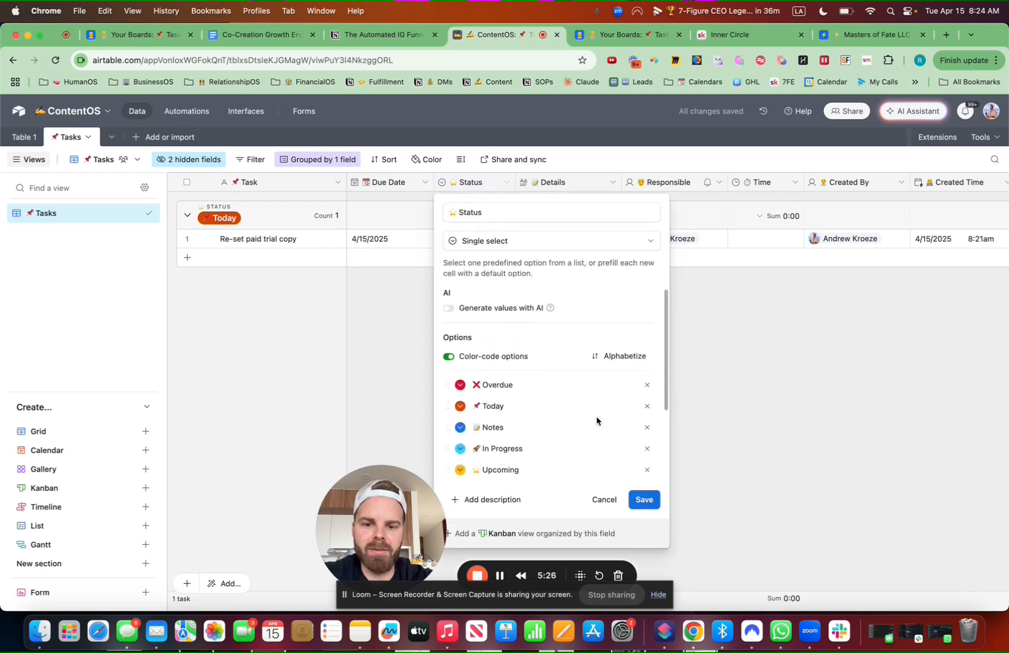
{"action": "left_click", "coordinate": [647, 449]}
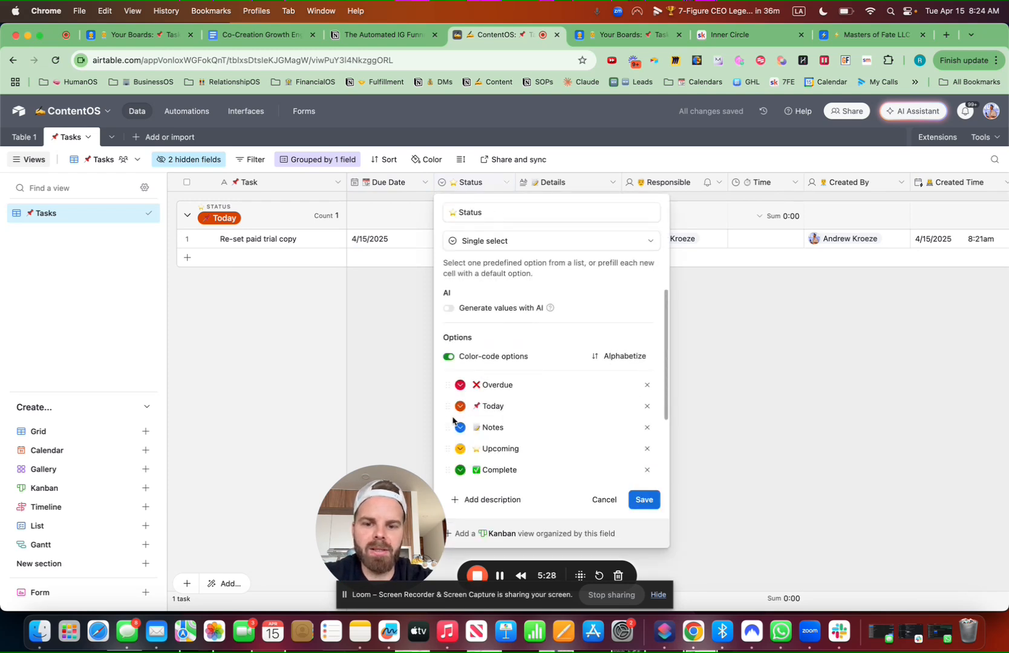
{"action": "left_click_drag", "start_coordinate": [447, 427], "coordinate": [448, 380]}
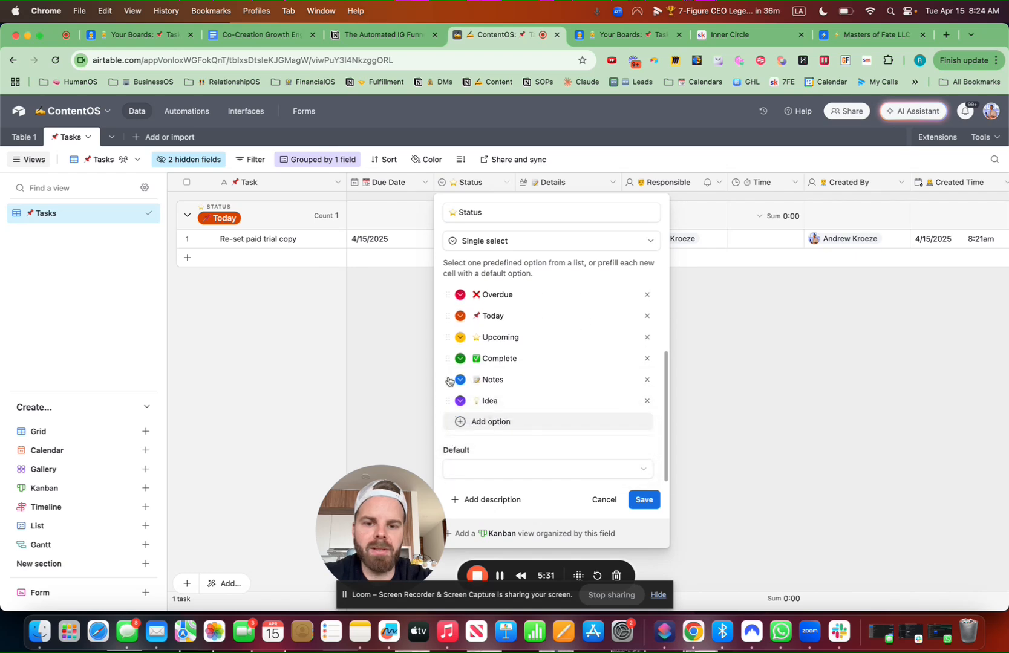
{"action": "left_click", "coordinate": [647, 401]}
{"action": "left_click", "coordinate": [645, 500]}
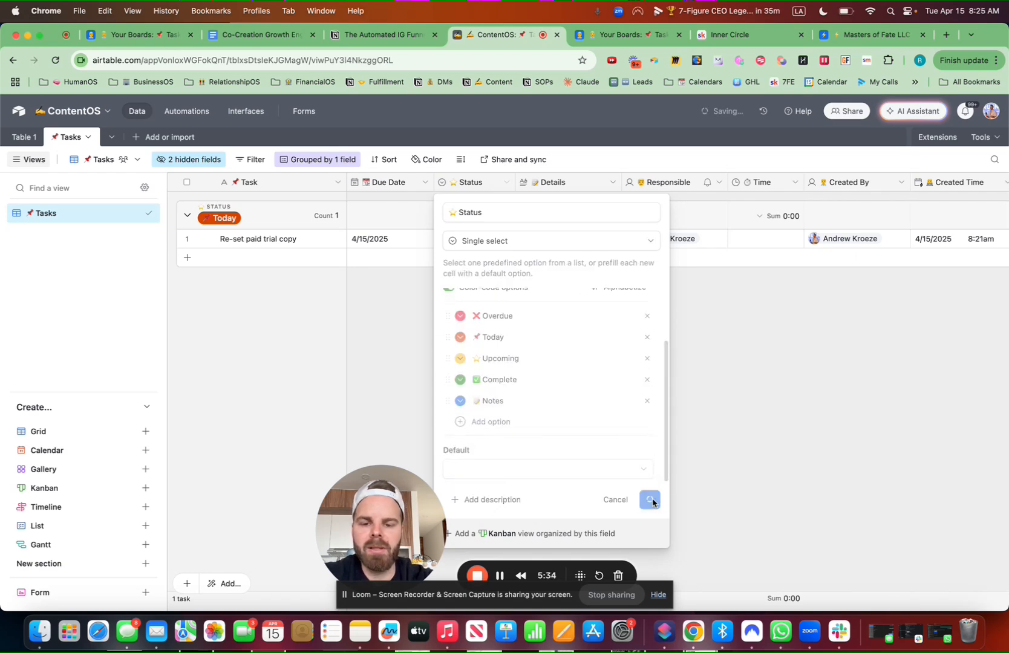
{"action": "left_click", "coordinate": [601, 458]}
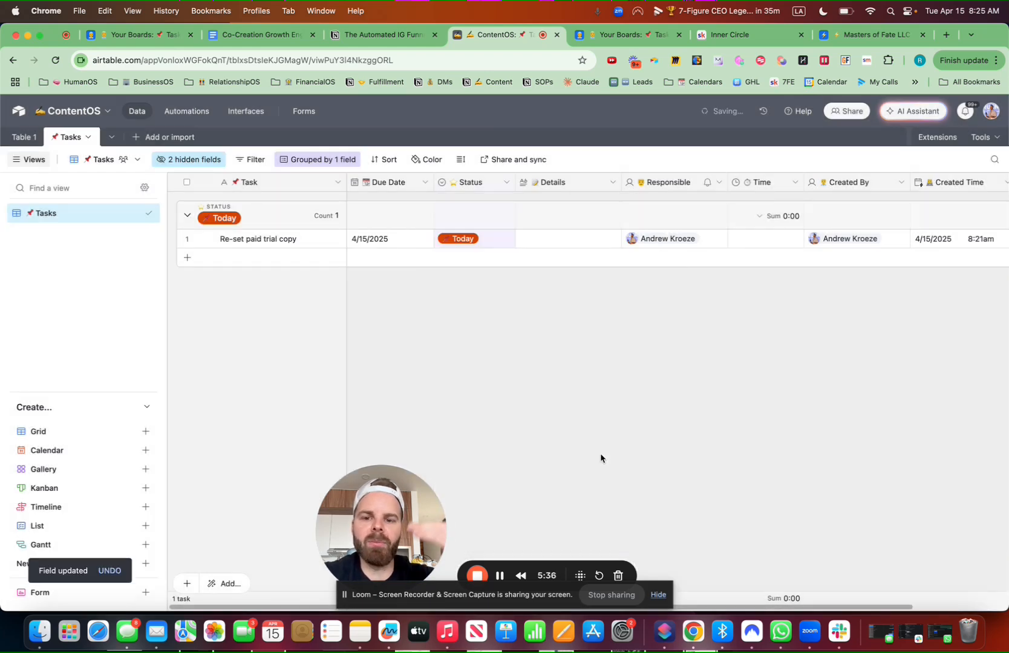
In the My Tasks interface, open the call-notes record and review its Status options, leaving Notes
{"action": "left_click", "coordinate": [655, 37]}
{"action": "scroll", "coordinate": [256, 279], "scroll_direction": "down", "scroll_amount": 5}
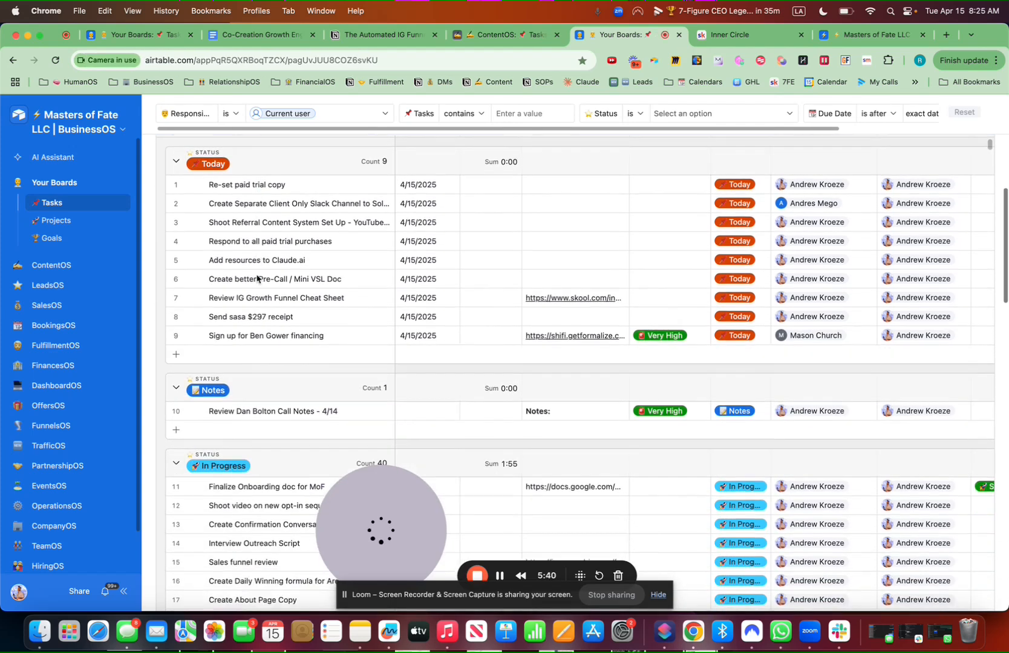
{"action": "left_click", "coordinate": [196, 349]}
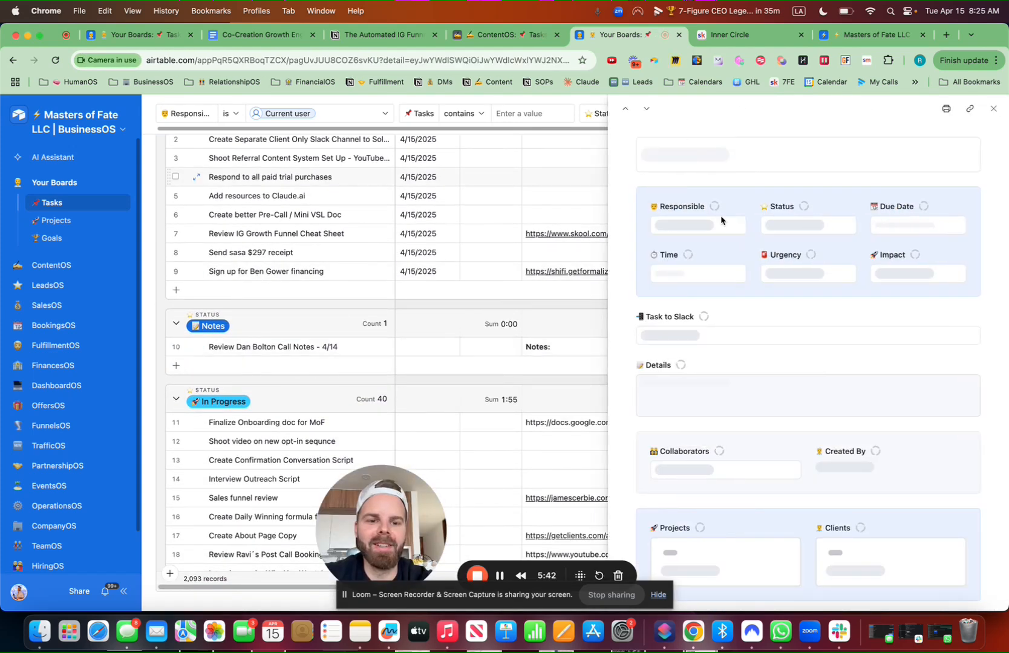
{"action": "scroll", "coordinate": [733, 319], "scroll_direction": "down", "scroll_amount": 4}
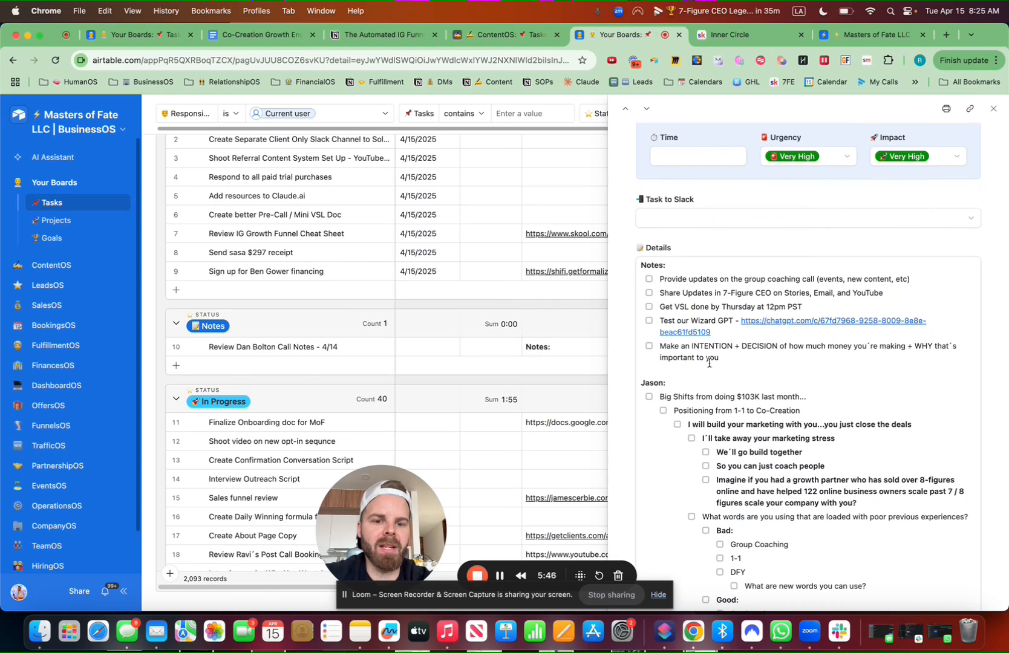
{"action": "scroll", "coordinate": [839, 397], "scroll_direction": "down", "scroll_amount": 2}
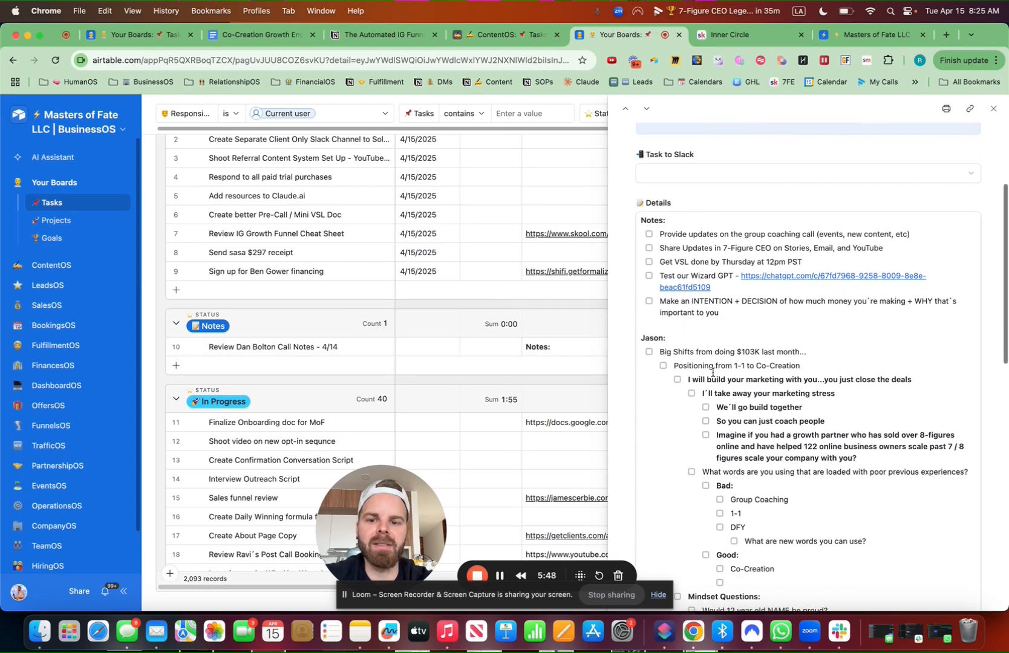
{"action": "scroll", "coordinate": [831, 408], "scroll_direction": "down", "scroll_amount": 5}
{"action": "scroll", "coordinate": [819, 243], "scroll_direction": "up", "scroll_amount": 10}
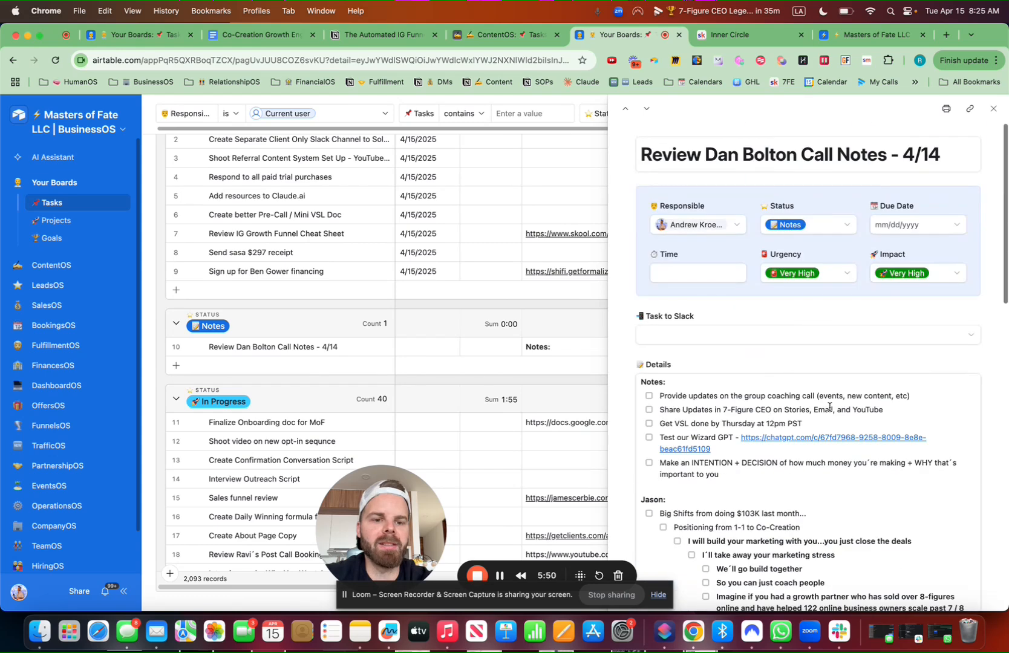
{"action": "left_click", "coordinate": [814, 229]}
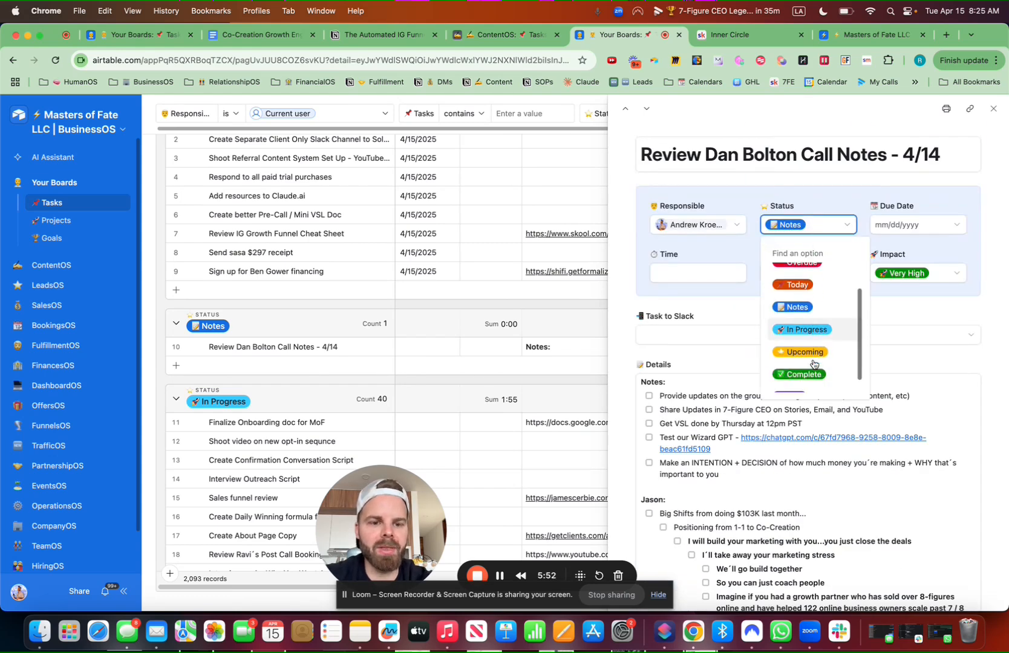
{"action": "left_click", "coordinate": [992, 374]}
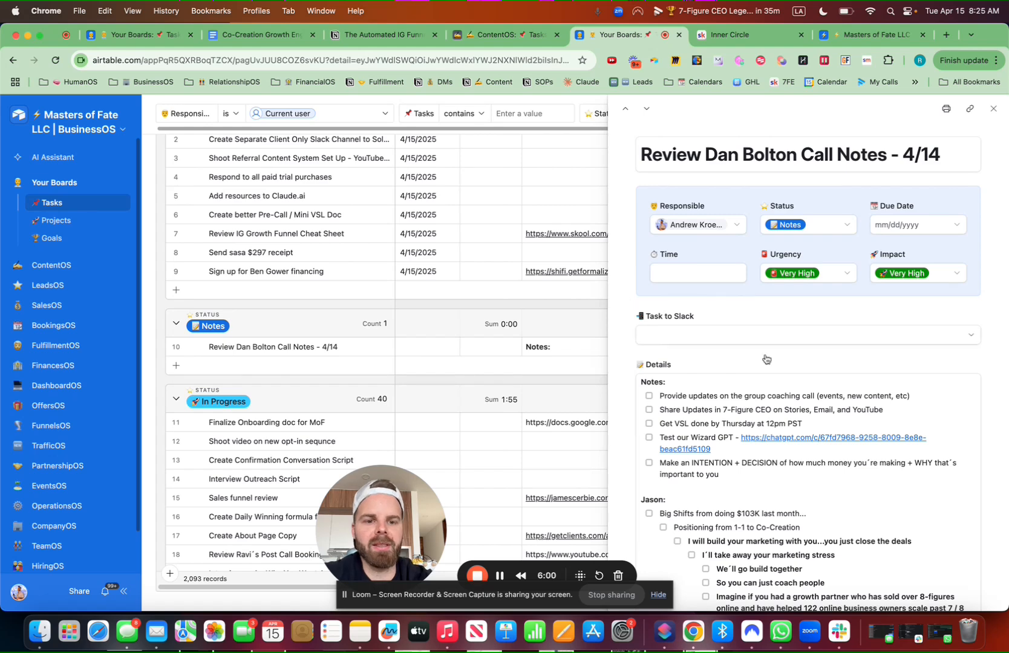
Switch browser tabs until the ContentOS base's Tasks table is showing
{"action": "key", "text": "super+1"}
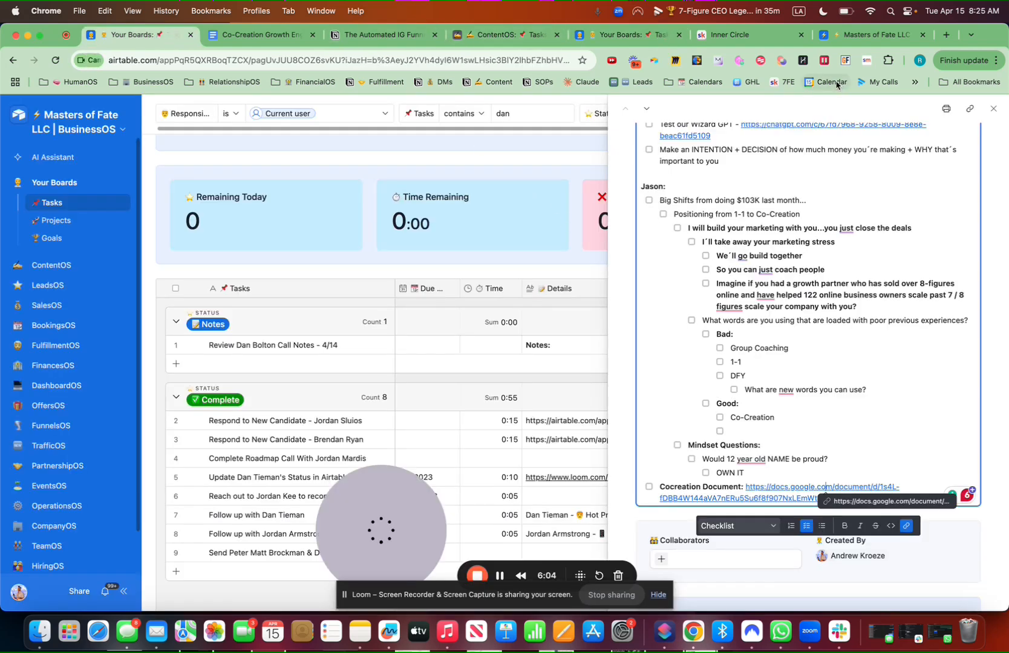
{"action": "left_click", "coordinate": [858, 36]}
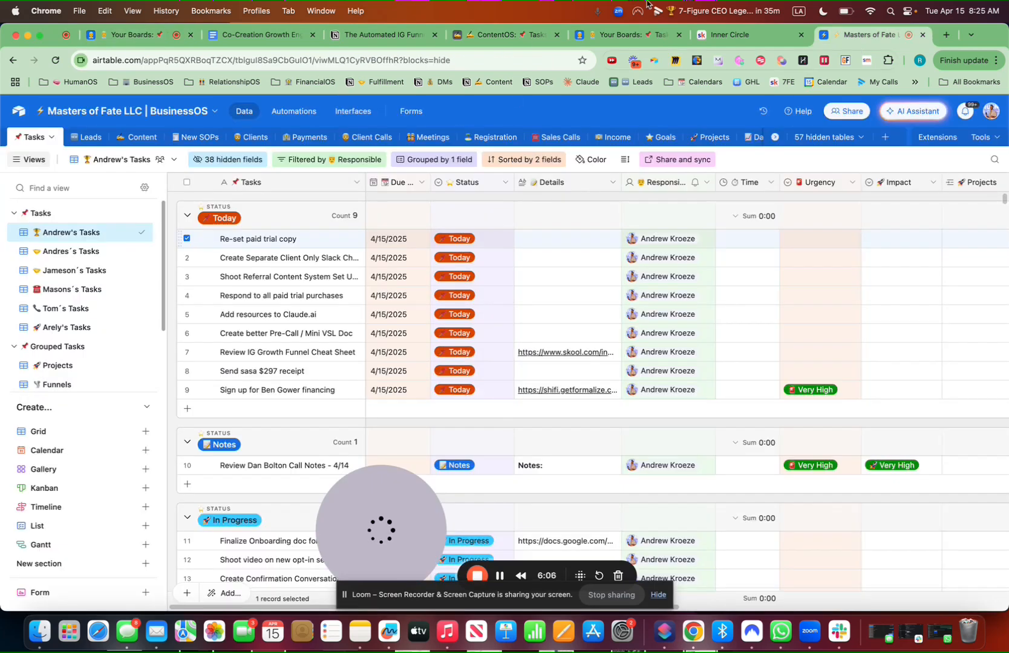
{"action": "left_click", "coordinate": [634, 35]}
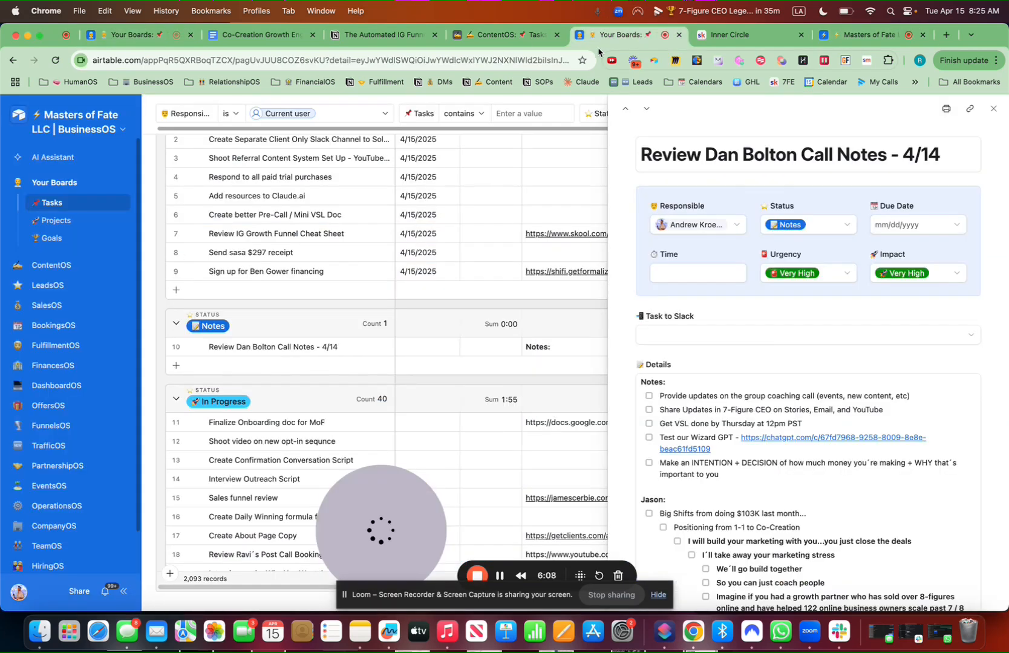
{"action": "left_click", "coordinate": [132, 35]}
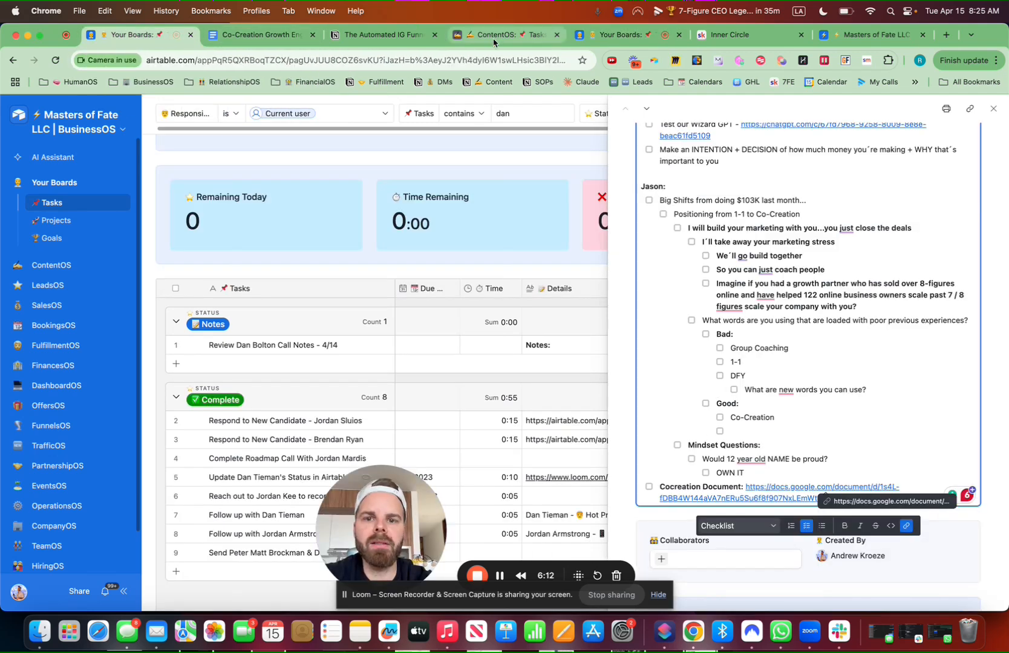
{"action": "left_click", "coordinate": [493, 40]}
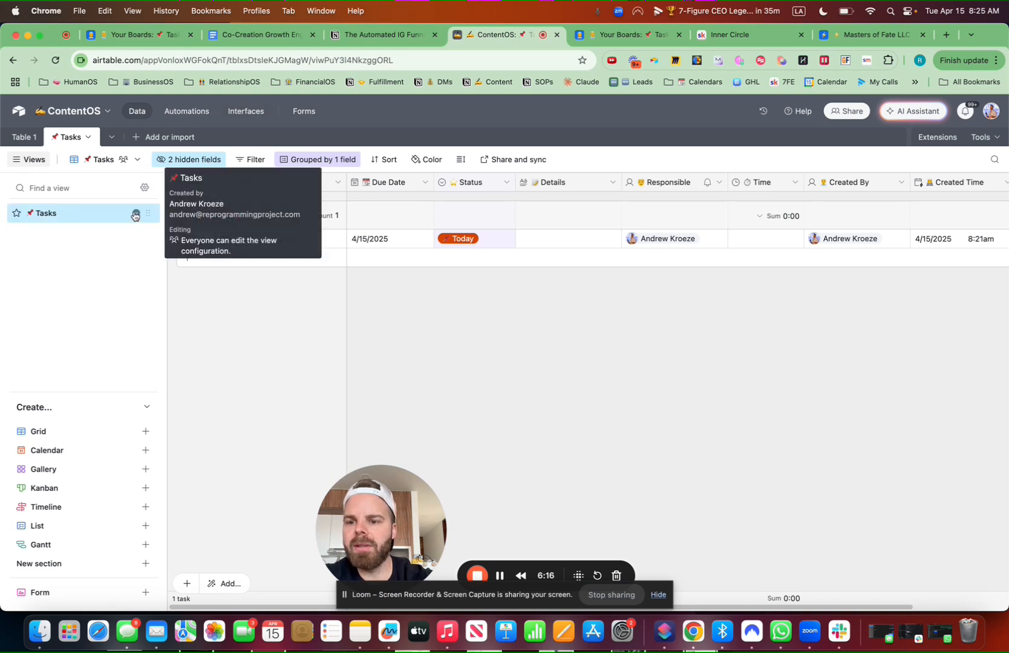
Rename the Tasks view to All Tasks
{"action": "left_click", "coordinate": [134, 216]}
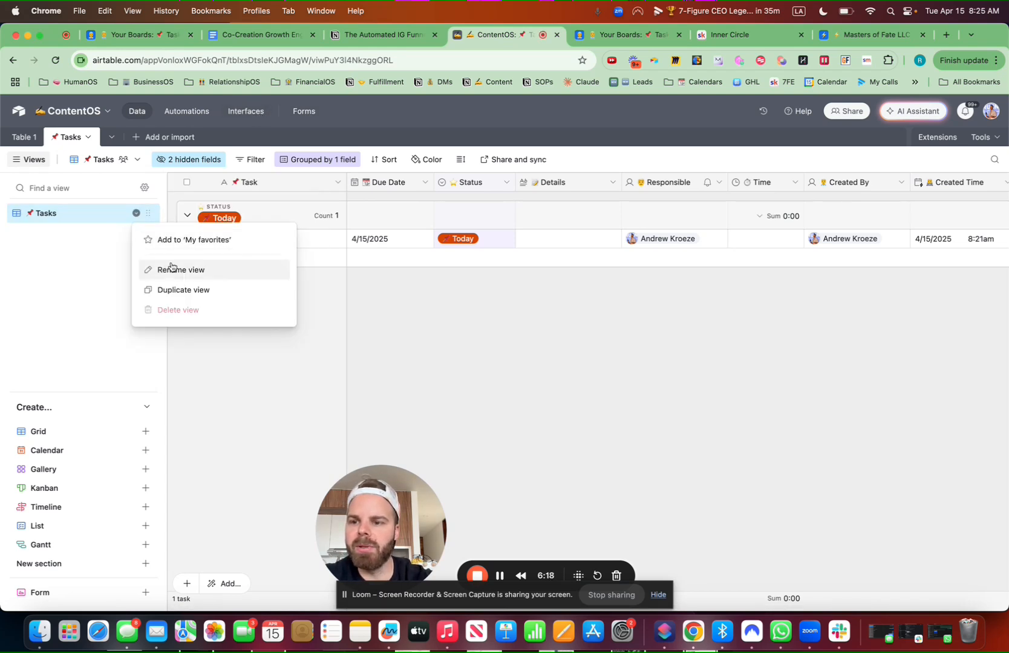
{"action": "left_click", "coordinate": [169, 268]}
{"action": "left_click", "coordinate": [37, 213]}
{"action": "type", "text": "A"}
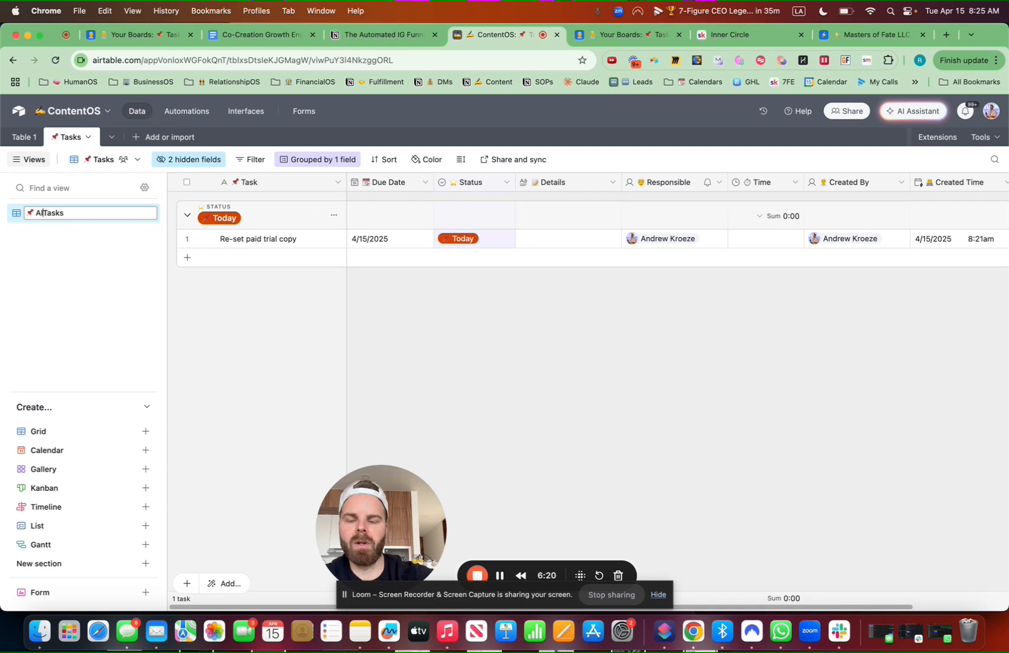
{"action": "type", "text": "ll"}
{"action": "key", "text": "Return"}
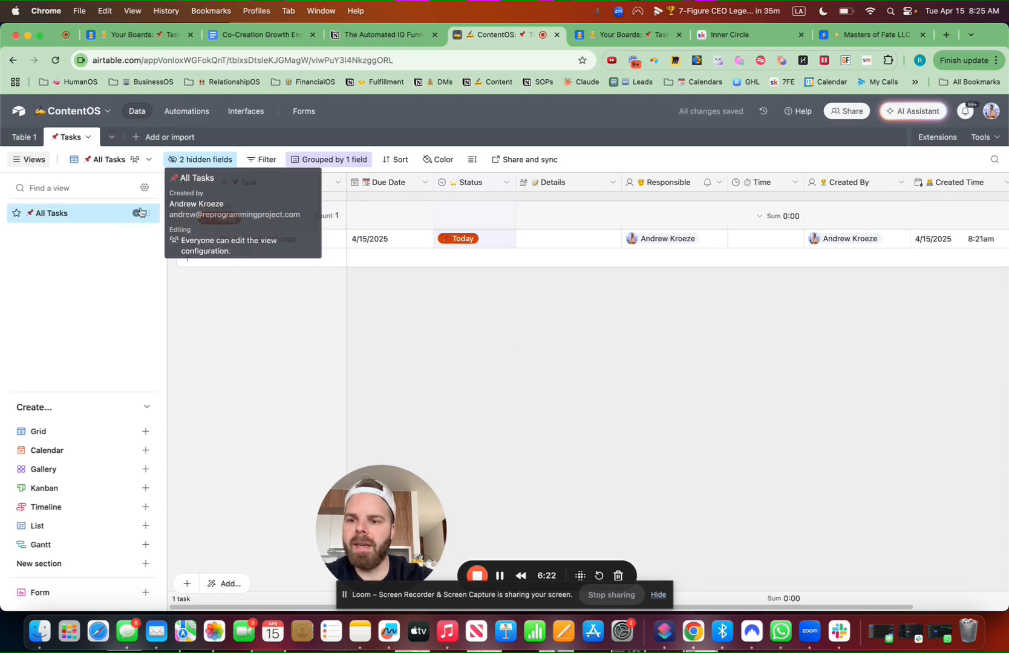
Duplicate the All Tasks view and rename the copy after the user
{"action": "left_click", "coordinate": [138, 215]}
{"action": "left_click", "coordinate": [175, 289]}
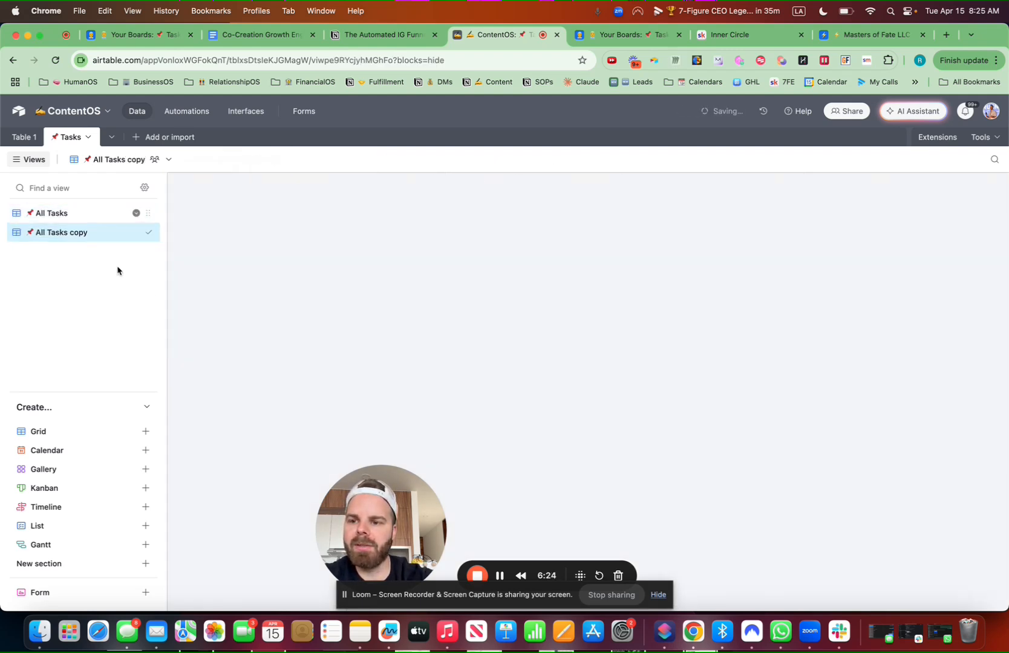
{"action": "left_click_drag", "start_coordinate": [144, 162], "coordinate": [86, 160]}
{"action": "type", "text": "Andrew´s"}
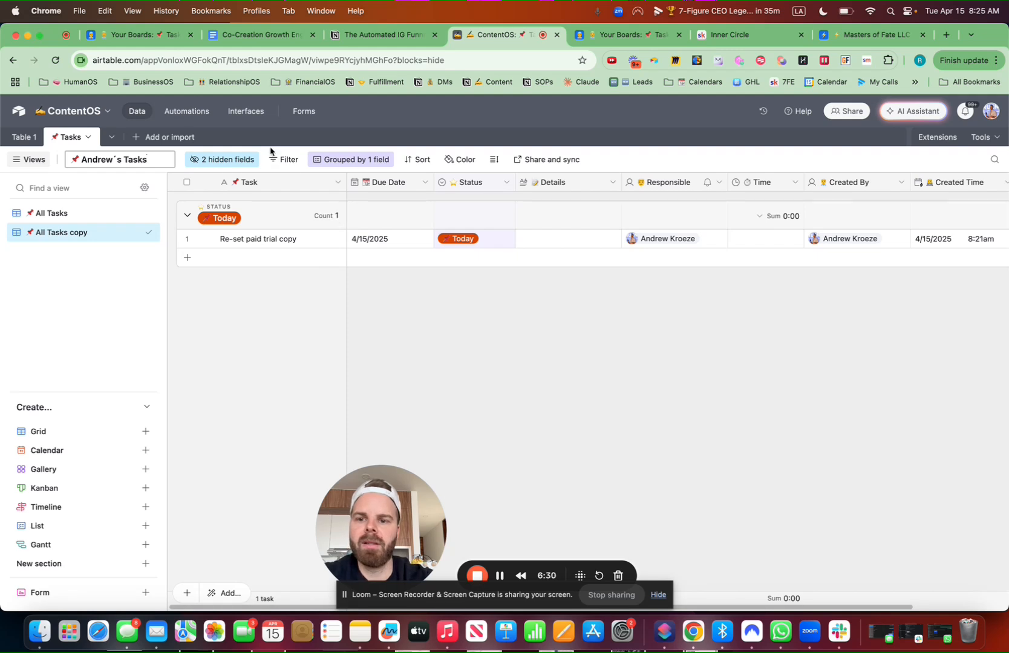
{"action": "left_click", "coordinate": [287, 161]}
Filter the copied view to tasks whose Responsible is that user
{"action": "left_click", "coordinate": [317, 206]}
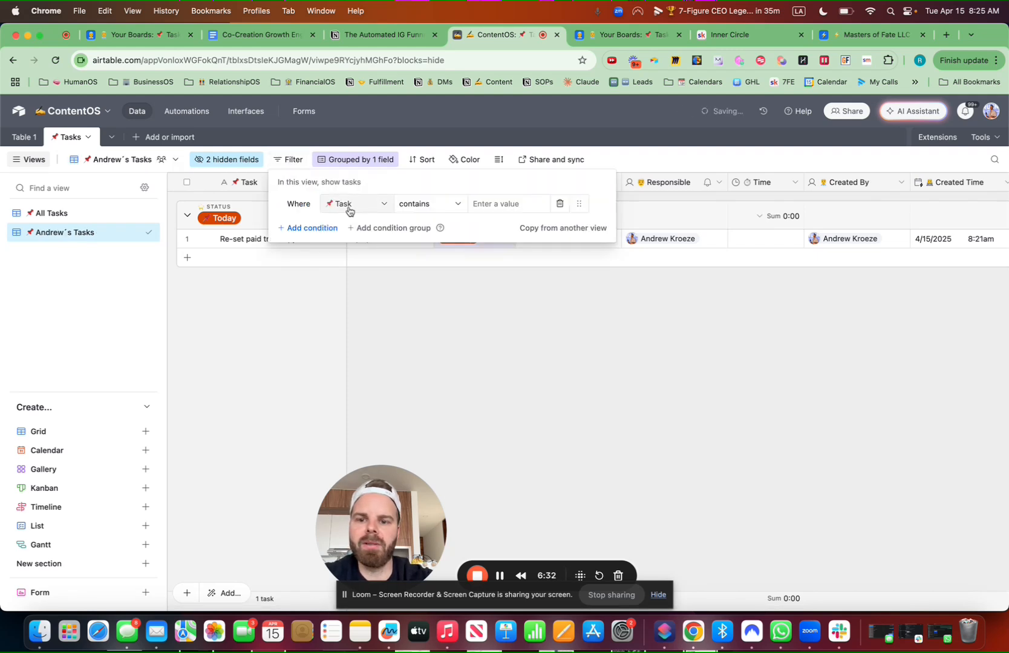
{"action": "left_click", "coordinate": [349, 205]}
{"action": "type", "text": "re"}
{"action": "left_click", "coordinate": [373, 251]}
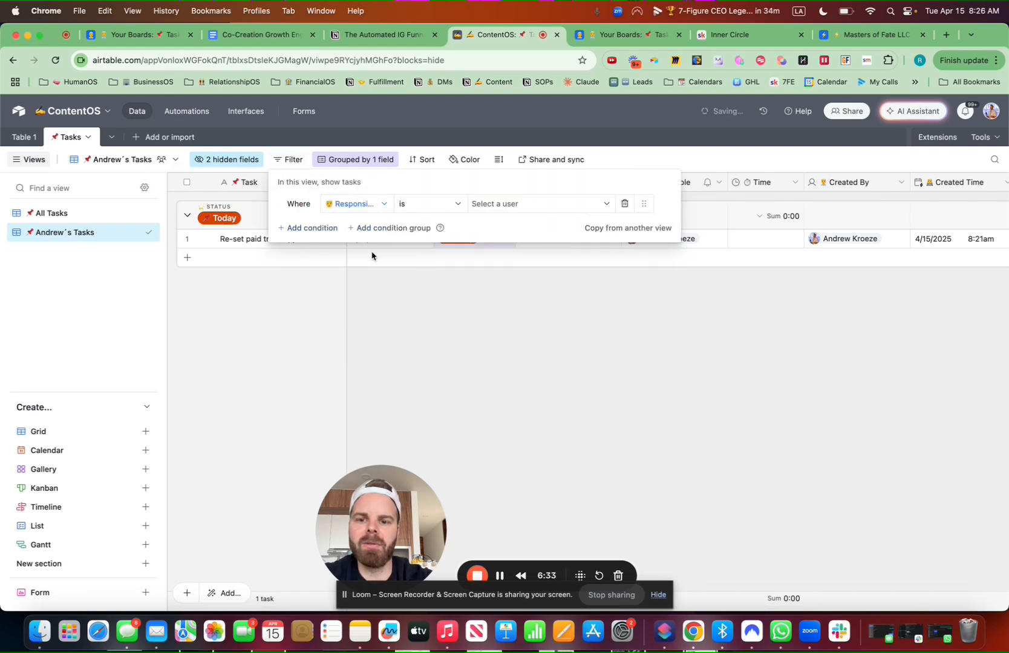
{"action": "left_click", "coordinate": [510, 206]}
{"action": "left_click", "coordinate": [514, 252]}
{"action": "left_click", "coordinate": [509, 358]}
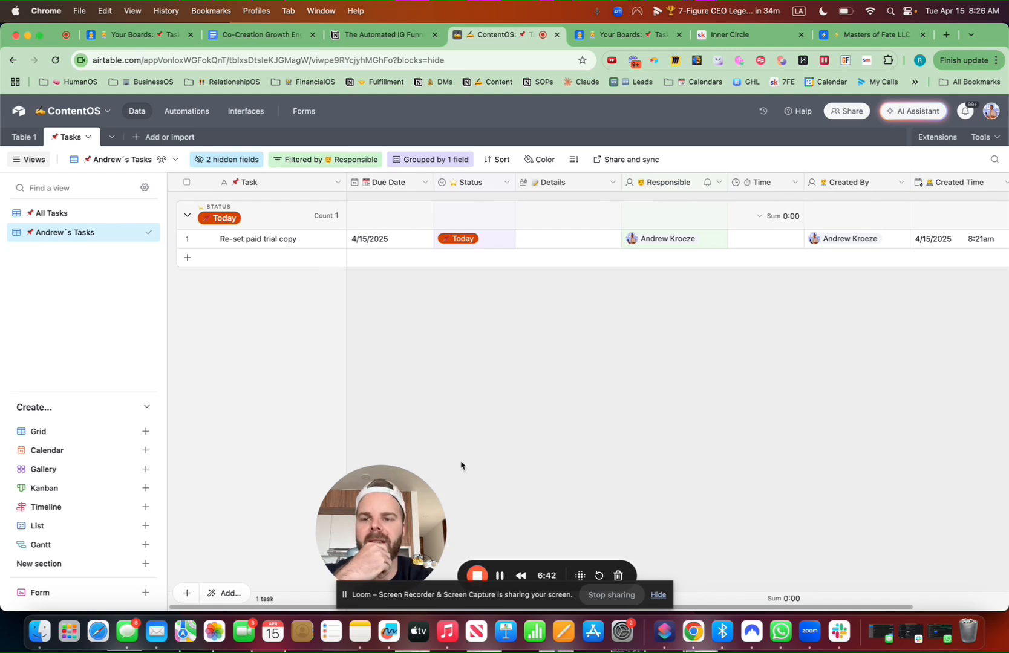
{"action": "left_click", "coordinate": [246, 111]}
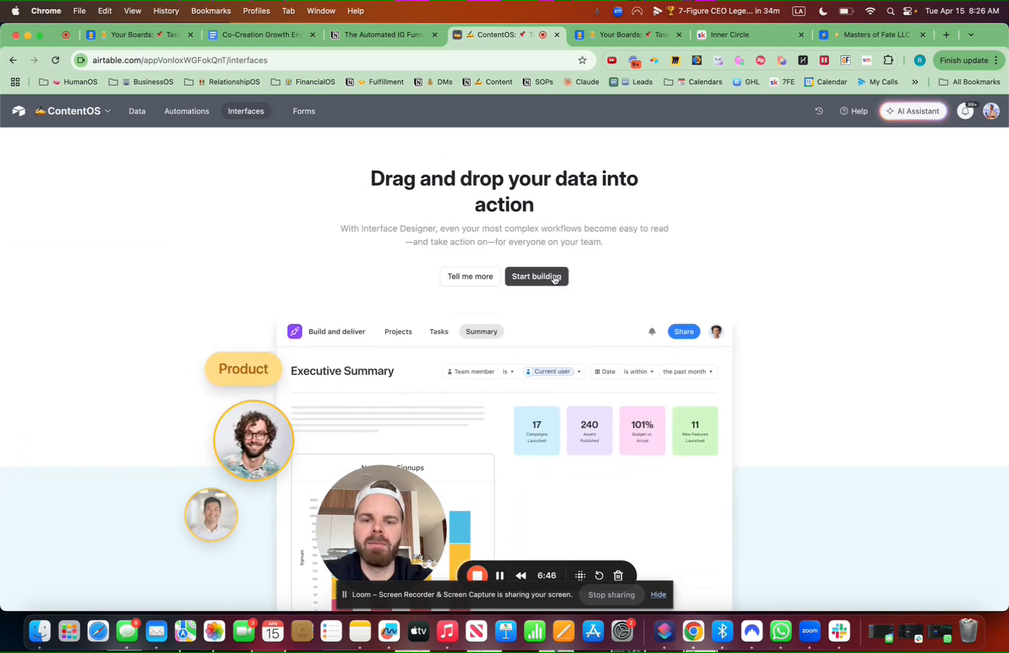
Build a new interface named 📌 Tasks with the pushpin icon and a Blank layout
{"action": "left_click", "coordinate": [554, 280]}
{"action": "left_click", "coordinate": [408, 372]}
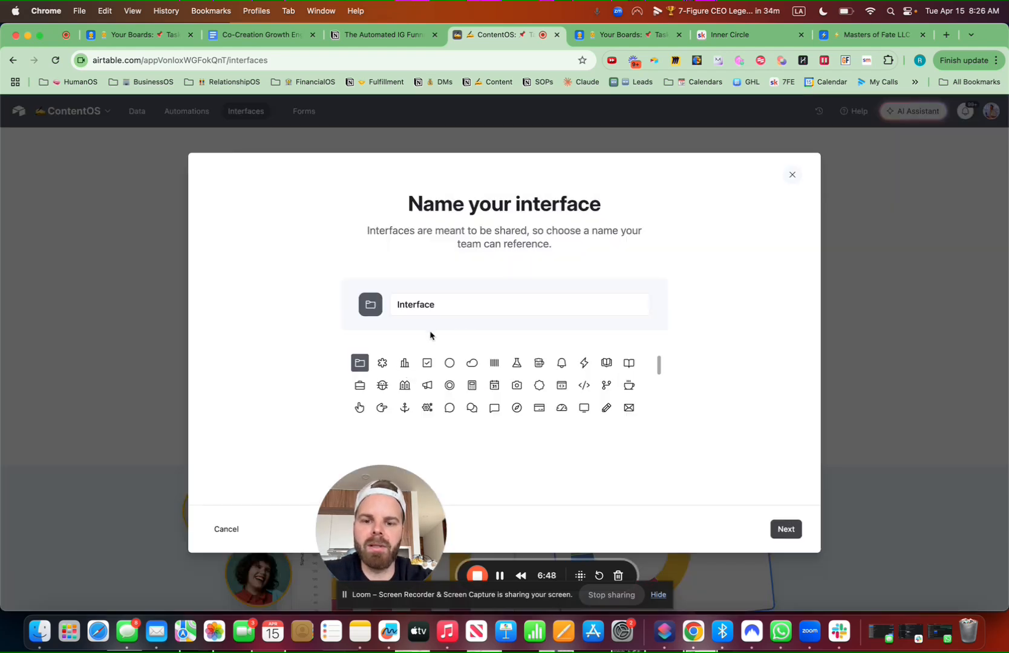
{"action": "left_click_drag", "start_coordinate": [457, 301], "coordinate": [390, 299]}
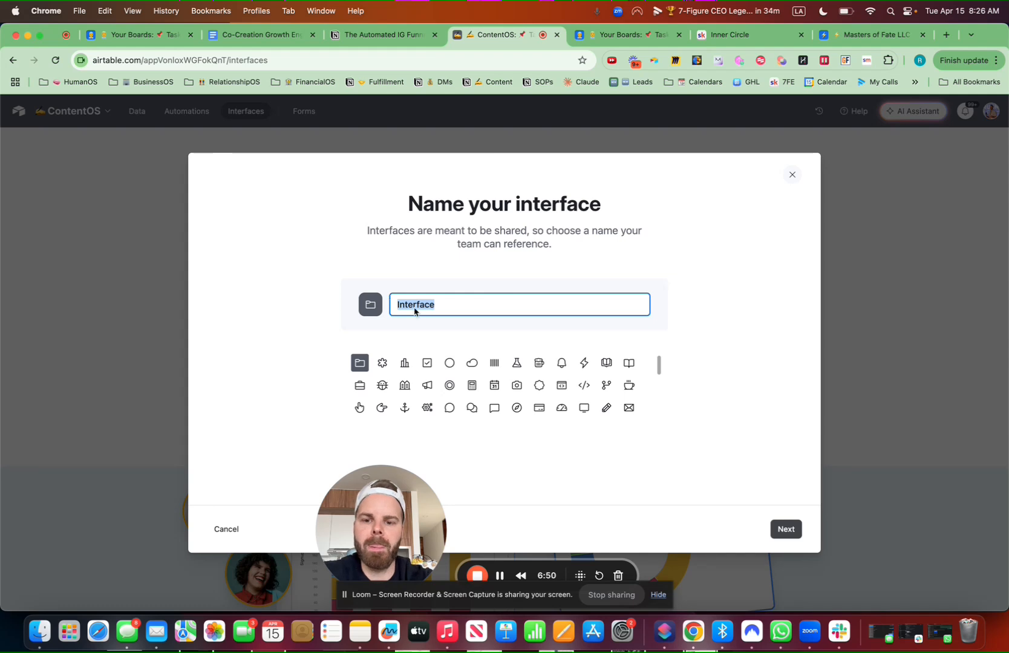
{"action": "key", "text": "ctrl+super+space"}
{"action": "key", "text": "Return"}
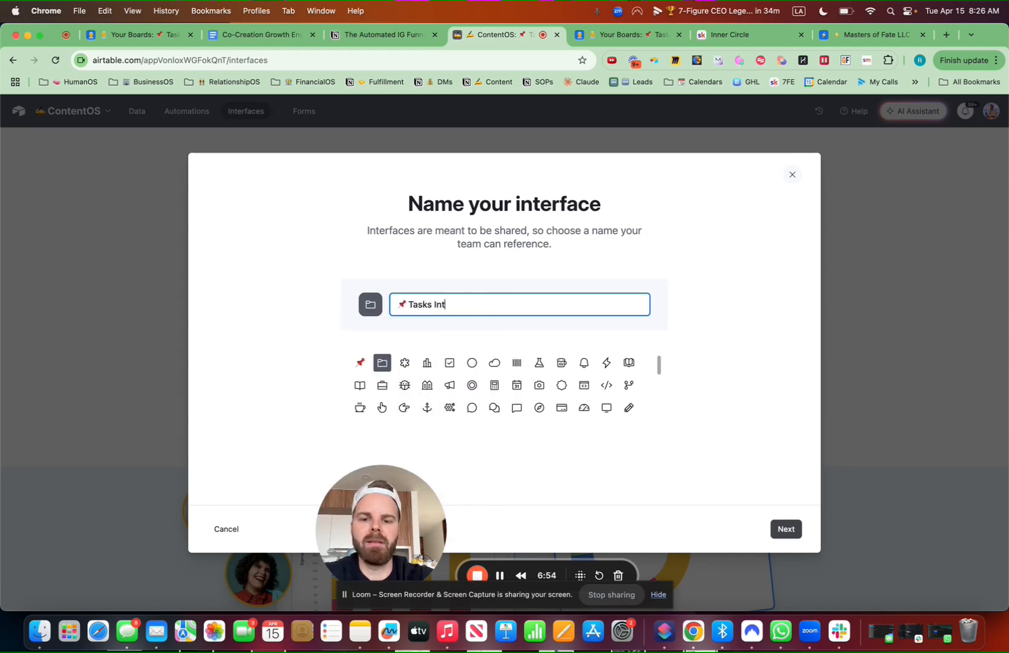
{"action": "key", "text": "BackSpace"}
{"action": "key", "text": "BackSpace"}
{"action": "key", "text": "BackSpace"}
{"action": "key", "text": "BackSpace"}
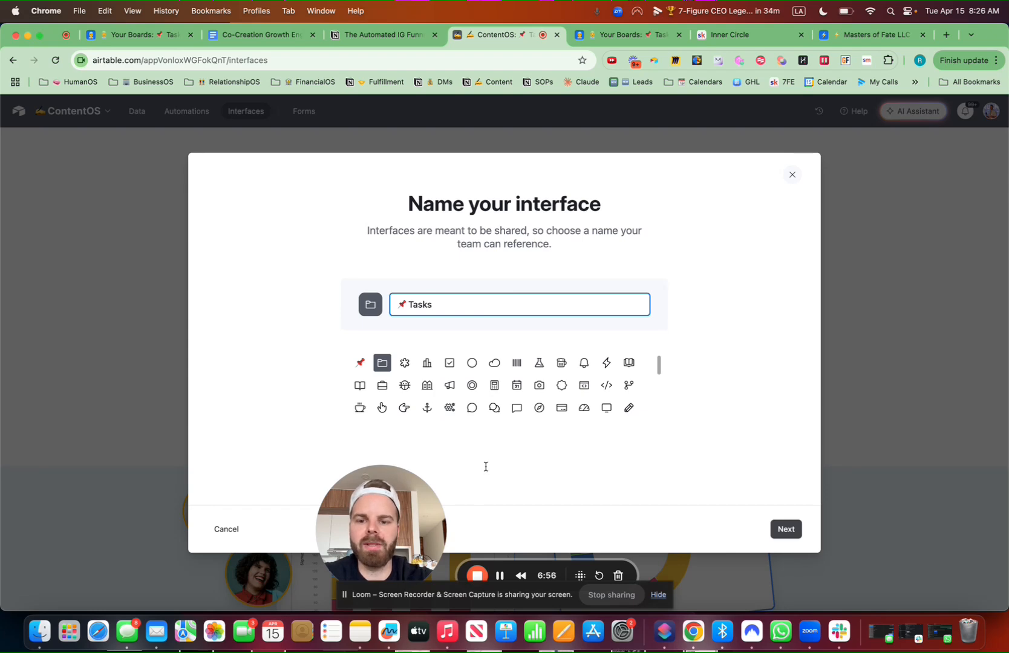
{"action": "left_click", "coordinate": [361, 363]}
{"action": "left_click", "coordinate": [785, 529]}
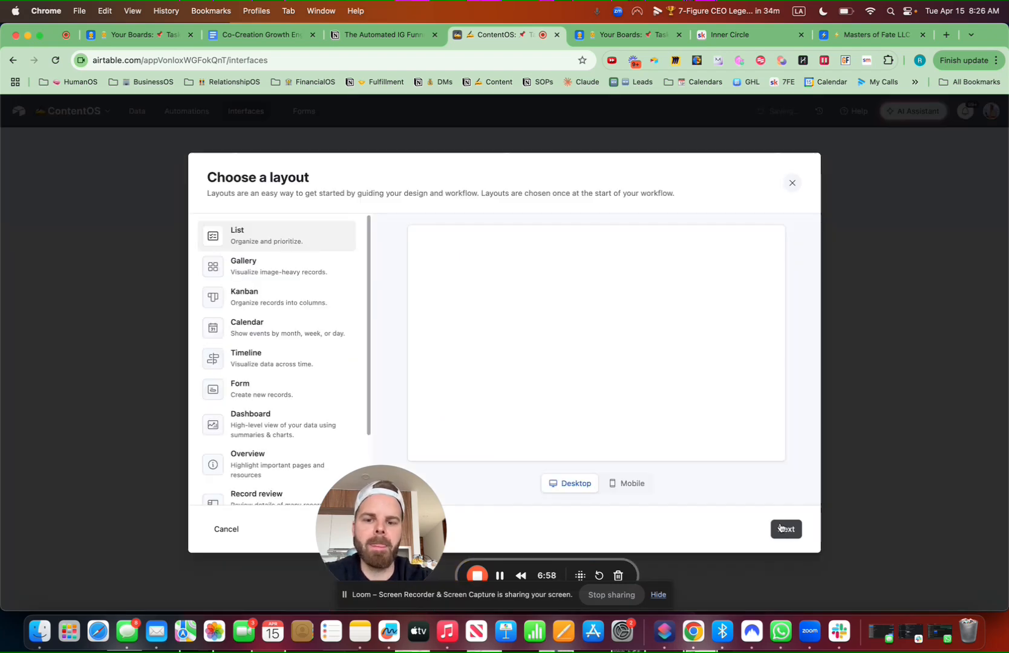
{"action": "scroll", "coordinate": [284, 347], "scroll_direction": "down", "scroll_amount": 3}
{"action": "left_click", "coordinate": [251, 491]}
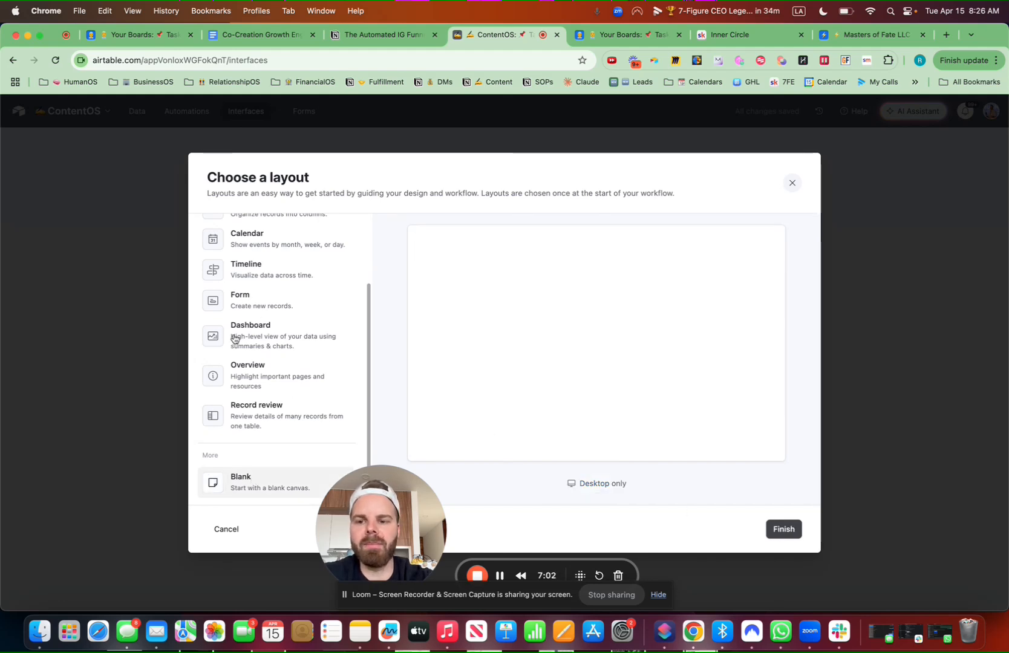
{"action": "left_click", "coordinate": [782, 528]}
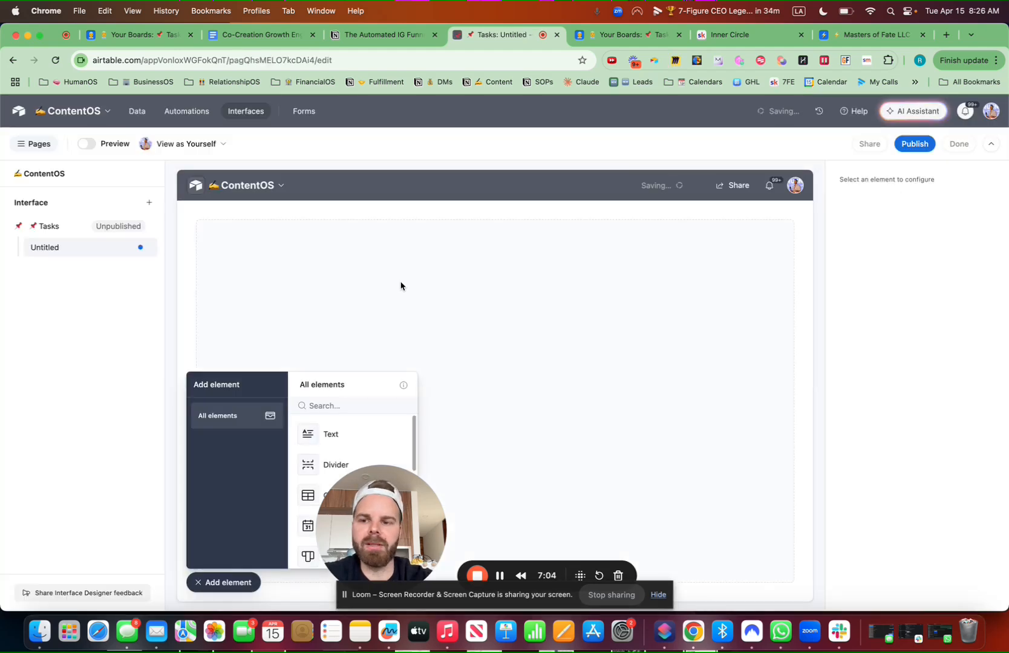
Place a Grid element for table records on the blank page
{"action": "left_click_drag", "start_coordinate": [362, 511], "coordinate": [919, 521]}
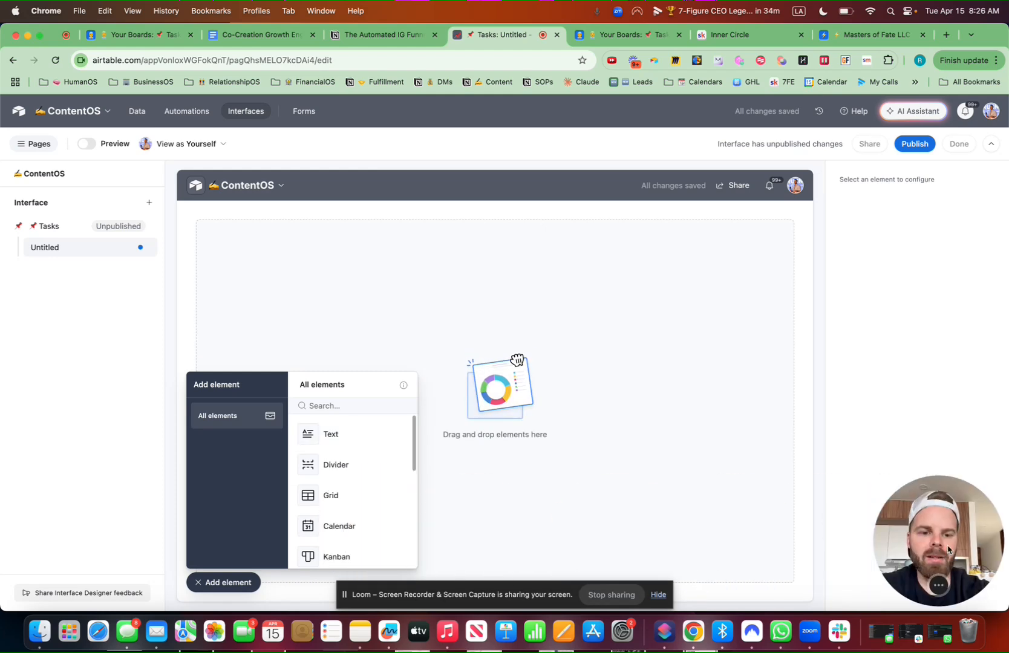
{"action": "left_click_drag", "start_coordinate": [336, 497], "coordinate": [363, 424]}
{"action": "left_click", "coordinate": [200, 582]}
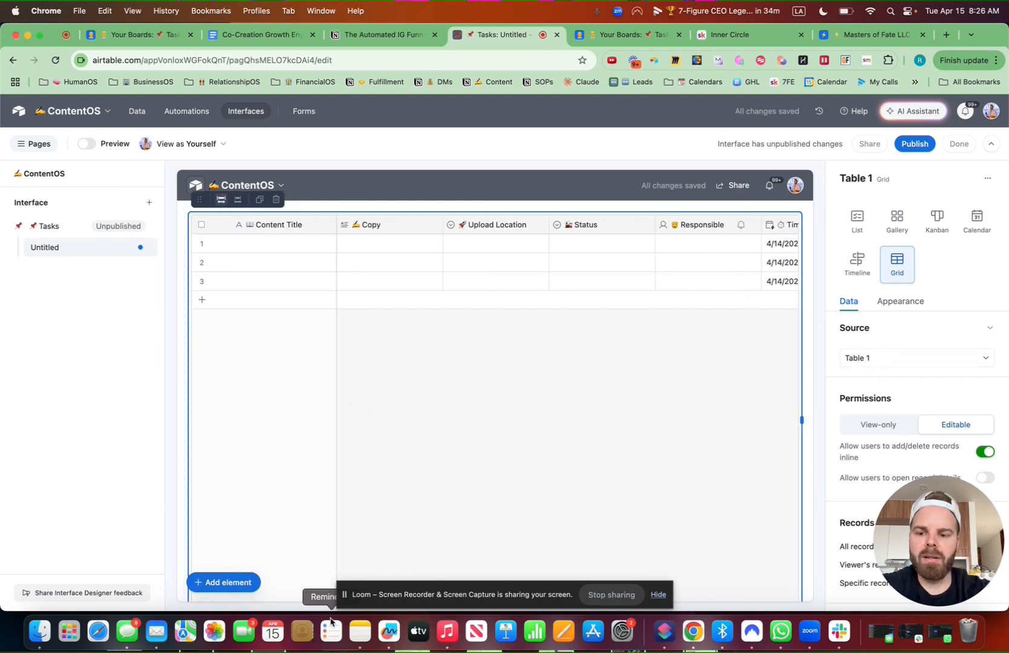
{"action": "left_click", "coordinate": [239, 582]}
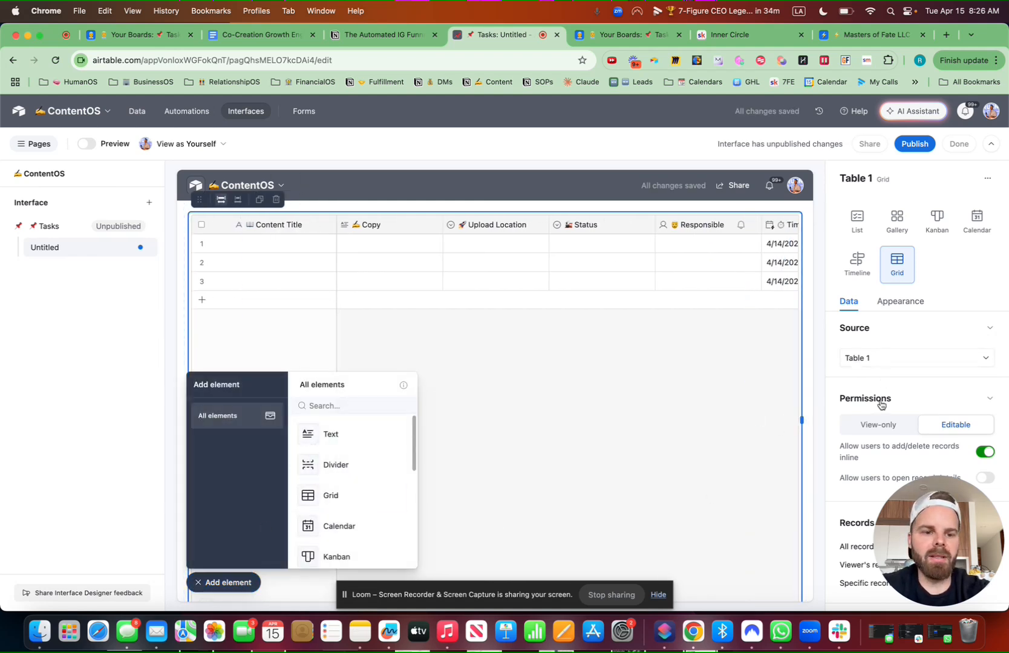
{"action": "left_click_drag", "start_coordinate": [935, 542], "coordinate": [1, 646]}
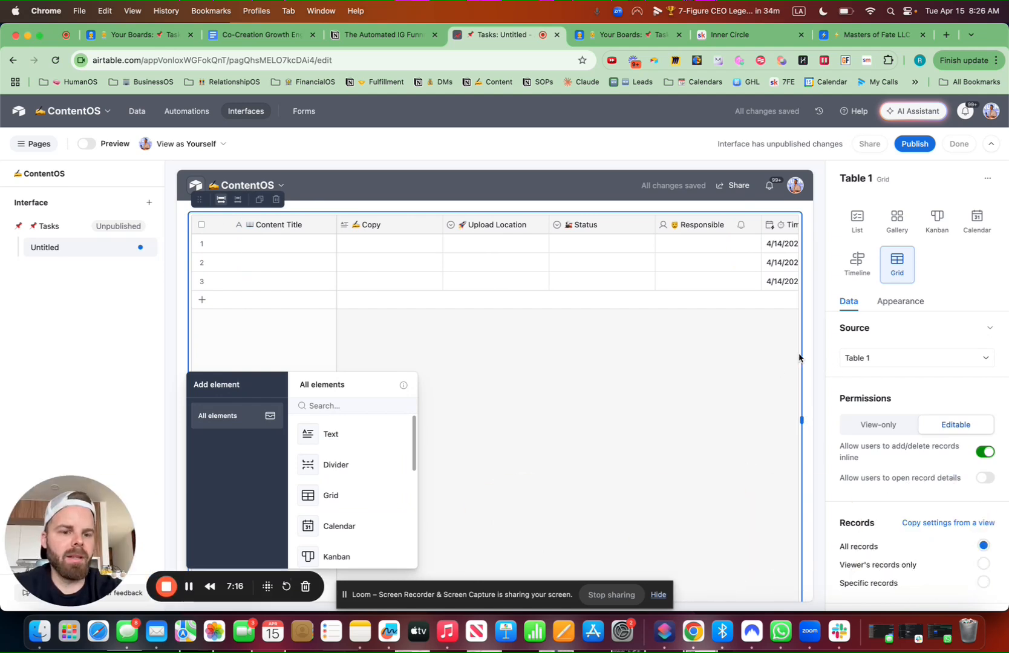
Source the grid from Tasks, copy All Tasks view settings, and add a Filter element on top
{"action": "left_click", "coordinate": [885, 359]}
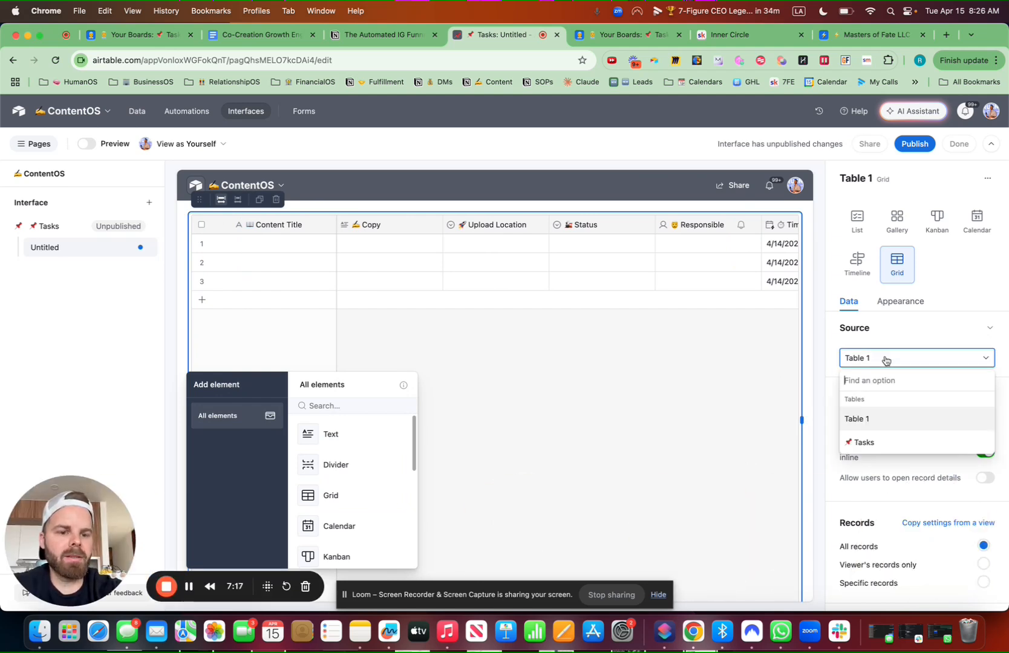
{"action": "left_click", "coordinate": [884, 441]}
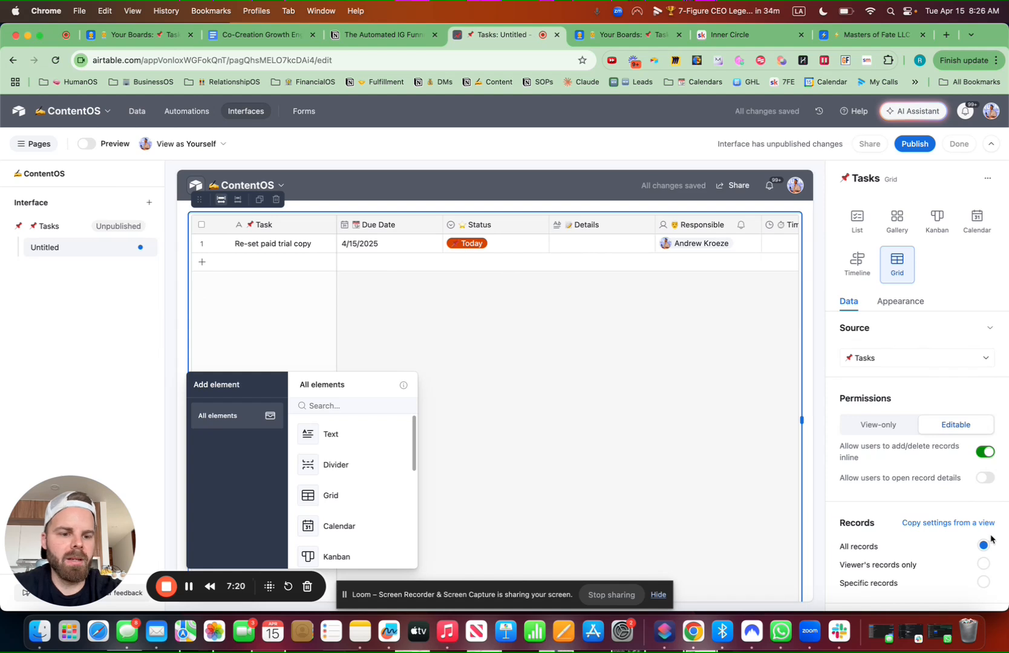
{"action": "left_click", "coordinate": [951, 524]}
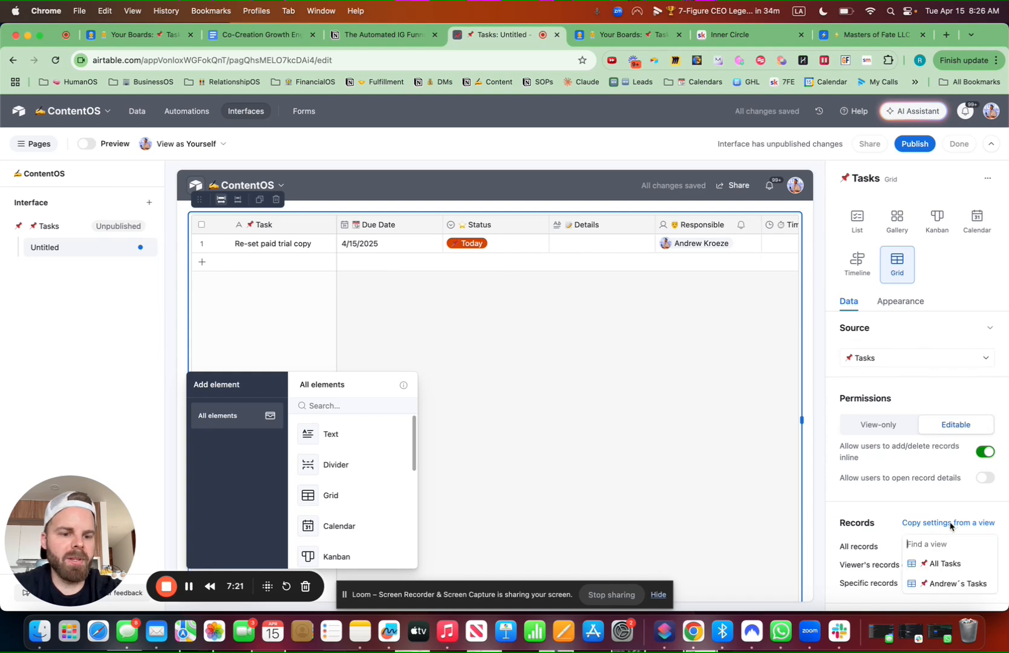
{"action": "left_click", "coordinate": [944, 564]}
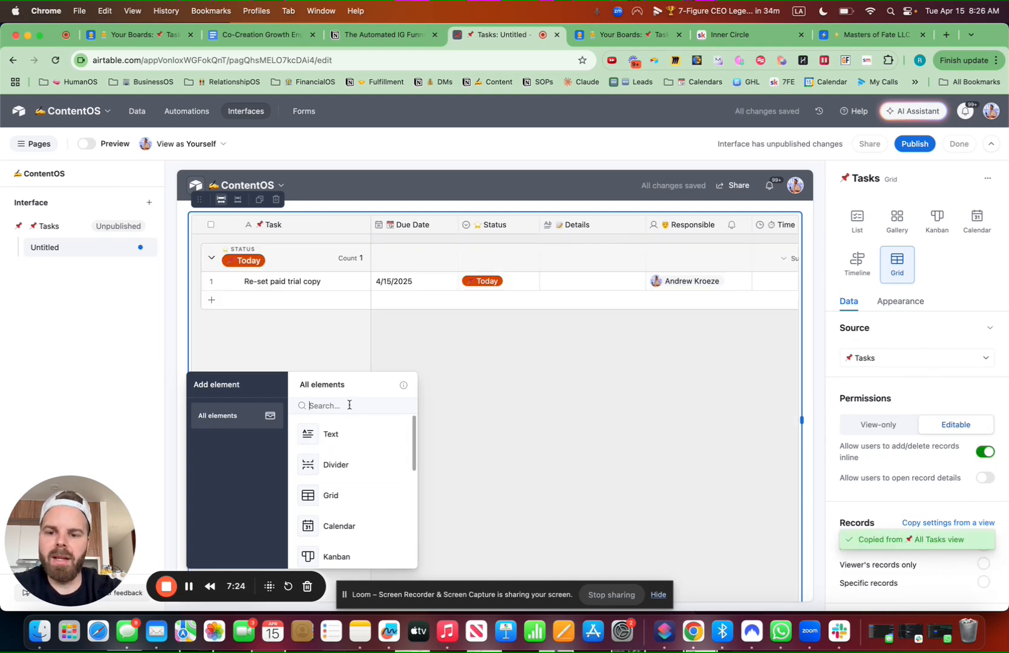
{"action": "type", "text": "fil"}
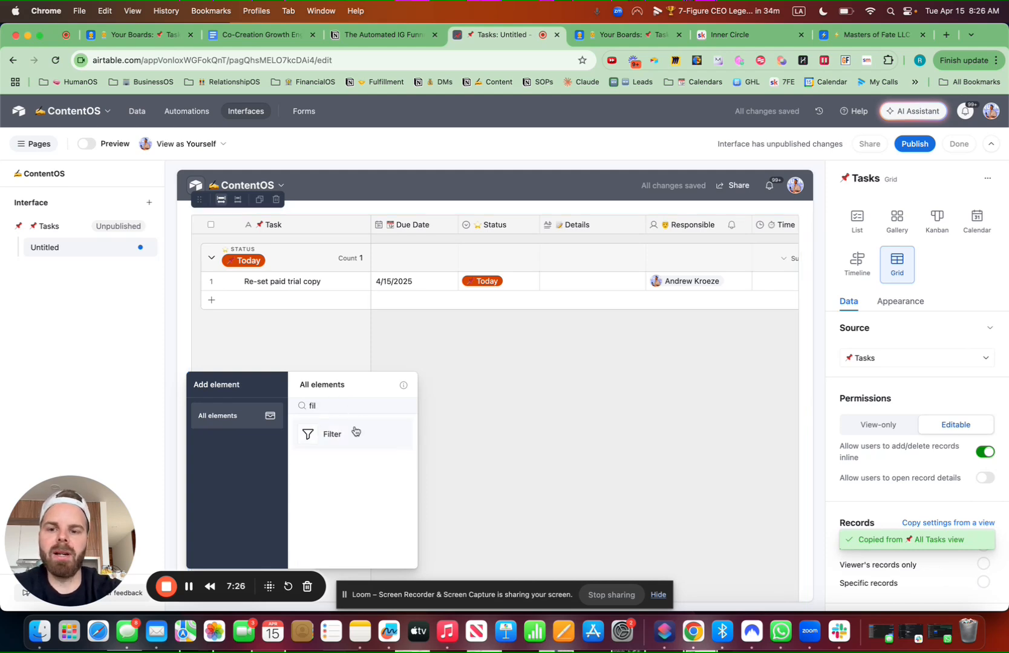
{"action": "left_click_drag", "start_coordinate": [354, 432], "coordinate": [319, 172]}
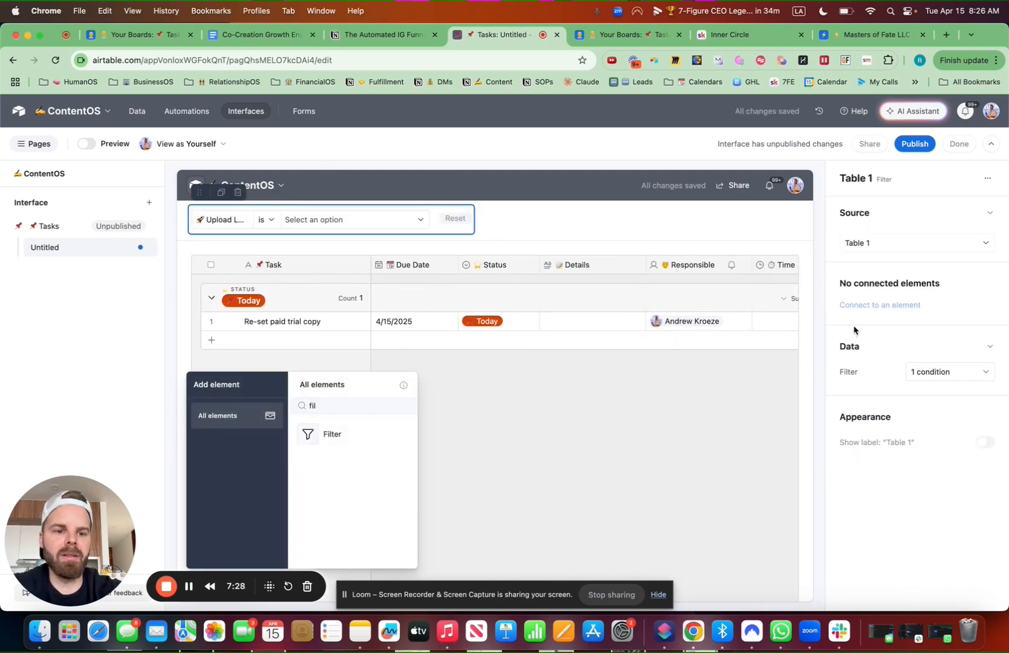
Base the filter on Tasks, connect it to the Tasks grid, and set Responsible is Current user
{"action": "left_click", "coordinate": [892, 244]}
{"action": "left_click", "coordinate": [877, 308]}
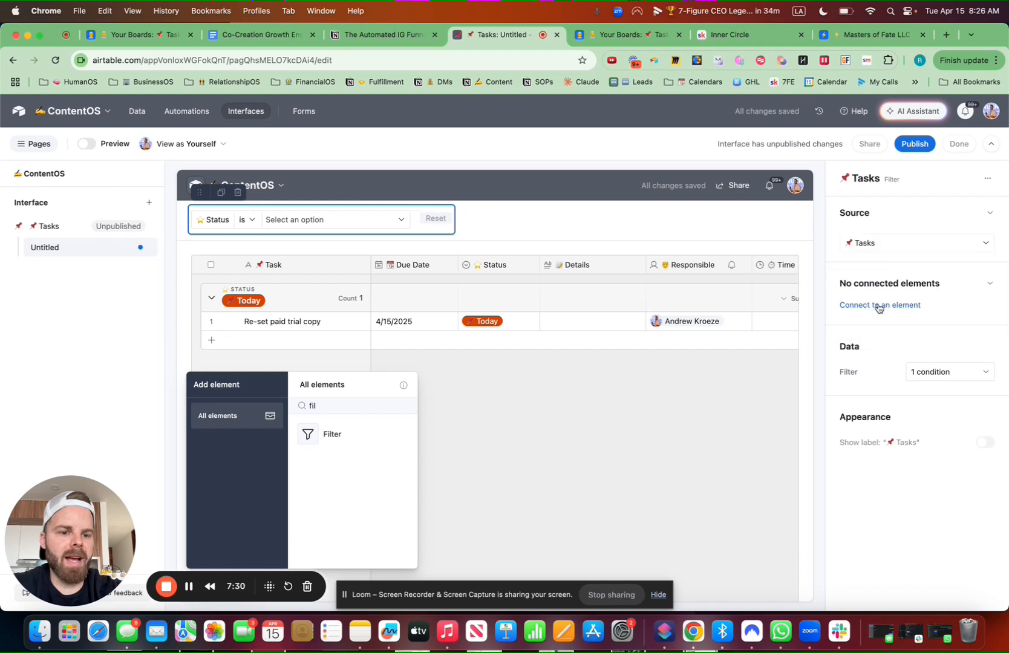
{"action": "left_click", "coordinate": [887, 309]}
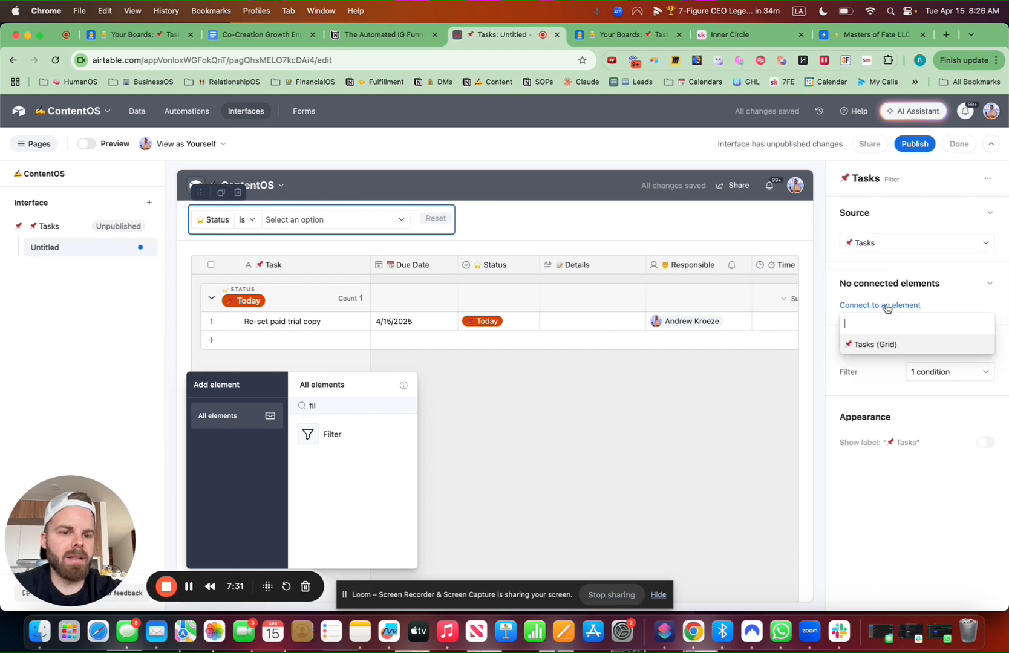
{"action": "left_click", "coordinate": [885, 345]}
{"action": "left_click", "coordinate": [921, 401]}
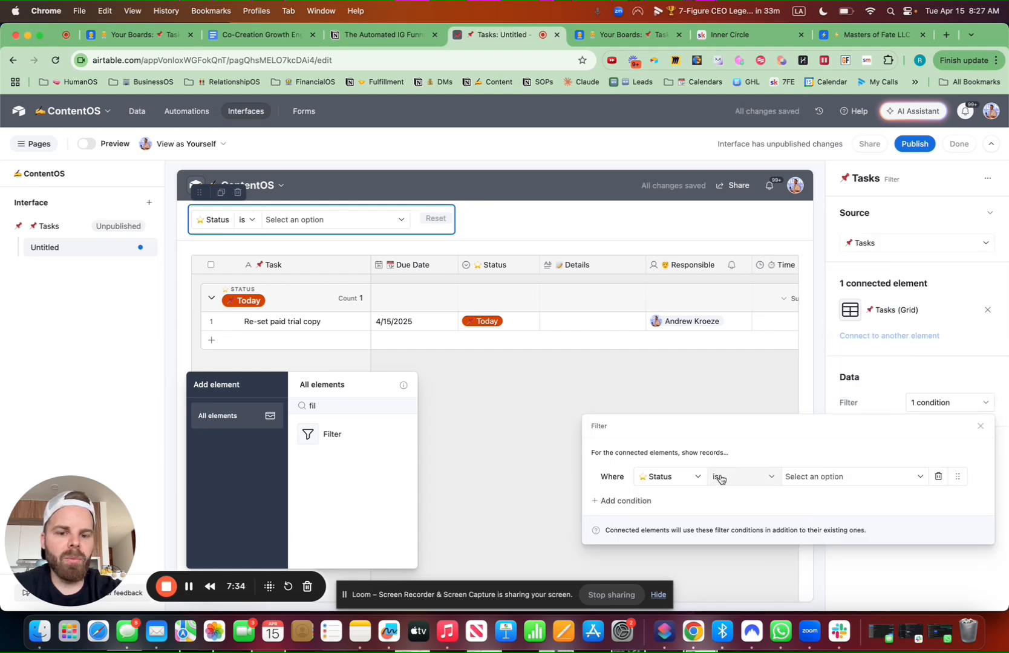
{"action": "left_click", "coordinate": [693, 478]}
{"action": "type", "text": "re"}
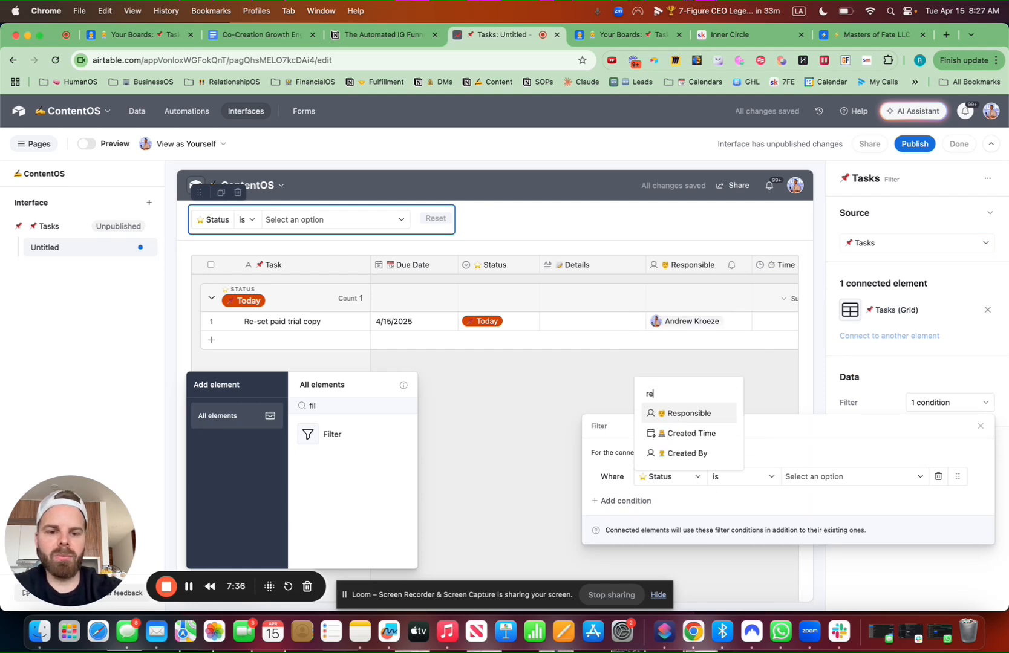
{"action": "left_click", "coordinate": [697, 416]}
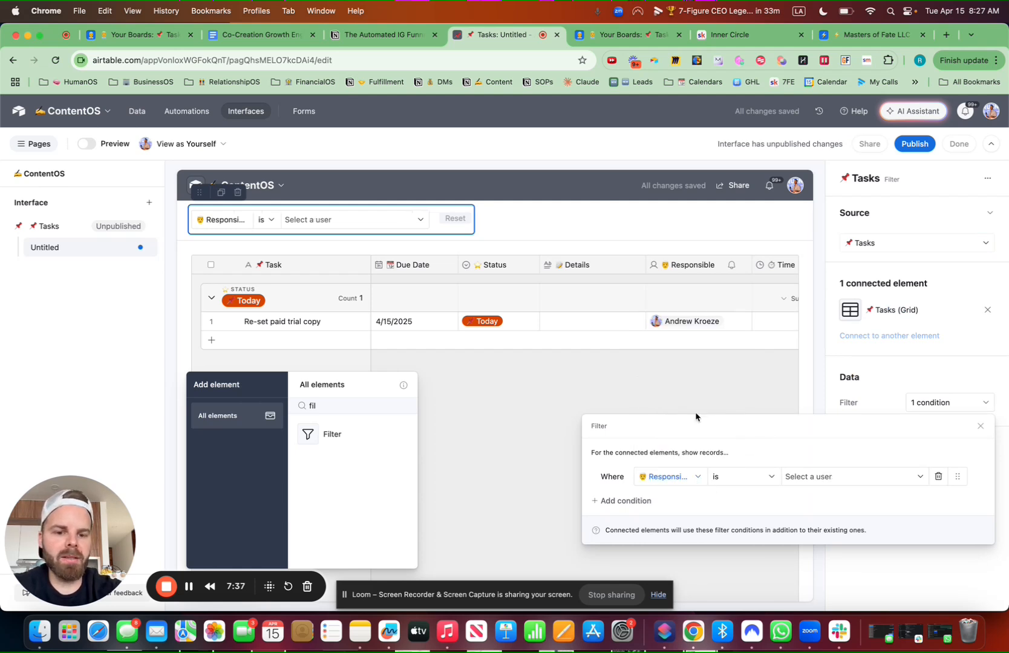
{"action": "left_click", "coordinate": [809, 477]}
{"action": "left_click", "coordinate": [834, 385]}
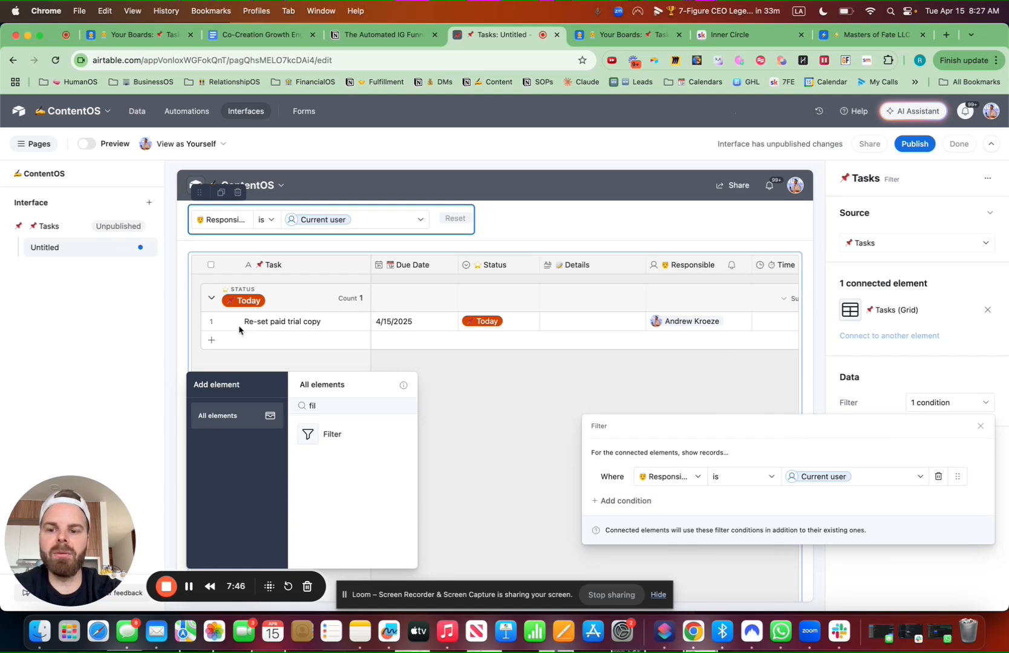
{"action": "left_click", "coordinate": [344, 221]}
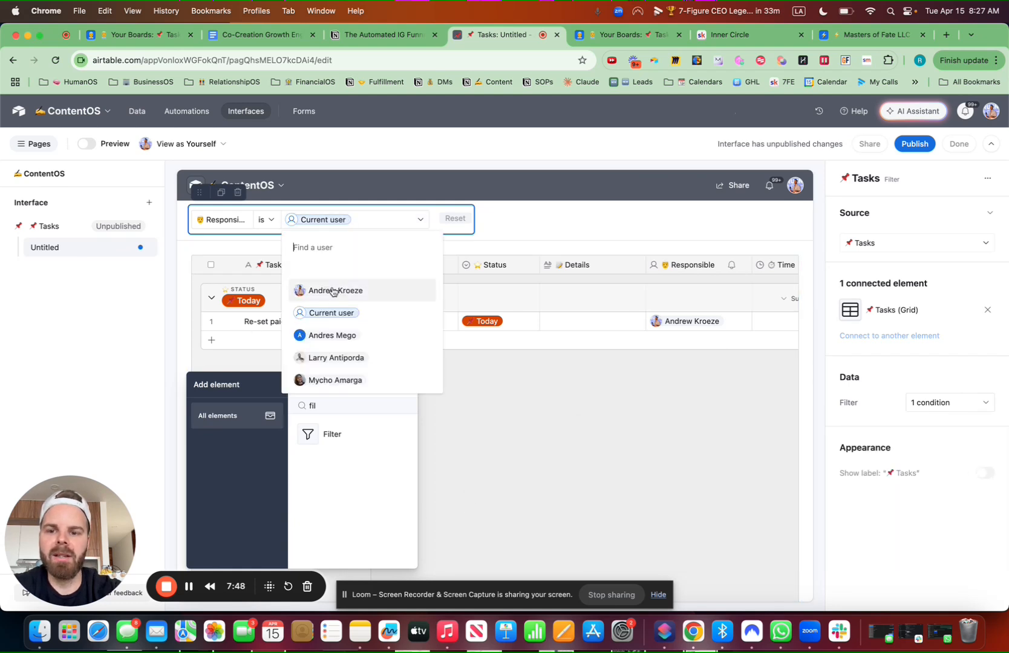
{"action": "left_click", "coordinate": [282, 311]}
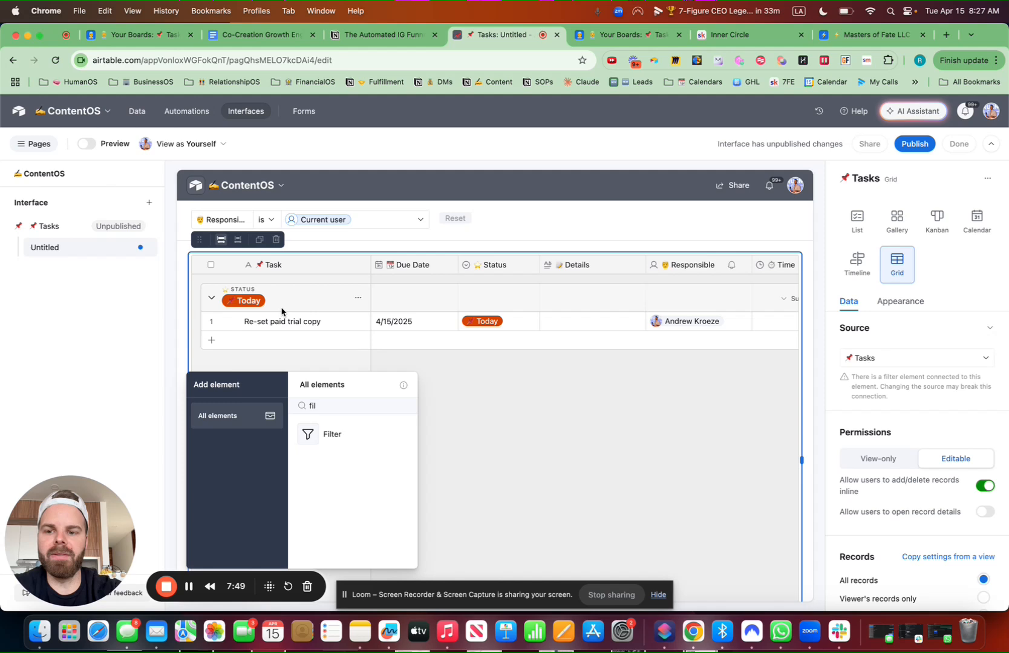
Allow opening task details and make Due Date, Status, Details and Responsible editable
{"action": "left_click", "coordinate": [232, 328]}
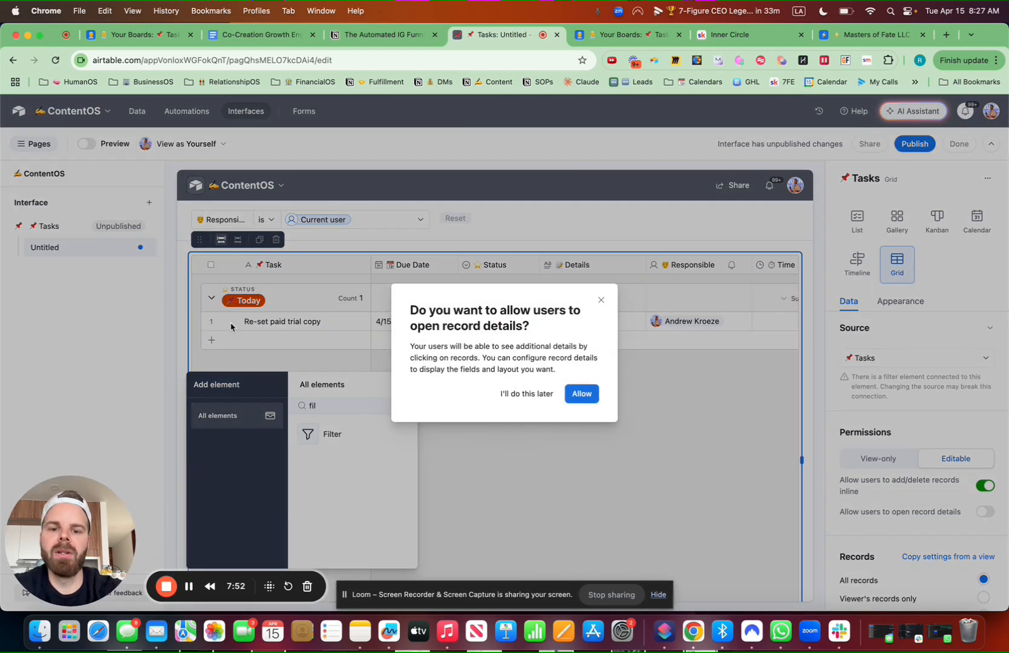
{"action": "left_click", "coordinate": [582, 394]}
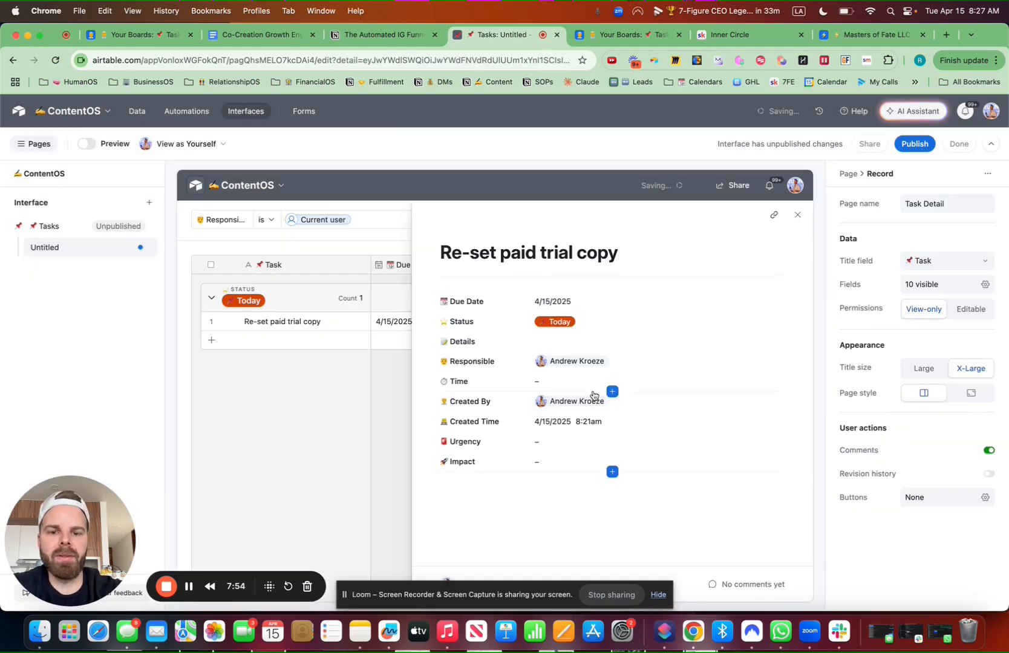
{"action": "left_click", "coordinate": [599, 303]}
{"action": "left_click", "coordinate": [969, 312]}
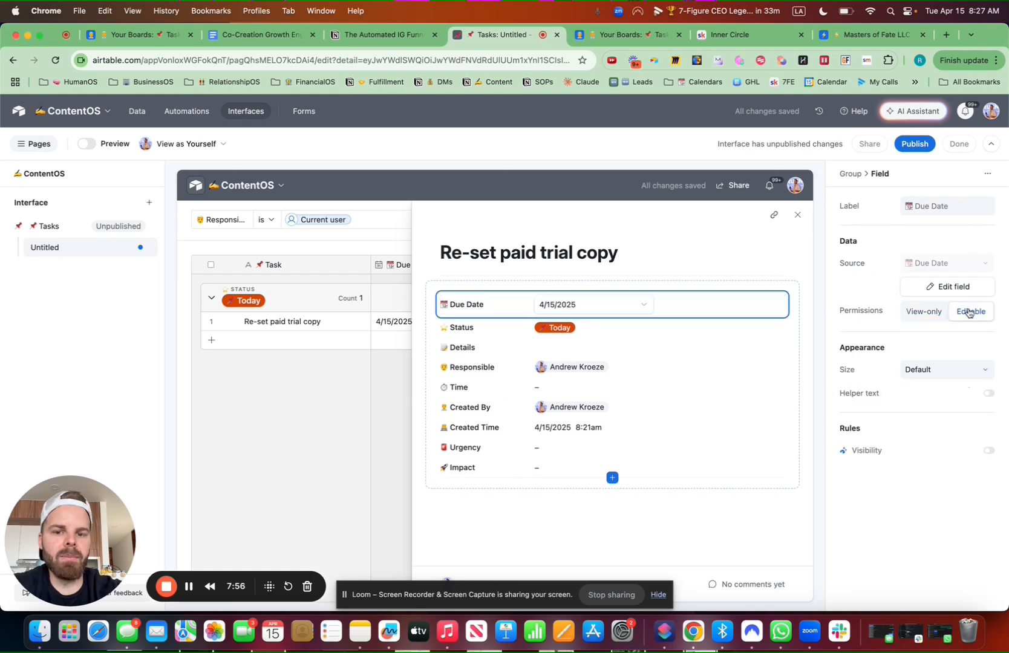
{"action": "left_click", "coordinate": [617, 334]}
{"action": "left_click", "coordinate": [969, 311]}
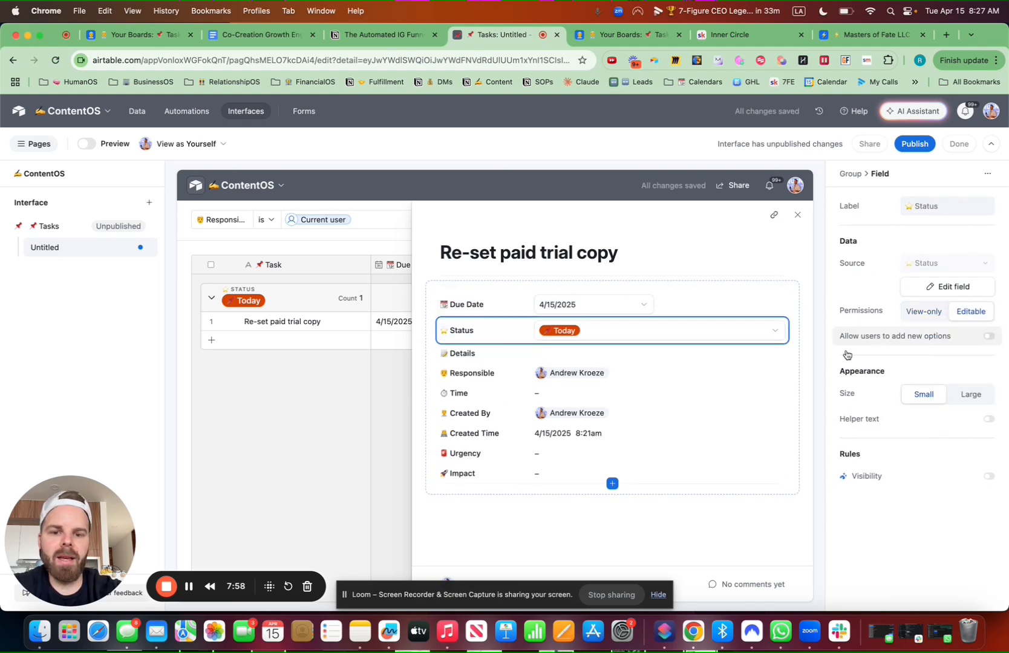
{"action": "left_click", "coordinate": [579, 357]}
{"action": "left_click", "coordinate": [971, 311]}
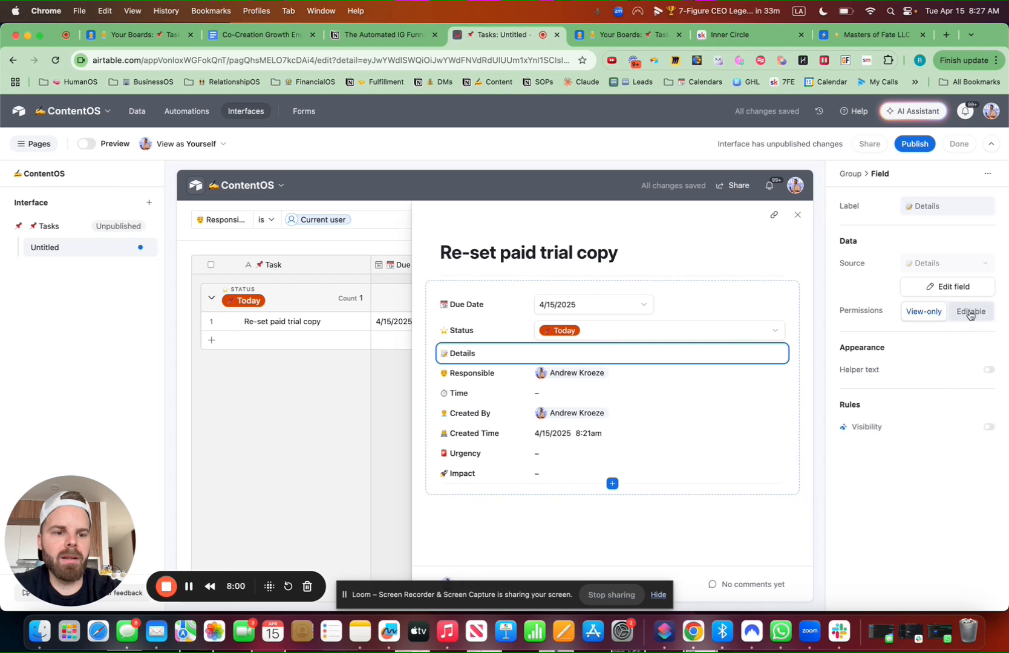
{"action": "left_click", "coordinate": [592, 406]}
{"action": "left_click", "coordinate": [970, 312]}
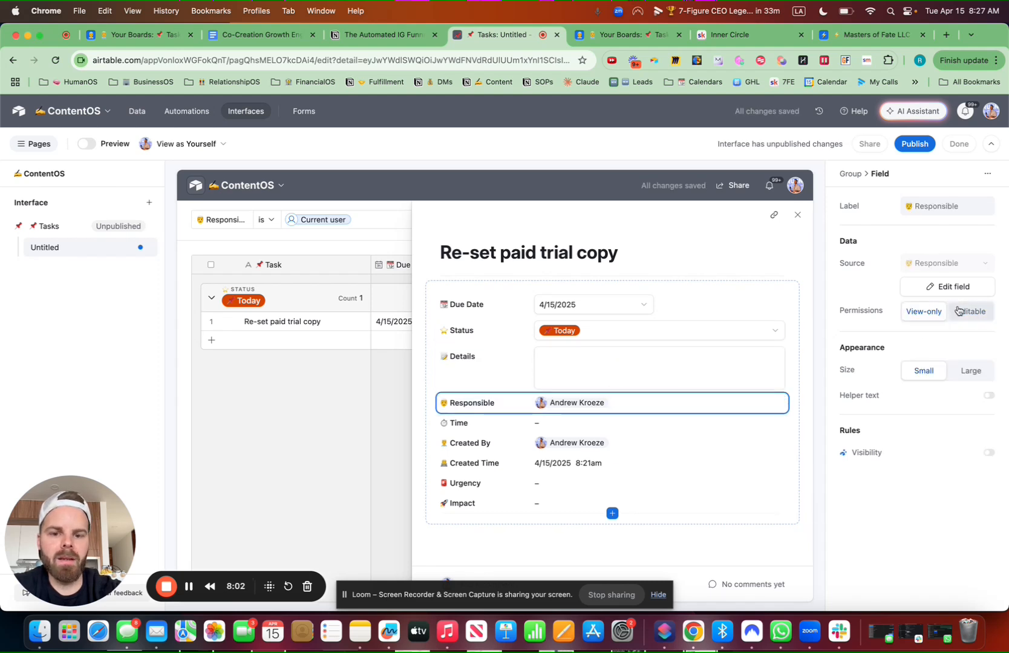
Make the Time, Created By, Urgency and Impact fields editable too
{"action": "left_click", "coordinate": [579, 428]}
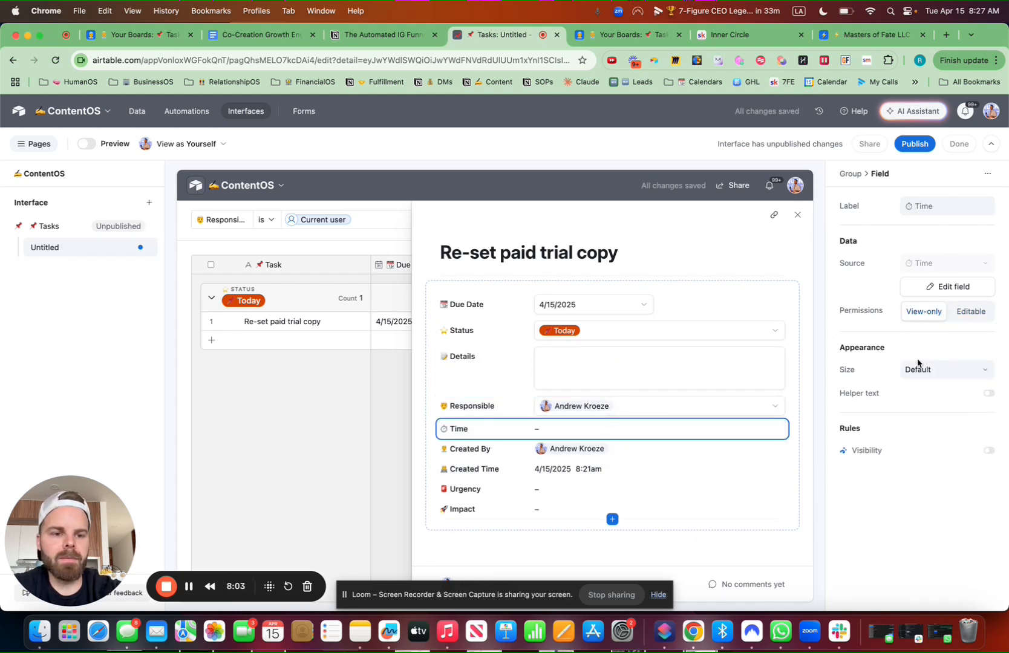
{"action": "left_click", "coordinate": [970, 312]}
{"action": "left_click", "coordinate": [597, 460]}
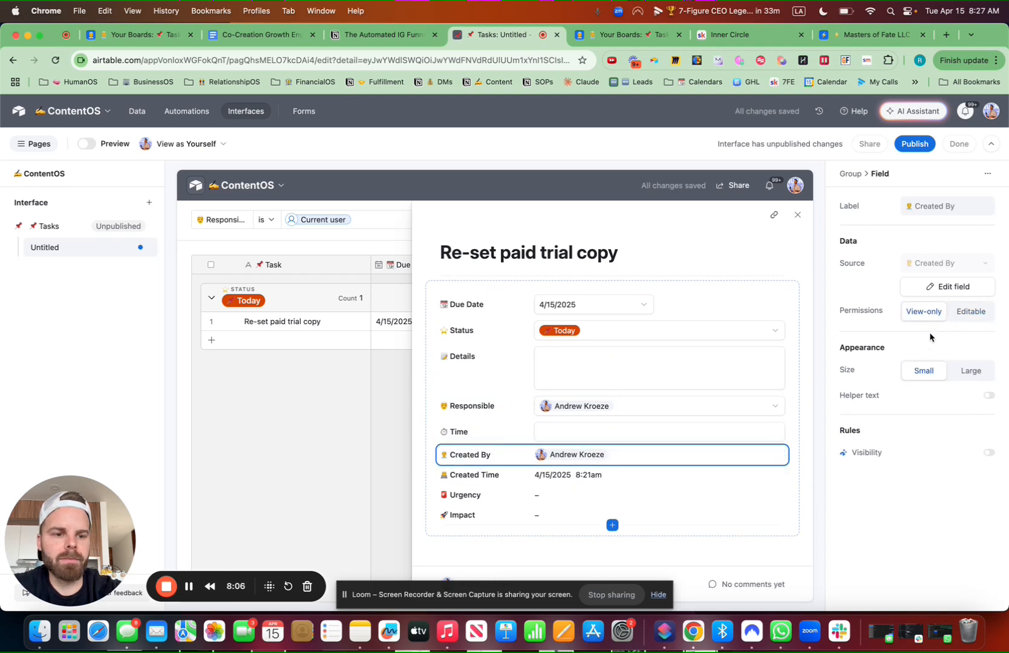
{"action": "left_click", "coordinate": [970, 311]}
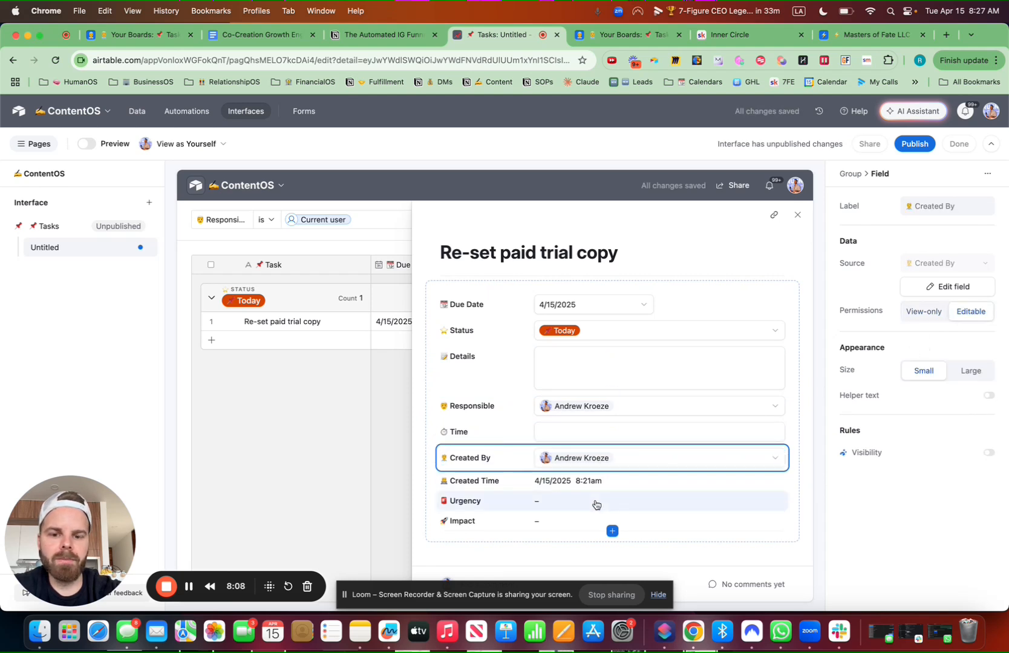
{"action": "left_click", "coordinate": [598, 501]}
{"action": "left_click", "coordinate": [965, 318]}
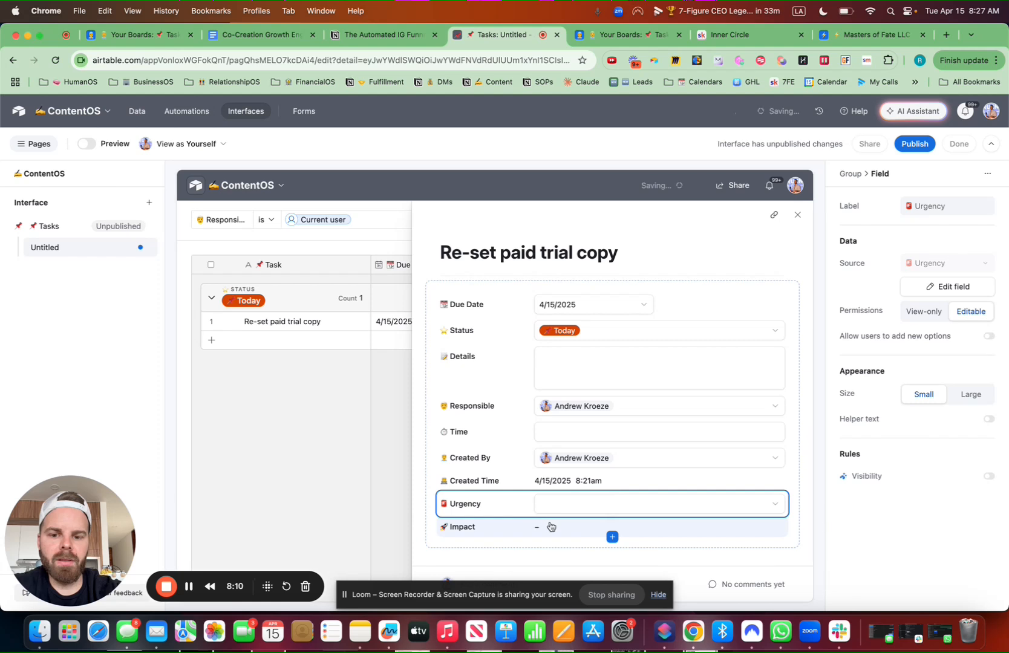
{"action": "left_click", "coordinate": [534, 524]}
{"action": "left_click", "coordinate": [971, 312]}
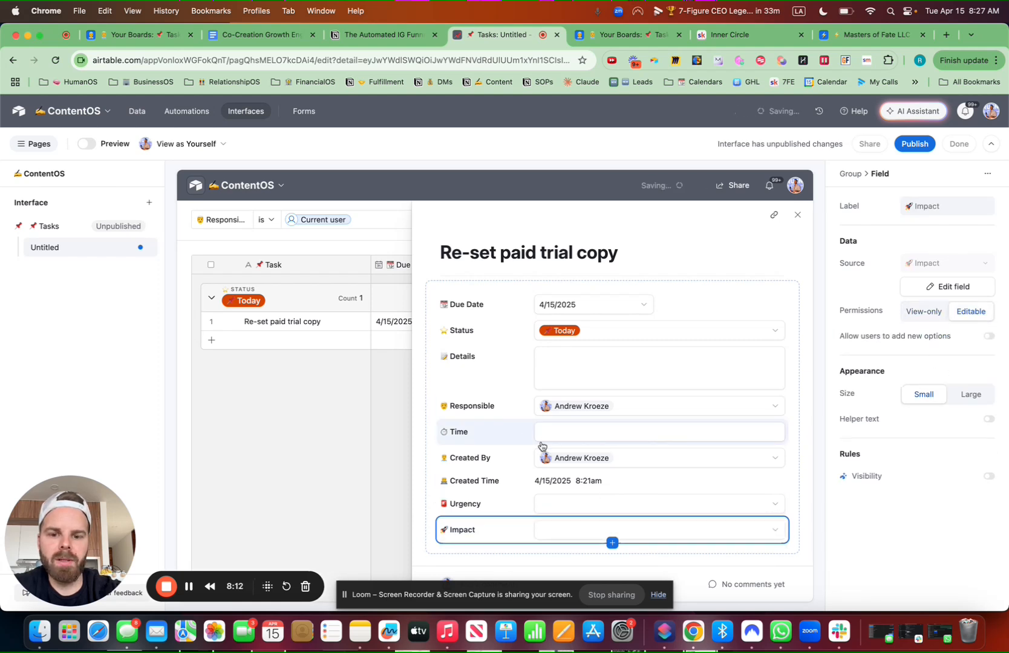
Move Created By above Urgency and Responsible under Status, and make the task title editable
{"action": "mouse_move", "coordinate": [508, 463]}
{"action": "left_mouse_down"}
{"action": "mouse_move", "coordinate": [514, 529]}
{"action": "mouse_move", "coordinate": [514, 453]}
{"action": "left_mouse_up"}
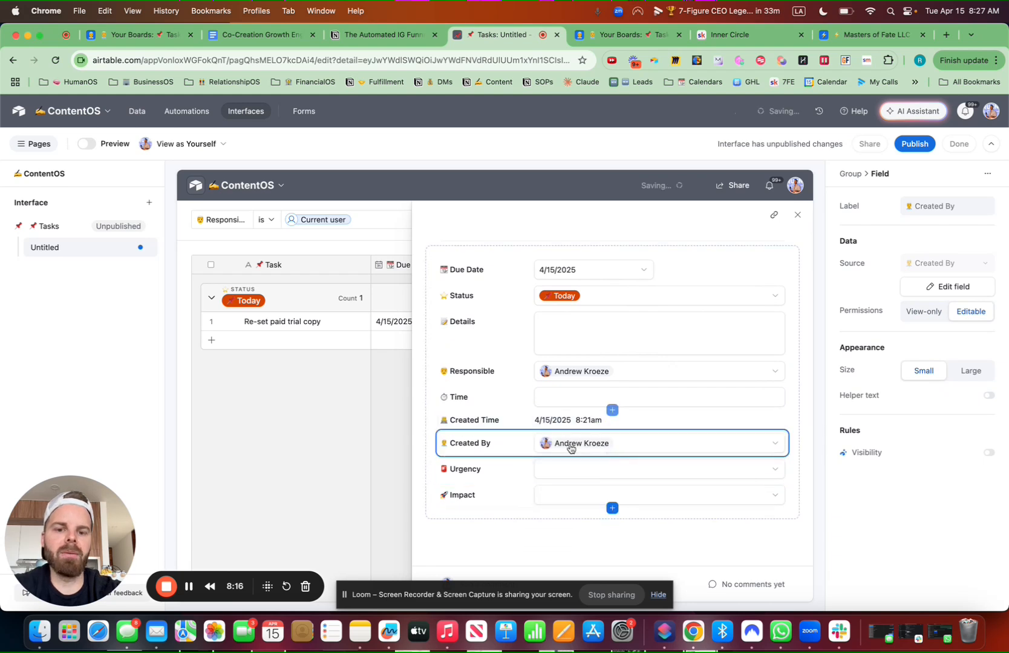
{"action": "left_click", "coordinate": [507, 404]}
{"action": "left_click_drag", "start_coordinate": [507, 373], "coordinate": [511, 313]}
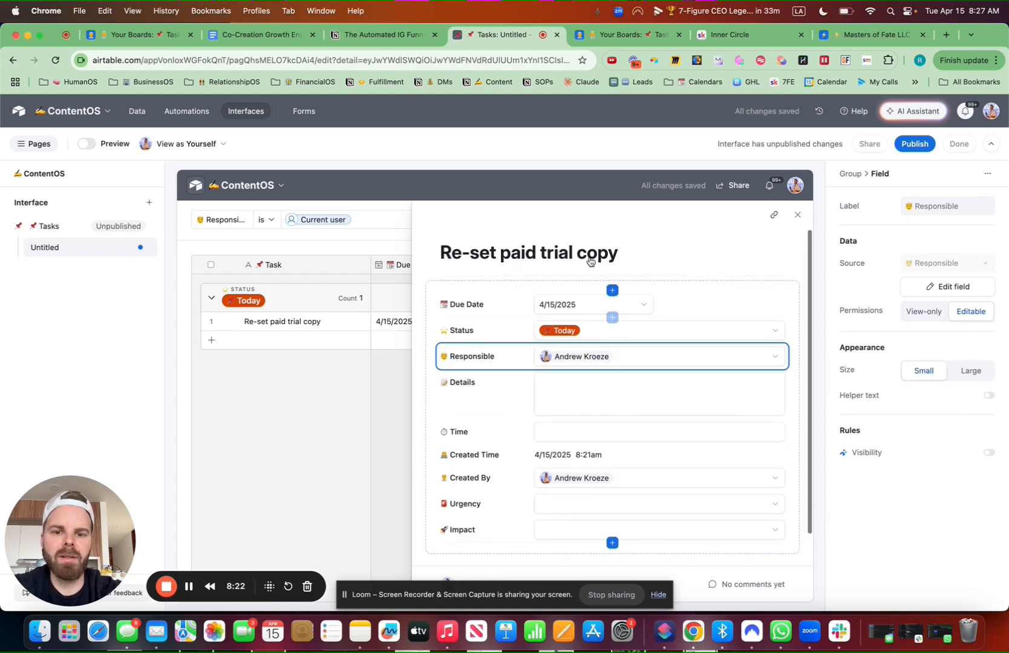
{"action": "left_click", "coordinate": [597, 251]}
{"action": "left_click", "coordinate": [969, 312]}
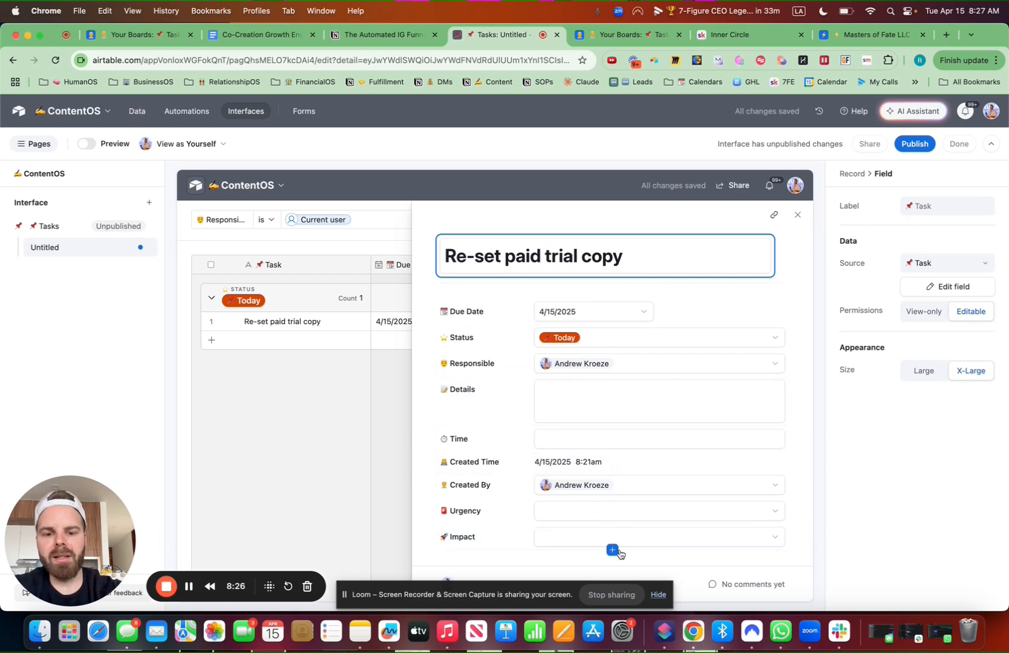
View the task's comments, then close the record details
{"action": "scroll", "coordinate": [653, 484], "scroll_direction": "down", "scroll_amount": 2}
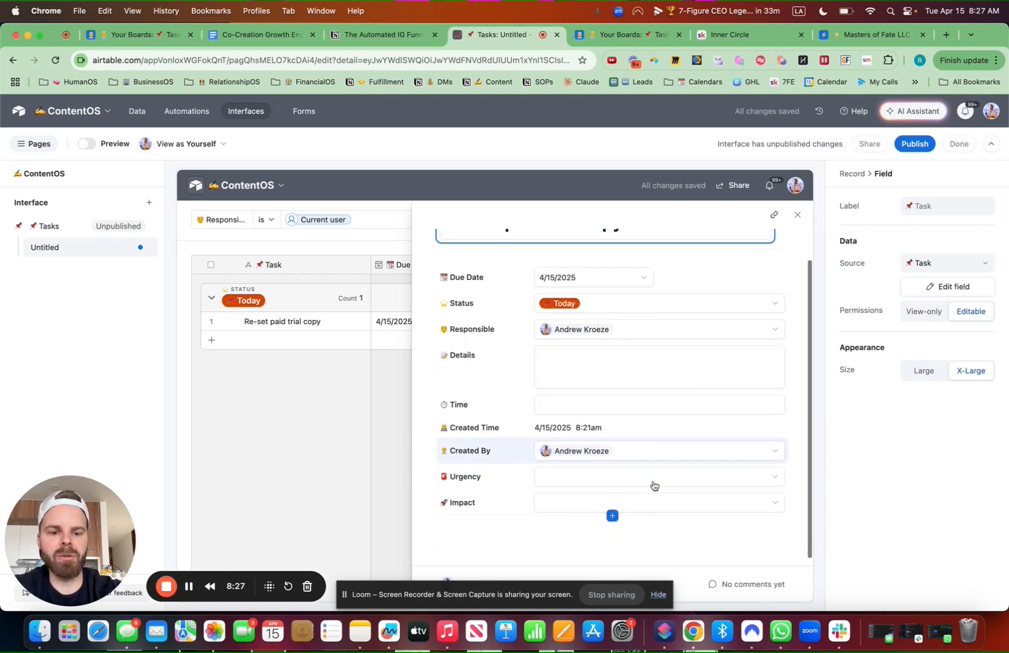
{"action": "left_click", "coordinate": [747, 584]}
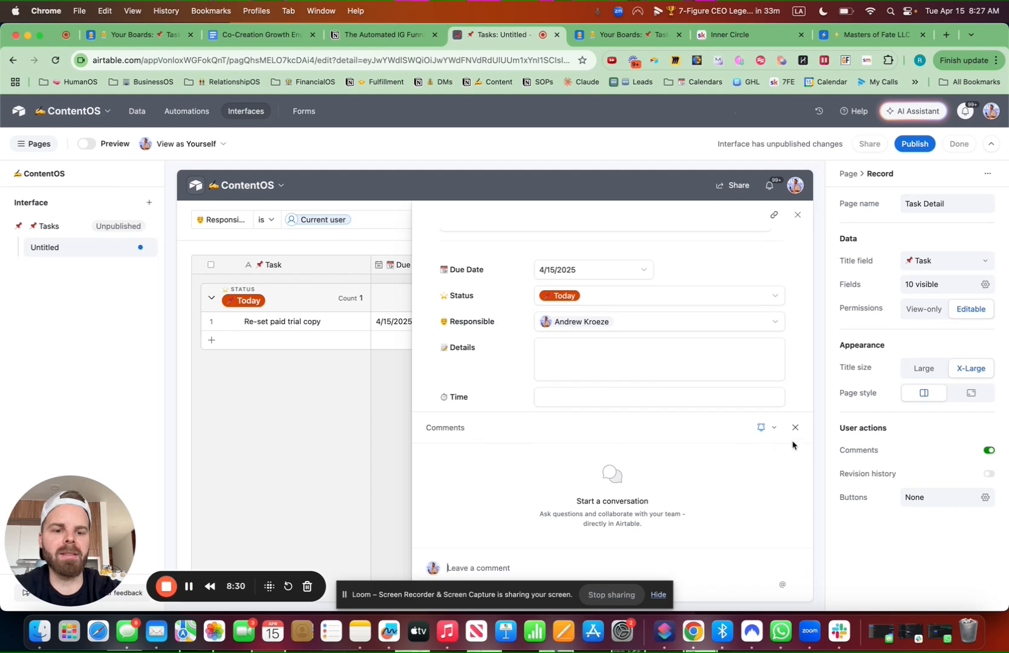
{"action": "left_click", "coordinate": [796, 429]}
Place a full-width Text element above the tasks grid
{"action": "left_click", "coordinate": [797, 216]}
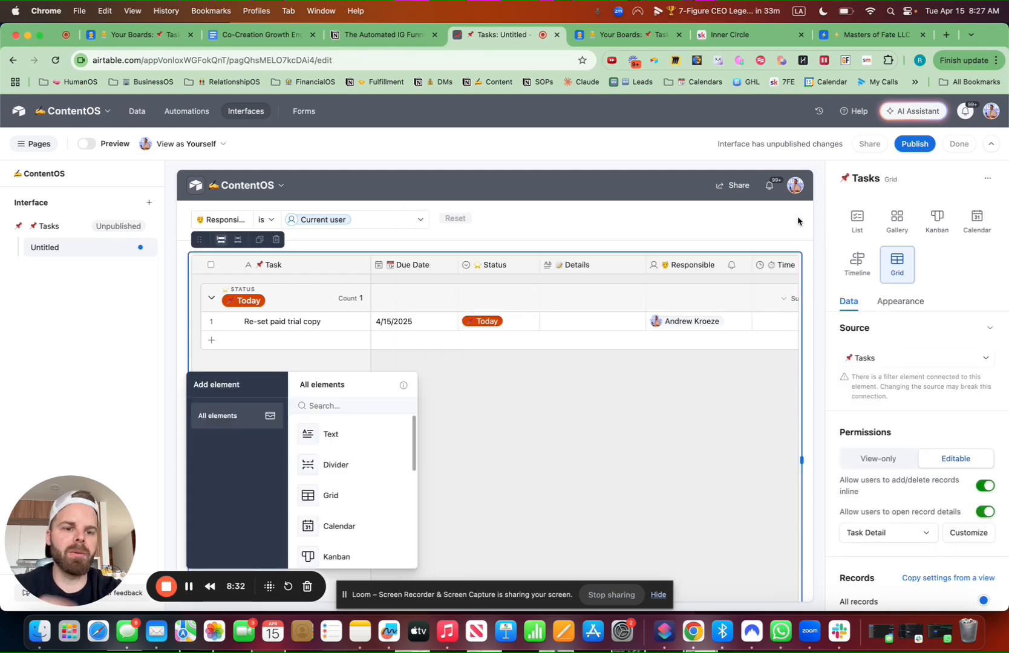
{"action": "left_click", "coordinate": [341, 437]}
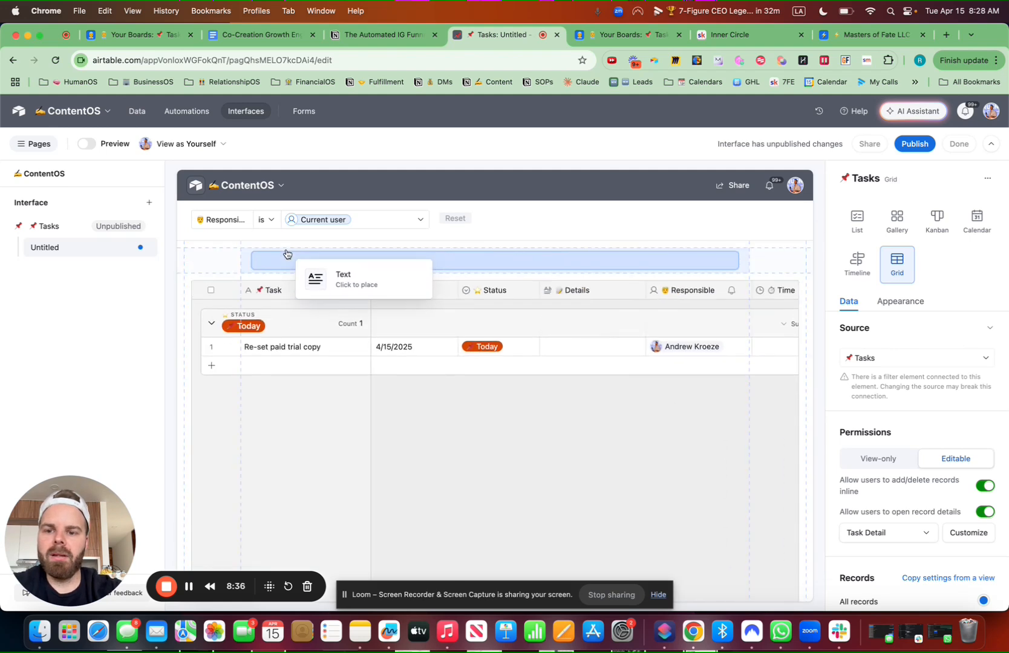
{"action": "left_click", "coordinate": [288, 253]}
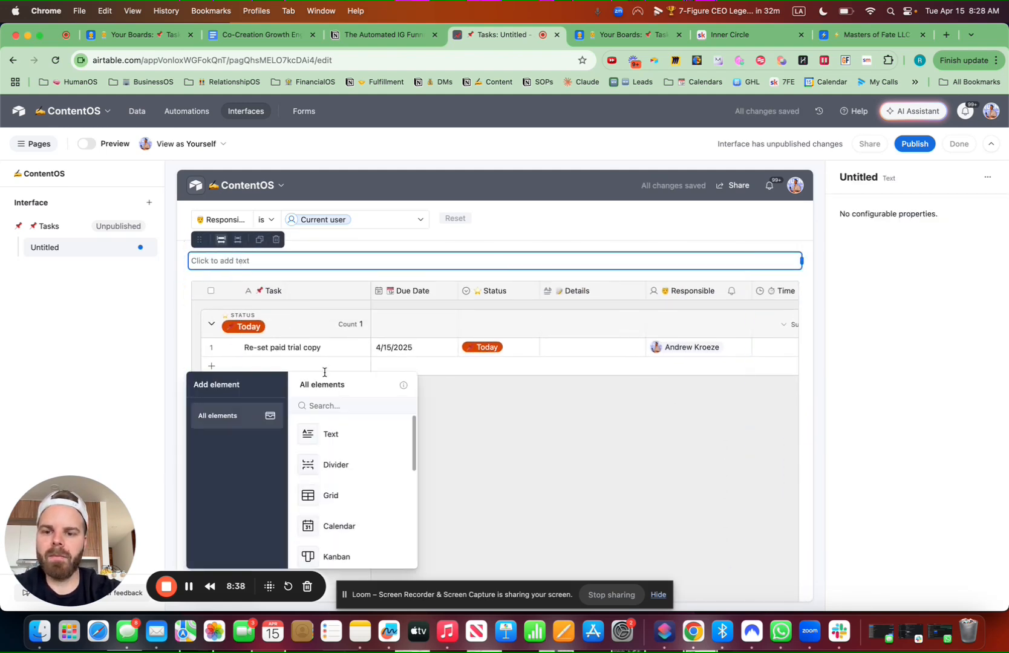
{"action": "left_click_drag", "start_coordinate": [109, 502], "coordinate": [957, 503]}
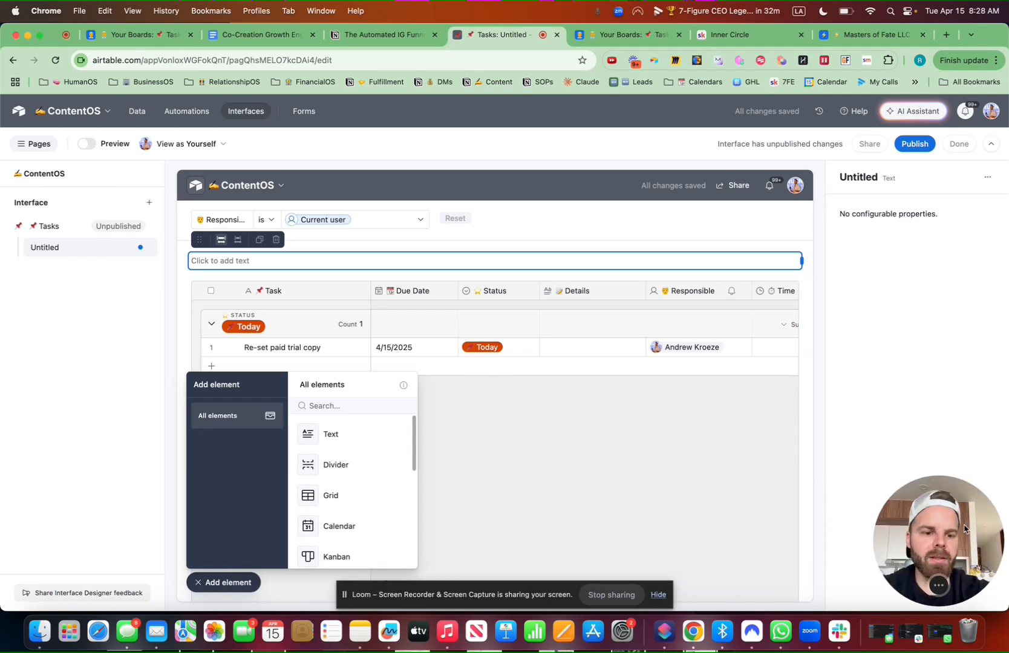
Enter '📌 My Tasks 👇' in the text block and style it as Large heading
{"action": "left_click", "coordinate": [295, 259]}
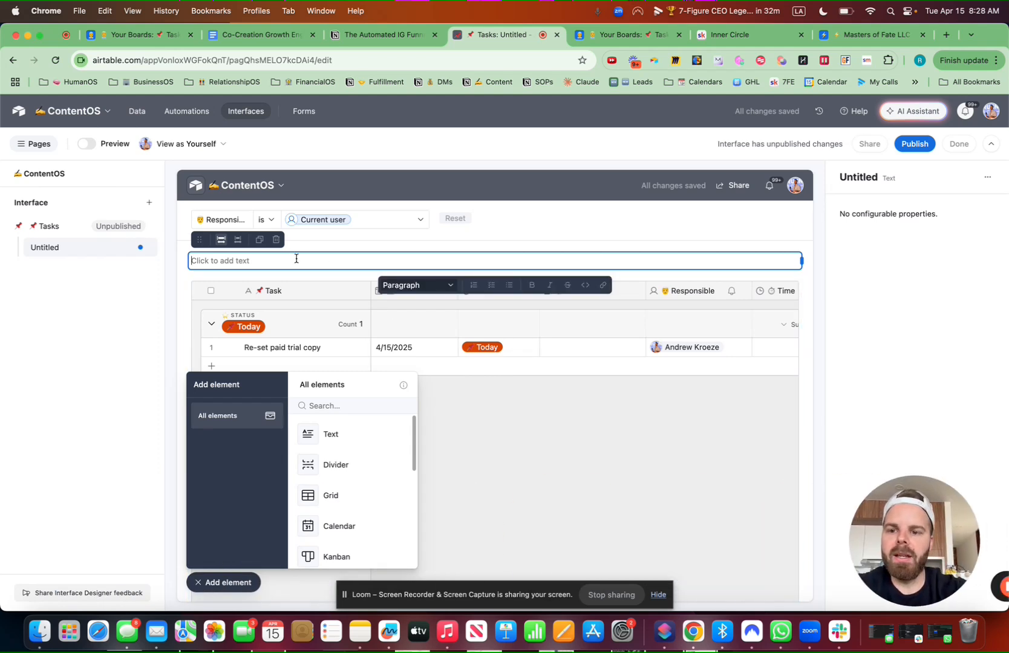
{"action": "key", "text": "ctrl+super+space"}
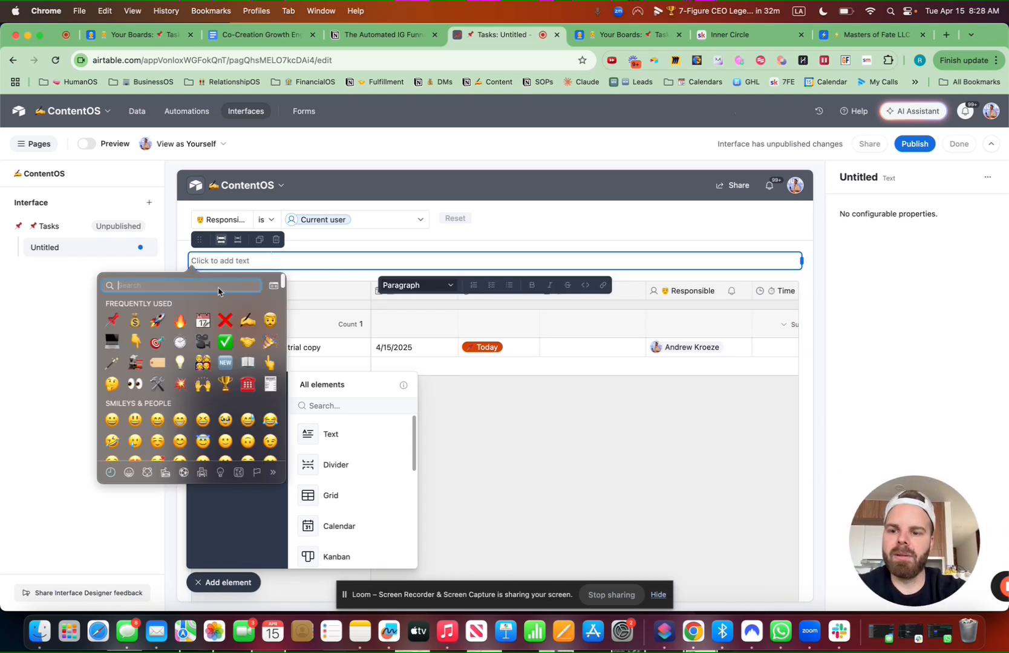
{"action": "left_click", "coordinate": [118, 321]}
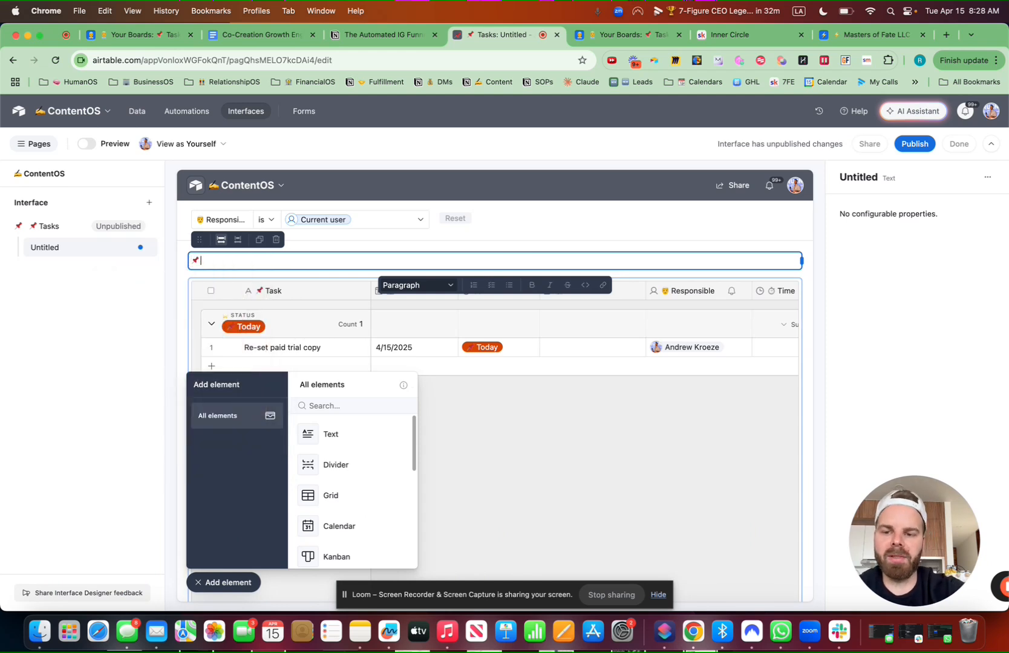
{"action": "type", "text": "My Tasks"}
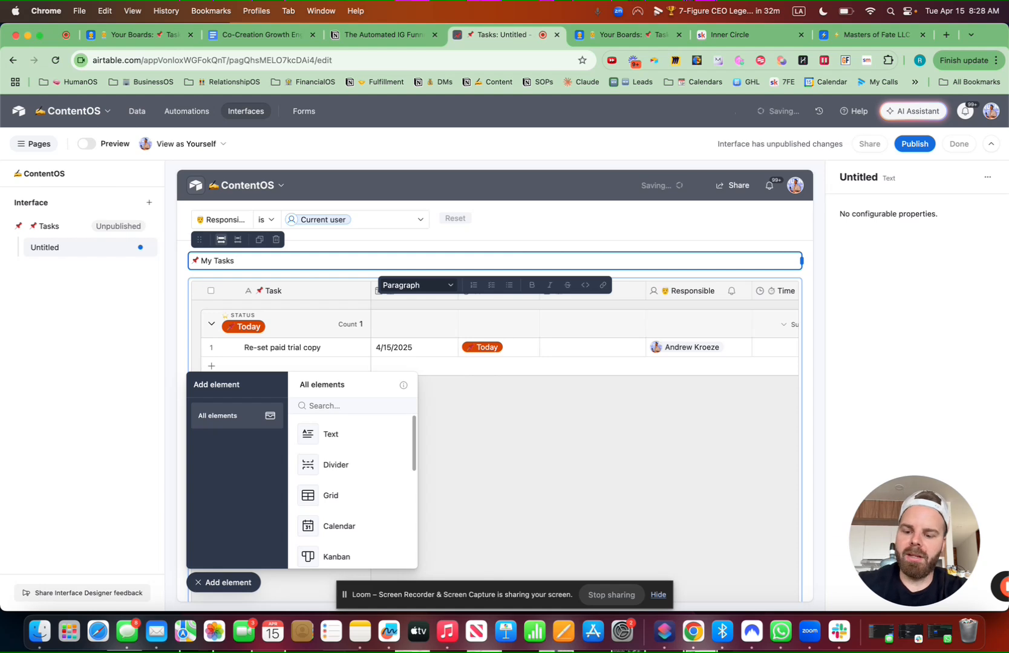
{"action": "key", "text": "ctrl+super+space"}
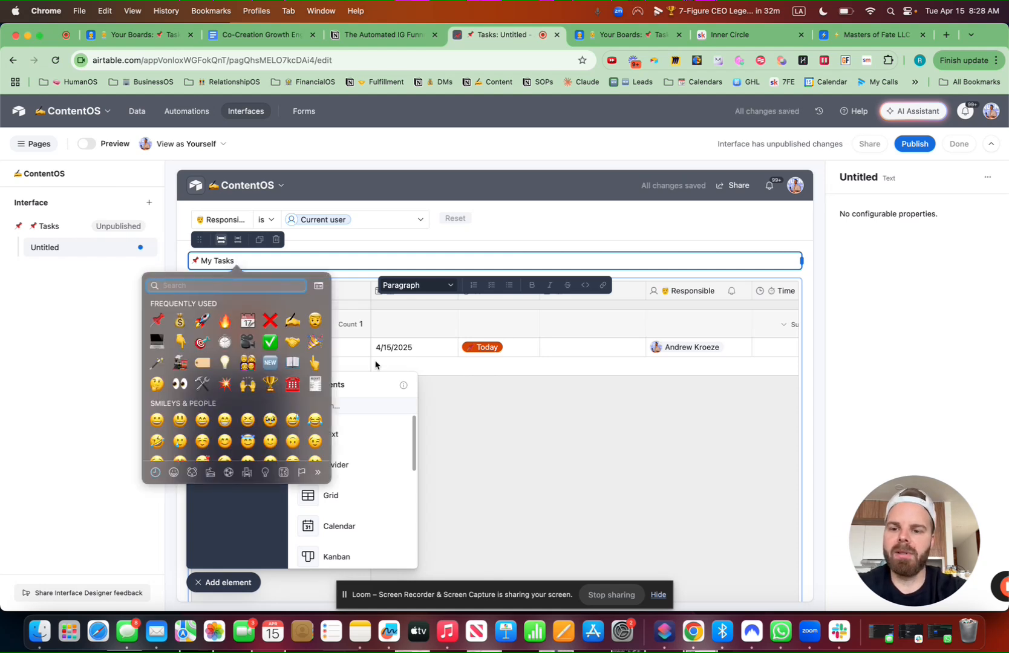
{"action": "key", "text": "Return"}
{"action": "left_click", "coordinate": [451, 285]}
{"action": "left_click", "coordinate": [411, 343]}
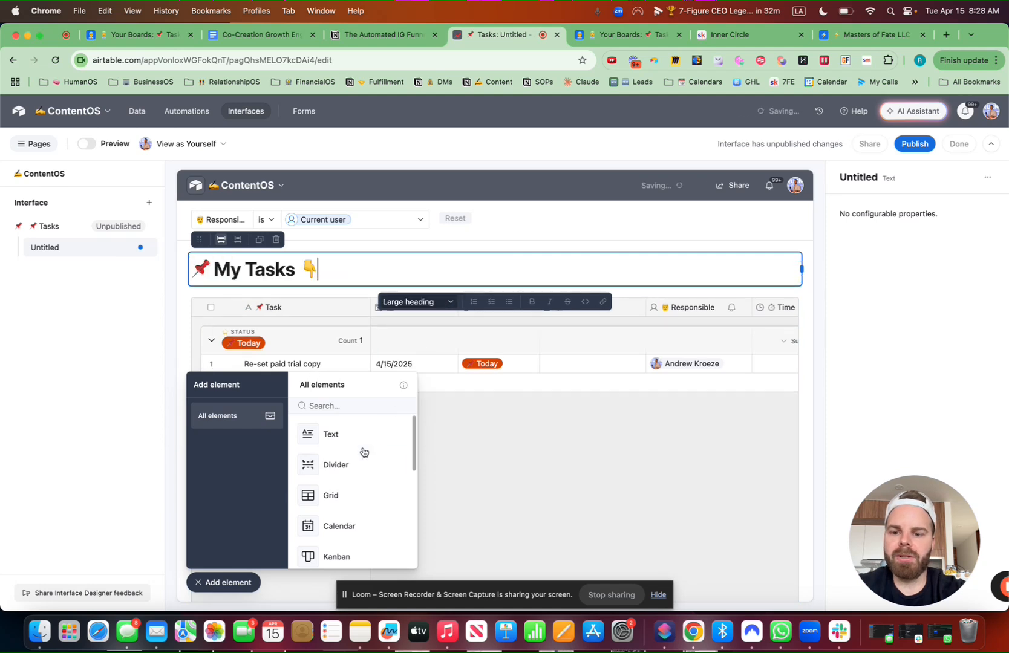
Add a Number element under the heading and narrow it to about half width
{"action": "left_click", "coordinate": [323, 411]}
{"action": "type", "text": "num"}
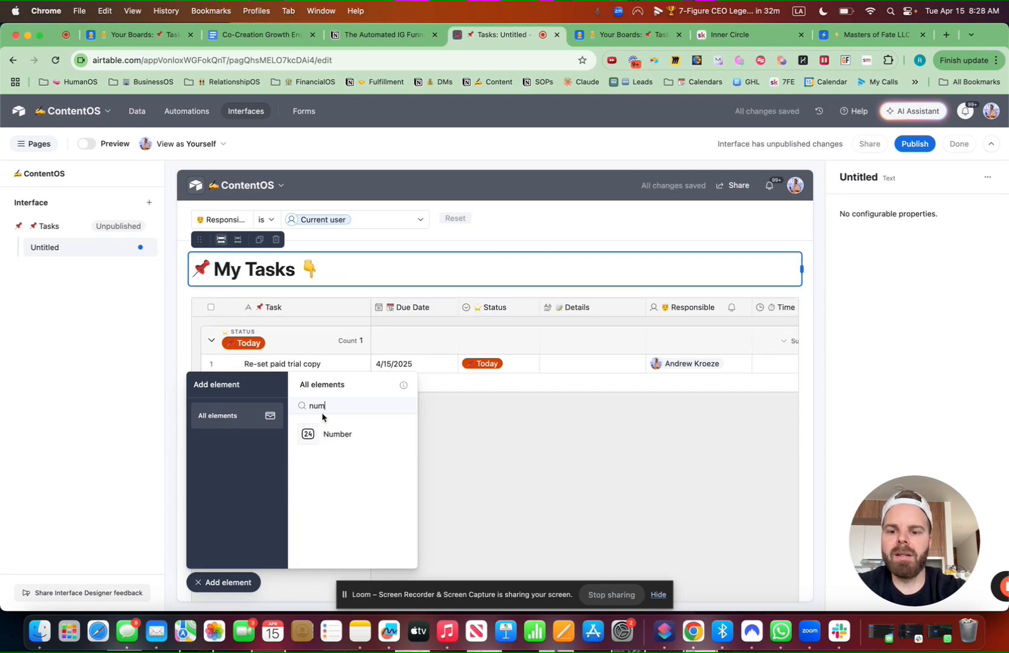
{"action": "left_click_drag", "start_coordinate": [332, 434], "coordinate": [279, 295]}
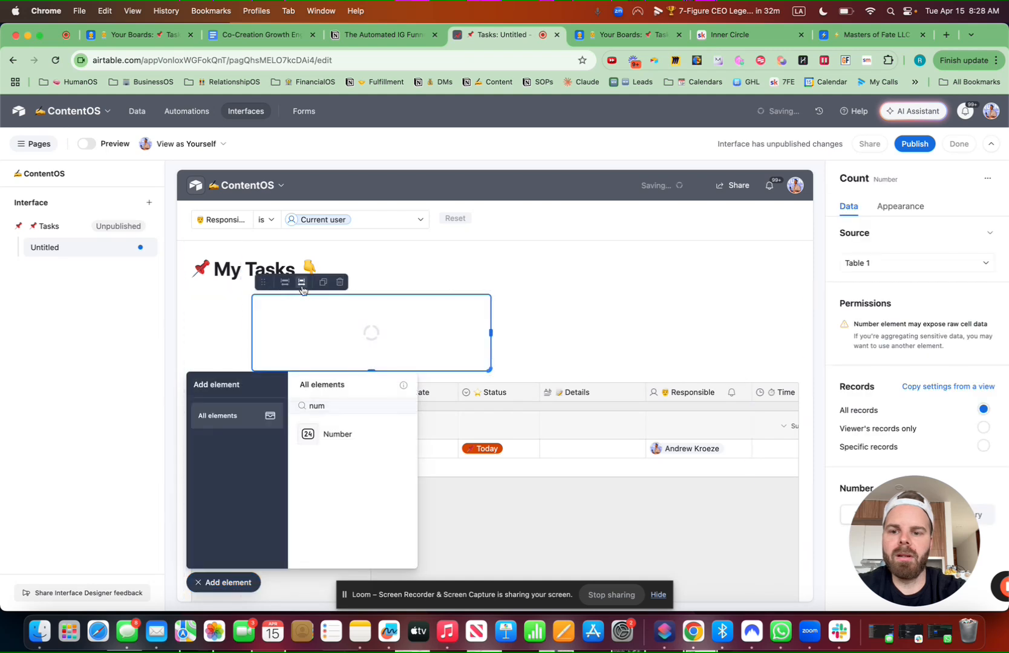
{"action": "left_click", "coordinate": [225, 582]}
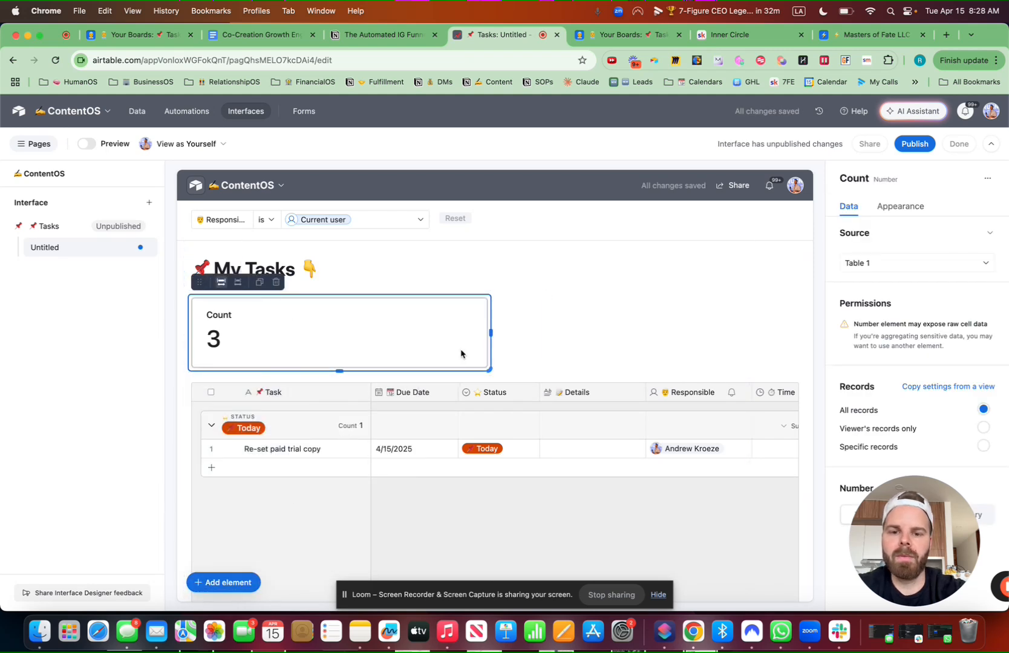
{"action": "left_click_drag", "start_coordinate": [486, 342], "coordinate": [390, 332]}
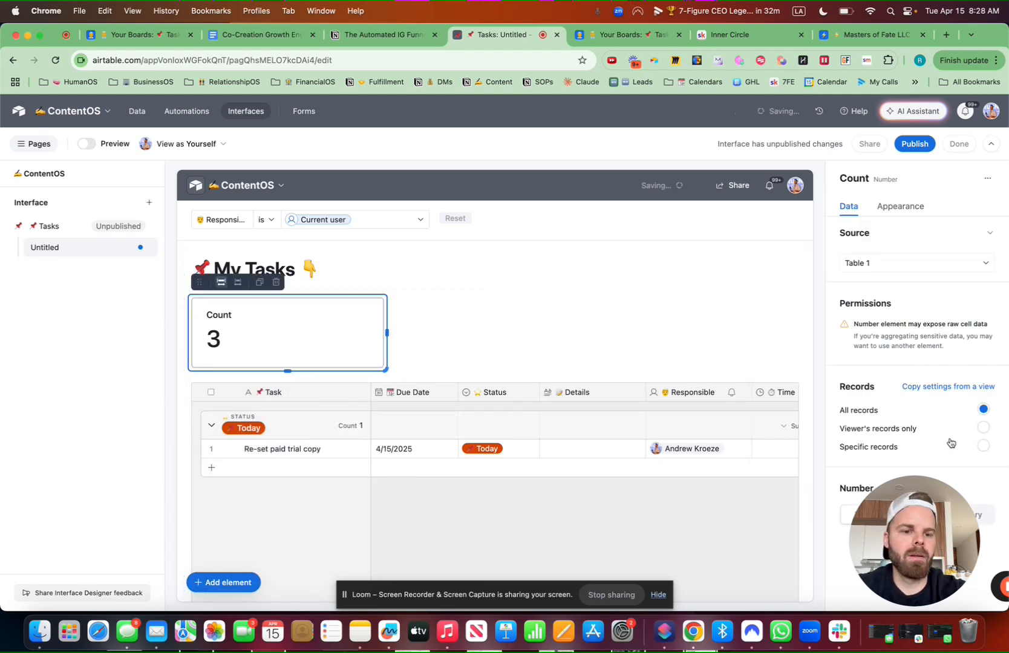
Make the count use Tasks records, limited to the condition Status is Today
{"action": "left_click", "coordinate": [871, 263]}
{"action": "left_click", "coordinate": [871, 348]}
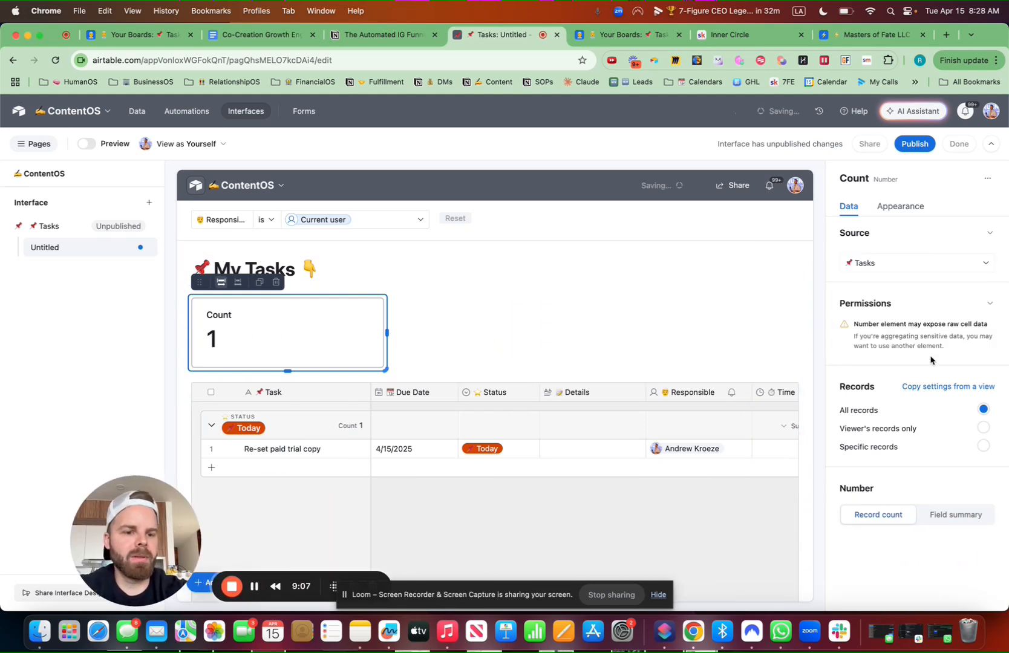
{"action": "left_click", "coordinate": [939, 387]}
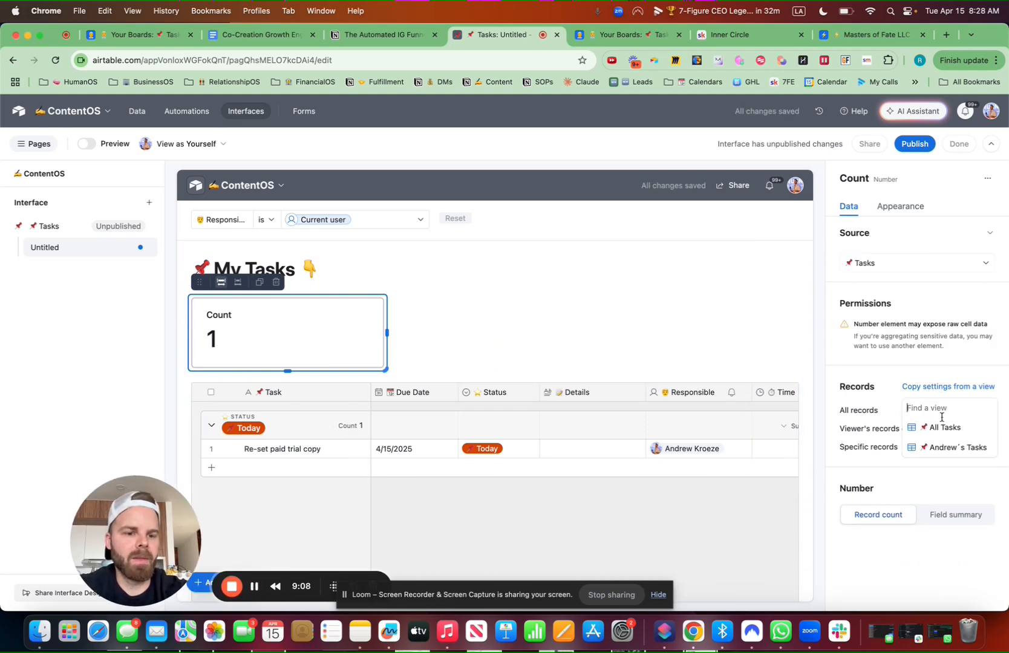
{"action": "left_click", "coordinate": [849, 367]}
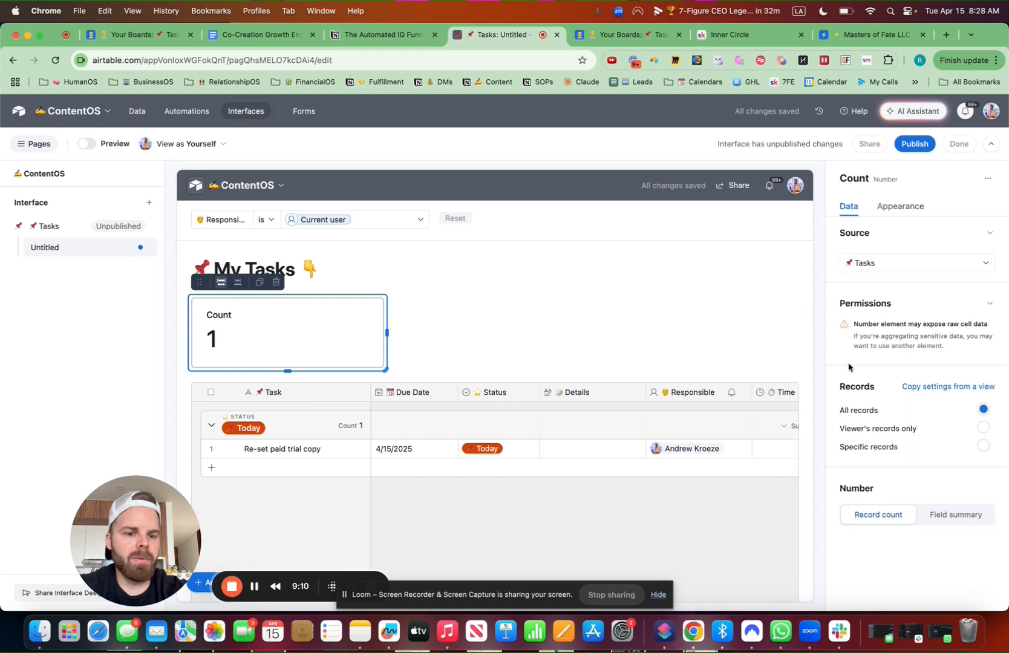
{"action": "left_click", "coordinate": [983, 448]}
{"action": "left_click", "coordinate": [584, 499]}
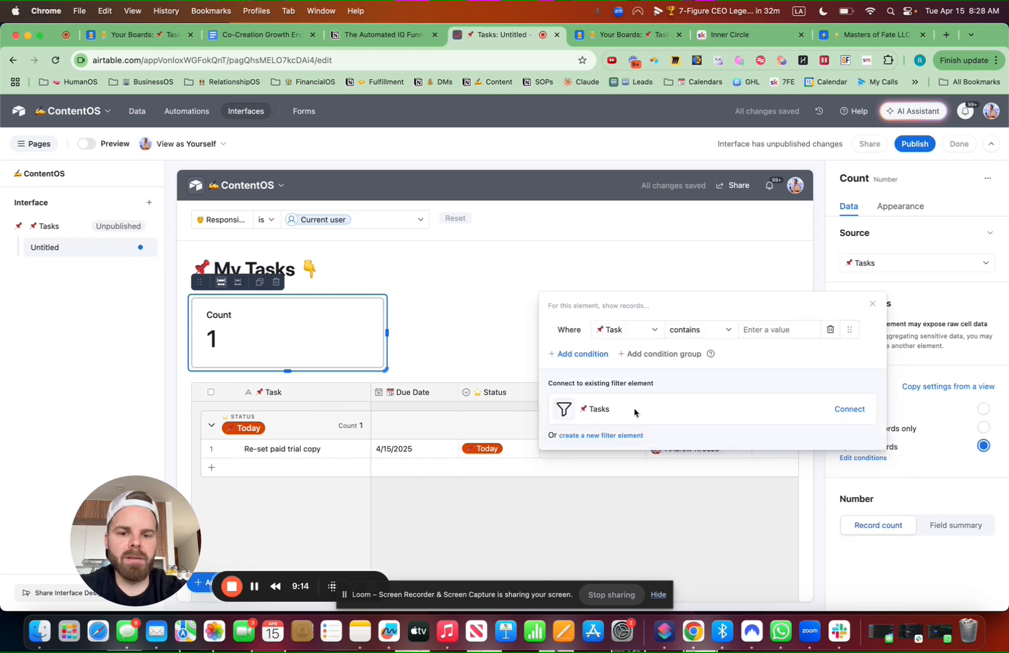
{"action": "left_click", "coordinate": [654, 330]}
{"action": "type", "text": "stat"}
{"action": "left_click", "coordinate": [649, 376]}
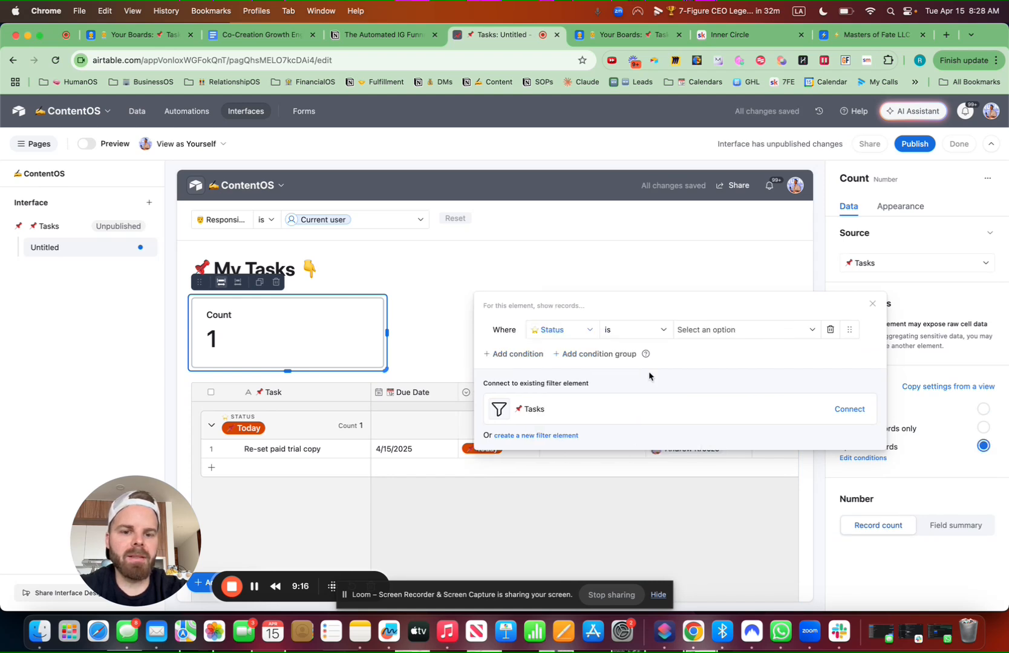
{"action": "left_click", "coordinate": [741, 331]}
{"action": "left_click", "coordinate": [724, 400]}
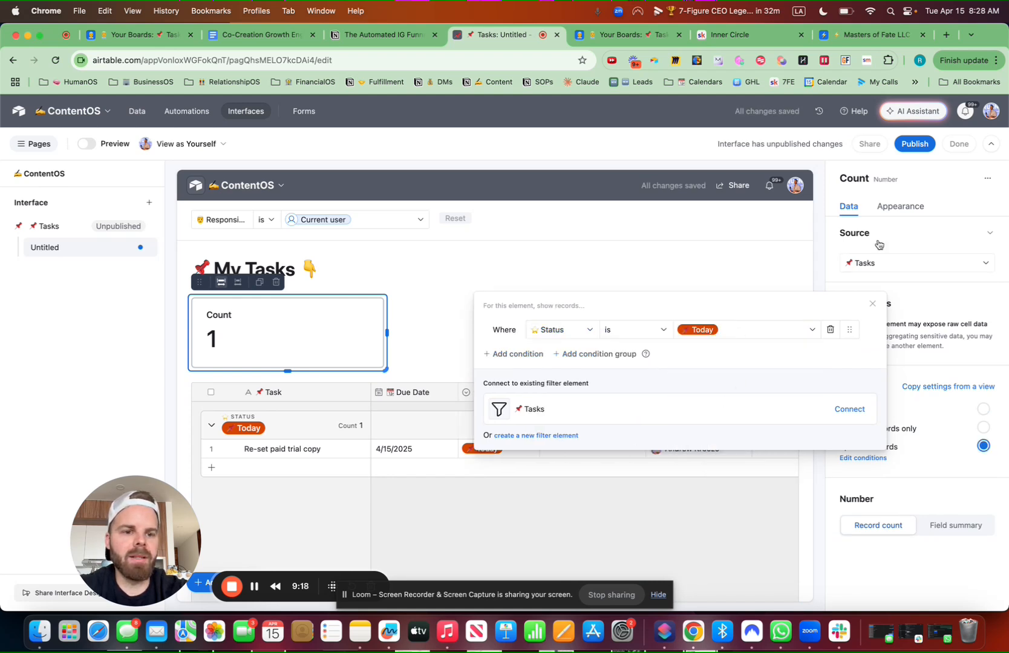
{"action": "left_click", "coordinate": [900, 206]}
Color the card light orange, title it '📌 Today´s Tasks', and duplicate it
{"action": "left_click", "coordinate": [913, 346]}
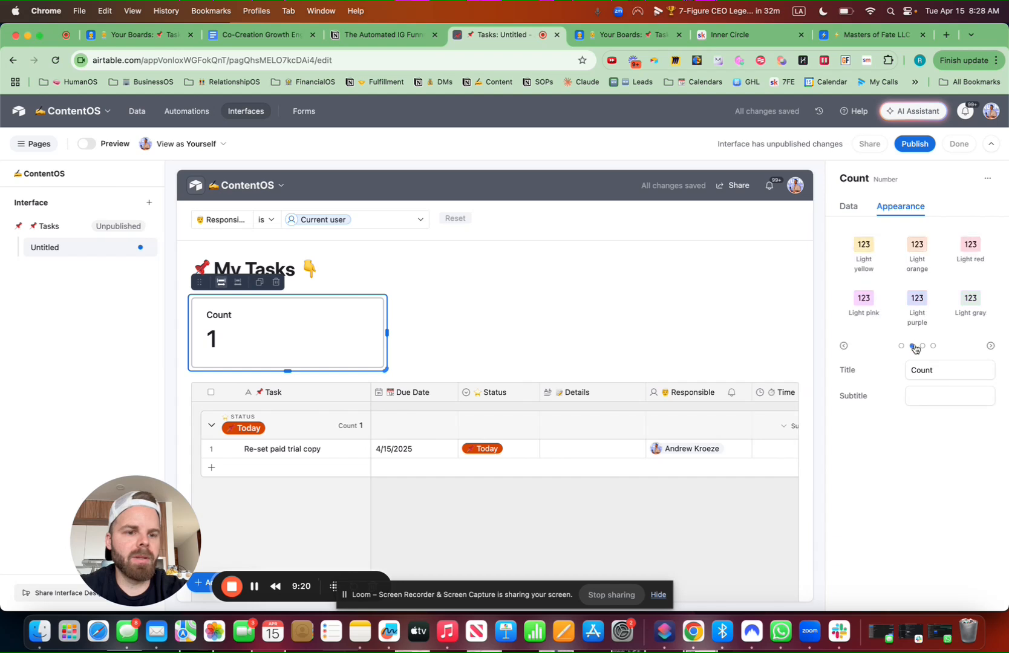
{"action": "left_click", "coordinate": [917, 253]}
{"action": "double_click", "coordinate": [938, 369]}
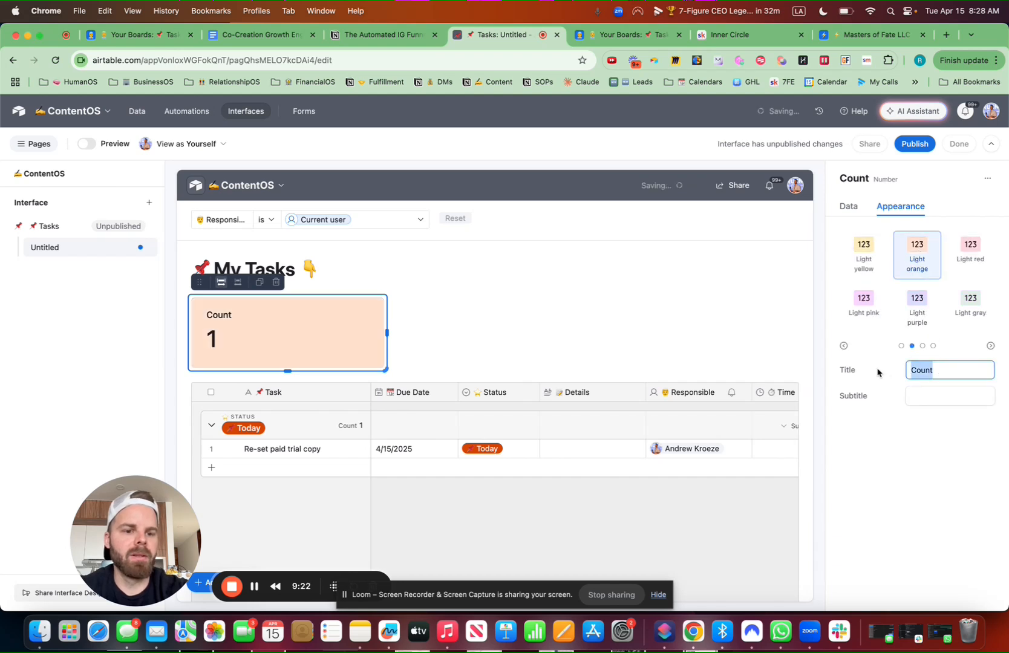
{"action": "key", "text": "ctrl+super+space"}
{"action": "key", "text": "Return"}
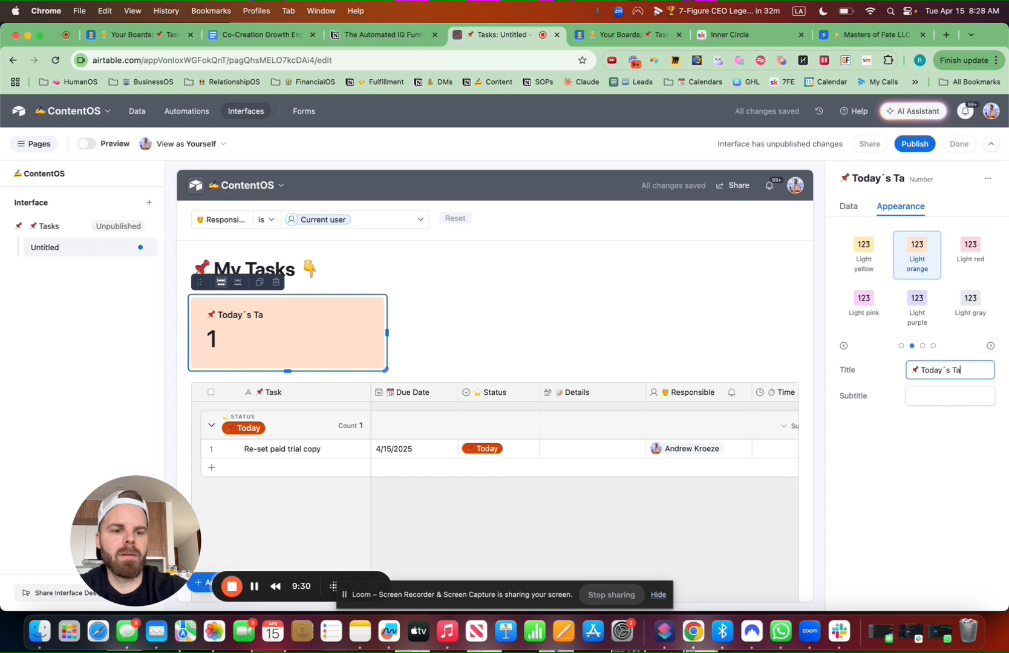
{"action": "type", "text": "´s Tasks"}
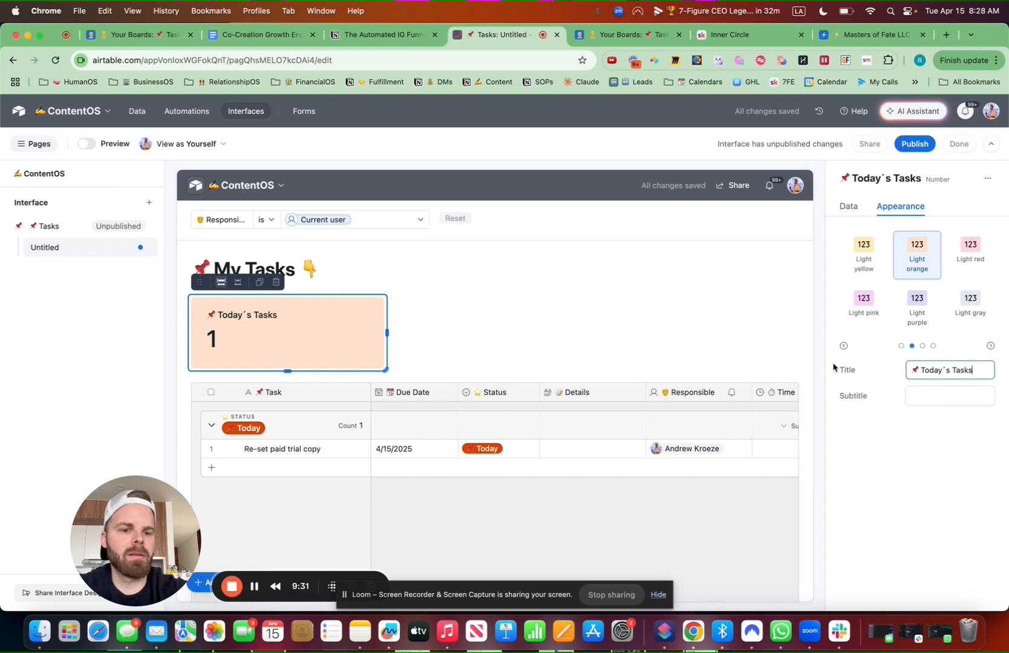
{"action": "left_click", "coordinate": [258, 283]}
Make the duplicate card light red and title it '❌ Overdue Tasks'
{"action": "left_click", "coordinate": [909, 208]}
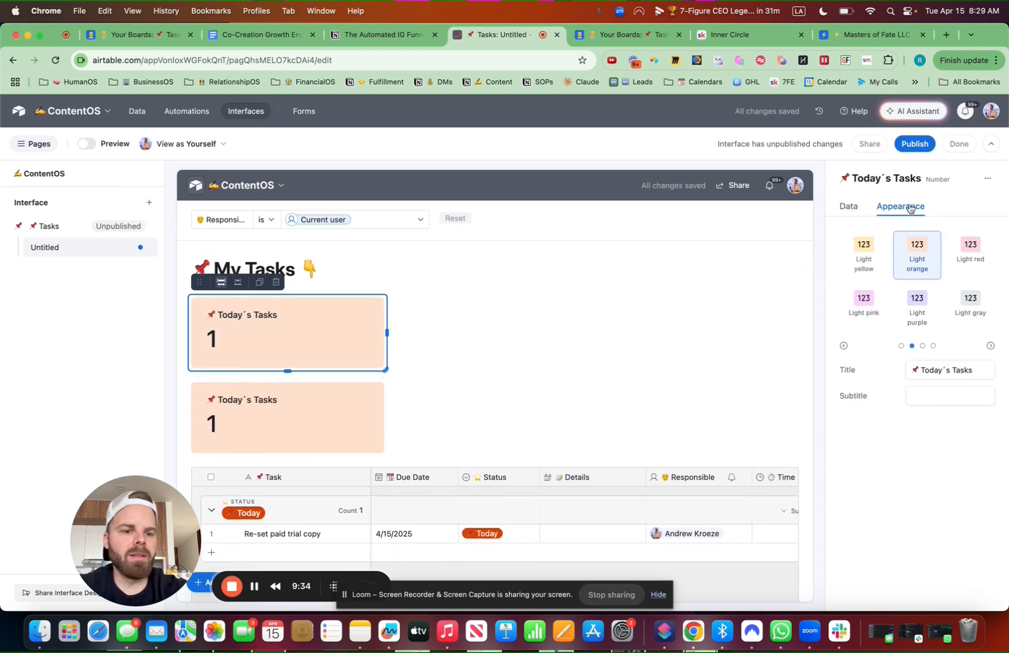
{"action": "left_click", "coordinate": [975, 257]}
{"action": "left_click_drag", "start_coordinate": [973, 371], "coordinate": [920, 370]}
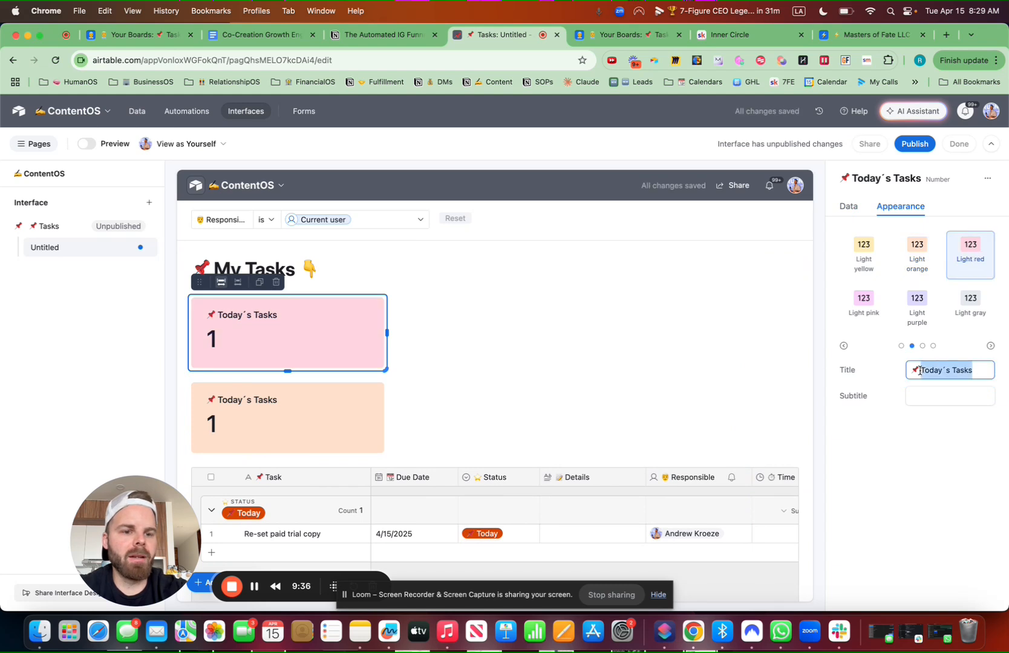
{"action": "type", "text": "P"}
{"action": "key", "text": "BackSpace"}
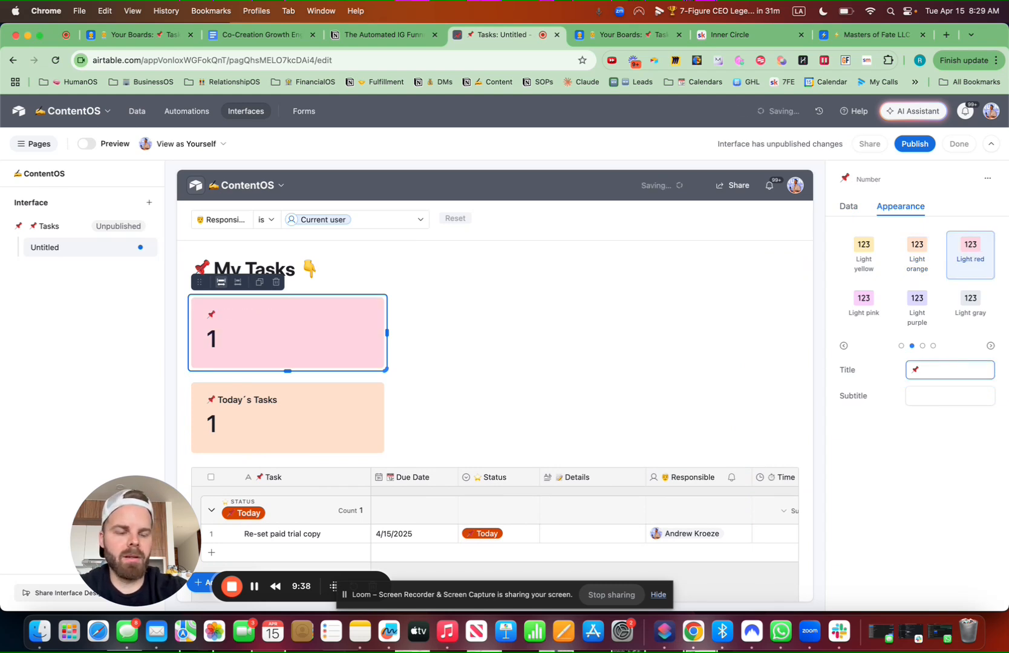
{"action": "type", "text": "Ove"}
{"action": "key", "text": "BackSpace"}
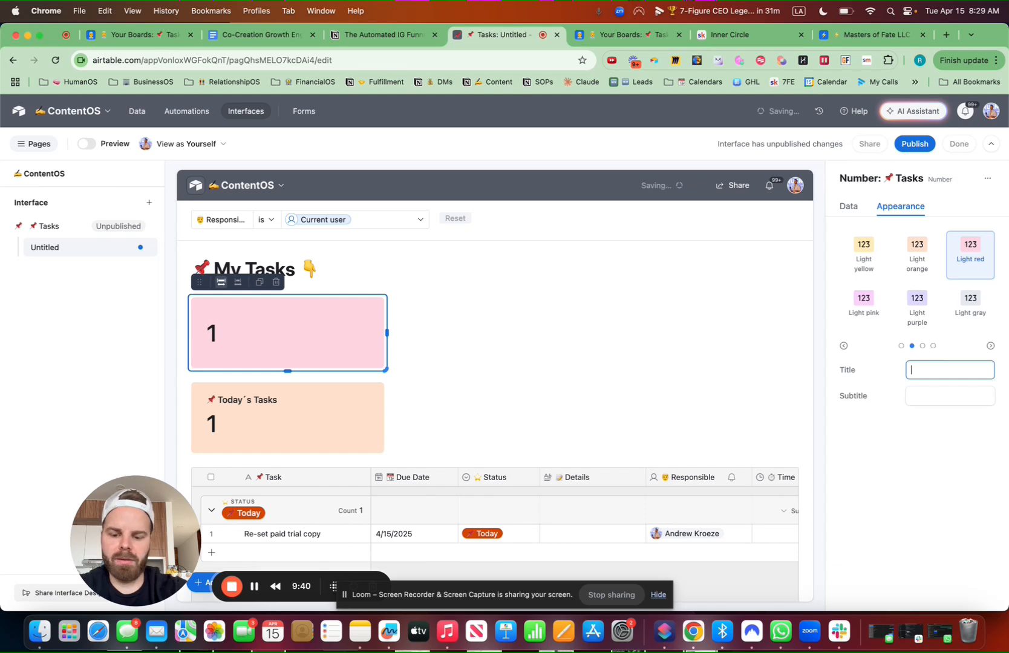
{"action": "key", "text": "ctrl+super+space"}
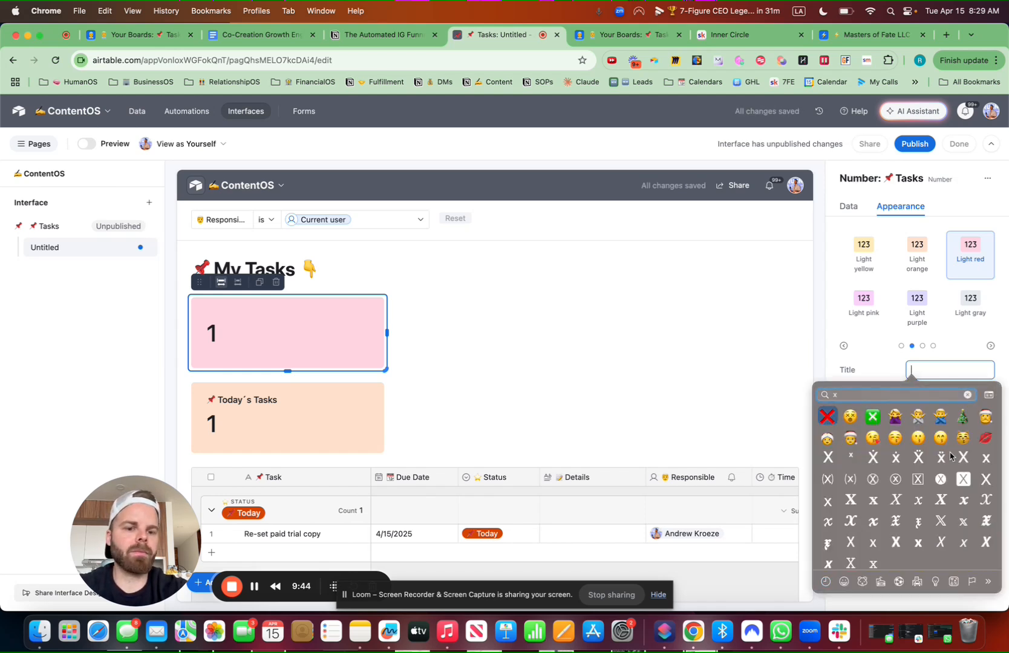
{"action": "key", "text": "Return"}
{"action": "type", "text": "Overdue Tasks"}
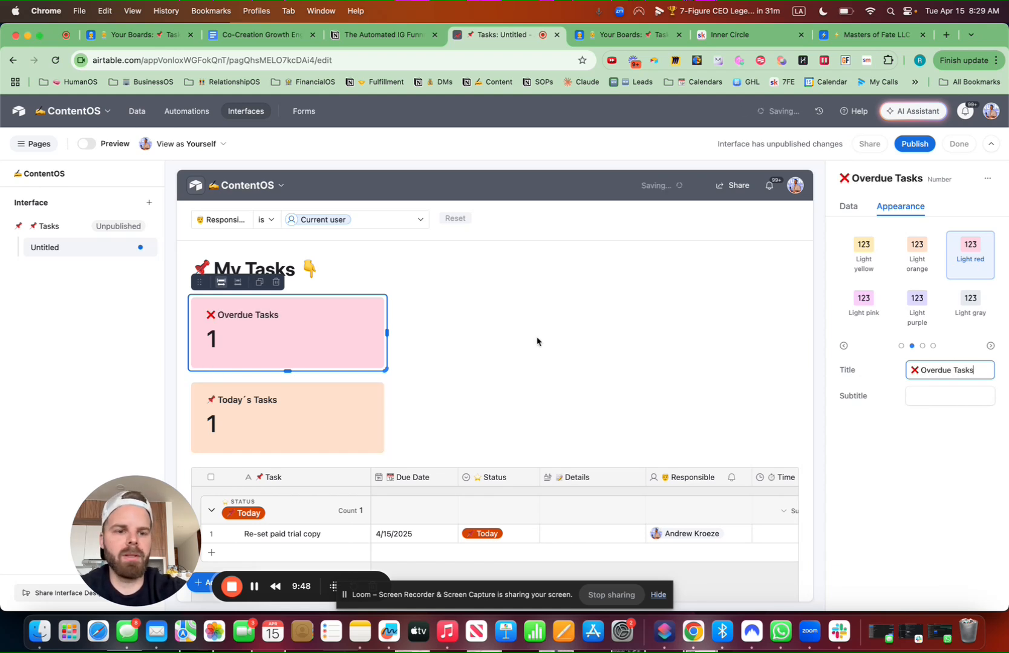
Change its condition to Status is Overdue, then duplicate it and place the copy beside it
{"action": "left_click", "coordinate": [849, 211]}
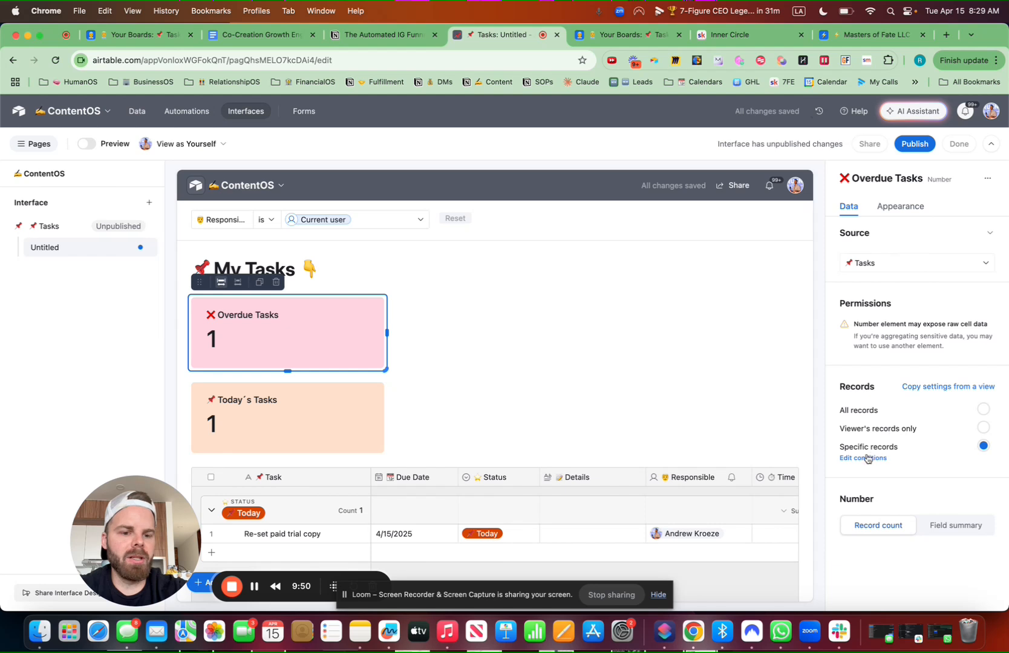
{"action": "left_click", "coordinate": [867, 458]}
{"action": "left_click", "coordinate": [747, 328]}
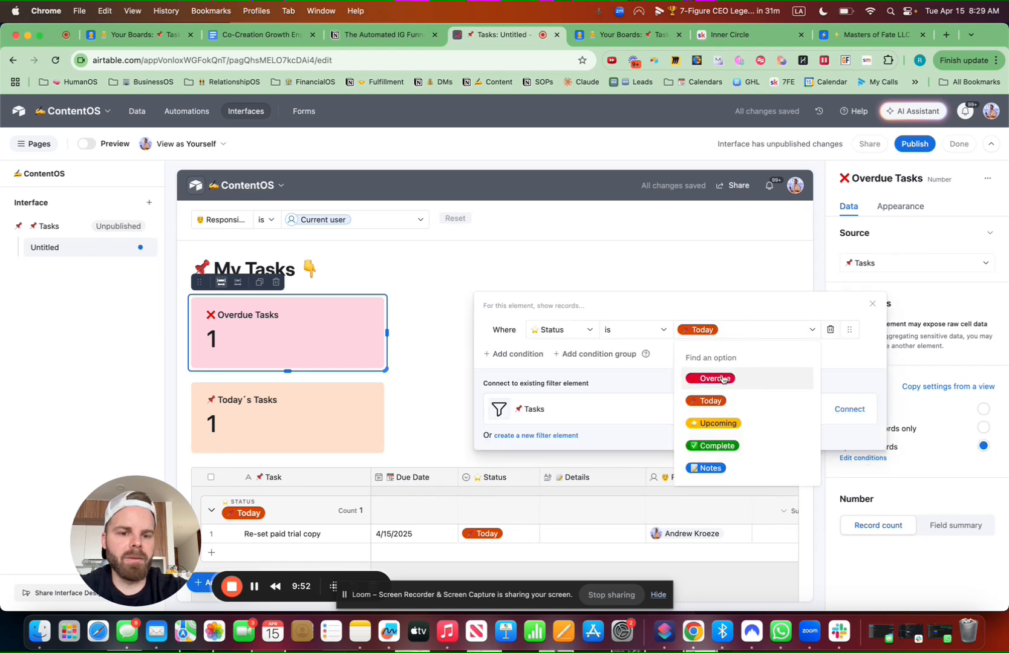
{"action": "left_click", "coordinate": [723, 379]}
{"action": "left_click", "coordinate": [355, 337]}
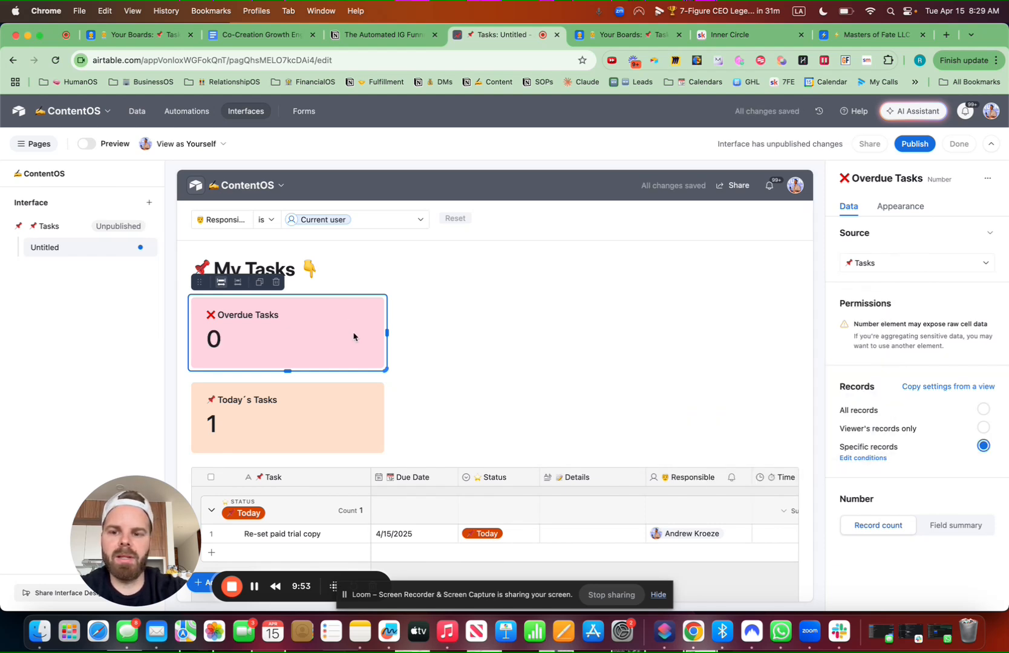
{"action": "left_click", "coordinate": [259, 282]}
{"action": "left_click_drag", "start_coordinate": [303, 318], "coordinate": [482, 336]}
Make the copy a light green '✅ Completed Tasks' card and move Today´s Tasks to the row's start
{"action": "left_click", "coordinate": [902, 205]}
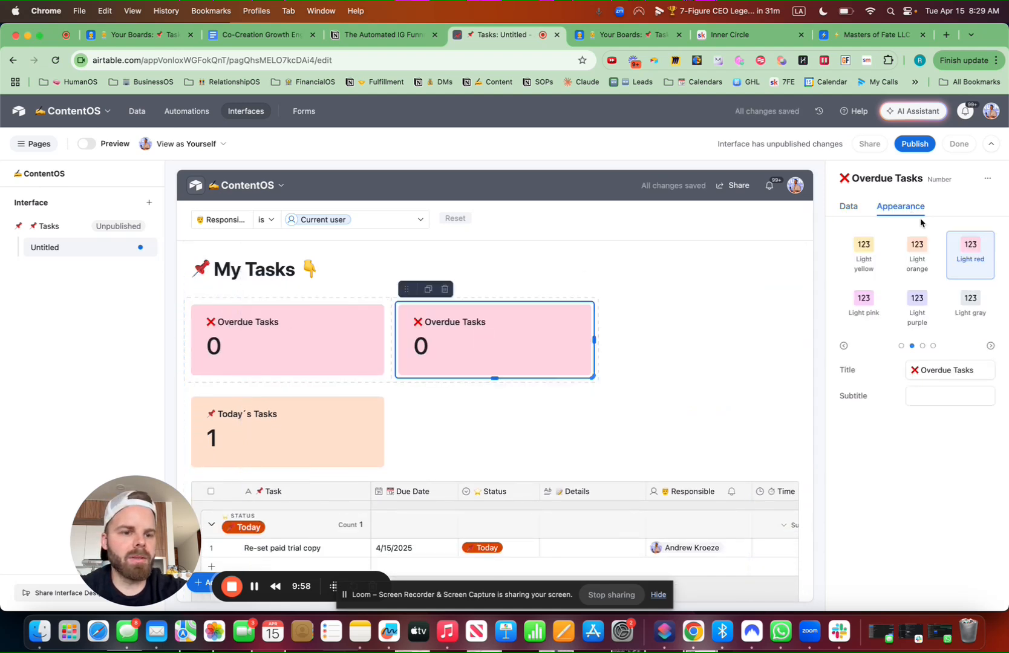
{"action": "left_click", "coordinate": [922, 345]}
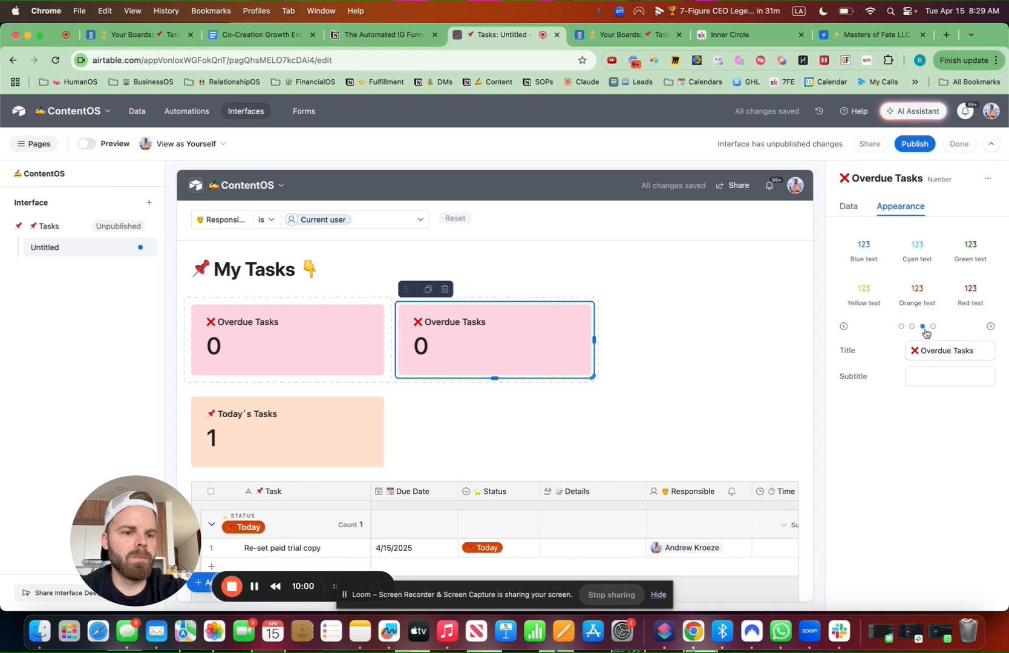
{"action": "left_click", "coordinate": [901, 326]}
{"action": "left_click", "coordinate": [971, 299]}
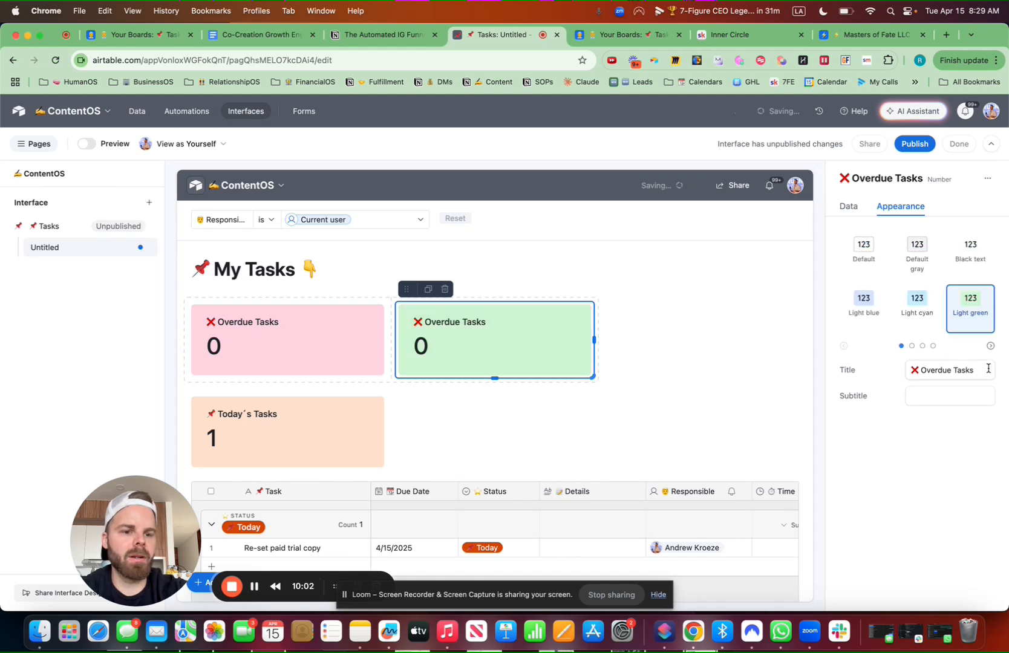
{"action": "left_click_drag", "start_coordinate": [975, 370], "coordinate": [888, 376]}
{"action": "key", "text": "ctrl+super+space"}
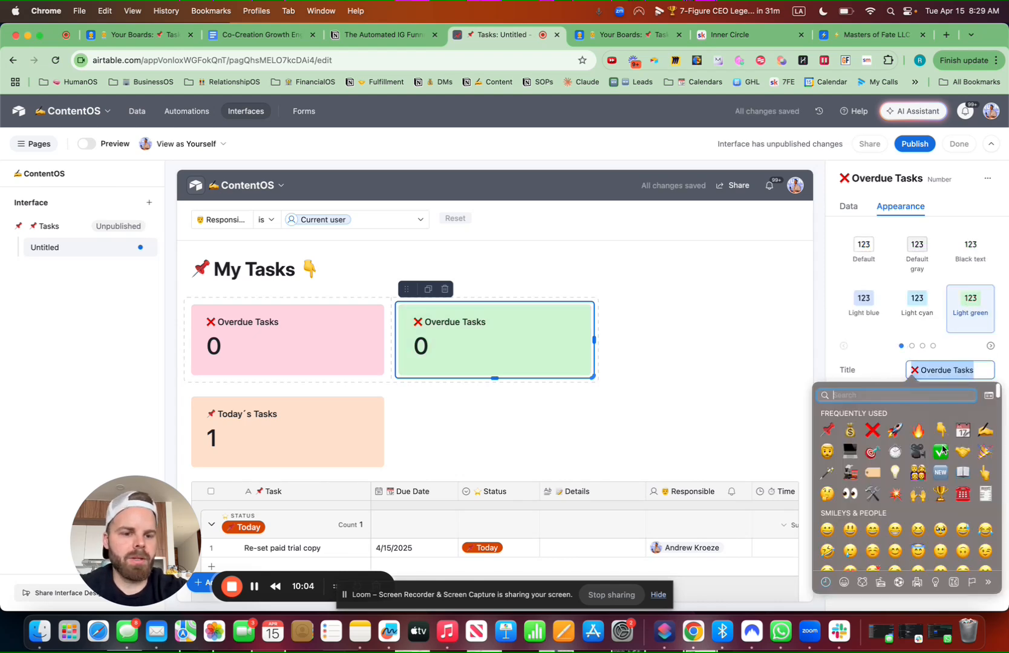
{"action": "key", "text": "Return"}
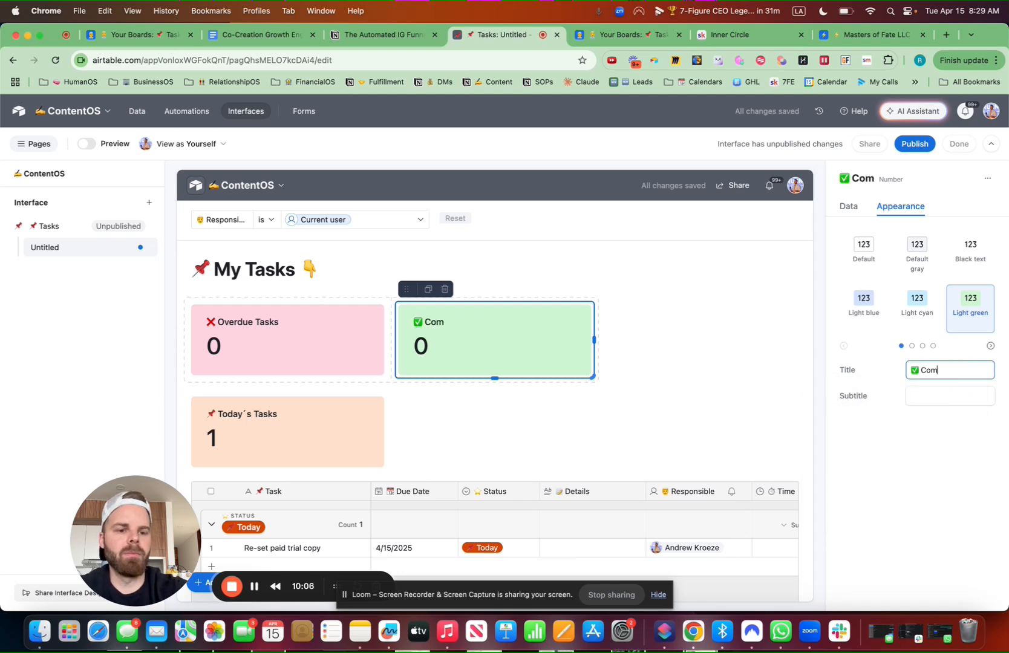
{"action": "type", "text": "Completed Tasks"}
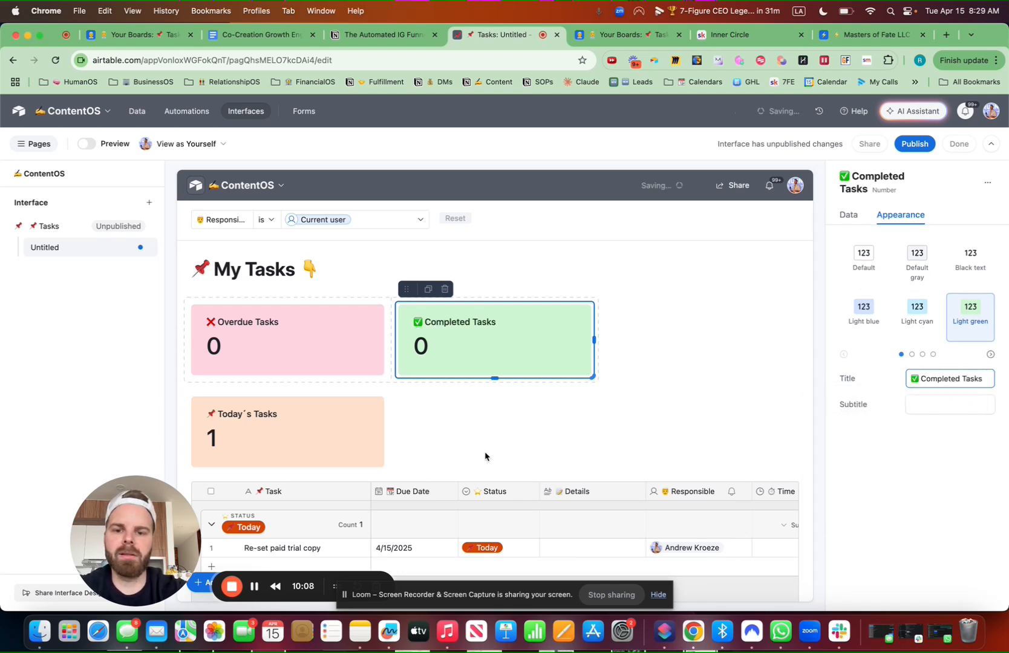
{"action": "left_click", "coordinate": [275, 430]}
{"action": "left_click_drag", "start_coordinate": [204, 378], "coordinate": [189, 336]}
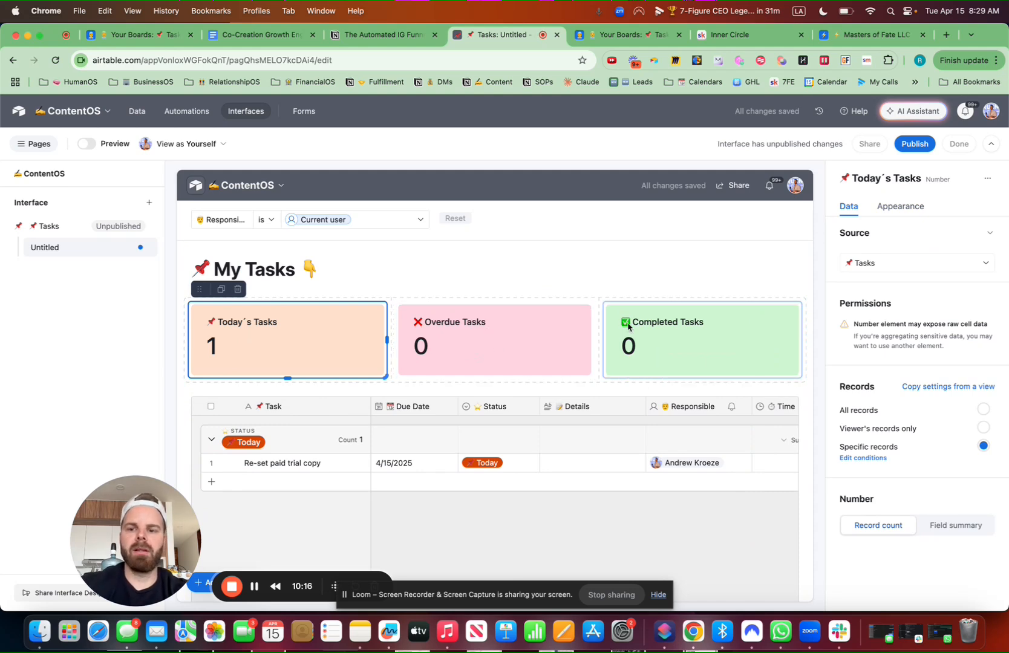
Duplicate Completed Tasks, place the copy third in the row, and color it light yellow
{"action": "left_click", "coordinate": [660, 333]}
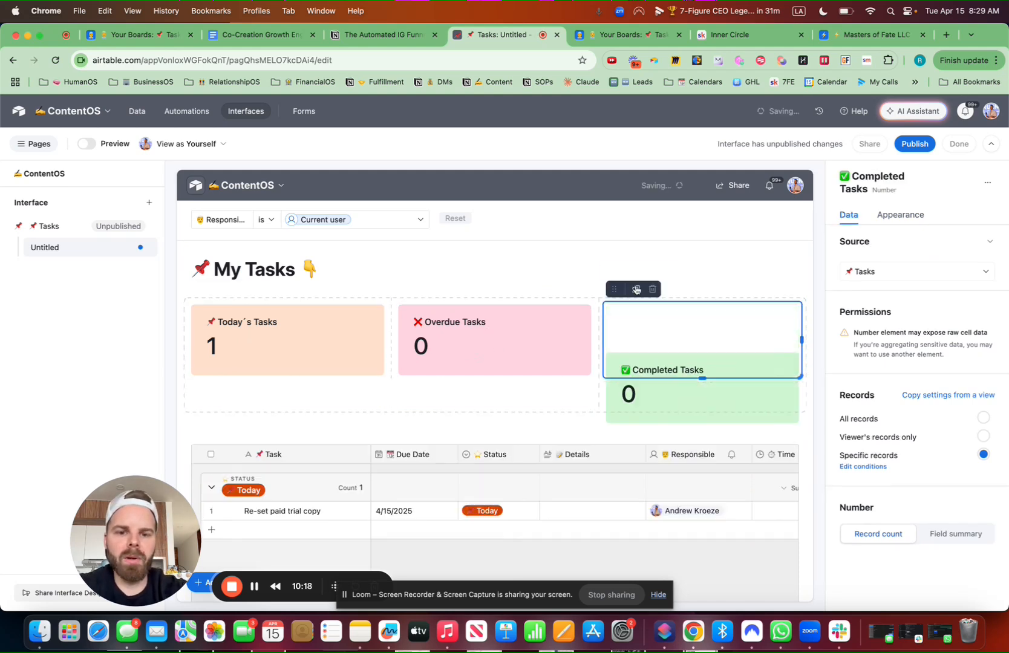
{"action": "left_click_drag", "start_coordinate": [607, 289], "coordinate": [604, 320]}
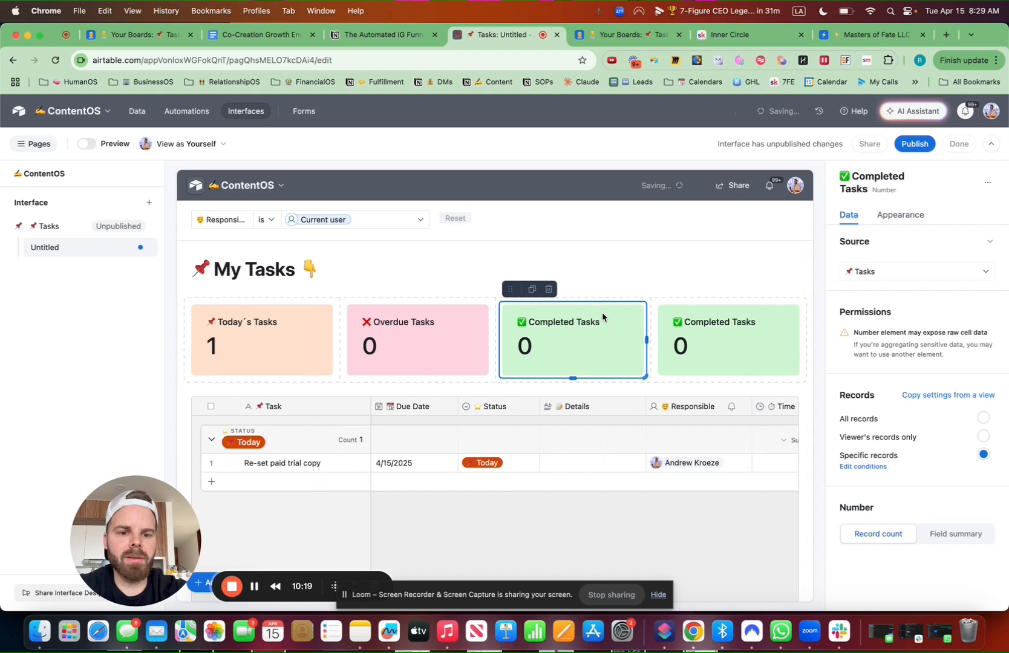
{"action": "left_click", "coordinate": [907, 216]}
{"action": "left_click", "coordinate": [912, 354]}
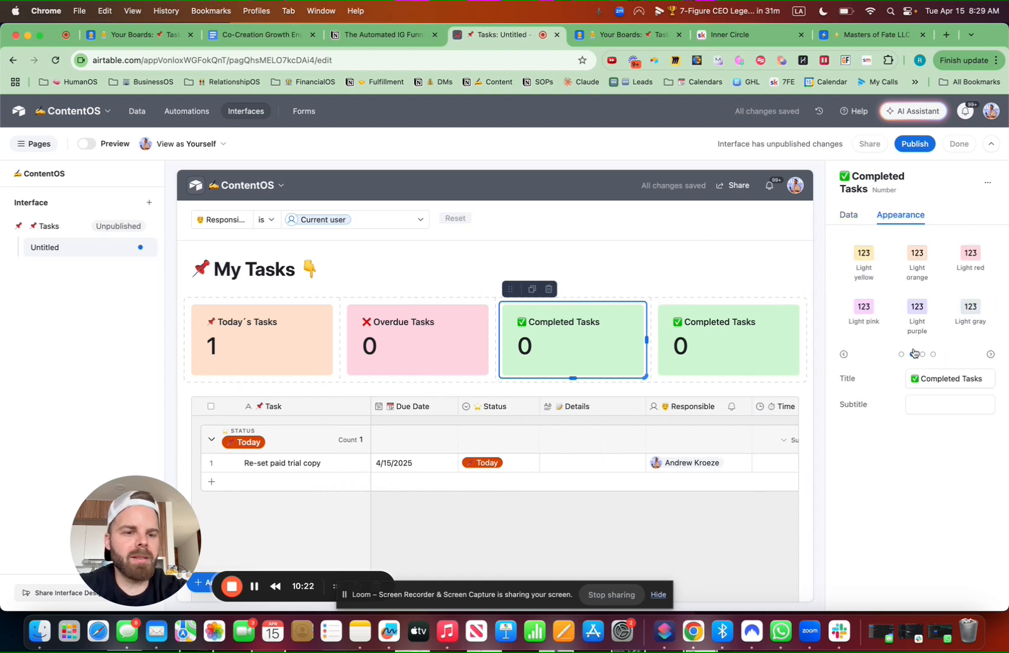
{"action": "left_click", "coordinate": [864, 261]}
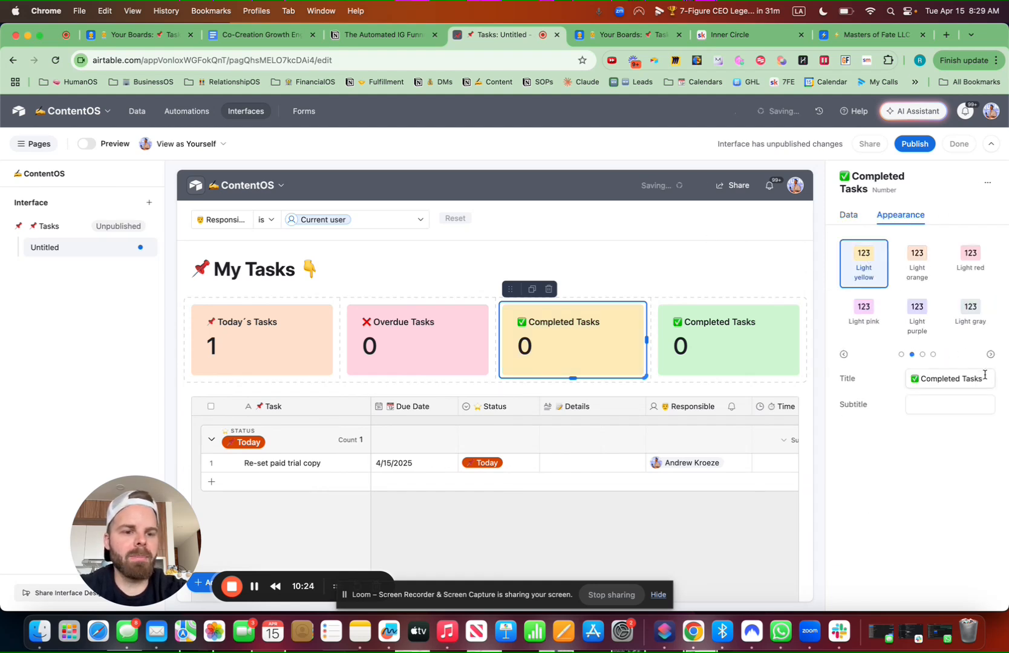
Retitle the new card '⭐ Upcoming Tasks'
{"action": "left_click_drag", "start_coordinate": [984, 375], "coordinate": [896, 376]}
{"action": "key", "text": "ctrl+super+space"}
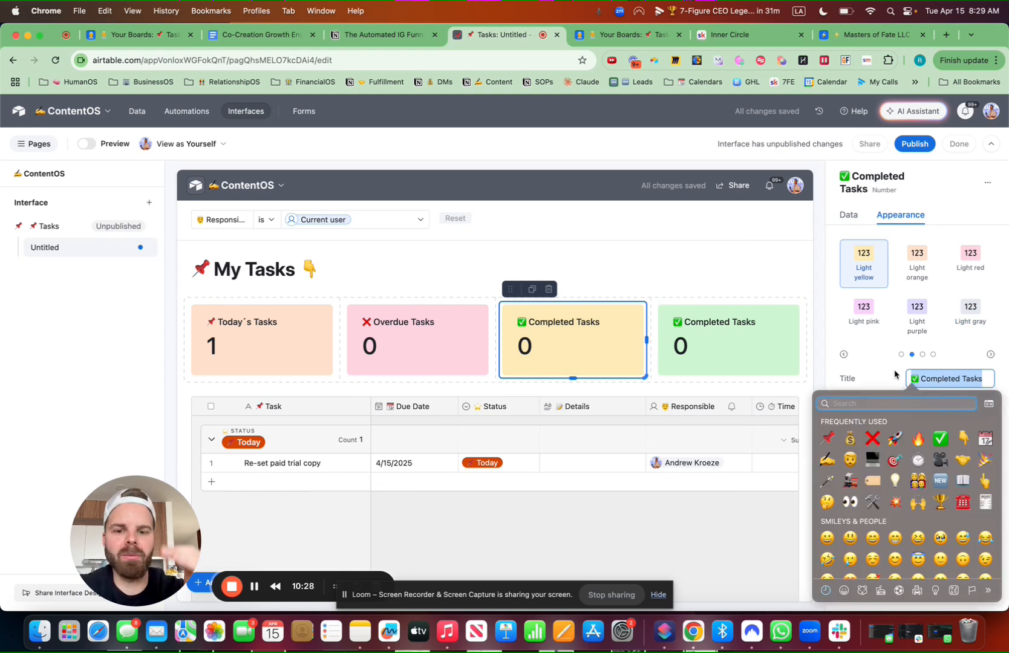
{"action": "type", "text": "star"}
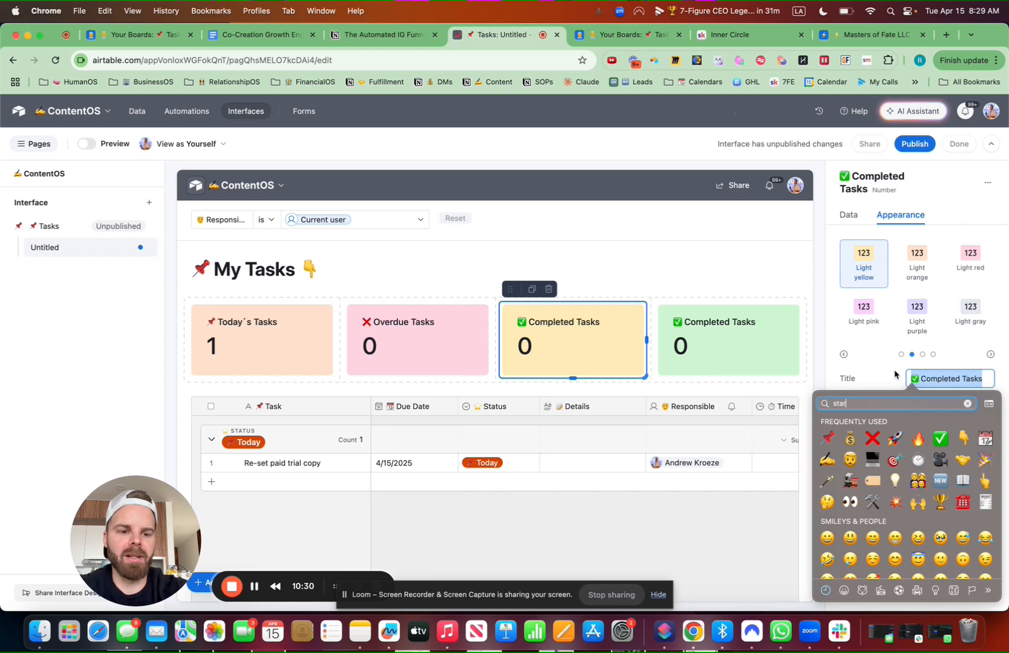
{"action": "left_click", "coordinate": [874, 424]}
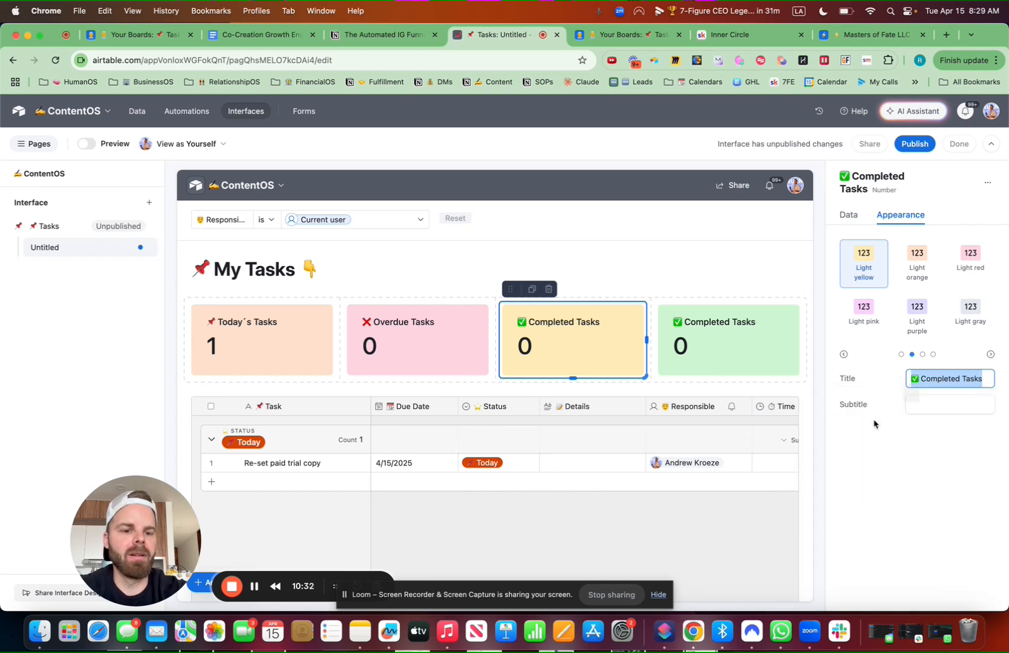
{"action": "type", "text": "Up"}
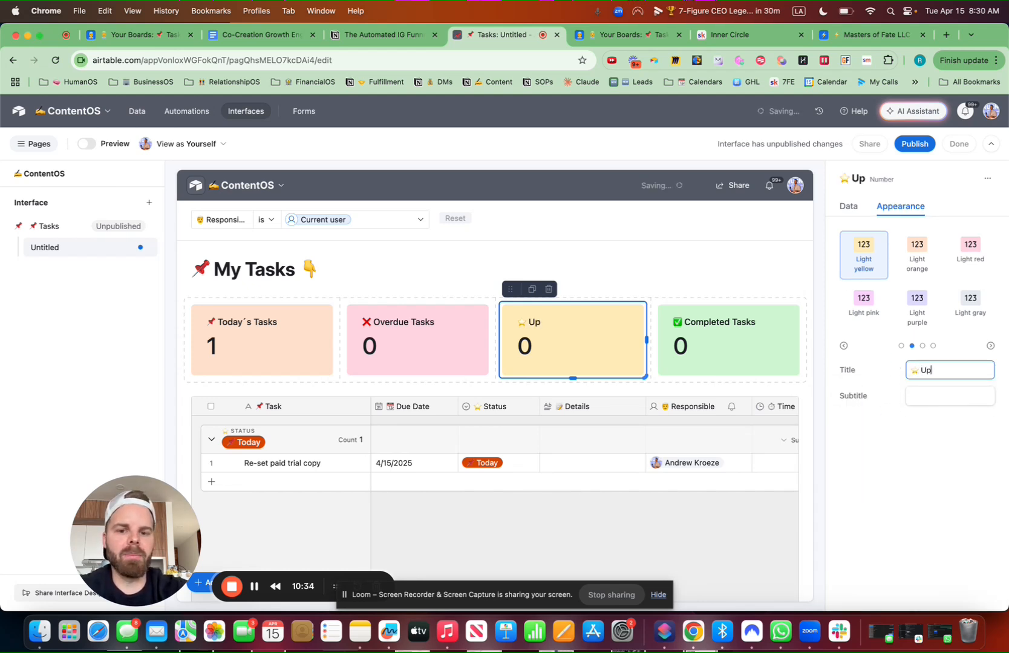
{"action": "type", "text": "coming Tasks"}
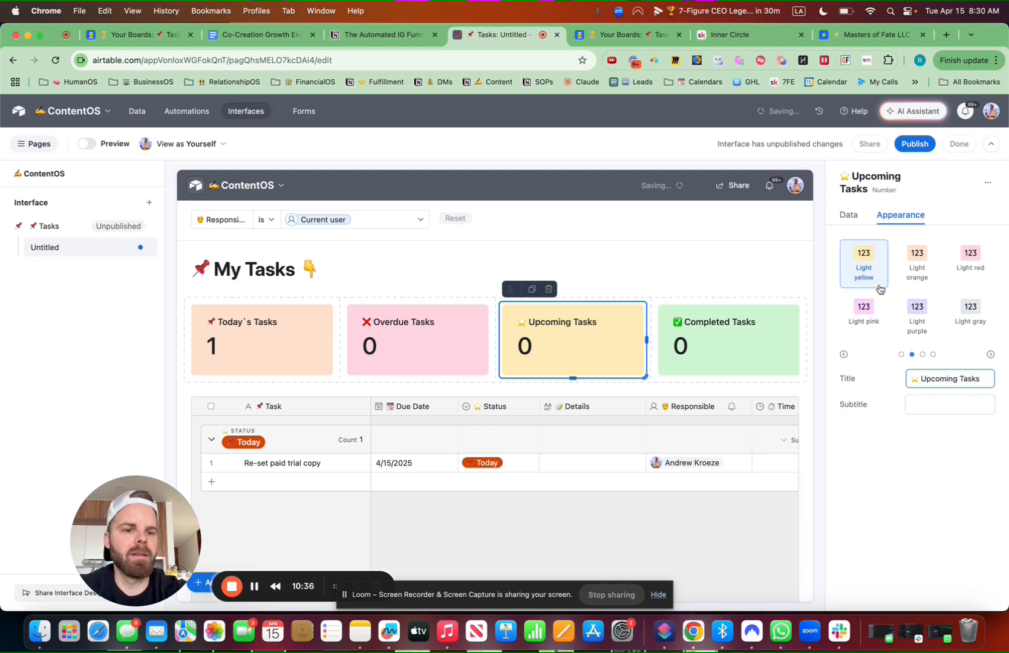
{"action": "left_click", "coordinate": [848, 216]}
Connect the Upcoming and Completed cards' conditions to the Tasks filter
{"action": "left_click", "coordinate": [863, 467]}
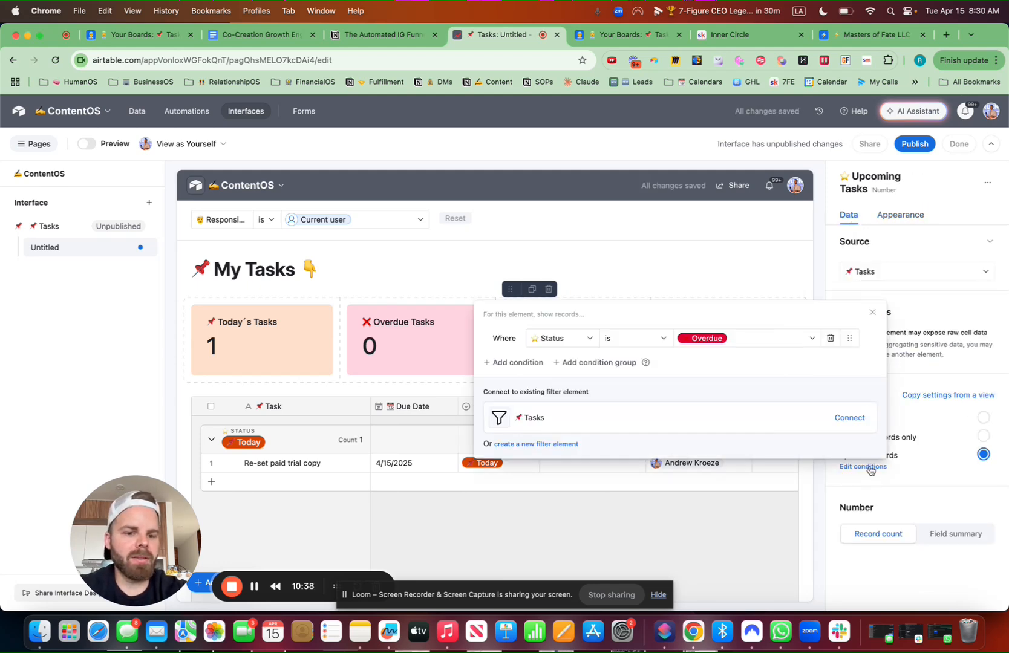
{"action": "left_click", "coordinate": [842, 417]}
{"action": "left_click", "coordinate": [731, 354]}
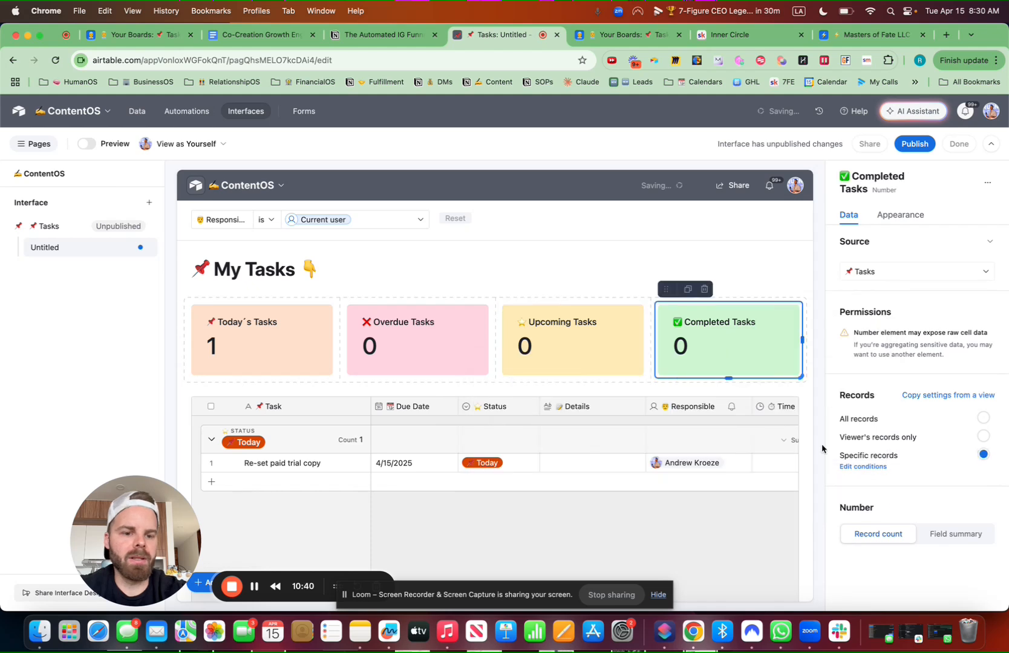
{"action": "left_click", "coordinate": [865, 467]}
{"action": "left_click", "coordinate": [844, 416]}
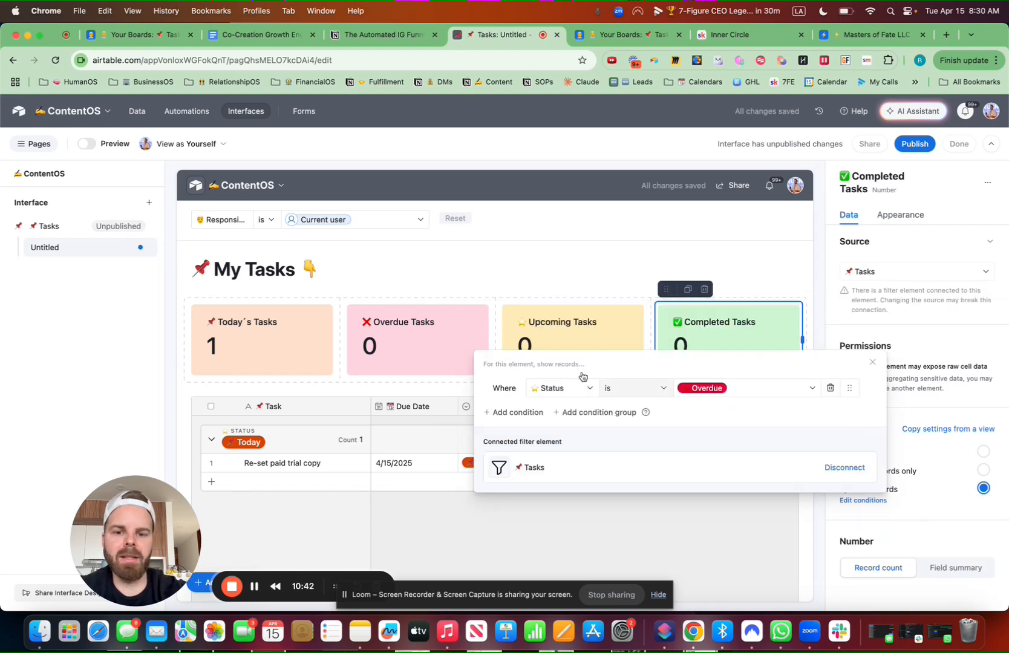
{"action": "left_click", "coordinate": [439, 328]}
Connect the Overdue and Today´s Tasks cards' conditions to the Tasks filter
{"action": "left_click", "coordinate": [440, 328]}
{"action": "left_click", "coordinate": [876, 461]}
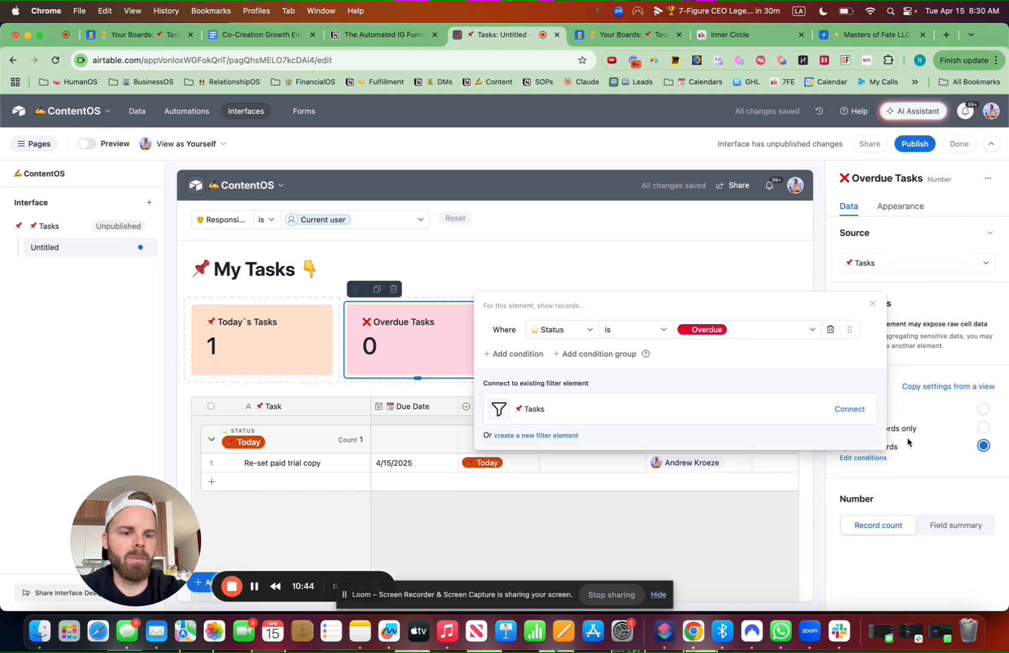
{"action": "left_click", "coordinate": [850, 410]}
{"action": "left_click", "coordinate": [266, 338]}
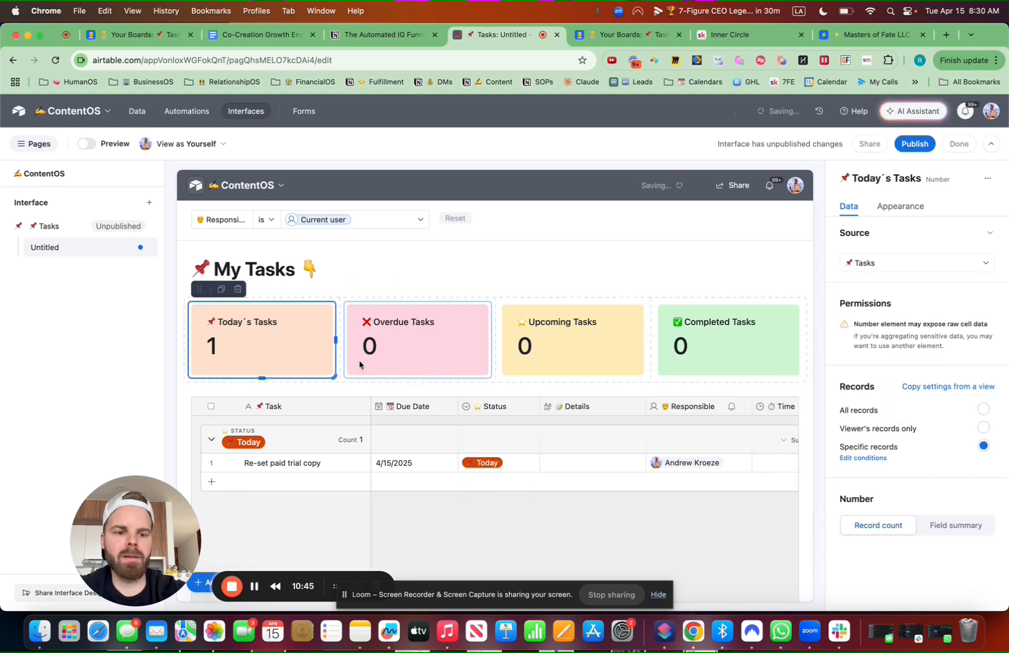
{"action": "left_click", "coordinate": [865, 459]}
{"action": "left_click", "coordinate": [847, 410]}
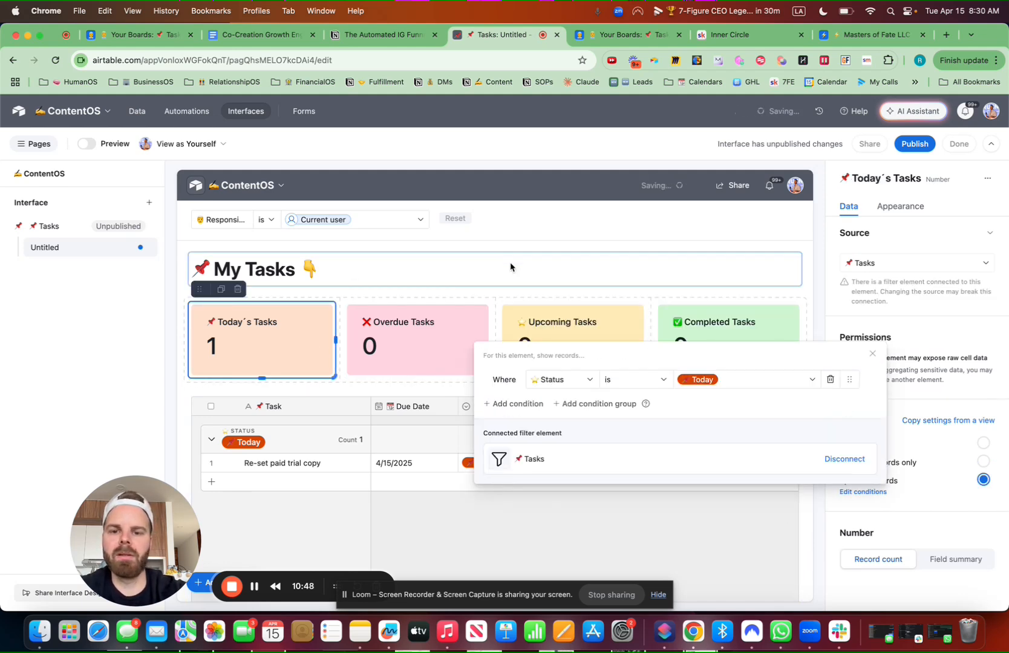
{"action": "left_click", "coordinate": [504, 285]}
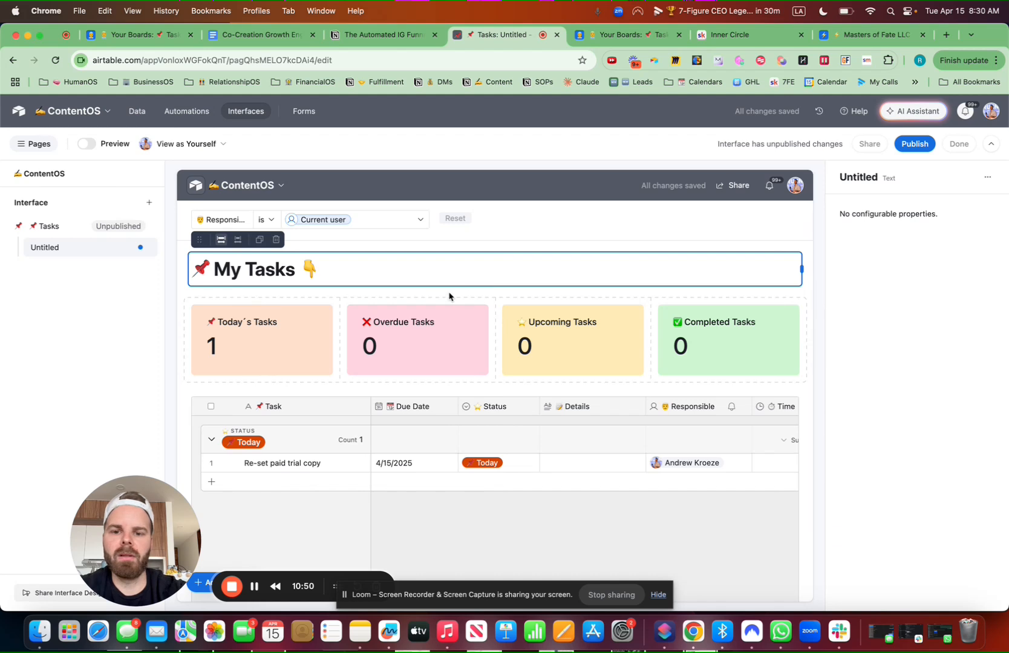
In the page filter, add a Task condition at the top and a third condition on Status
{"action": "left_click", "coordinate": [252, 290]}
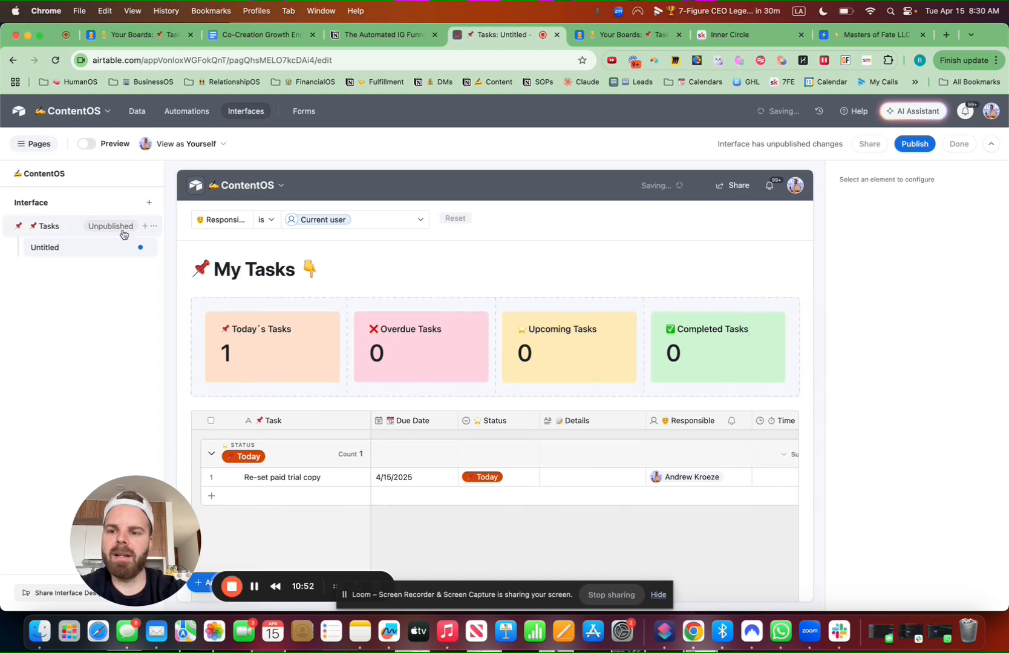
{"action": "left_click", "coordinate": [144, 246]}
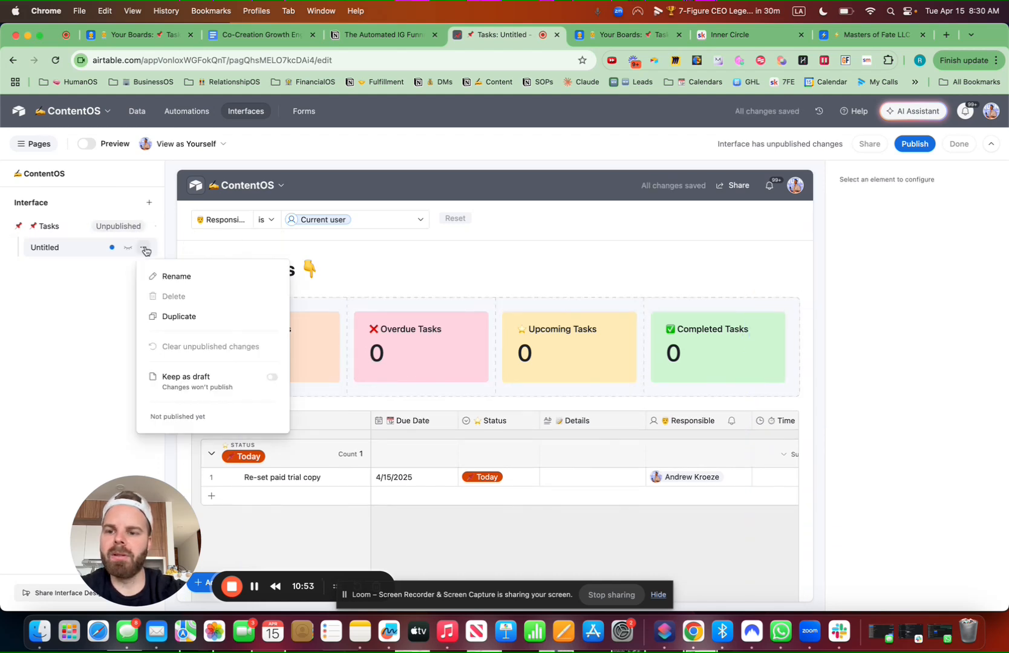
{"action": "left_click", "coordinate": [344, 232]}
{"action": "left_click", "coordinate": [925, 516]}
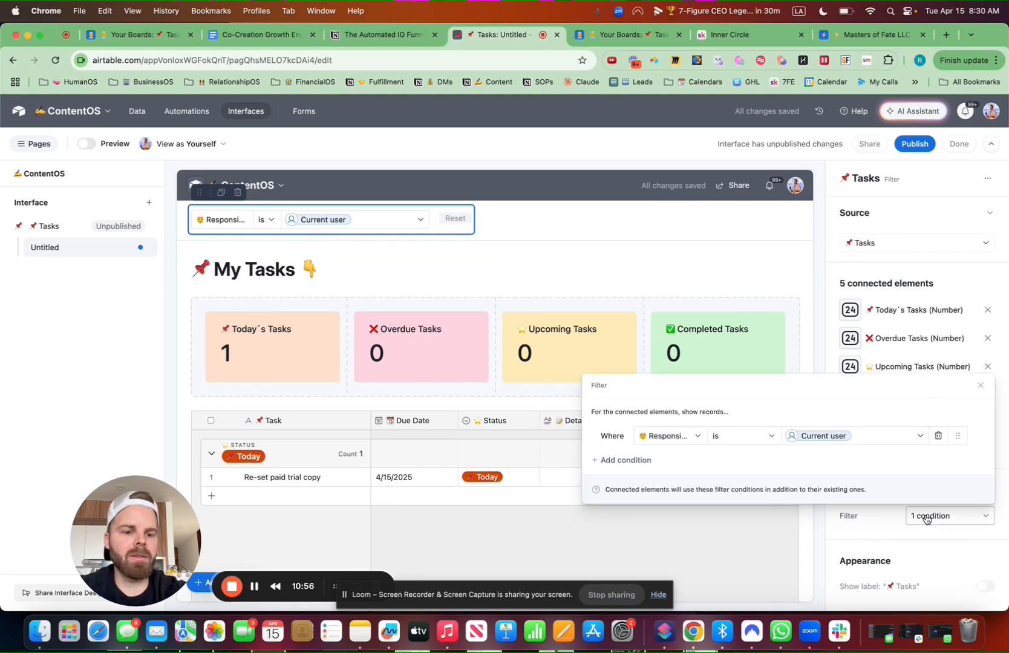
{"action": "left_click", "coordinate": [630, 461]}
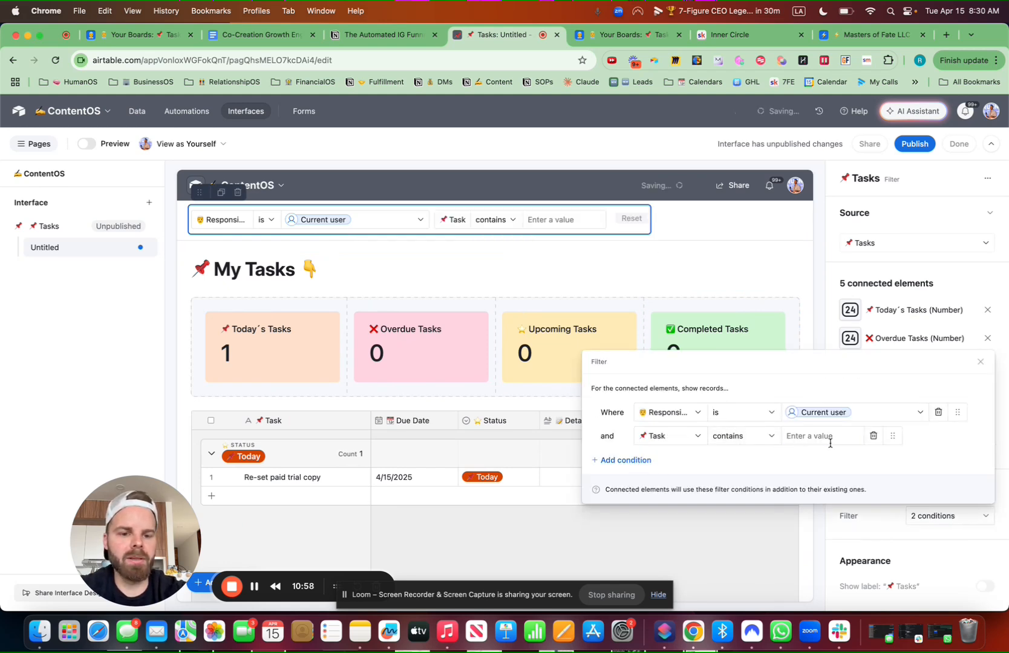
{"action": "left_click_drag", "start_coordinate": [893, 435], "coordinate": [890, 414]}
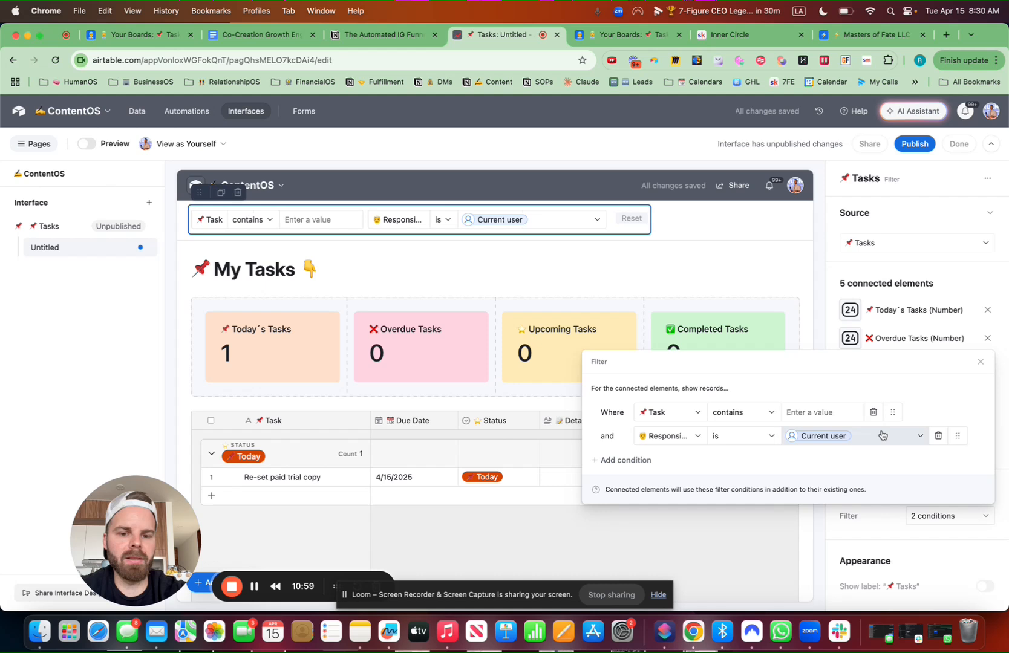
{"action": "left_click", "coordinate": [637, 462]}
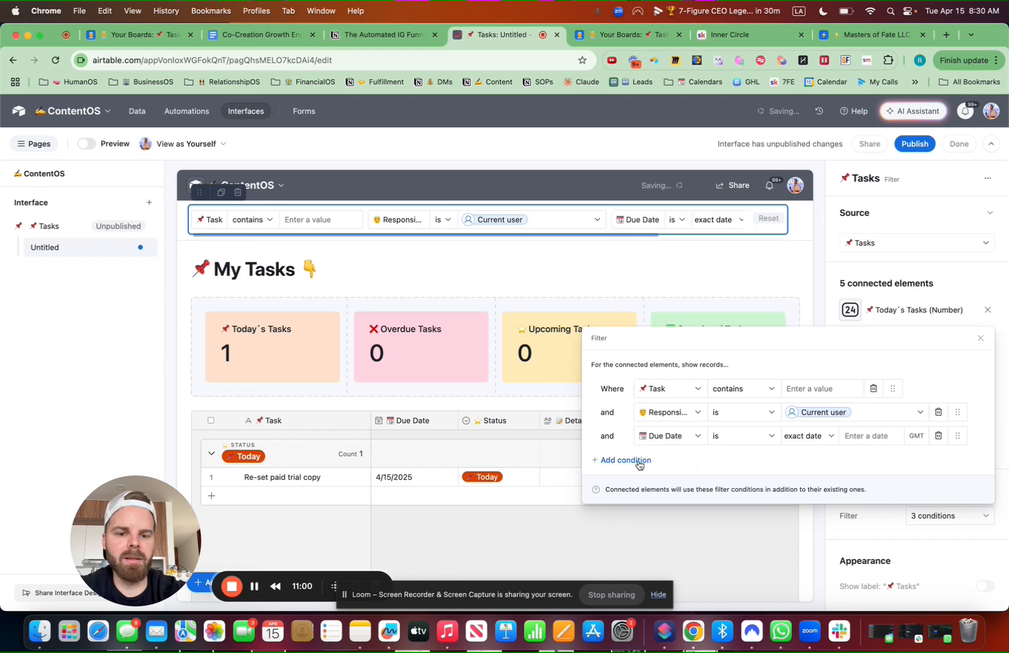
{"action": "left_click", "coordinate": [676, 437]}
{"action": "left_click", "coordinate": [679, 523]}
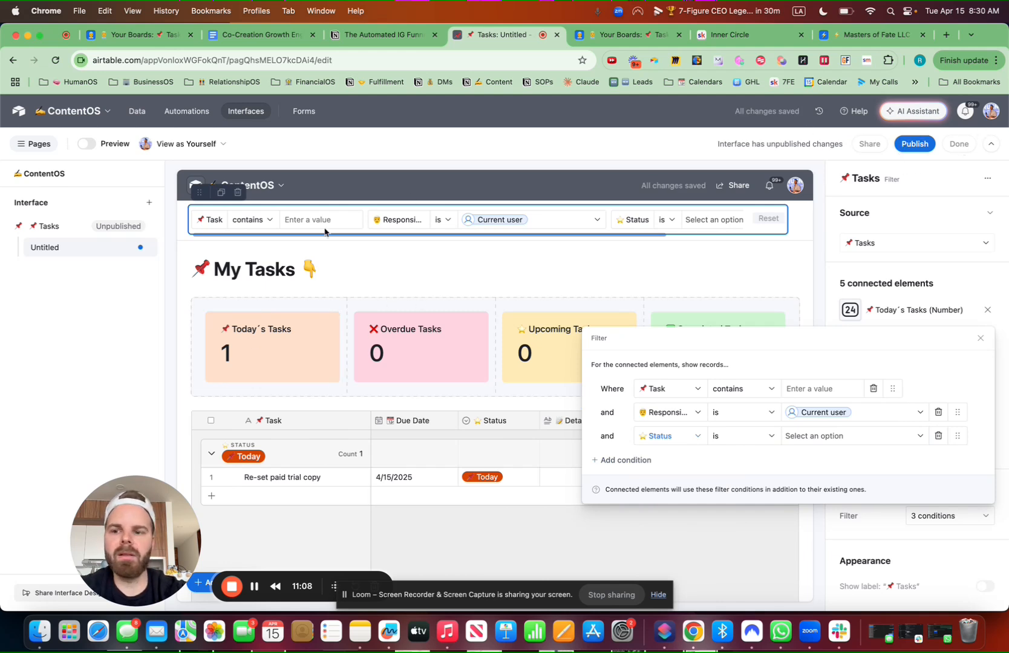
{"action": "left_click", "coordinate": [147, 248]}
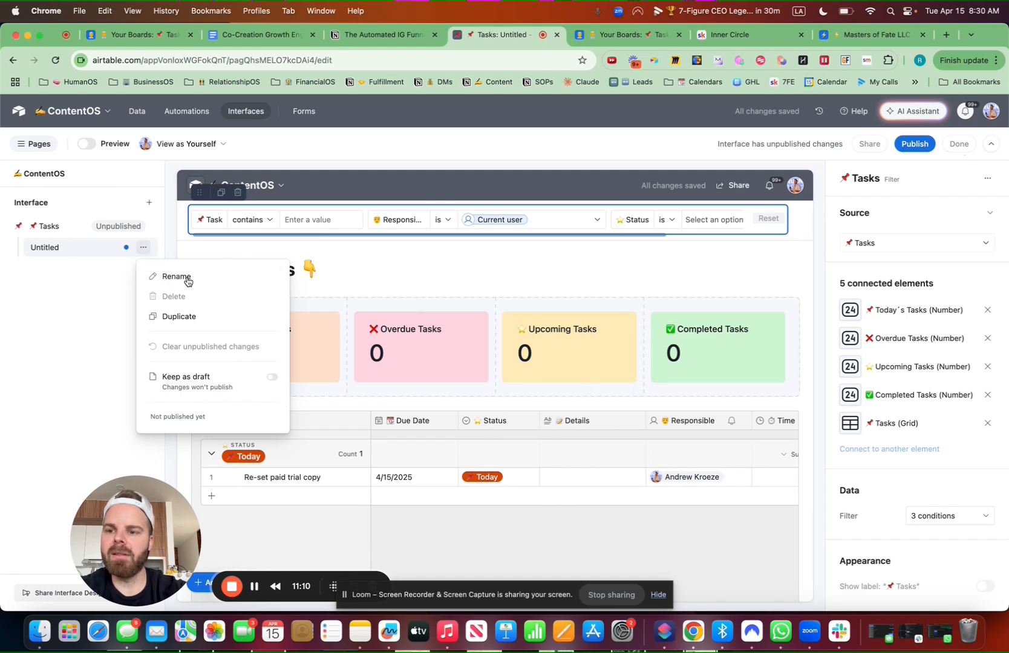
Rename the Untitled page to '📌 My Tasks'
{"action": "left_click", "coordinate": [187, 275]}
{"action": "key", "text": "ctrl+super+space"}
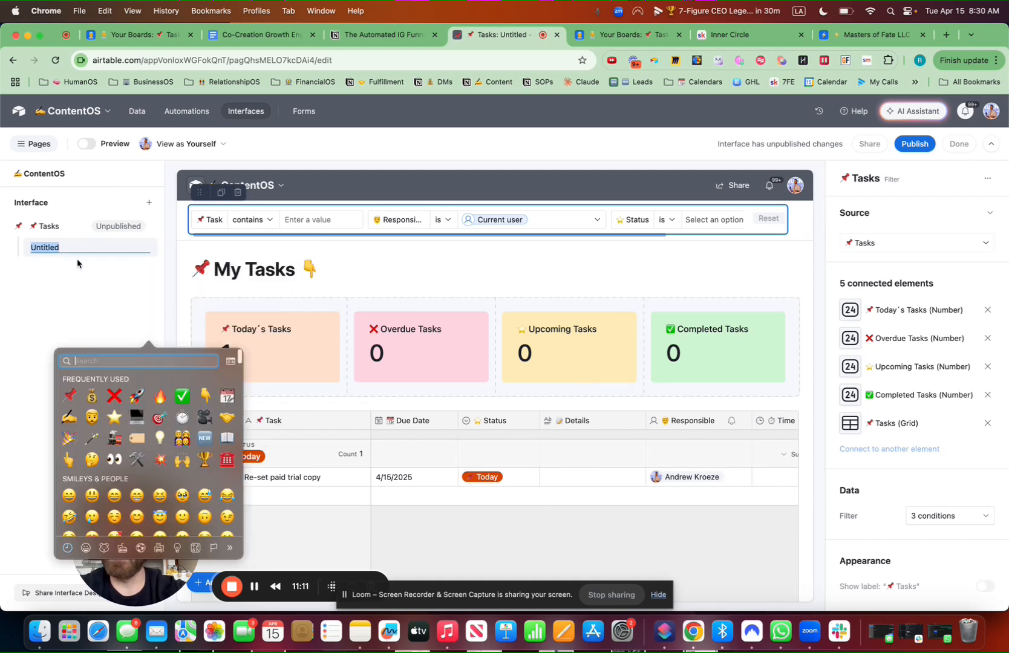
{"action": "left_click", "coordinate": [70, 396]}
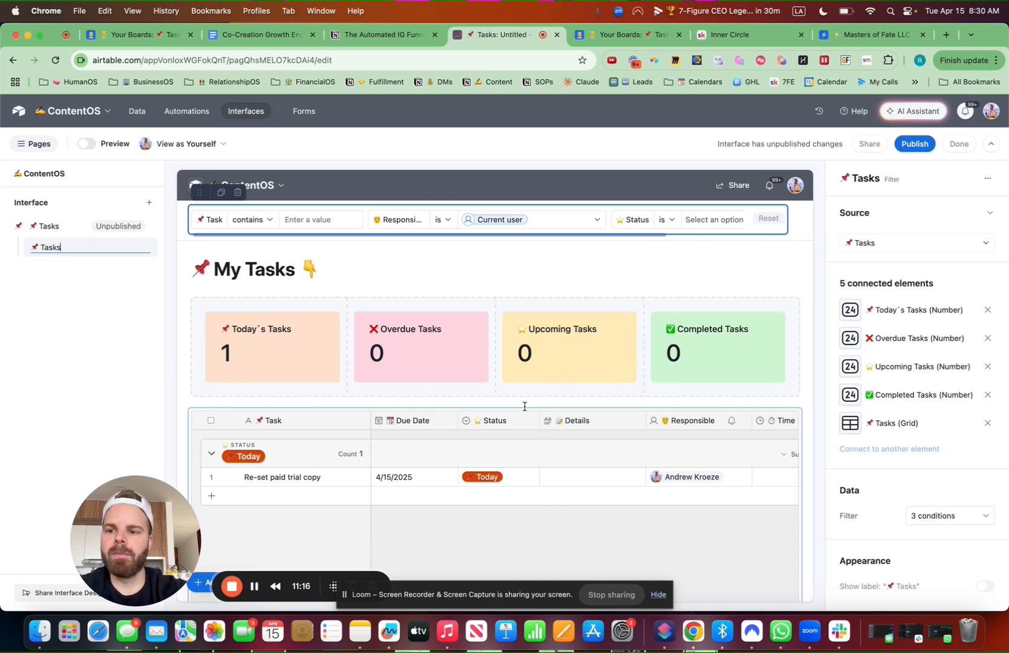
{"action": "type", "text": "My"}
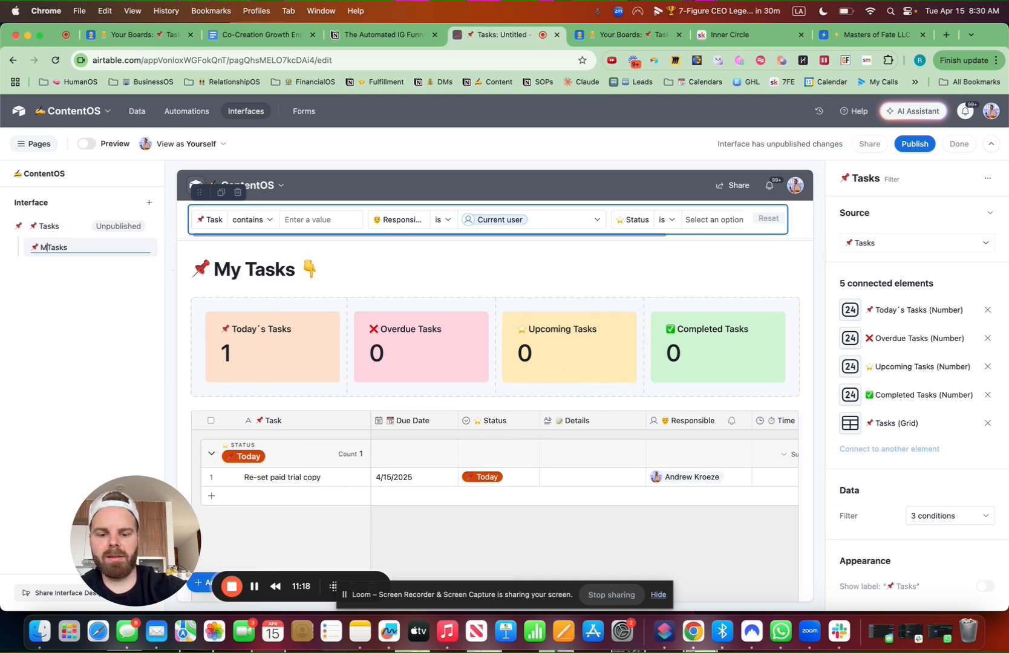
Publish the Tasks interface, skipping the invite-users prompt
{"action": "left_click", "coordinate": [919, 144]}
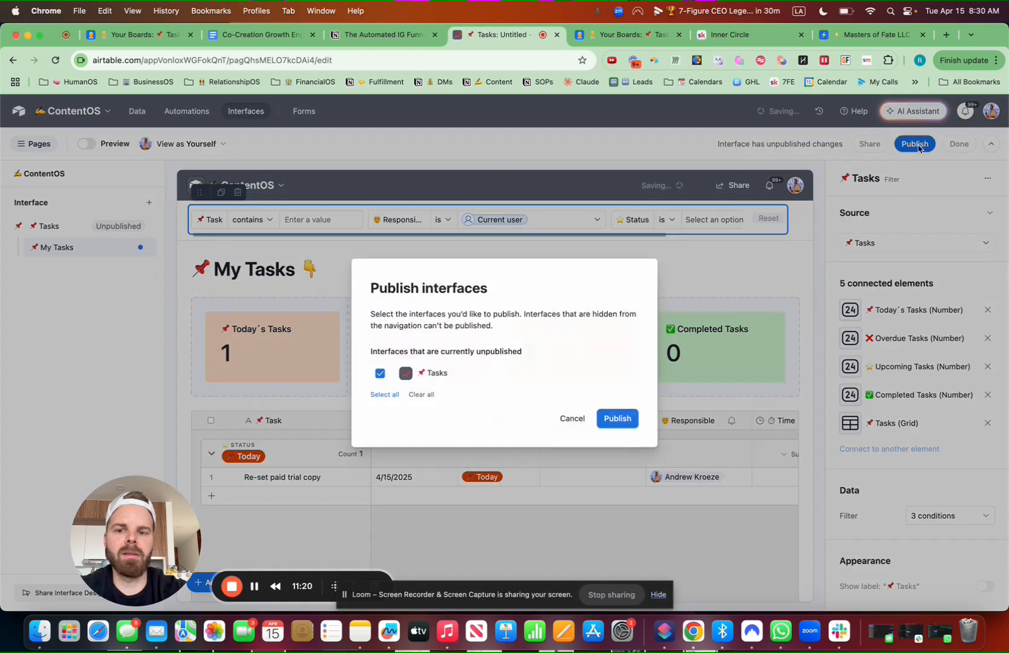
{"action": "left_click", "coordinate": [620, 422]}
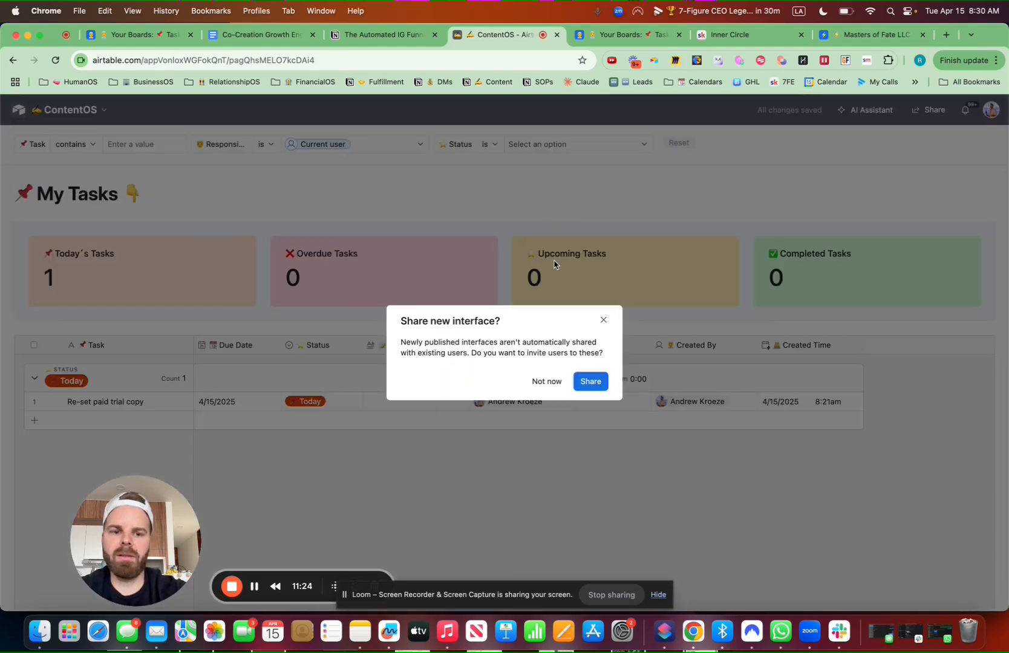
{"action": "left_click", "coordinate": [603, 321]}
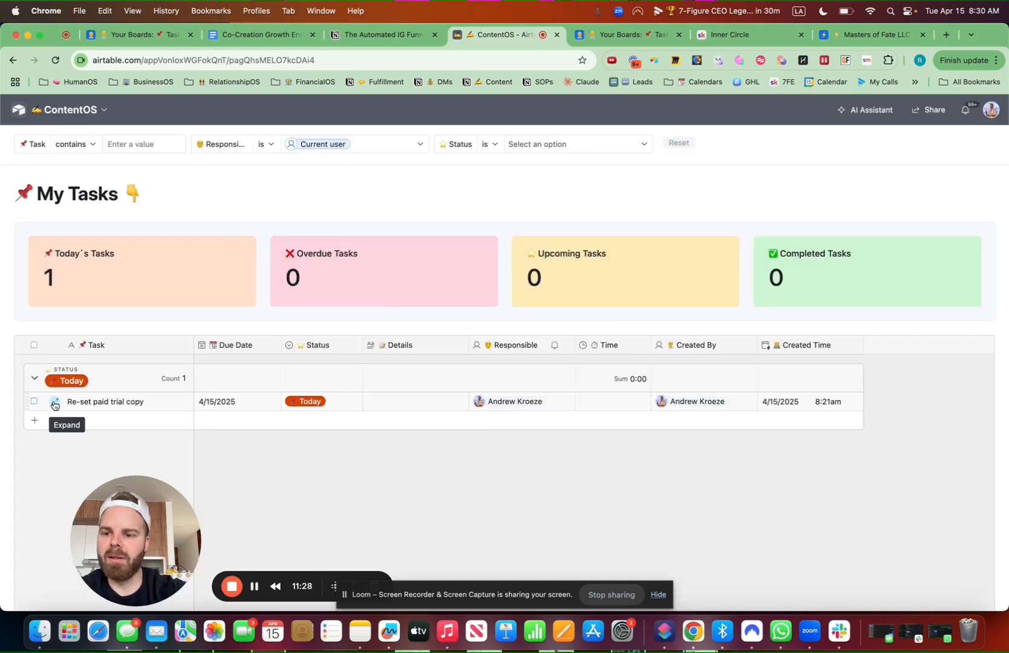
Add a new task under Today named 'Send Stripe Link' to a teammate
{"action": "left_click", "coordinate": [55, 405]}
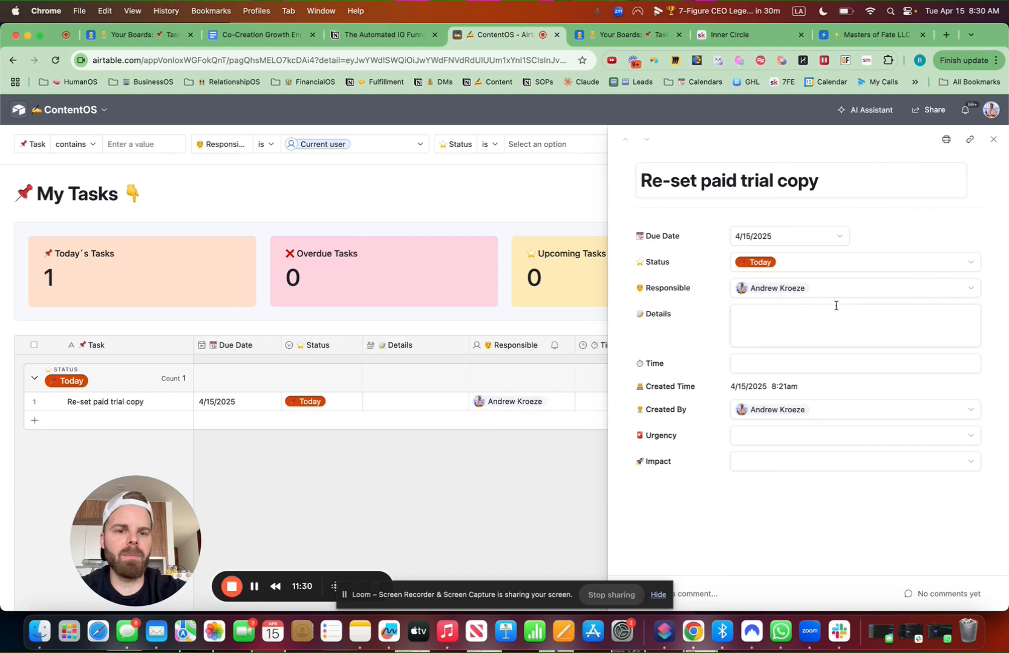
{"action": "left_click", "coordinate": [993, 139]}
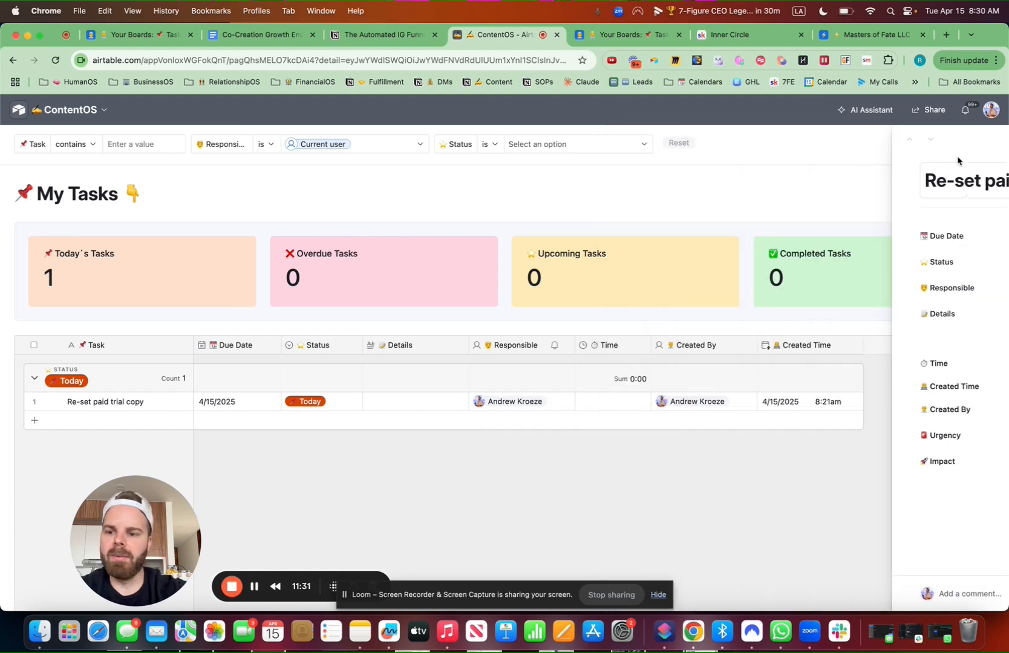
{"action": "left_click", "coordinate": [36, 422]}
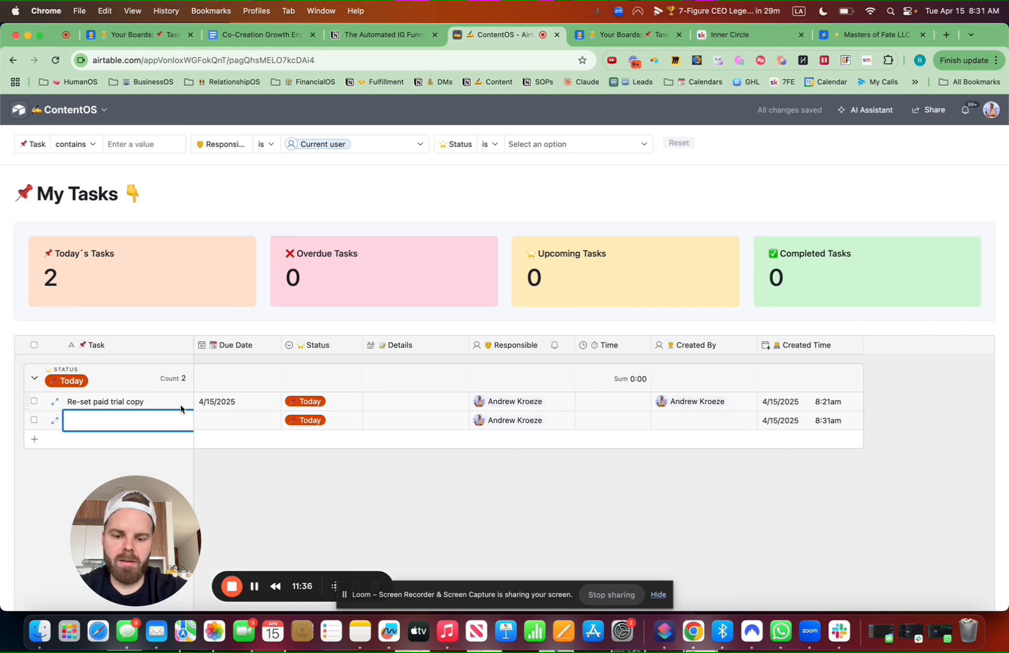
{"action": "type", "text": "S"}
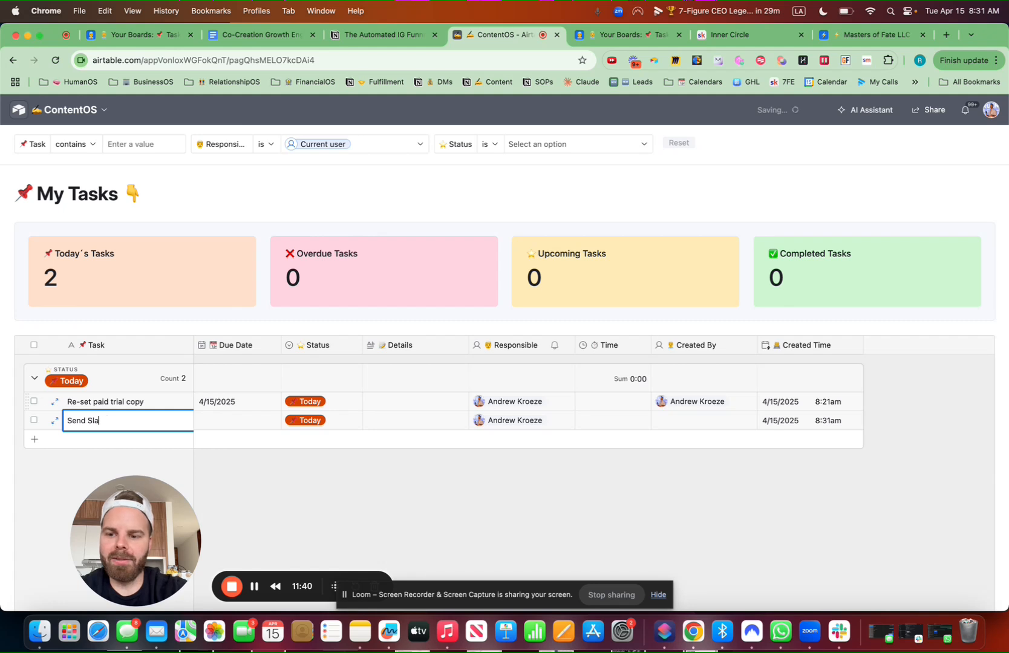
{"action": "type", "text": "end S"}
{"action": "key", "text": "BackSpace"}
{"action": "type", "text": "t"}
{"action": "type", "text": "tripe Link to Ja"}
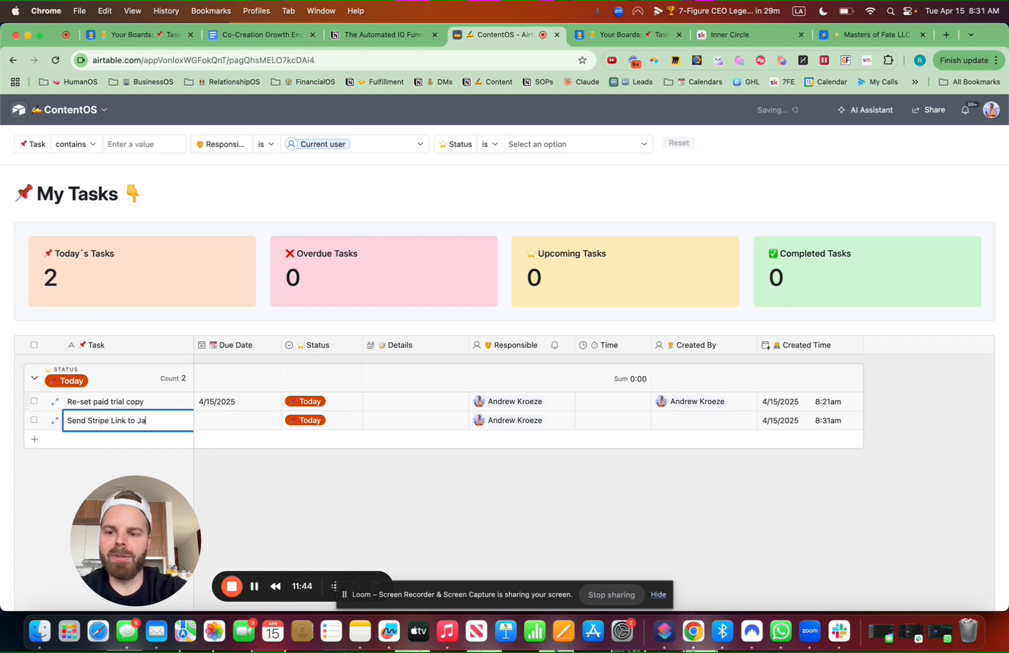
{"action": "type", "text": "red"}
Assign the task to another teammate with a due date of 4/16/2025
{"action": "double_click", "coordinate": [540, 419]}
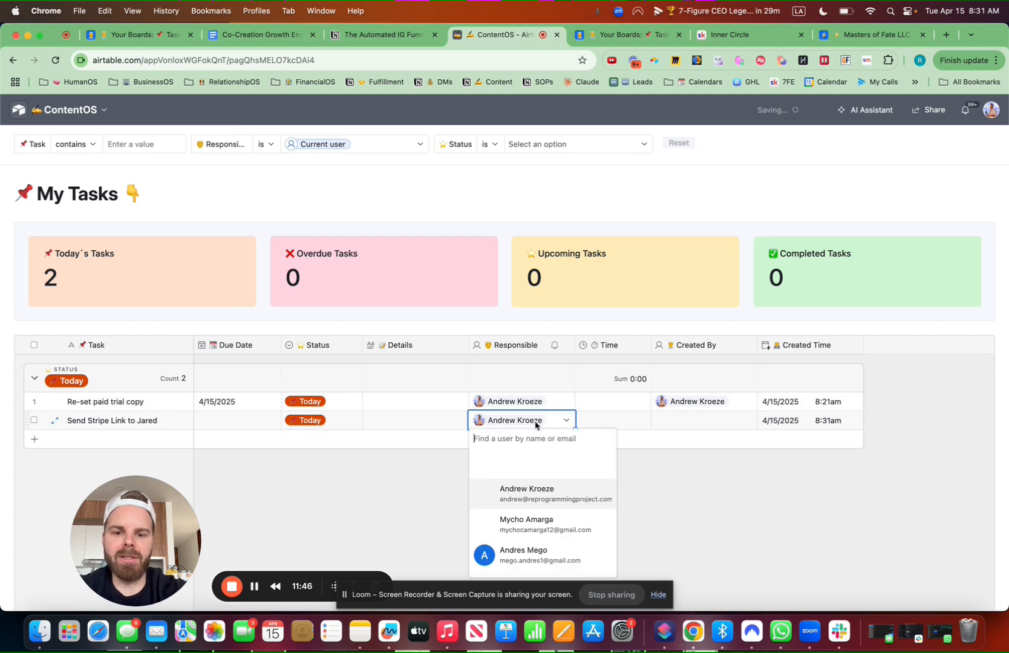
{"action": "left_click", "coordinate": [538, 526]}
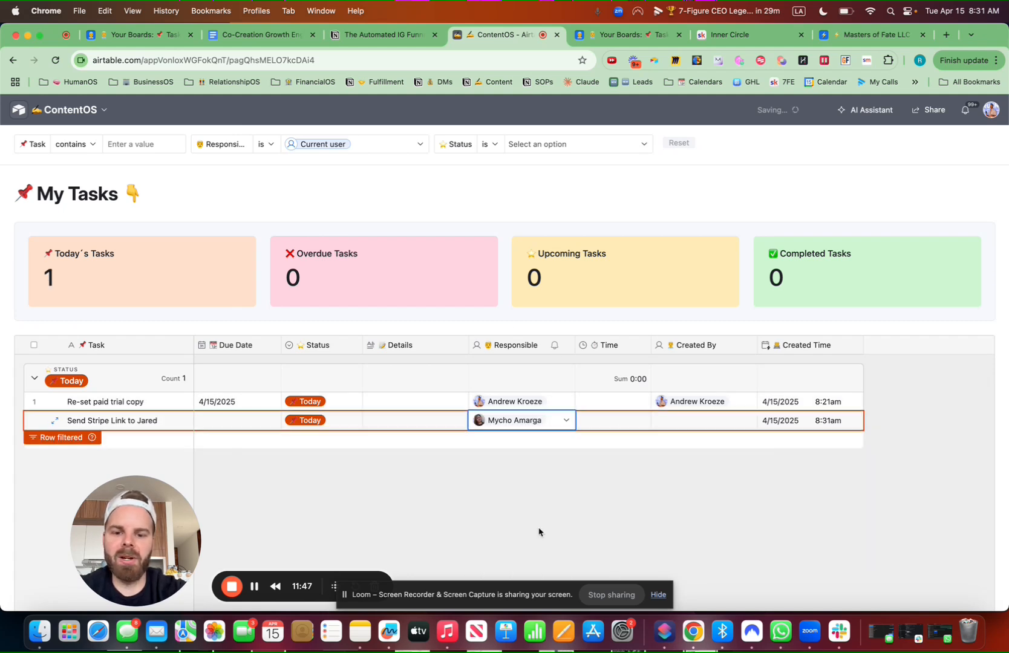
{"action": "double_click", "coordinate": [223, 413]}
{"action": "left_click", "coordinate": [269, 501]}
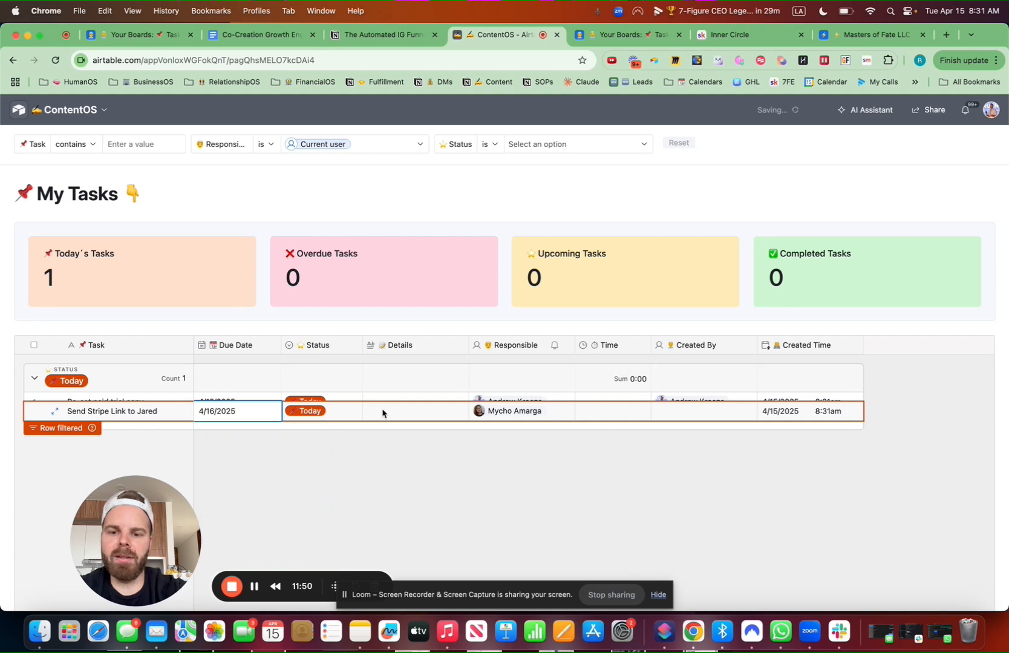
Give the task a time of 10 and set its Status to Upcoming
{"action": "left_click", "coordinate": [403, 410]}
{"action": "left_click", "coordinate": [403, 410]}
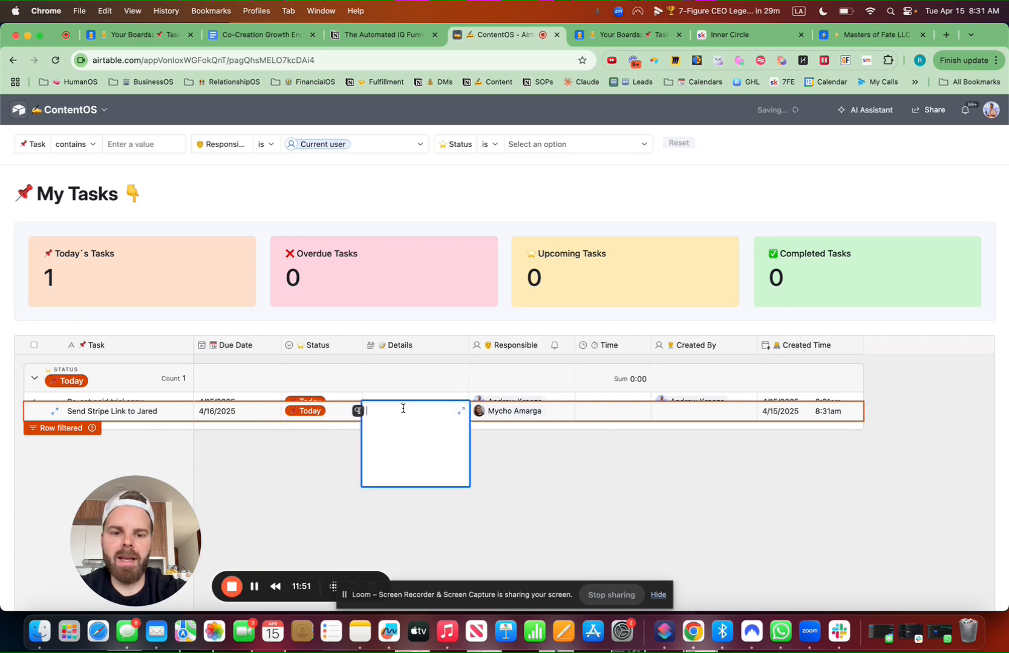
{"action": "double_click", "coordinate": [608, 417]}
{"action": "type", "text": "10"}
{"action": "left_click", "coordinate": [448, 475]}
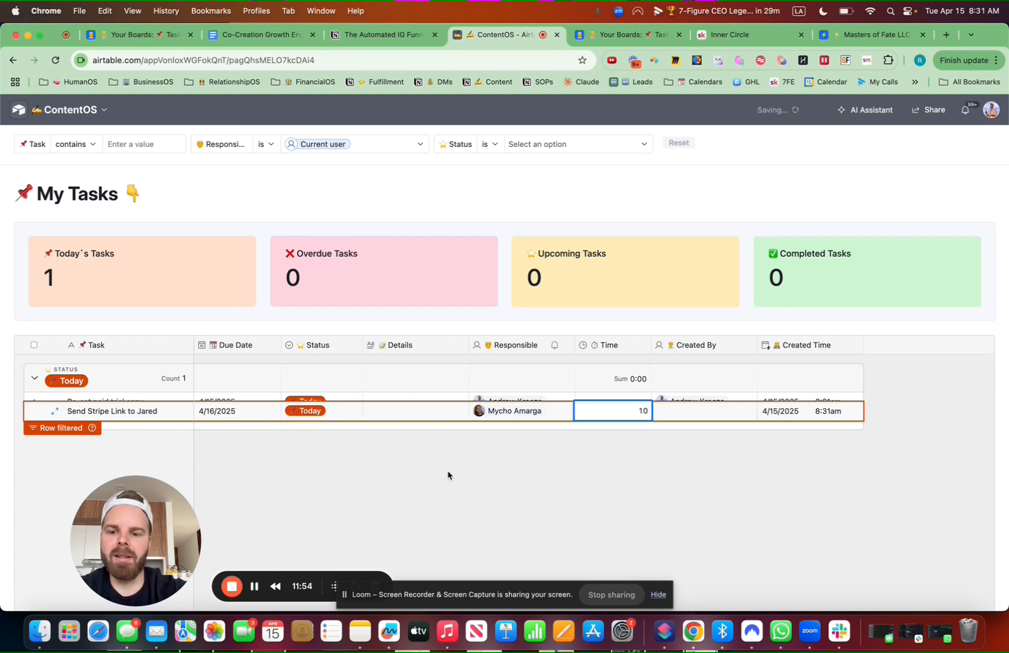
{"action": "left_click", "coordinate": [327, 411]}
{"action": "left_click", "coordinate": [327, 411]}
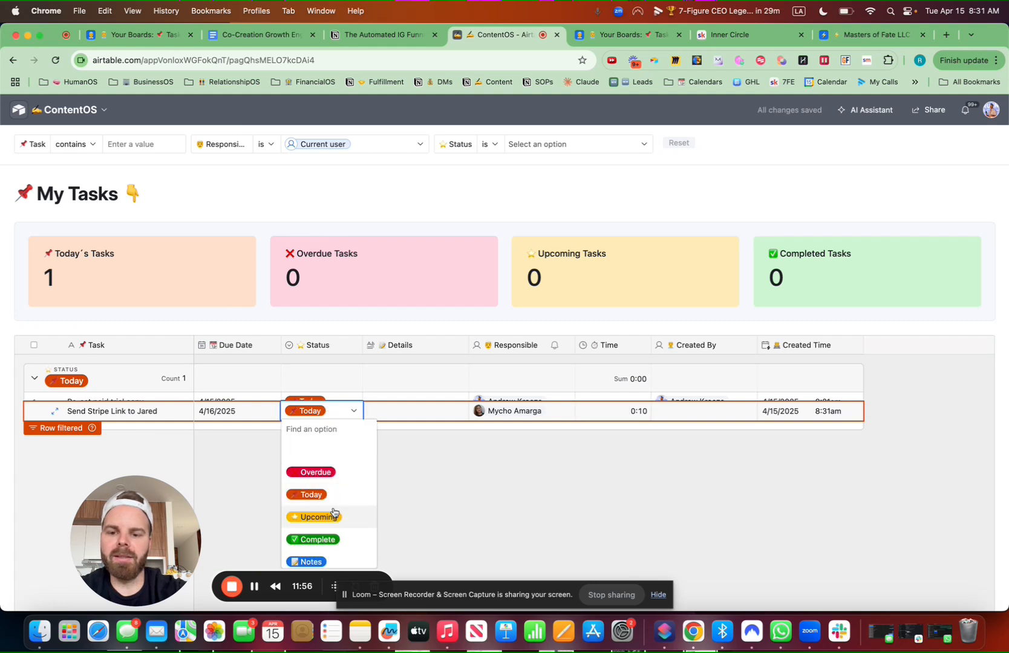
{"action": "left_click", "coordinate": [334, 515]}
Filter Responsible to that teammate to confirm the task, then return to the ContentOS Tasks data
{"action": "left_click", "coordinate": [345, 145]}
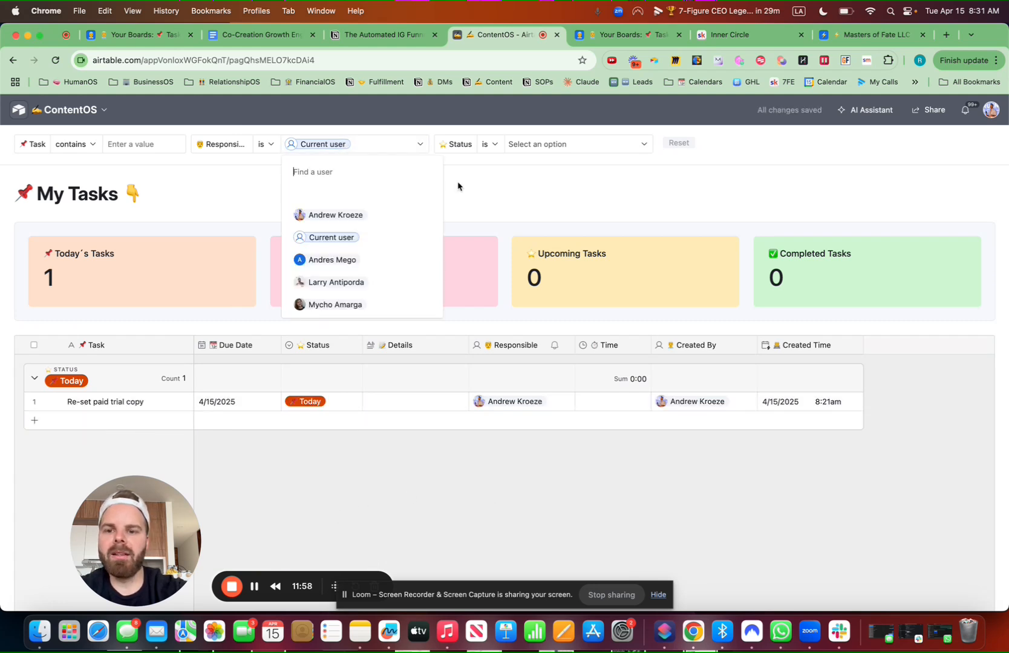
{"action": "type", "text": "n"}
{"action": "key", "text": "BackSpace"}
{"action": "type", "text": "my"}
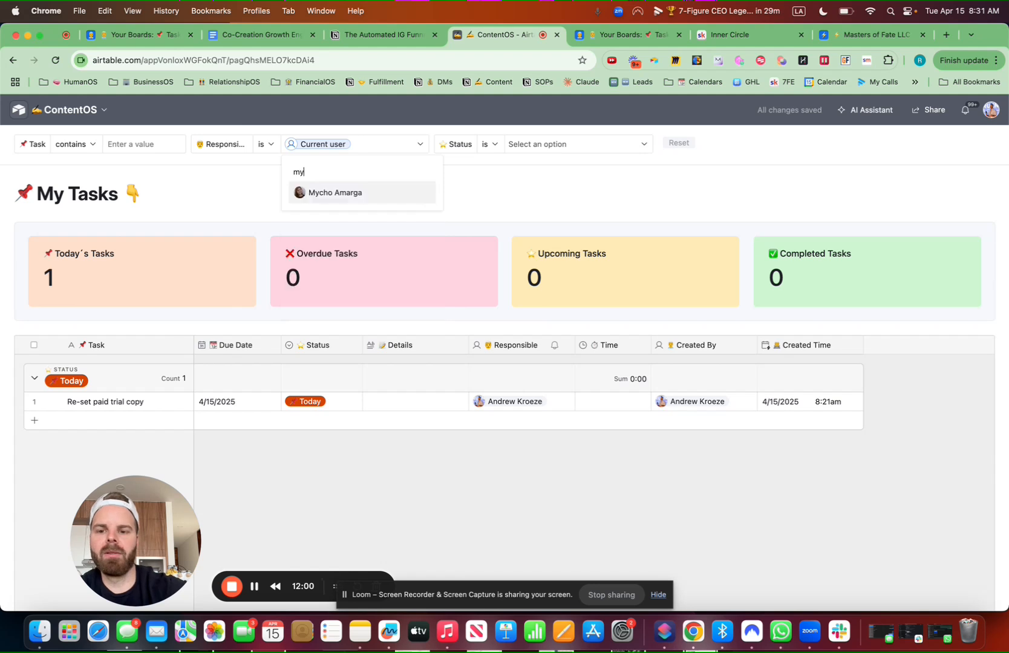
{"action": "left_click", "coordinate": [346, 192]}
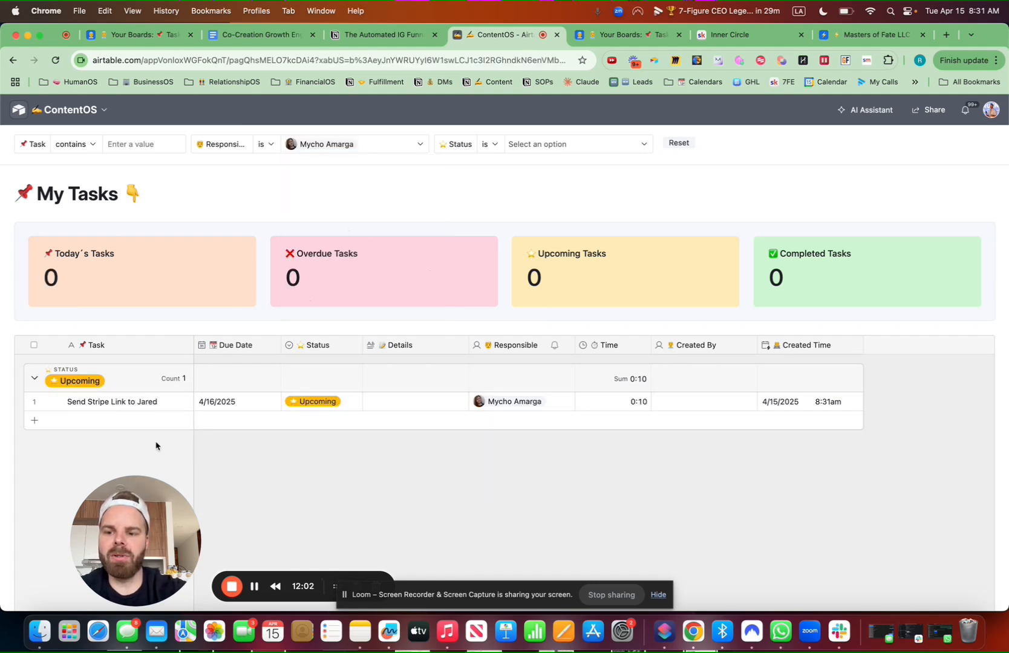
{"action": "left_click", "coordinate": [85, 111]}
{"action": "left_click", "coordinate": [72, 158]}
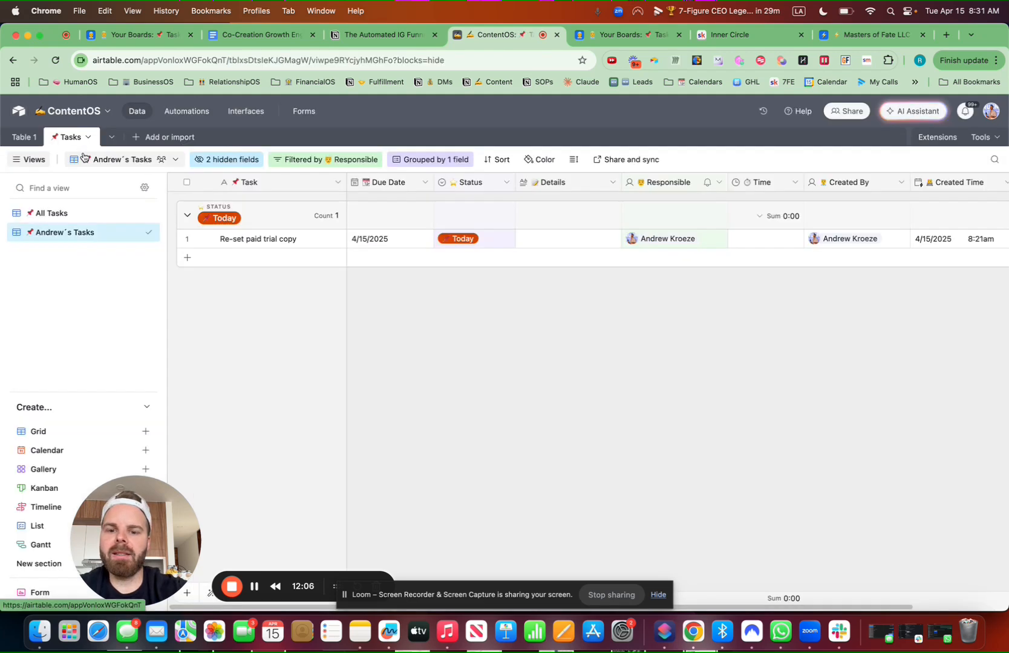
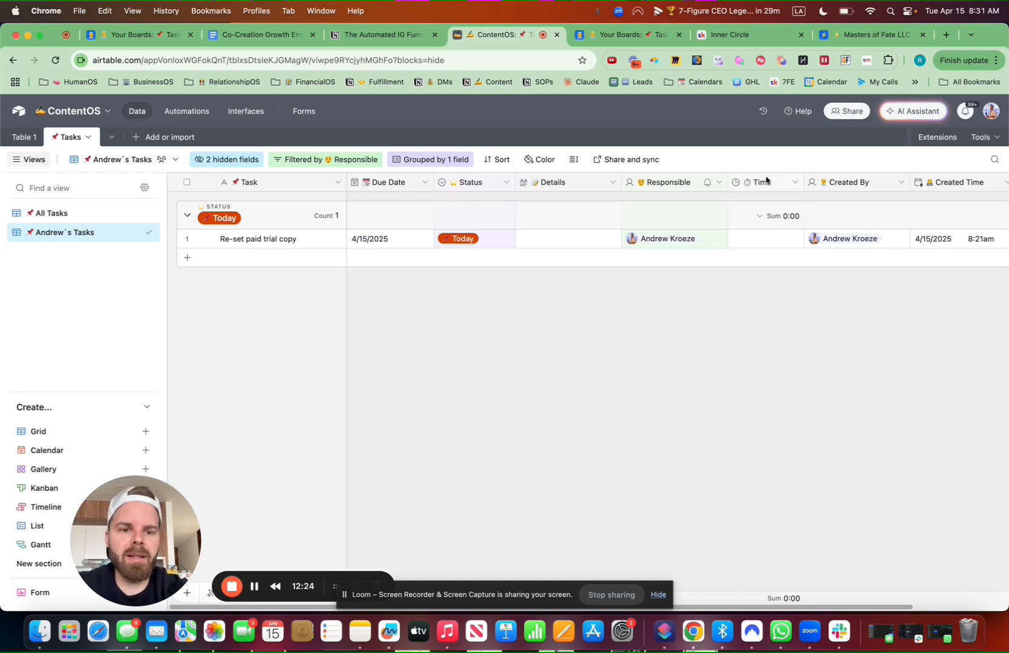
Move Time beside Details, make Created By a Created by field, and move Table 1 after Tasks
{"action": "left_click_drag", "start_coordinate": [764, 183], "coordinate": [623, 184]}
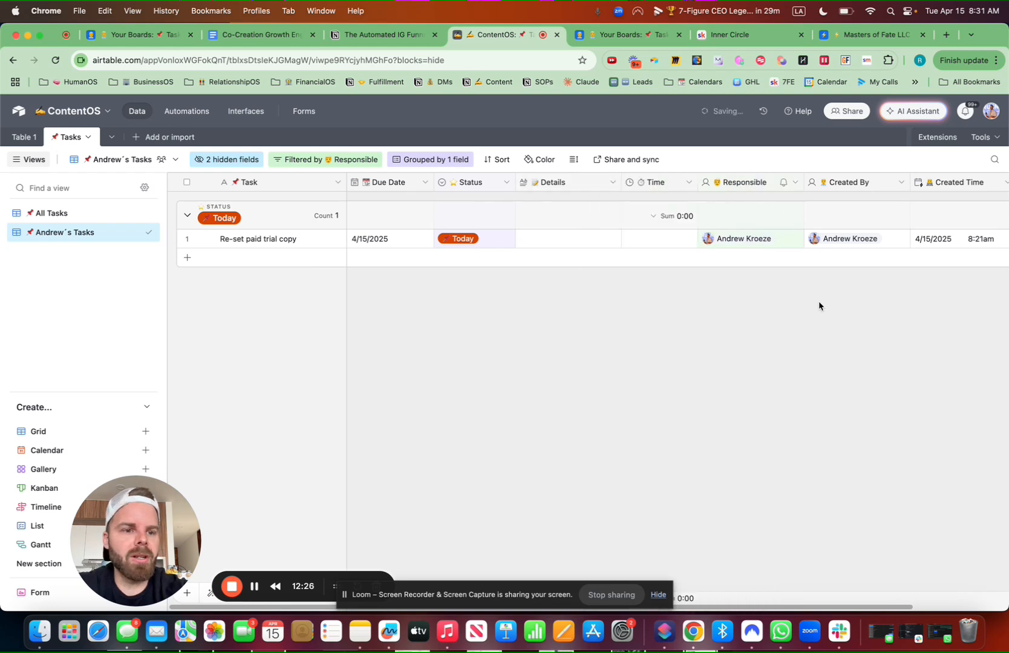
{"action": "scroll", "coordinate": [818, 300], "scroll_direction": "right", "scroll_amount": 3}
{"action": "left_click", "coordinate": [794, 182]}
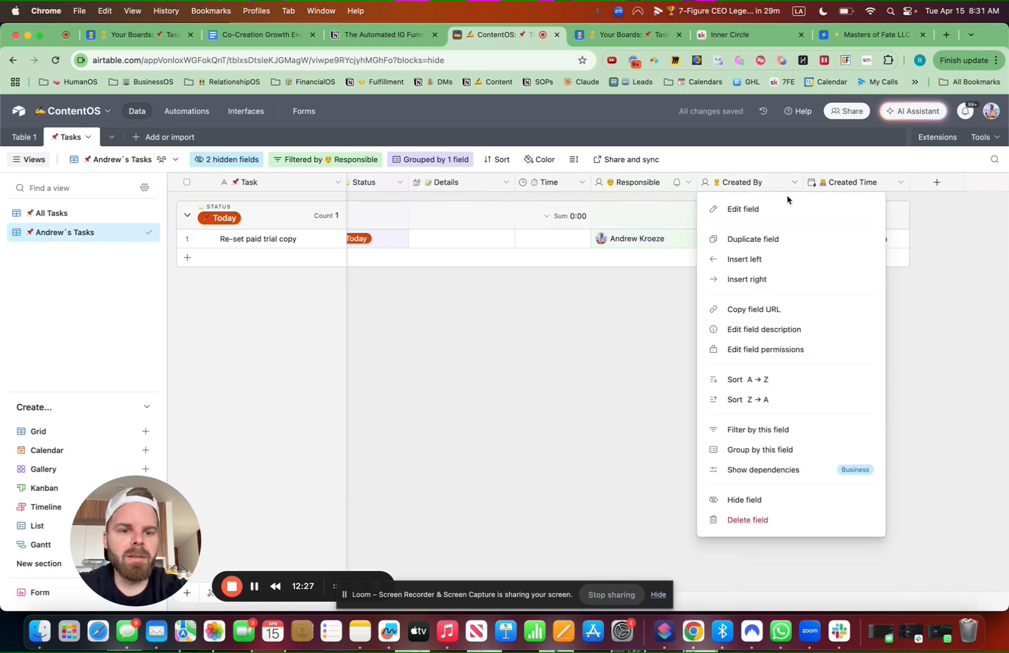
{"action": "left_click", "coordinate": [753, 219]}
{"action": "left_click", "coordinate": [572, 241]}
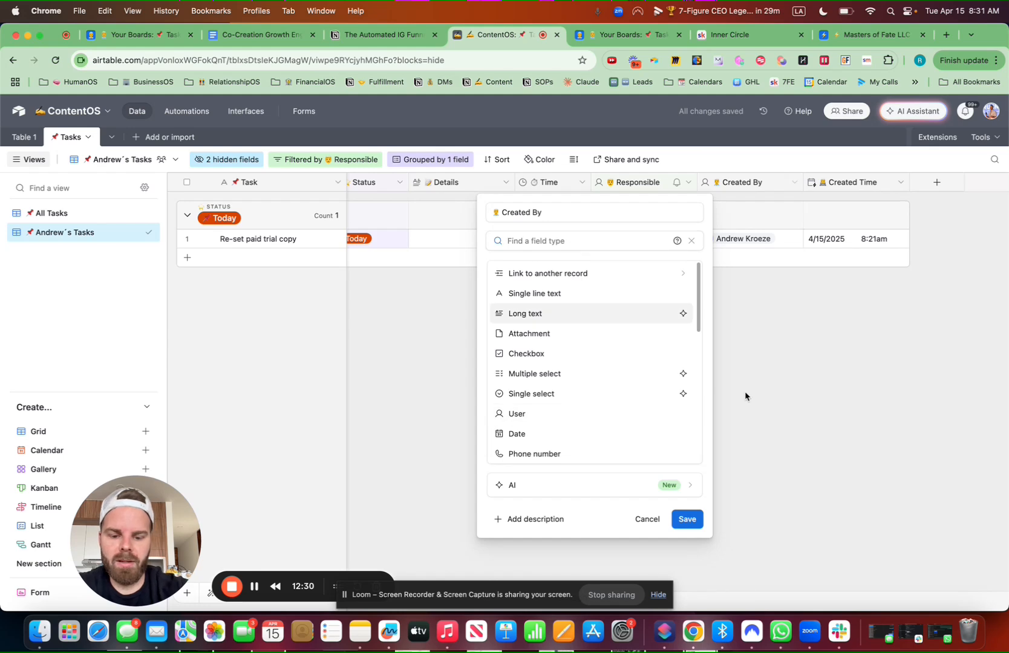
{"action": "type", "text": "creat"}
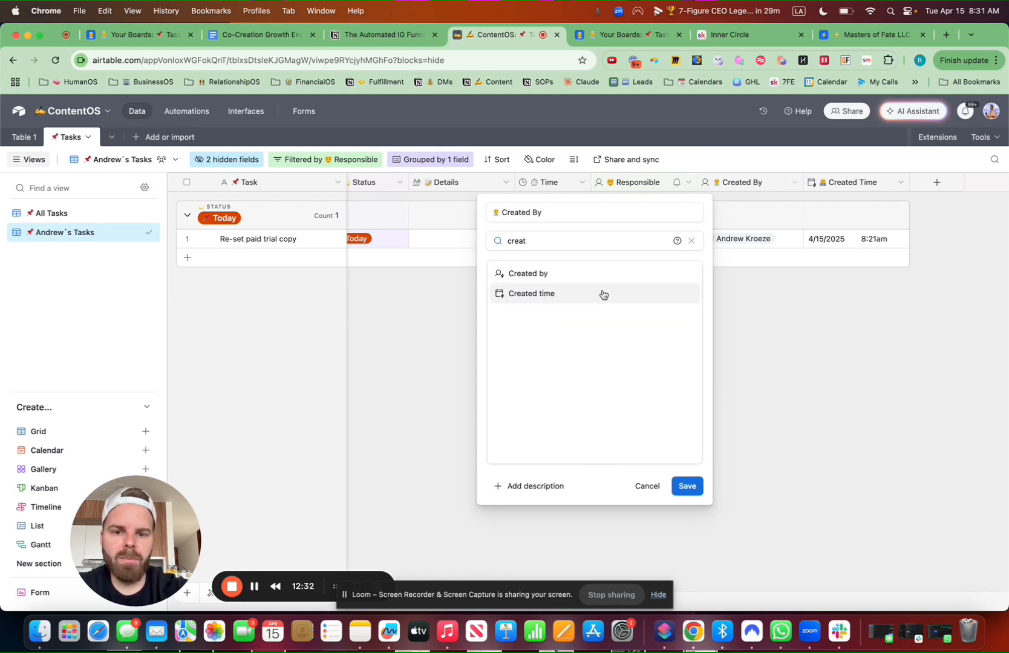
{"action": "left_click", "coordinate": [589, 275]}
{"action": "left_click", "coordinate": [695, 292]}
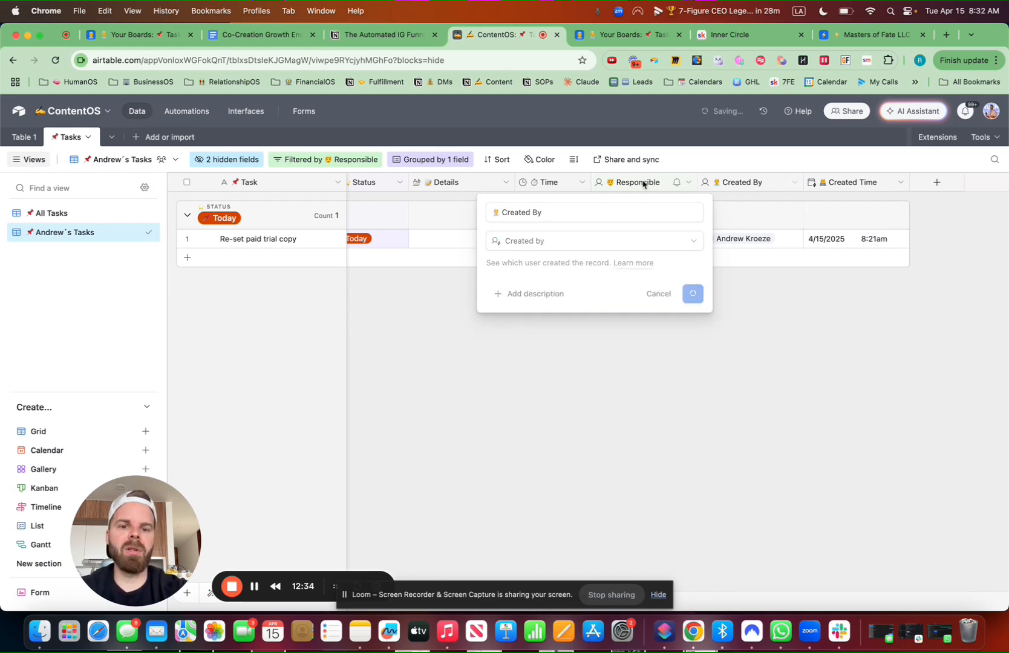
{"action": "left_click", "coordinate": [593, 434]}
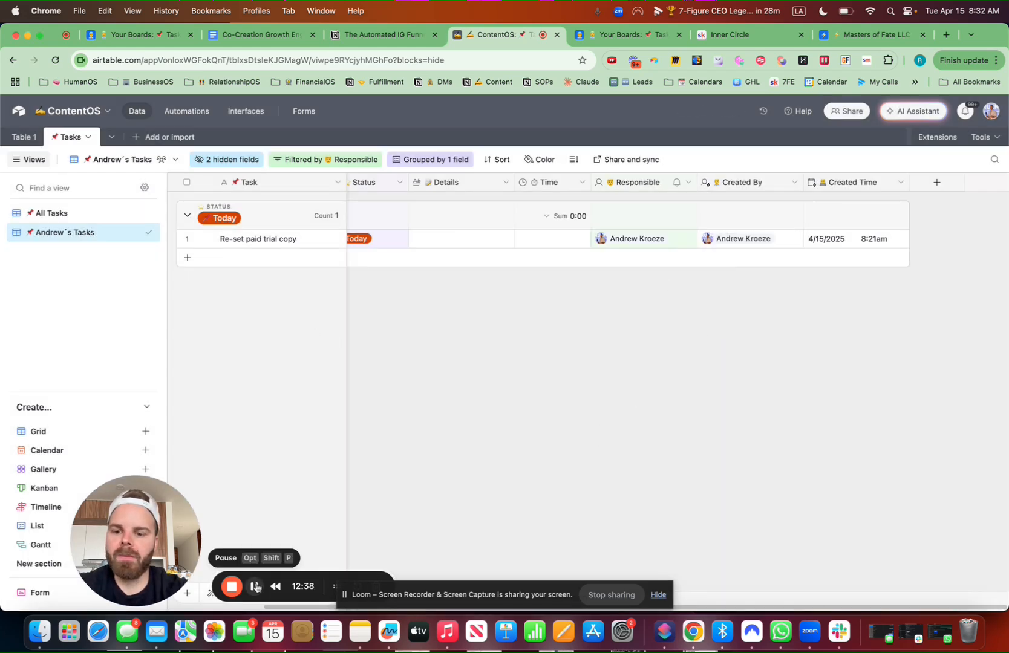
{"action": "left_click_drag", "start_coordinate": [25, 138], "coordinate": [93, 143]}
Create a blank table from scratch named with the NEW emoji and 'Leads'
{"action": "left_click", "coordinate": [140, 138]}
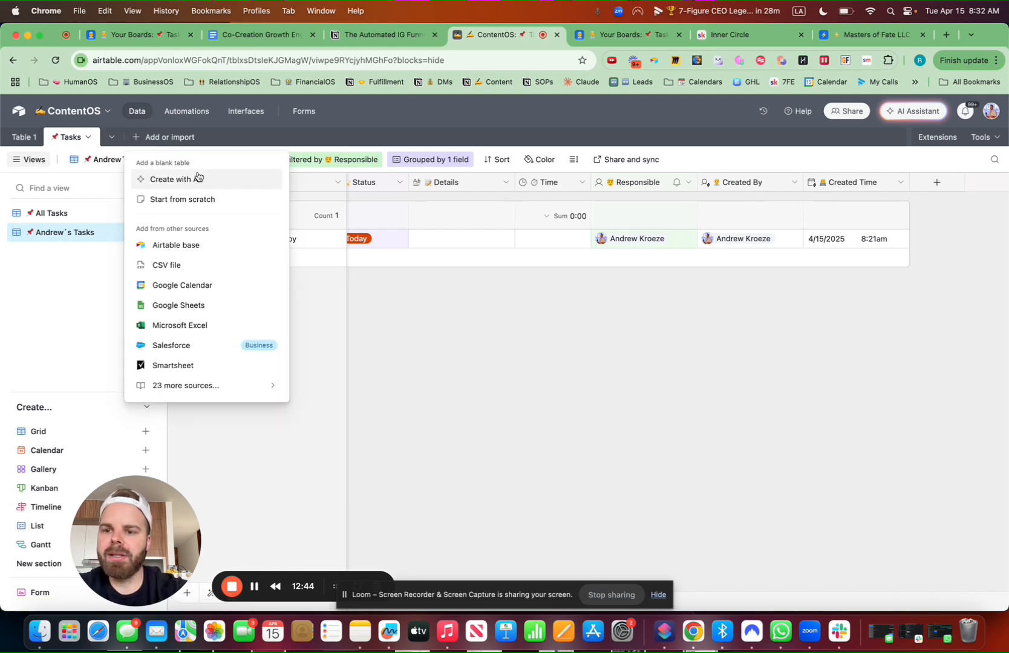
{"action": "left_click", "coordinate": [183, 199]}
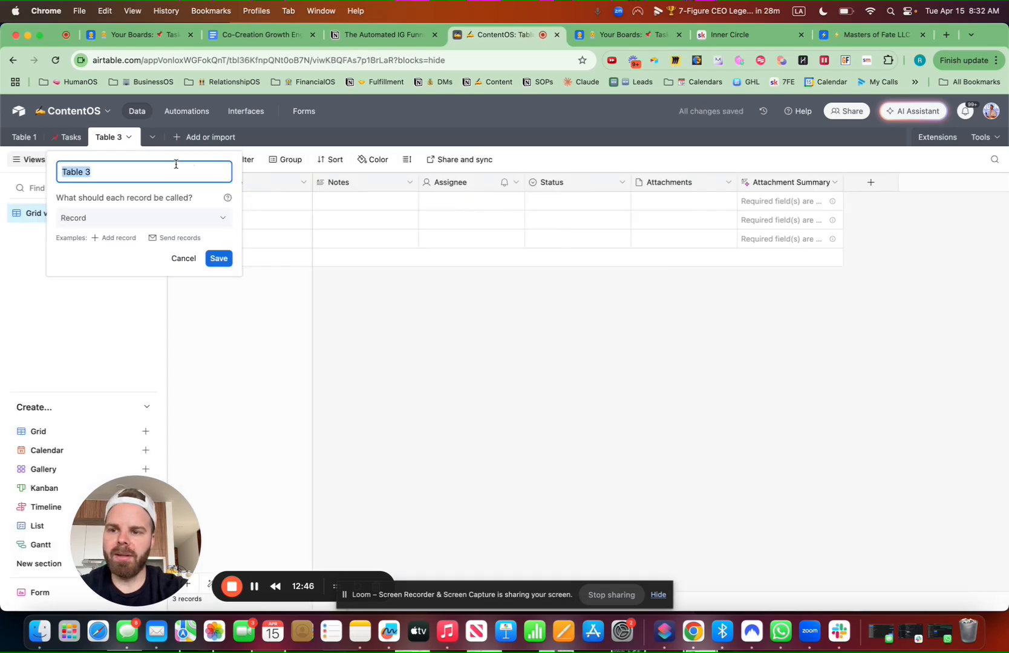
{"action": "key", "text": "ctrl+super+space"}
{"action": "type", "text": "n"}
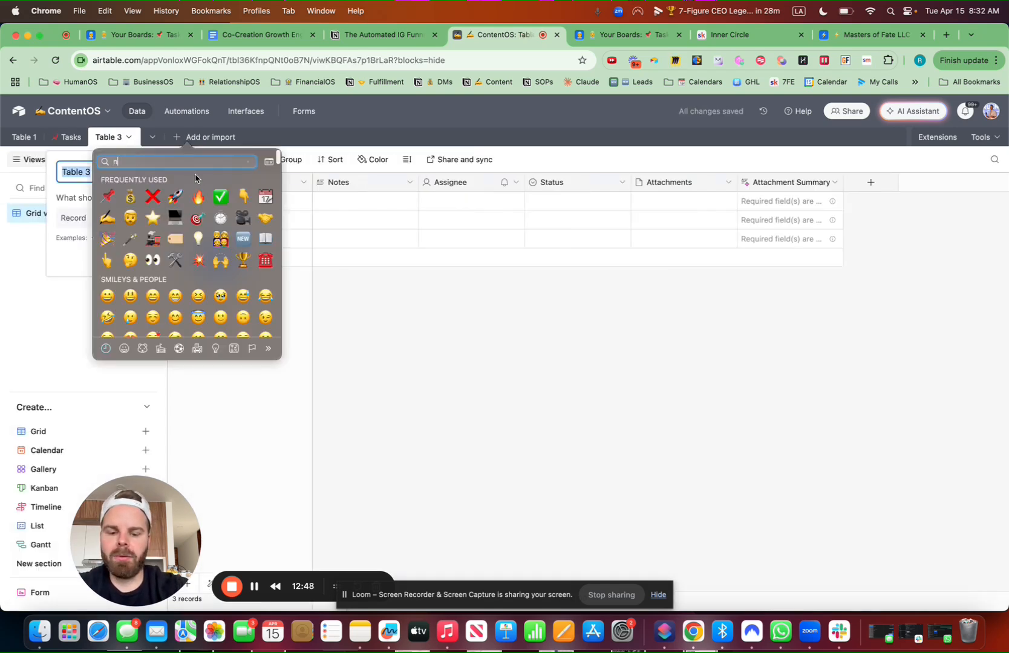
{"action": "type", "text": "ew"}
{"action": "left_click", "coordinate": [130, 202]}
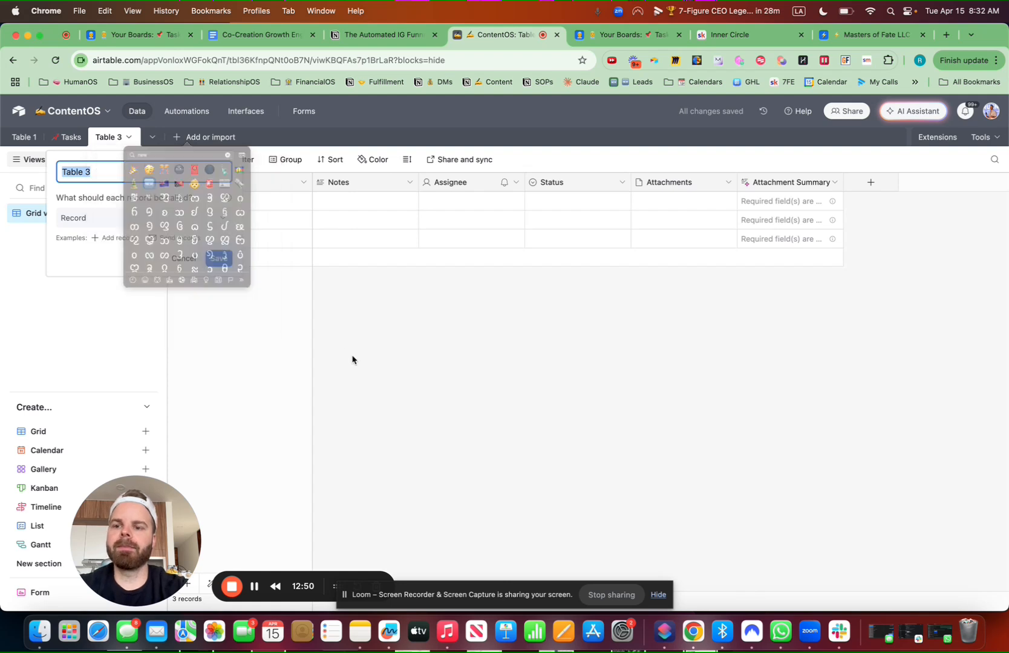
{"action": "type", "text": "LeadsOS"}
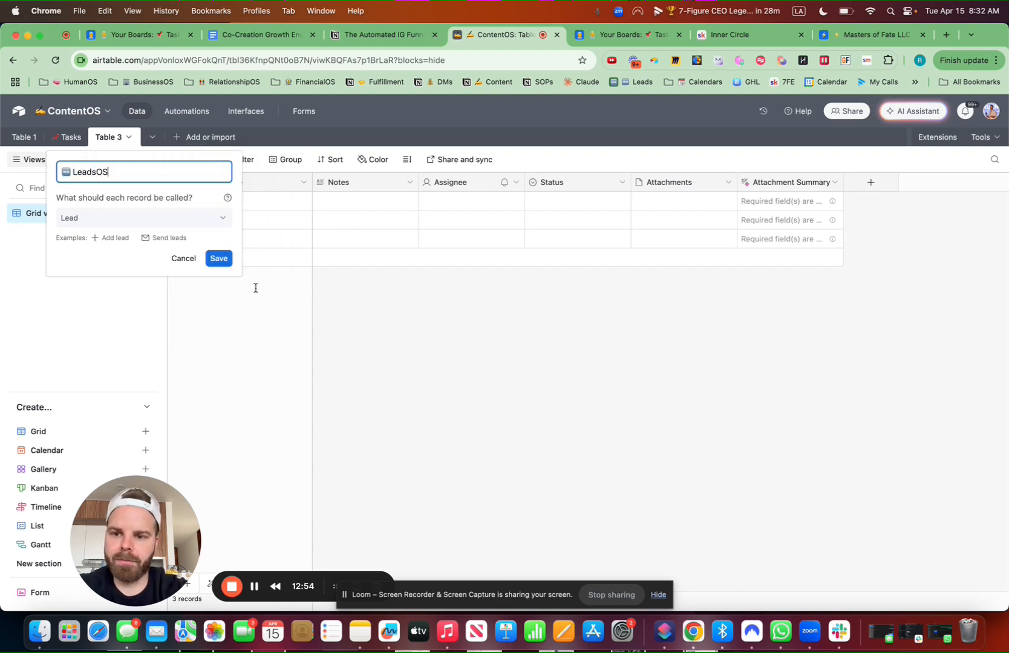
{"action": "left_click", "coordinate": [219, 258]}
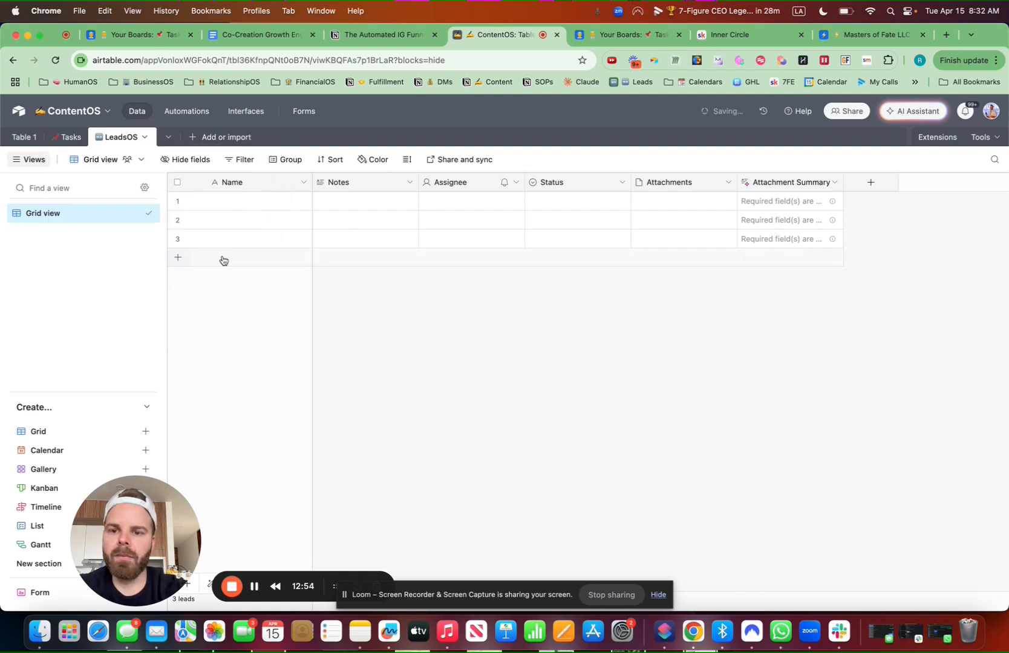
Delete the Notes, Assignee, Status, Attachments and Attachment Summary fields, confirming the Attachments deletion
{"action": "left_click", "coordinate": [410, 184]}
{"action": "left_click", "coordinate": [412, 522]}
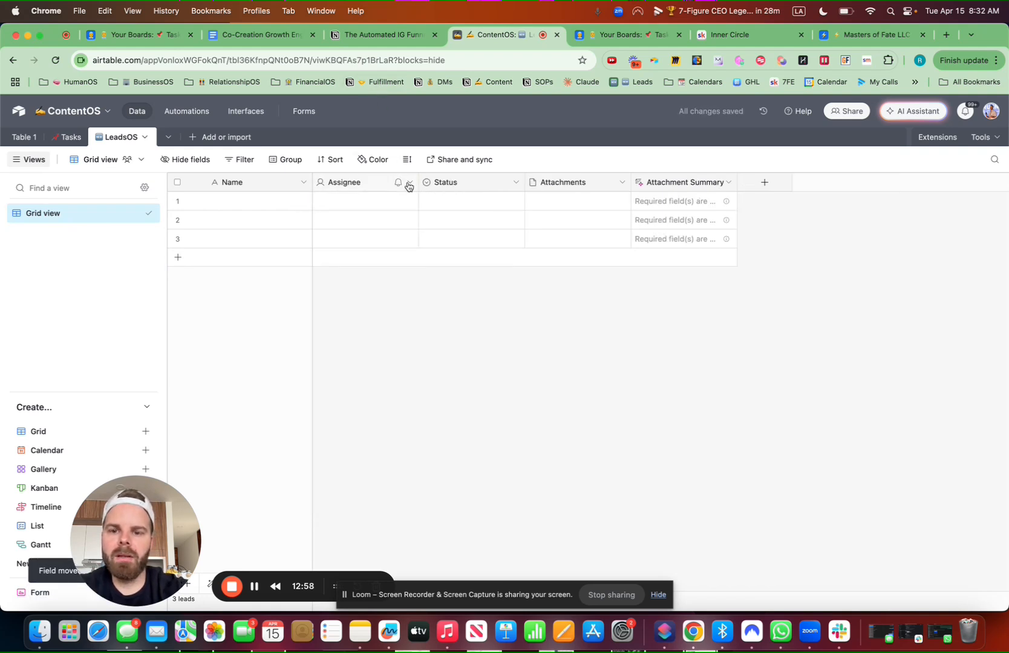
{"action": "left_click", "coordinate": [409, 184]}
{"action": "left_click", "coordinate": [387, 519]}
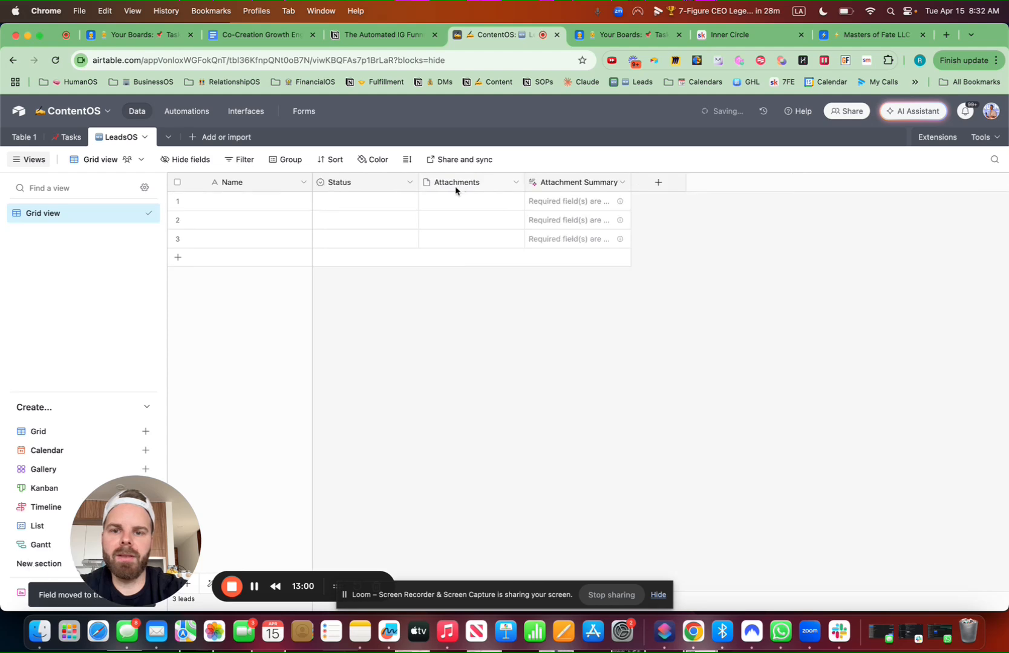
{"action": "left_click", "coordinate": [411, 184]}
{"action": "left_click", "coordinate": [412, 520]}
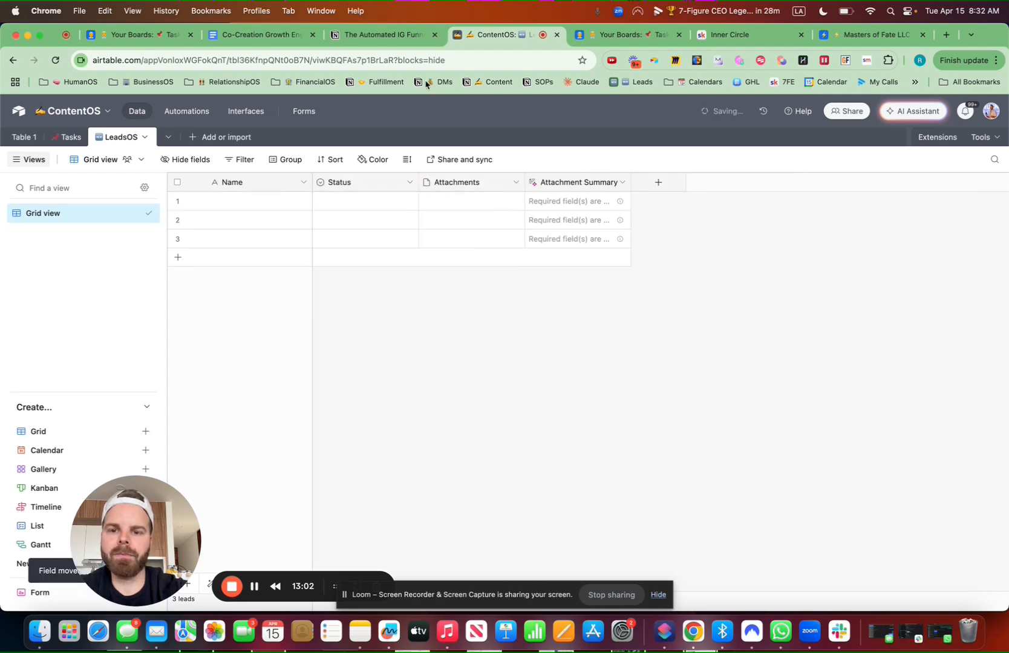
{"action": "left_click", "coordinate": [409, 182]}
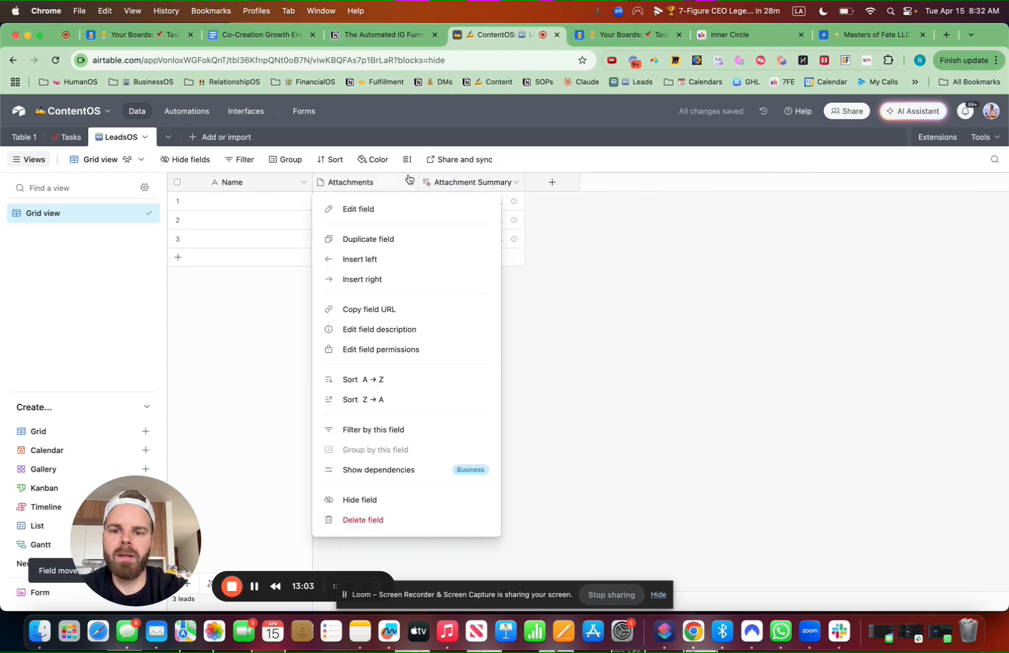
{"action": "left_click", "coordinate": [407, 519]}
{"action": "left_click", "coordinate": [616, 422]}
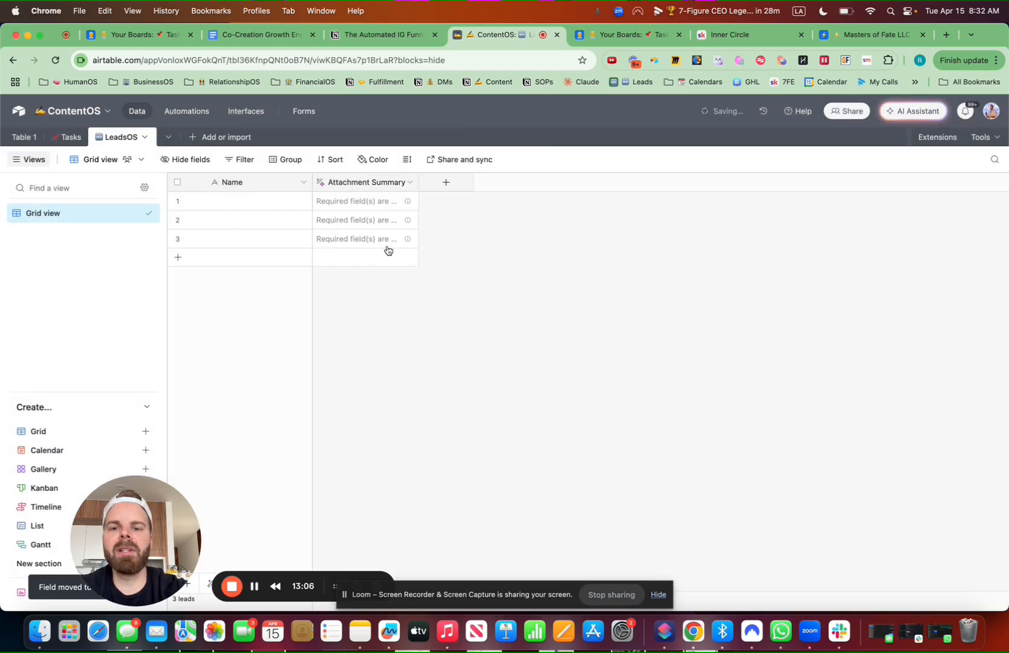
{"action": "left_click", "coordinate": [410, 182]}
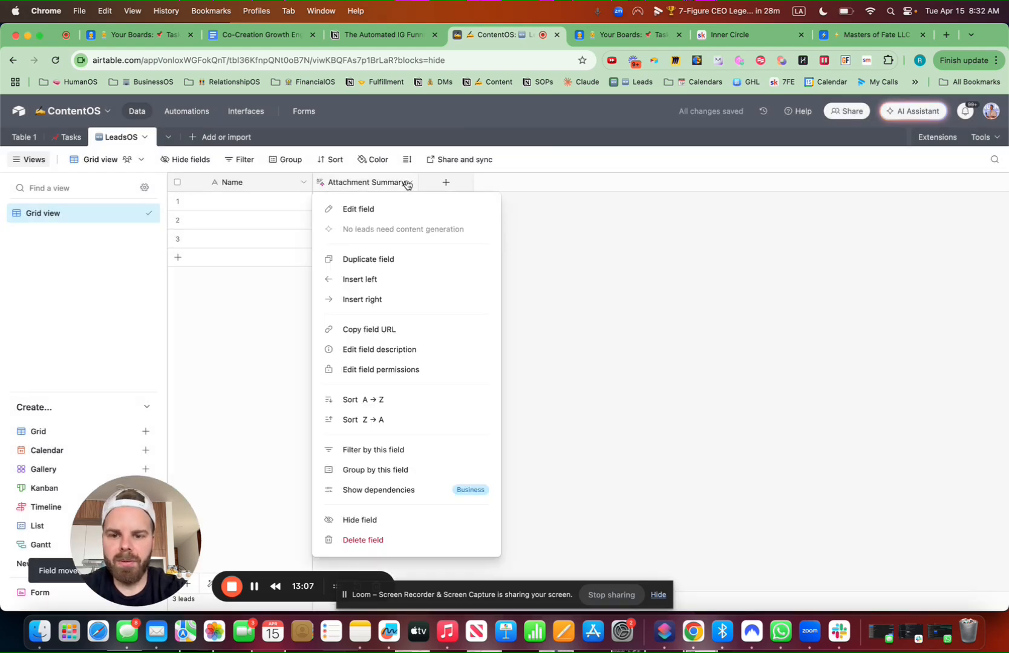
{"action": "left_click", "coordinate": [390, 540]}
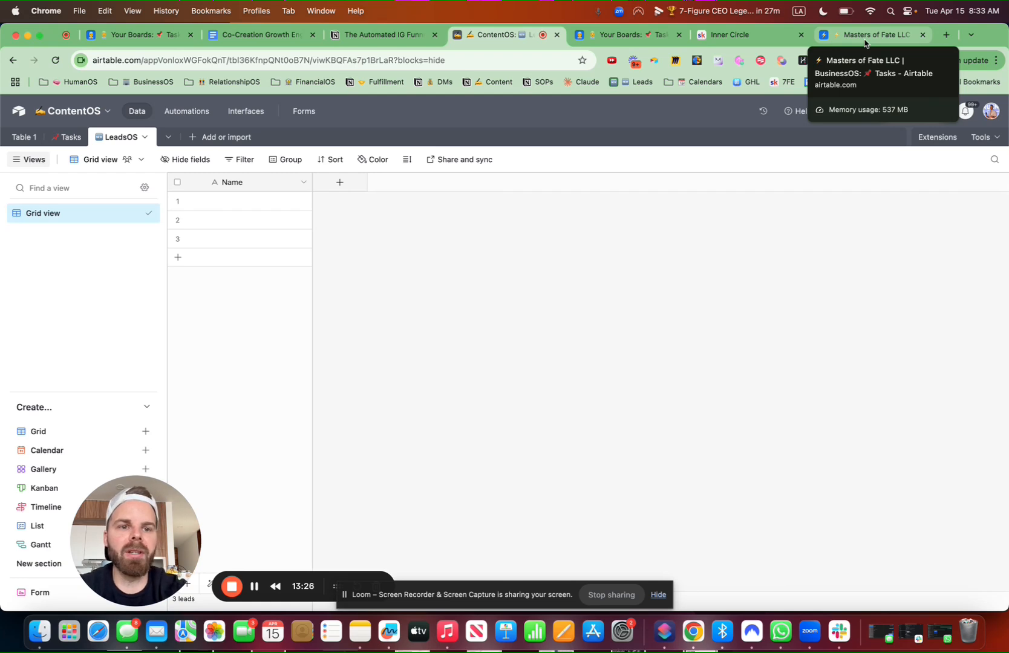
Copy a lead record from the Leads table in the Masters of Fate BusinessOS base
{"action": "left_click", "coordinate": [865, 40]}
{"action": "left_click", "coordinate": [93, 137]}
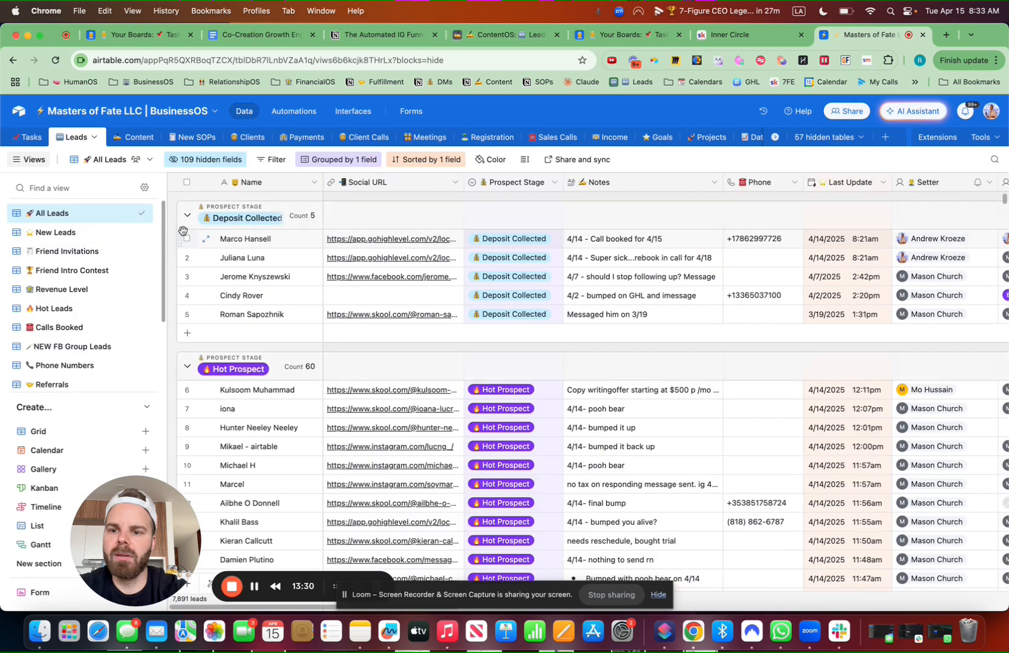
{"action": "scroll", "coordinate": [194, 334], "scroll_direction": "down", "scroll_amount": 2}
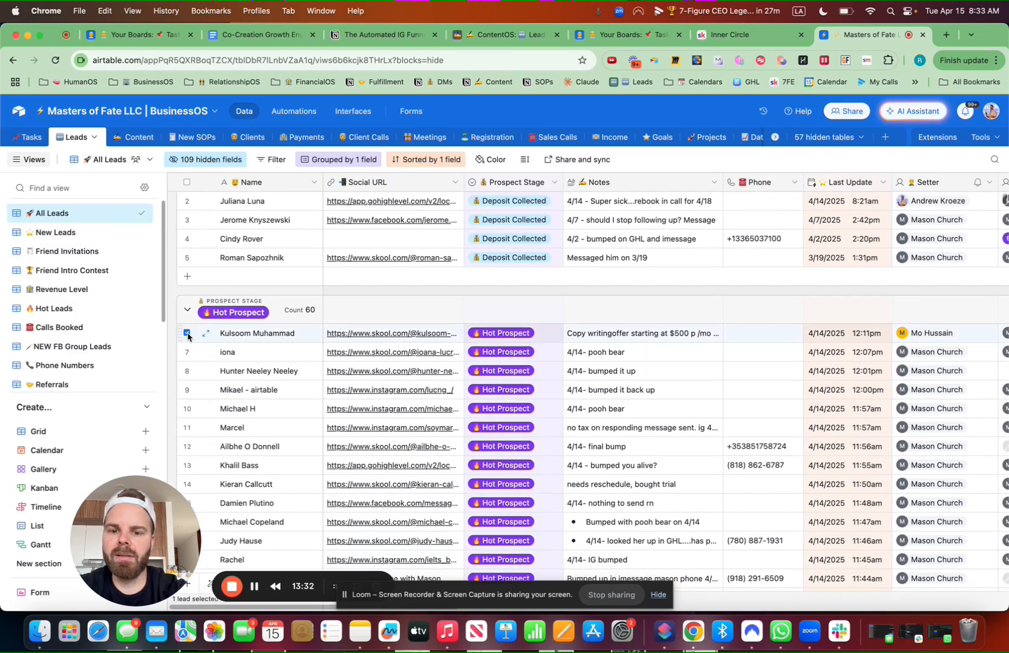
{"action": "key", "text": "super+c"}
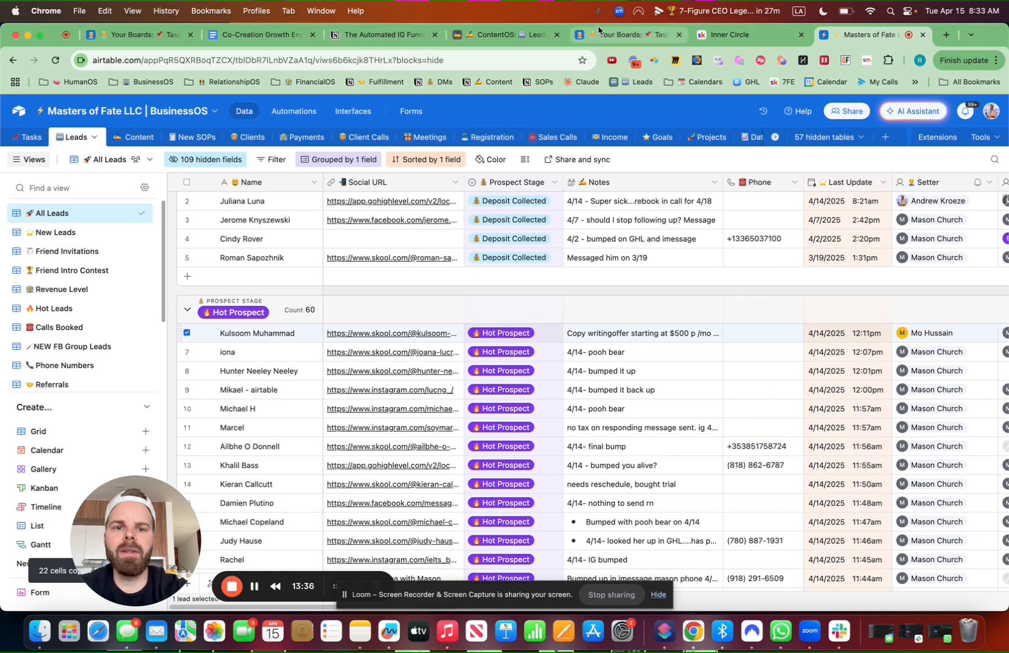
Paste the lead into LeadsOS row 1, expanding the table to fit, then reload the page
{"action": "left_click", "coordinate": [631, 41]}
{"action": "left_click", "coordinate": [507, 35]}
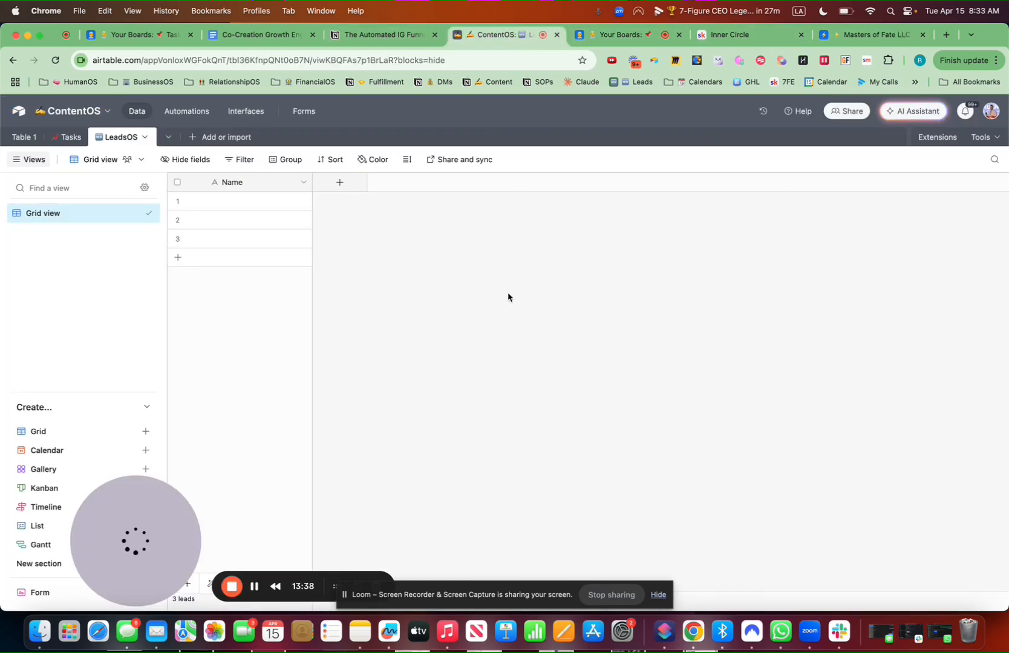
{"action": "left_click", "coordinate": [256, 203]}
{"action": "key", "text": "super+v"}
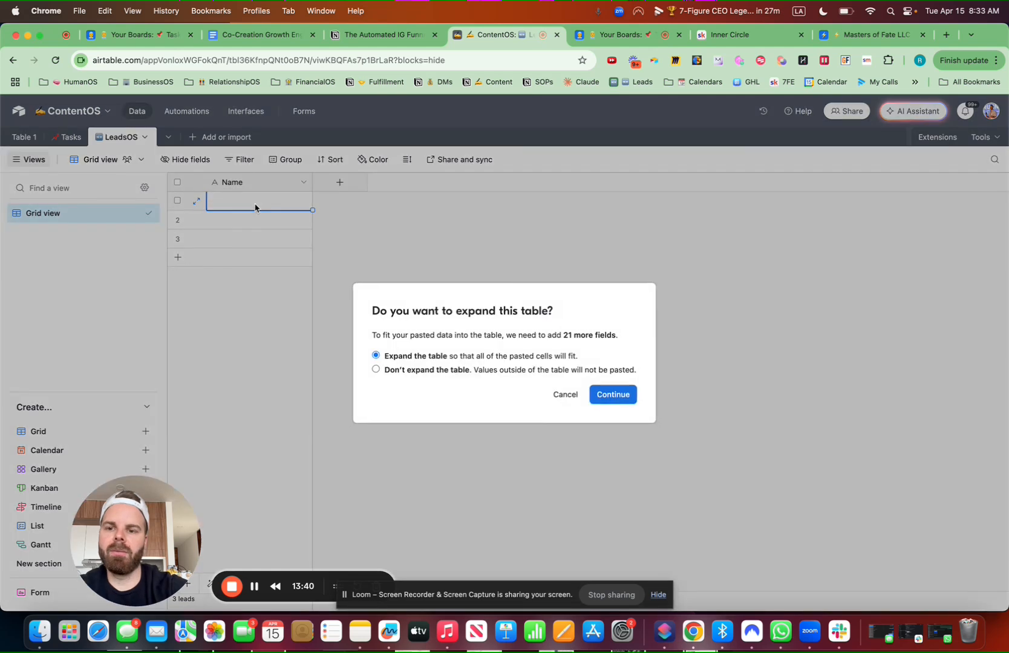
{"action": "left_click", "coordinate": [613, 394]}
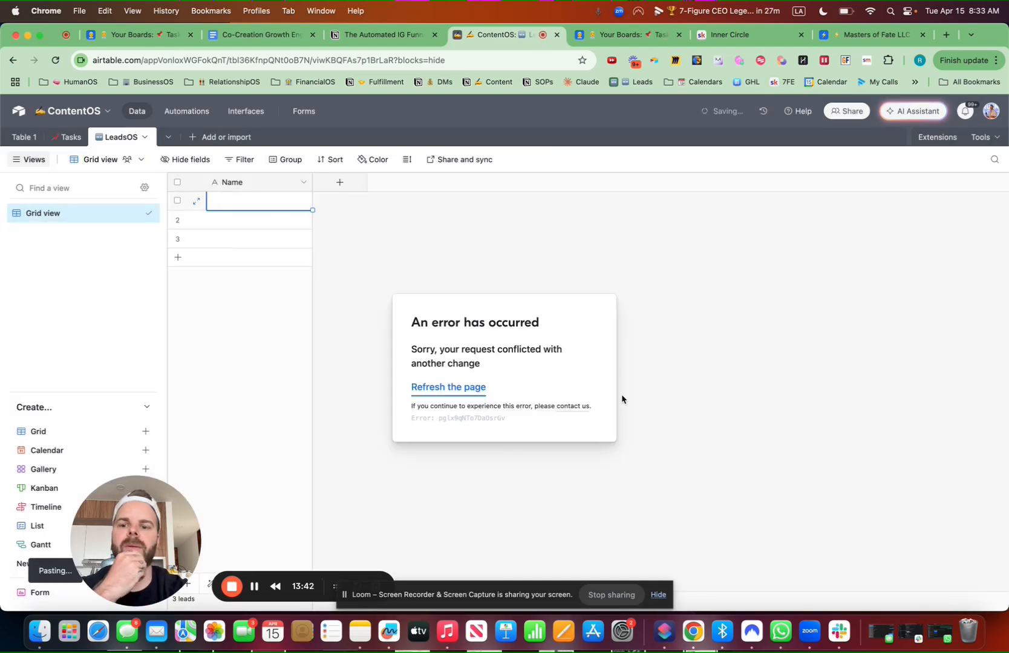
{"action": "left_click", "coordinate": [469, 389]}
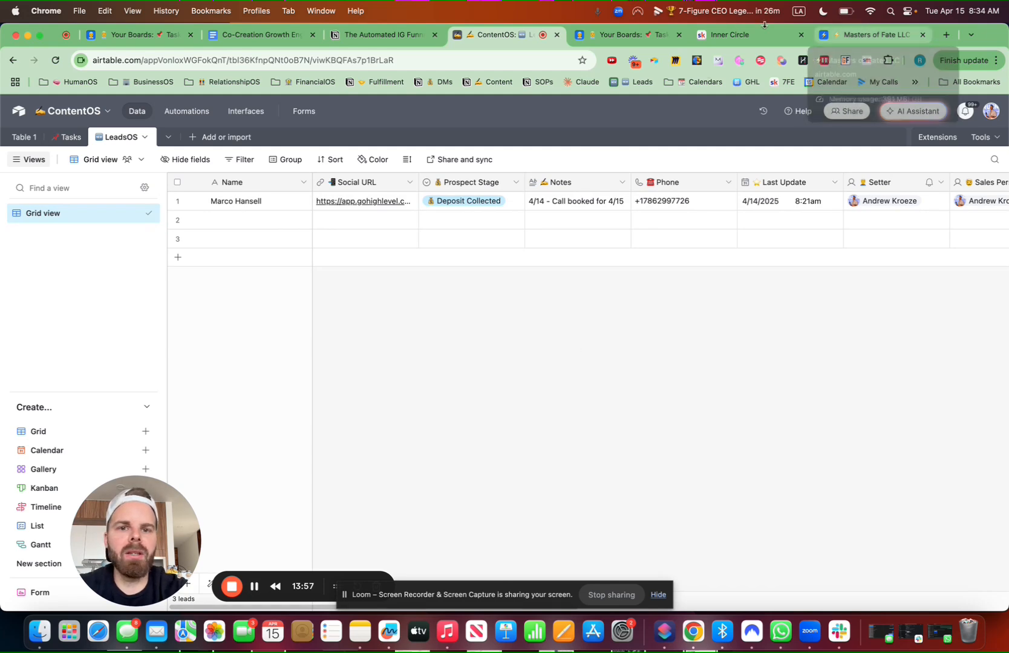
Check the All Leads and copied All Leads views in BusinessOS, then return to ContentOS LeadsOS
{"action": "left_click", "coordinate": [862, 34]}
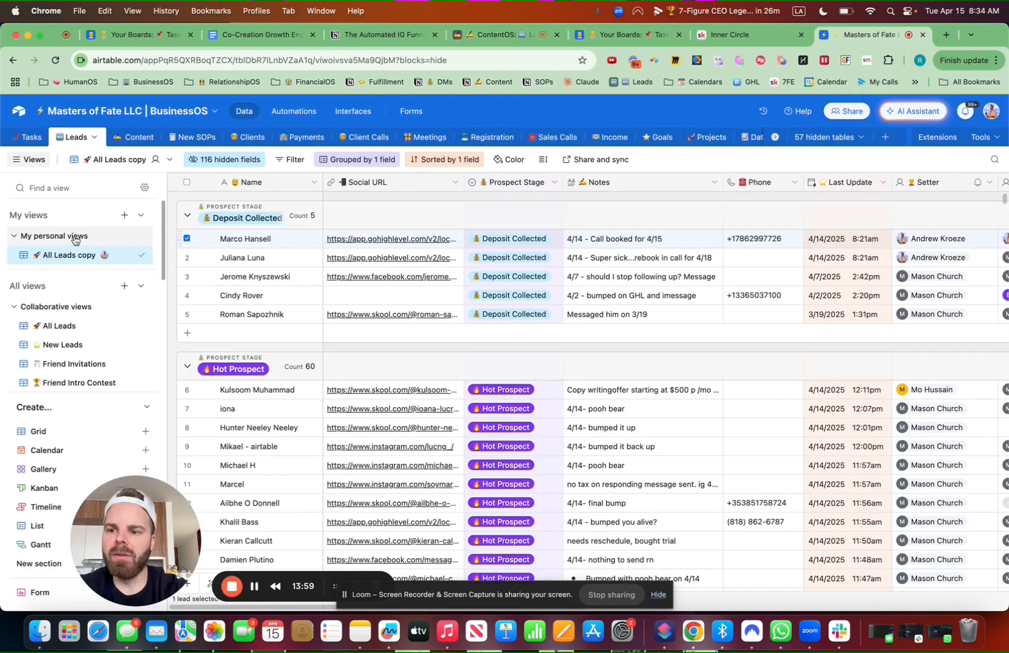
{"action": "scroll", "coordinate": [730, 378], "scroll_direction": "right", "scroll_amount": 10}
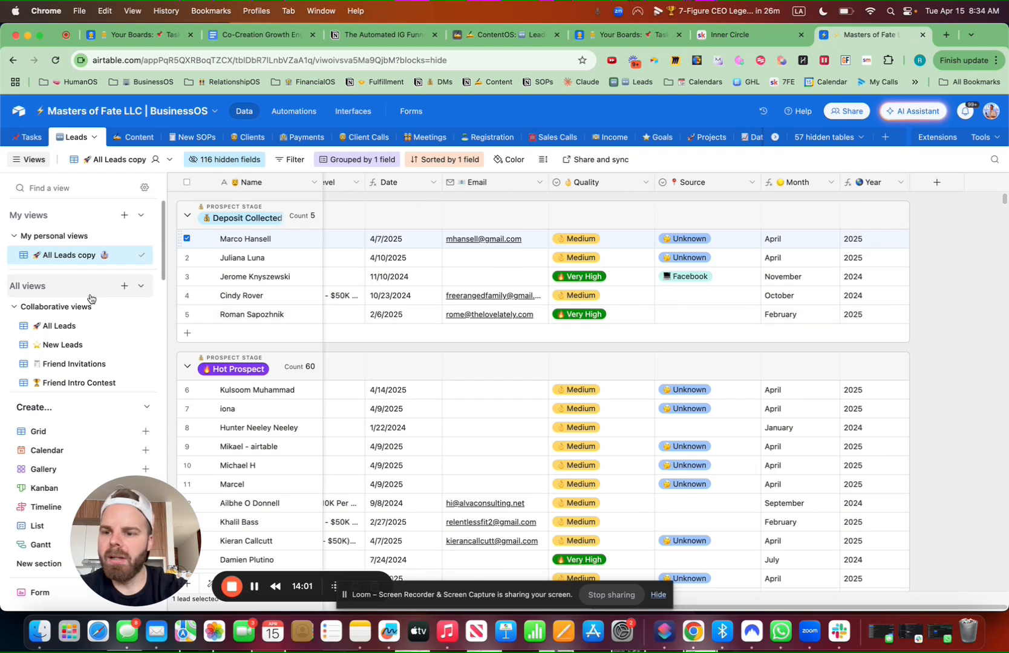
{"action": "left_click", "coordinate": [67, 326]}
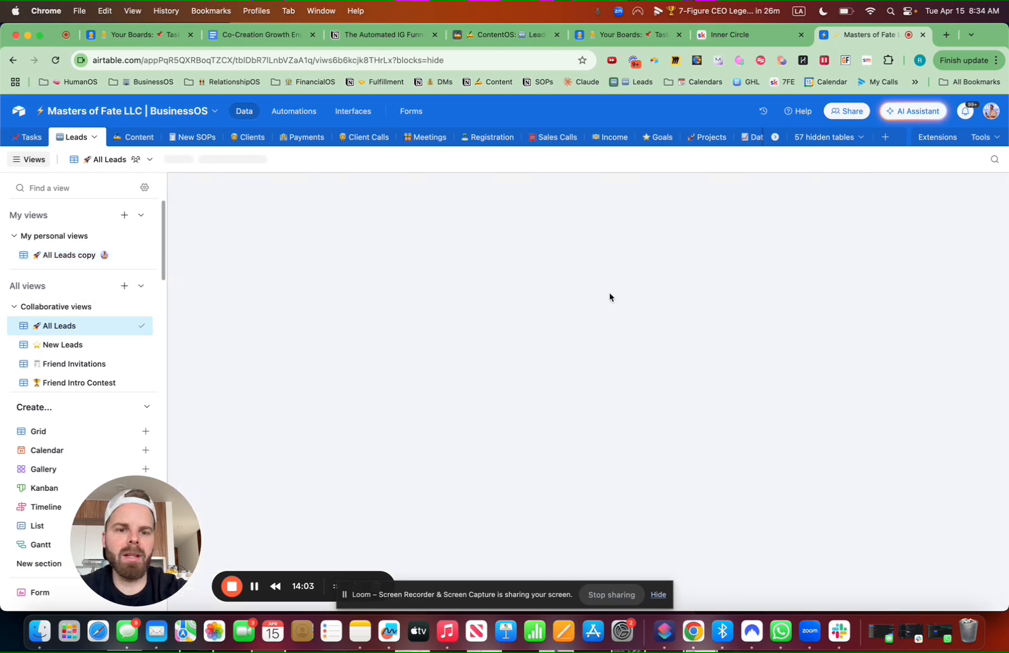
{"action": "scroll", "coordinate": [609, 296], "scroll_direction": "right", "scroll_amount": 10}
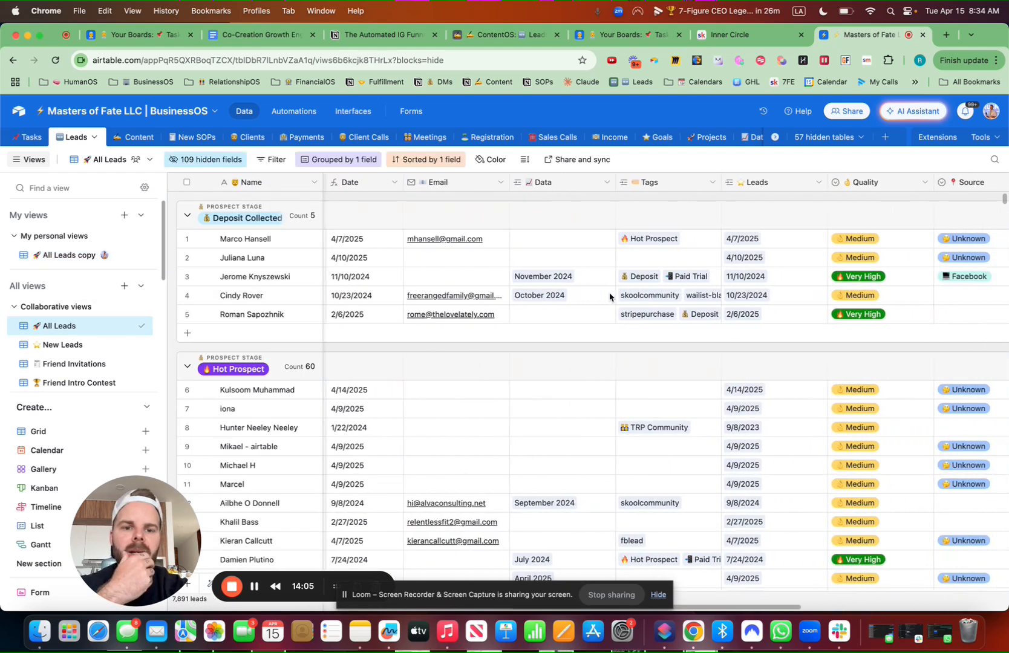
{"action": "scroll", "coordinate": [609, 296], "scroll_direction": "right", "scroll_amount": 2}
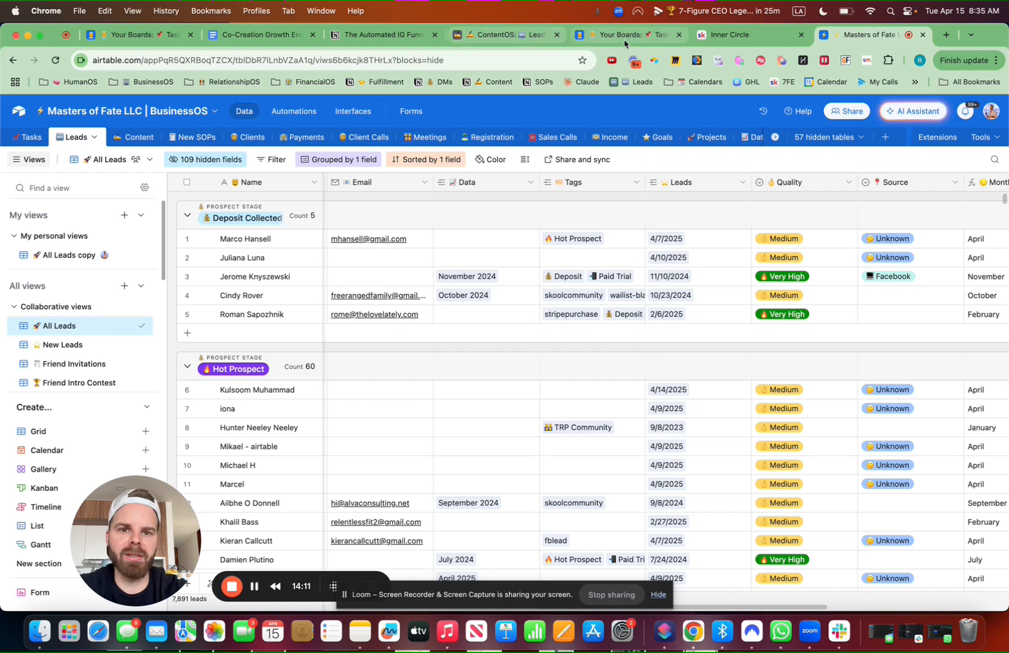
{"action": "left_click", "coordinate": [72, 254]}
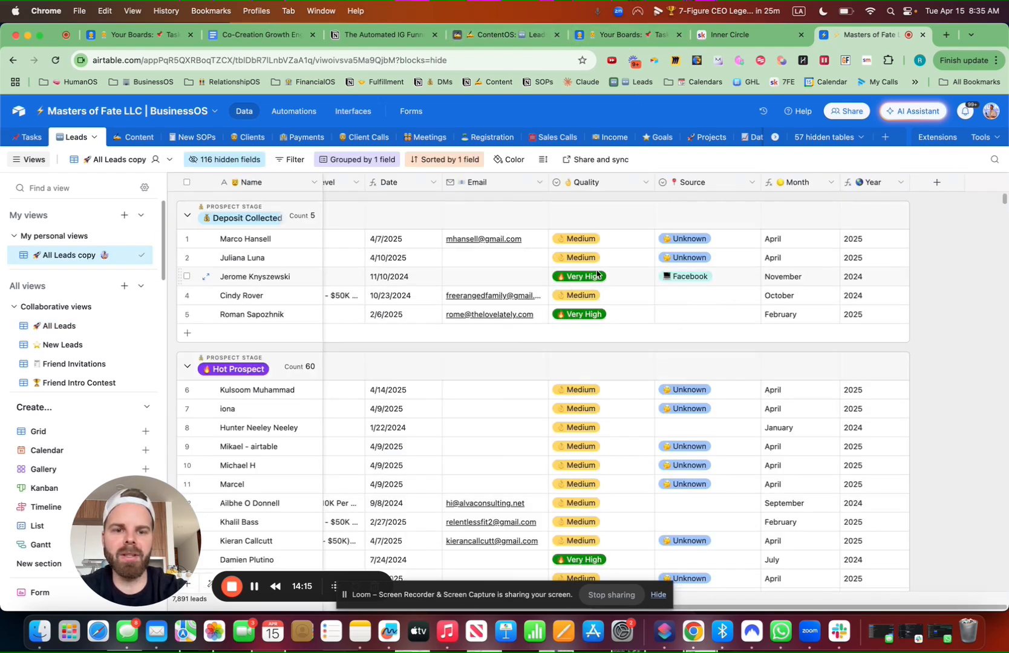
{"action": "left_click", "coordinate": [508, 35]}
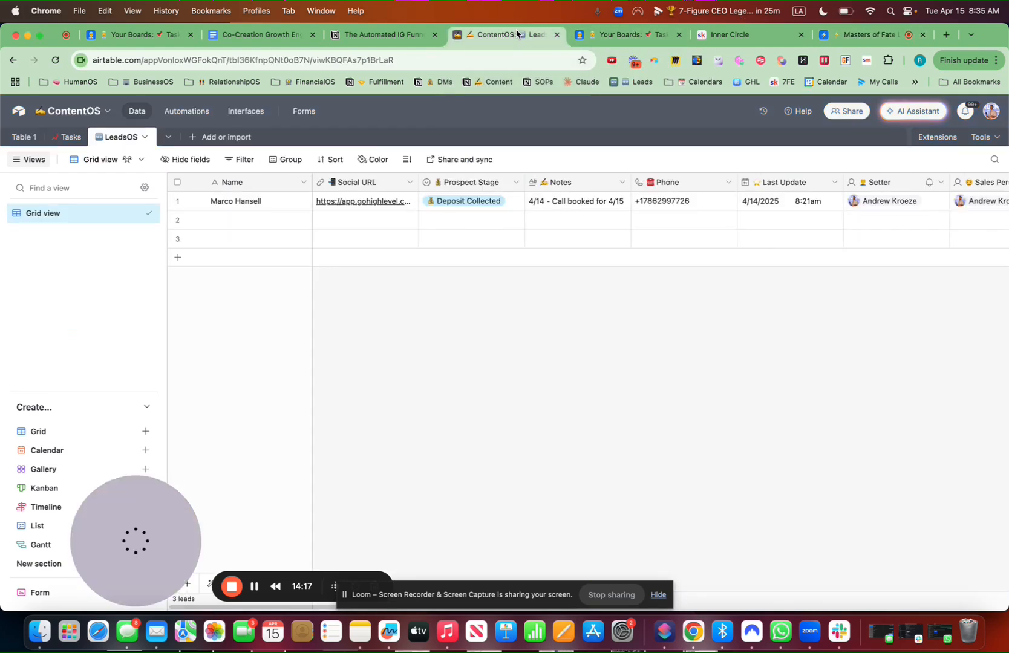
Rename the primary Name field to an emoji followed by 'Lead Name'
{"action": "left_click", "coordinate": [305, 184]}
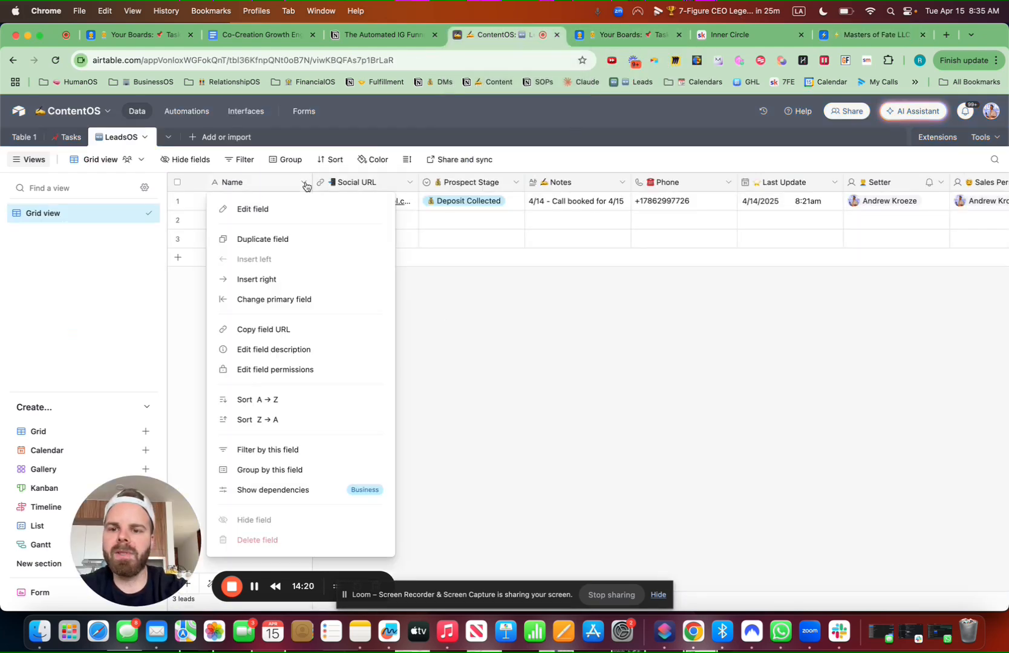
{"action": "left_click", "coordinate": [280, 210]}
{"action": "left_click", "coordinate": [254, 213]}
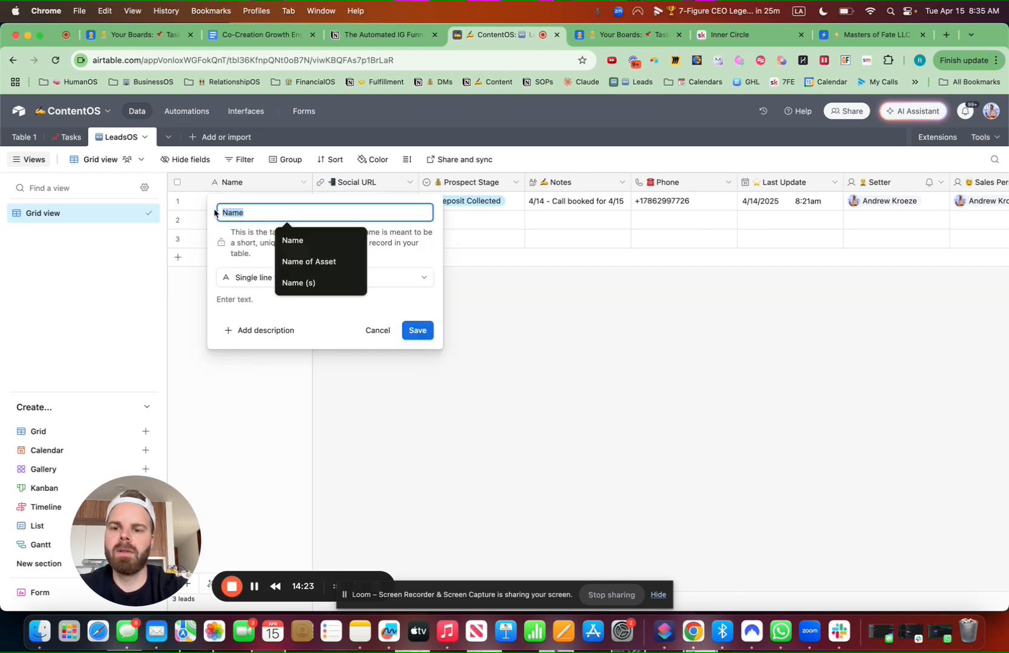
{"action": "key", "text": "ctrl+super+space"}
{"action": "left_click", "coordinate": [189, 295]}
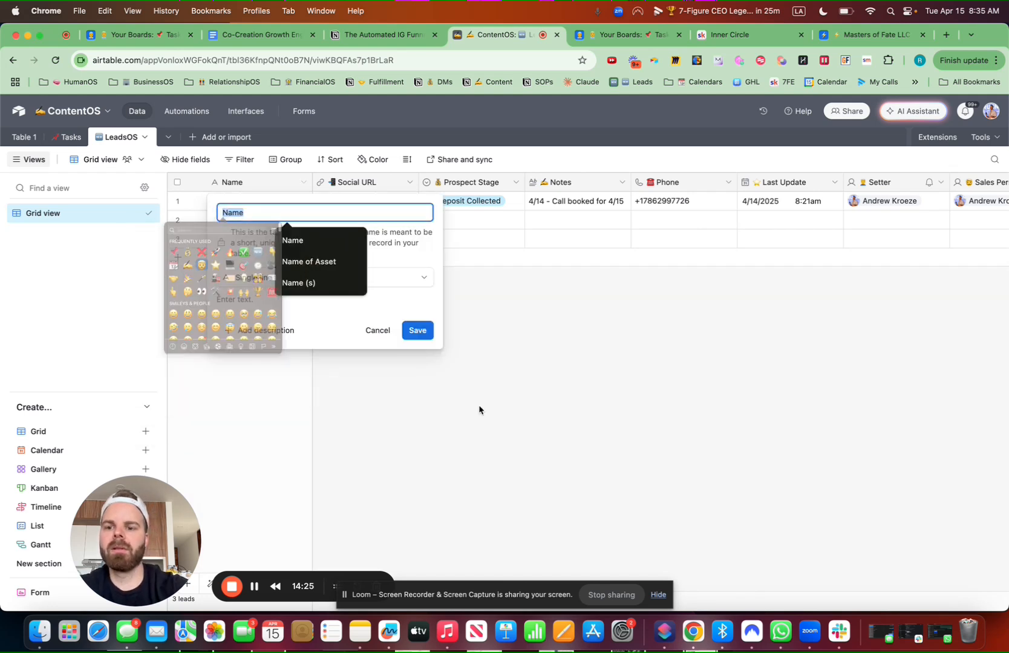
{"action": "type", "text": "Lead"}
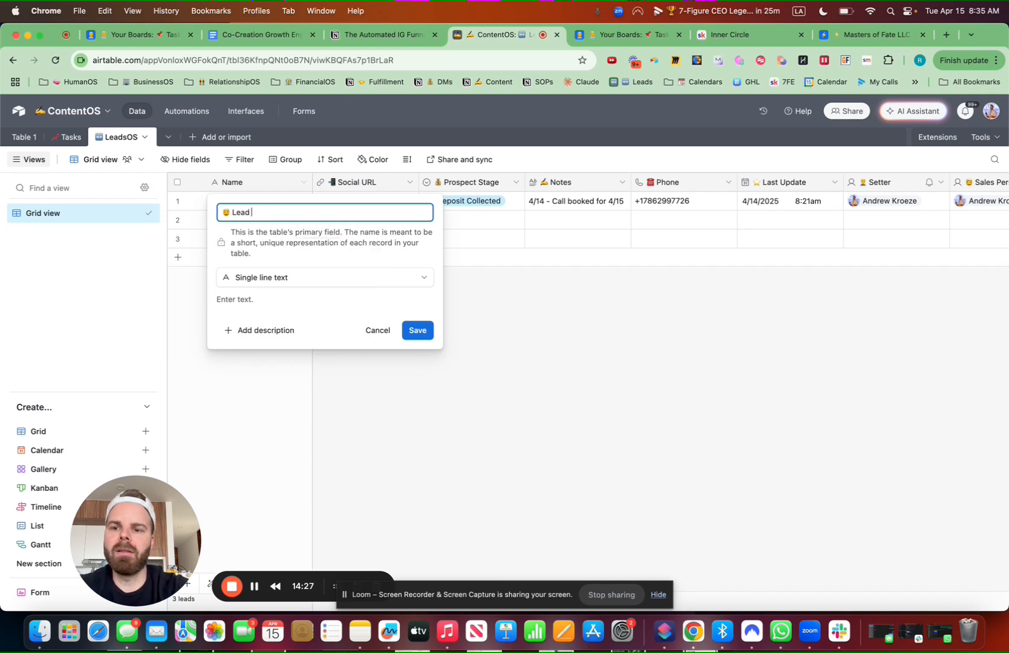
{"action": "left_click", "coordinate": [425, 326]}
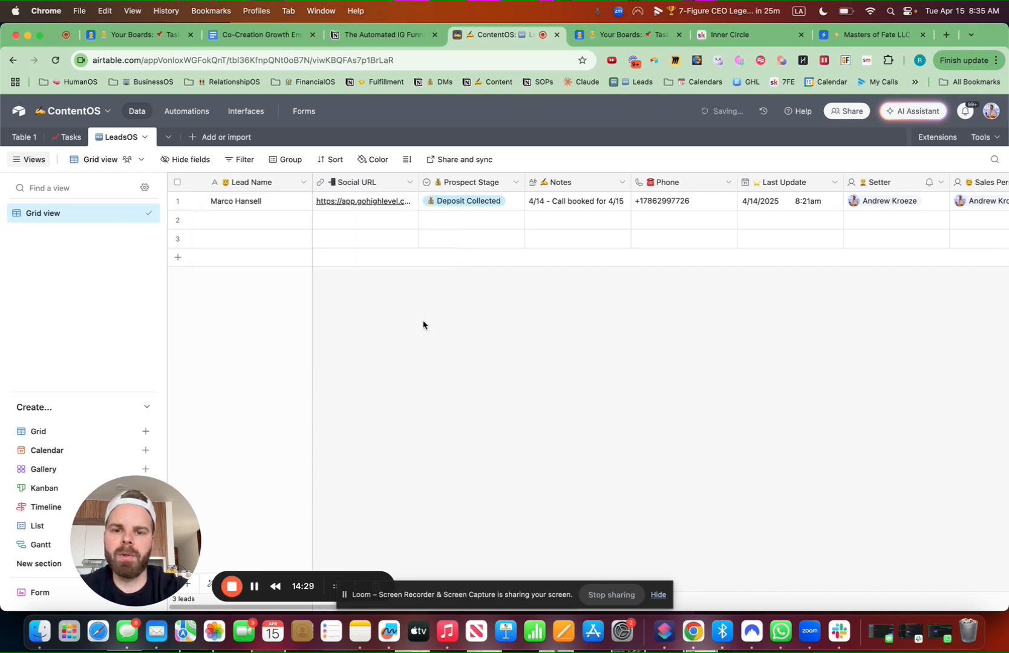
Delete the two empty rows so only one lead remains
{"action": "left_click", "coordinate": [178, 220]}
{"action": "right_click", "coordinate": [177, 247]}
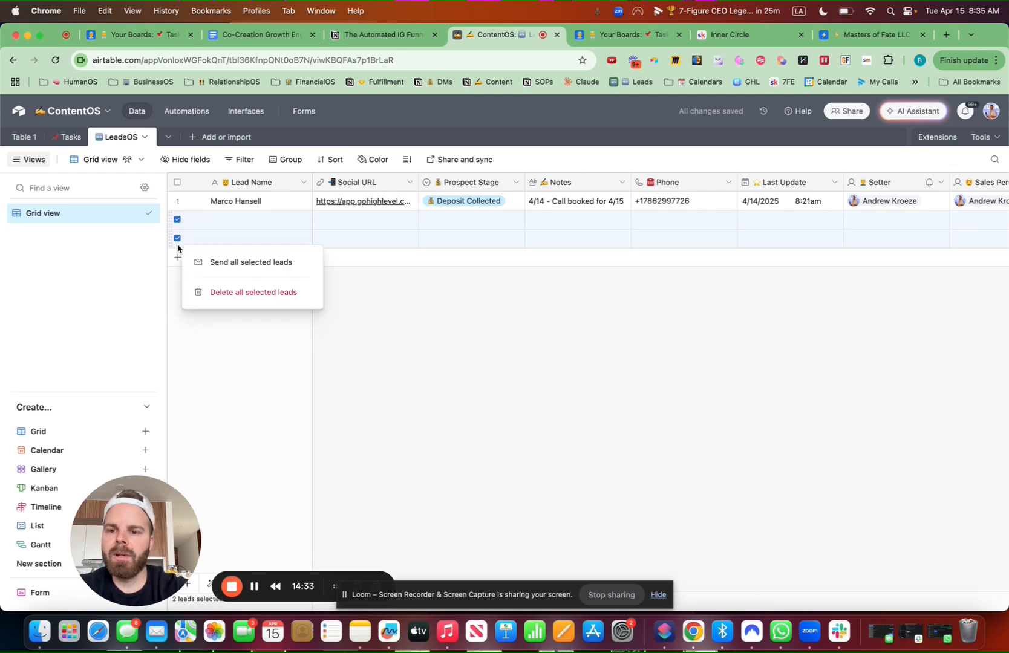
{"action": "left_click", "coordinate": [232, 293]}
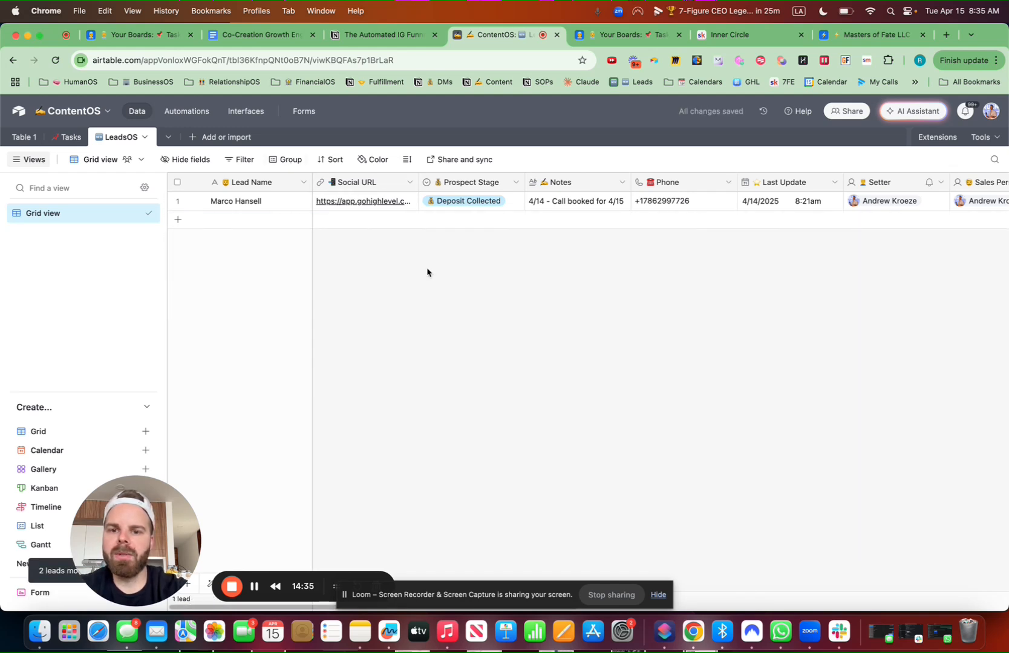
{"action": "scroll", "coordinate": [604, 282], "scroll_direction": "right", "scroll_amount": 10}
Group the leads by Prospect Stage
{"action": "scroll", "coordinate": [603, 282], "scroll_direction": "right", "scroll_amount": 5}
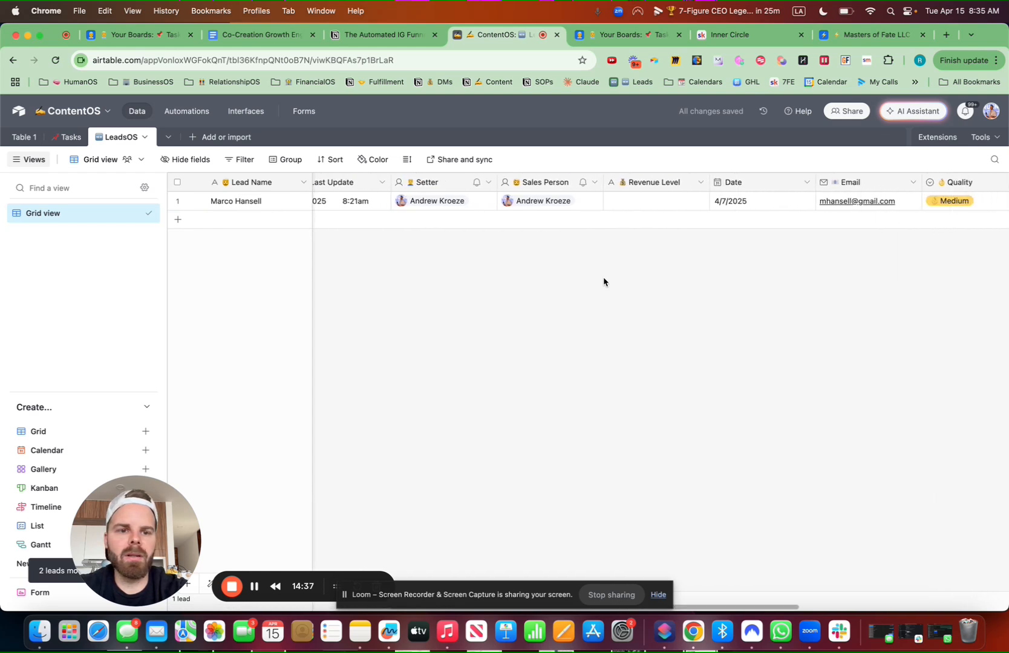
{"action": "left_click", "coordinate": [285, 159]}
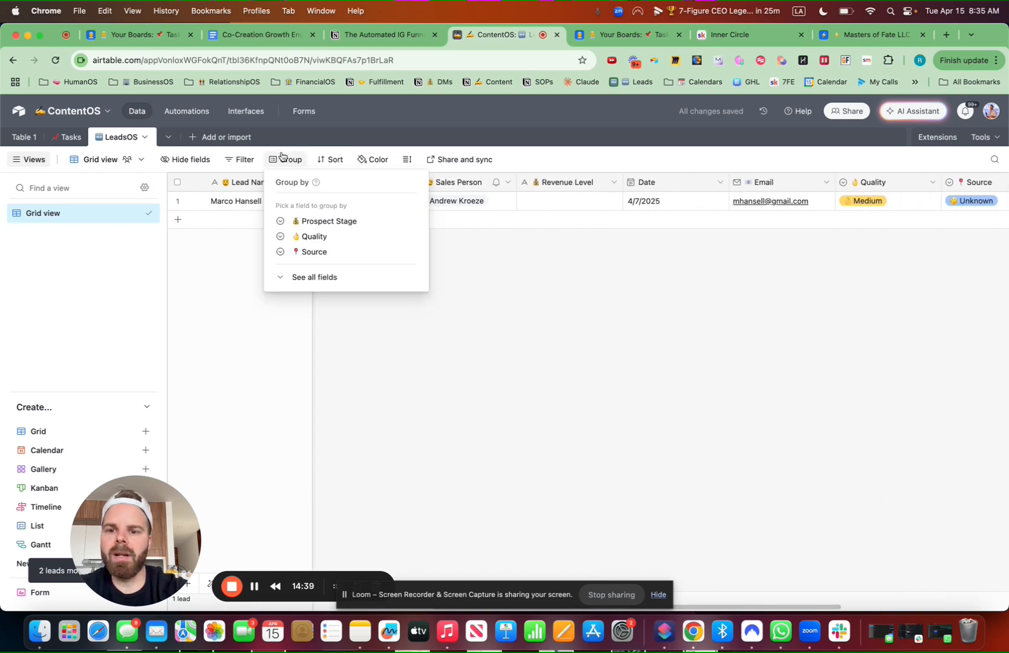
{"action": "left_click", "coordinate": [305, 221]}
{"action": "left_click", "coordinate": [560, 335]}
{"action": "scroll", "coordinate": [560, 337], "scroll_direction": "right", "scroll_amount": 10}
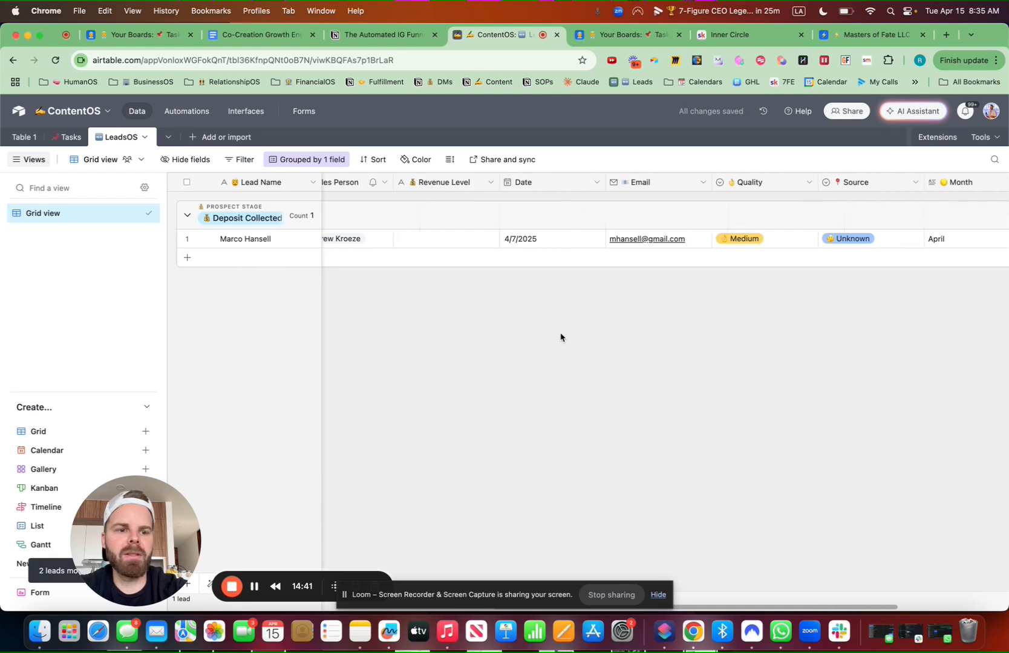
{"action": "scroll", "coordinate": [560, 337], "scroll_direction": "left", "scroll_amount": 15}
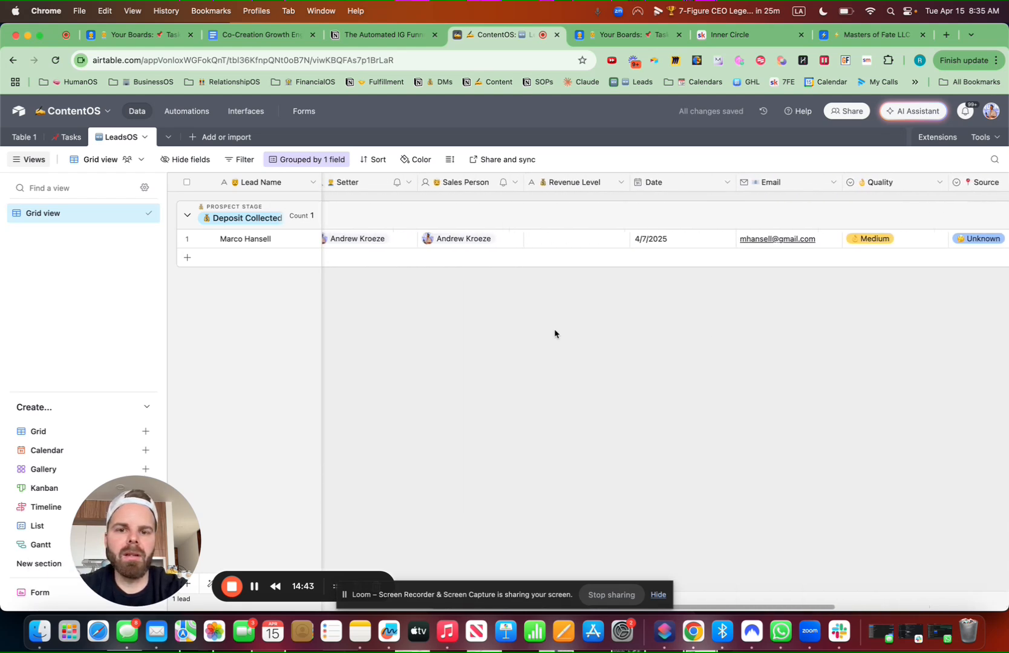
{"action": "scroll", "coordinate": [555, 333], "scroll_direction": "left", "scroll_amount": 5}
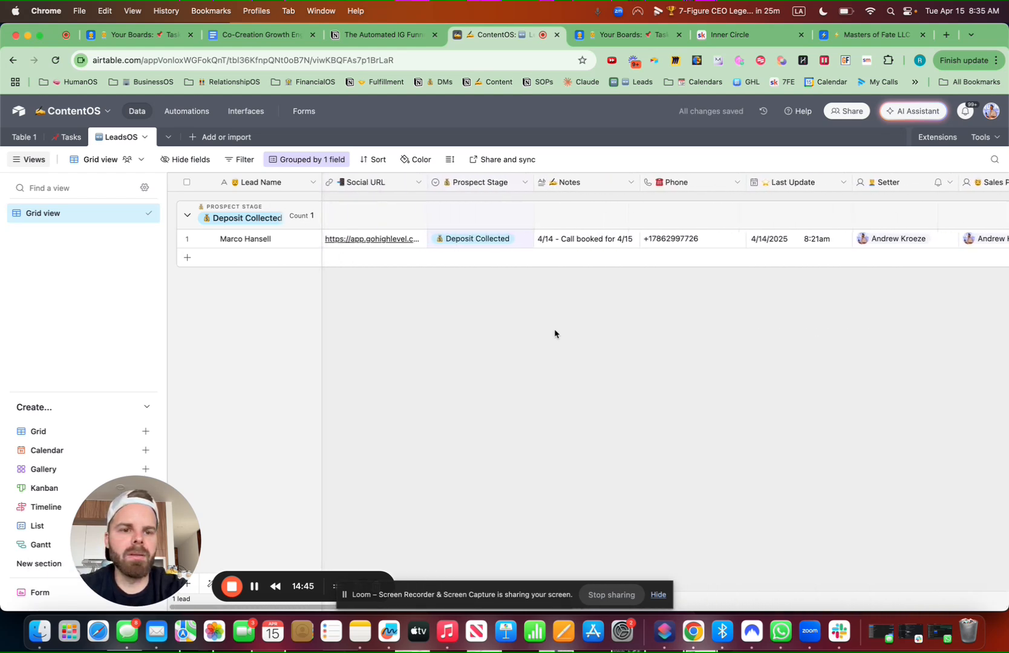
{"action": "scroll", "coordinate": [555, 333], "scroll_direction": "right", "scroll_amount": 5}
{"action": "scroll", "coordinate": [554, 334], "scroll_direction": "right", "scroll_amount": 10}
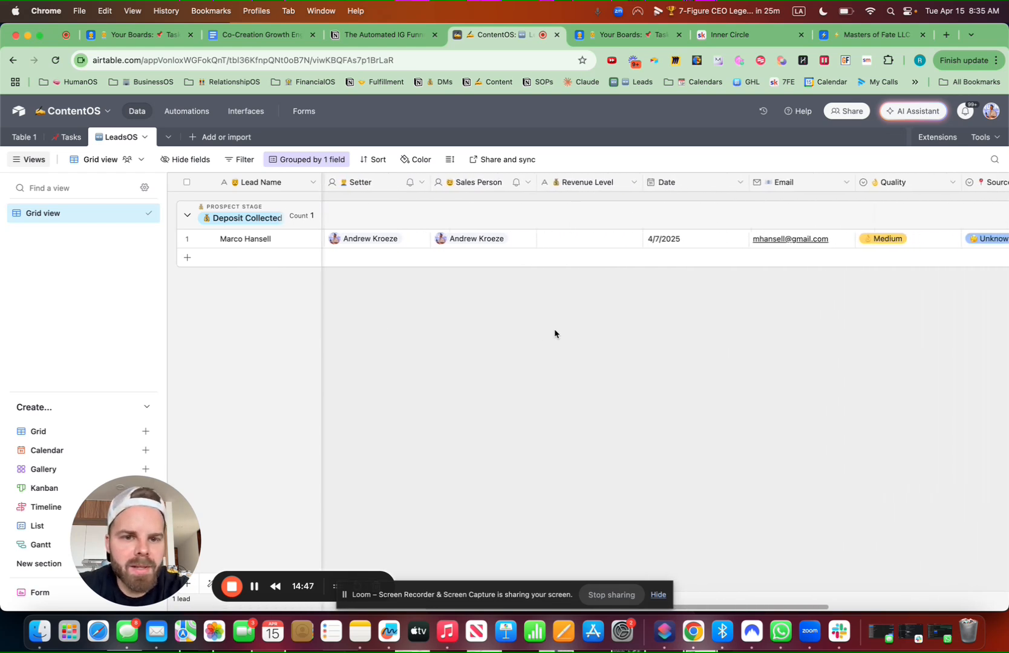
Turn Date into an emoji-named Created Date field of type Created time, without time
{"action": "left_click", "coordinate": [680, 183]}
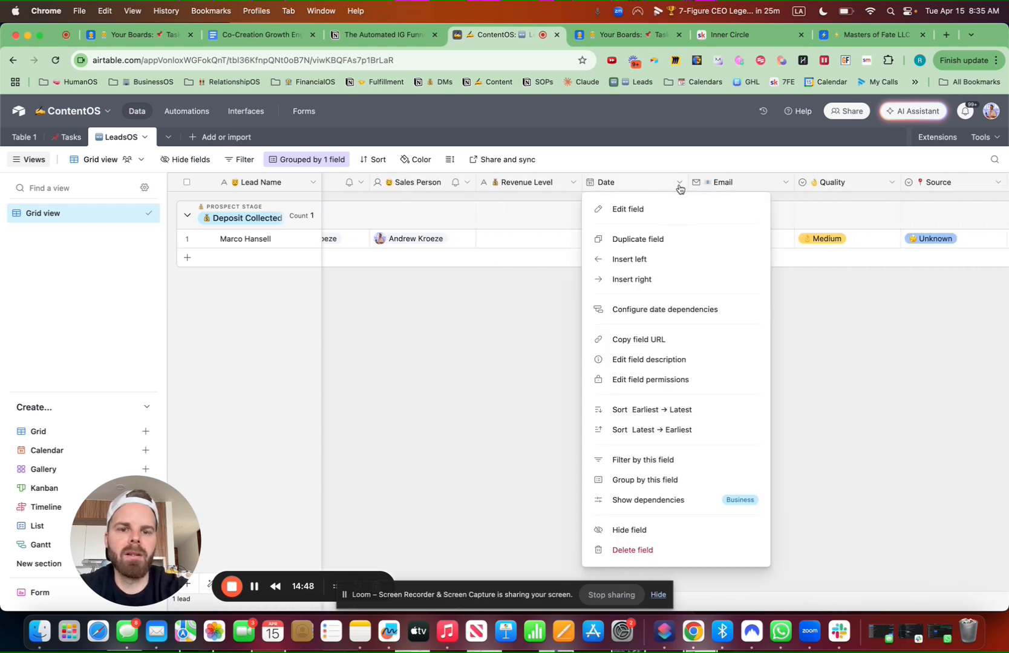
{"action": "left_click", "coordinate": [646, 207]}
{"action": "left_click", "coordinate": [510, 212]}
{"action": "key", "text": "ctrl+super+space"}
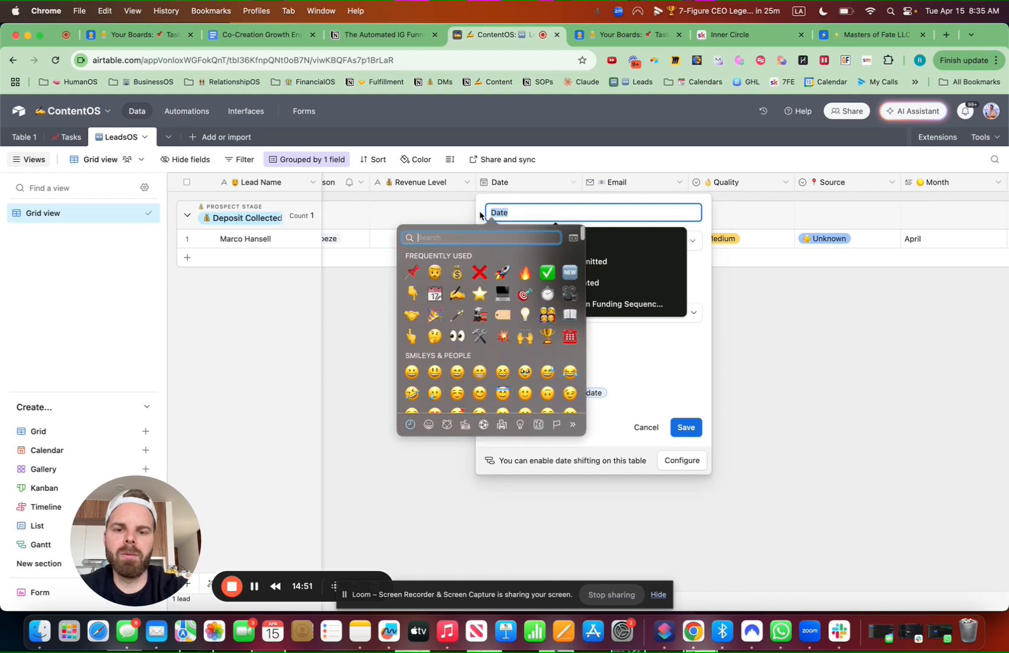
{"action": "left_click", "coordinate": [573, 273]}
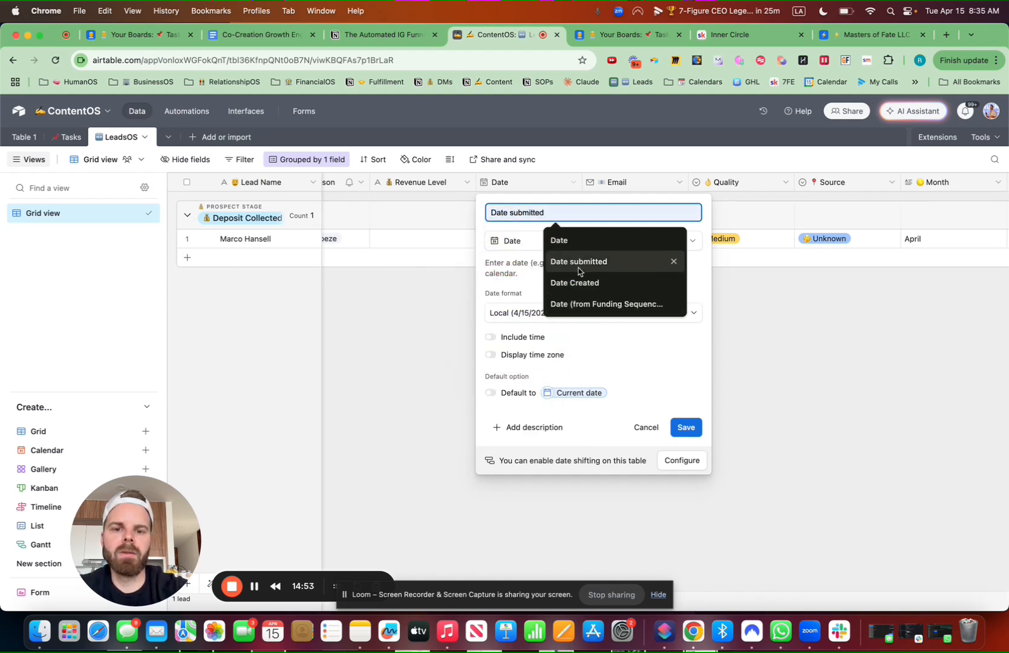
{"action": "type", "text": "Created Date"}
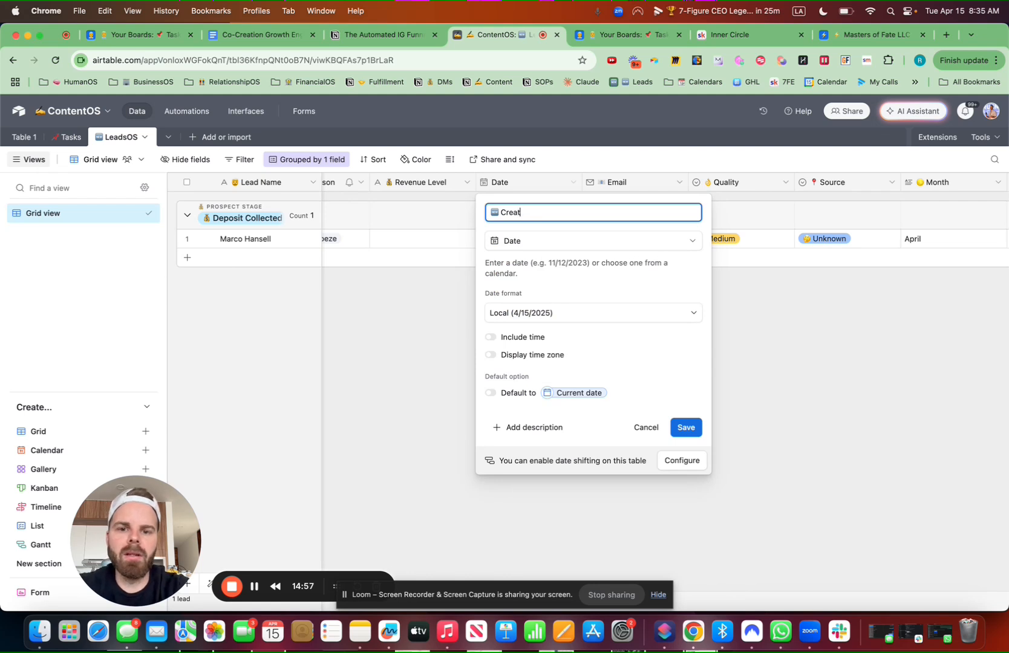
{"action": "left_click", "coordinate": [541, 242]}
{"action": "type", "text": "created"}
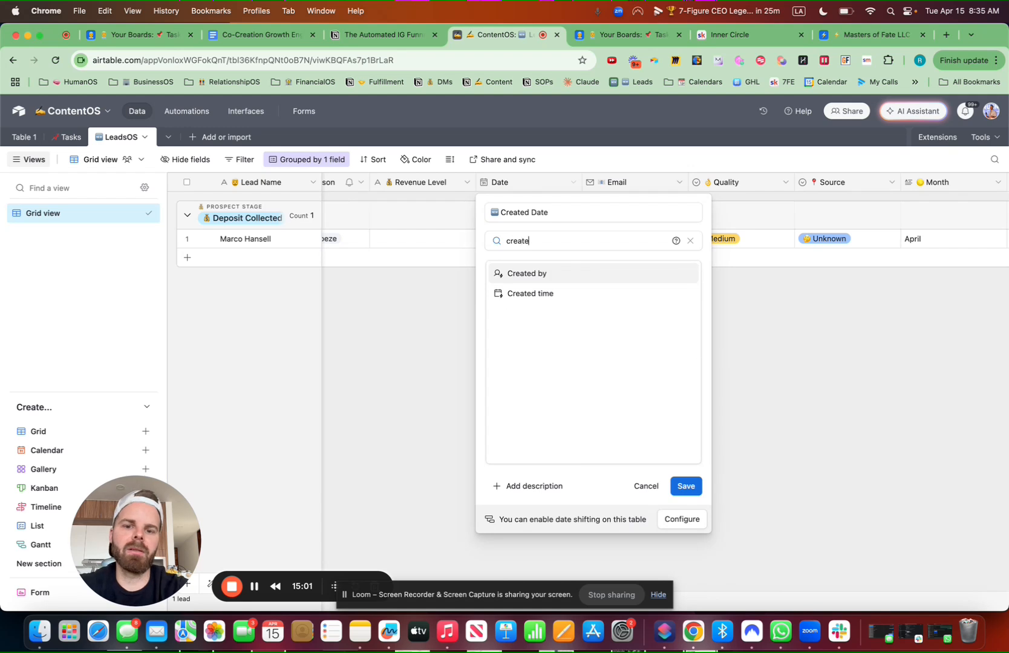
{"action": "left_click", "coordinate": [553, 293]}
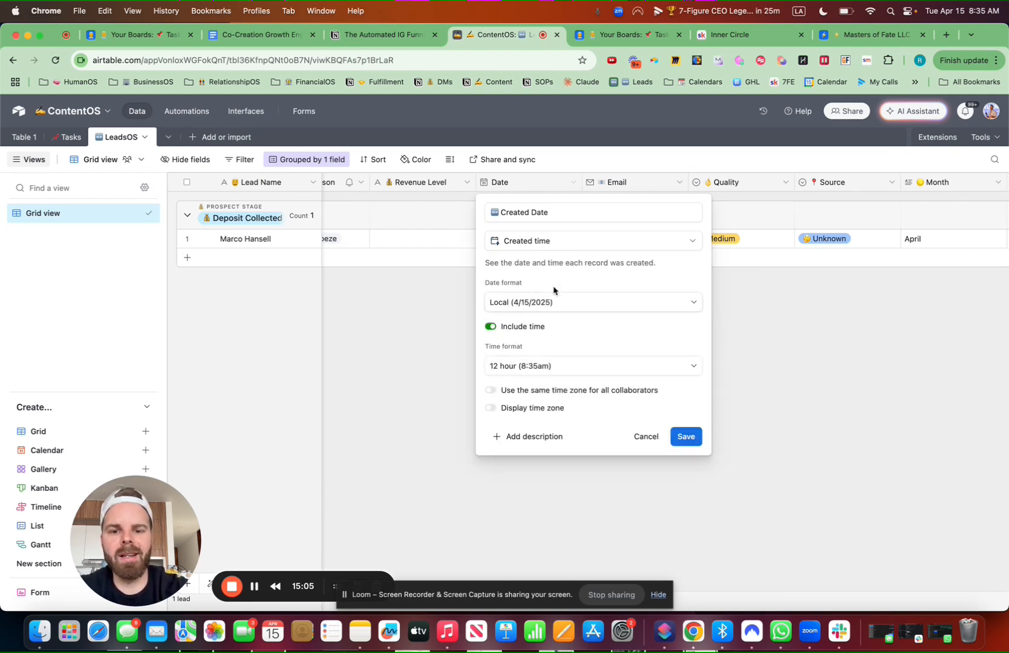
{"action": "left_click", "coordinate": [492, 328]}
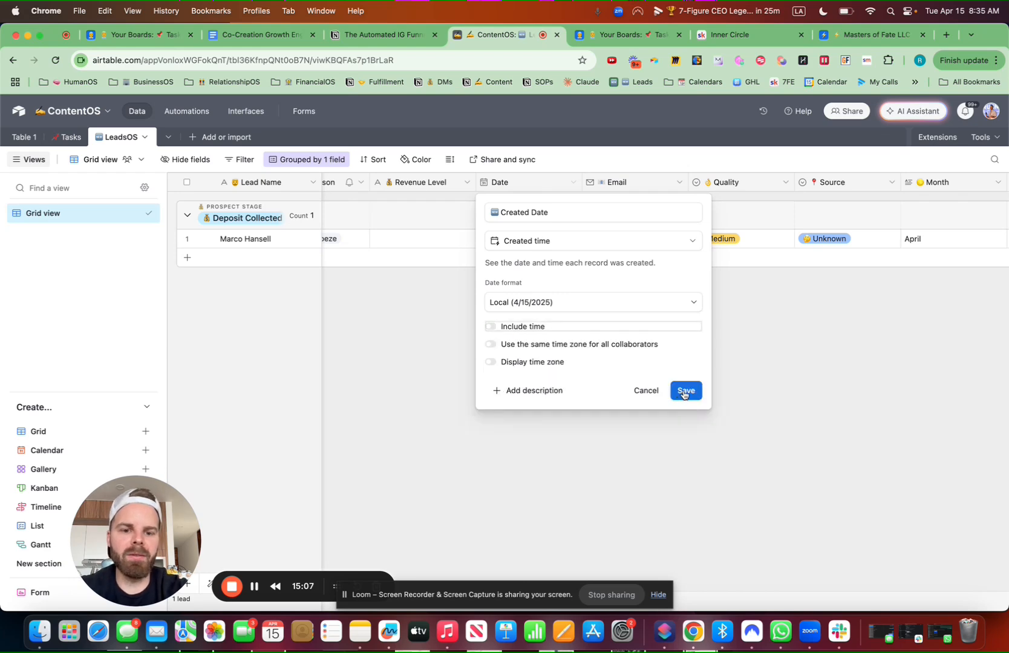
{"action": "left_click", "coordinate": [684, 392]}
{"action": "left_click", "coordinate": [607, 403]}
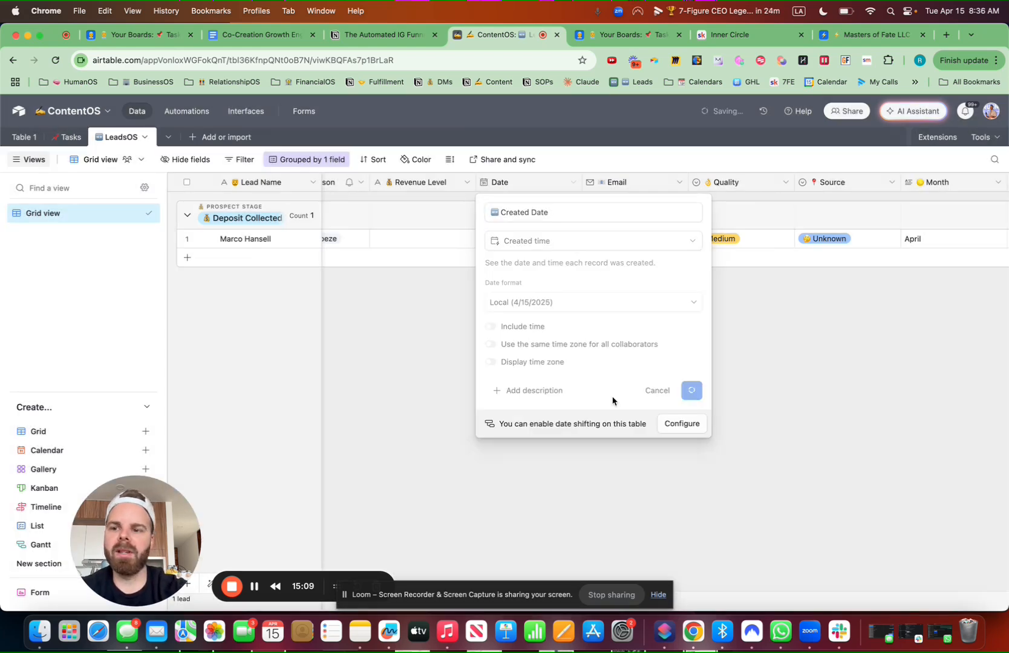
{"action": "scroll", "coordinate": [527, 369], "scroll_direction": "left", "scroll_amount": 5}
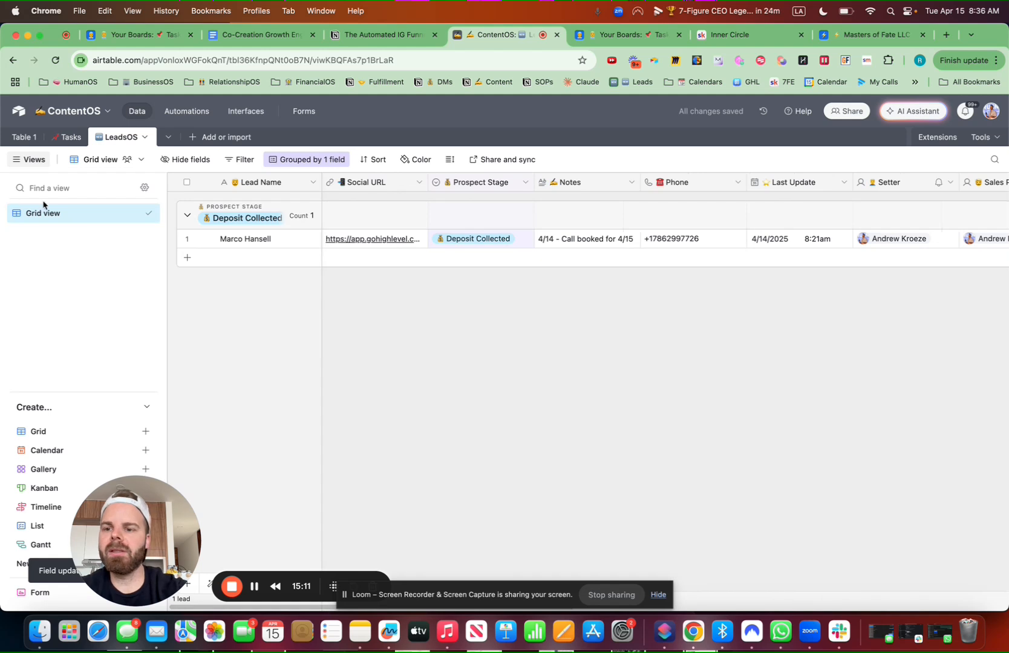
Rename the Grid view to Stage with a rocket emoji
{"action": "left_click", "coordinate": [137, 218]}
{"action": "left_click", "coordinate": [177, 270]}
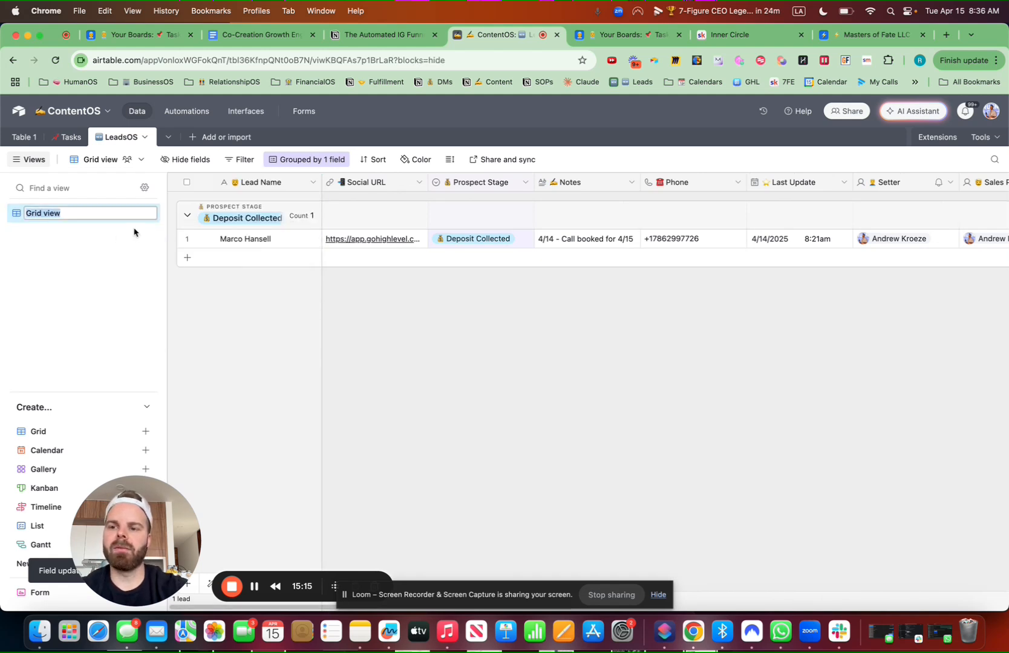
{"action": "key", "text": "ctrl+super+space"}
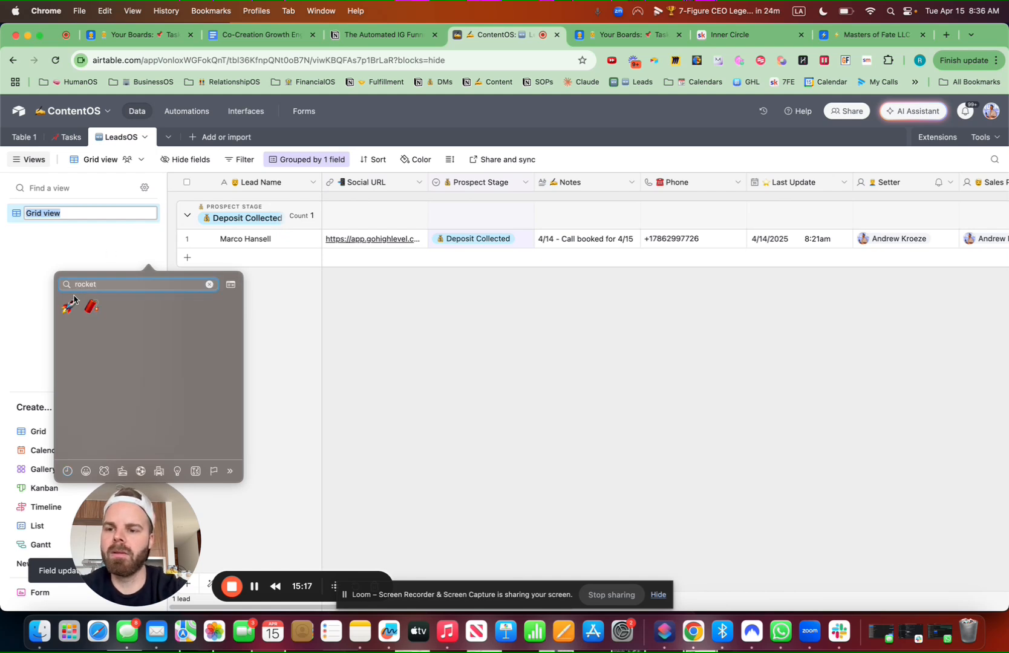
{"action": "left_click", "coordinate": [70, 305]}
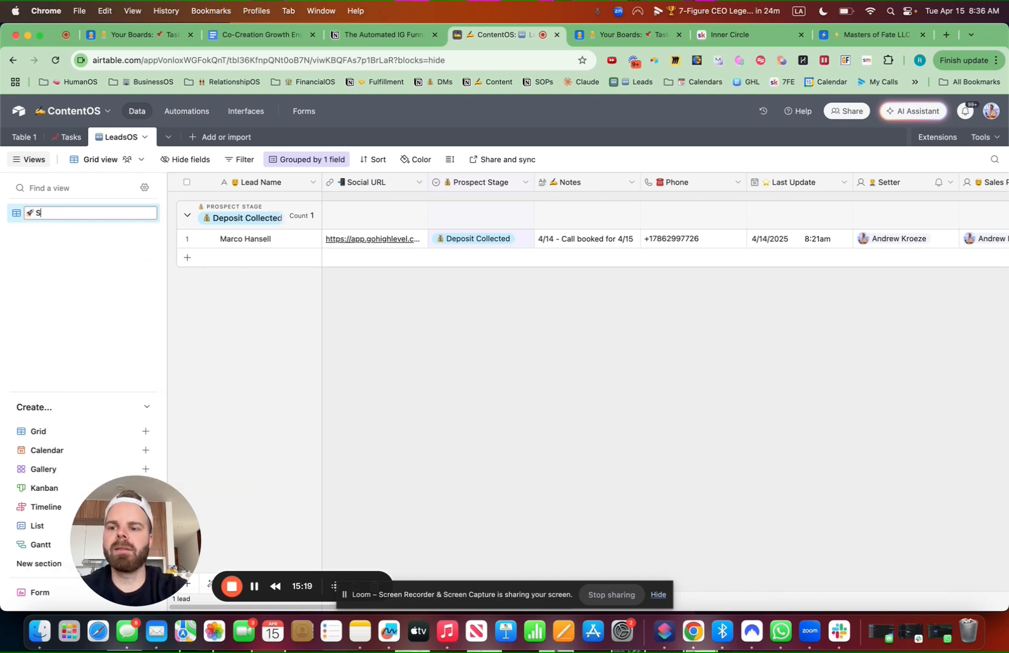
{"action": "key", "text": "Return"}
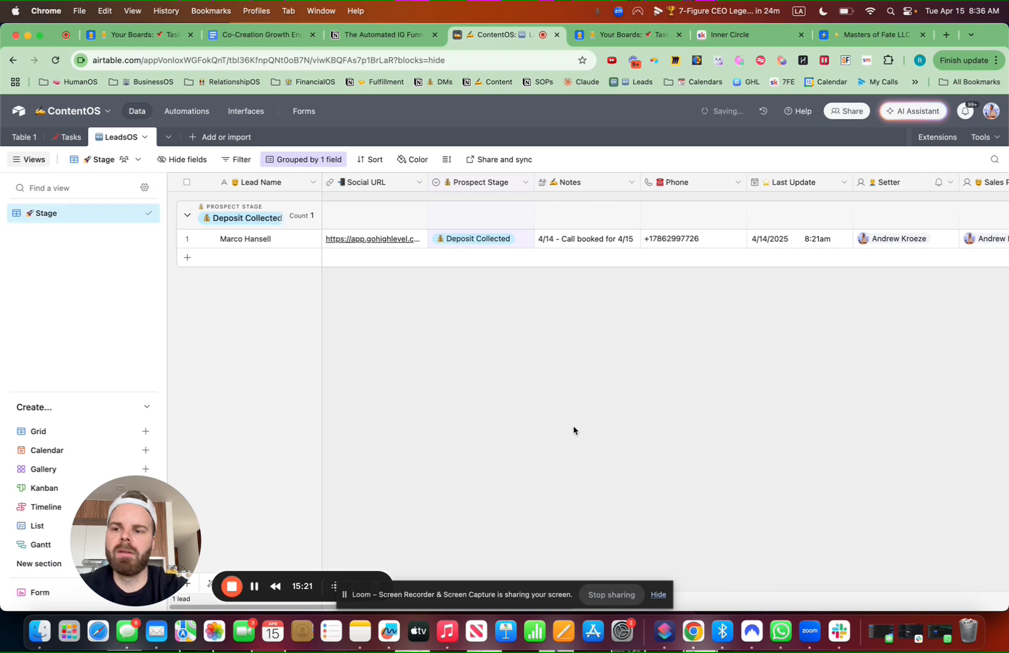
Duplicate the Stage view and name the copy '🆕 New Leads'
{"action": "left_click", "coordinate": [143, 213]}
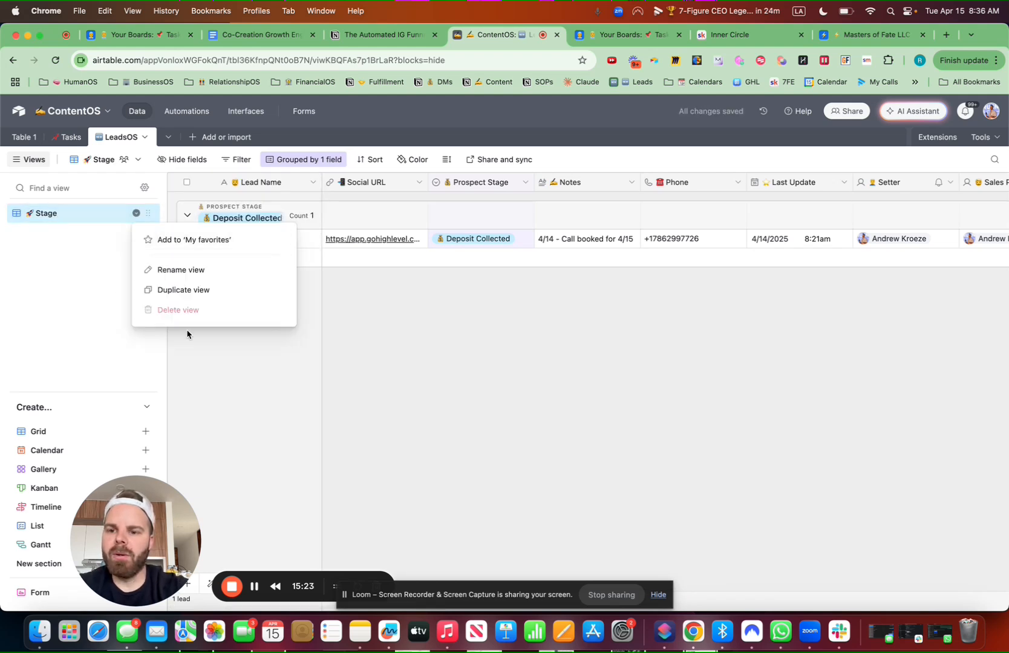
{"action": "left_click", "coordinate": [170, 289]}
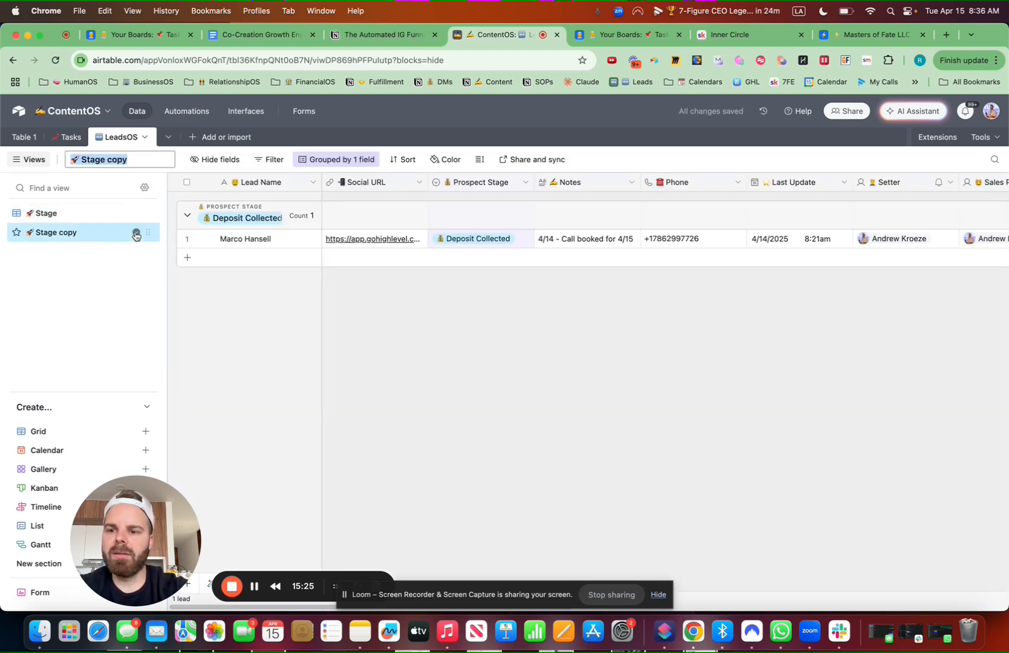
{"action": "left_click", "coordinate": [136, 232]}
{"action": "left_click", "coordinate": [153, 163]}
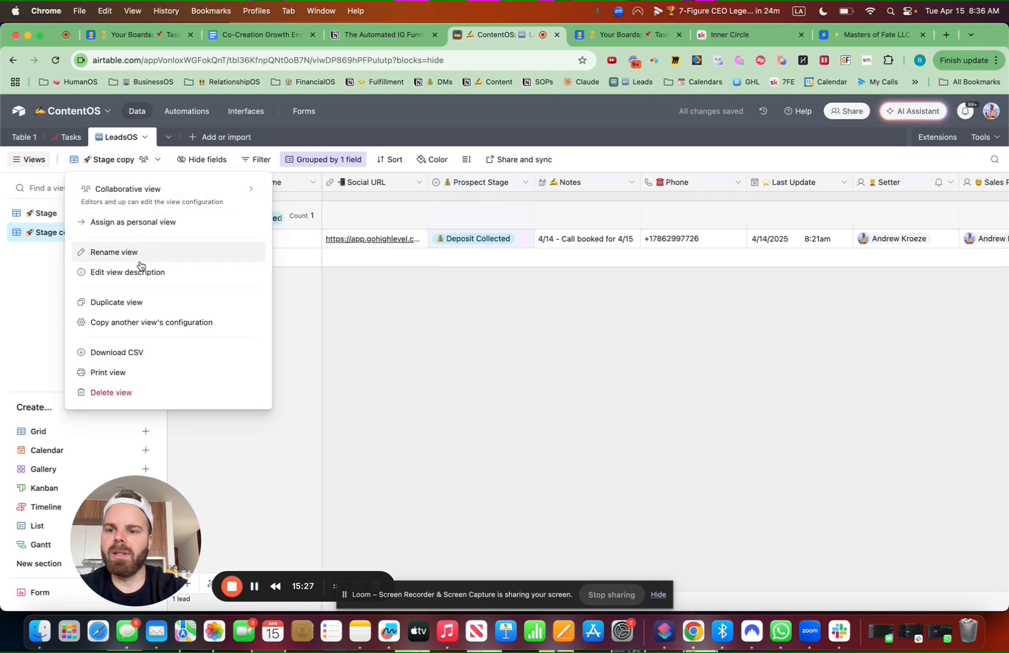
{"action": "left_click", "coordinate": [115, 253]}
{"action": "key", "text": "ctrl+super+space"}
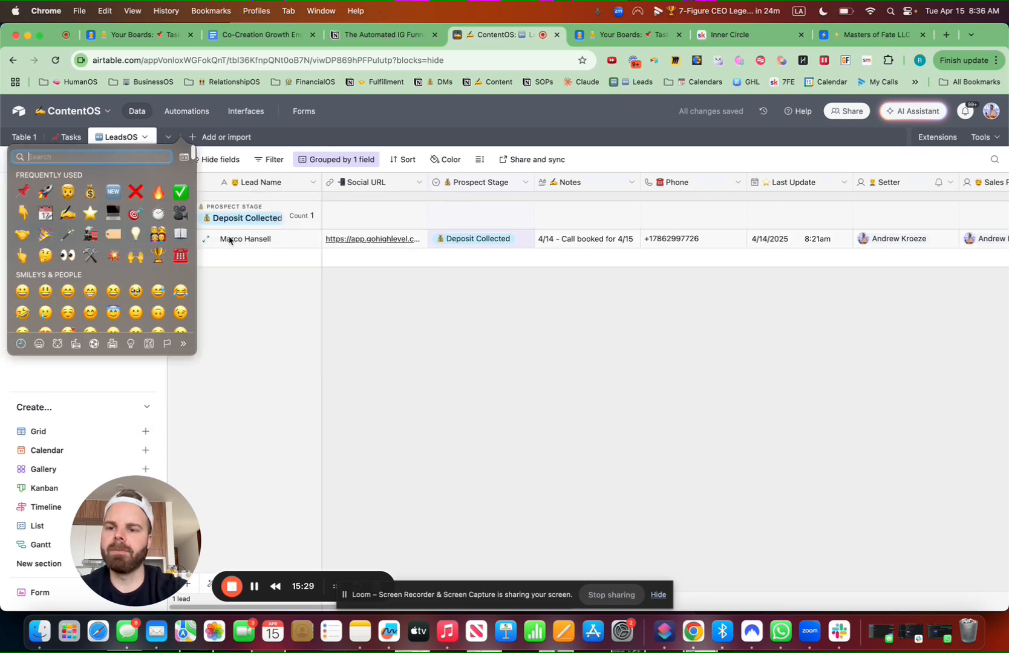
{"action": "left_click", "coordinate": [112, 191]}
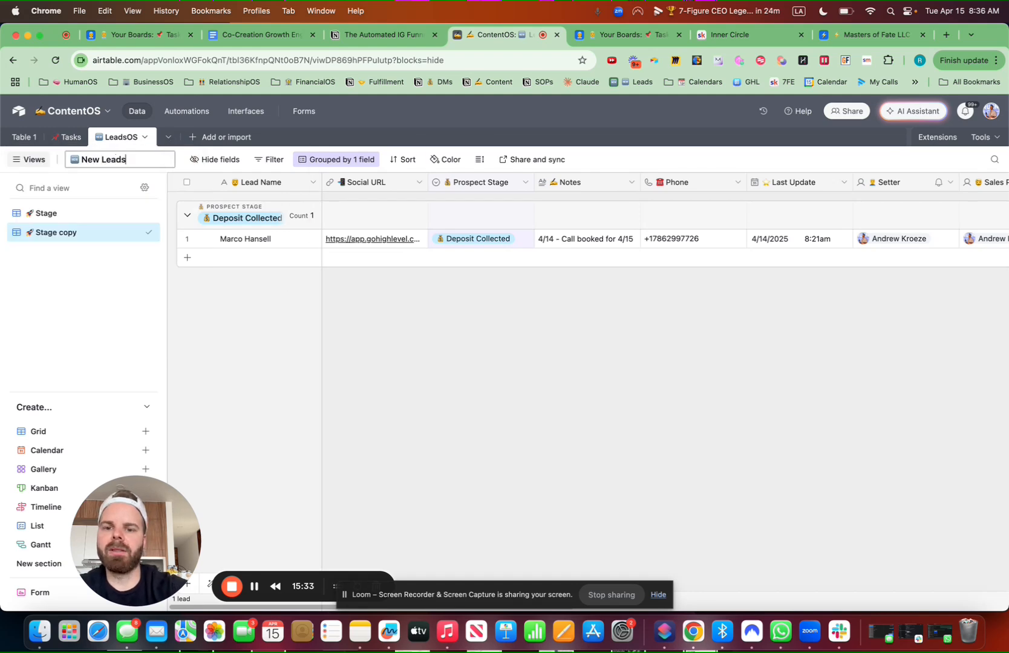
{"action": "key", "text": "Return"}
Remove the Prospect Stage grouping from the New Leads view
{"action": "left_click", "coordinate": [337, 165]}
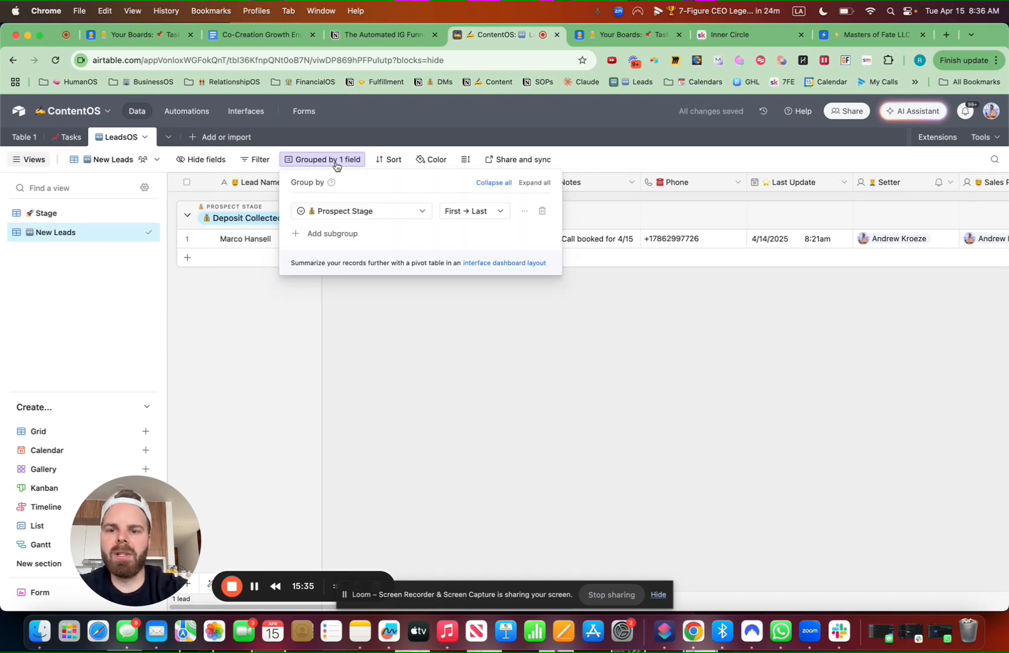
{"action": "left_click", "coordinate": [542, 217]}
{"action": "left_click", "coordinate": [557, 311]}
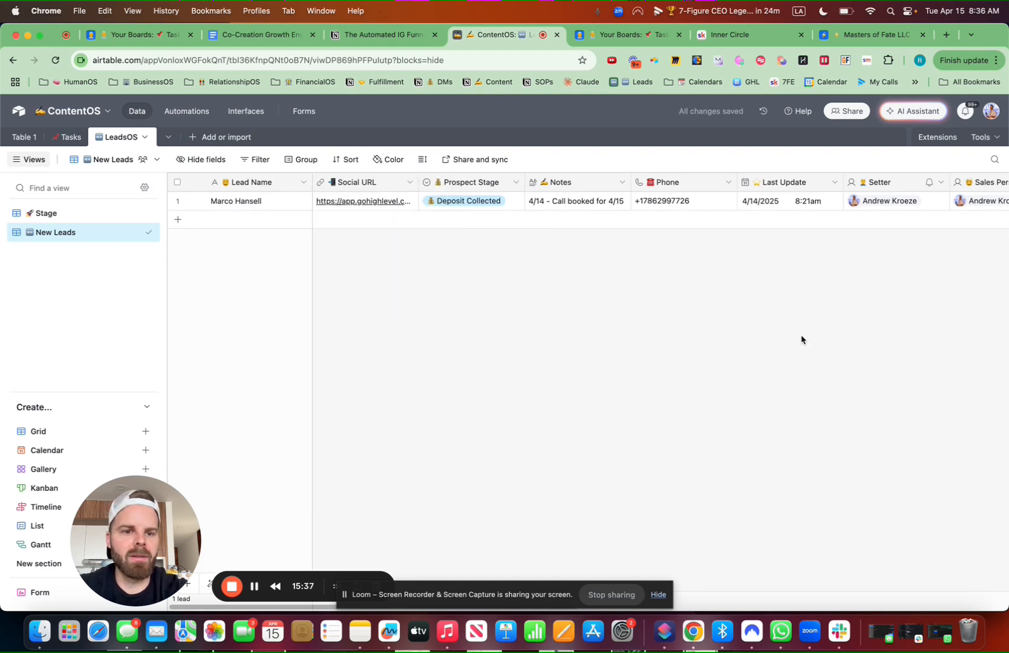
{"action": "scroll", "coordinate": [801, 340], "scroll_direction": "right", "scroll_amount": 10}
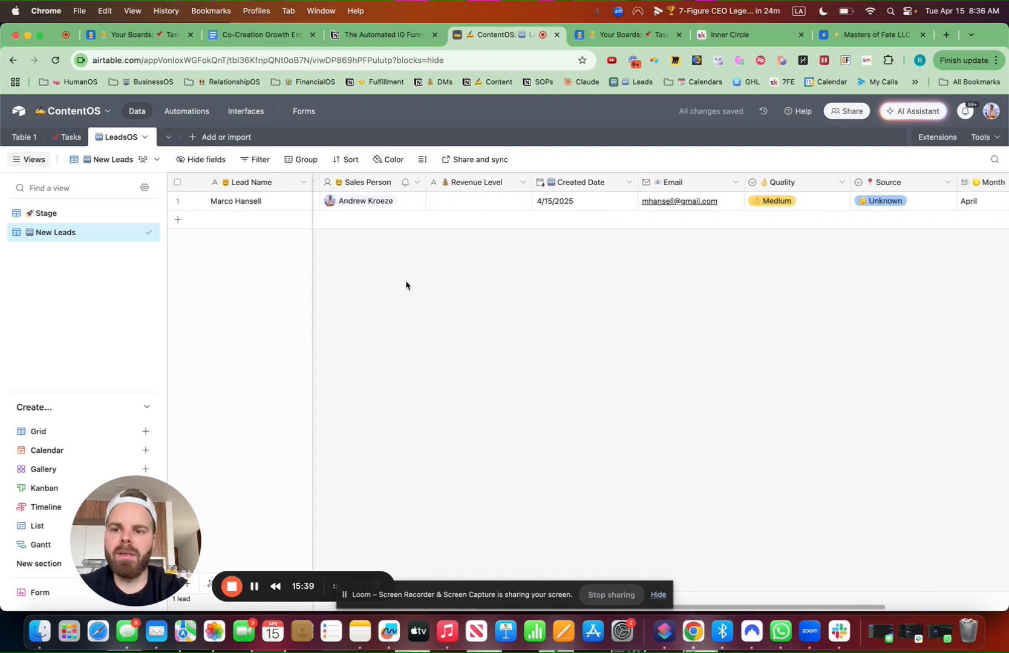
Move Created Date next to Lead Name and sort by Created Date, latest to earliest
{"action": "left_click_drag", "start_coordinate": [574, 184], "coordinate": [307, 181]}
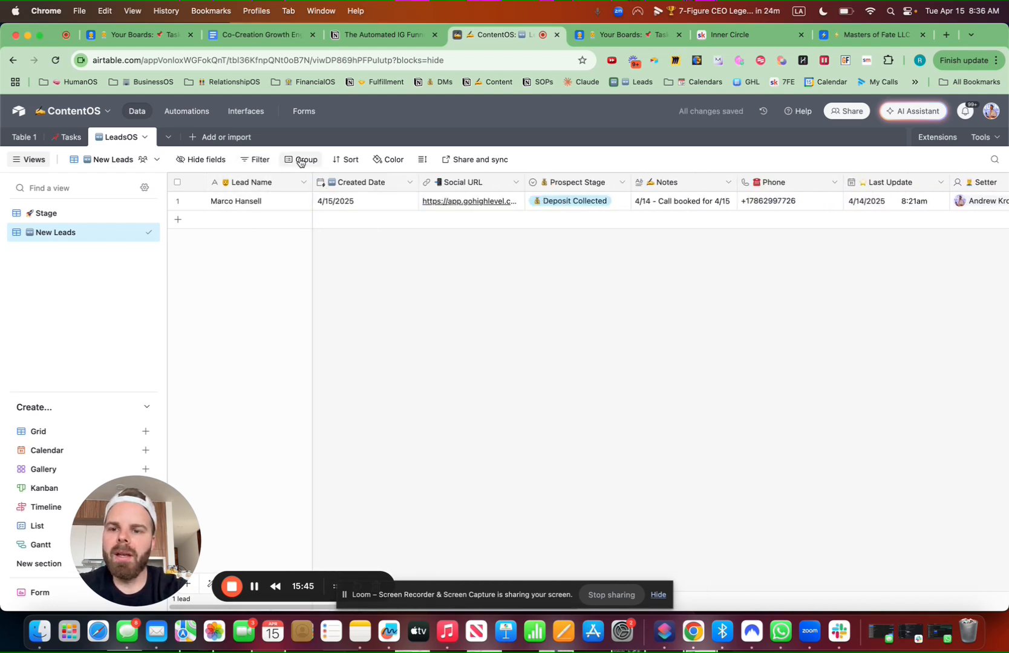
{"action": "left_click", "coordinate": [346, 160]}
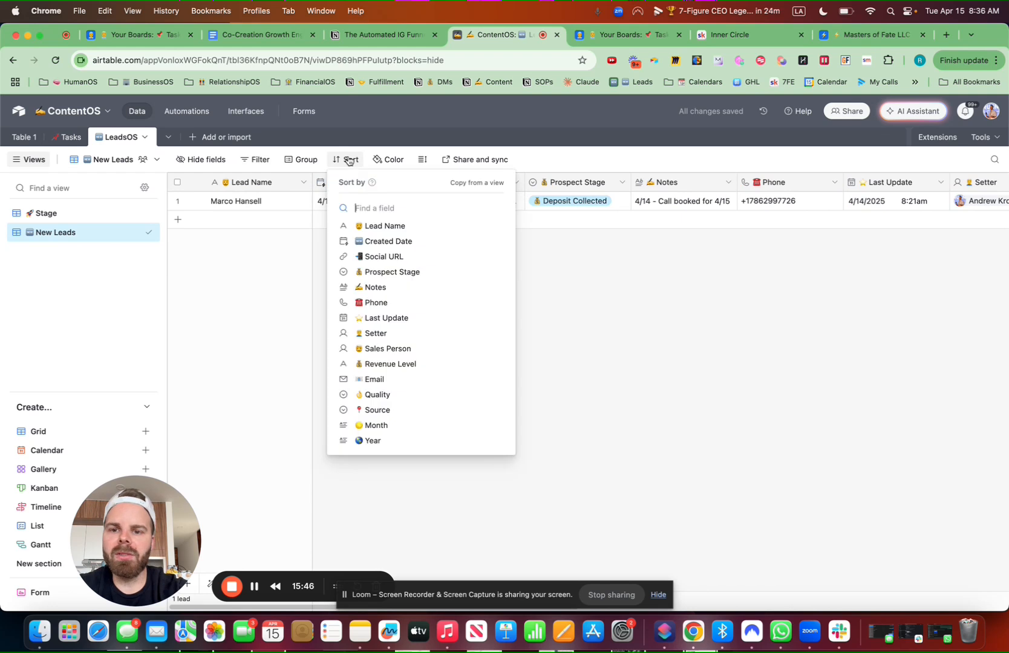
{"action": "left_click", "coordinate": [373, 241]}
{"action": "left_click", "coordinate": [527, 211]}
{"action": "left_click", "coordinate": [532, 251]}
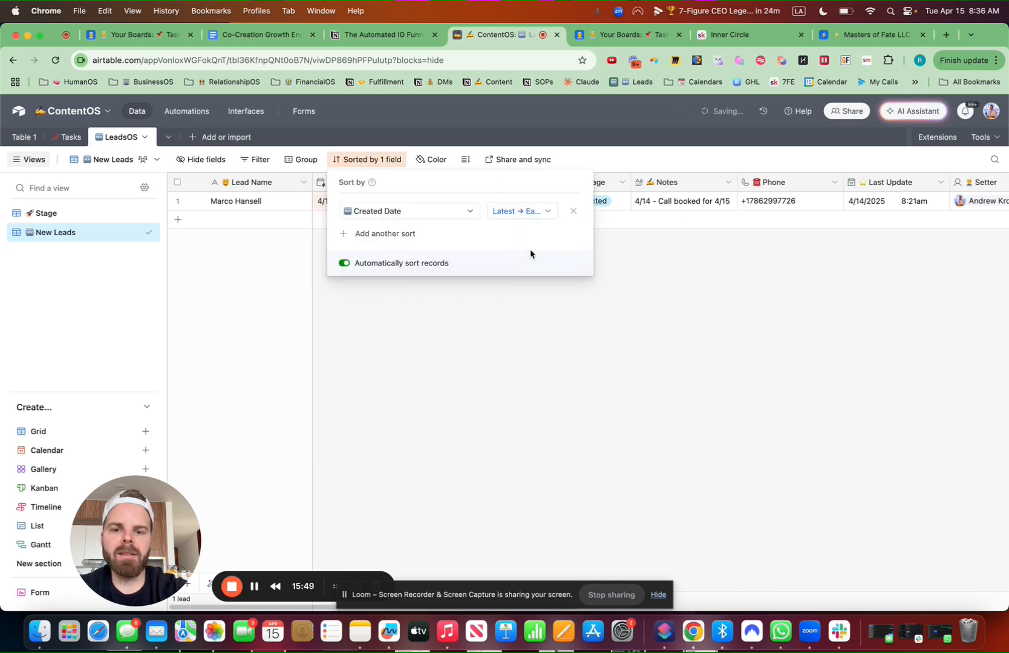
{"action": "left_click", "coordinate": [706, 353]}
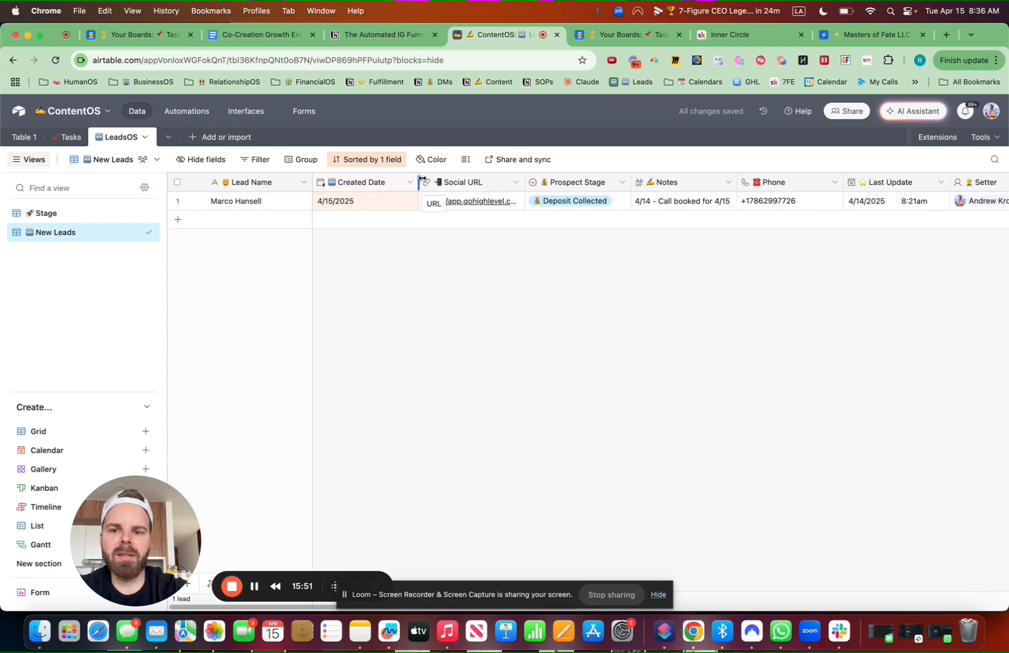
Narrow the Created Date, Month and Year columns
{"action": "left_click_drag", "start_coordinate": [419, 182], "coordinate": [413, 182]}
{"action": "scroll", "coordinate": [624, 250], "scroll_direction": "right", "scroll_amount": 10}
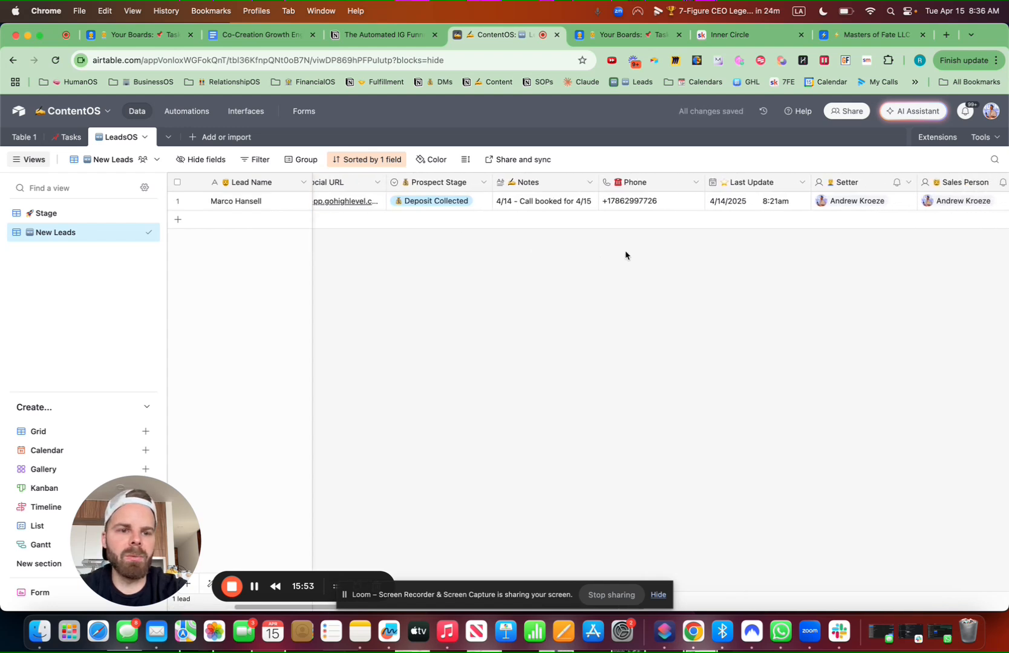
{"action": "scroll", "coordinate": [624, 254], "scroll_direction": "right", "scroll_amount": 8}
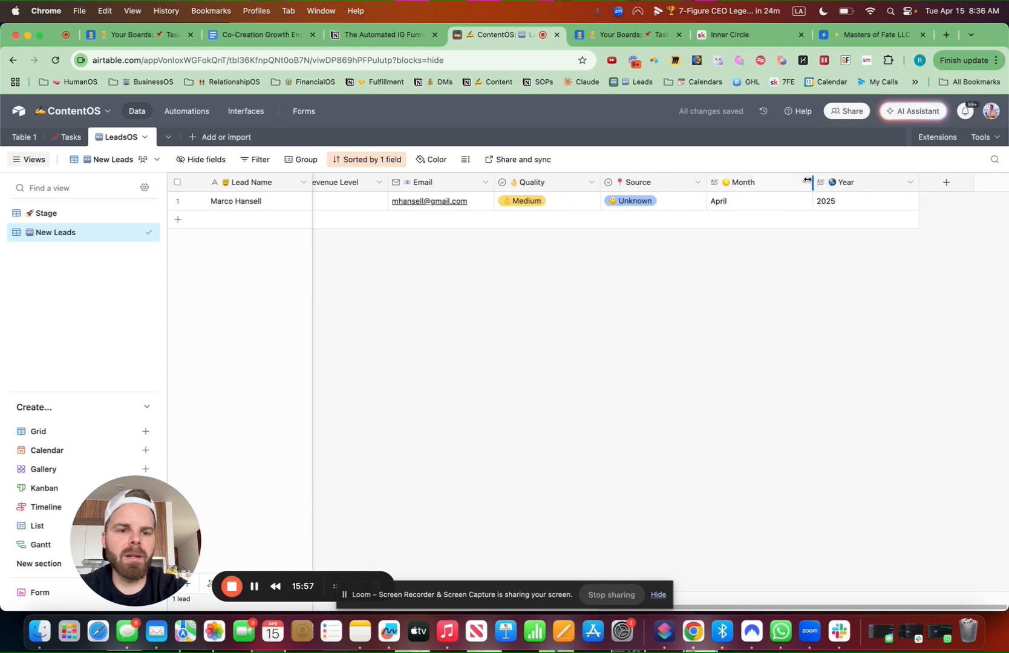
{"action": "left_click_drag", "start_coordinate": [812, 183], "coordinate": [796, 186]}
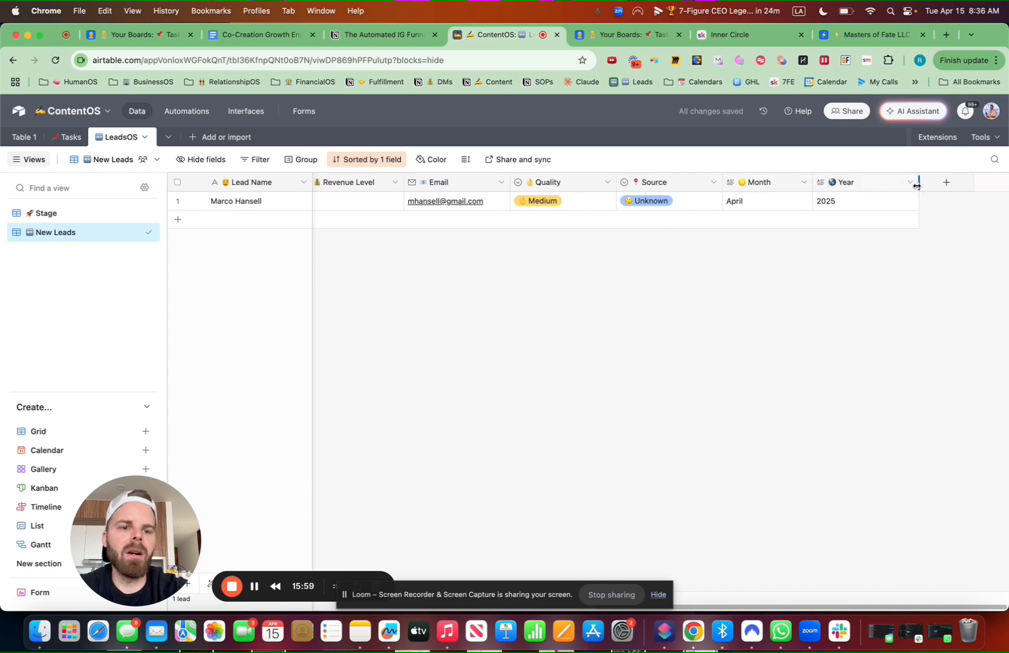
{"action": "left_click_drag", "start_coordinate": [917, 186], "coordinate": [902, 187]}
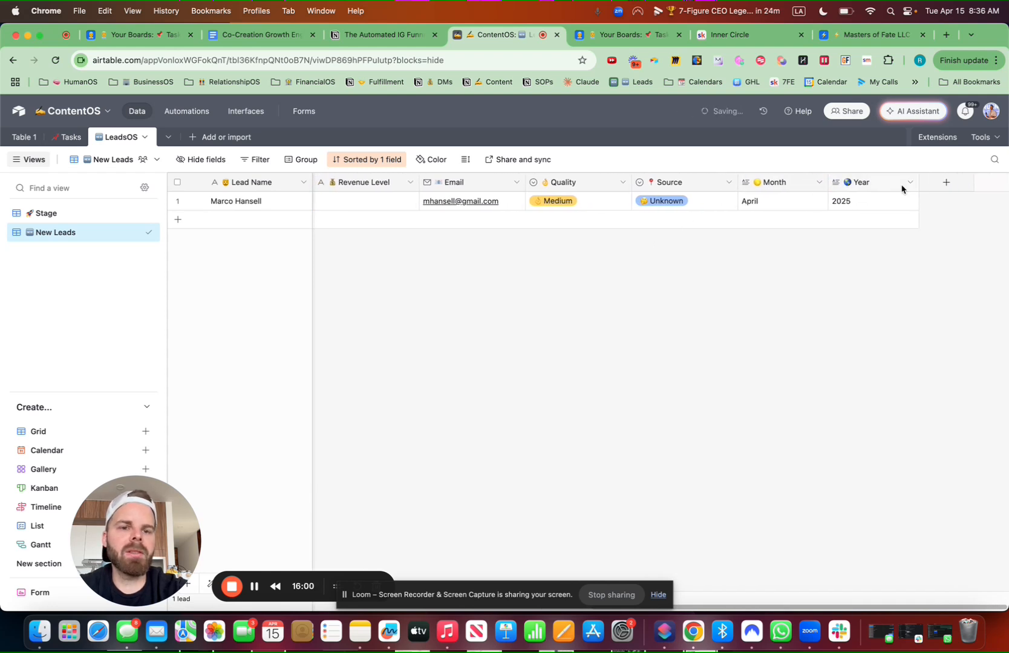
Copy the Month field's formula from the Masters of Fate leads base
{"action": "left_click", "coordinate": [873, 39]}
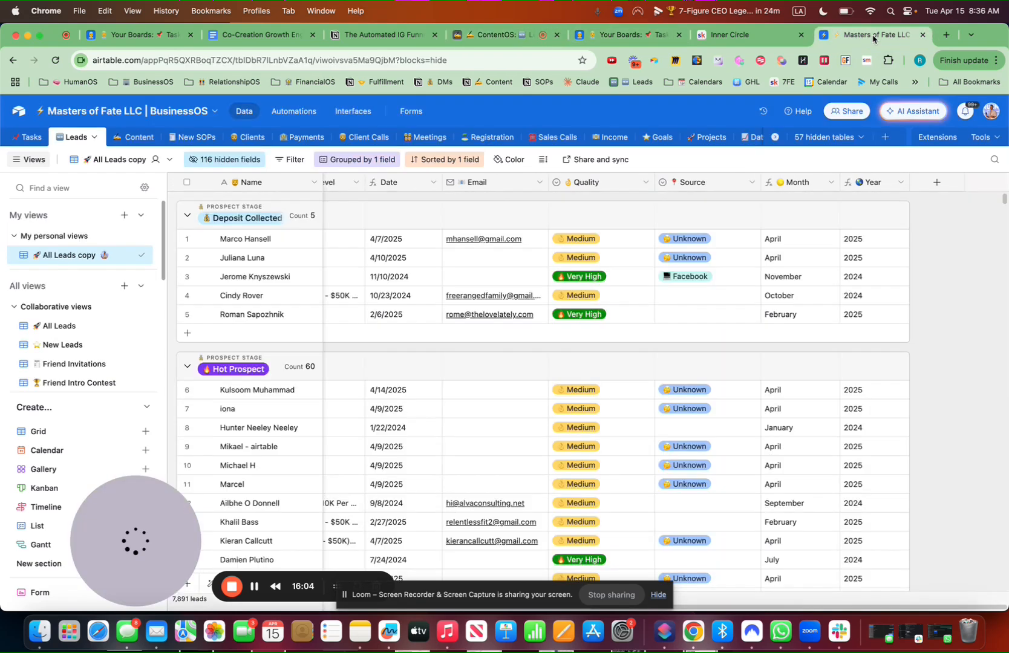
{"action": "left_click", "coordinate": [831, 183]}
{"action": "left_click", "coordinate": [792, 222]}
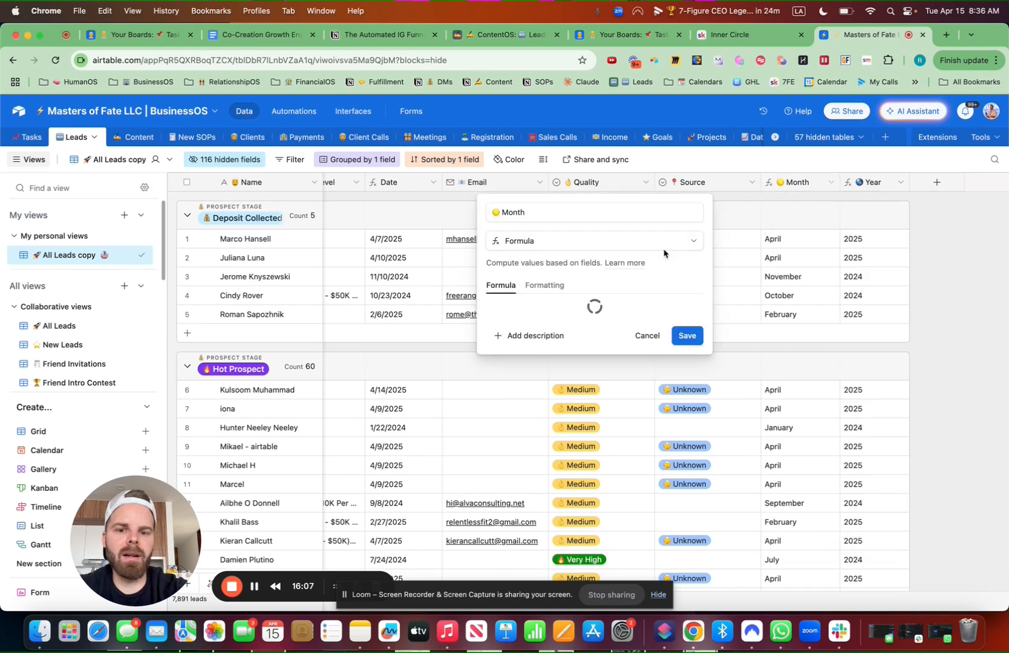
{"action": "left_click_drag", "start_coordinate": [623, 310], "coordinate": [507, 299]}
{"action": "key", "text": "super+c"}
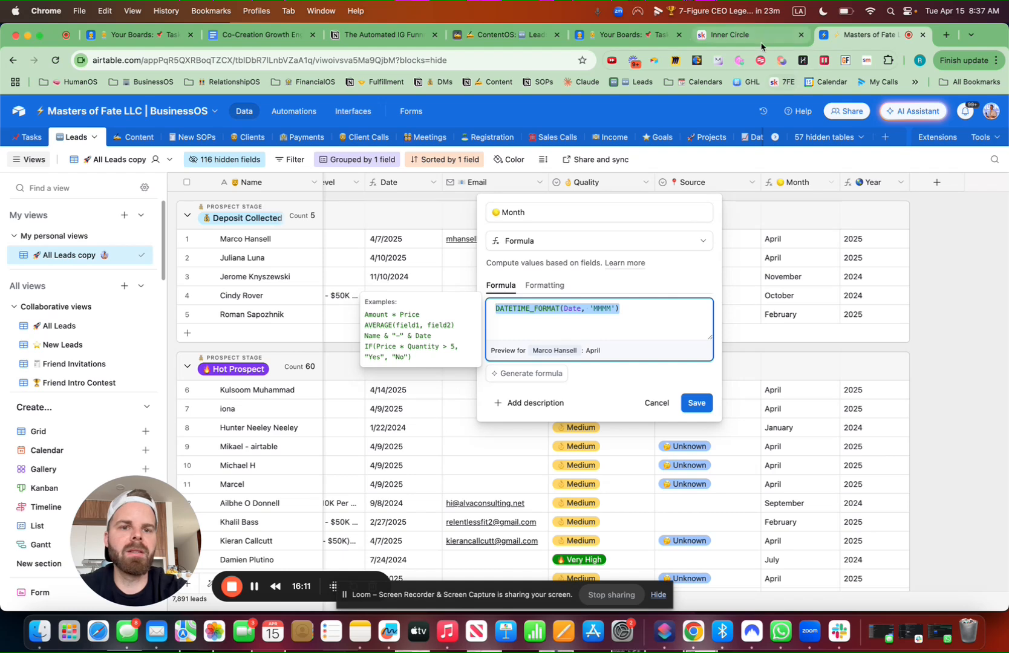
{"action": "left_click", "coordinate": [265, 42]}
{"action": "left_click", "coordinate": [142, 34]}
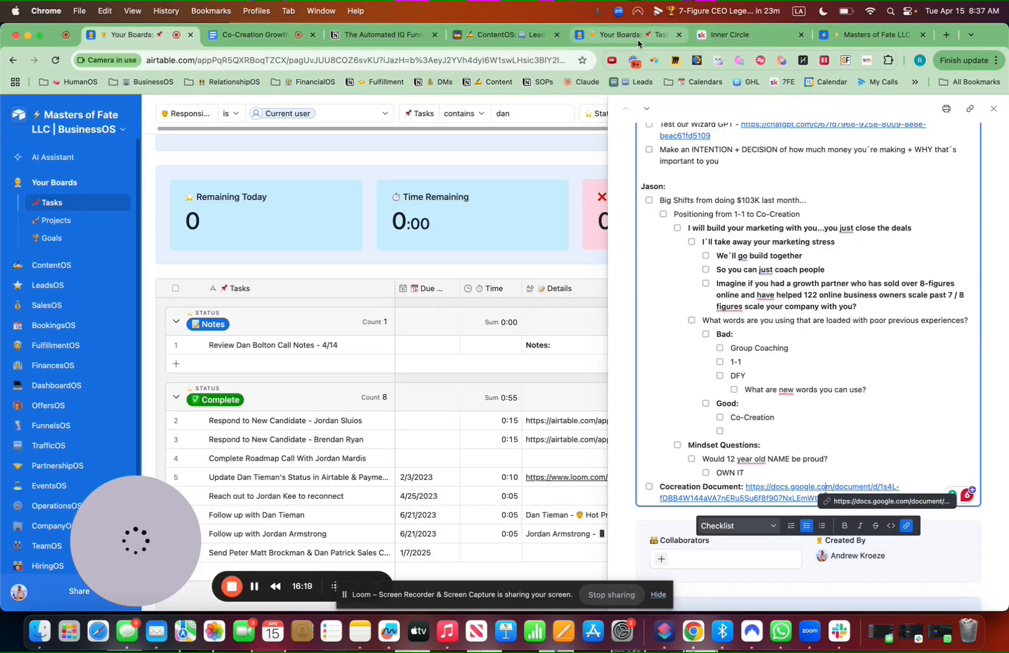
{"action": "left_click", "coordinate": [496, 34]}
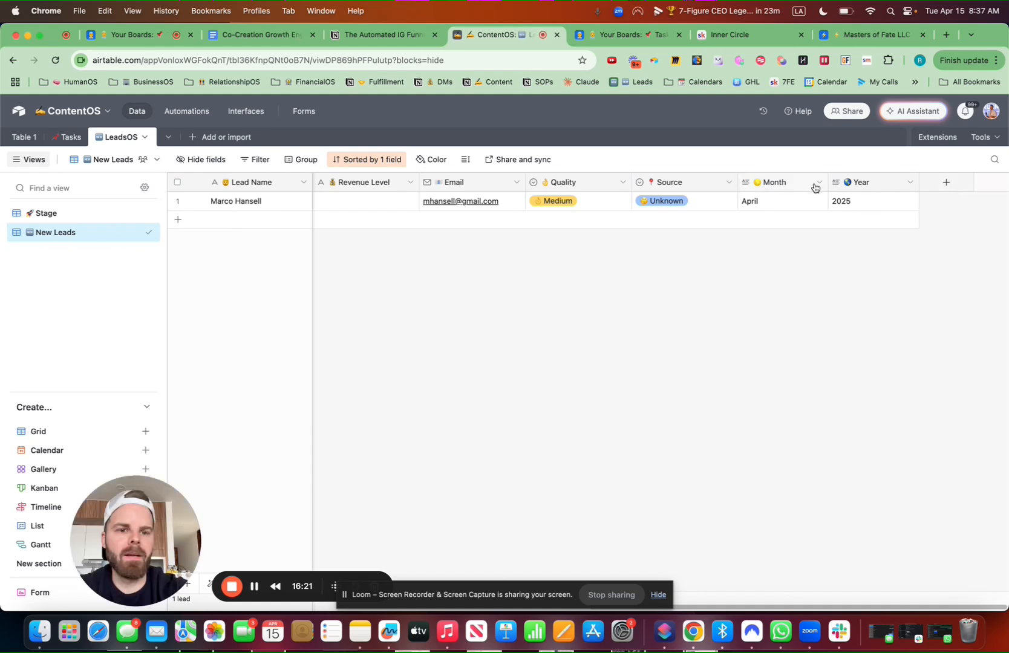
Convert Month to a formula field using DATETIME_FORMAT({Created Date}, 'MMMM')
{"action": "left_click", "coordinate": [820, 183]}
{"action": "left_click", "coordinate": [792, 207]}
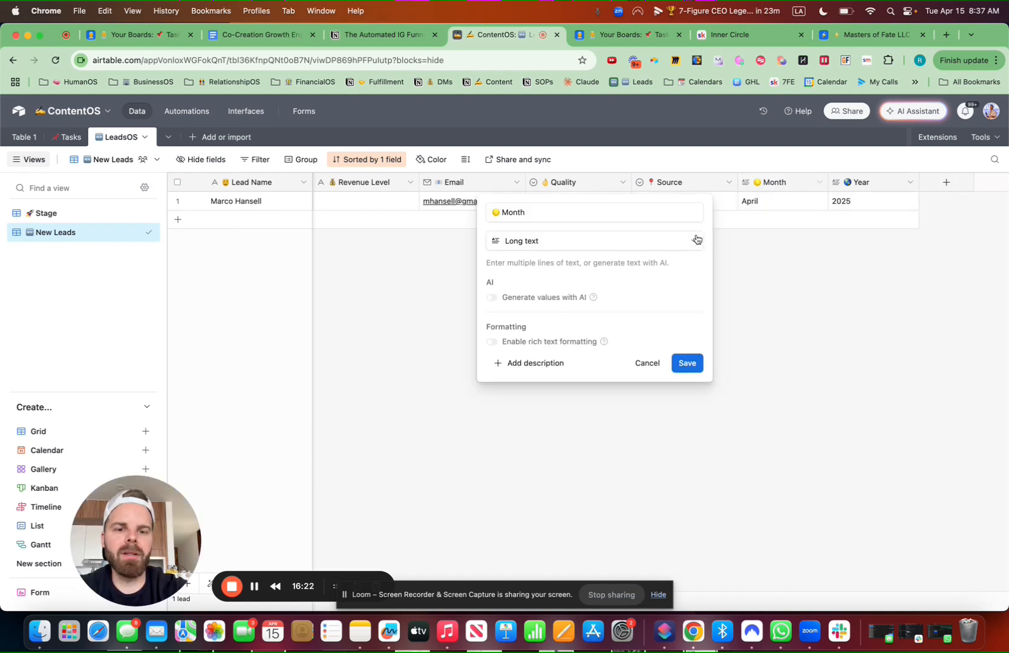
{"action": "left_click", "coordinate": [603, 246]}
{"action": "type", "text": "form"}
{"action": "left_click", "coordinate": [537, 278]}
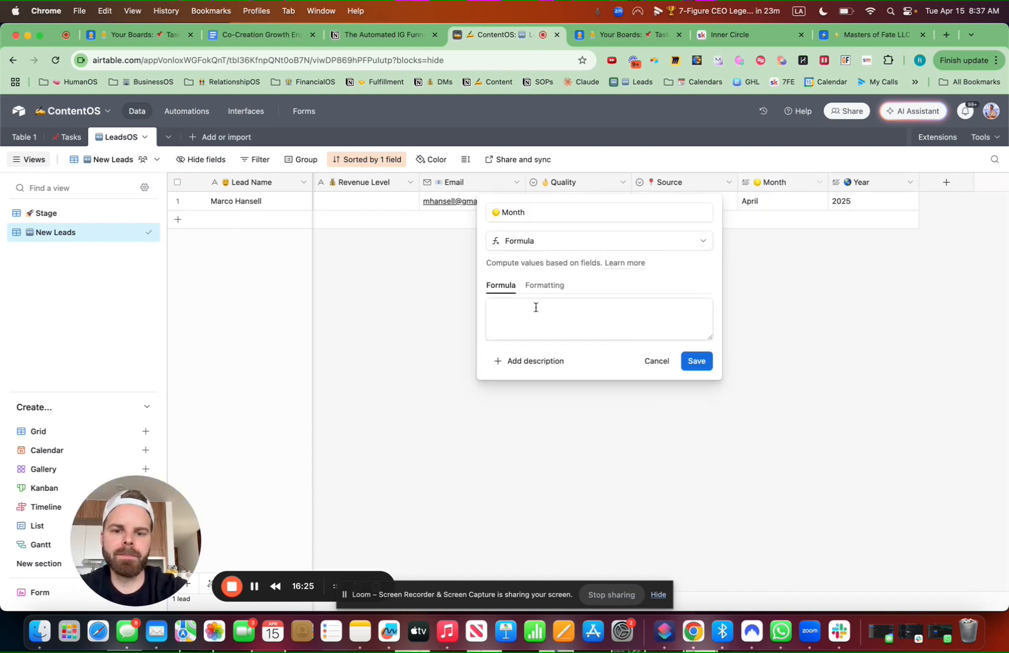
{"action": "left_click", "coordinate": [528, 308]}
{"action": "key", "text": "super+v"}
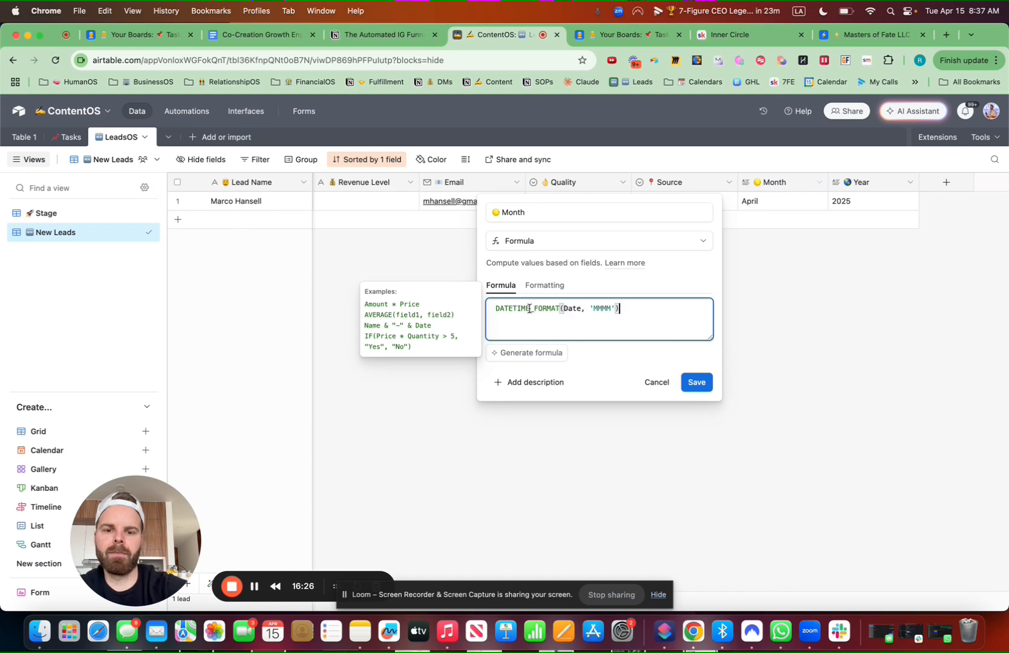
{"action": "left_click", "coordinate": [580, 311]}
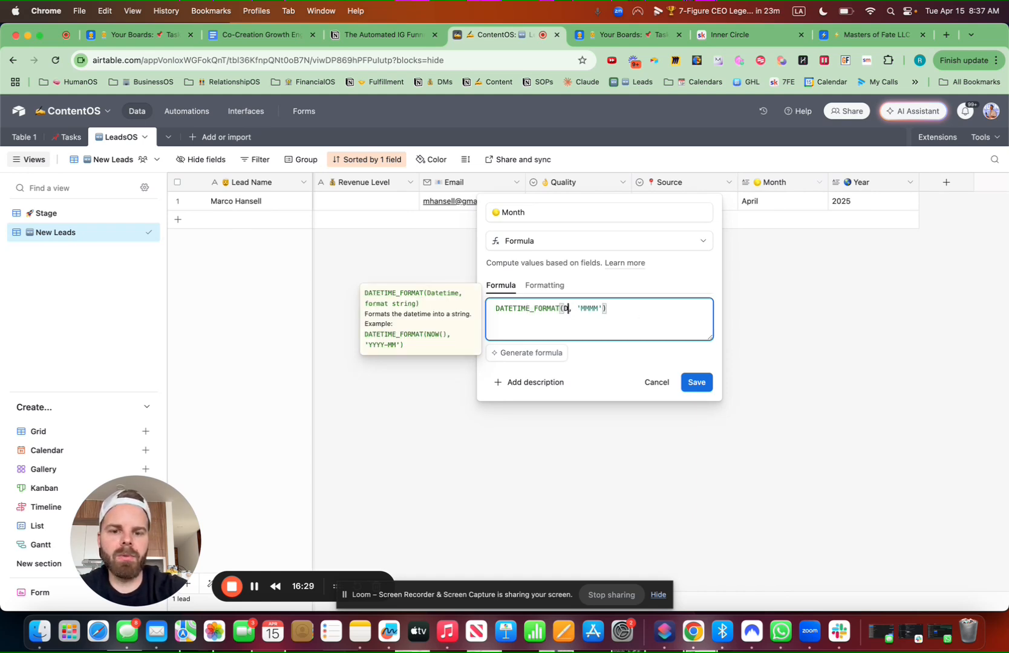
{"action": "type", "text": "date"}
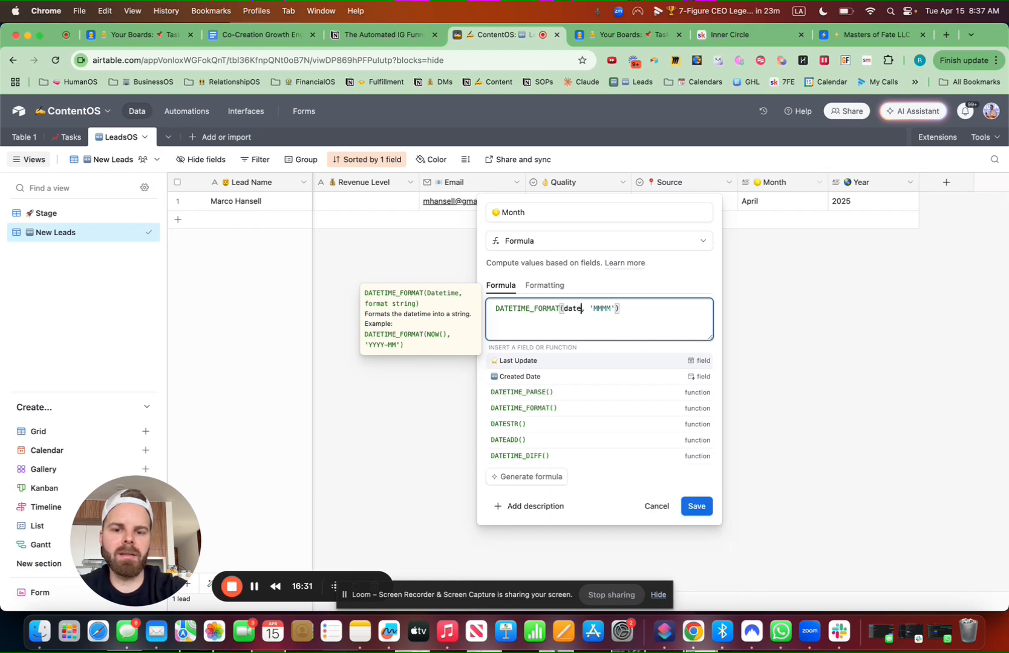
{"action": "left_click", "coordinate": [556, 375]}
{"action": "left_click", "coordinate": [710, 385]}
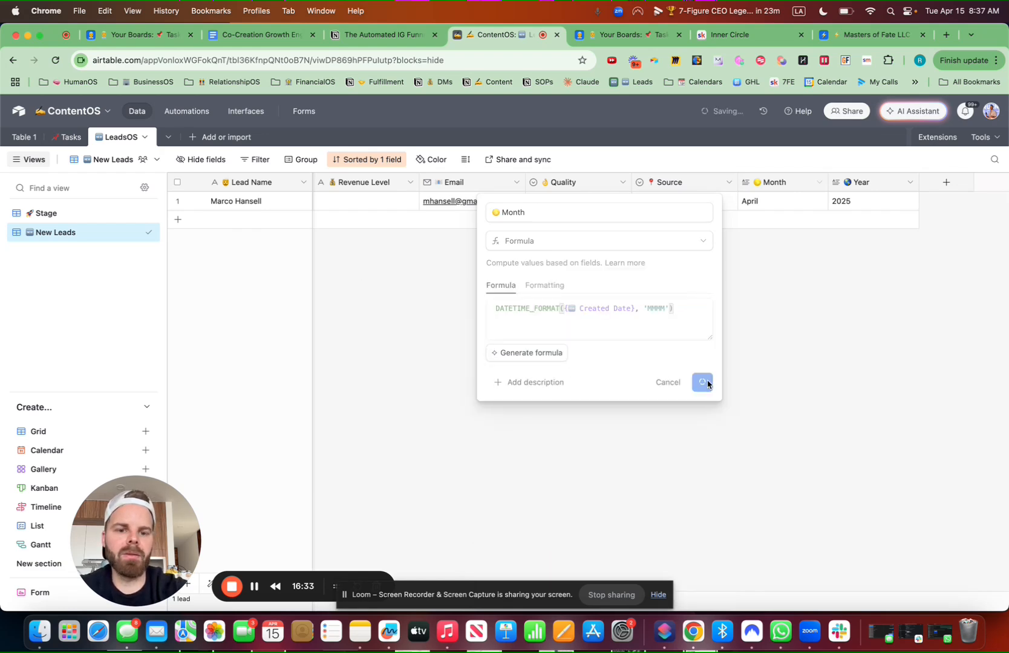
{"action": "left_click", "coordinate": [609, 403]}
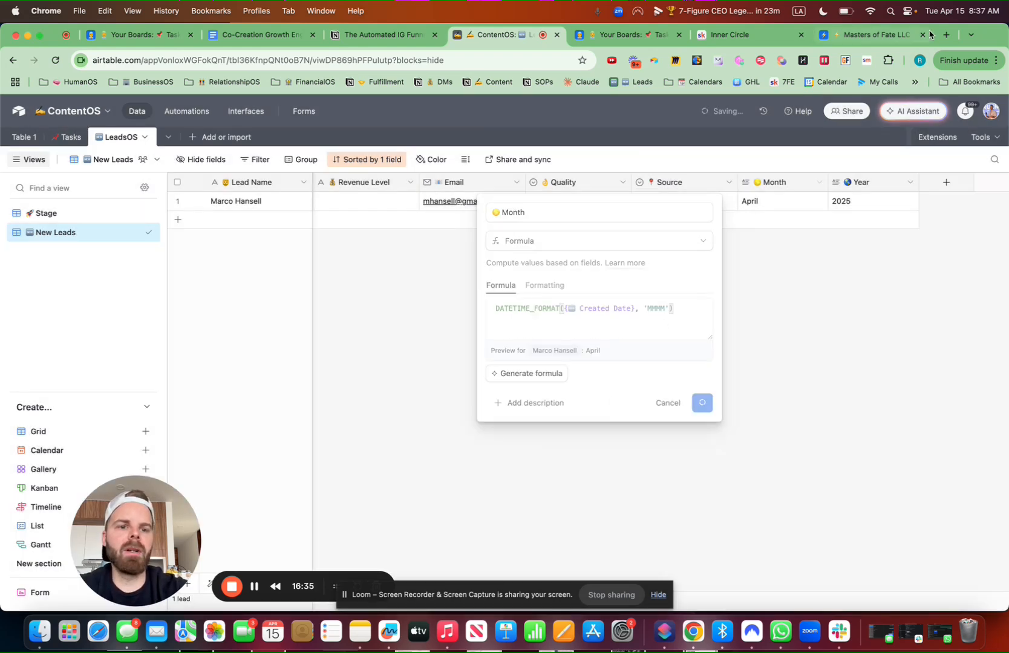
Copy the year-extracting formula from the Masters of Fate base's Year field
{"action": "left_click", "coordinate": [856, 37]}
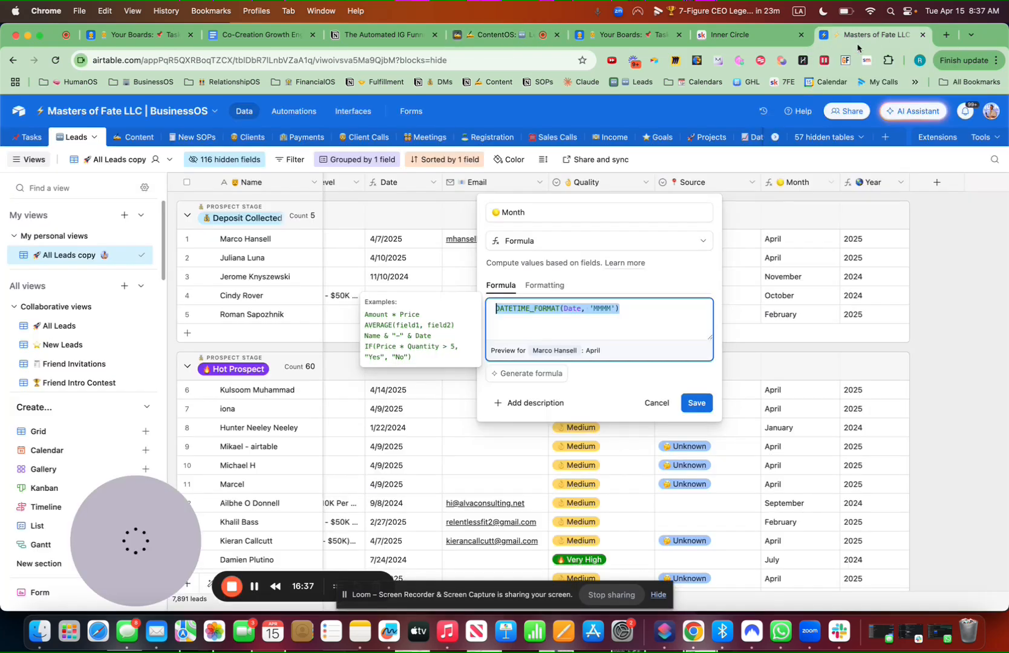
{"action": "right_click", "coordinate": [875, 187]}
{"action": "left_click", "coordinate": [851, 208]}
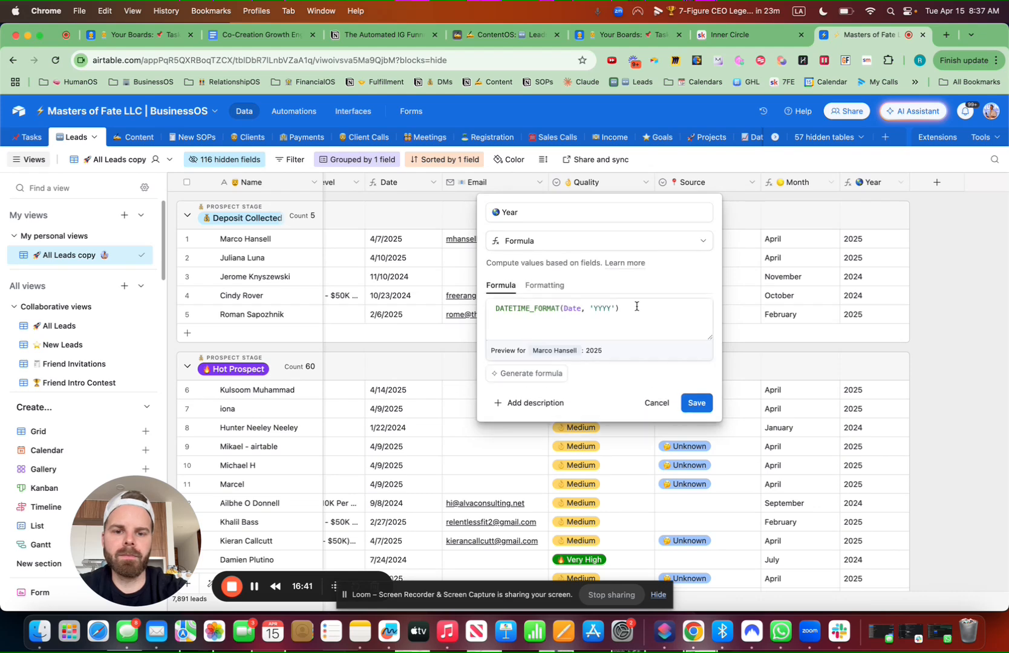
{"action": "left_click_drag", "start_coordinate": [637, 307], "coordinate": [495, 307]}
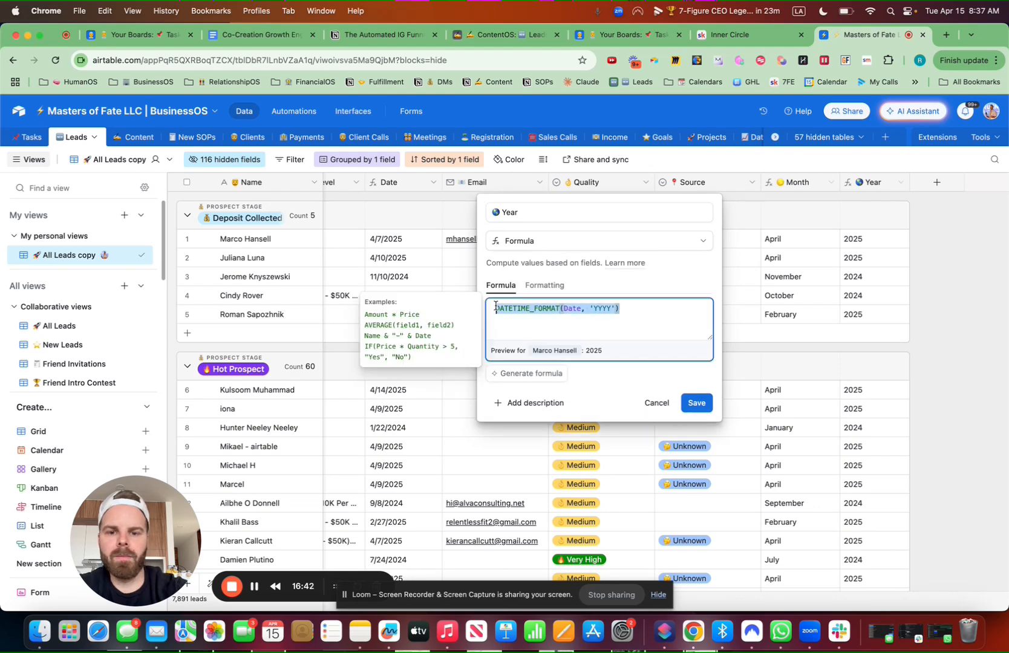
{"action": "left_click", "coordinate": [139, 36]}
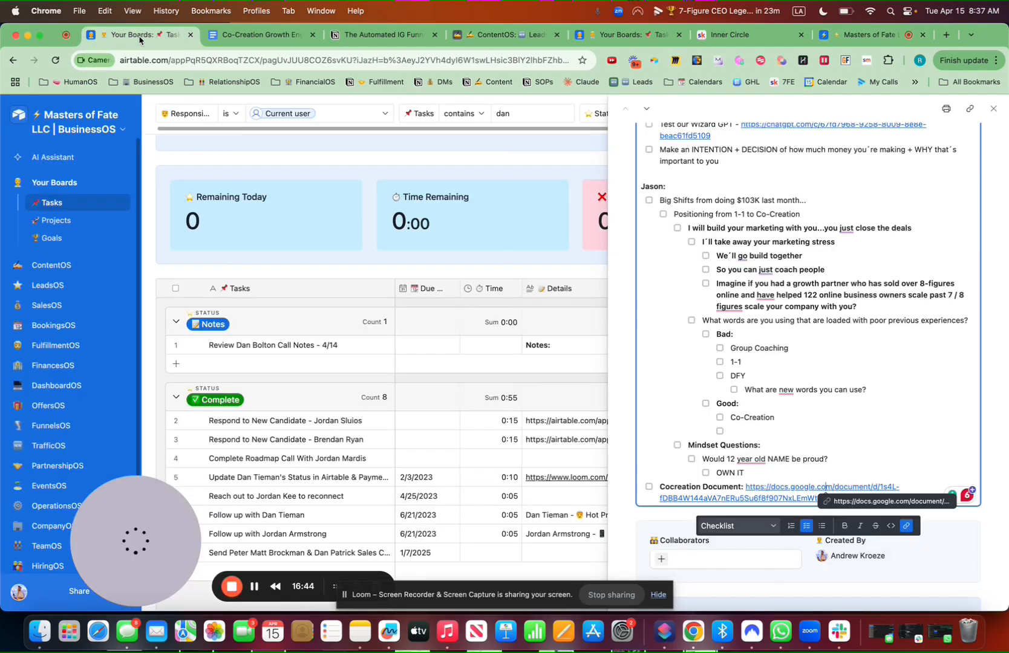
{"action": "left_click", "coordinate": [620, 35]}
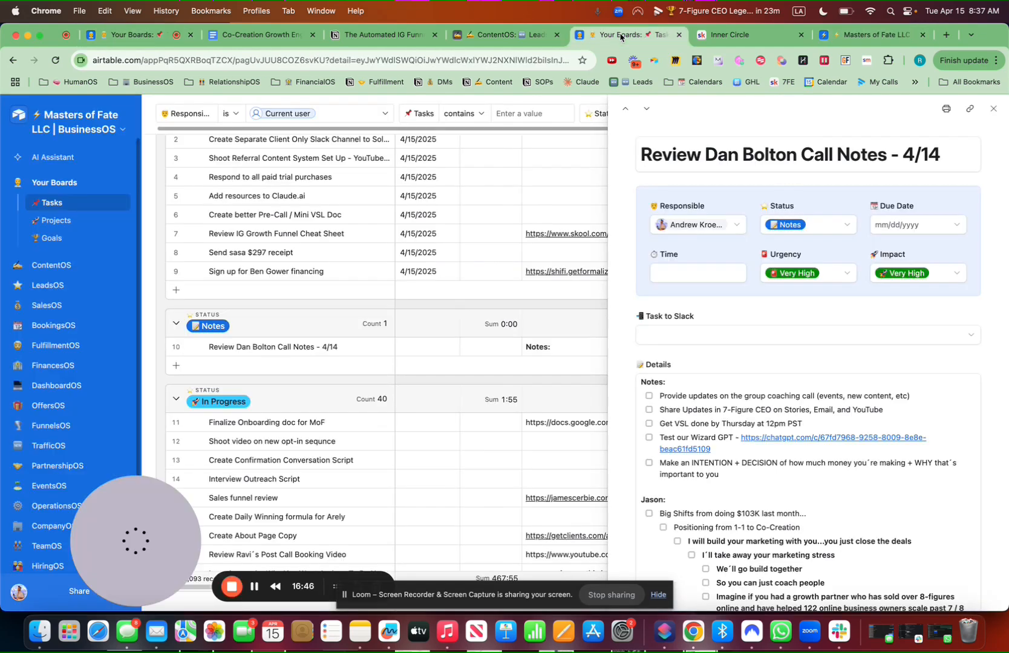
{"action": "left_click", "coordinate": [517, 34]}
Convert Year to a formula field with DATETIME_FORMAT({Created Date}, 'YYYY') and confirm
{"action": "left_click", "coordinate": [908, 182]}
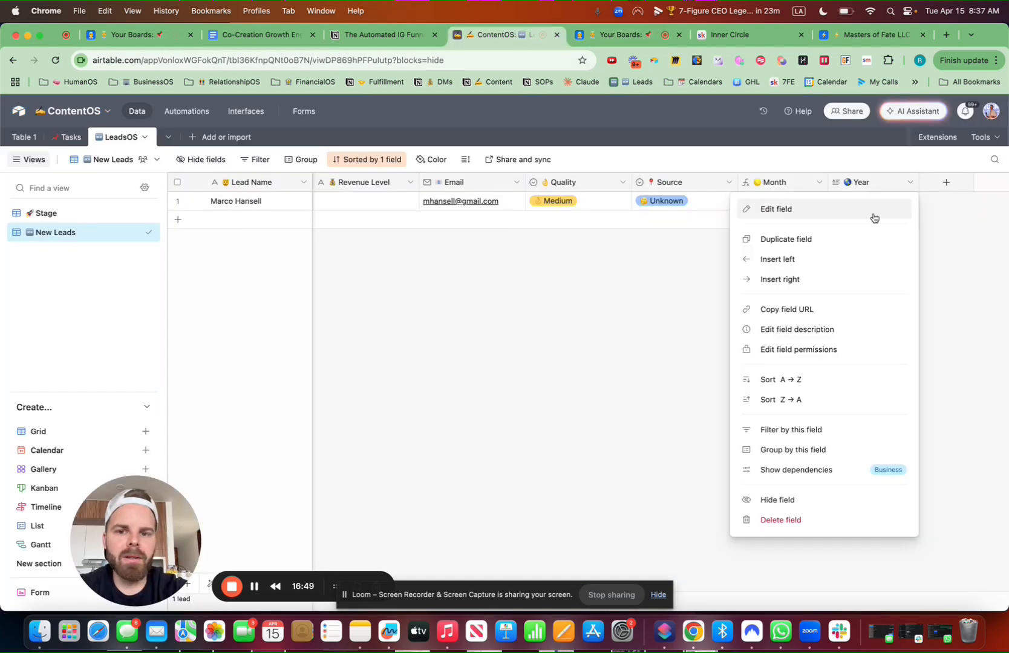
{"action": "left_click", "coordinate": [847, 215]}
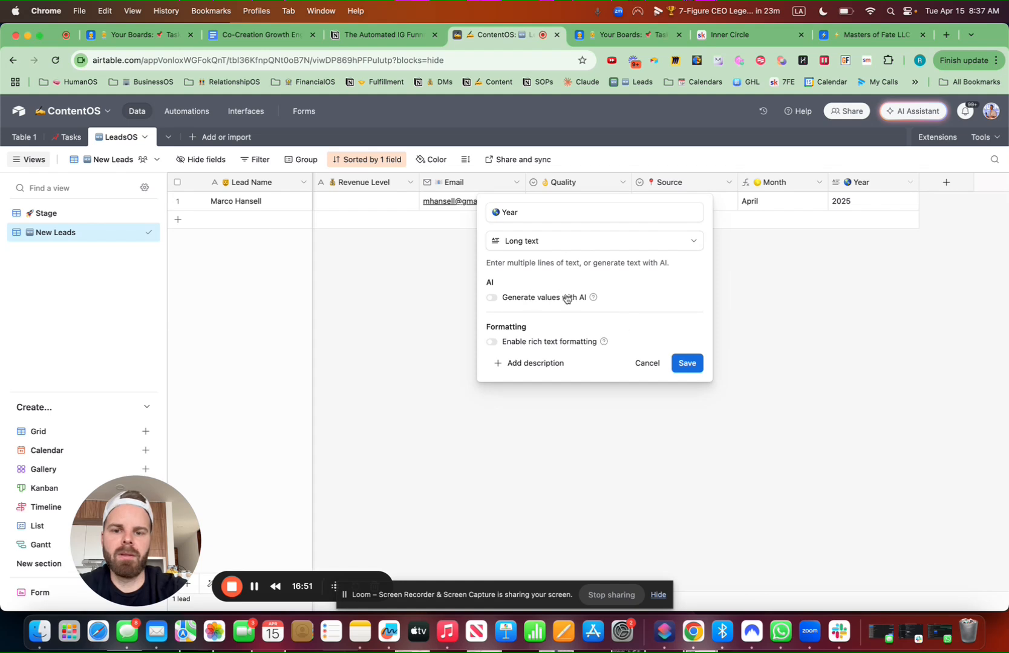
{"action": "left_click", "coordinate": [596, 242]}
{"action": "type", "text": "form"}
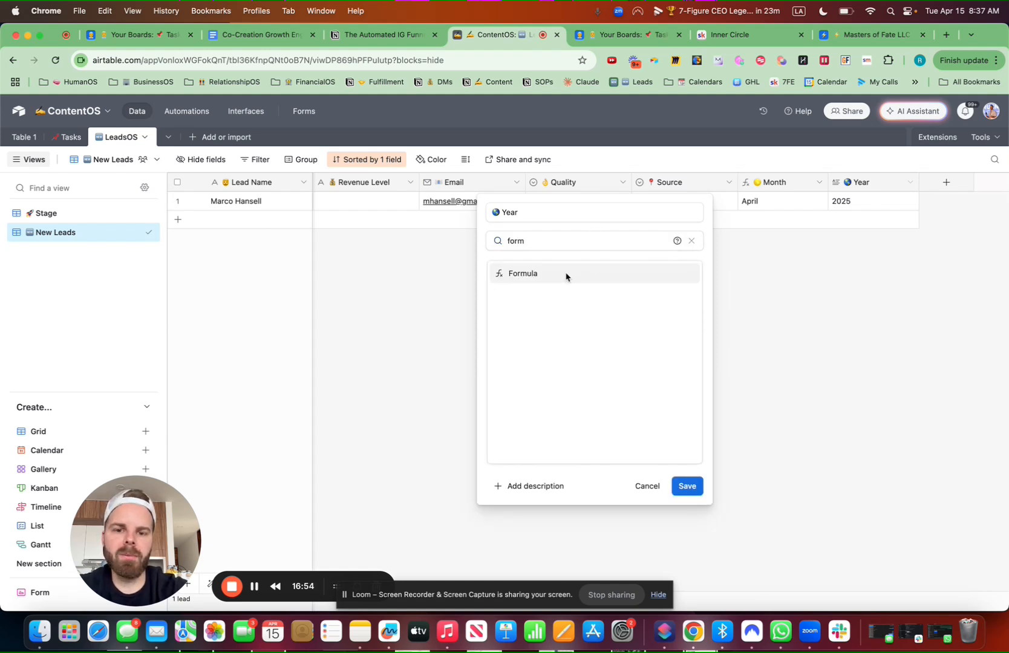
{"action": "left_click", "coordinate": [566, 276]}
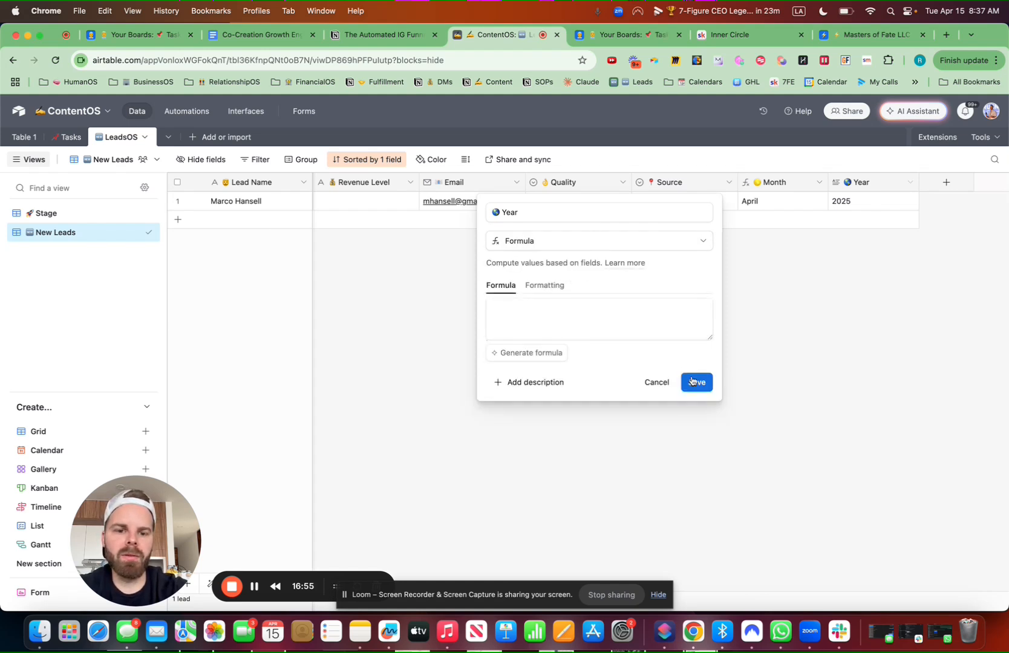
{"action": "left_click", "coordinate": [585, 317]}
{"action": "type", "text": "DATETIME_FORMAT(Date, 'YYYY')"}
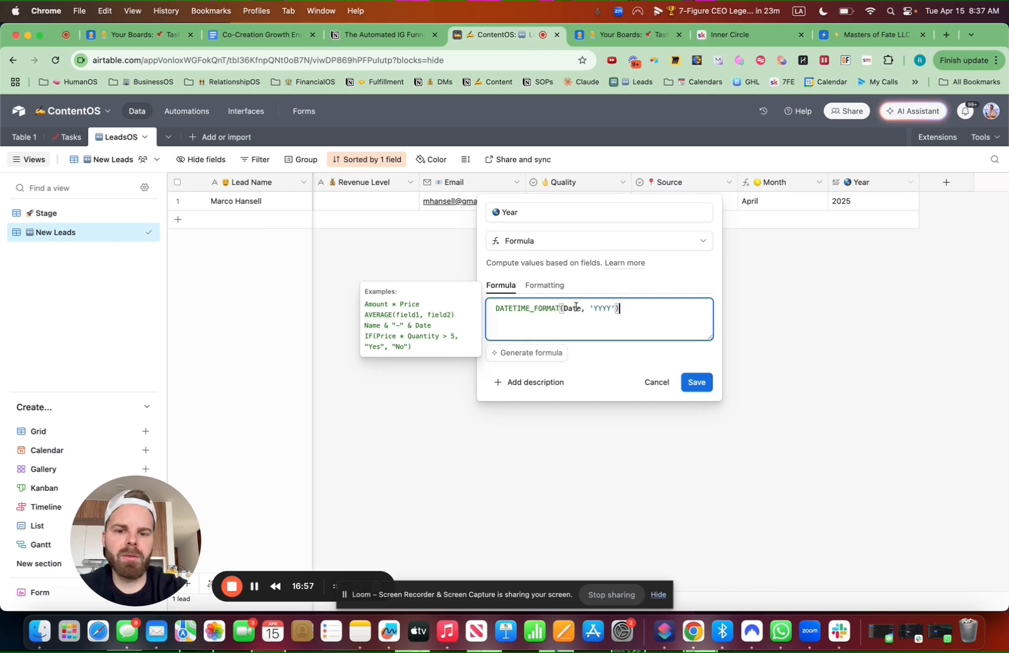
{"action": "double_click", "coordinate": [580, 310]}
{"action": "type", "text": "date"}
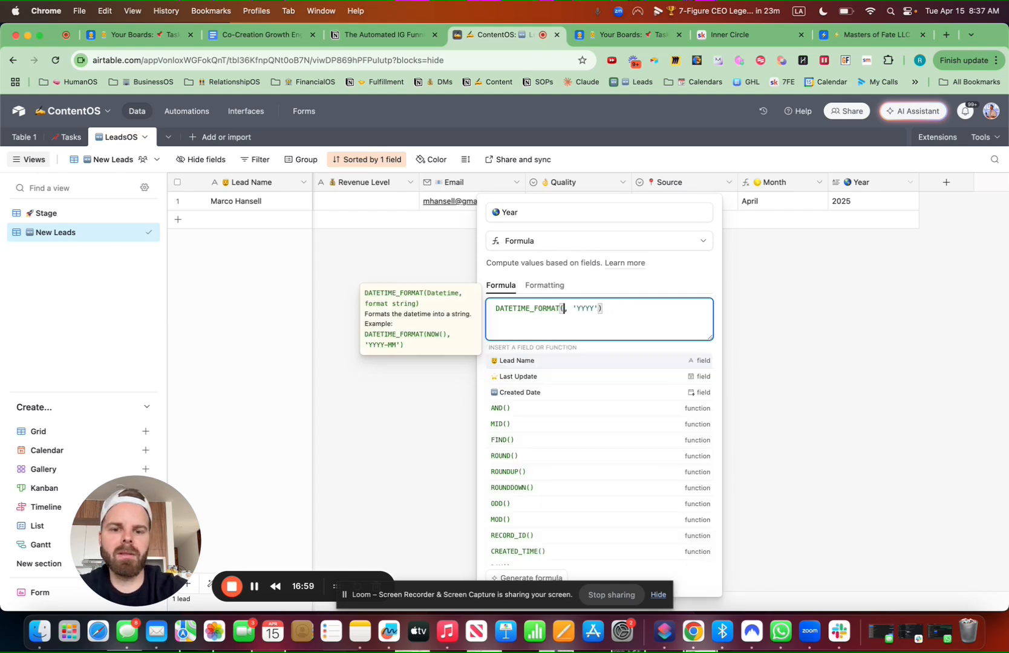
{"action": "left_click", "coordinate": [543, 377]}
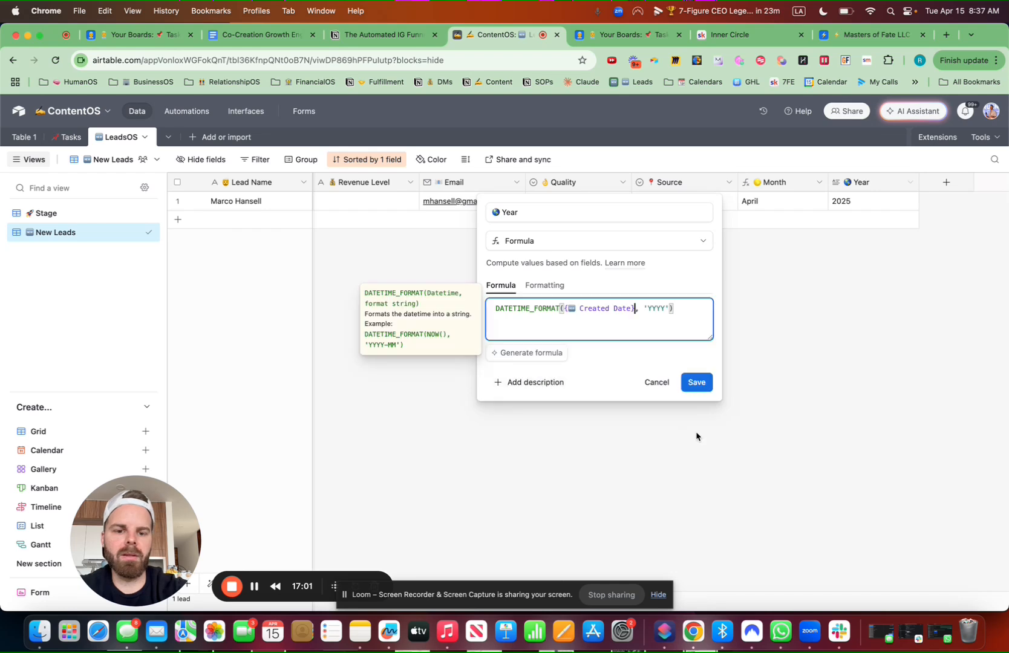
{"action": "left_click", "coordinate": [698, 401]}
{"action": "left_click", "coordinate": [618, 402]}
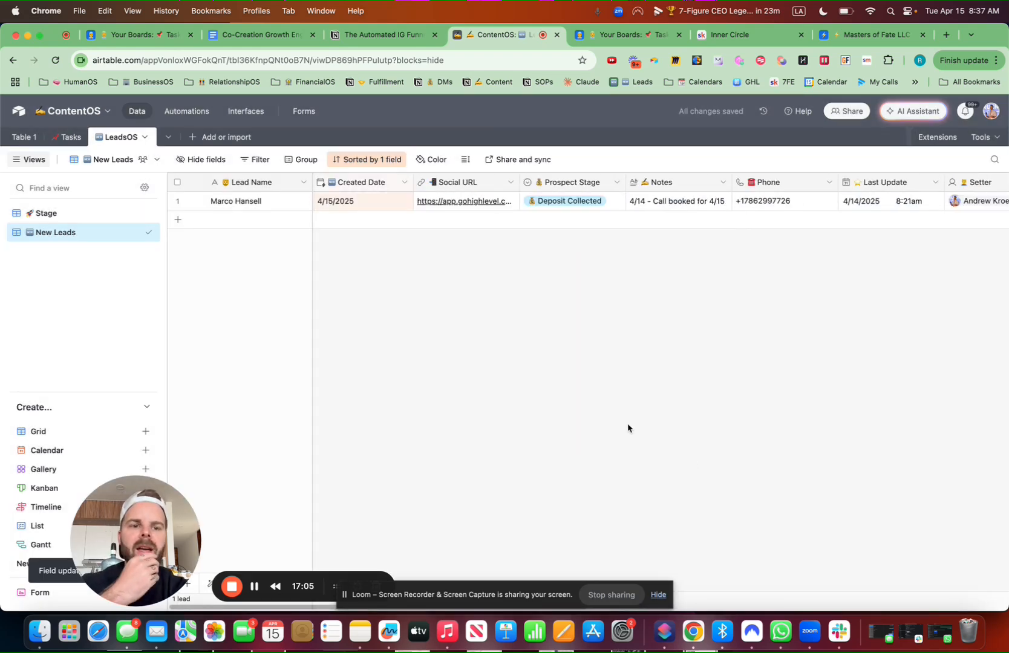
Change the Last Update field's type to Last modified time
{"action": "left_click_drag", "start_coordinate": [944, 182], "coordinate": [935, 182]}
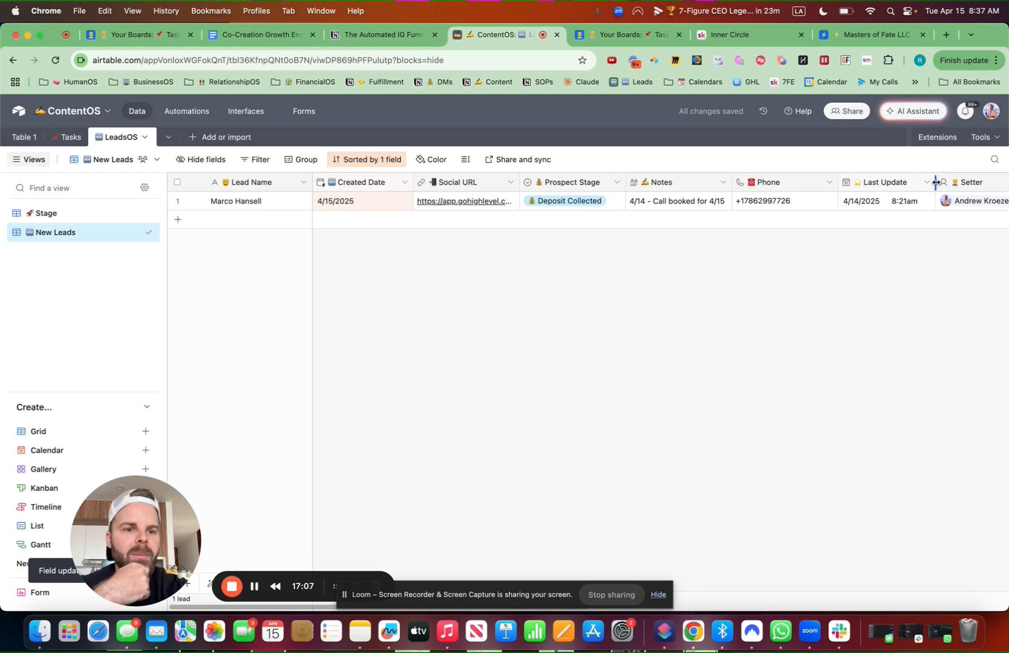
{"action": "left_click", "coordinate": [926, 183]}
{"action": "left_click", "coordinate": [856, 213]}
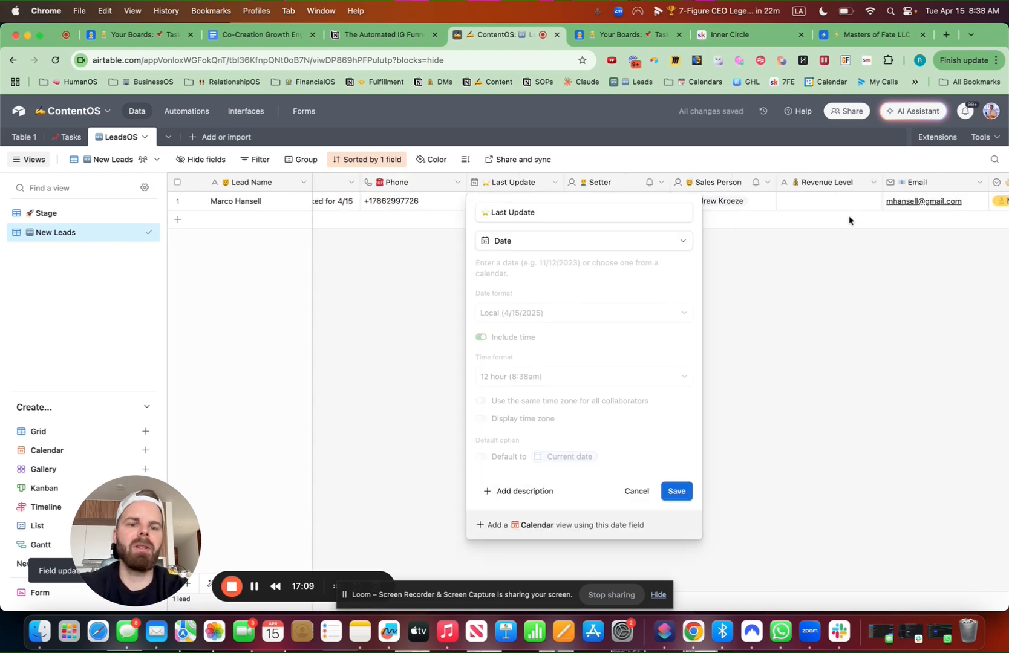
{"action": "left_click", "coordinate": [548, 240]}
{"action": "type", "text": "fo"}
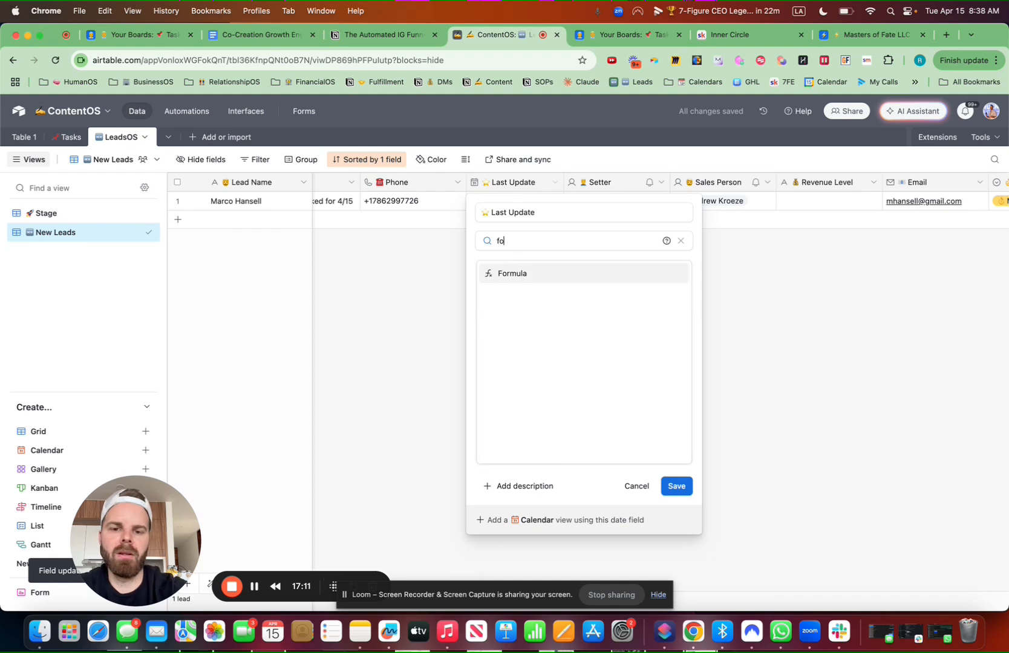
{"action": "key", "text": "BackSpace"}
{"action": "key", "text": "BackSpace"}
{"action": "scroll", "coordinate": [605, 378], "scroll_direction": "down", "scroll_amount": 5}
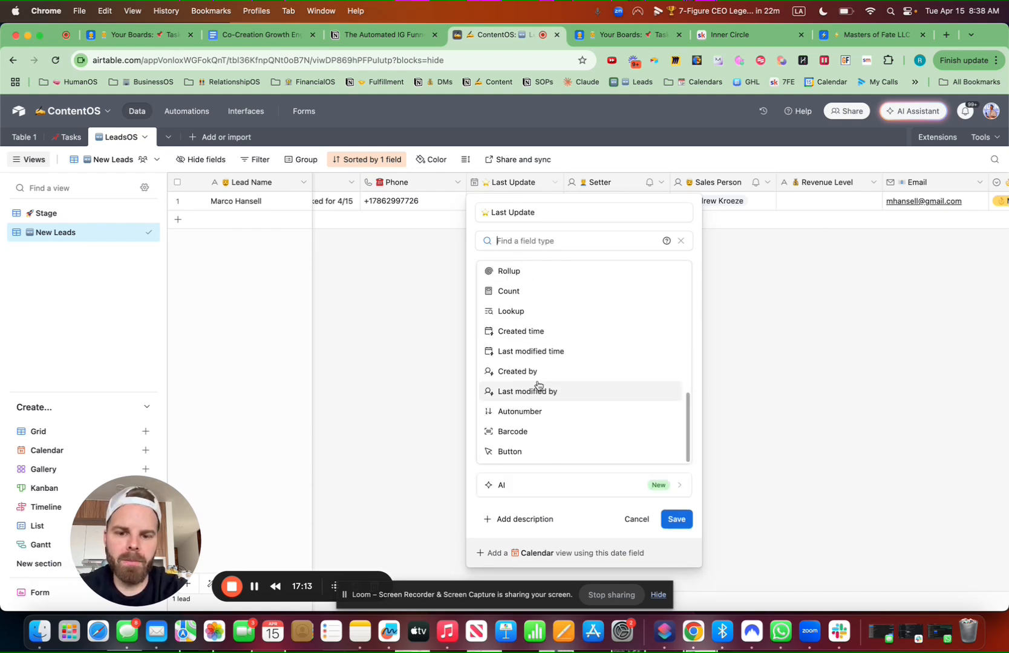
{"action": "type", "text": "mod"}
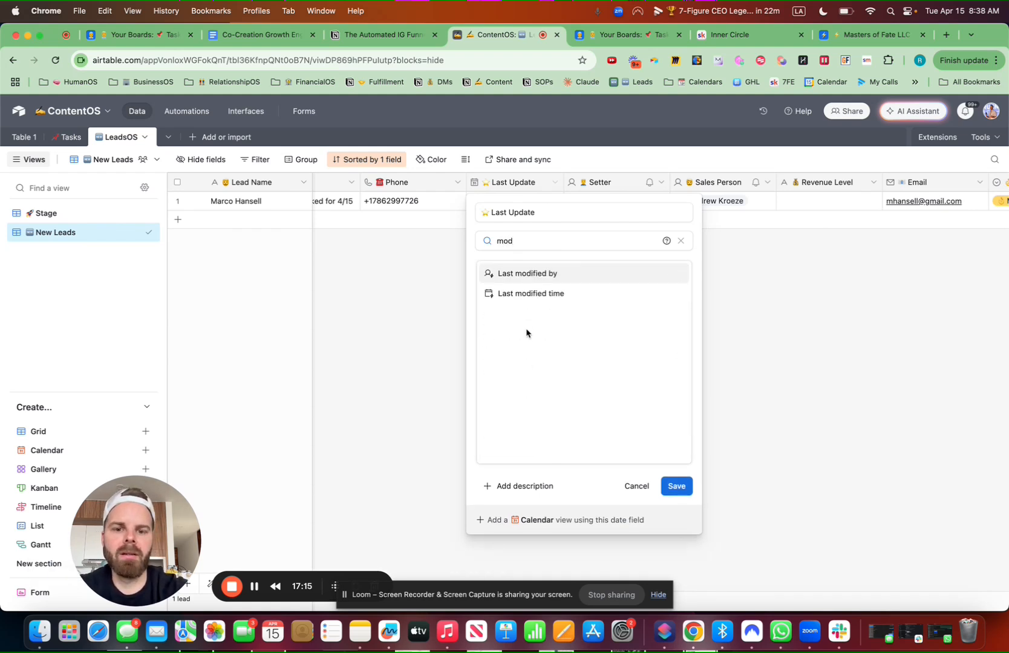
{"action": "left_click", "coordinate": [534, 295]}
Limit Last Update to track only Notes edits, then save and confirm
{"action": "left_click", "coordinate": [488, 345]}
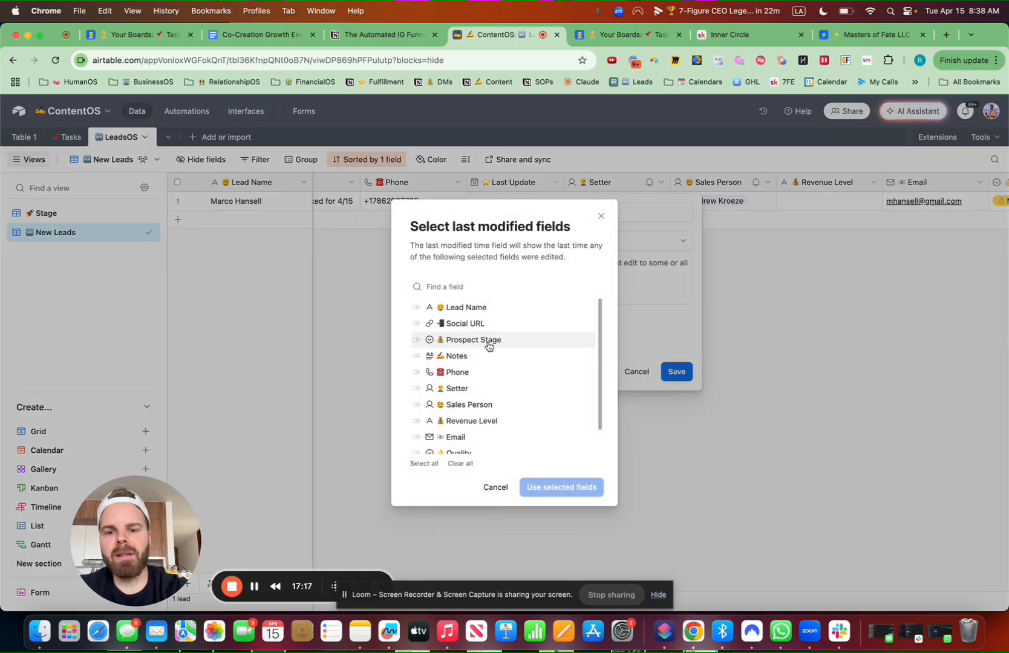
{"action": "left_click", "coordinate": [416, 356]}
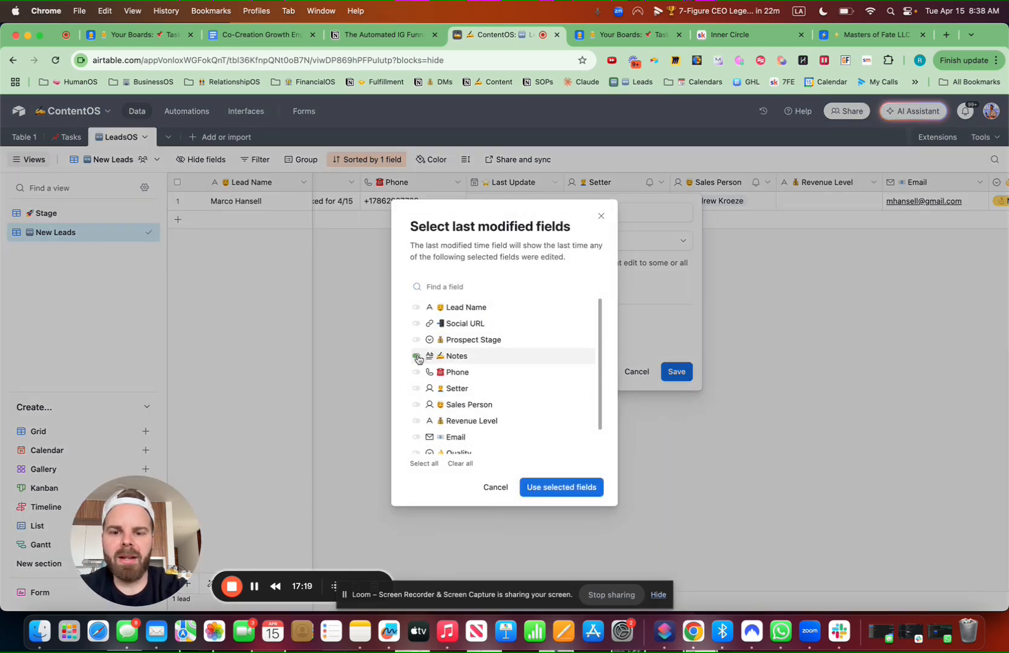
{"action": "left_click", "coordinate": [581, 489]}
{"action": "left_click", "coordinate": [676, 412]}
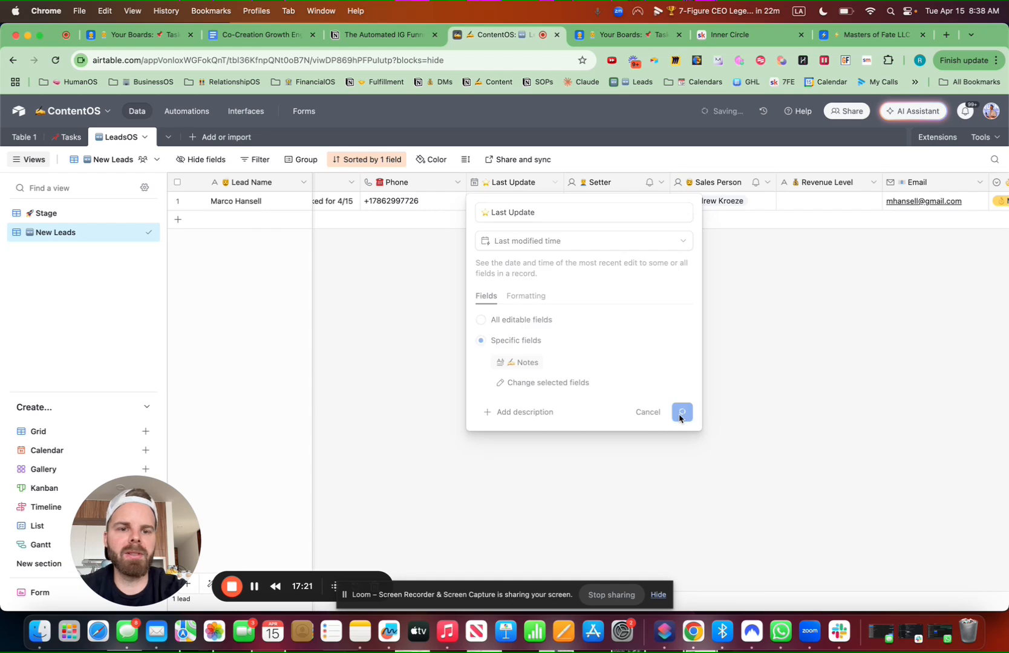
{"action": "left_click", "coordinate": [612, 404]}
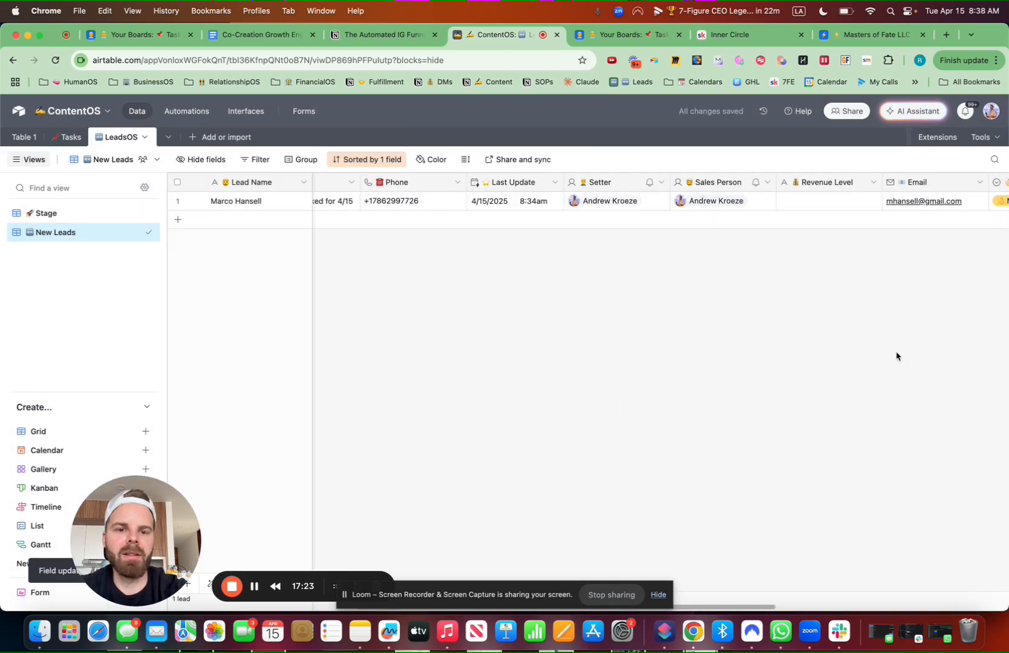
{"action": "scroll", "coordinate": [748, 323], "scroll_direction": "left", "scroll_amount": 6}
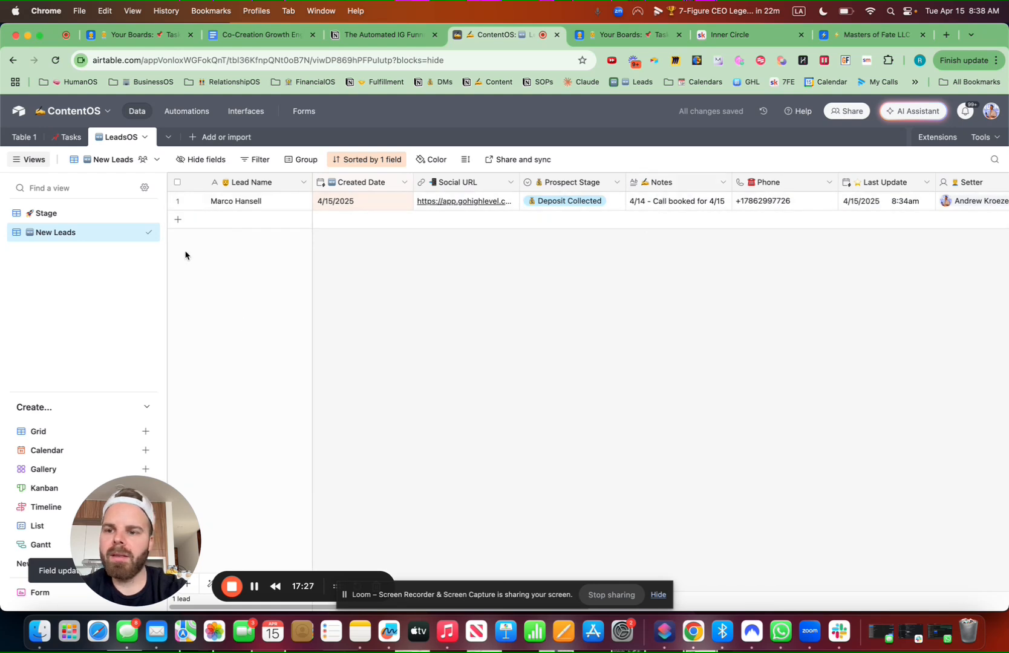
In the Stage view, remove Instagram Ad Lead, Referral Introduction, Upgrade / Renewal lead and Past Client Nurture
{"action": "left_click", "coordinate": [85, 215]}
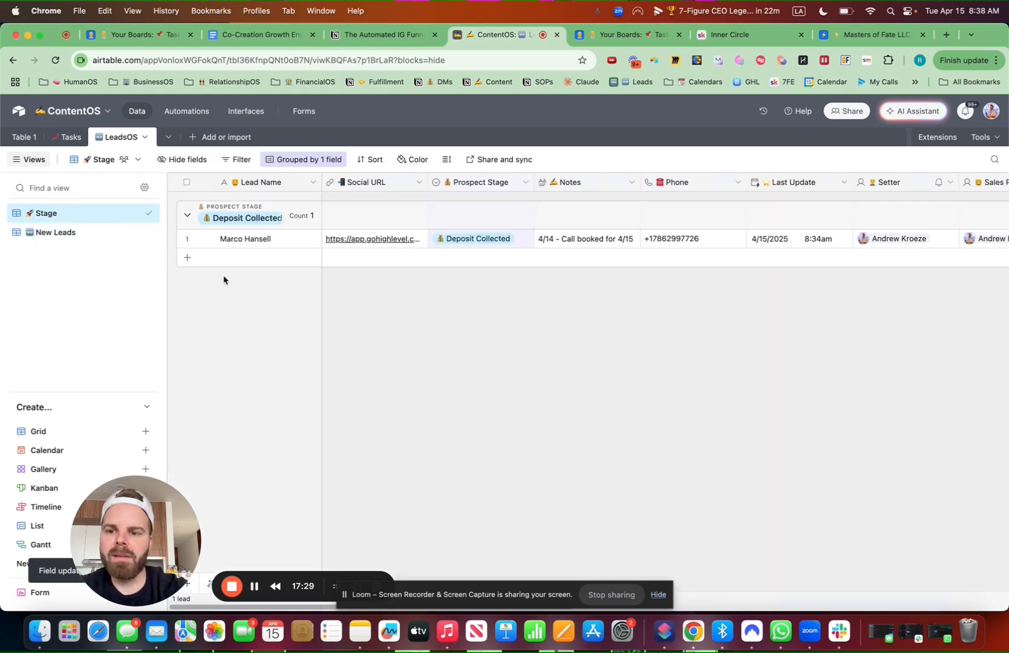
{"action": "left_click", "coordinate": [525, 182]}
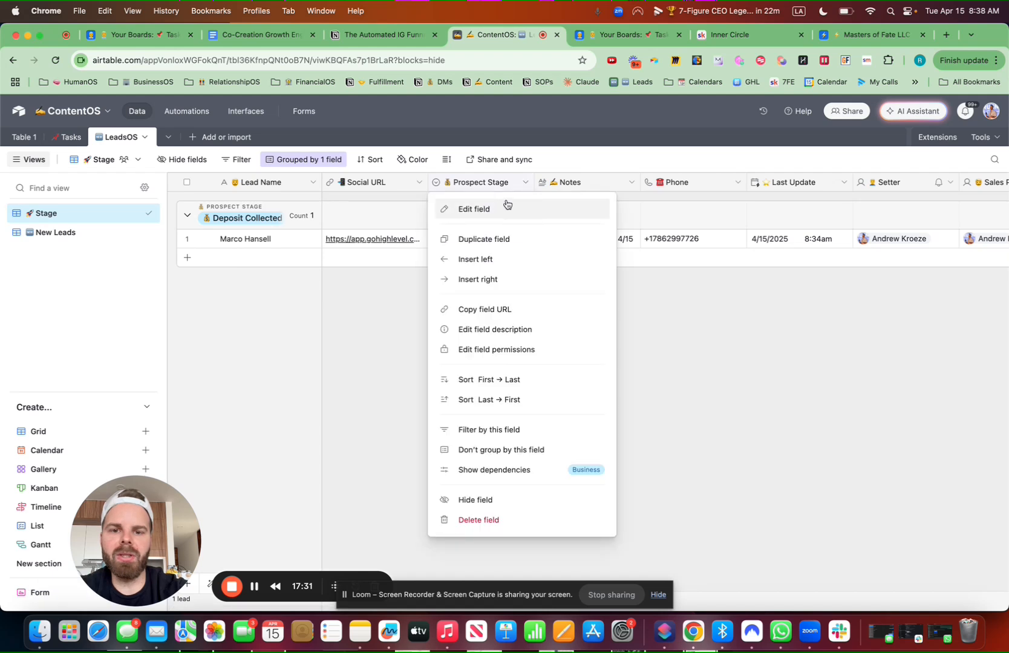
{"action": "left_click", "coordinate": [474, 209]}
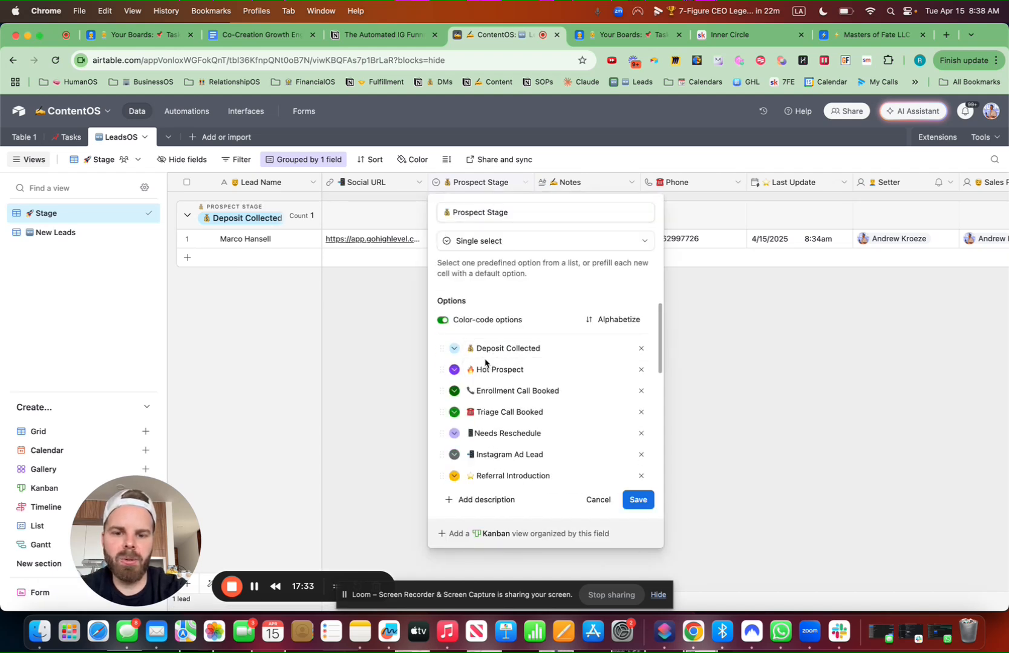
{"action": "scroll", "coordinate": [502, 384], "scroll_direction": "down", "scroll_amount": 2}
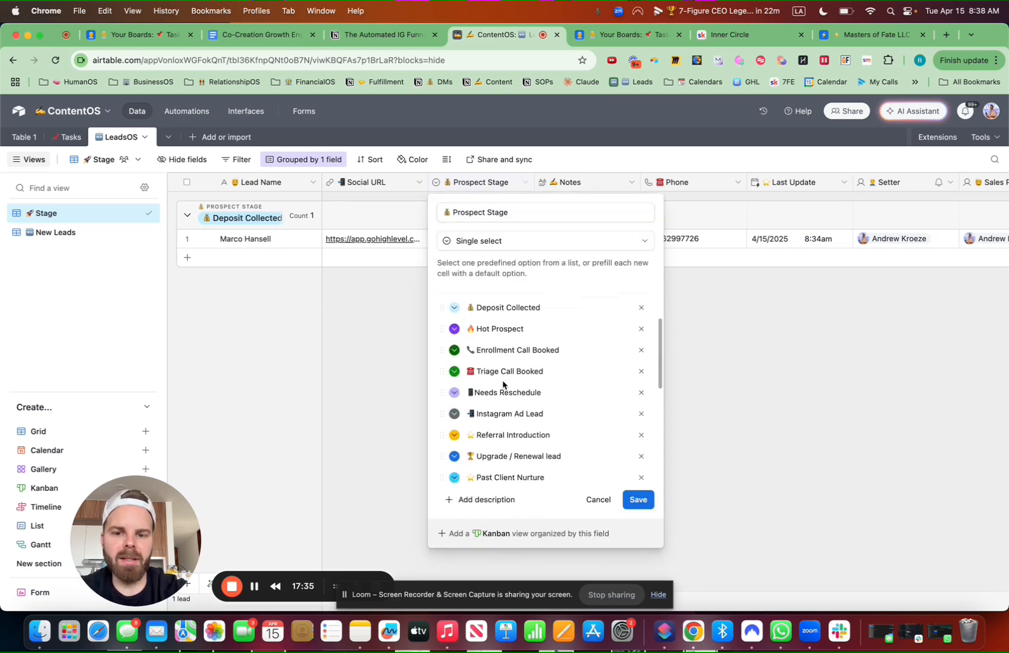
{"action": "scroll", "coordinate": [514, 366], "scroll_direction": "down", "scroll_amount": 3}
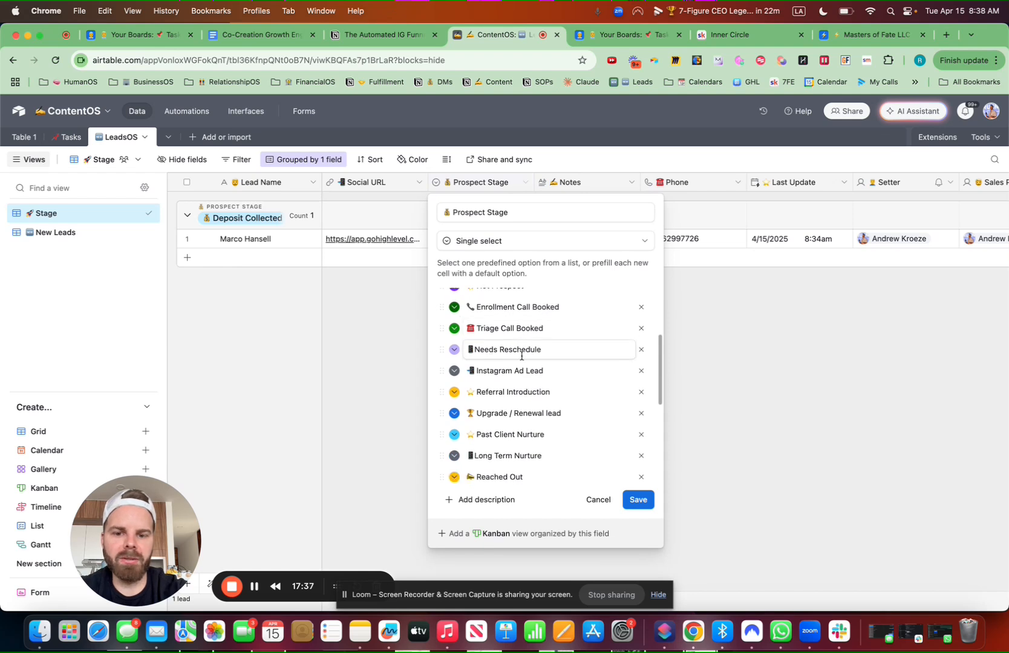
{"action": "left_click", "coordinate": [642, 347]}
{"action": "left_click", "coordinate": [642, 348]}
{"action": "left_click", "coordinate": [641, 347]}
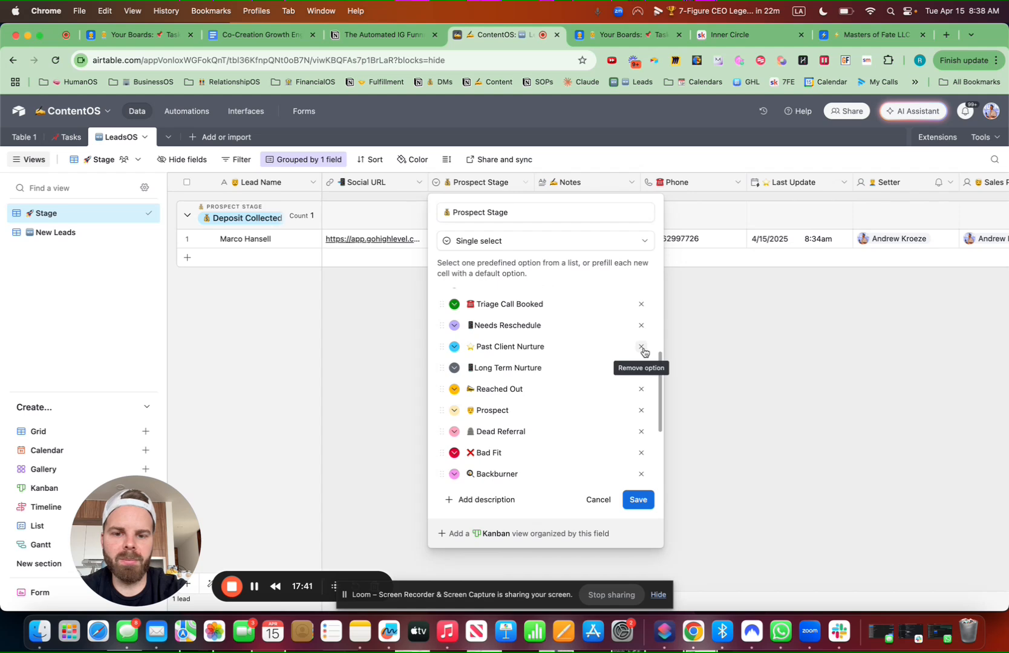
{"action": "left_click", "coordinate": [642, 347]}
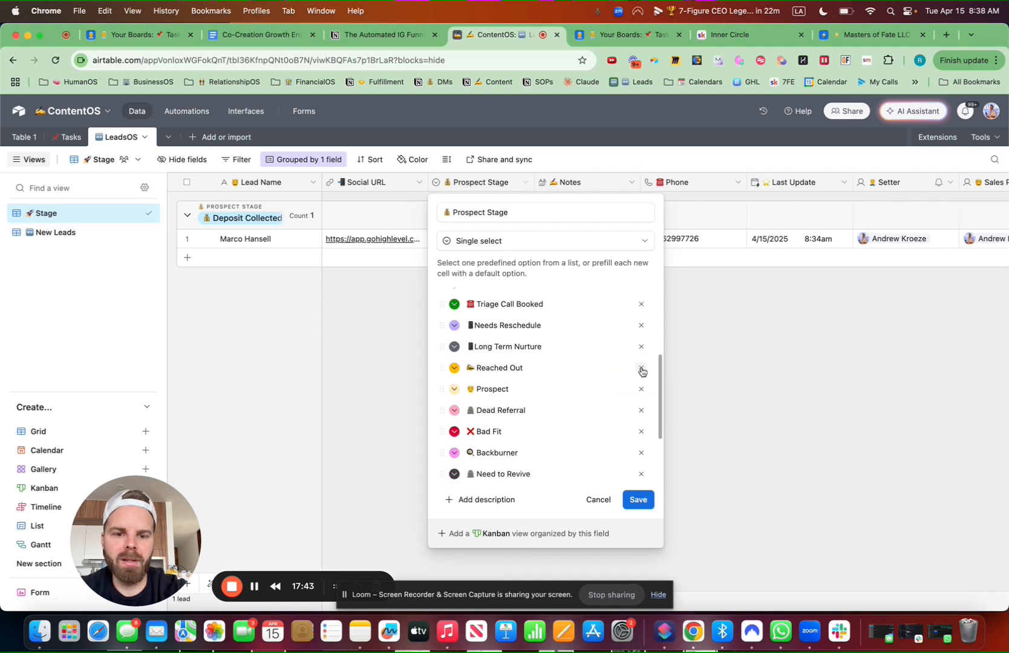
Remove Reached Out, Dead Referral, Bad Fit and Need to Revive, then save and confirm
{"action": "left_click", "coordinate": [641, 367]}
{"action": "left_click", "coordinate": [641, 389]}
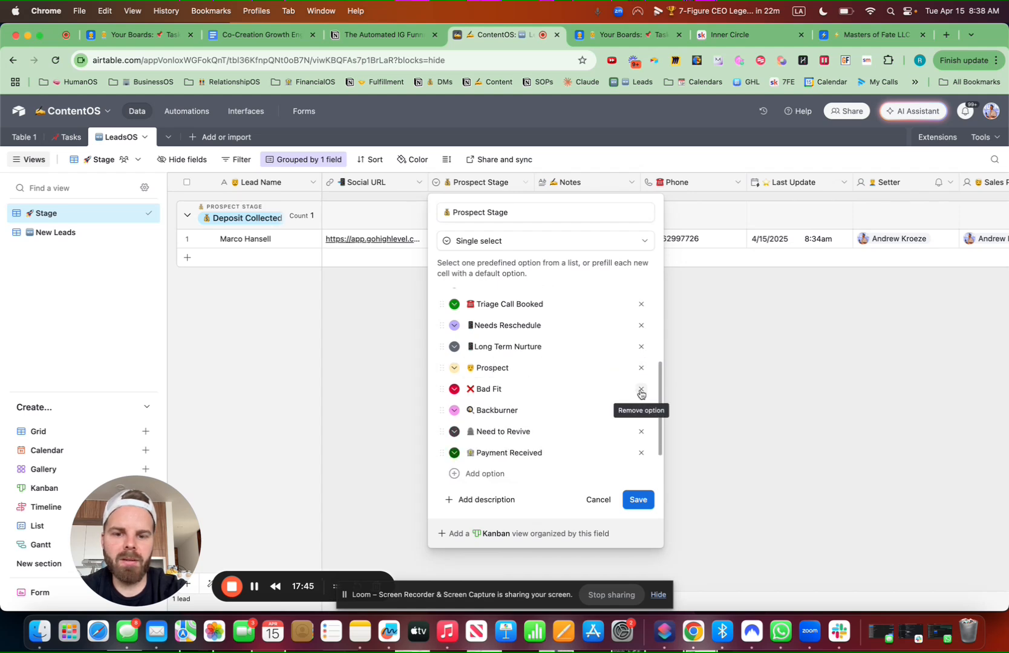
{"action": "left_click", "coordinate": [641, 389]}
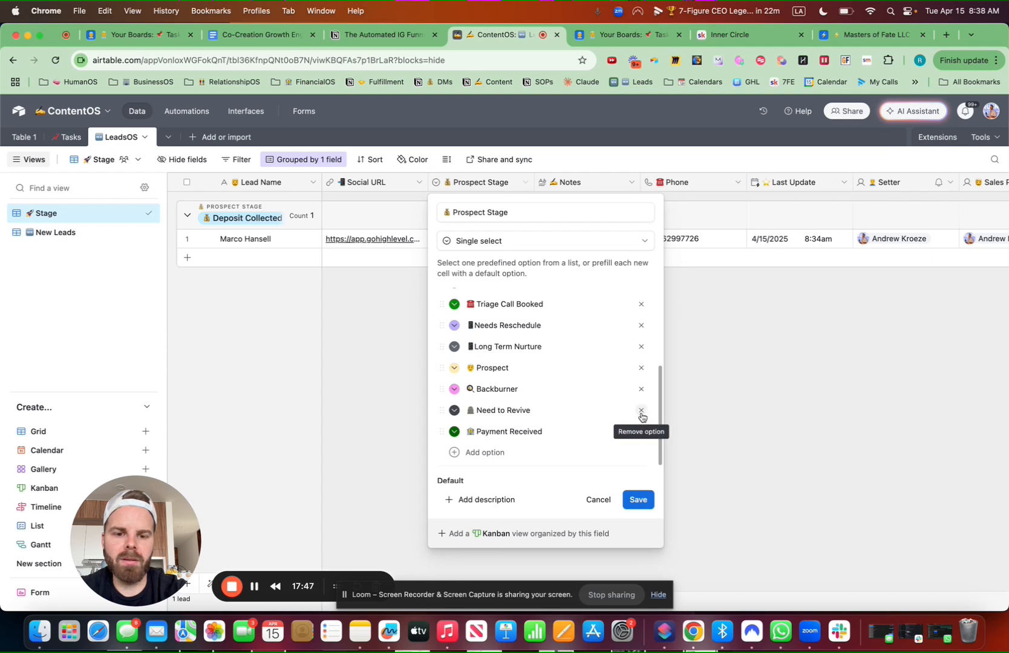
{"action": "left_click", "coordinate": [641, 410]}
{"action": "scroll", "coordinate": [585, 389], "scroll_direction": "up", "scroll_amount": 5}
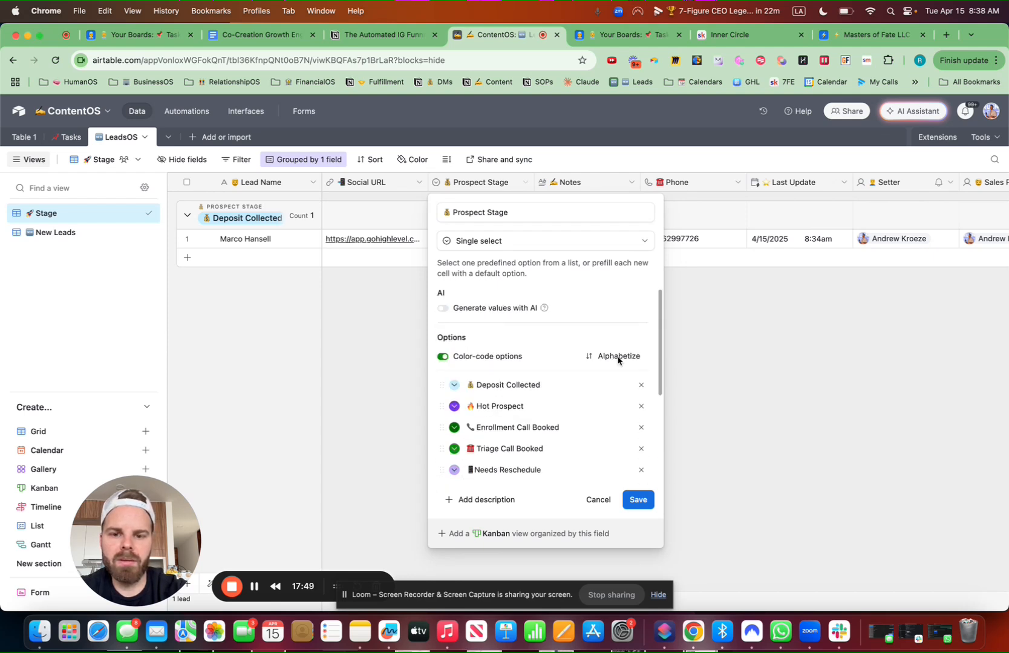
{"action": "scroll", "coordinate": [591, 393], "scroll_direction": "down", "scroll_amount": 3}
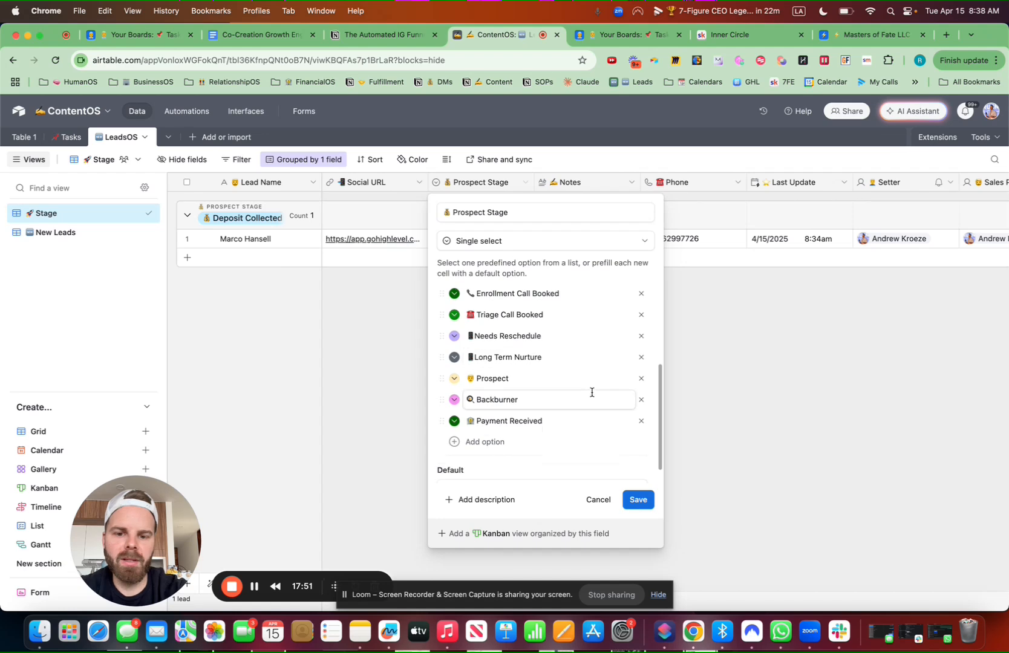
{"action": "left_click", "coordinate": [645, 501]}
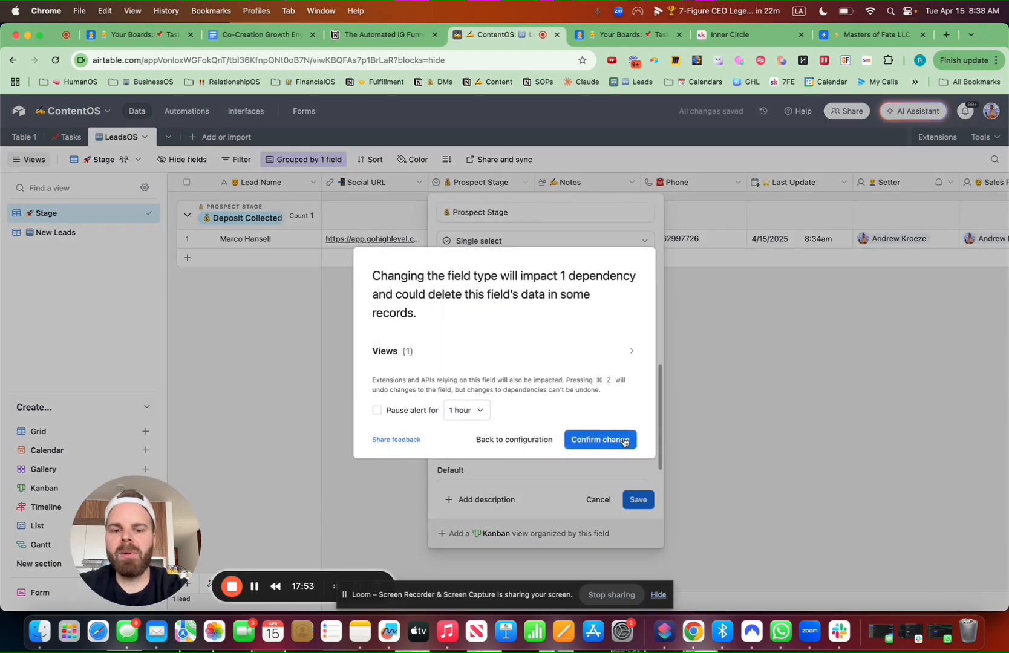
{"action": "left_click", "coordinate": [604, 441]}
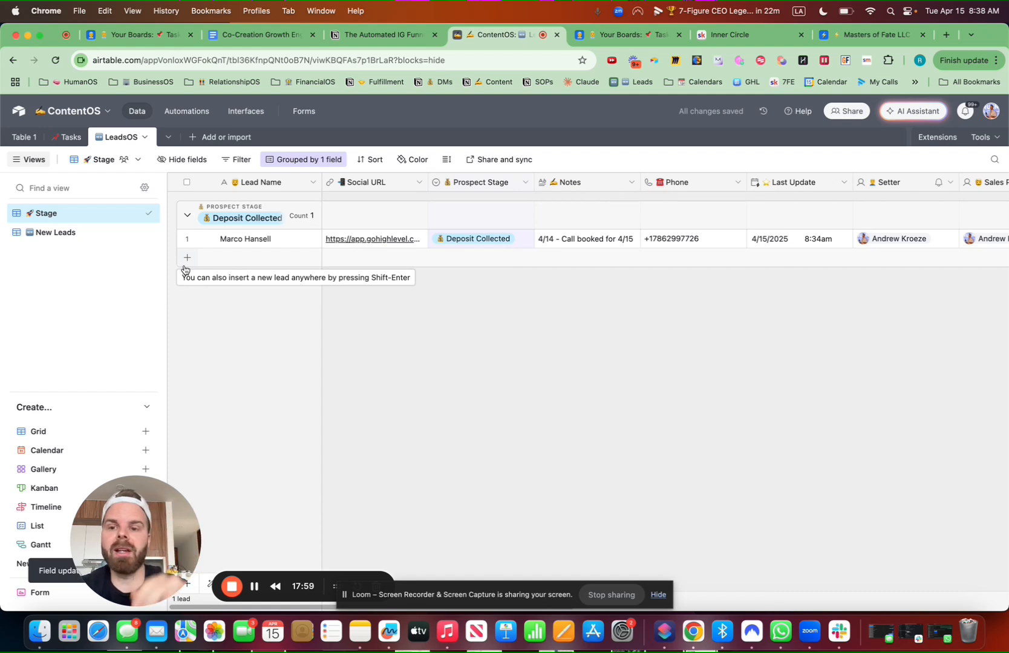
Add a new lead row with stage Hot Prospect and enter a sample lead name
{"action": "left_click", "coordinate": [188, 257]}
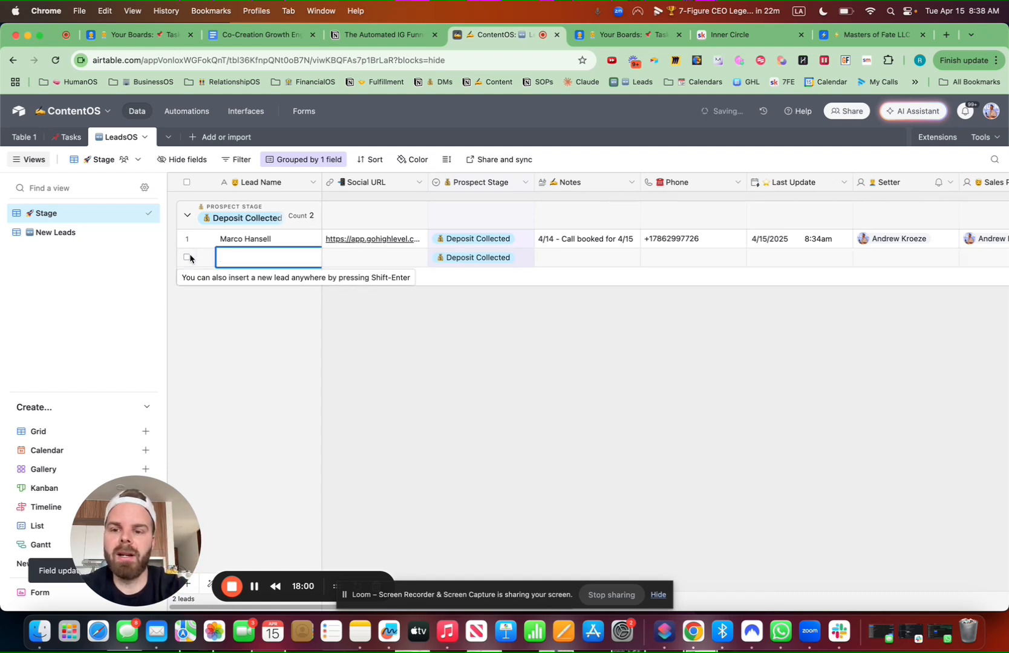
{"action": "double_click", "coordinate": [482, 260]}
{"action": "left_click", "coordinate": [488, 343]}
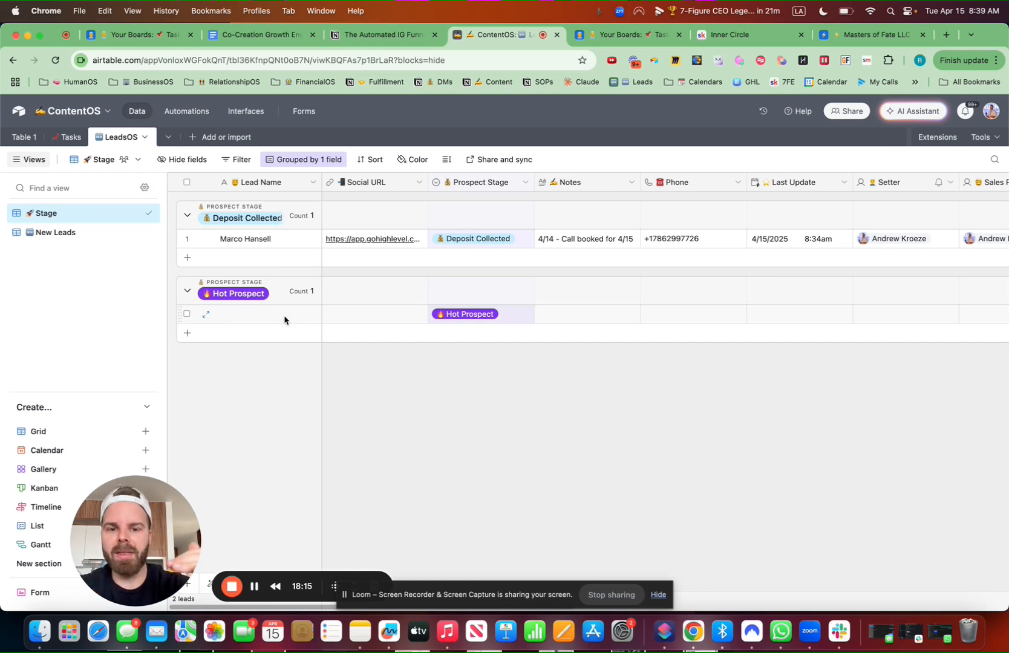
{"action": "double_click", "coordinate": [285, 316]}
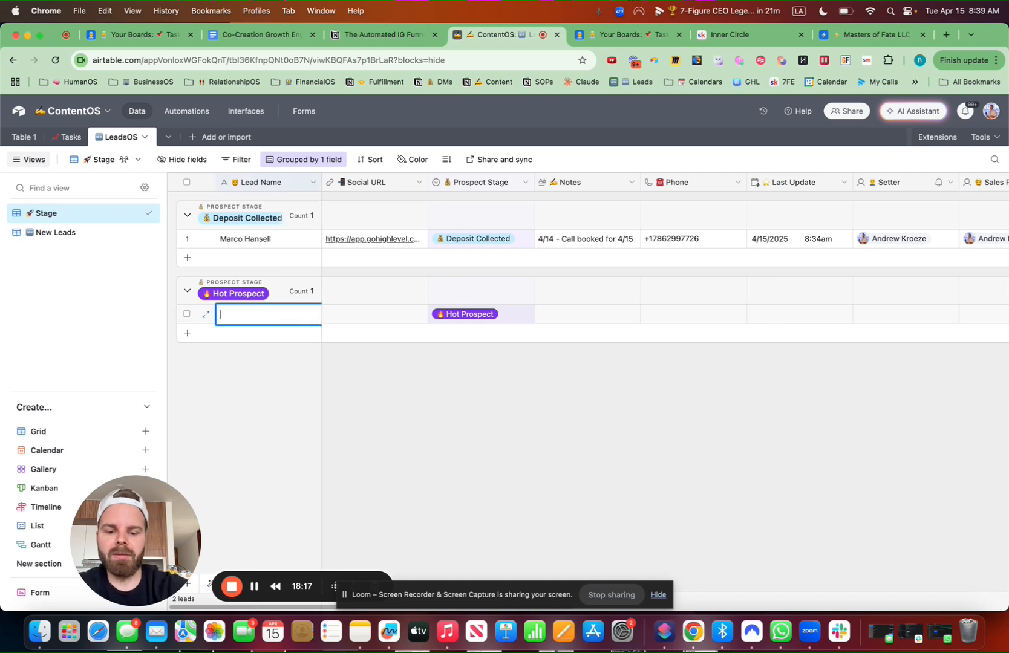
{"action": "type", "text": "John"}
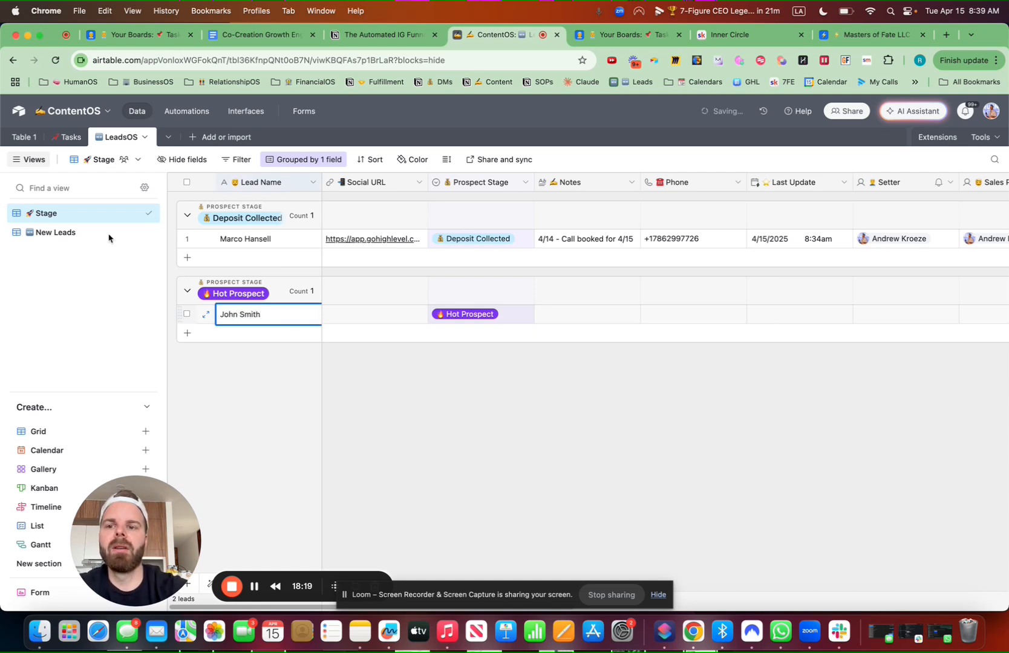
{"action": "type", "text": " Smith"}
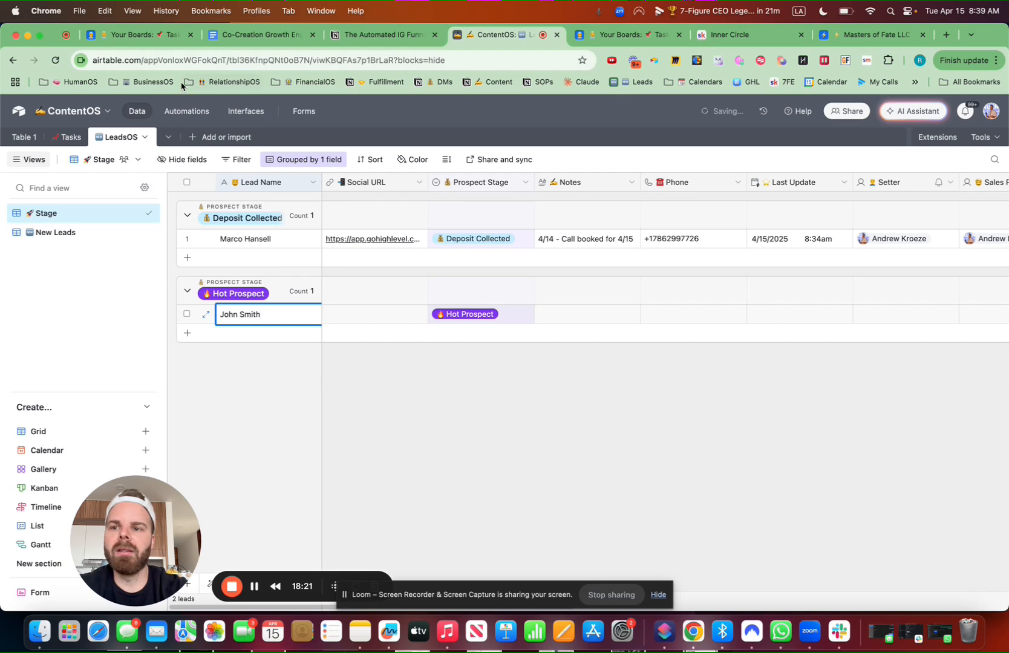
Copy the profile URL of the most recent Skool chat contact
{"action": "left_click", "coordinate": [734, 37]}
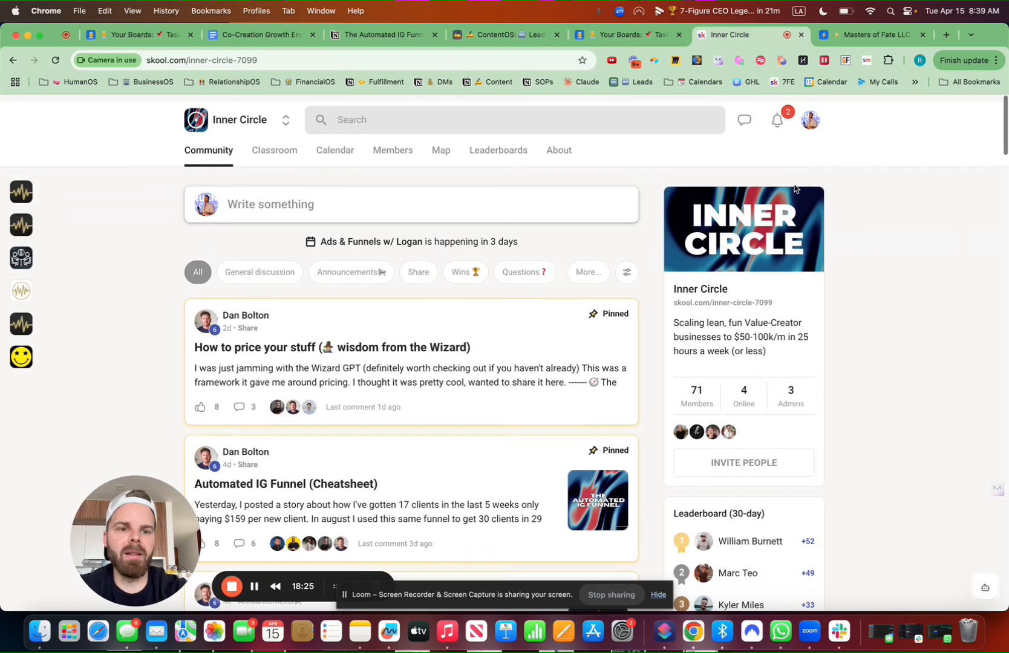
{"action": "scroll", "coordinate": [794, 189], "scroll_direction": "down", "scroll_amount": 1}
{"action": "left_click", "coordinate": [744, 113]}
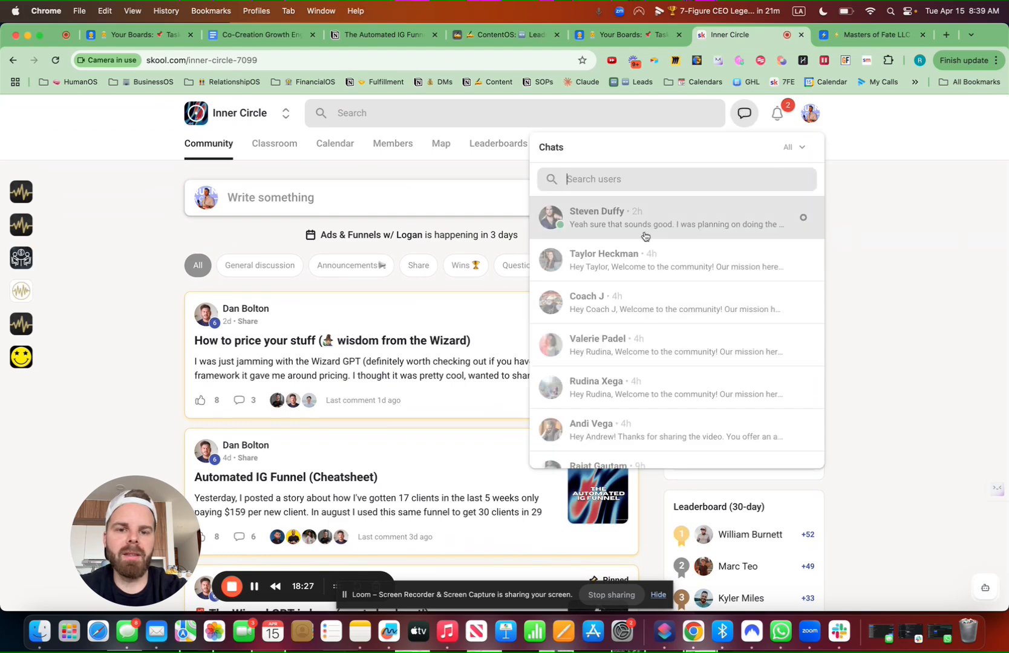
{"action": "left_click", "coordinate": [642, 229]}
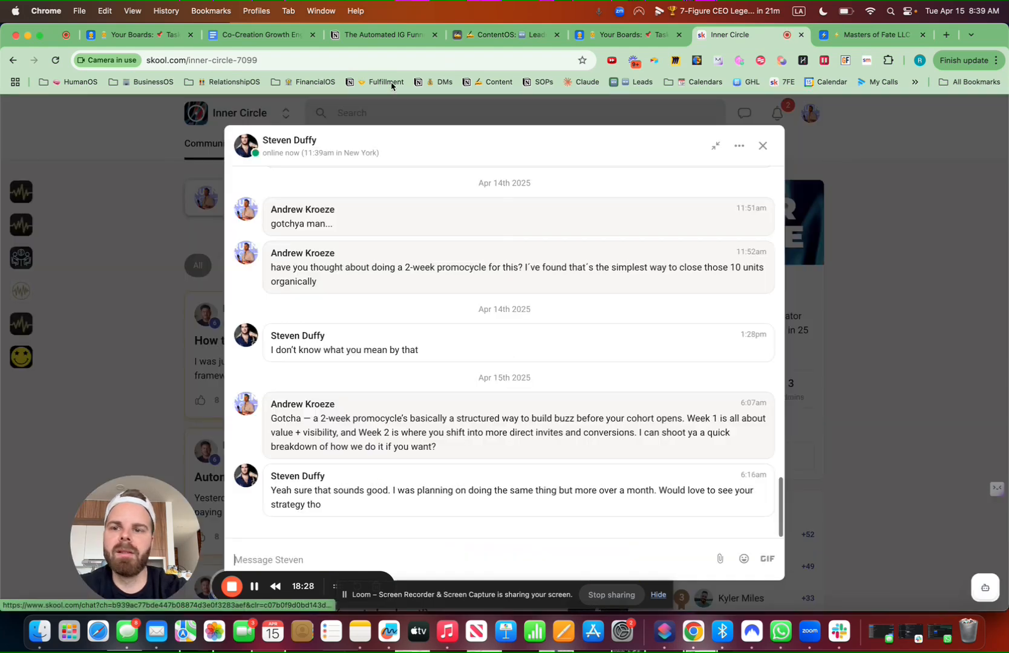
{"action": "left_click", "coordinate": [305, 140]}
{"action": "left_click", "coordinate": [220, 58]}
{"action": "key", "text": "super+c"}
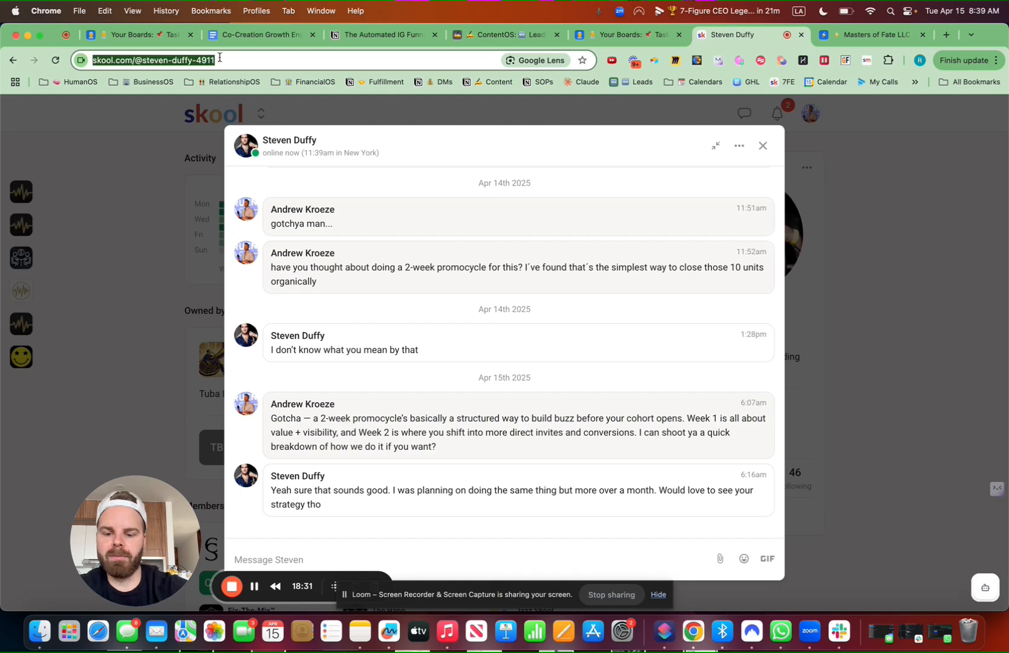
{"action": "left_click", "coordinate": [855, 37]}
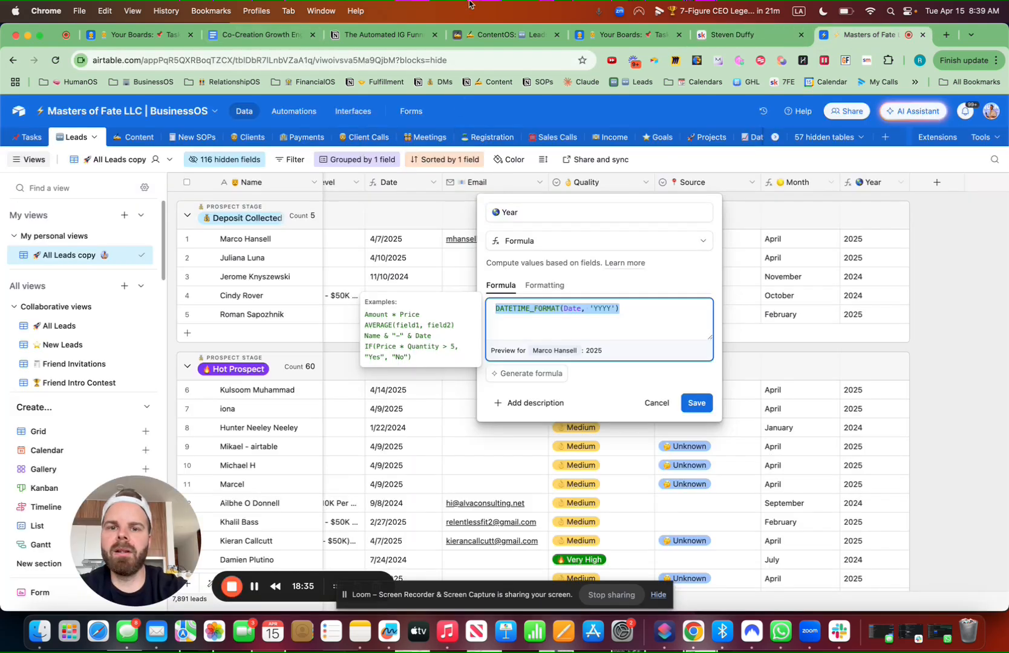
Paste the Skool profile link into the new lead's Social URL and add the note 'añlkdjfkl'
{"action": "left_click", "coordinate": [496, 34]}
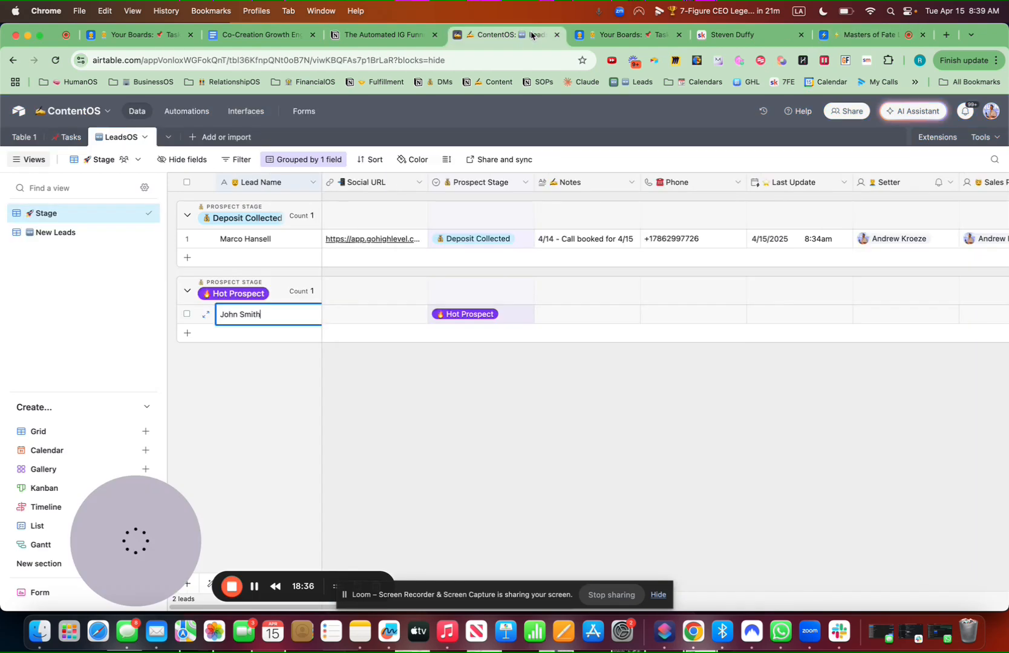
{"action": "left_click", "coordinate": [371, 314]}
{"action": "left_click", "coordinate": [371, 314]}
{"action": "key", "text": "super+v"}
{"action": "left_click", "coordinate": [563, 458]}
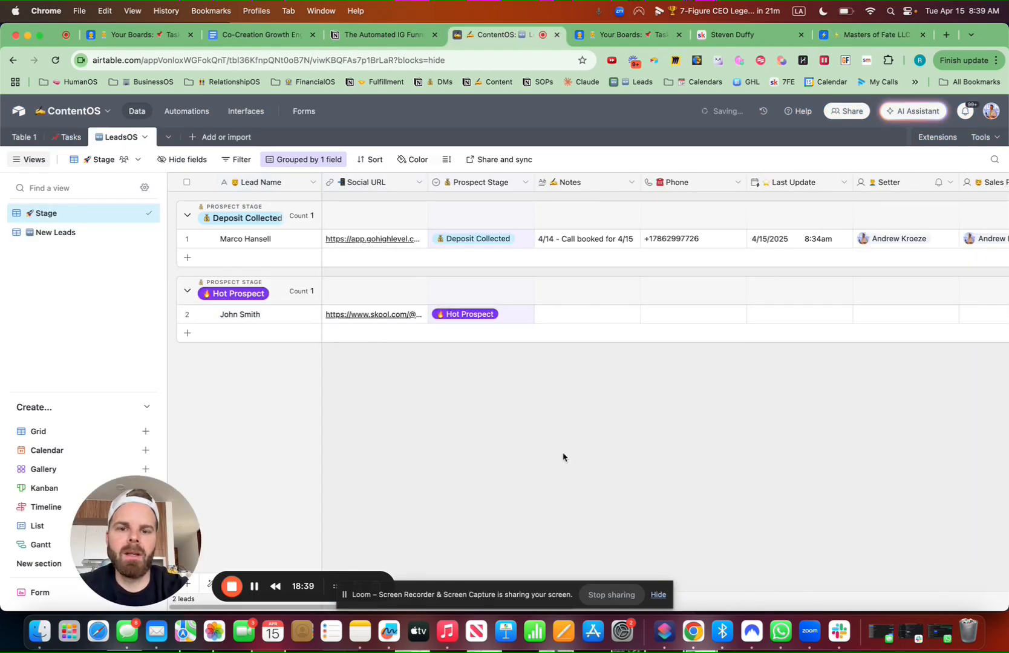
{"action": "left_click", "coordinate": [604, 310]}
{"action": "type", "text": "añlkdjfkl"}
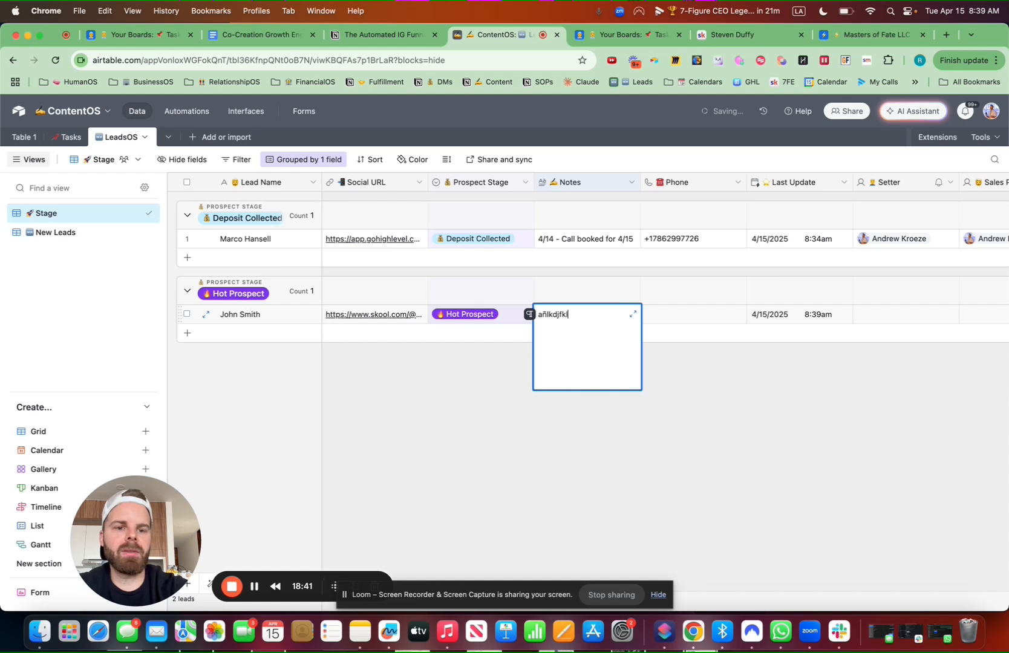
{"action": "left_click", "coordinate": [757, 392]}
Move the Last Update column after Prospect Stage and set the lead's Source to Skool
{"action": "left_click_drag", "start_coordinate": [811, 182], "coordinate": [562, 184]}
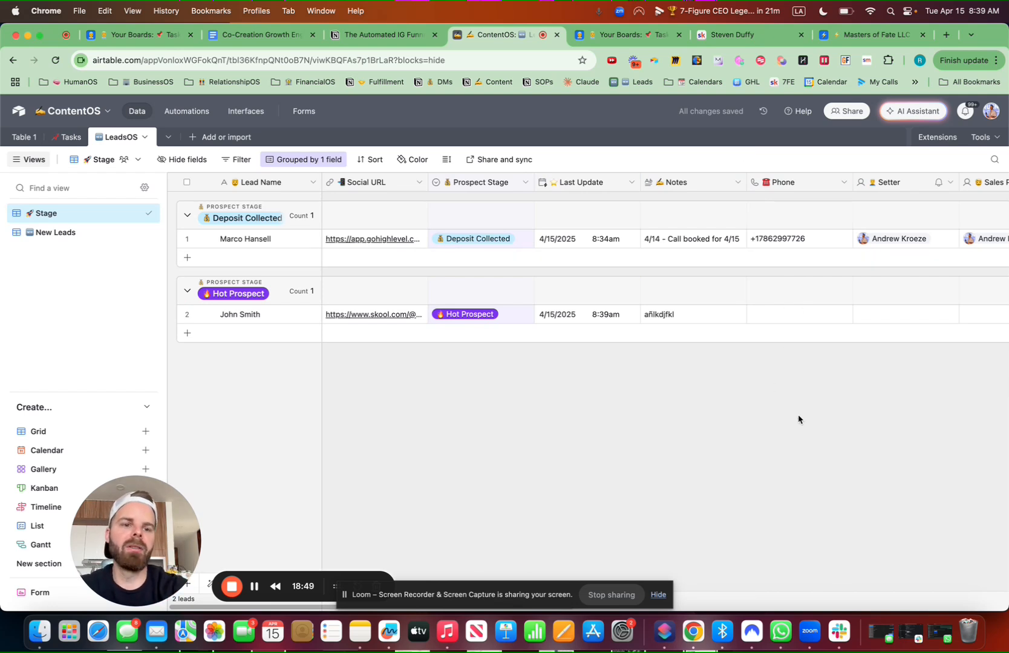
{"action": "scroll", "coordinate": [798, 419], "scroll_direction": "right", "scroll_amount": 5}
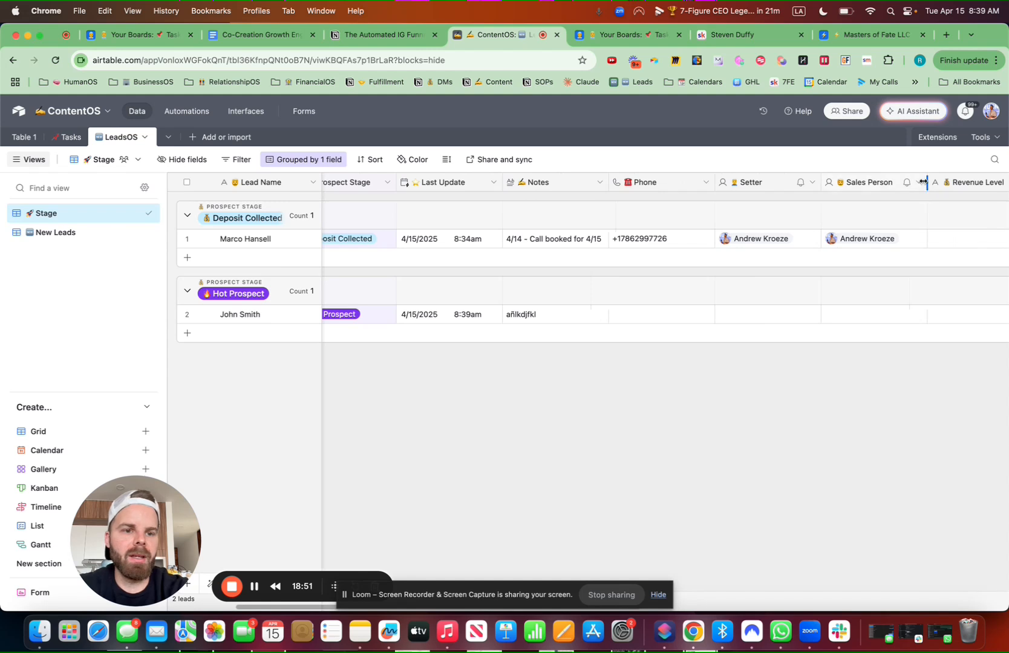
{"action": "scroll", "coordinate": [871, 284], "scroll_direction": "right", "scroll_amount": 10}
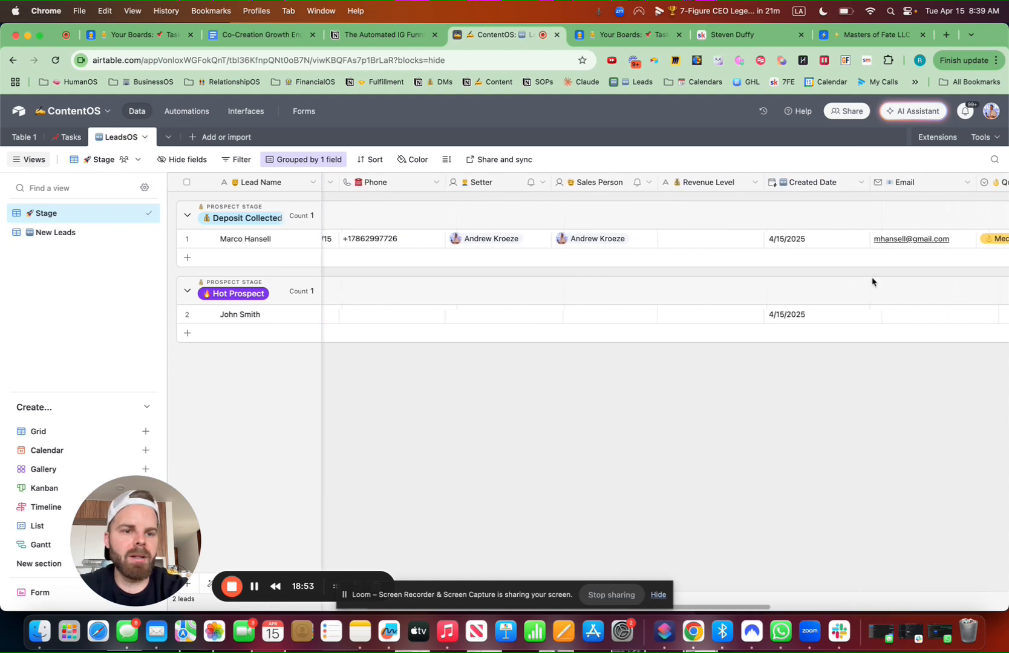
{"action": "scroll", "coordinate": [872, 281], "scroll_direction": "right", "scroll_amount": 3}
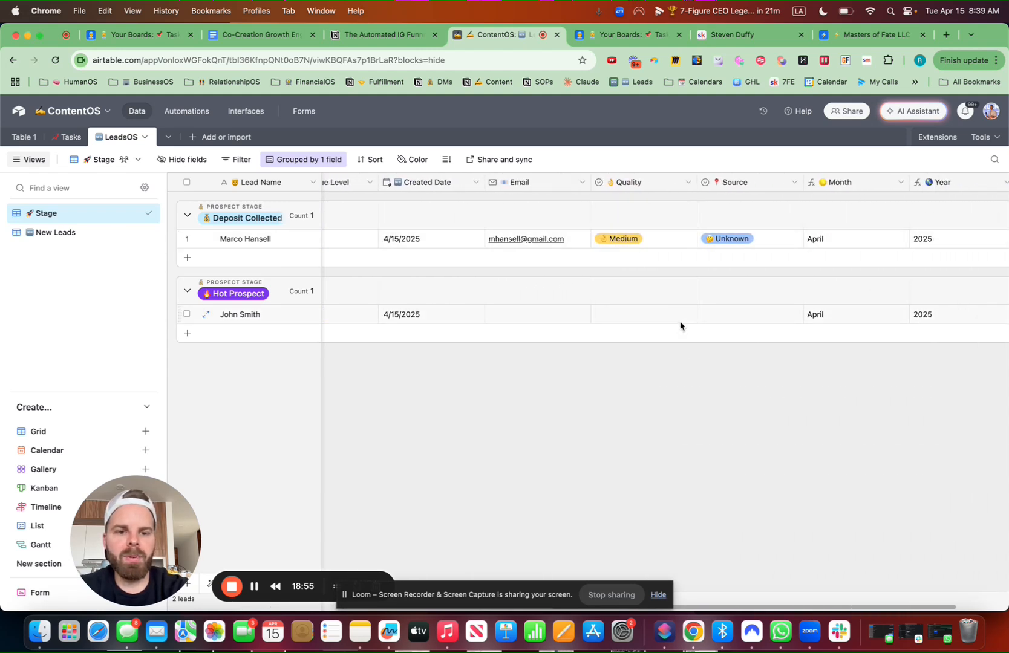
{"action": "left_click", "coordinate": [732, 319]}
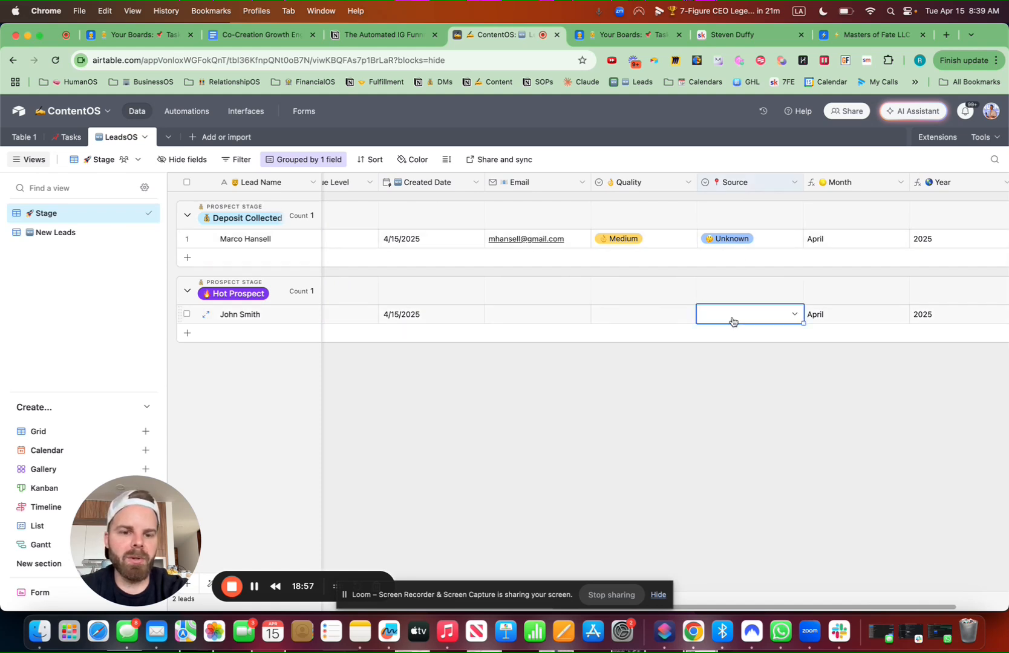
{"action": "left_click", "coordinate": [732, 321]}
{"action": "scroll", "coordinate": [732, 399], "scroll_direction": "down", "scroll_amount": 2}
{"action": "left_click", "coordinate": [728, 382]}
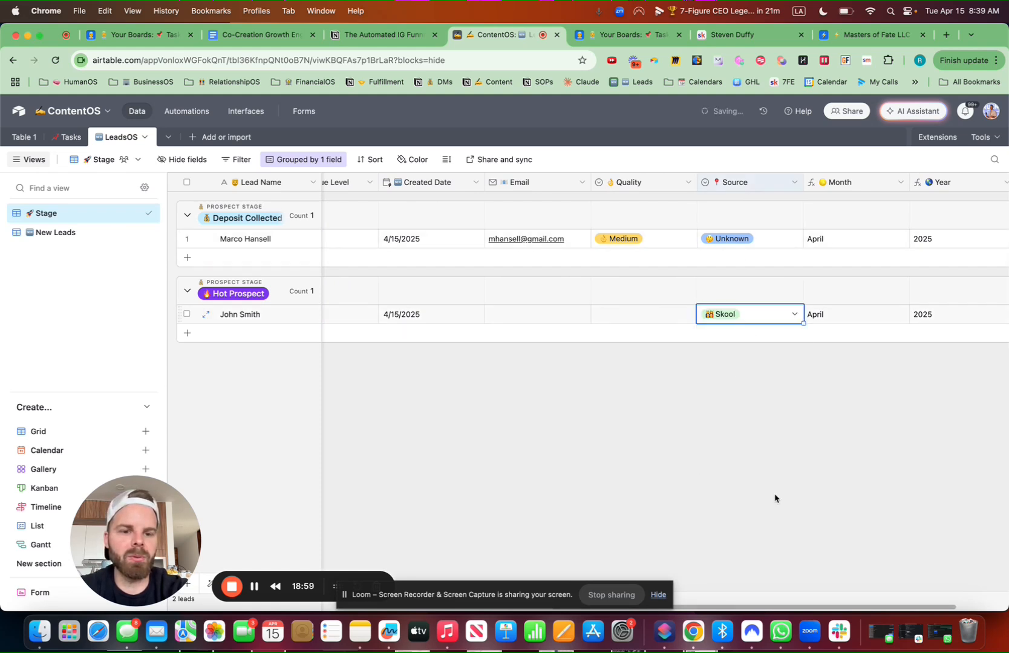
{"action": "scroll", "coordinate": [833, 402], "scroll_direction": "right", "scroll_amount": 2}
{"action": "scroll", "coordinate": [525, 368], "scroll_direction": "left", "scroll_amount": 10}
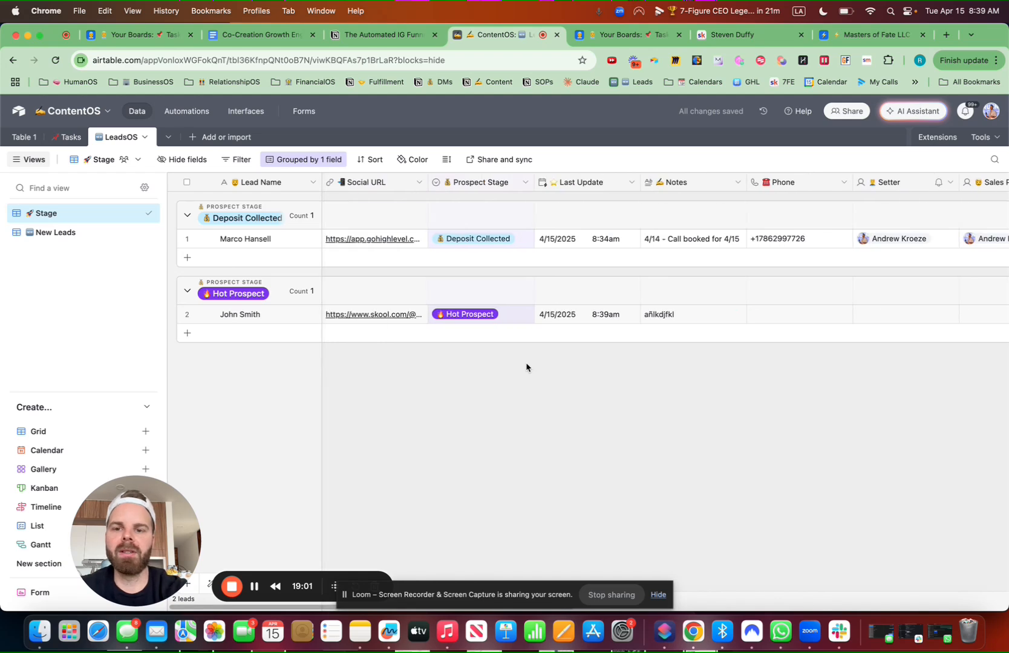
Inspect the zap's Catch Hook trigger and Create or Update Record field mappings, then return to ContentOS
{"action": "left_click", "coordinate": [255, 590]}
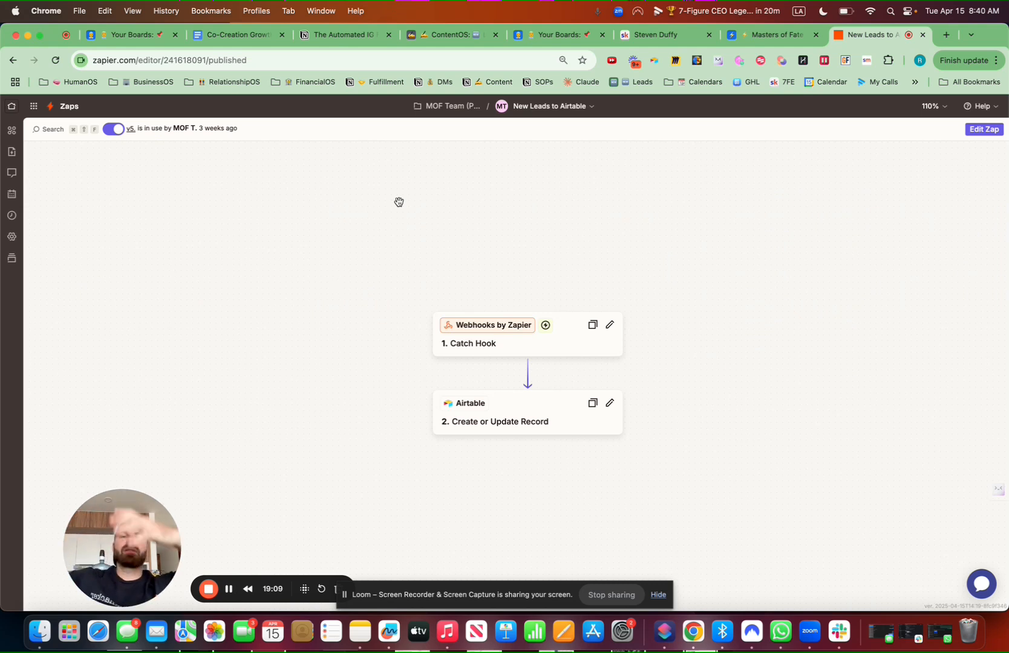
{"action": "left_click", "coordinate": [522, 344]}
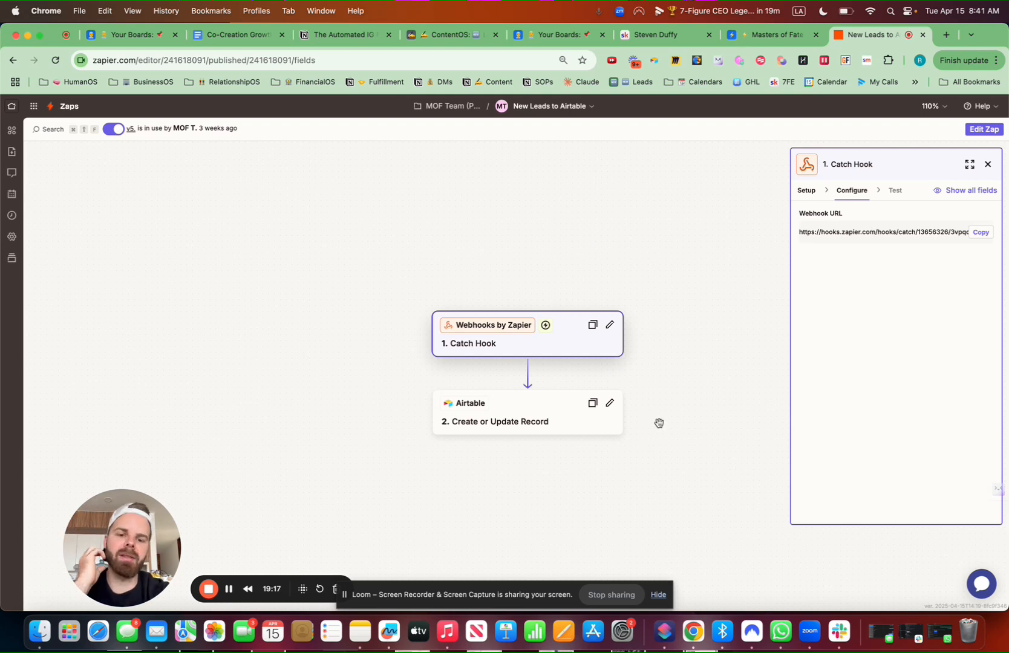
{"action": "left_click", "coordinate": [532, 421]}
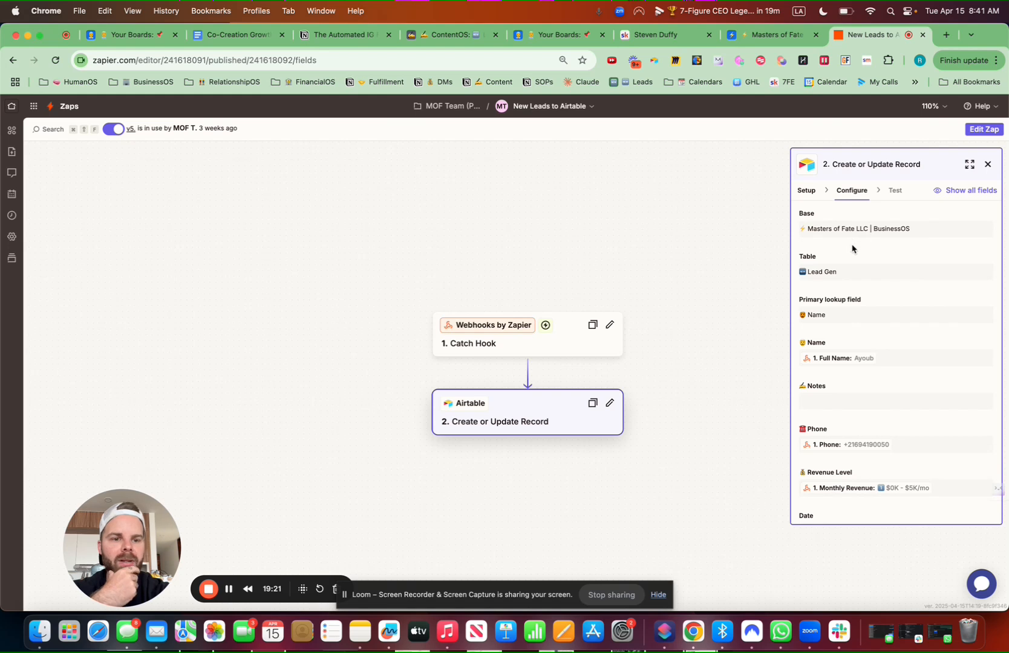
{"action": "scroll", "coordinate": [827, 254], "scroll_direction": "down", "scroll_amount": 3}
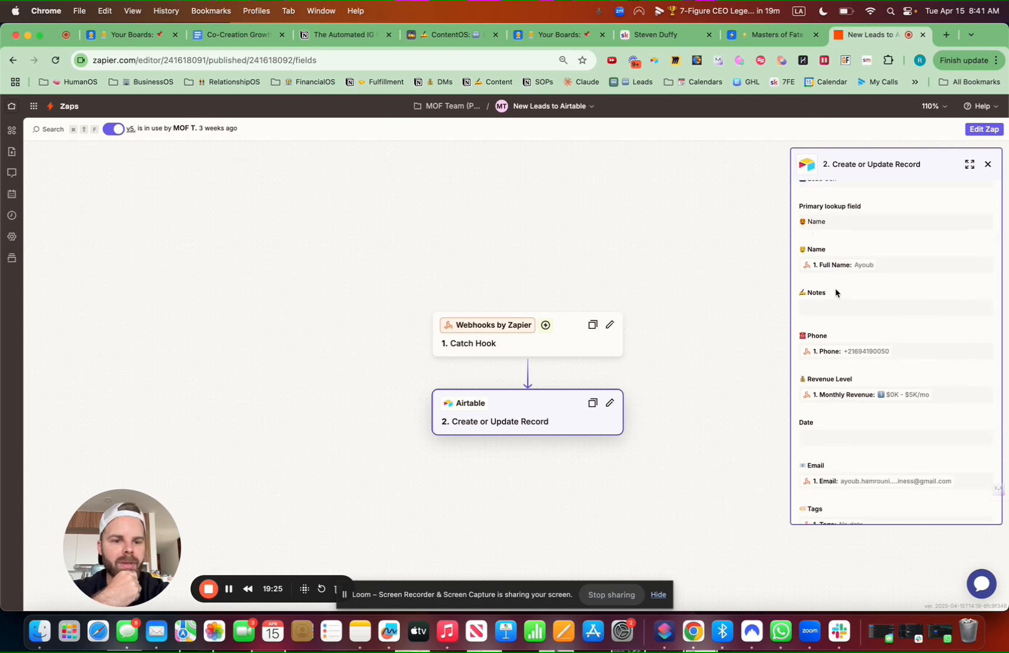
{"action": "scroll", "coordinate": [835, 291], "scroll_direction": "down", "scroll_amount": 3}
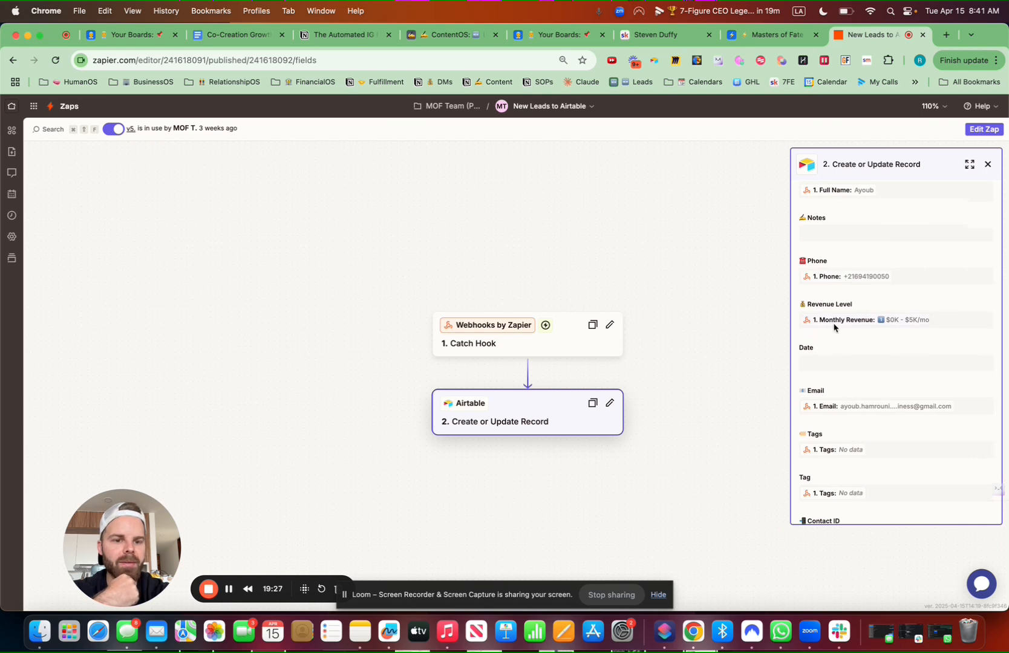
{"action": "scroll", "coordinate": [834, 327], "scroll_direction": "down", "scroll_amount": 3}
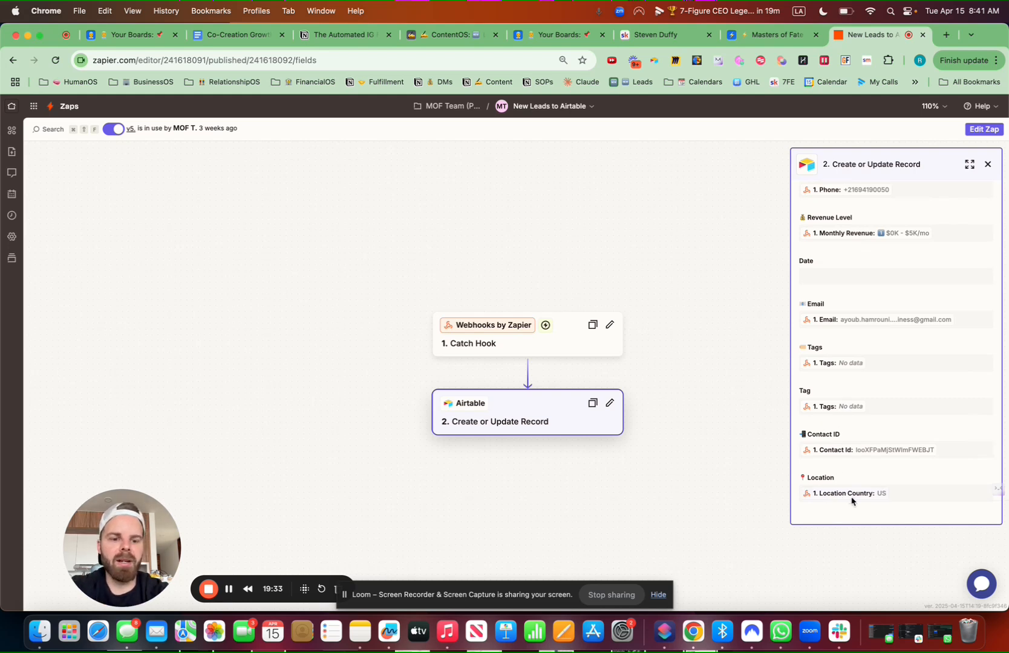
{"action": "left_click", "coordinate": [988, 165]}
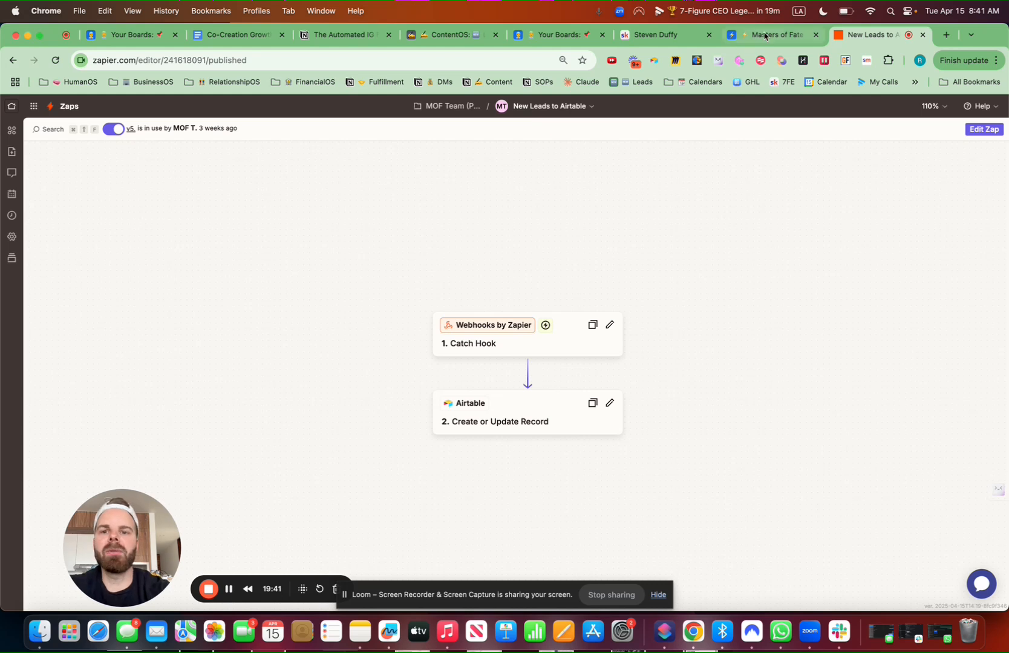
{"action": "left_click", "coordinate": [447, 35]}
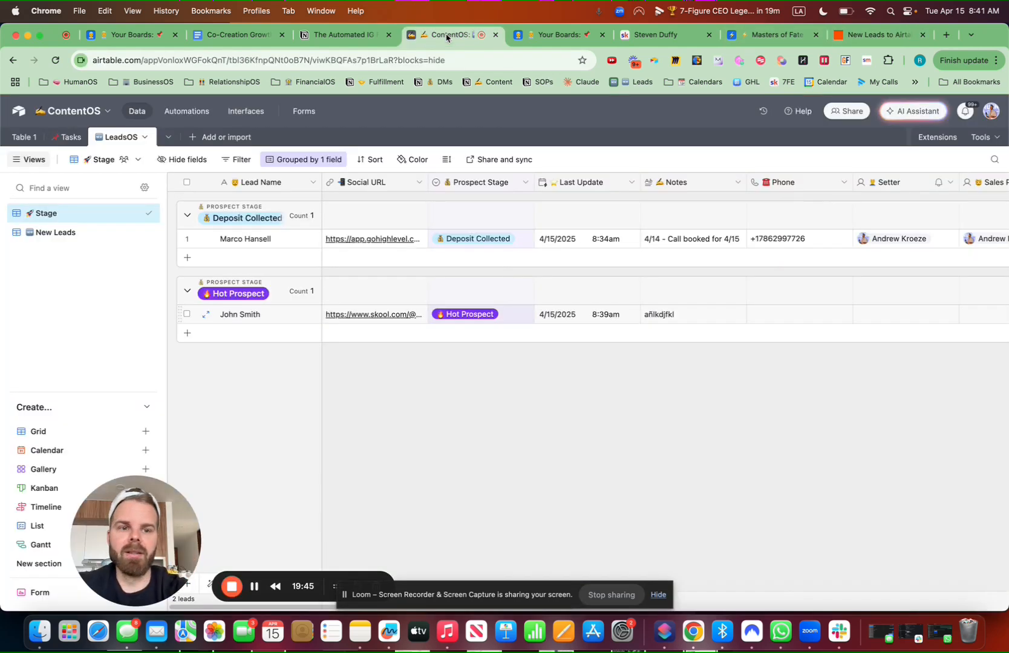
Search the extension marketplace for a web clipper, then close it and hide the extensions panel
{"action": "left_click", "coordinate": [937, 137]}
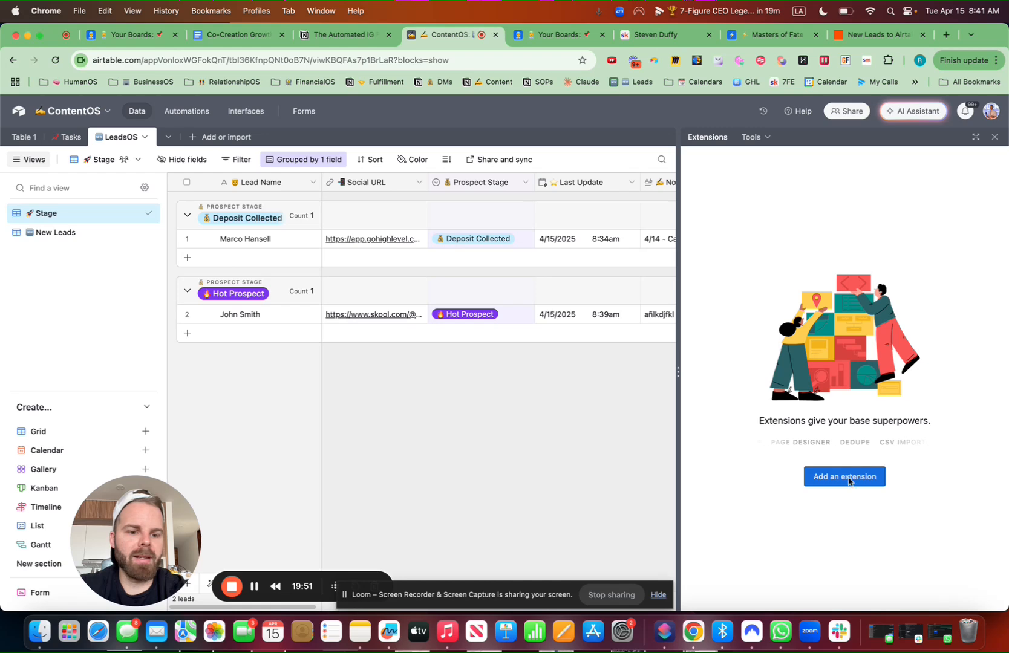
{"action": "left_click", "coordinate": [848, 482]}
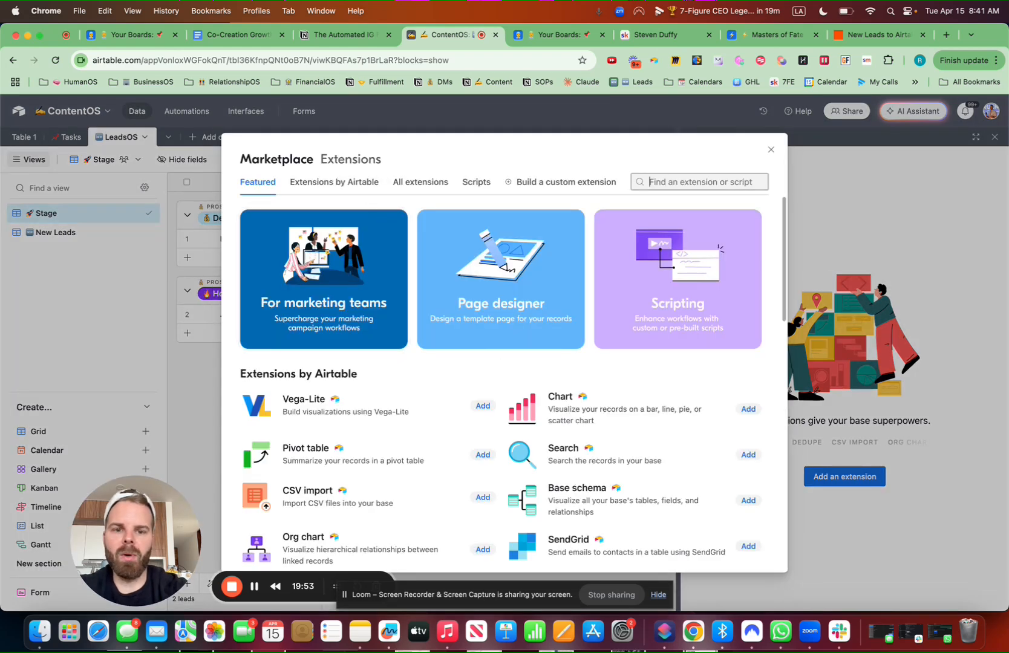
{"action": "type", "text": "webcli"}
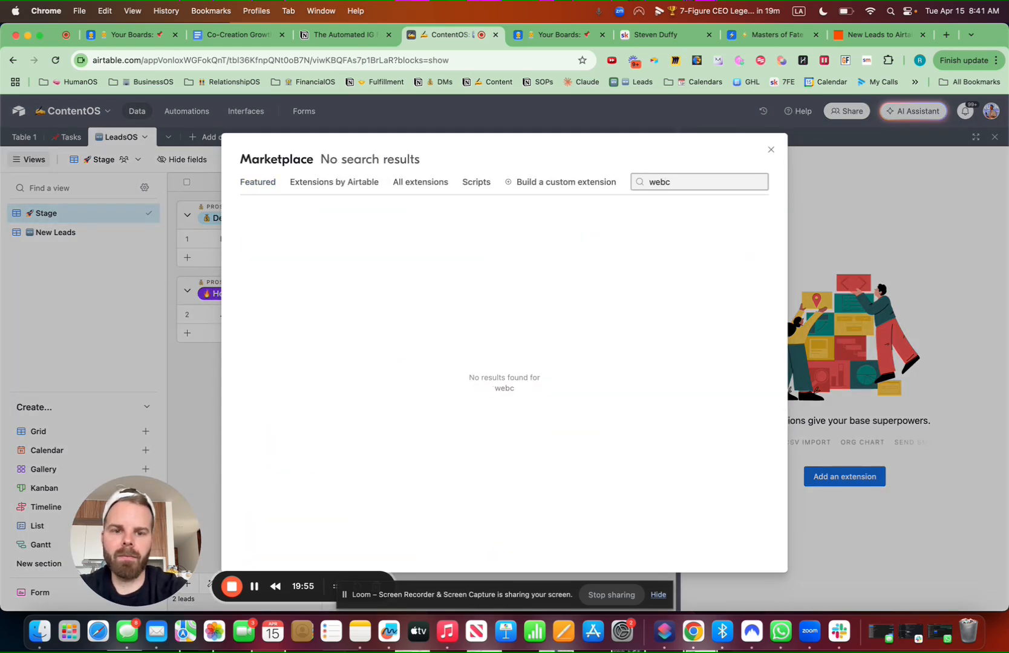
{"action": "key", "text": "BackSpace"}
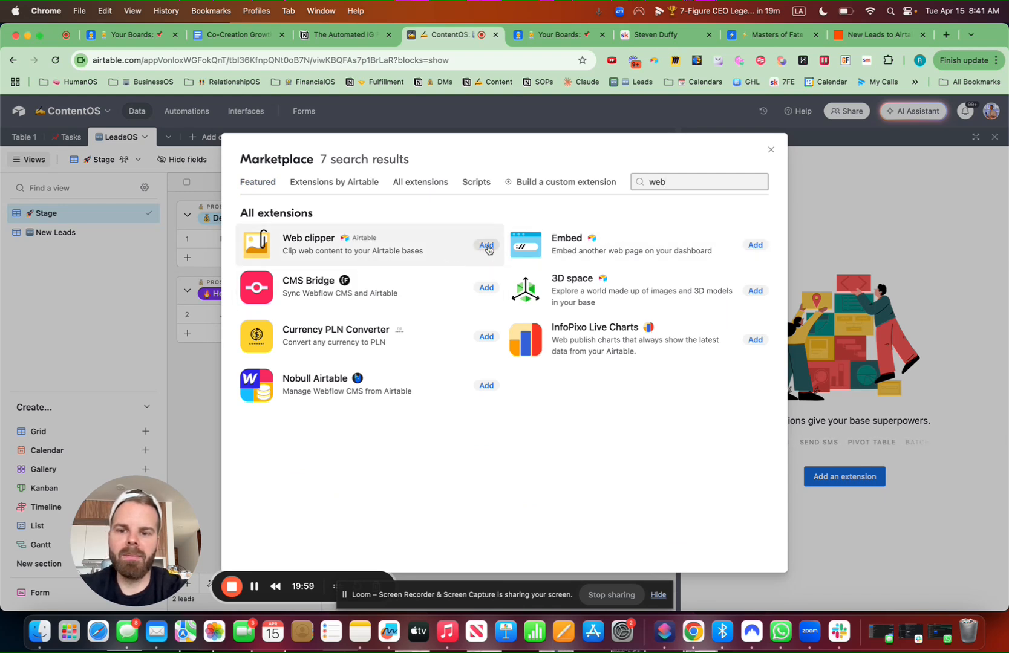
{"action": "left_click", "coordinate": [593, 125]}
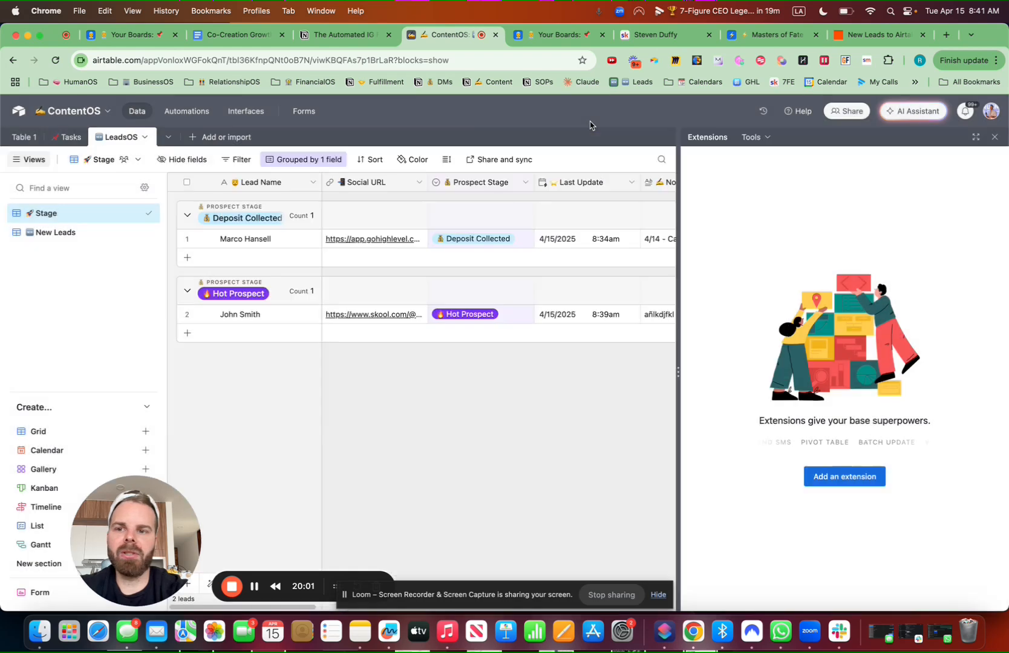
{"action": "left_click", "coordinate": [994, 137]}
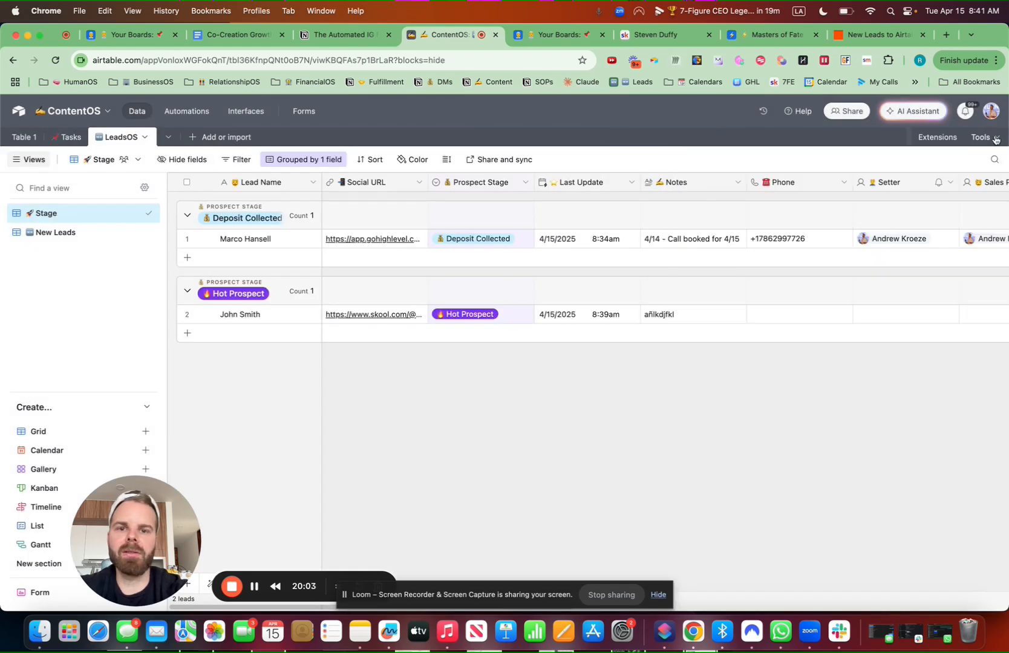
Load facebook.com in a new tab and open a recent chat window
{"action": "left_click", "coordinate": [946, 35]}
{"action": "type", "text": "fac"}
{"action": "key", "text": "Return"}
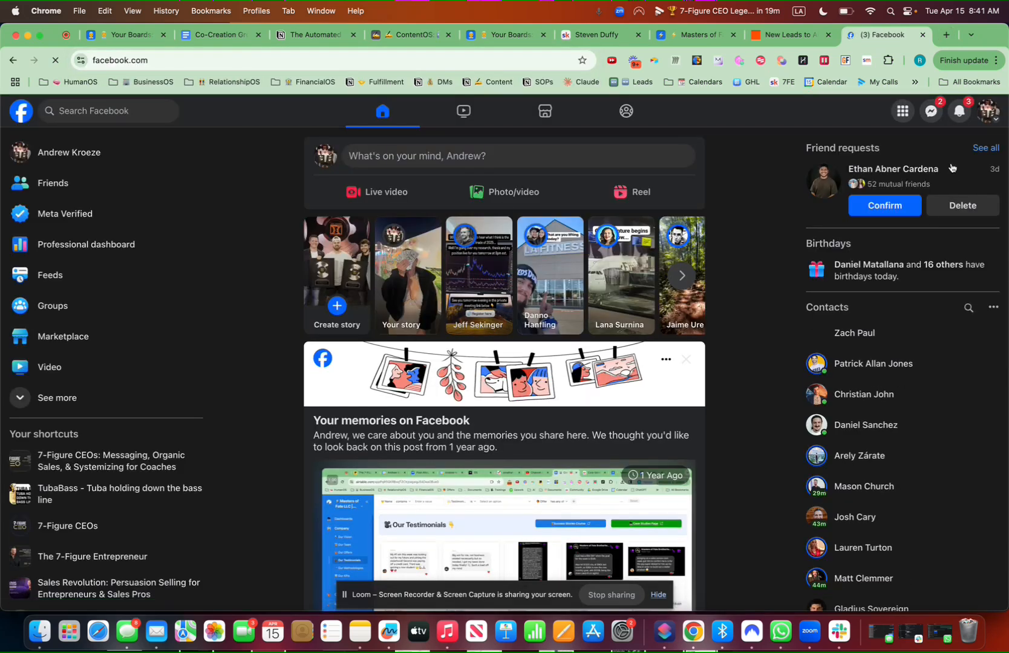
{"action": "left_click", "coordinate": [931, 112]}
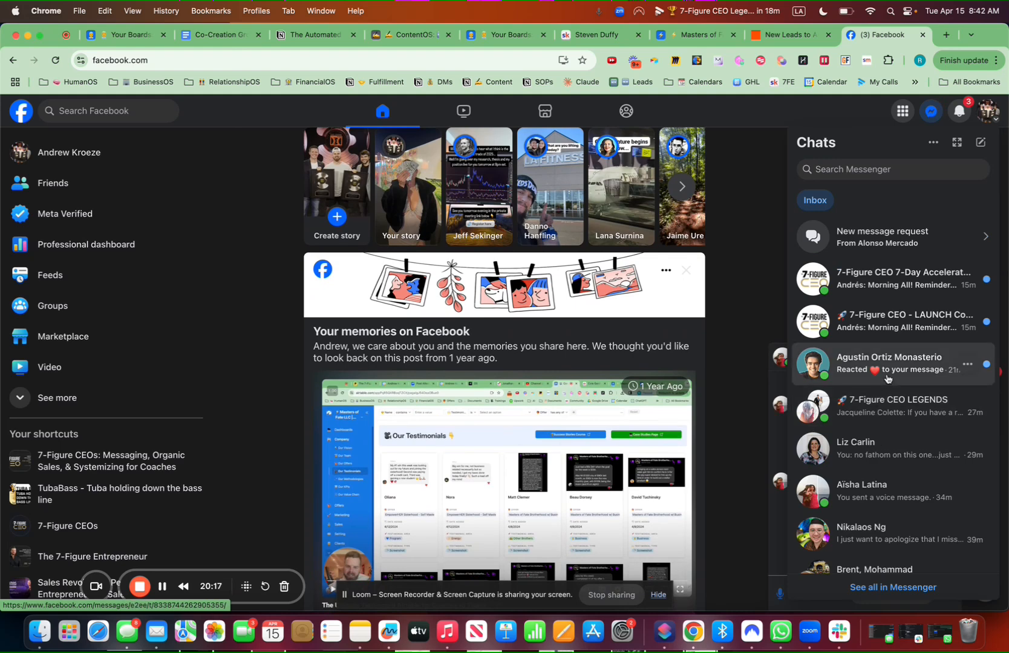
{"action": "scroll", "coordinate": [880, 393], "scroll_direction": "down", "scroll_amount": 3}
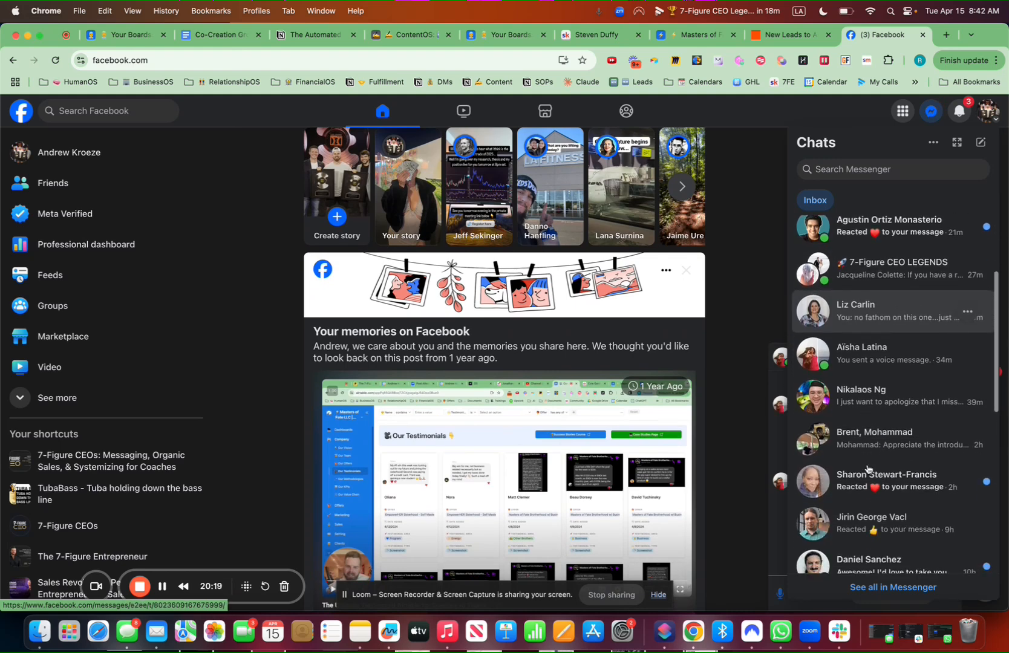
{"action": "left_click", "coordinate": [873, 398]}
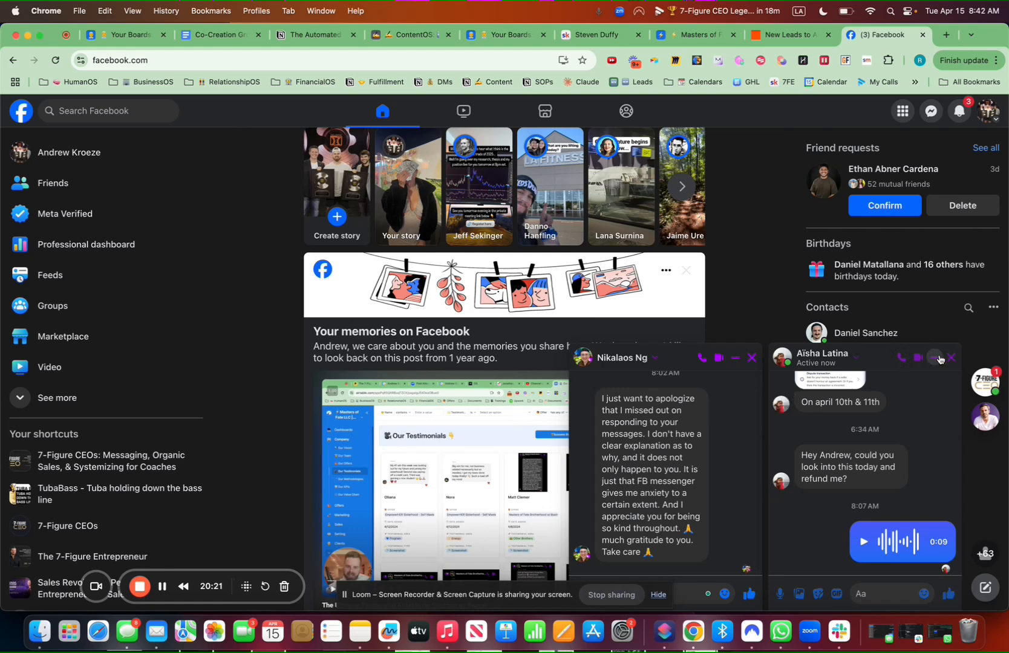
{"action": "left_click", "coordinate": [935, 357]}
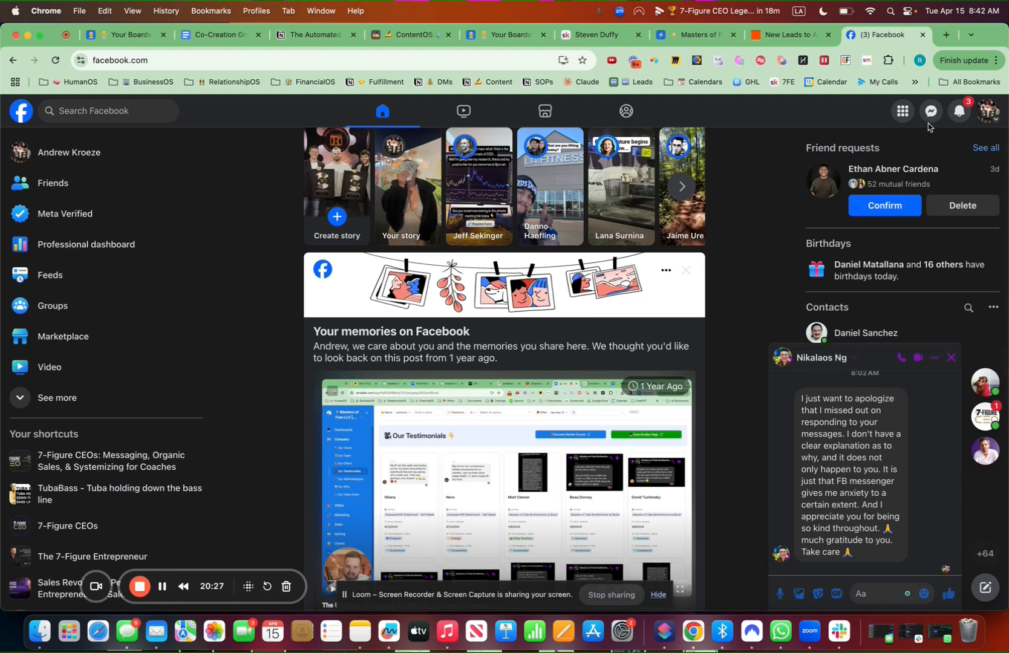
Open the full Messenger inbox and select the prospect's conversation
{"action": "left_click", "coordinate": [930, 114]}
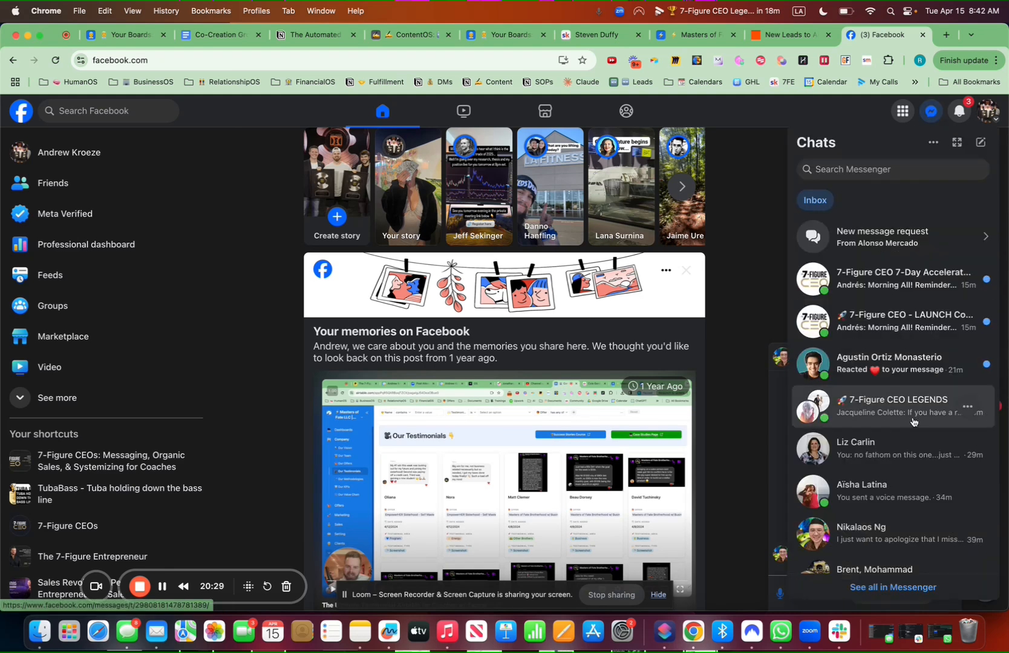
{"action": "left_click", "coordinate": [887, 588]}
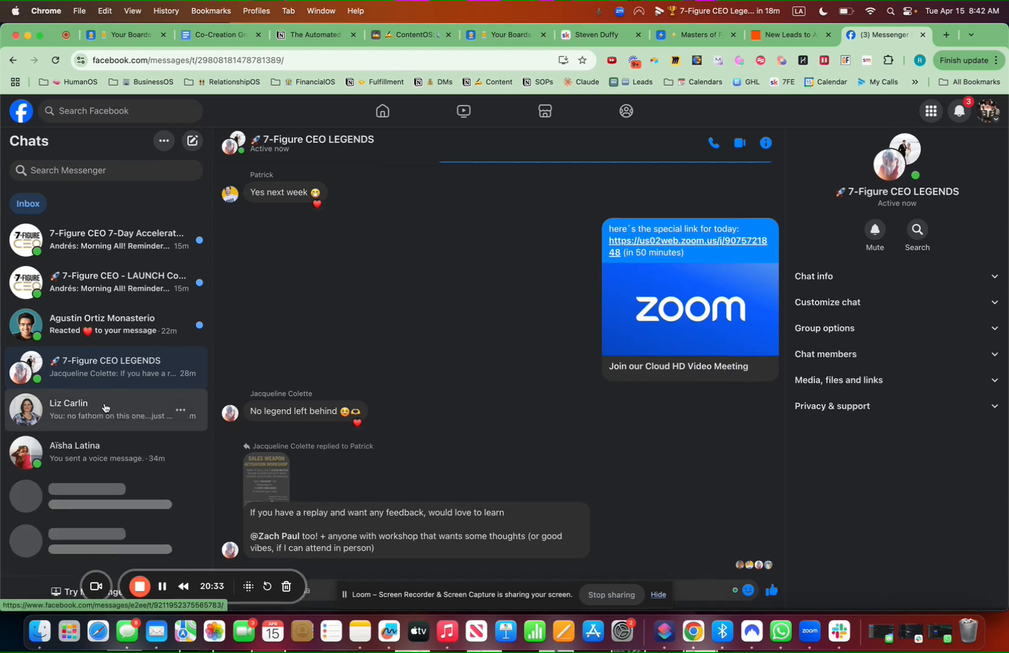
{"action": "scroll", "coordinate": [105, 407], "scroll_direction": "down", "scroll_amount": 3}
{"action": "scroll", "coordinate": [106, 407], "scroll_direction": "down", "scroll_amount": 5}
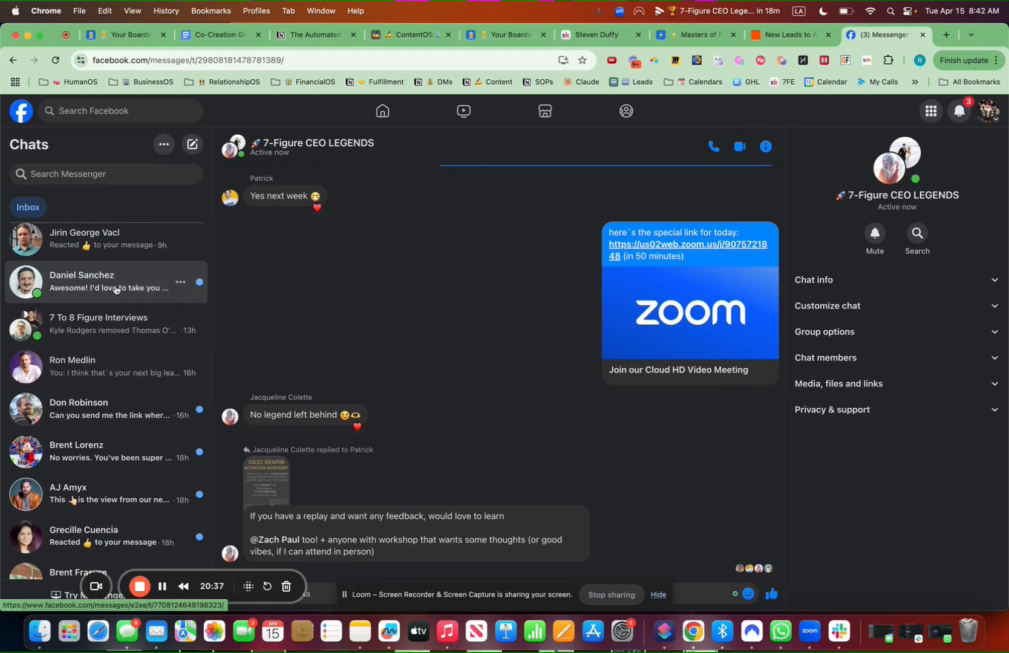
{"action": "left_click", "coordinate": [116, 289]}
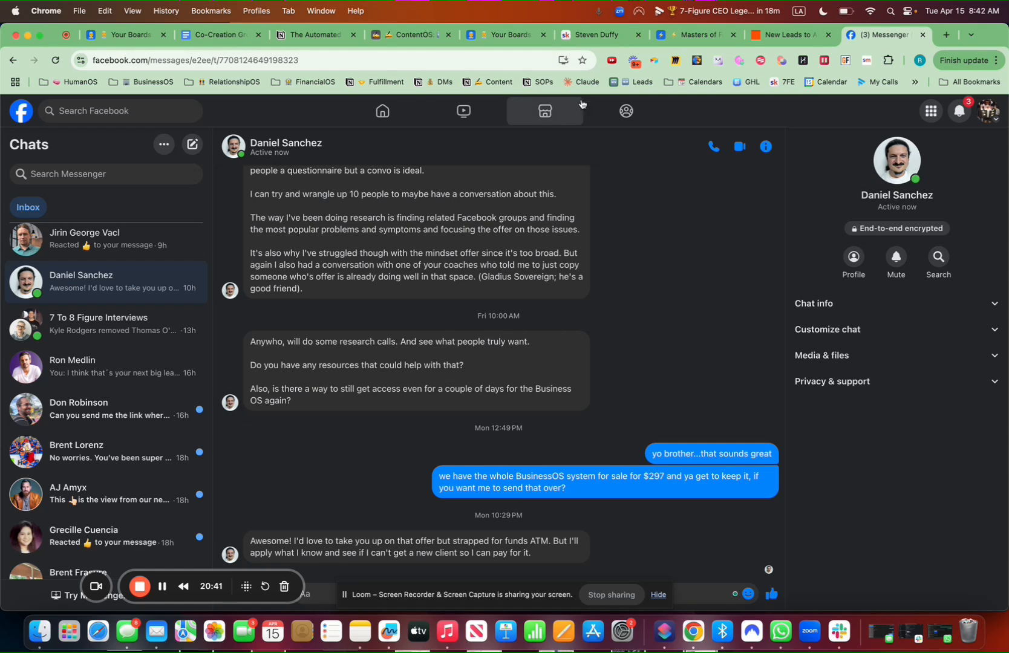
Open the Web Clipper's Add Prospect form and replace the Name with the contact's first name
{"action": "left_click", "coordinate": [655, 60]}
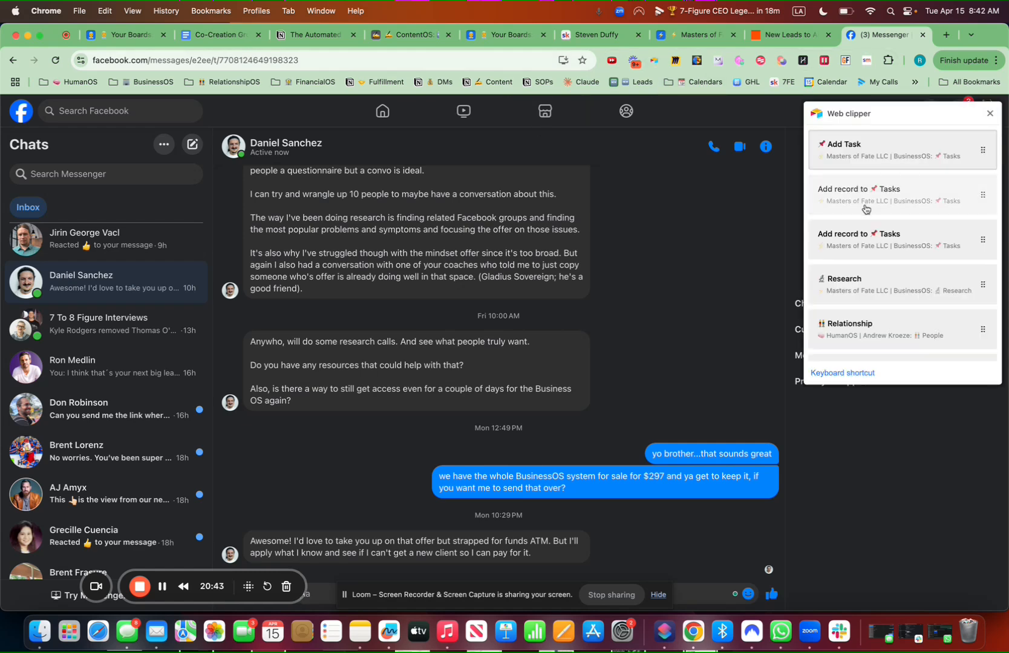
{"action": "scroll", "coordinate": [864, 284], "scroll_direction": "down", "scroll_amount": 2}
{"action": "scroll", "coordinate": [864, 283], "scroll_direction": "down", "scroll_amount": 5}
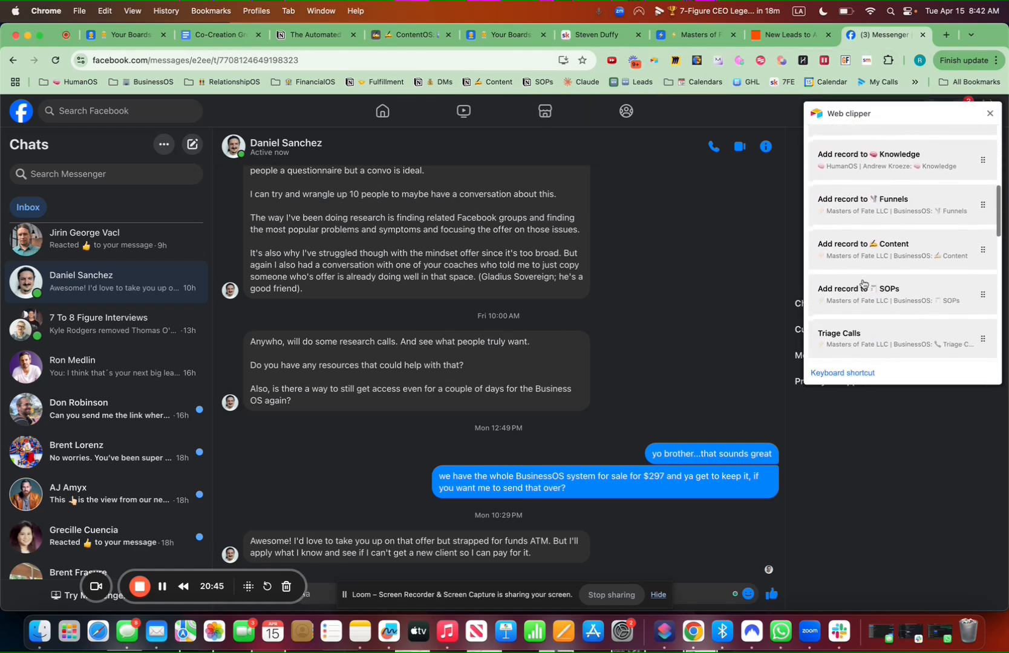
{"action": "scroll", "coordinate": [864, 284], "scroll_direction": "down", "scroll_amount": 5}
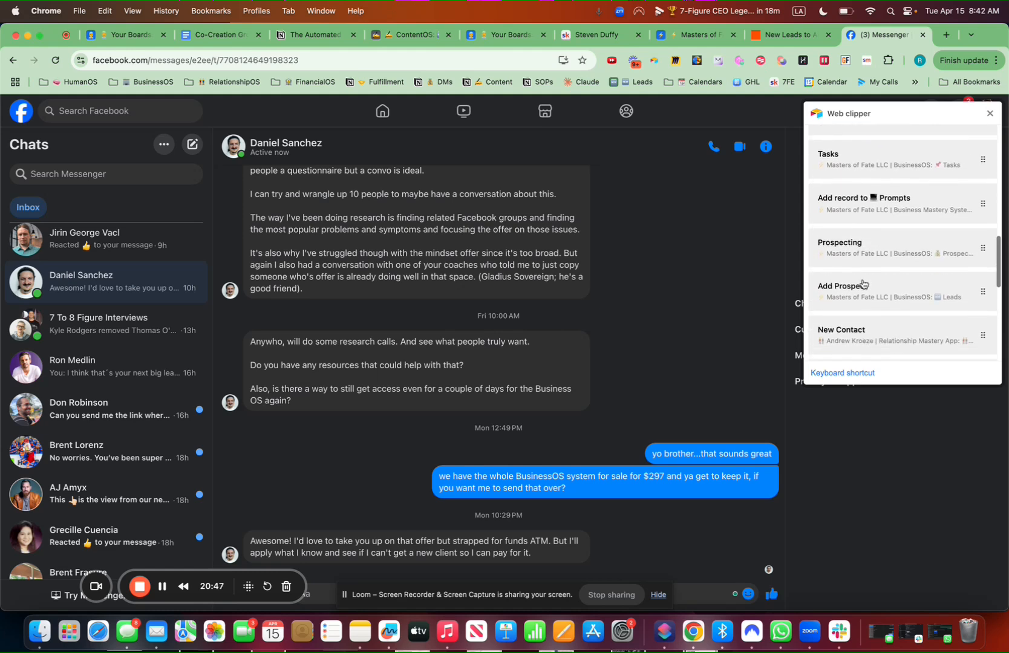
{"action": "scroll", "coordinate": [864, 284], "scroll_direction": "up", "scroll_amount": 10}
{"action": "scroll", "coordinate": [864, 284], "scroll_direction": "up", "scroll_amount": 2}
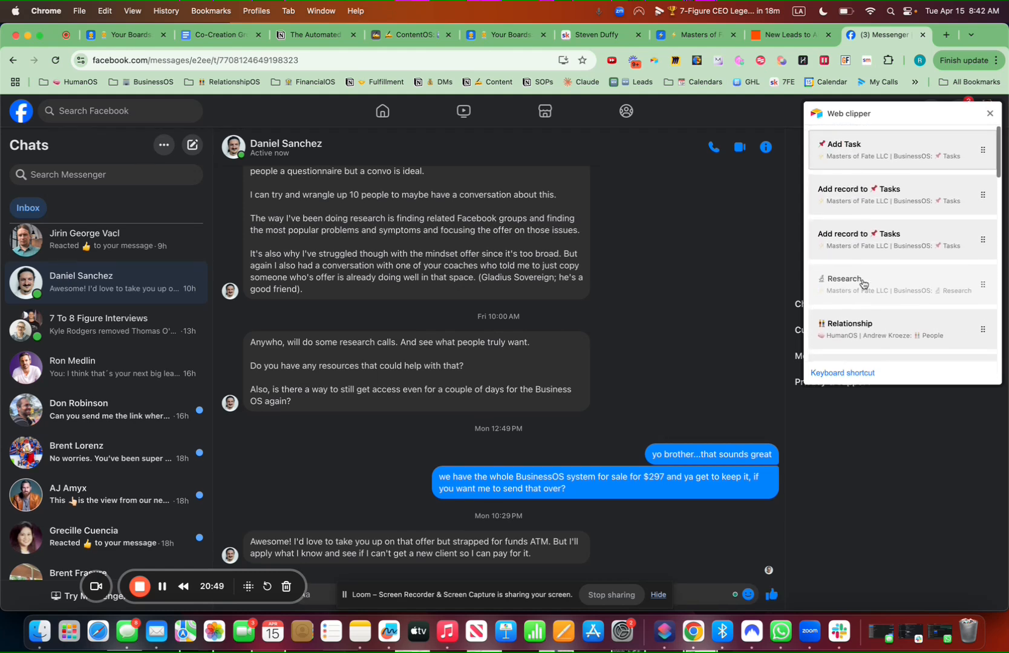
{"action": "scroll", "coordinate": [864, 284], "scroll_direction": "down", "scroll_amount": 5}
{"action": "scroll", "coordinate": [864, 284], "scroll_direction": "down", "scroll_amount": 7}
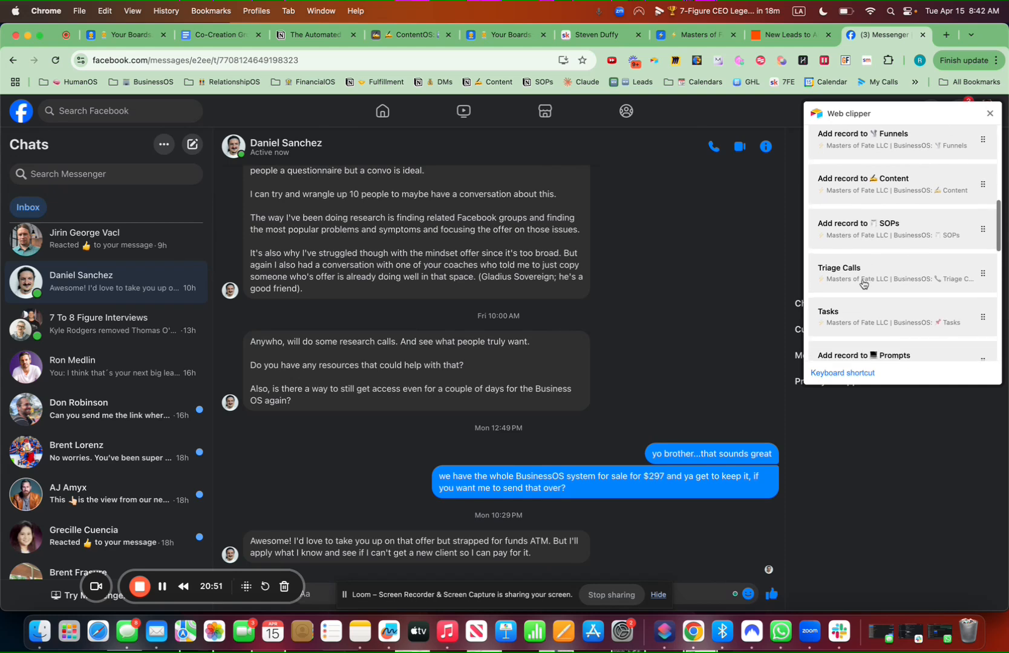
{"action": "scroll", "coordinate": [864, 284], "scroll_direction": "down", "scroll_amount": 4}
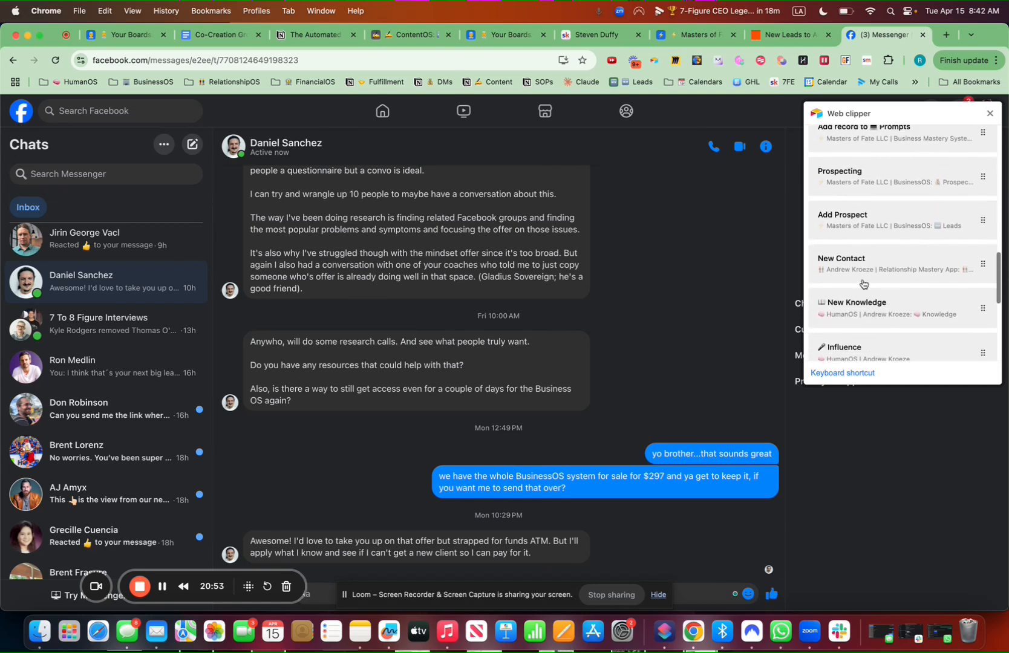
{"action": "left_click", "coordinate": [869, 223]}
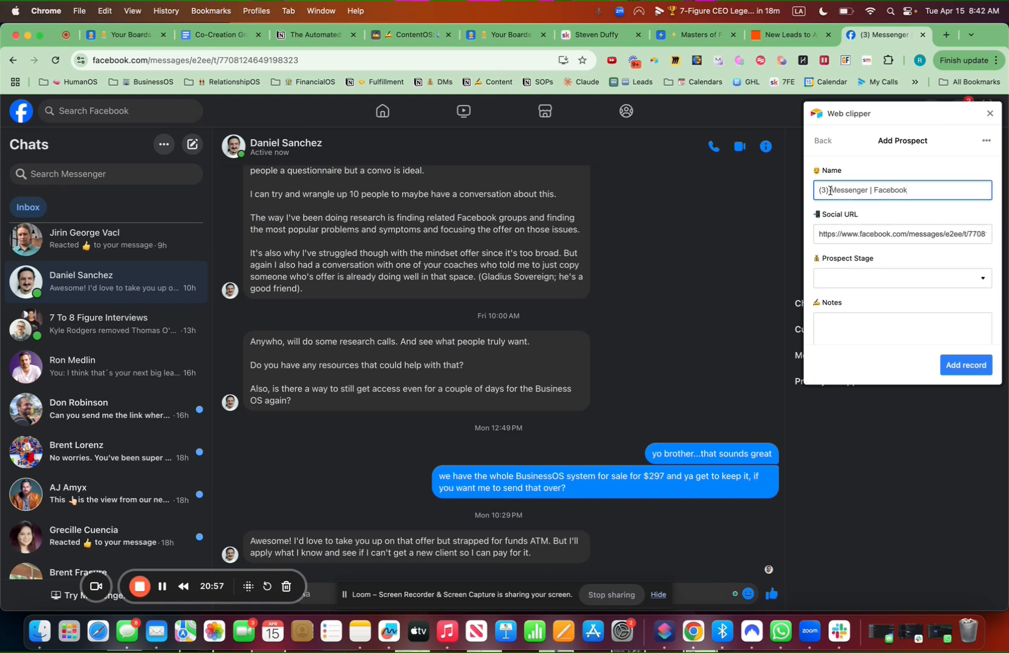
{"action": "key", "text": "BackSpace"}
{"action": "key", "text": "super+a"}
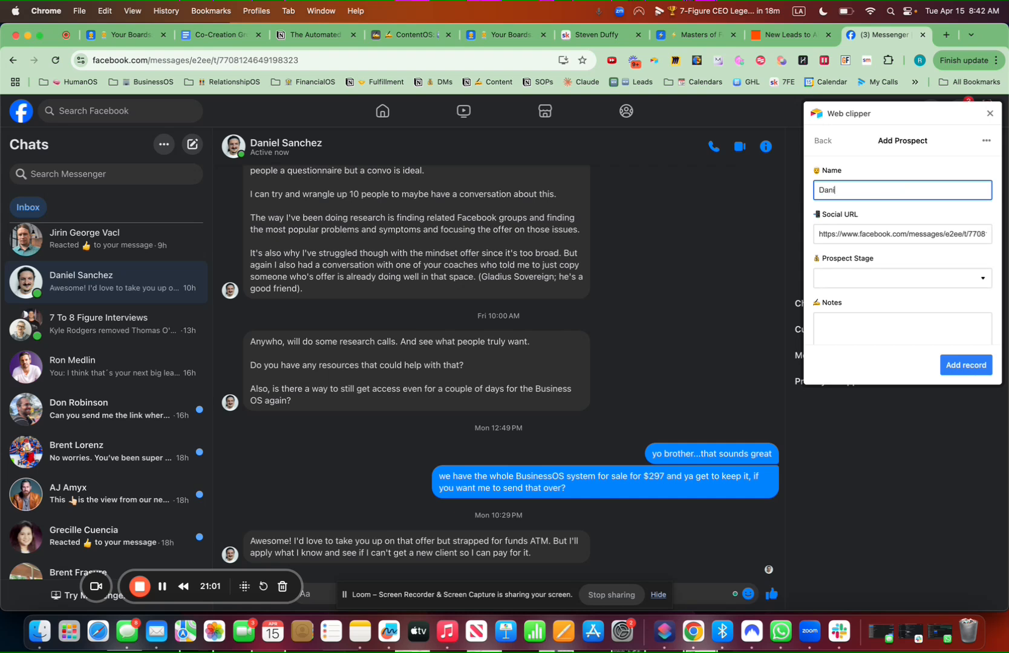
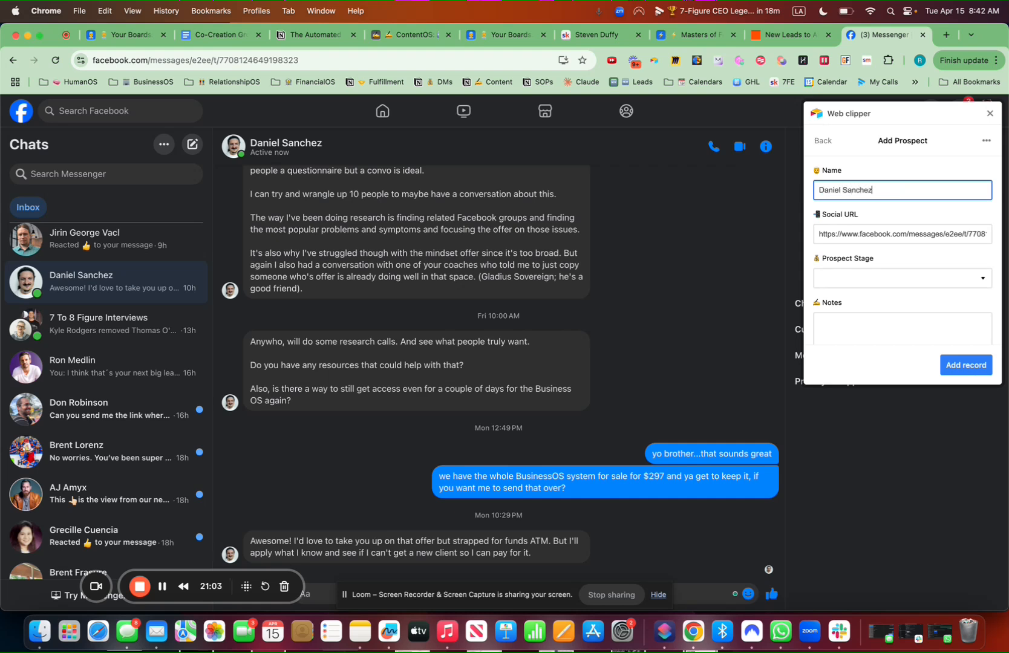
Add the note 'interested in $297 BusinessOS' and save the new prospect record
{"action": "scroll", "coordinate": [859, 239], "scroll_direction": "down", "scroll_amount": 2}
{"action": "left_click", "coordinate": [843, 263]}
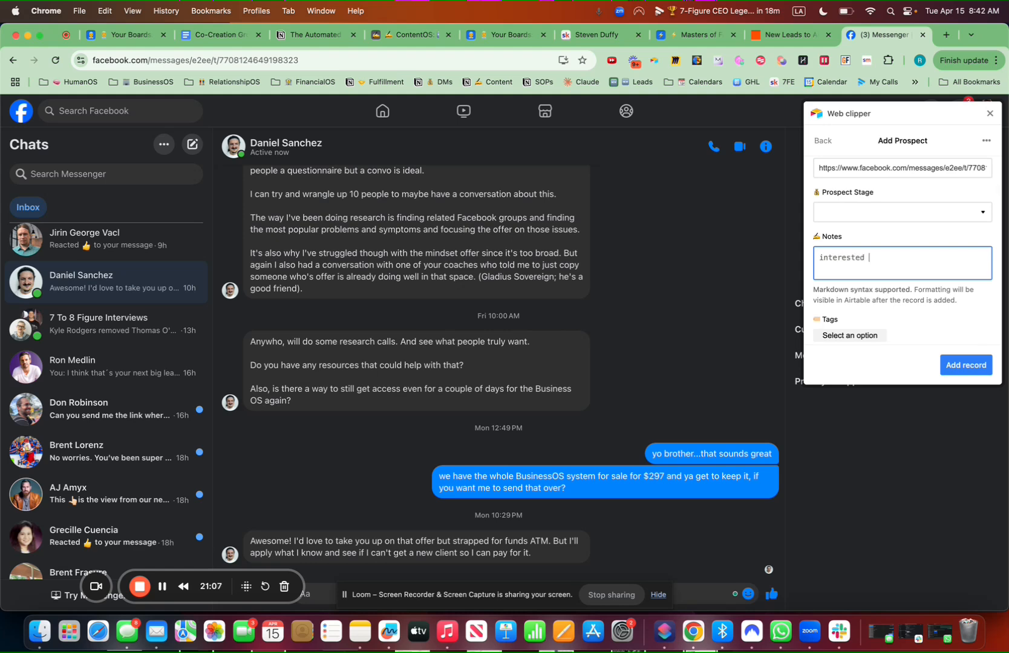
{"action": "type", "text": "interested in $297 BusinessOS"}
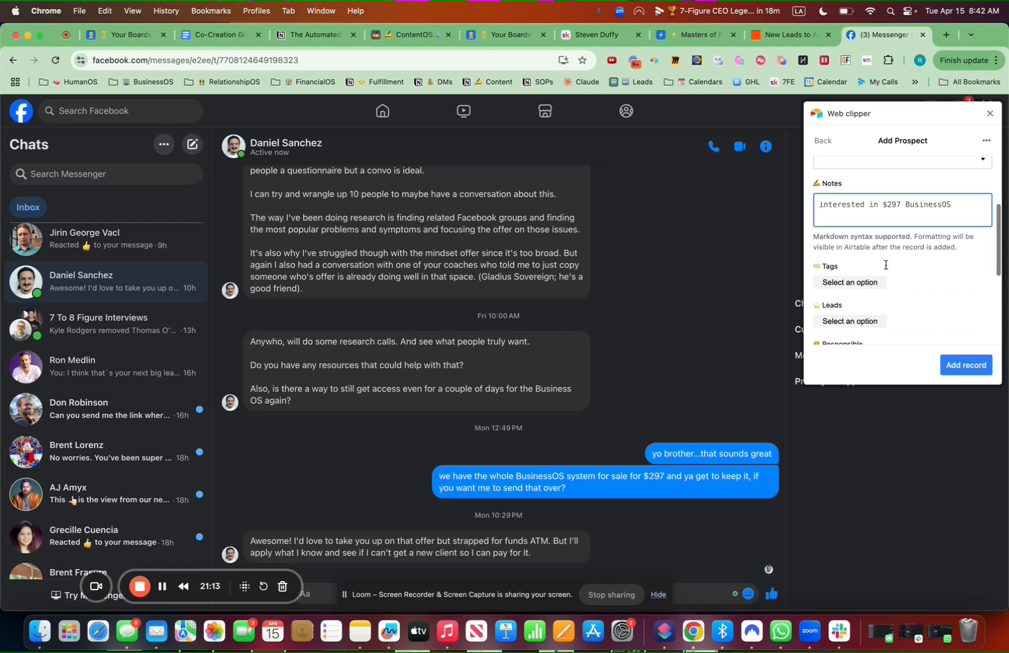
{"action": "scroll", "coordinate": [842, 271], "scroll_direction": "down", "scroll_amount": 5}
{"action": "scroll", "coordinate": [868, 230], "scroll_direction": "down", "scroll_amount": 2}
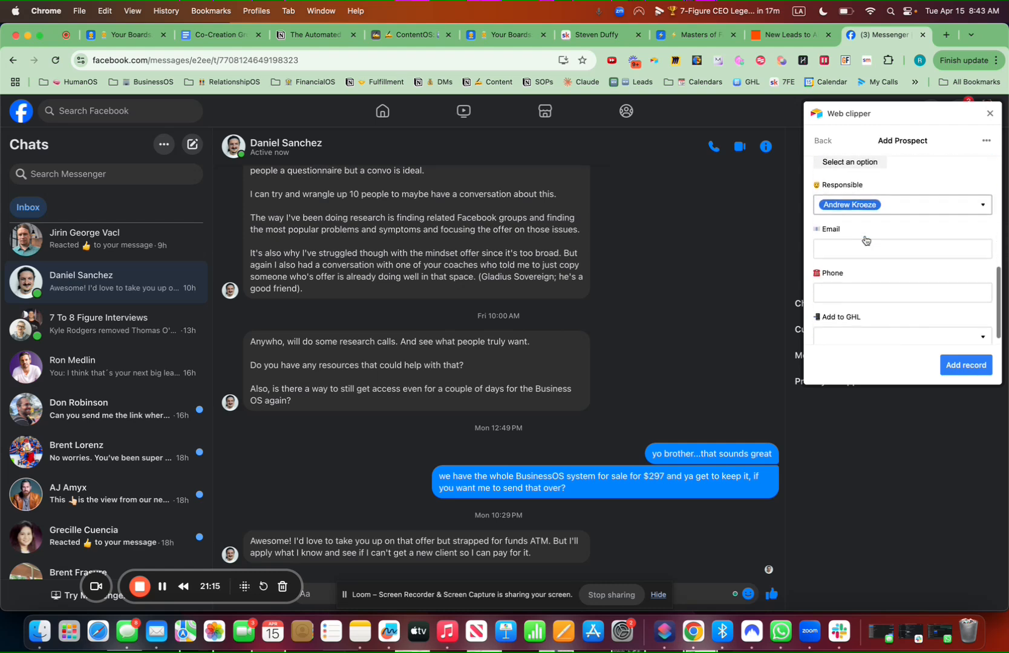
{"action": "left_click", "coordinate": [960, 362]}
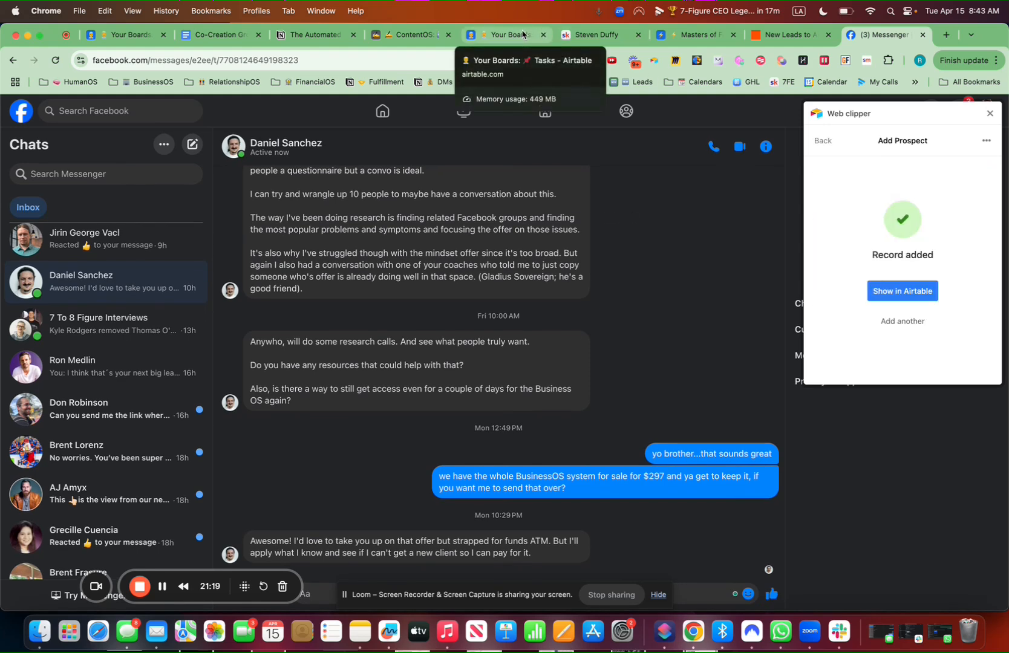
In the Masters of Fate base, save the Year and Month formula fields
{"action": "left_click", "coordinate": [703, 33]}
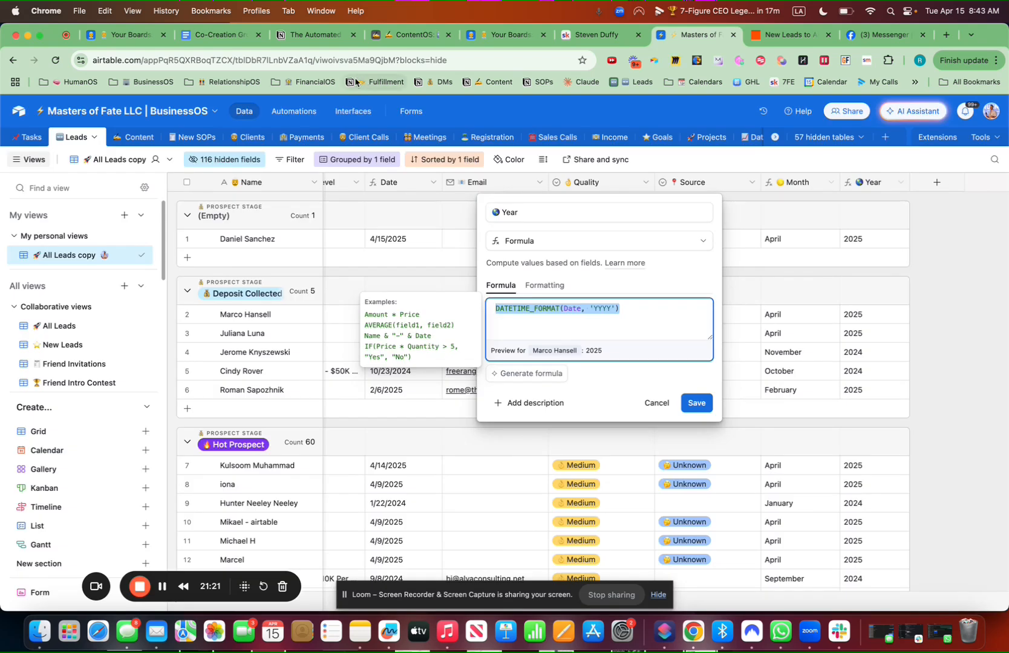
{"action": "left_click", "coordinate": [940, 258]}
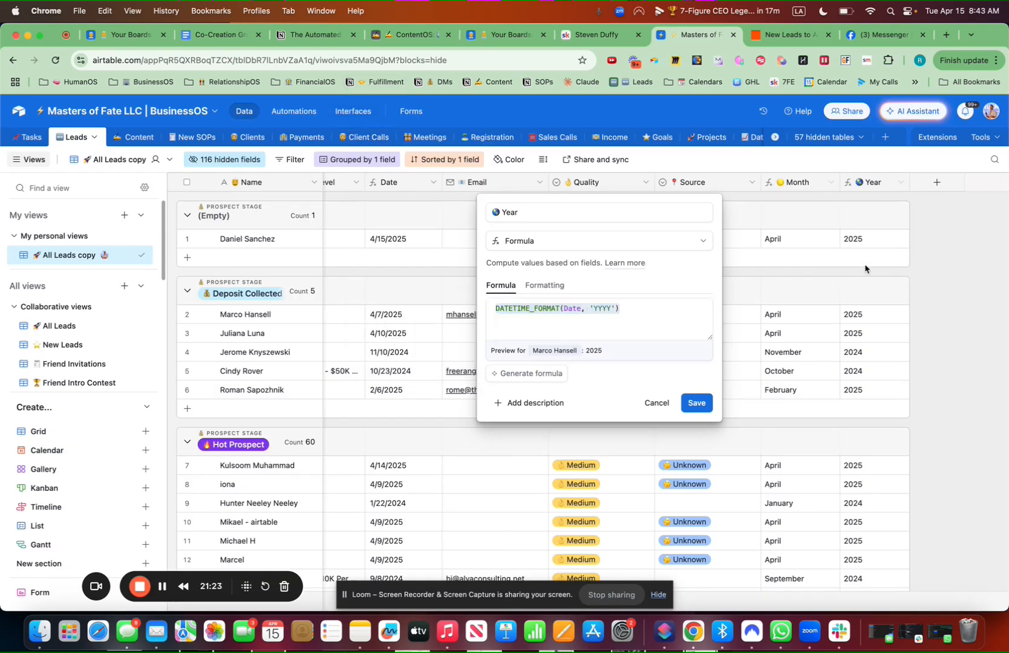
{"action": "left_click", "coordinate": [697, 403]}
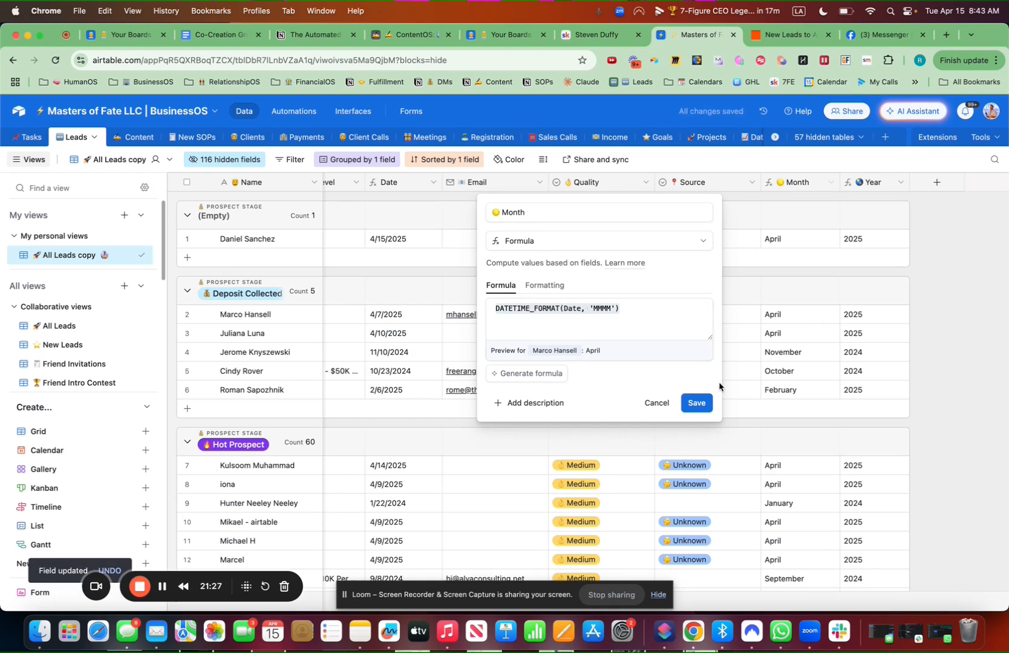
{"action": "left_click", "coordinate": [703, 404]}
Check the new prospect's Facebook link in the Social URL cell and return to the Leads table
{"action": "scroll", "coordinate": [915, 278], "scroll_direction": "left", "scroll_amount": 18}
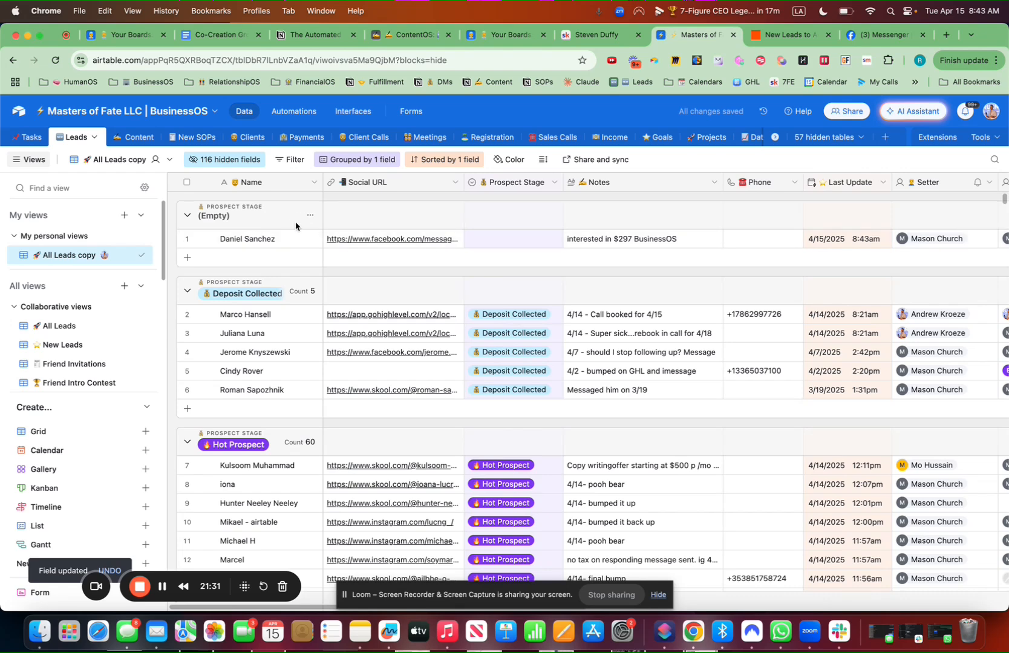
{"action": "left_click", "coordinate": [392, 243]}
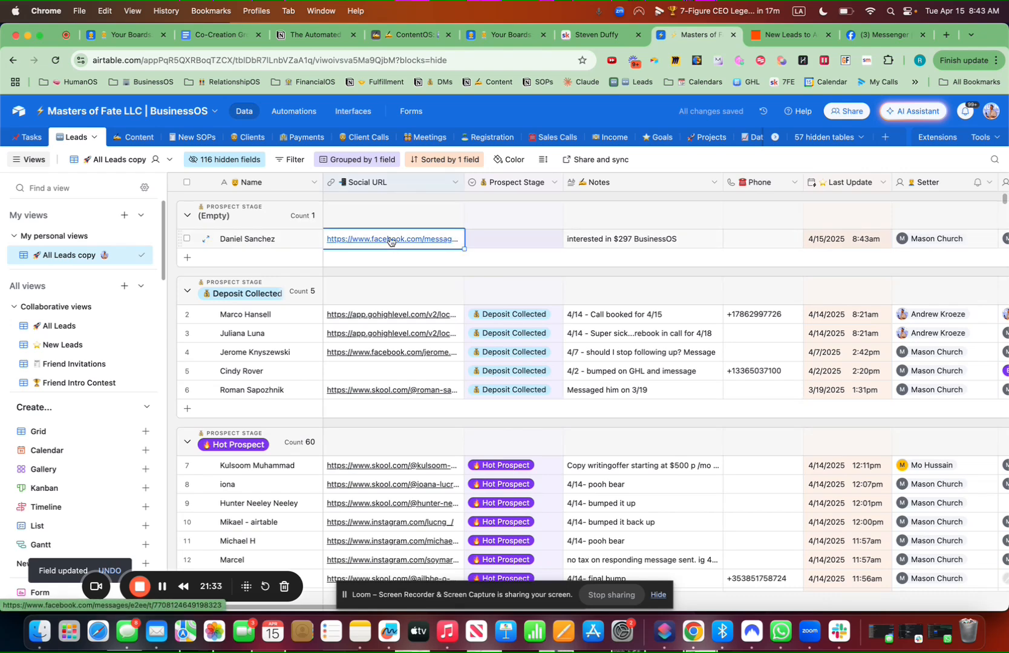
{"action": "left_click", "coordinate": [429, 239]}
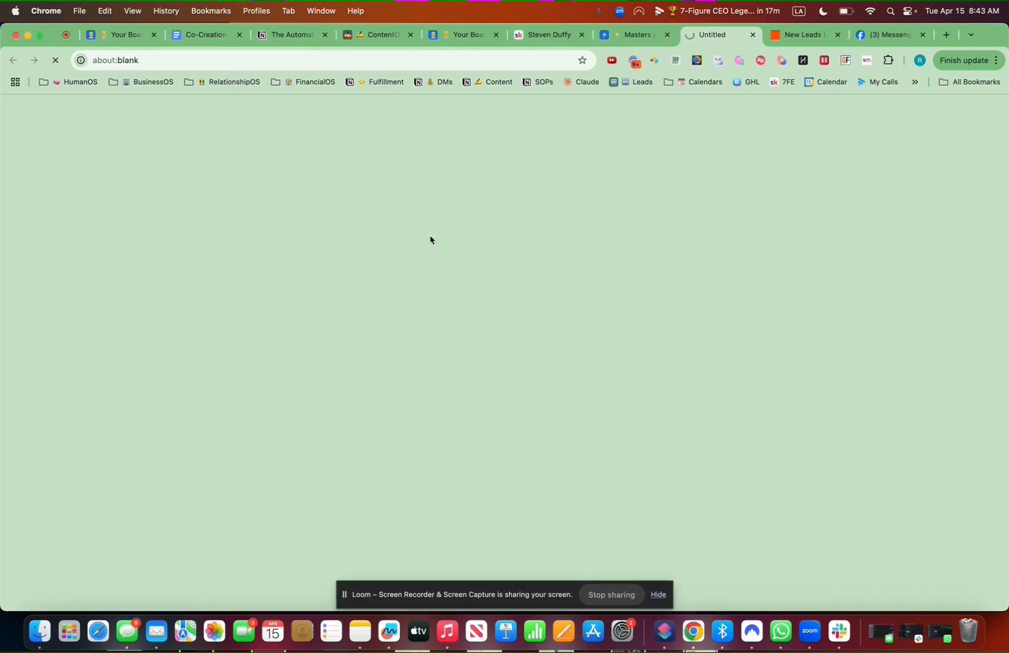
{"action": "left_click", "coordinate": [627, 37]}
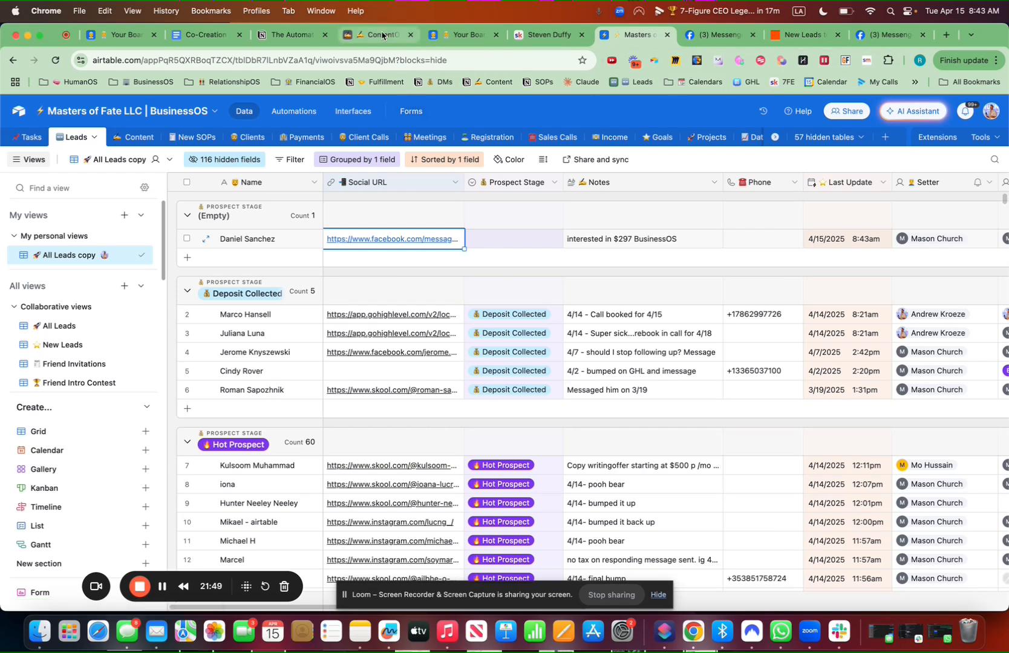
Bring up the ContentOS base's LeadsOS table in its Stage view
{"action": "left_click", "coordinate": [382, 35]}
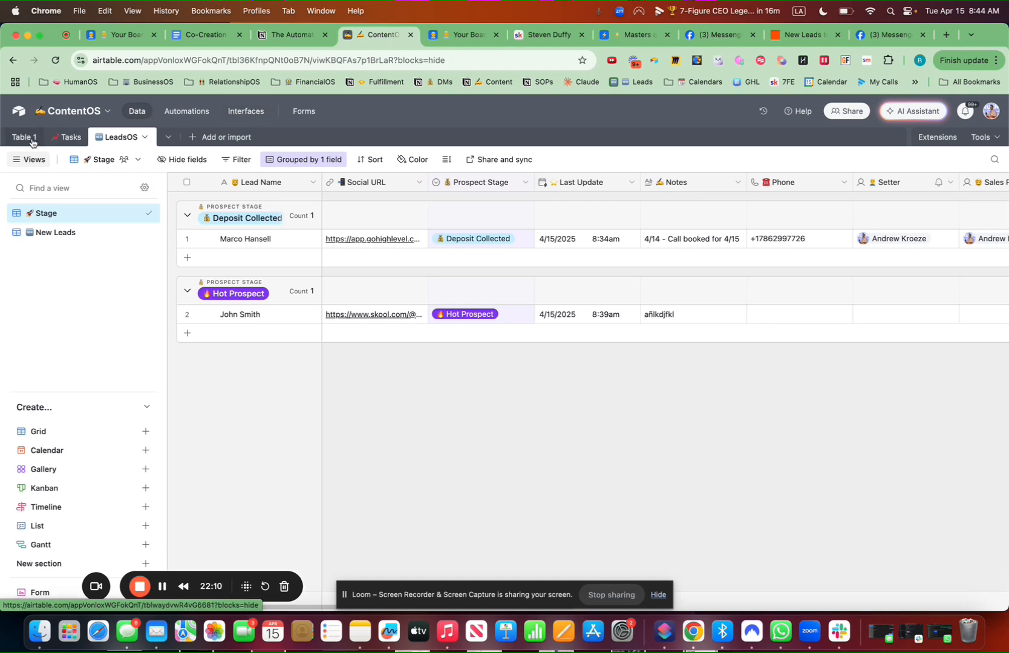
Start a new interface from the Interfaces page editor's add menu
{"action": "left_click", "coordinate": [256, 112]}
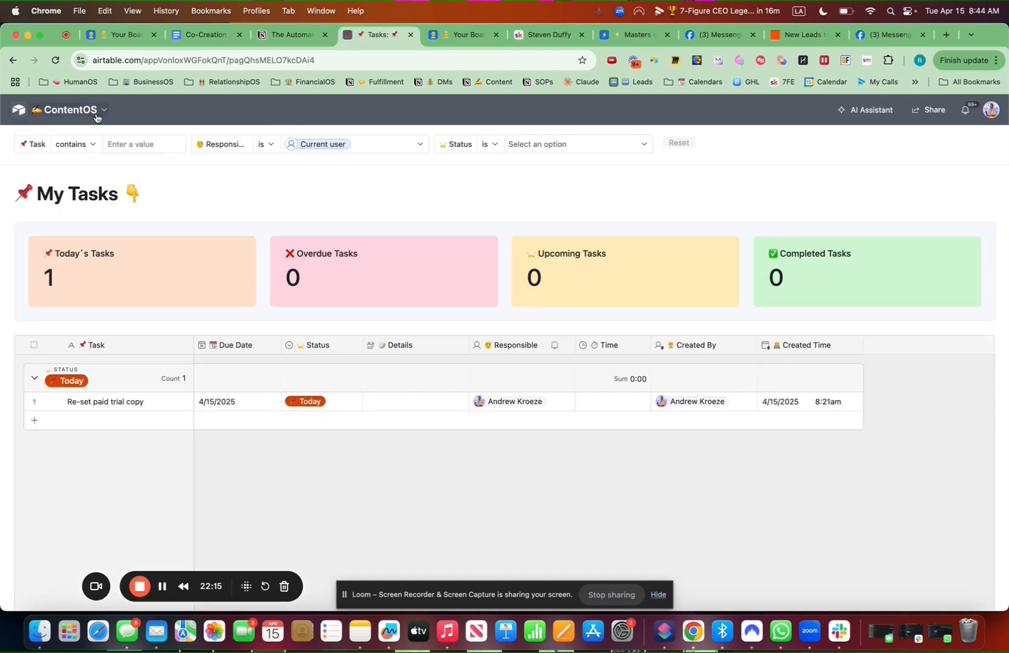
{"action": "left_click", "coordinate": [96, 115]}
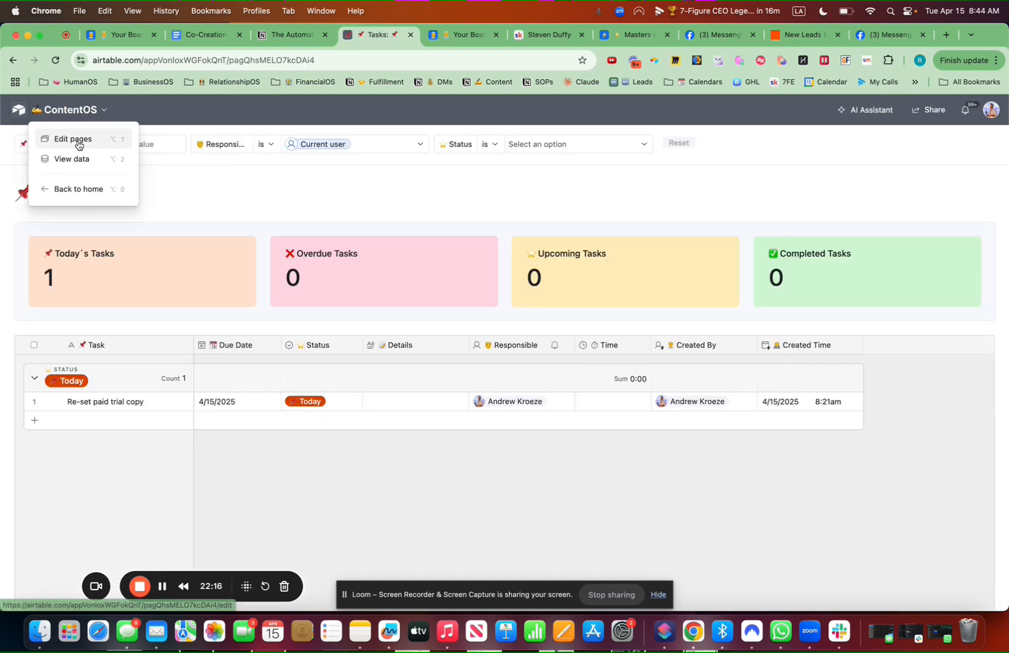
{"action": "left_click", "coordinate": [79, 141]}
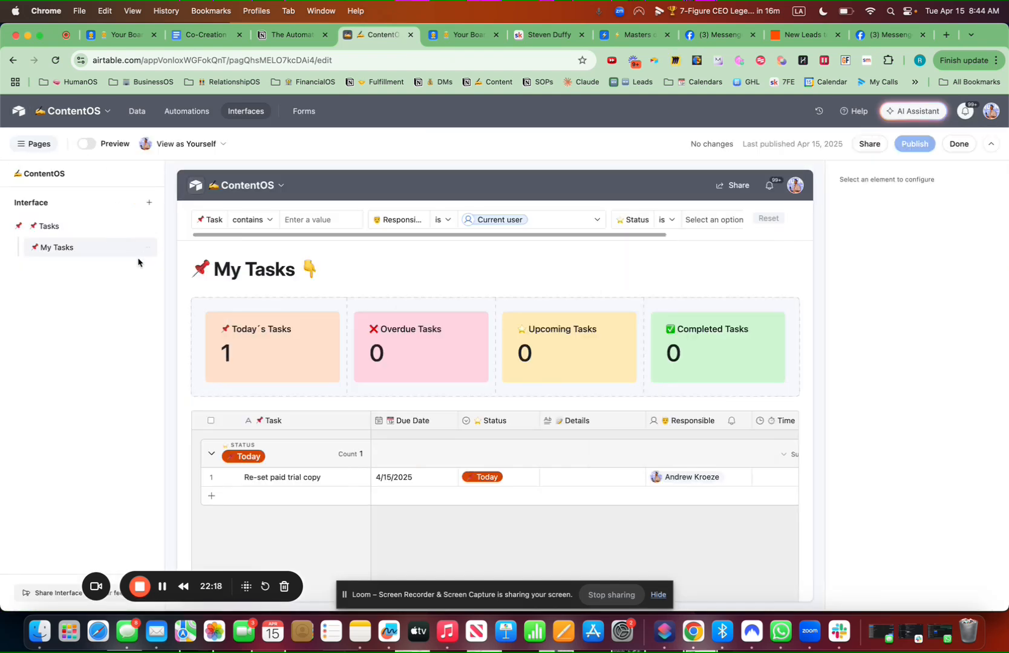
{"action": "left_click", "coordinate": [147, 204]}
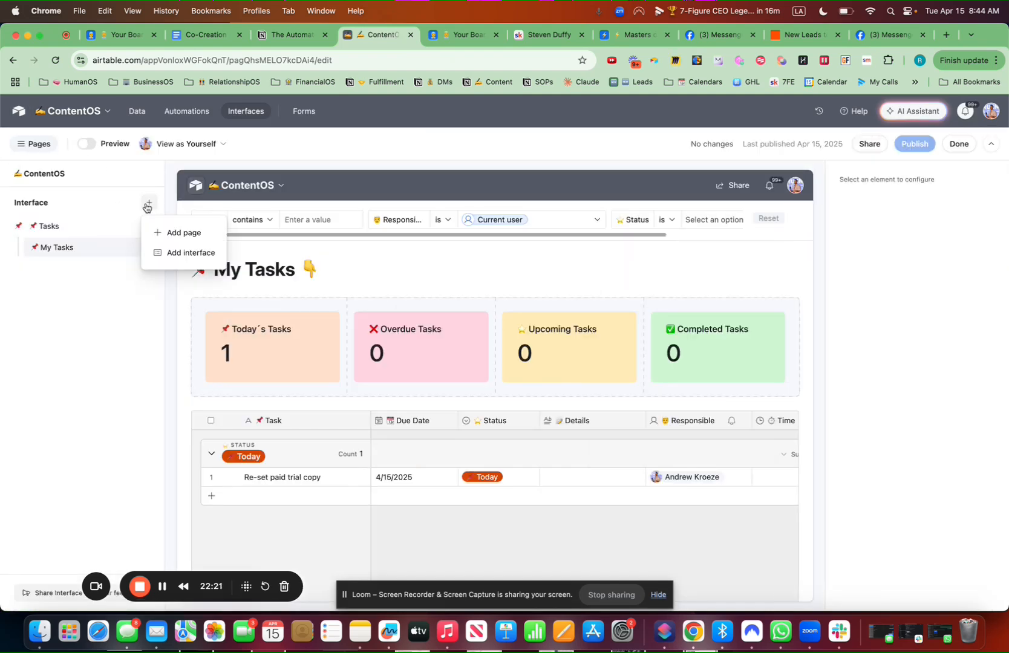
{"action": "left_click", "coordinate": [174, 254]}
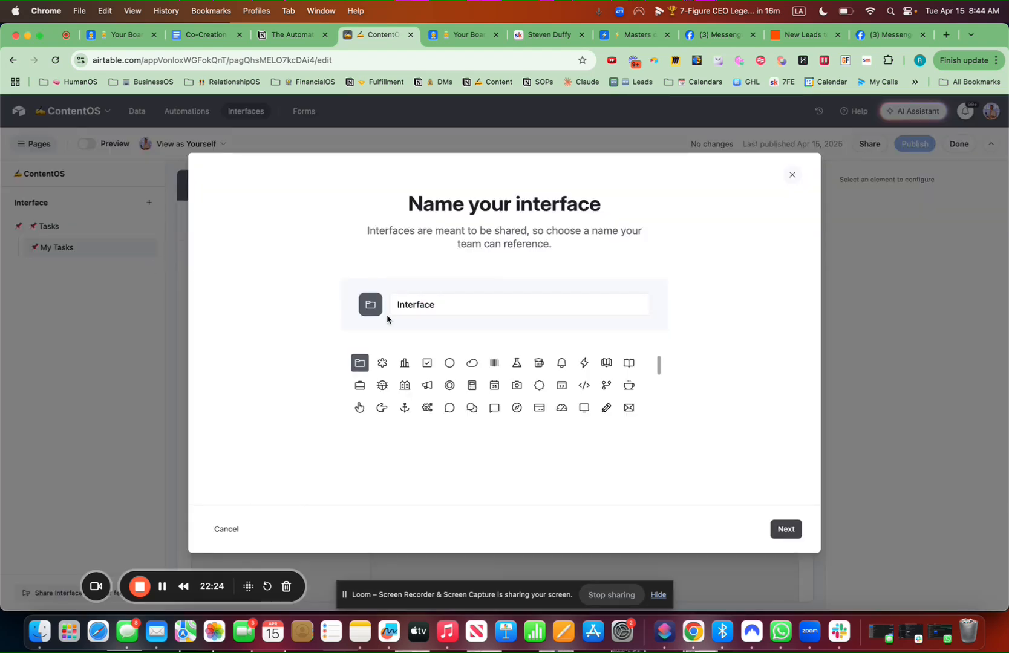
Name the interface '🆕 LeadsOS' with the NEW emoji icon and choose the Blank layout
{"action": "left_click", "coordinate": [451, 308]}
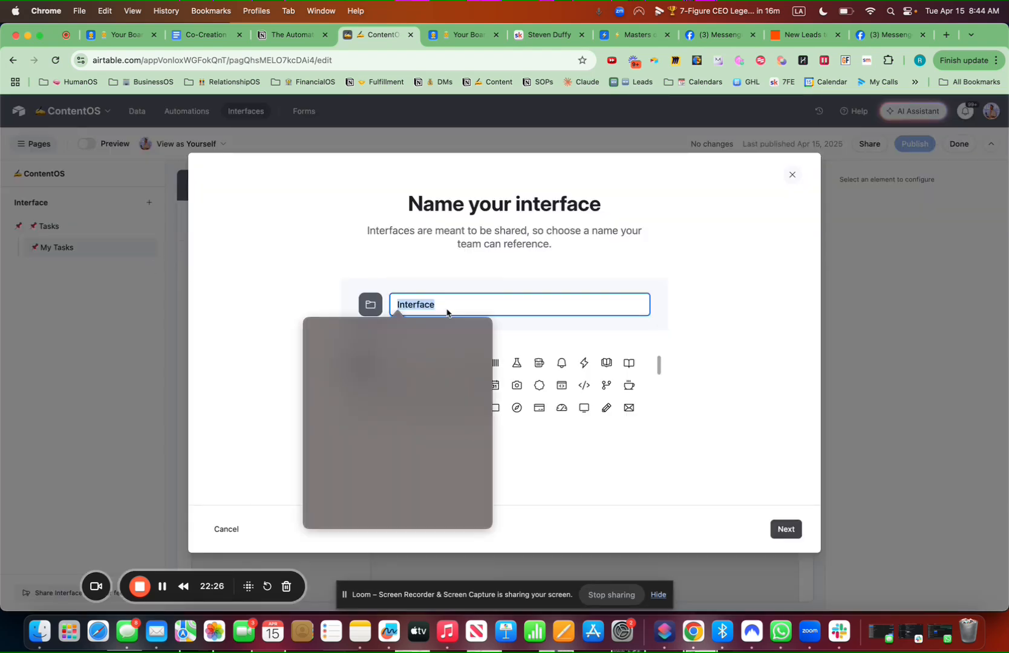
{"action": "left_click", "coordinate": [384, 365]}
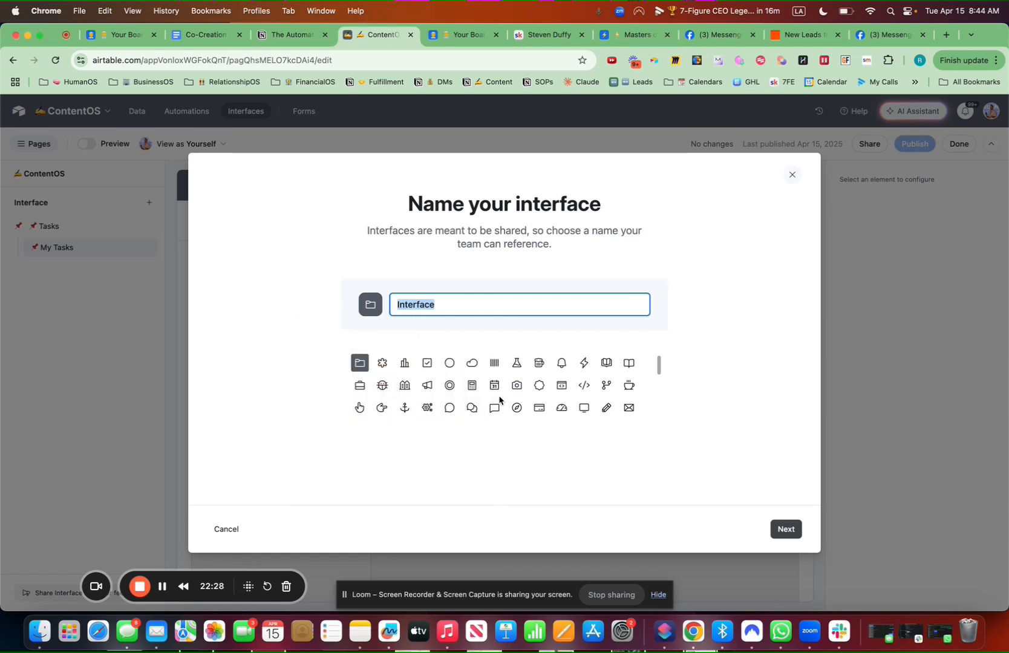
{"action": "key", "text": "BackSpace"}
{"action": "key", "text": "BackSpace"}
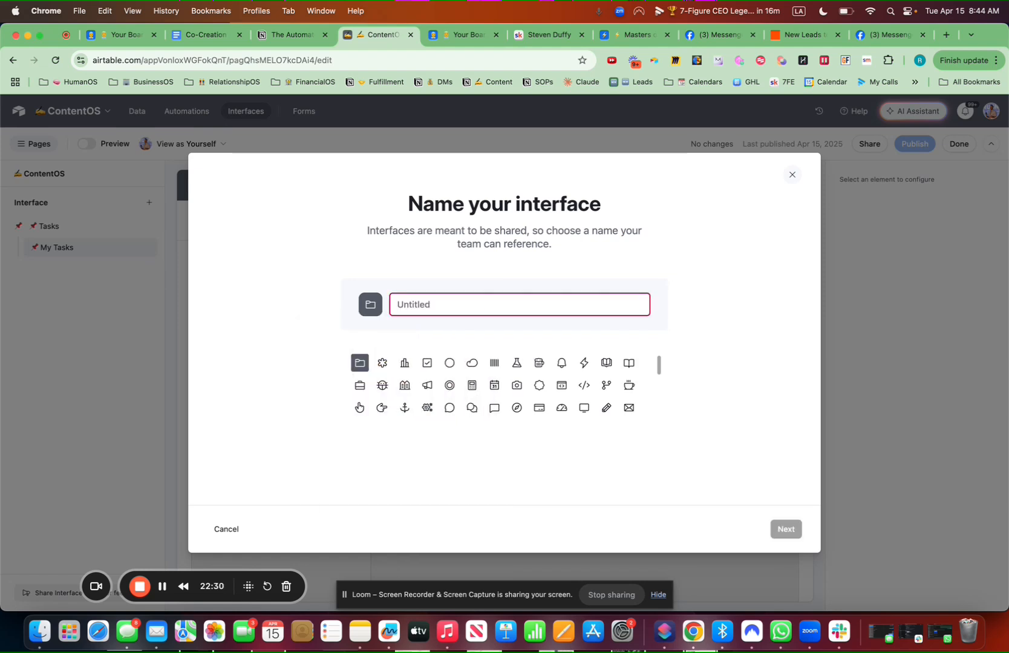
{"action": "key", "text": "ctrl+super+space"}
{"action": "left_click", "coordinate": [362, 366]}
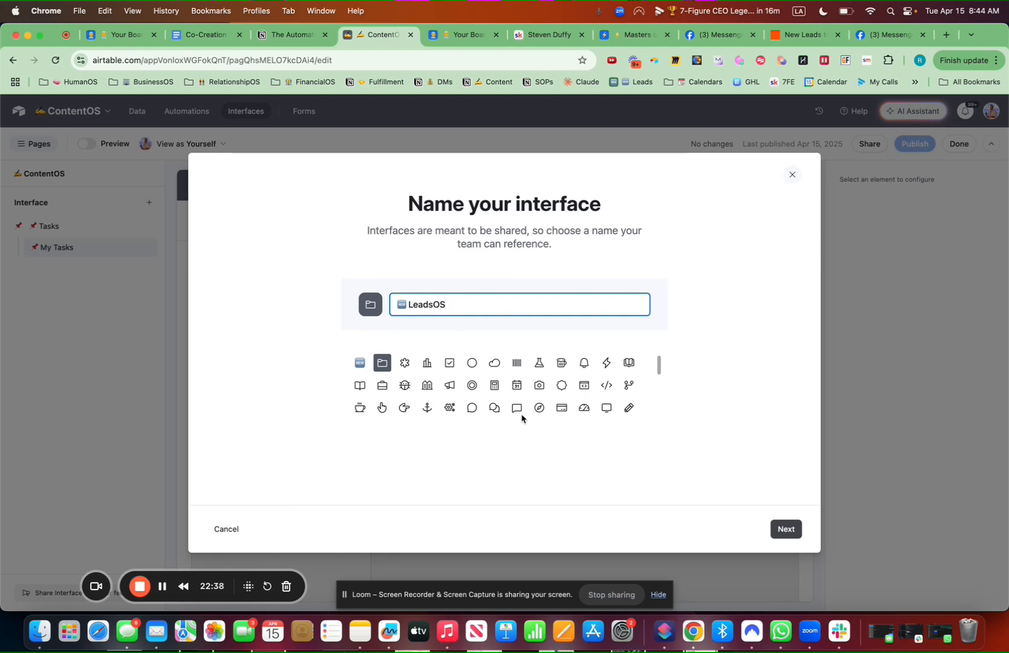
{"action": "left_click", "coordinate": [359, 360]}
{"action": "left_click", "coordinate": [788, 529]}
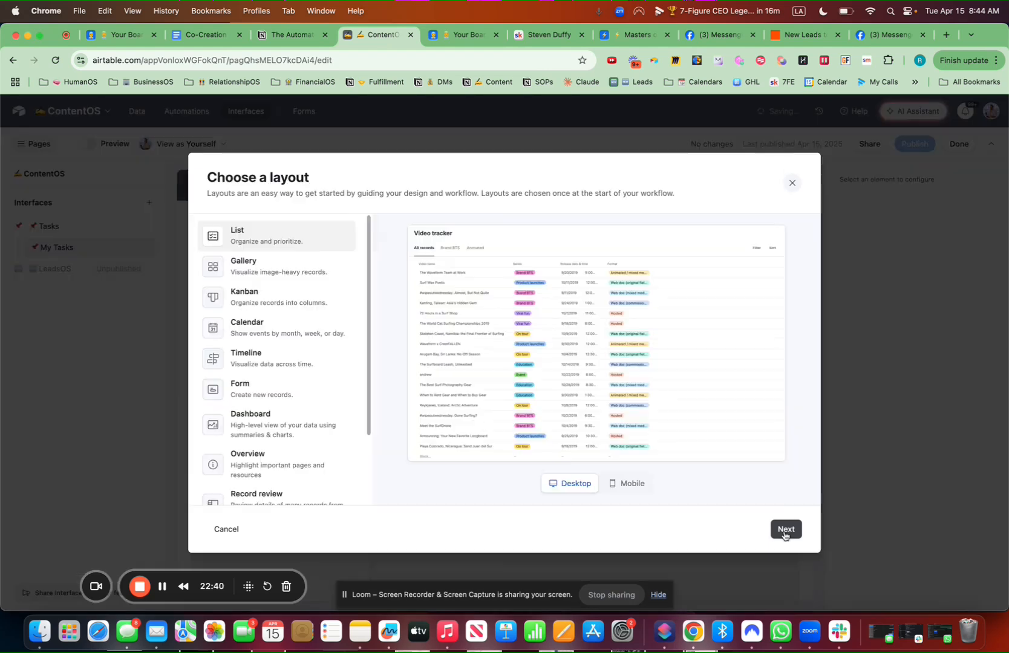
{"action": "scroll", "coordinate": [308, 463], "scroll_direction": "down", "scroll_amount": 3}
{"action": "left_click", "coordinate": [264, 491]}
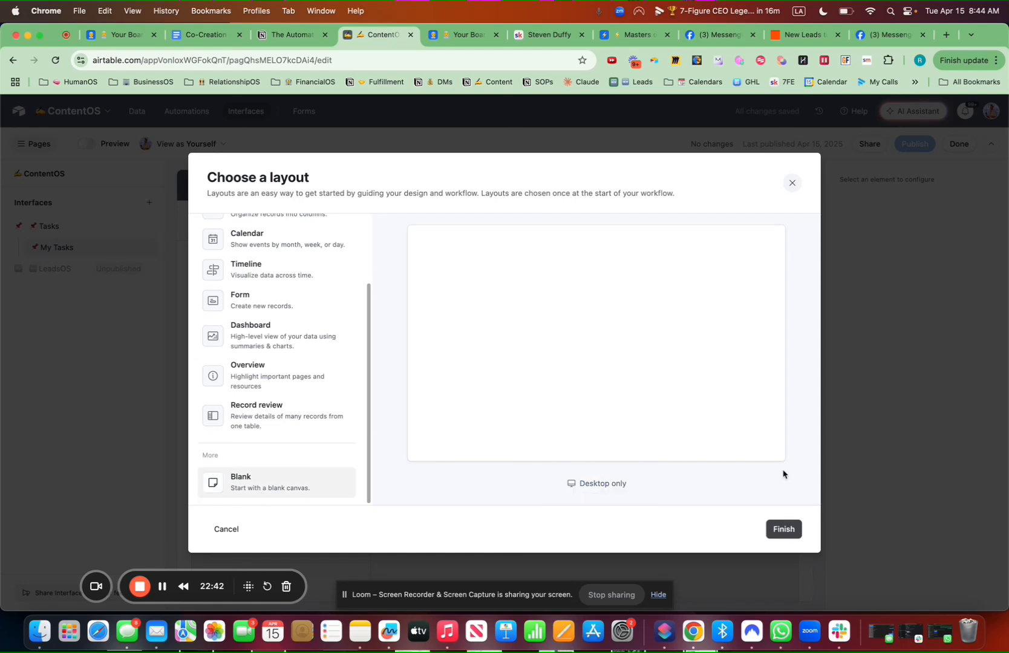
Place a full-width grid on the blank page, sourced from the LeadsOS table
{"action": "left_click", "coordinate": [784, 530]}
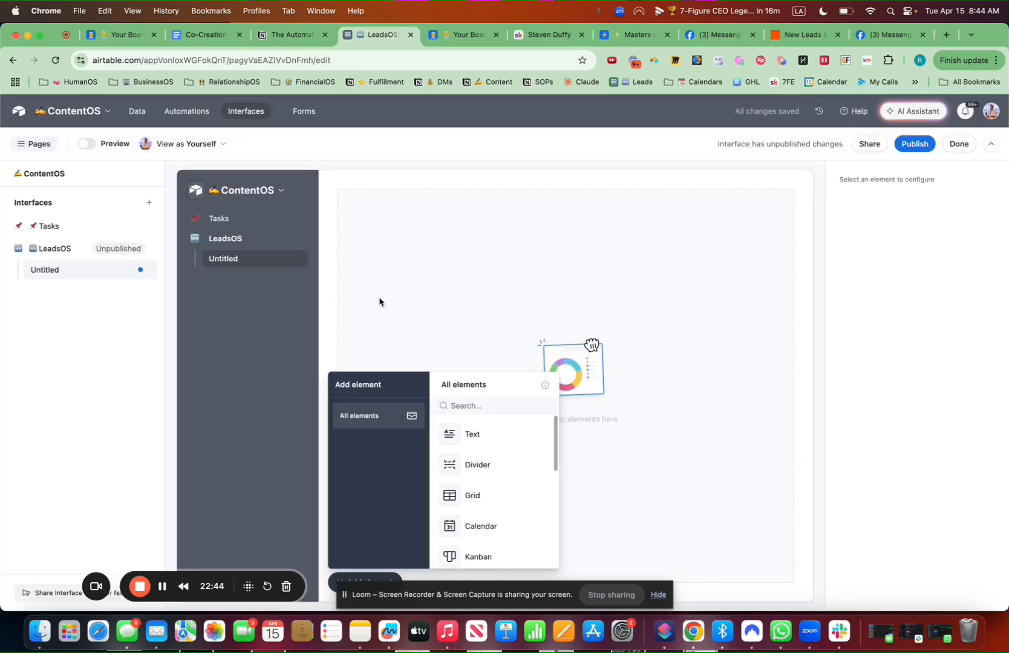
{"action": "left_click_drag", "start_coordinate": [479, 496], "coordinate": [478, 417]}
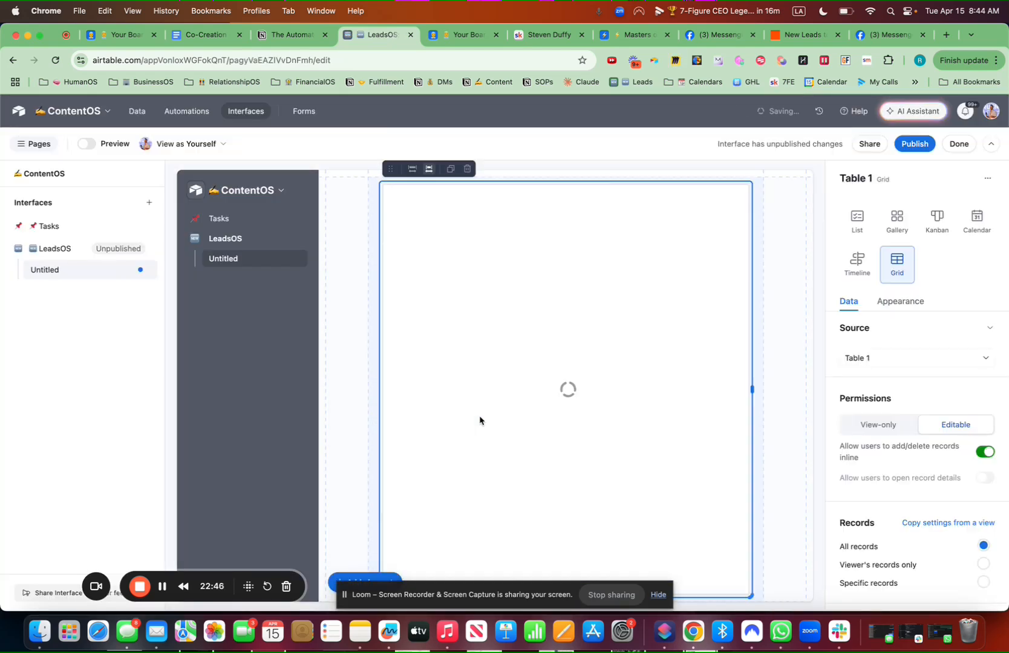
{"action": "left_click", "coordinate": [361, 577]}
{"action": "left_click", "coordinate": [371, 577]}
{"action": "left_click", "coordinate": [475, 207]}
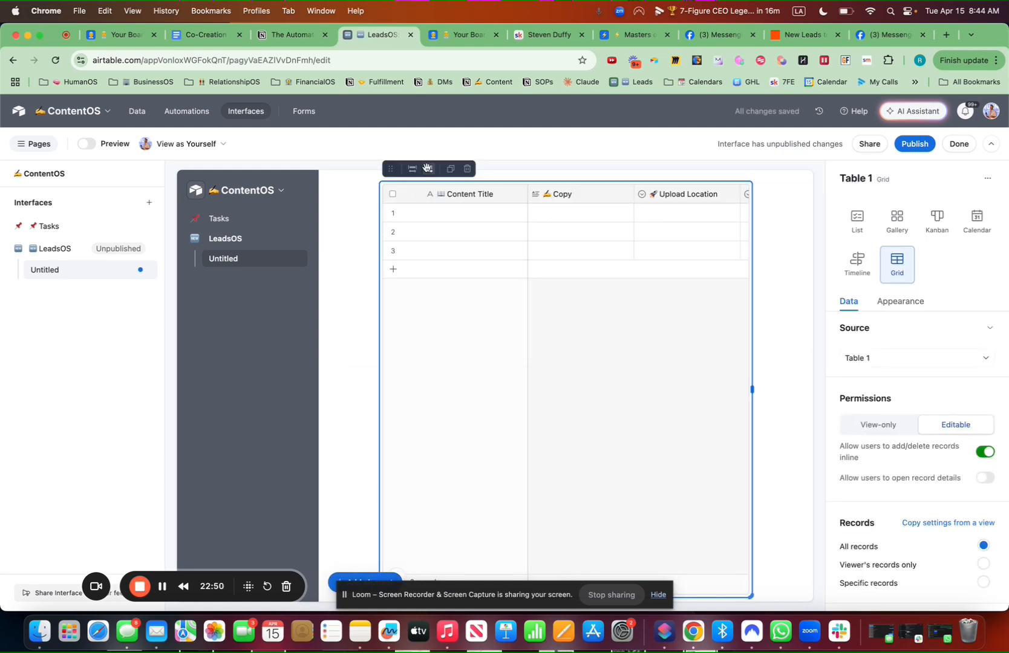
{"action": "left_click", "coordinate": [427, 168]}
{"action": "left_click", "coordinate": [889, 360]}
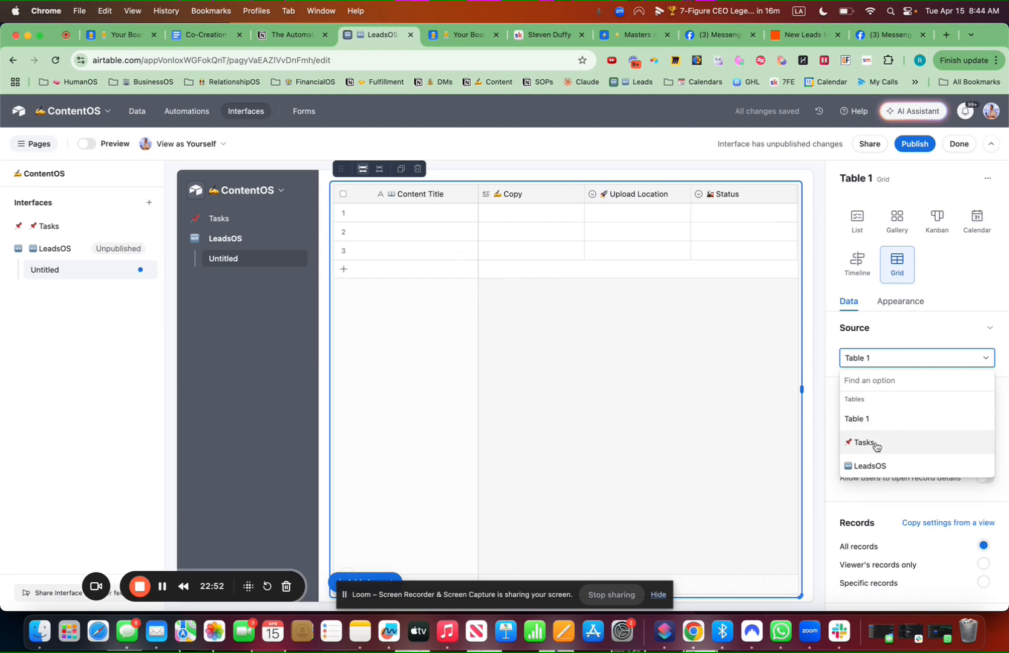
{"action": "left_click", "coordinate": [869, 466]}
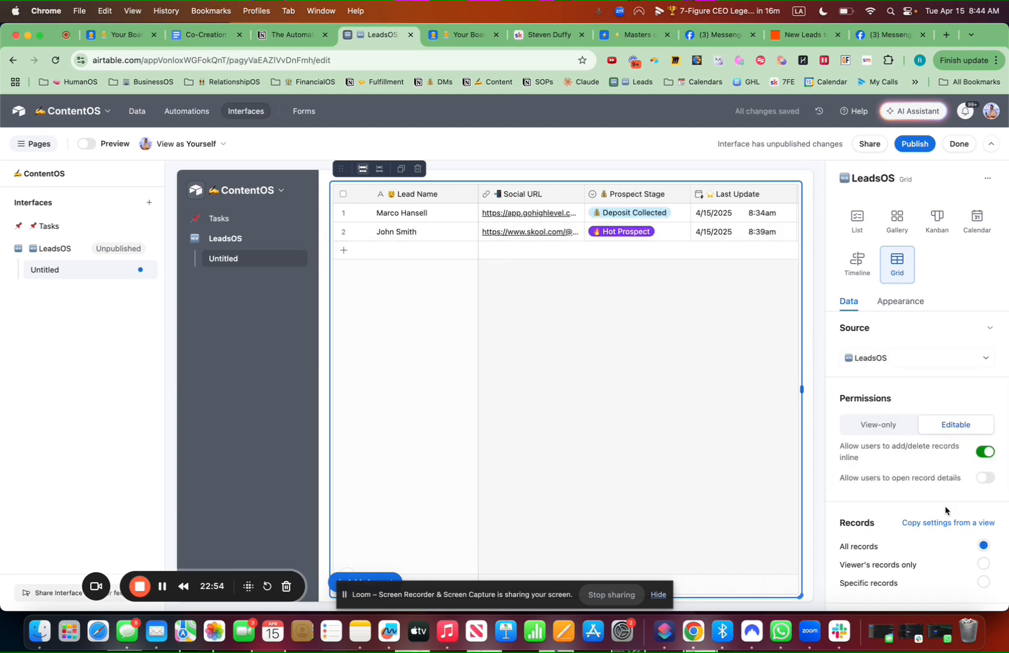
{"action": "scroll", "coordinate": [947, 510], "scroll_direction": "down", "scroll_amount": 4}
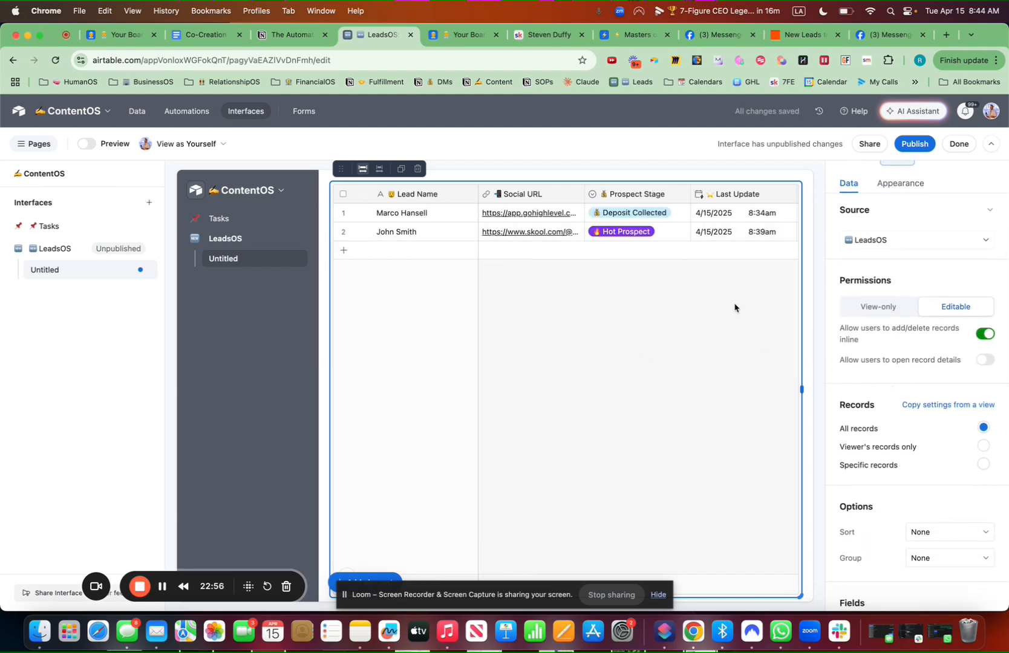
Rename the Untitled page to '🚀 Prospect Stage'
{"action": "left_click", "coordinate": [142, 271]}
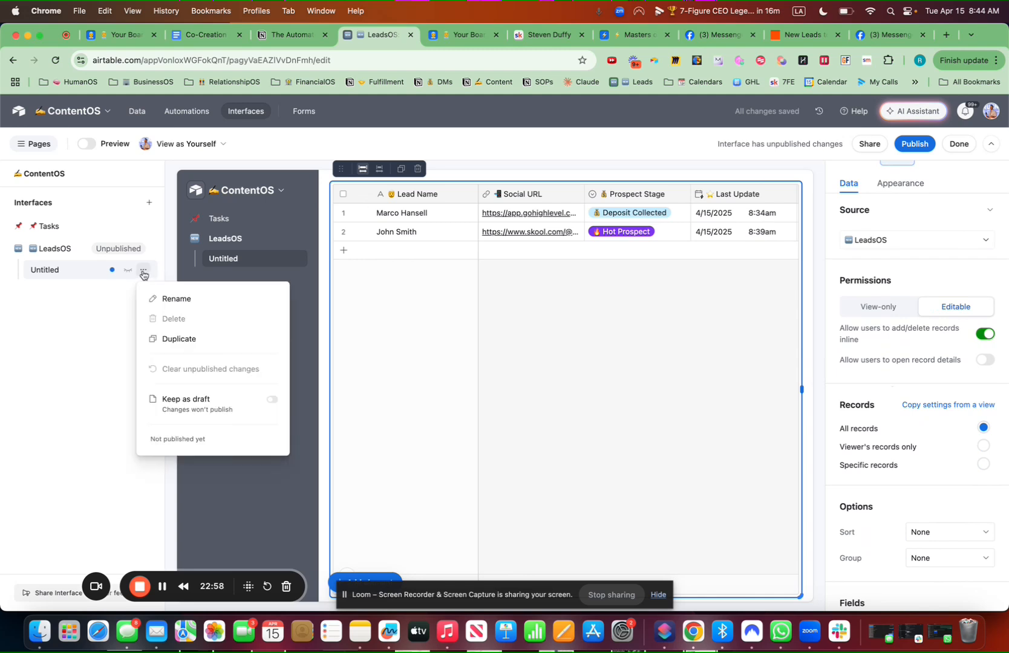
{"action": "left_click", "coordinate": [150, 297]}
{"action": "key", "text": "ctrl+super+space"}
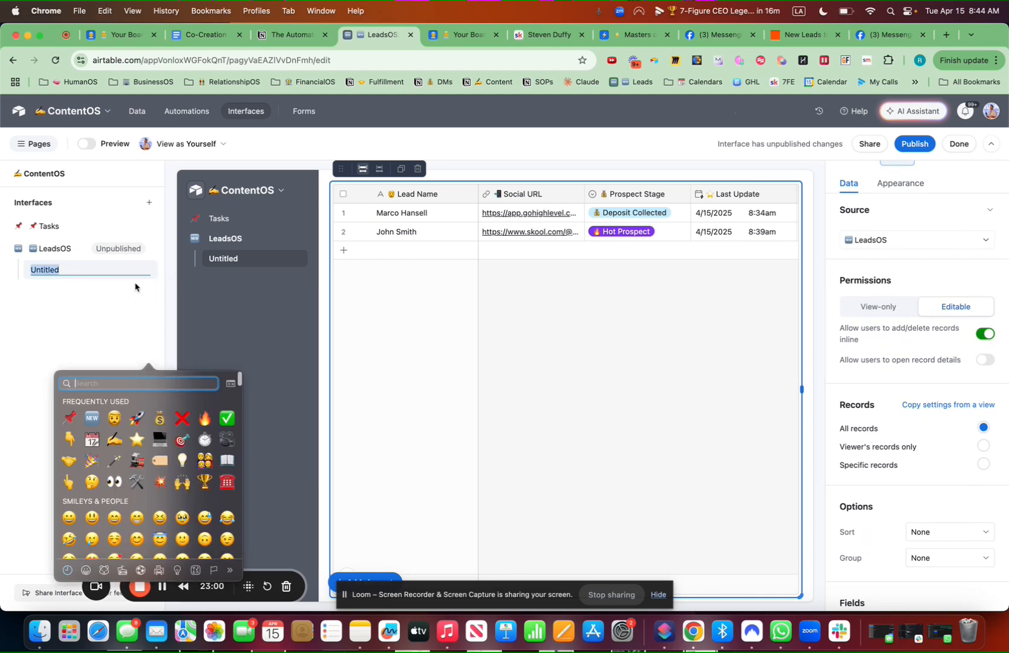
{"action": "type", "text": "rocket"}
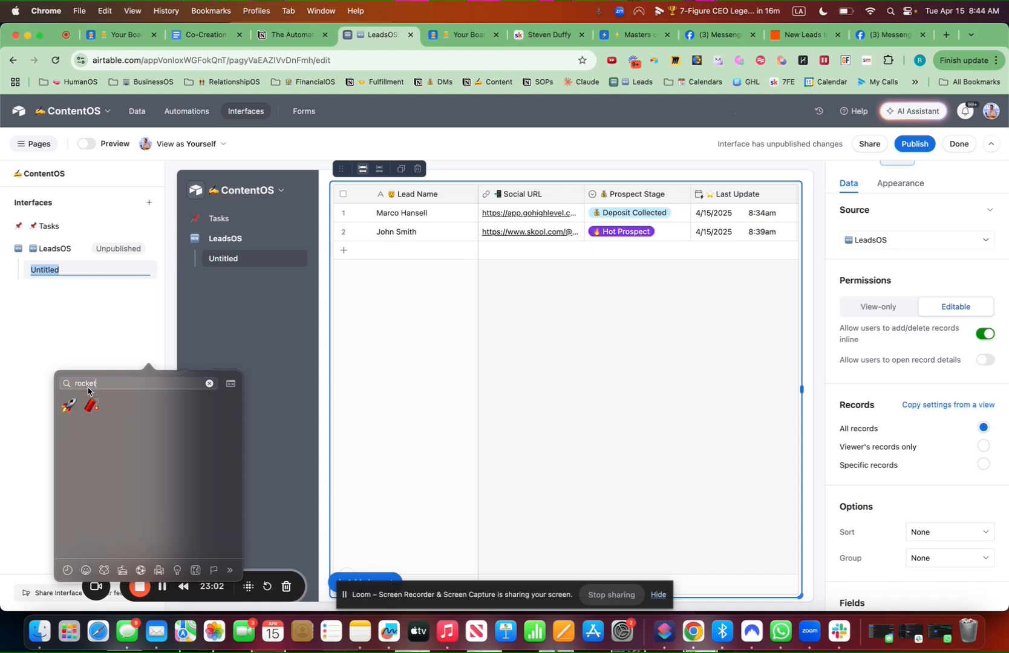
{"action": "key", "text": "Return"}
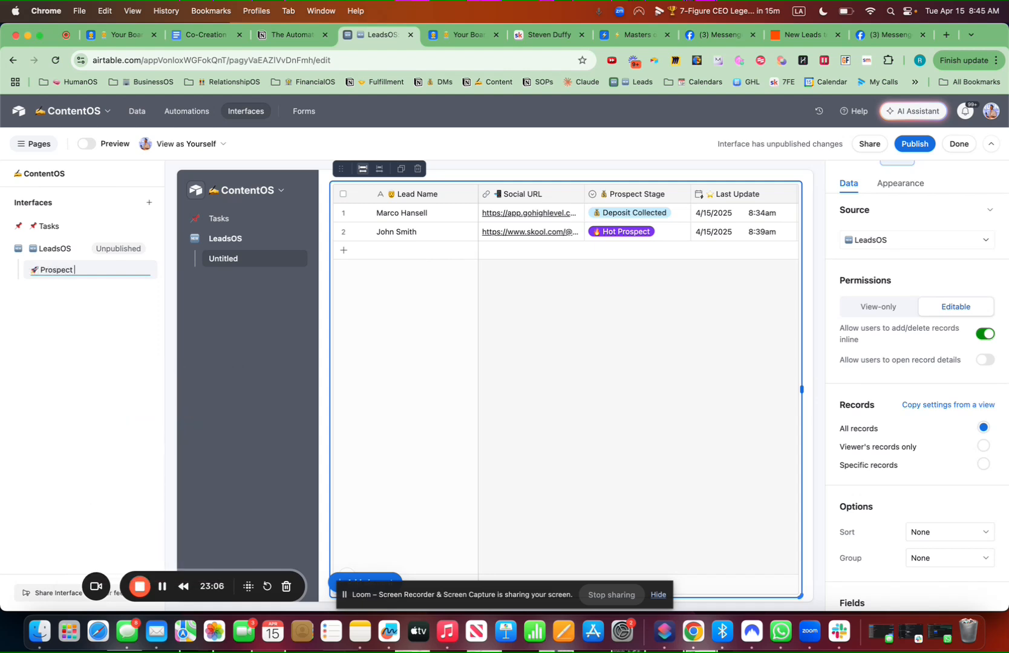
{"action": "type", "text": "Prospect Stage"}
{"action": "key", "text": "Return"}
Copy the Stage view's settings into the grid to group leads by stage, and choose a Text element
{"action": "left_click", "coordinate": [954, 405]}
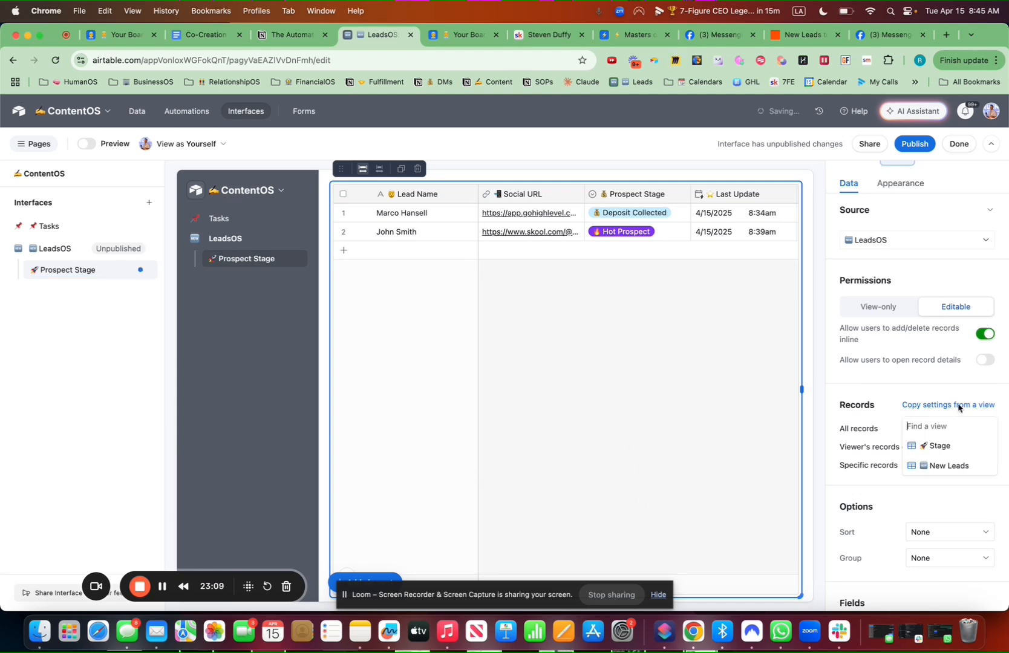
{"action": "left_click", "coordinate": [938, 448]}
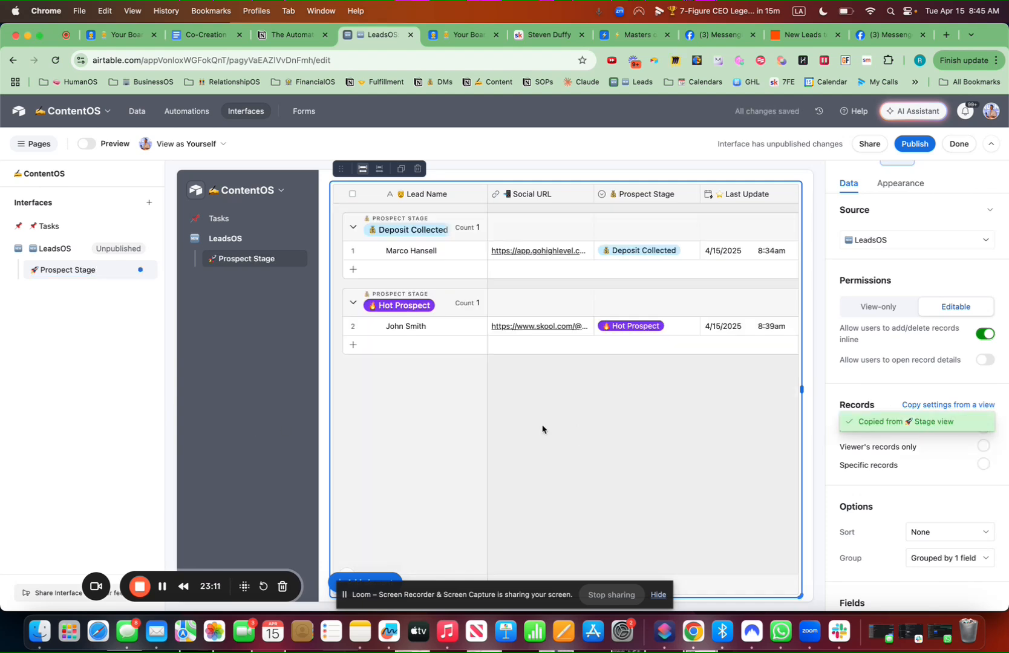
{"action": "left_click", "coordinate": [381, 577]}
{"action": "left_click", "coordinate": [473, 443]}
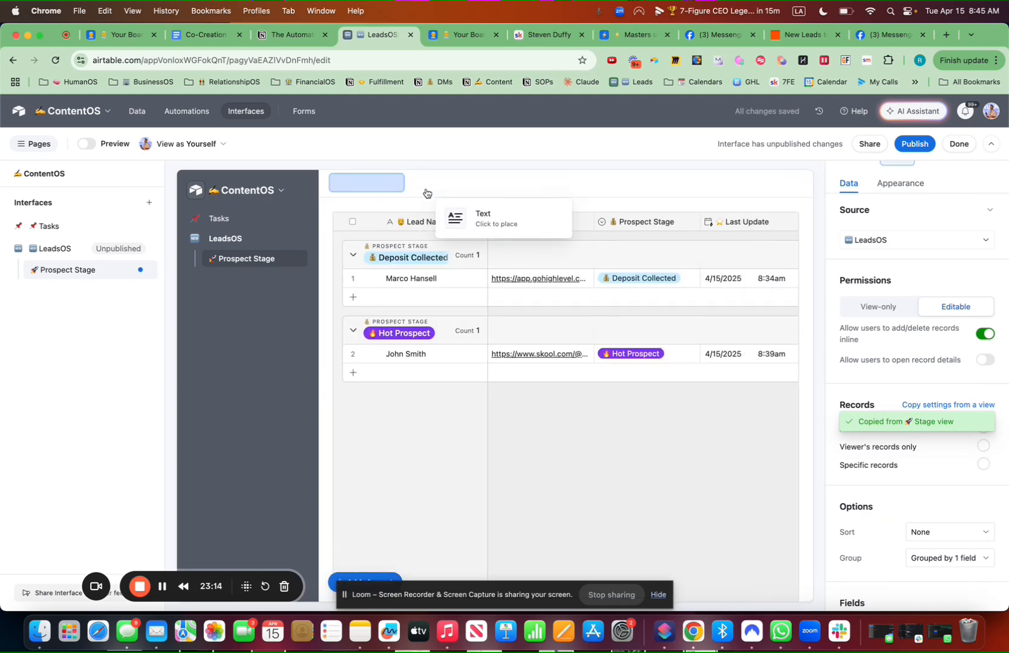
Add a Large heading text block above the grid reading '🚀 Prospect Stage 👇'
{"action": "left_click", "coordinate": [427, 194]}
{"action": "left_click", "coordinate": [392, 188]}
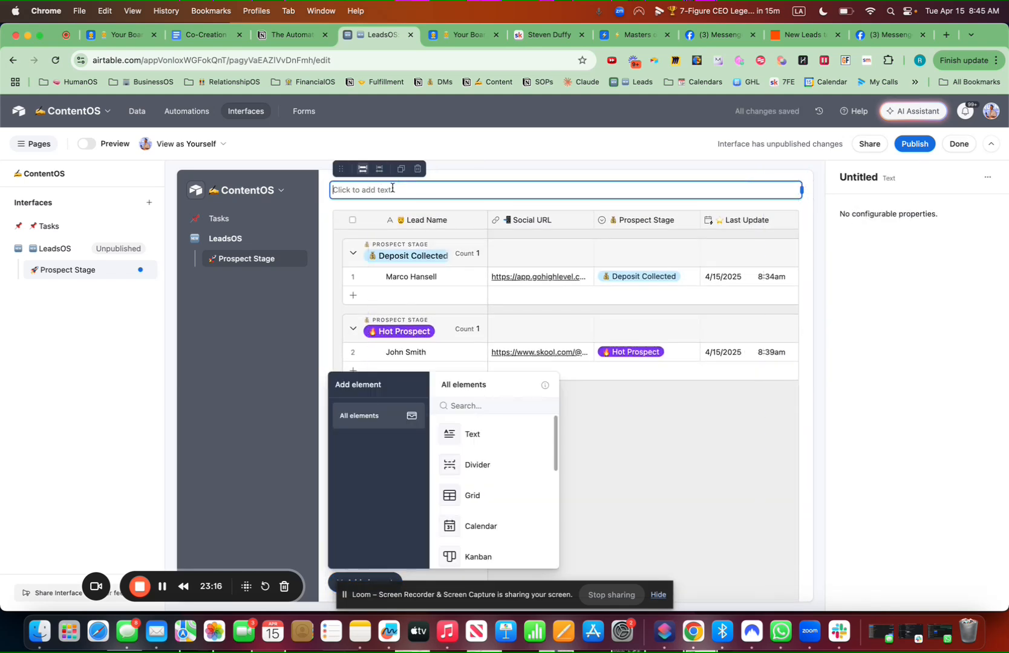
{"action": "key", "text": "ctrl+super+space"}
{"action": "type", "text": "rocket"}
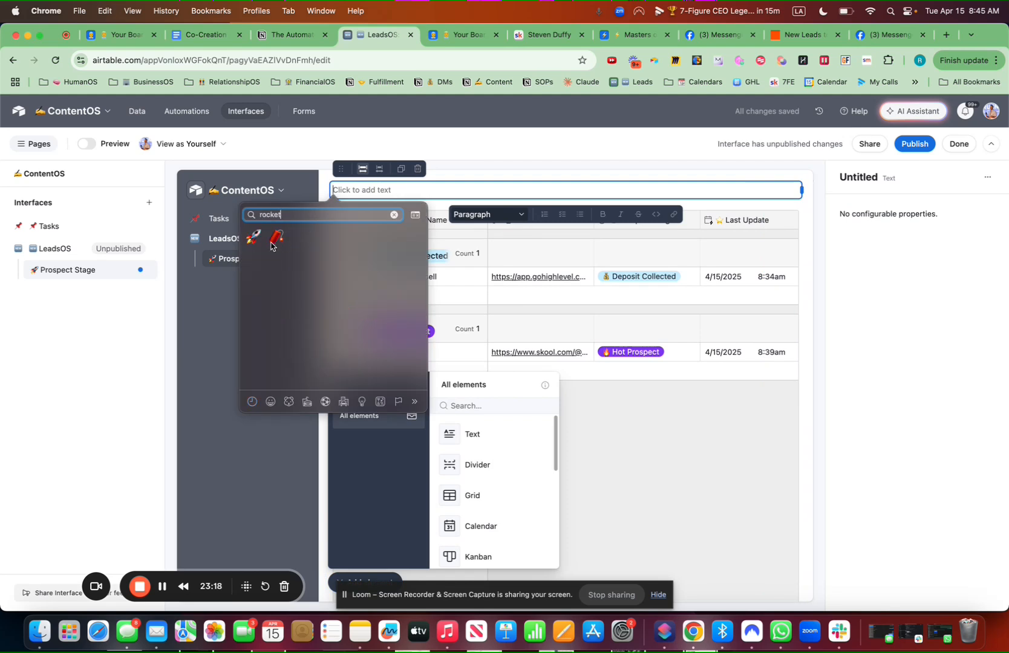
{"action": "left_click", "coordinate": [255, 236]}
{"action": "type", "text": "Pr"}
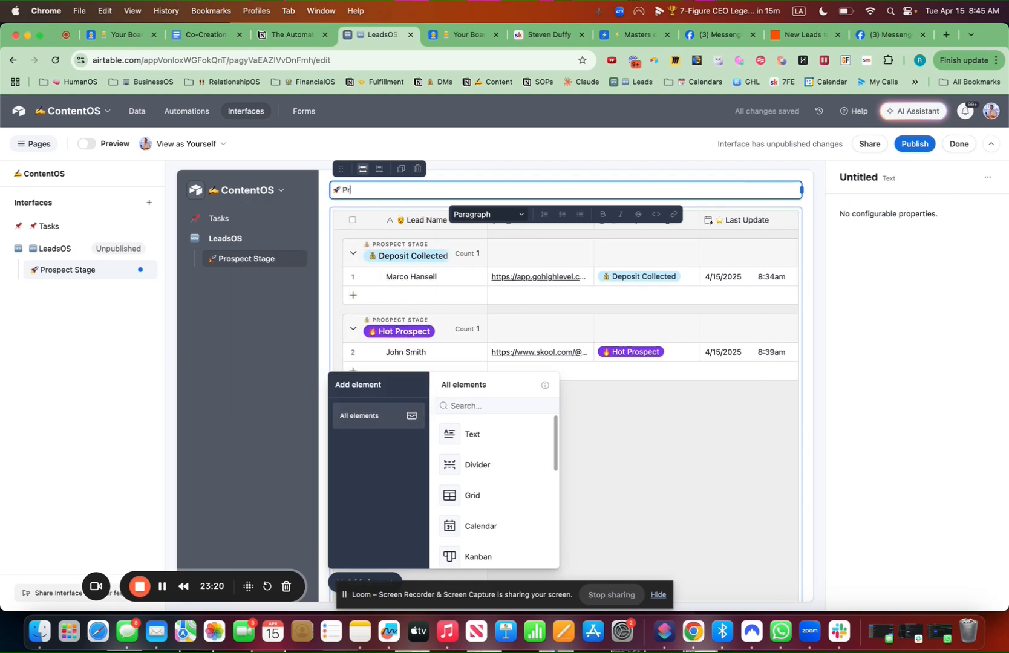
{"action": "type", "text": "ospect STage"}
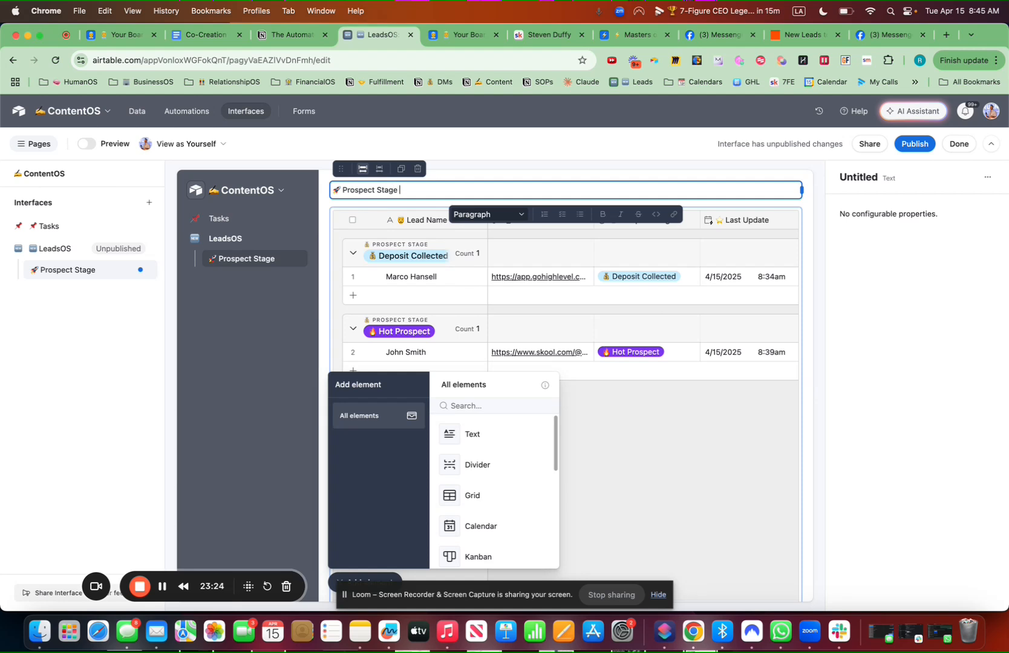
{"action": "key", "text": "ctrl+super+space"}
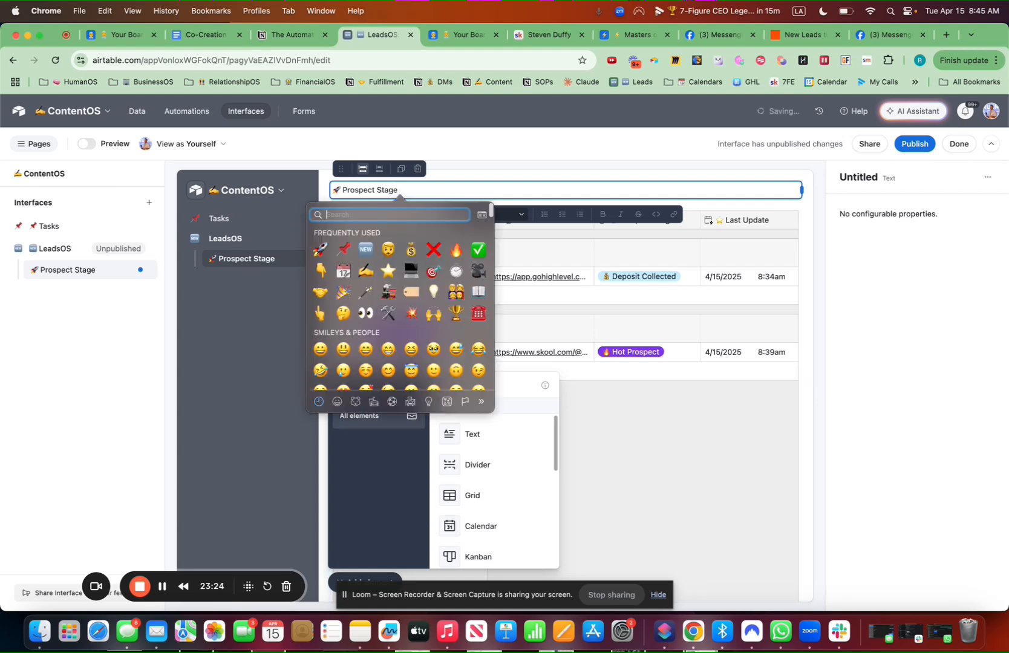
{"action": "type", "text": "down"}
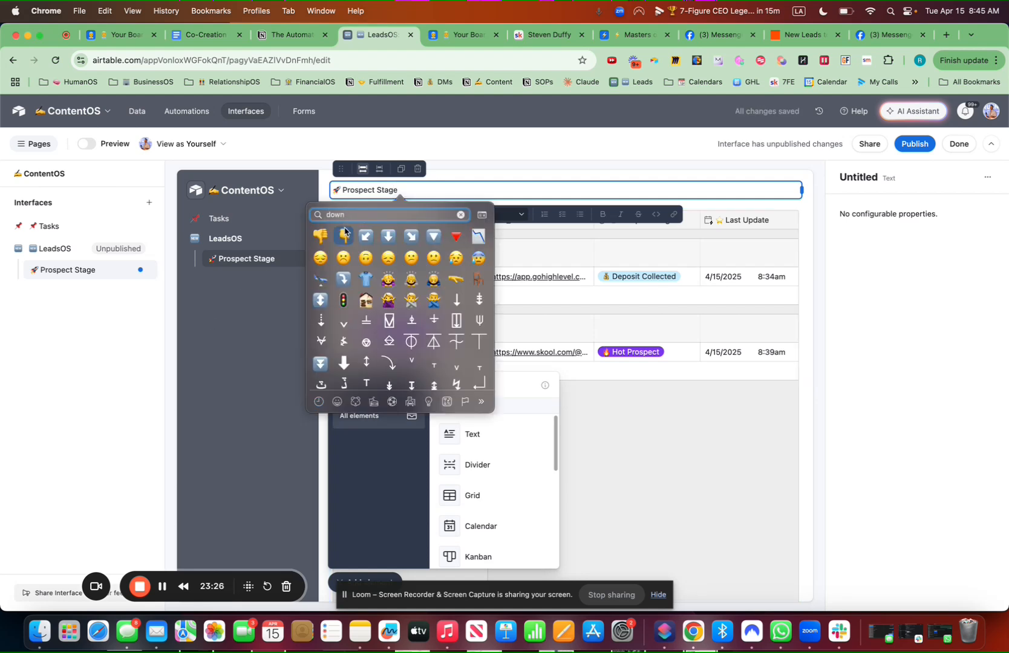
{"action": "left_click", "coordinate": [344, 235]}
{"action": "left_click", "coordinate": [502, 214]}
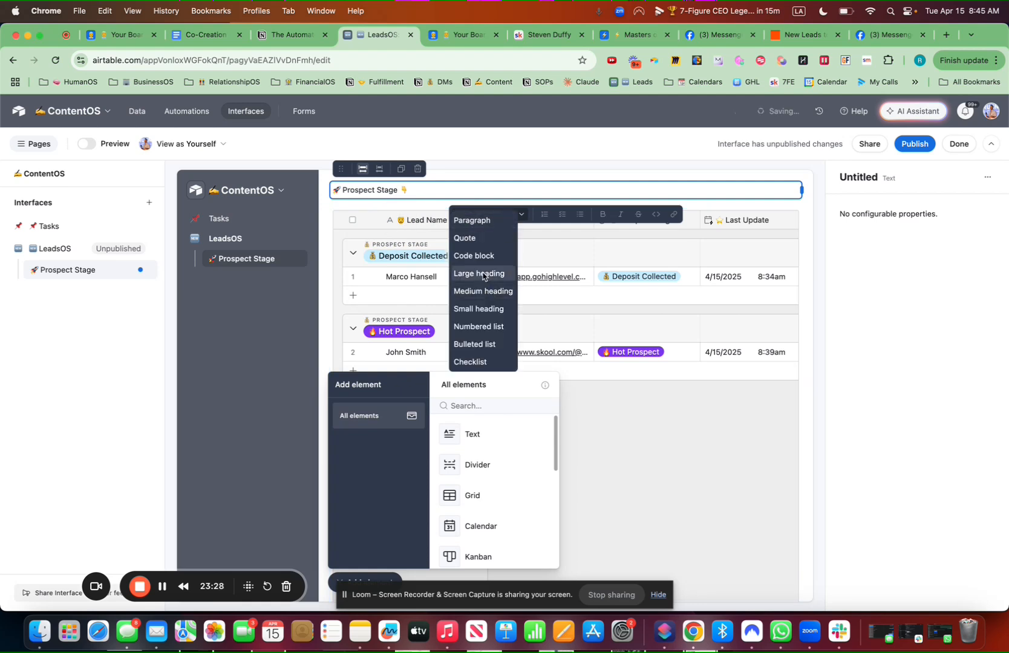
{"action": "left_click", "coordinate": [483, 276]}
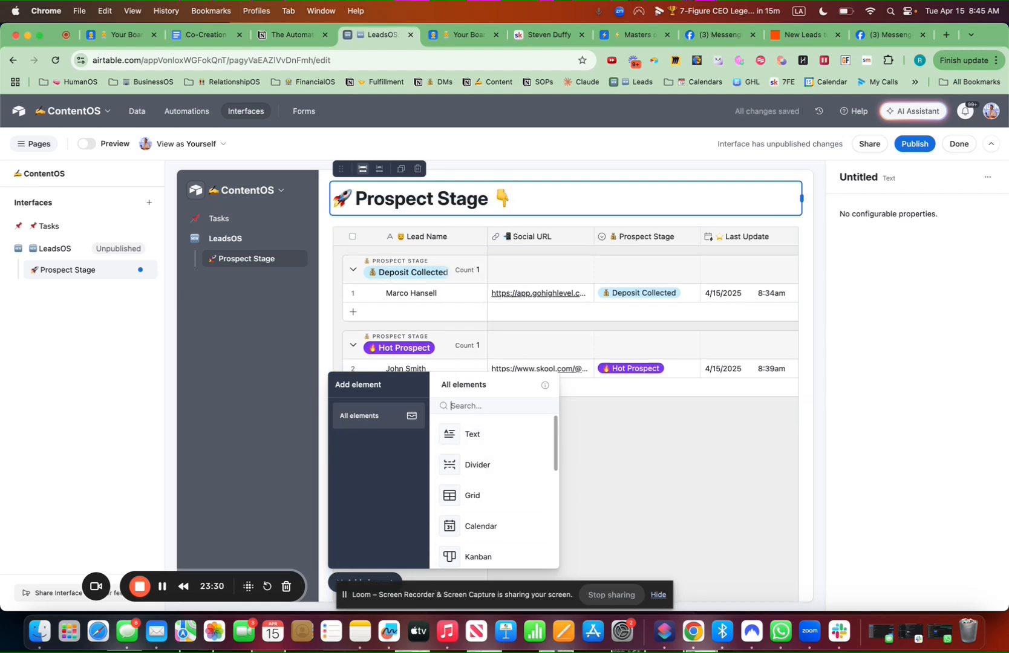
Place a Filter element above the heading, sourced from LeadsOS and linked to the LeadsOS grid
{"action": "type", "text": "filter"}
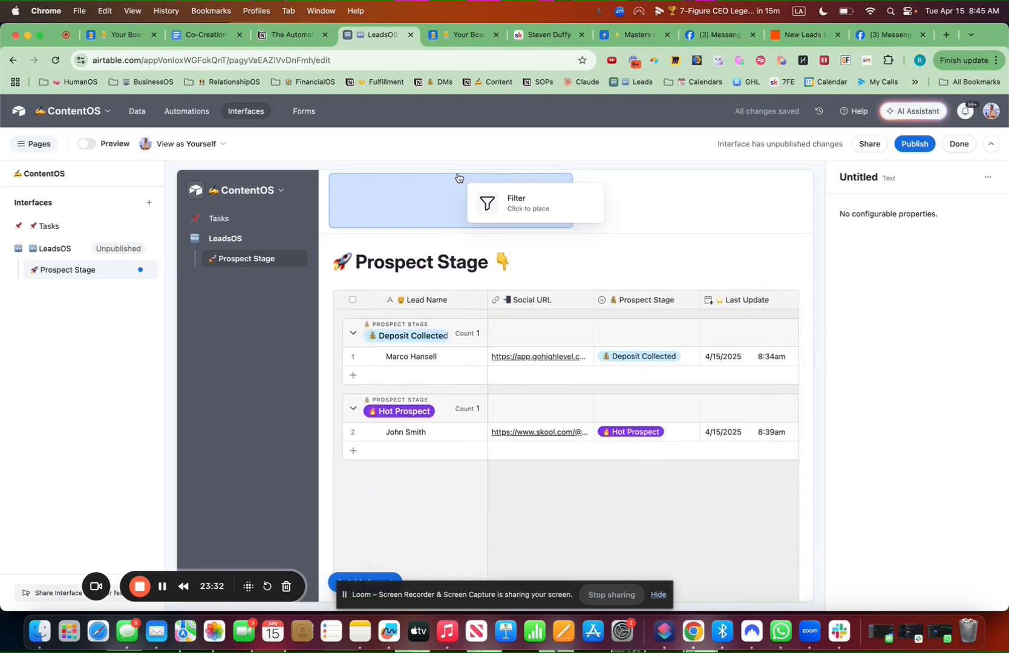
{"action": "left_click", "coordinate": [464, 173]}
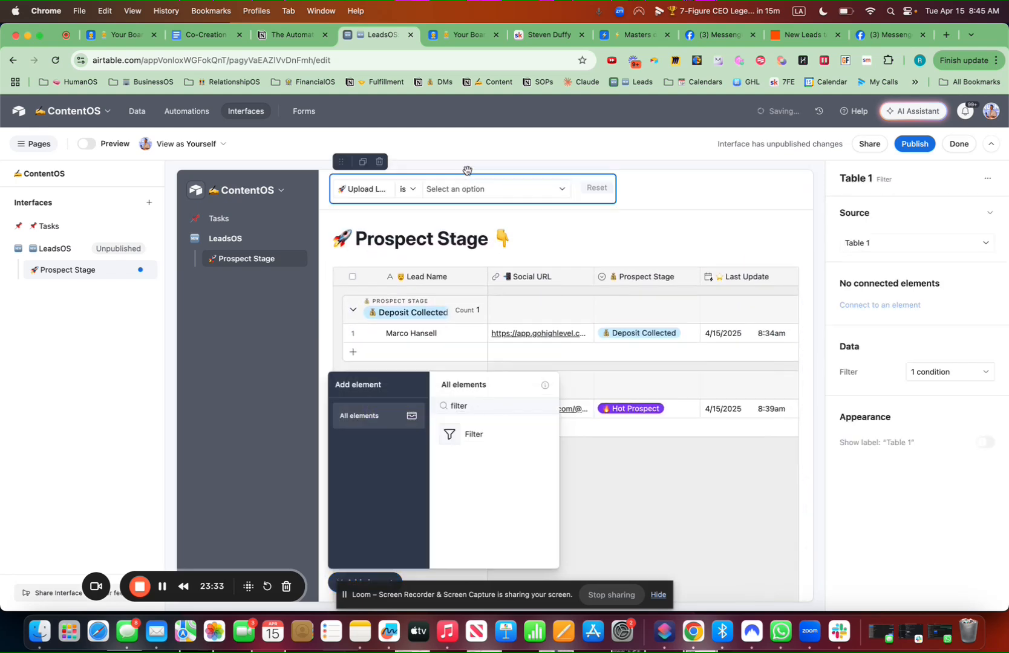
{"action": "left_click", "coordinate": [388, 582]}
{"action": "left_click", "coordinate": [888, 242]}
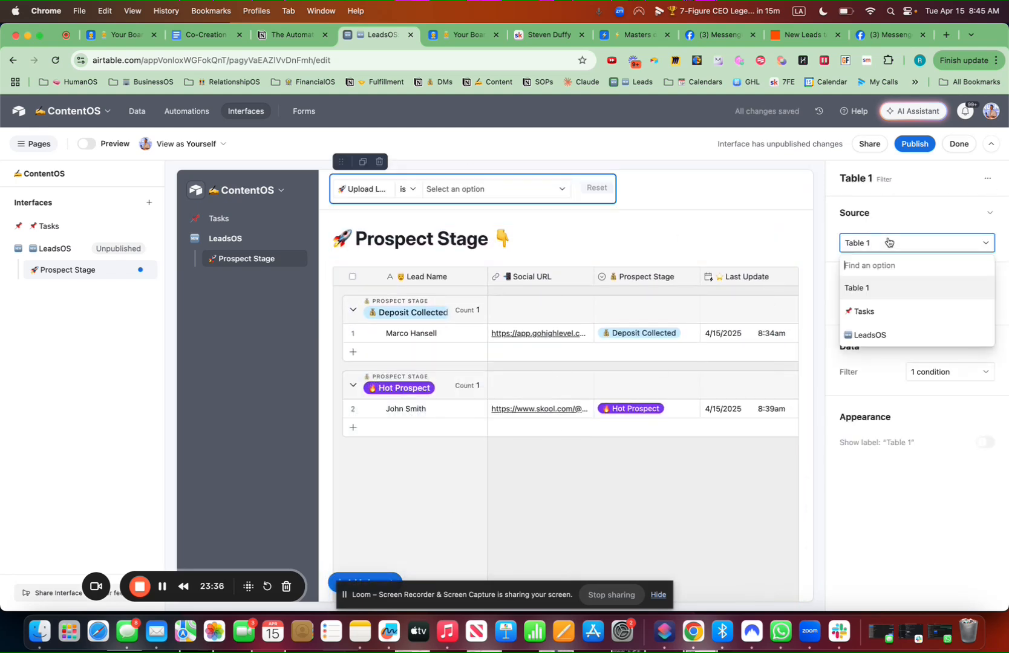
{"action": "left_click", "coordinate": [877, 333]}
{"action": "left_click", "coordinate": [872, 306]}
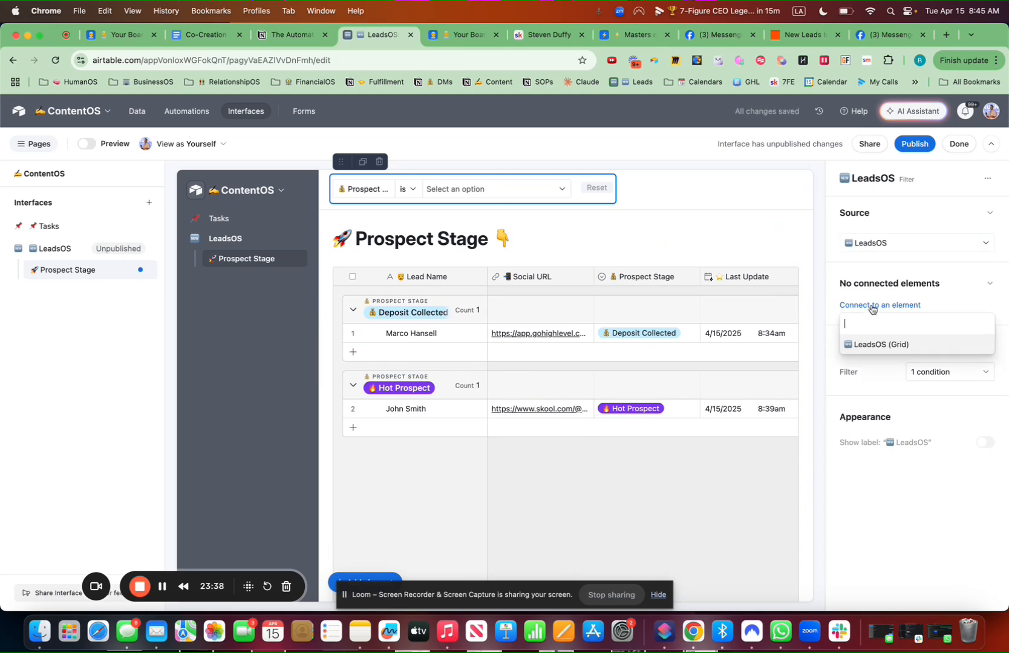
{"action": "left_click", "coordinate": [874, 342]}
Set the filter conditions to Lead Name, Prospect Stage and Revenue Level
{"action": "left_click", "coordinate": [925, 402]}
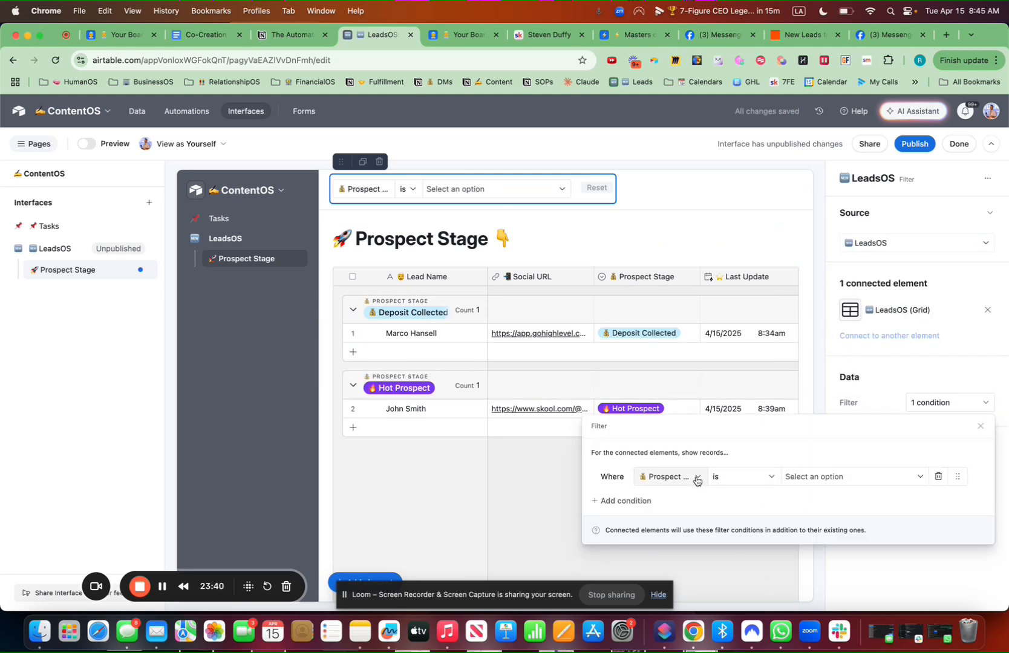
{"action": "left_click", "coordinate": [643, 505]}
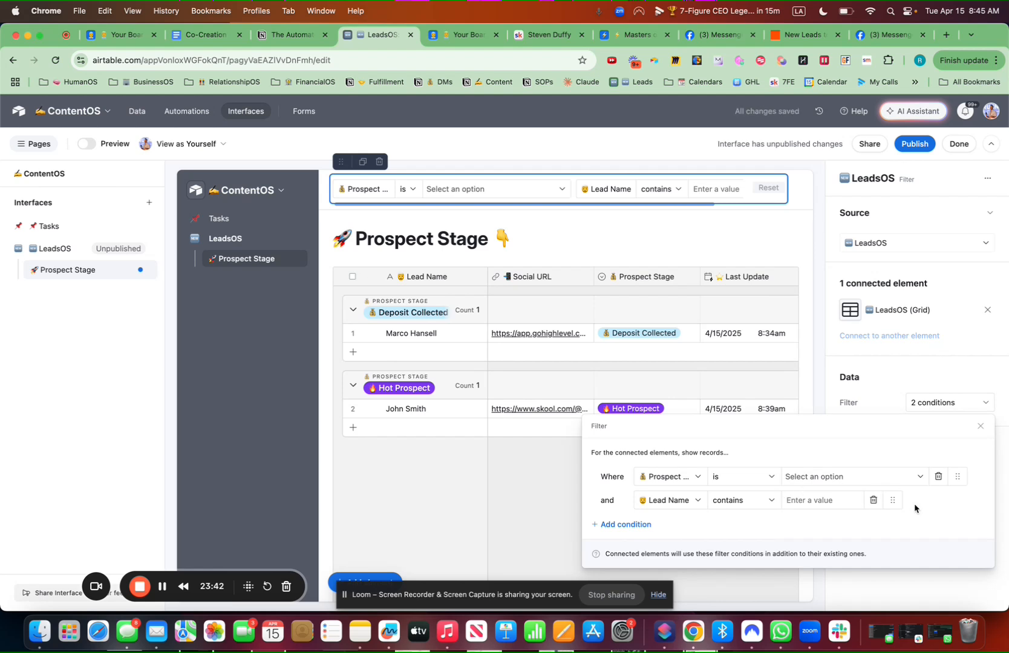
{"action": "left_click_drag", "start_coordinate": [892, 500], "coordinate": [892, 477]}
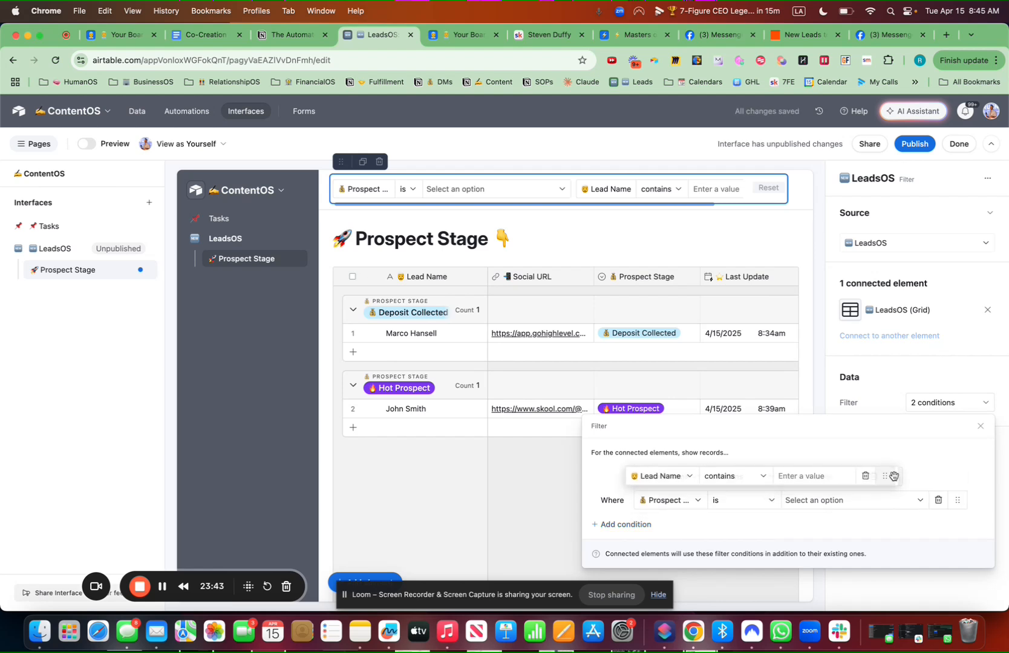
{"action": "left_click", "coordinate": [637, 525]}
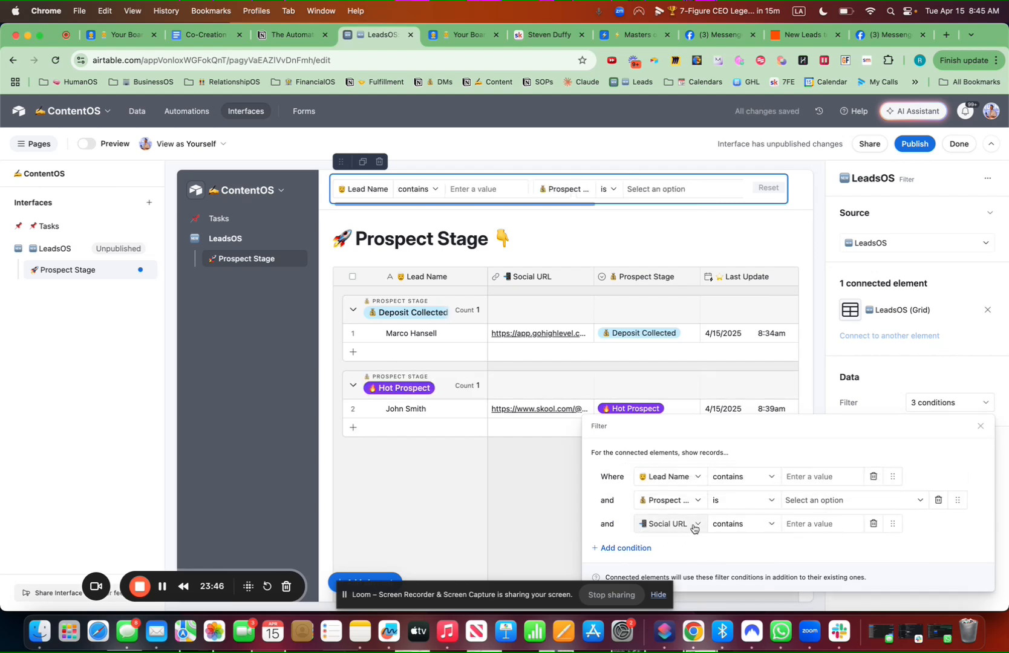
{"action": "left_click", "coordinate": [687, 527]}
{"action": "type", "text": "rev"}
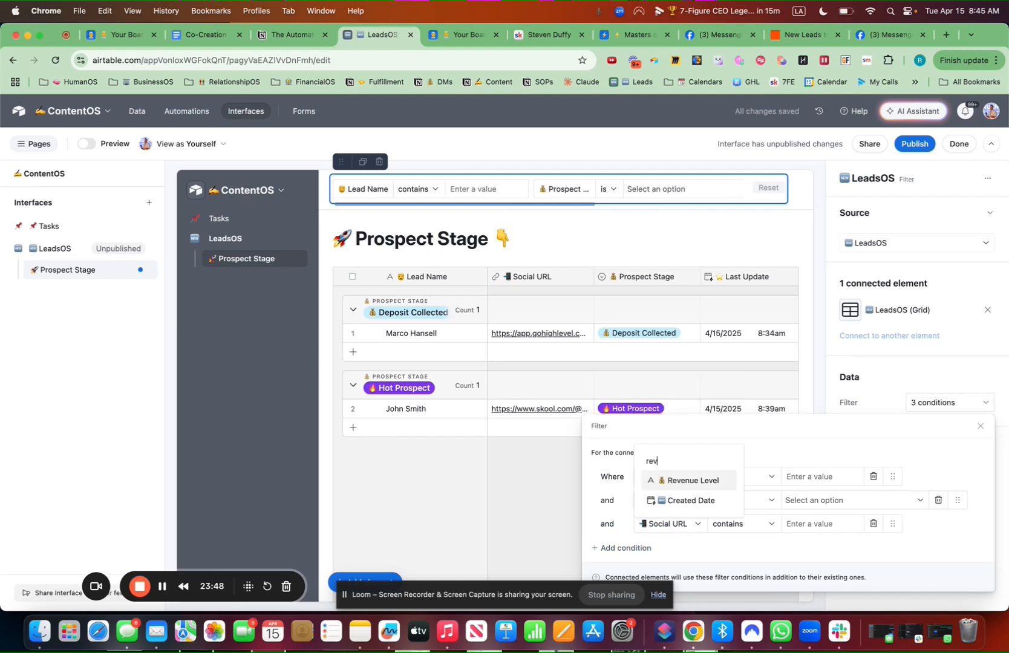
{"action": "left_click", "coordinate": [677, 482]}
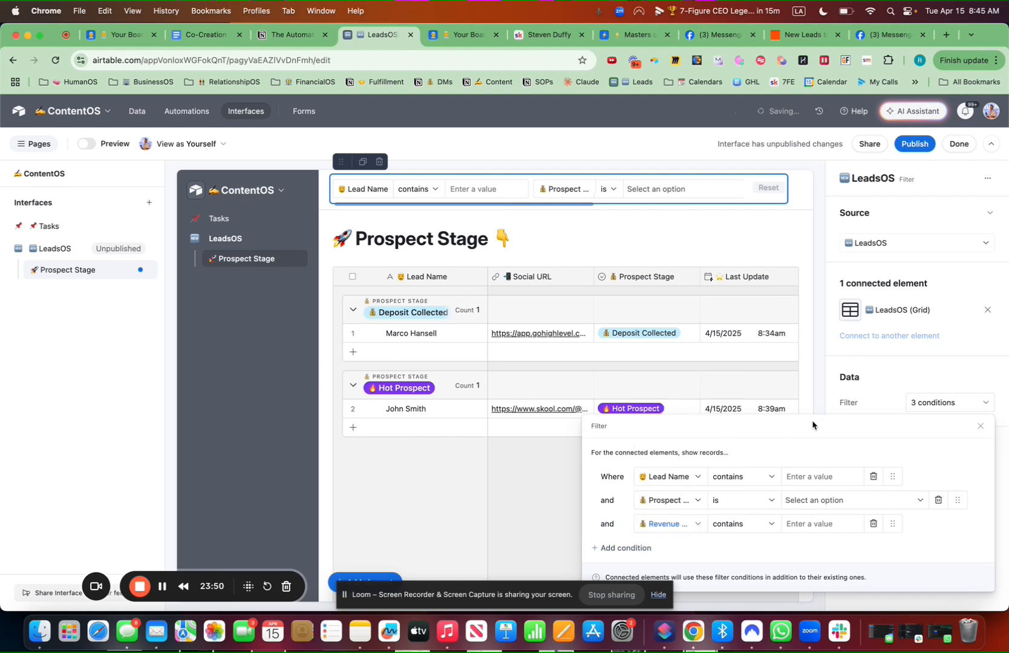
{"action": "left_click", "coordinate": [371, 577]}
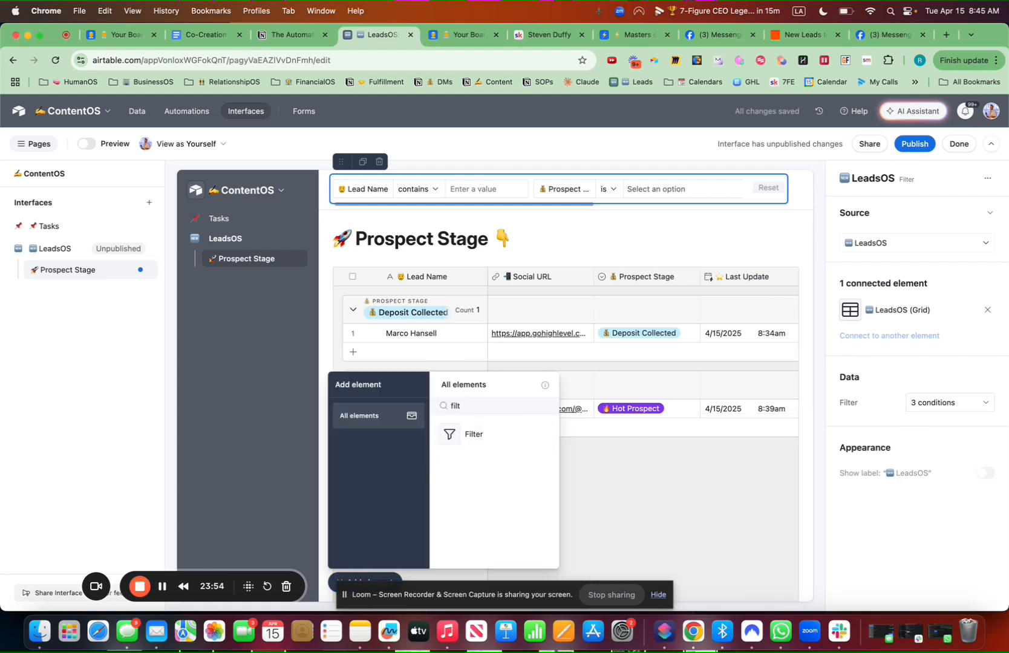
Place a Chart element below the heading, sourced from the LeadsOS table
{"action": "key", "text": "BackSpace"}
{"action": "key", "text": "BackSpace"}
{"action": "type", "text": "chart"}
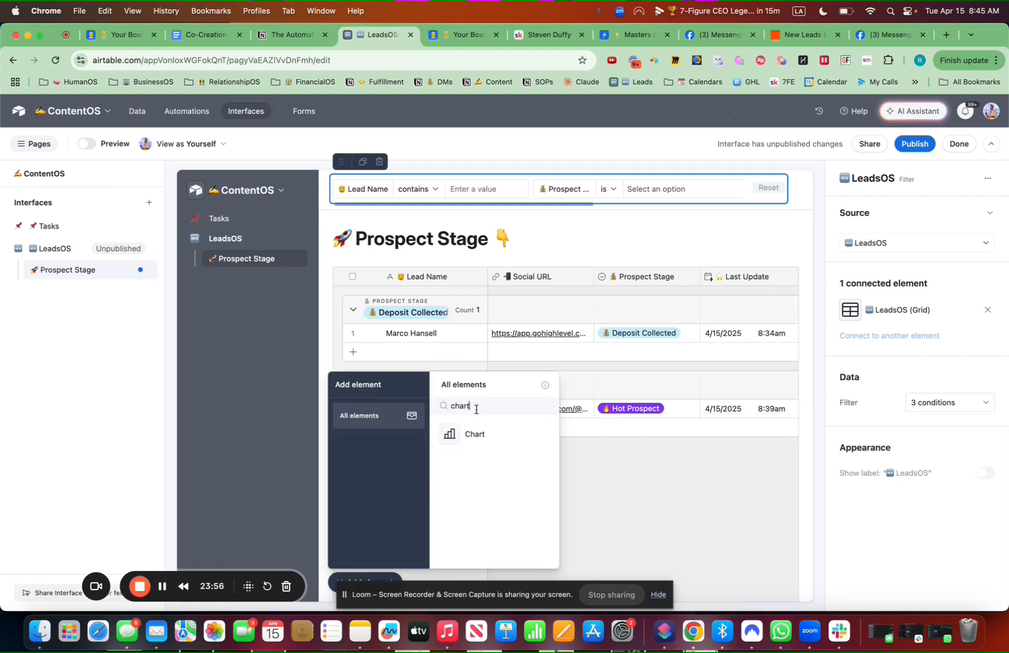
{"action": "left_click", "coordinate": [474, 434]}
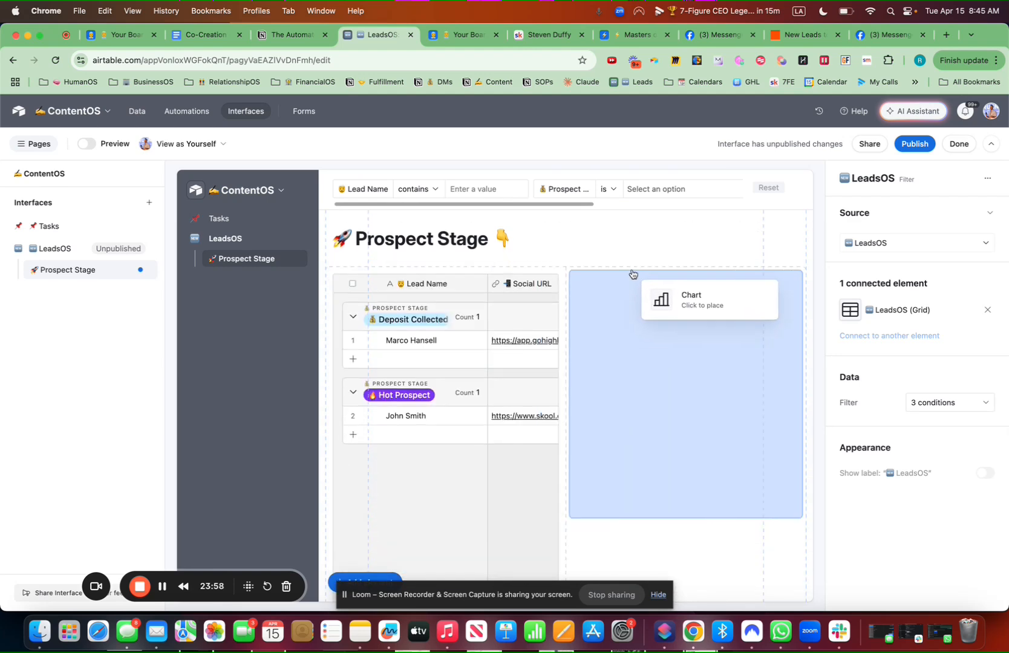
{"action": "left_click", "coordinate": [651, 253]}
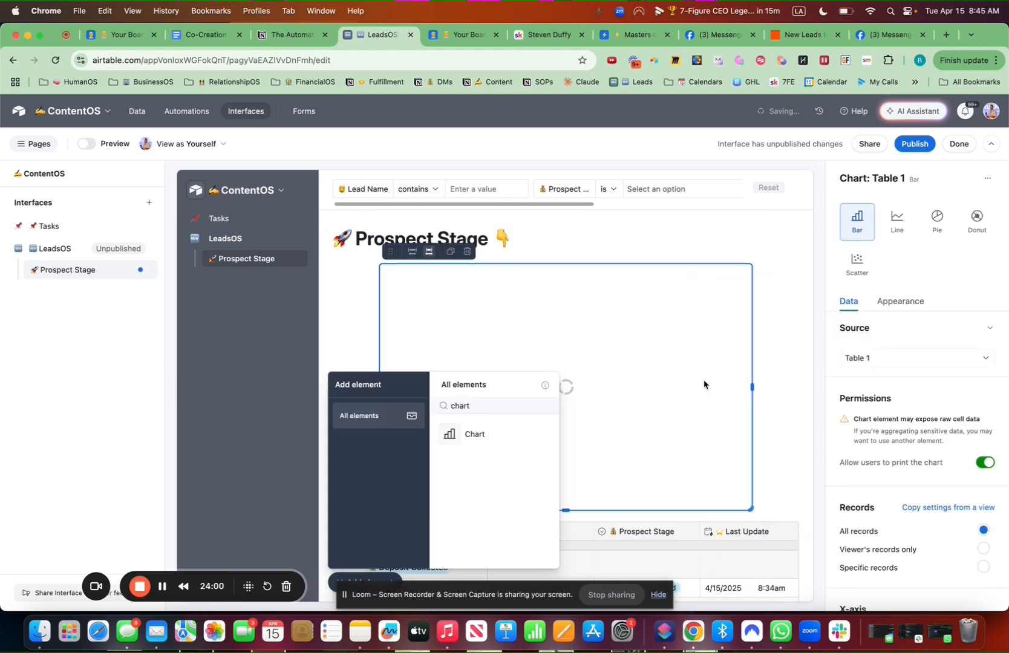
{"action": "left_click", "coordinate": [885, 360]}
{"action": "left_click", "coordinate": [873, 465]}
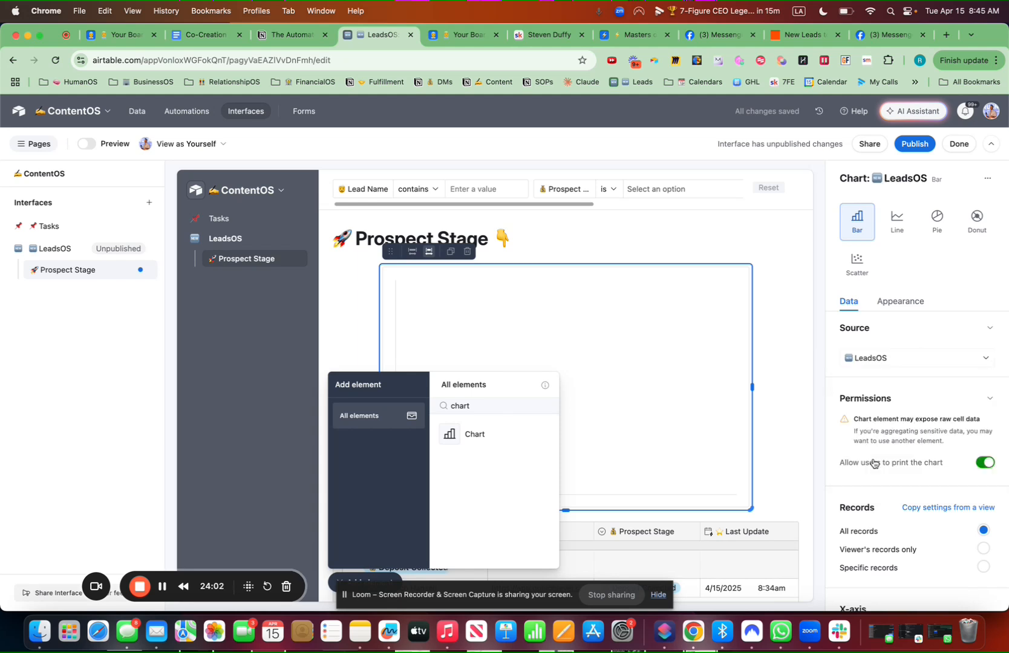
{"action": "scroll", "coordinate": [883, 464], "scroll_direction": "down", "scroll_amount": 4}
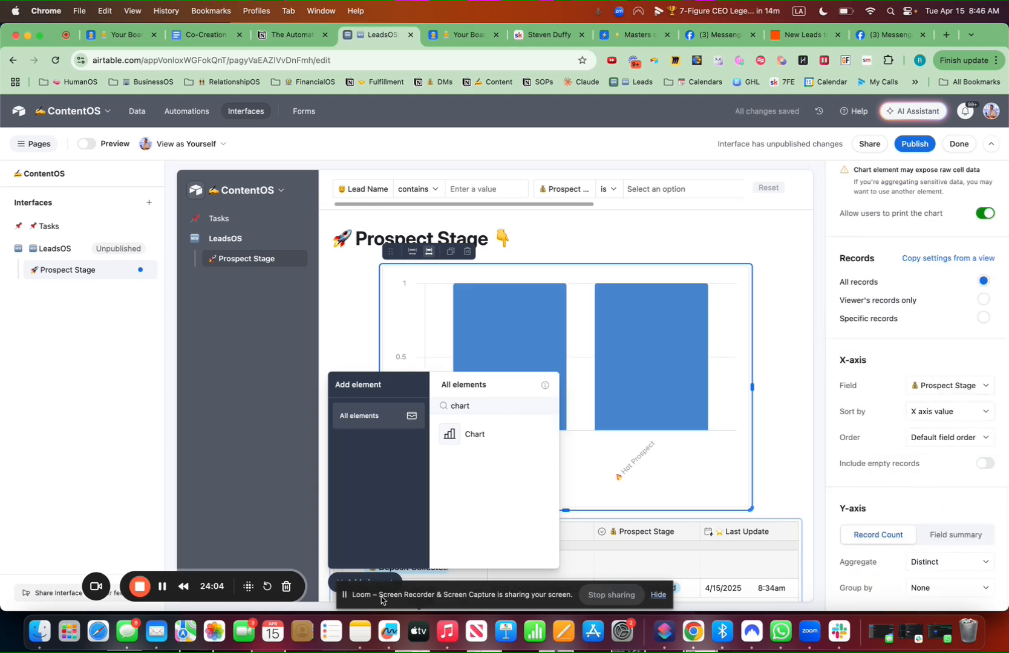
{"action": "left_click", "coordinate": [378, 580]}
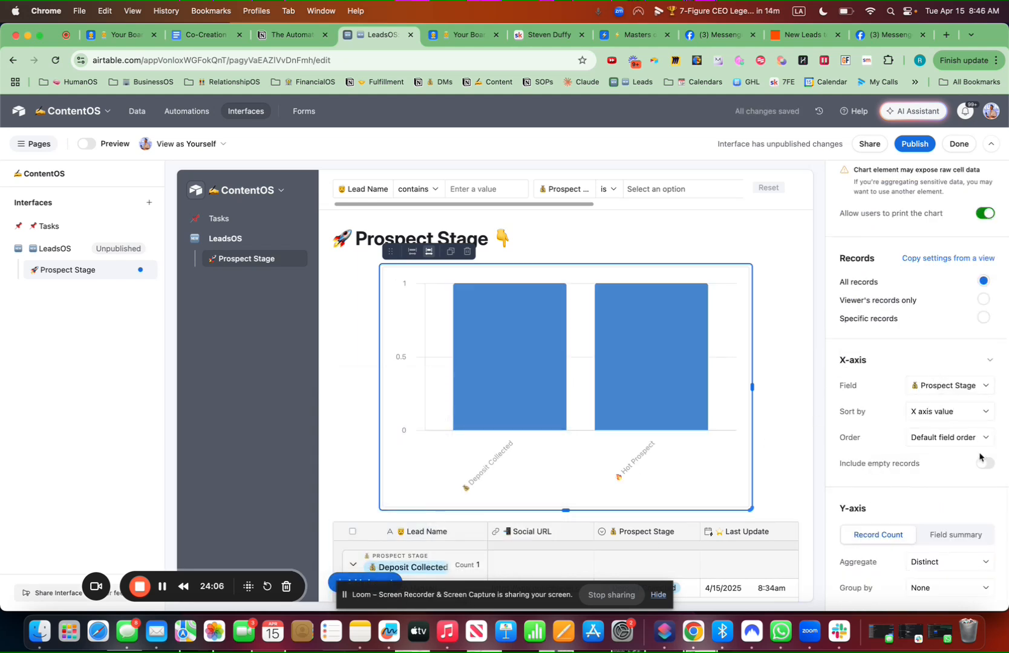
{"action": "scroll", "coordinate": [974, 440], "scroll_direction": "up", "scroll_amount": 5}
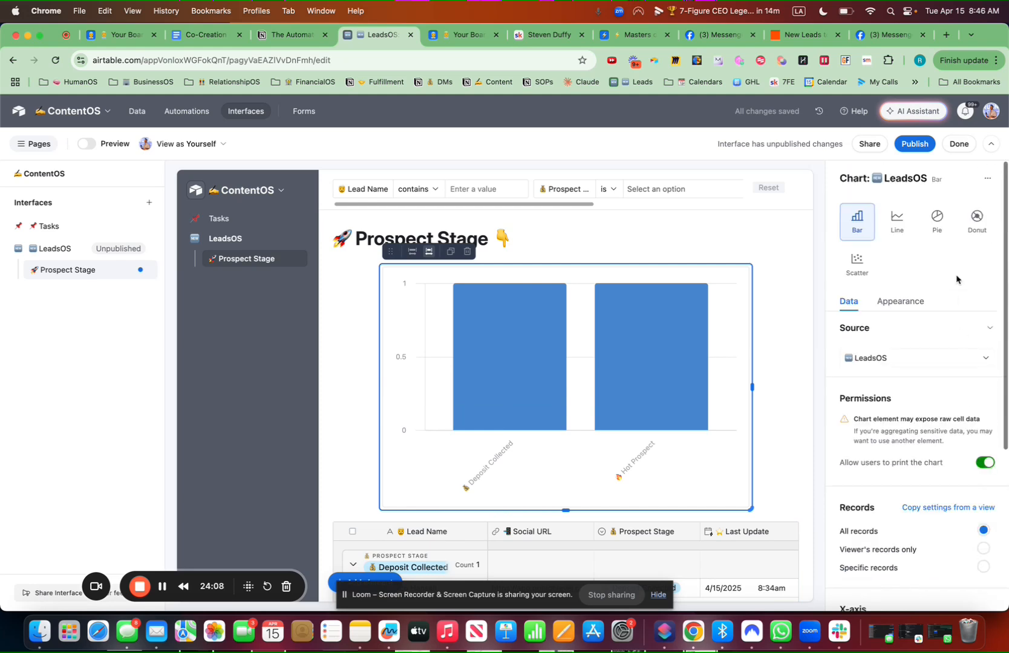
{"action": "left_click", "coordinate": [907, 304]}
Give the chart title '🚀 Prospects' and description 'By Stage', and show record counts on bars
{"action": "left_click", "coordinate": [920, 358]}
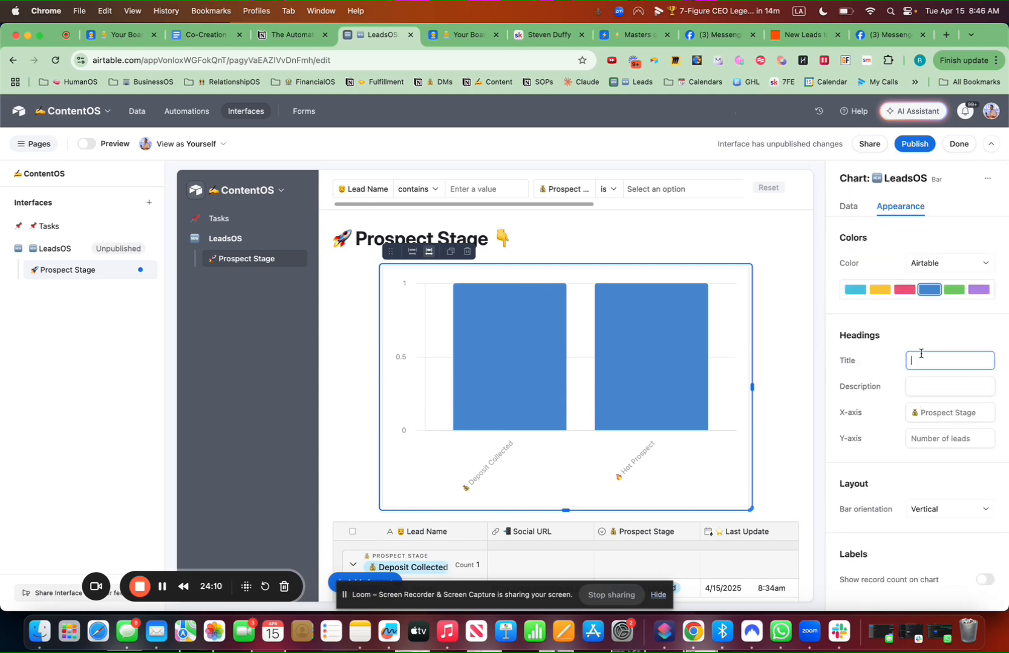
{"action": "key", "text": "ctrl+super+space"}
{"action": "left_click", "coordinate": [832, 422]}
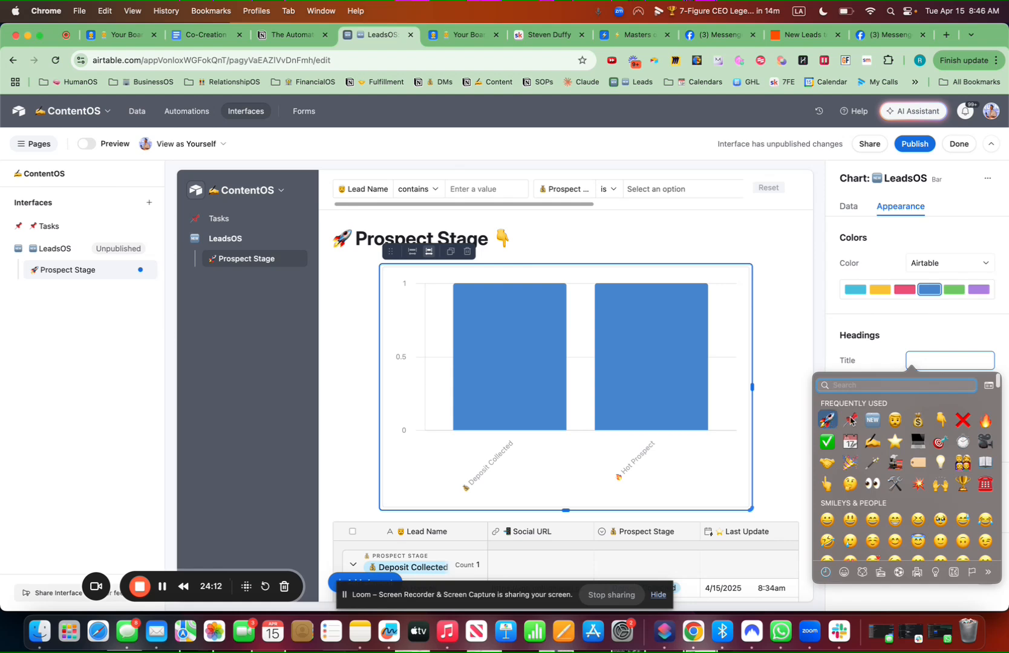
{"action": "type", "text": "Pr"}
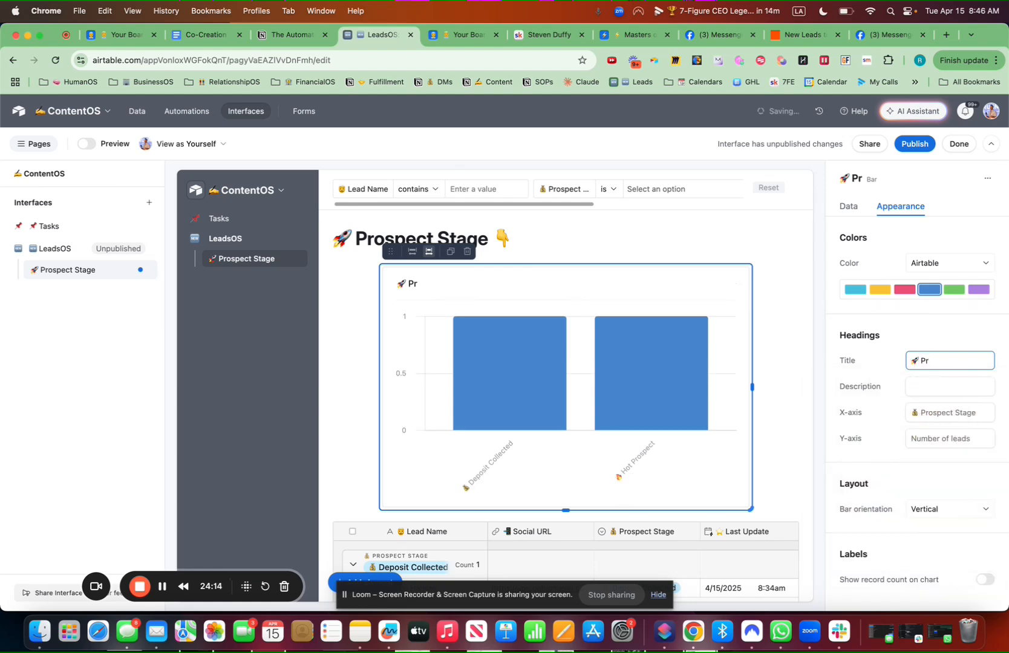
{"action": "type", "text": "ospects"}
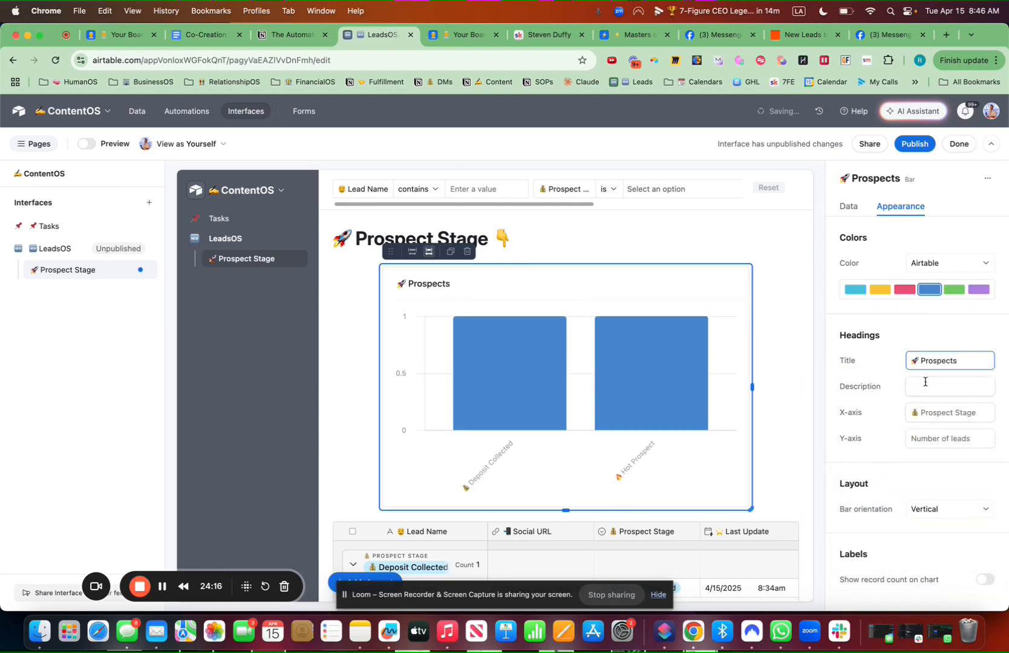
{"action": "left_click", "coordinate": [925, 382]}
{"action": "type", "text": "By Stage"}
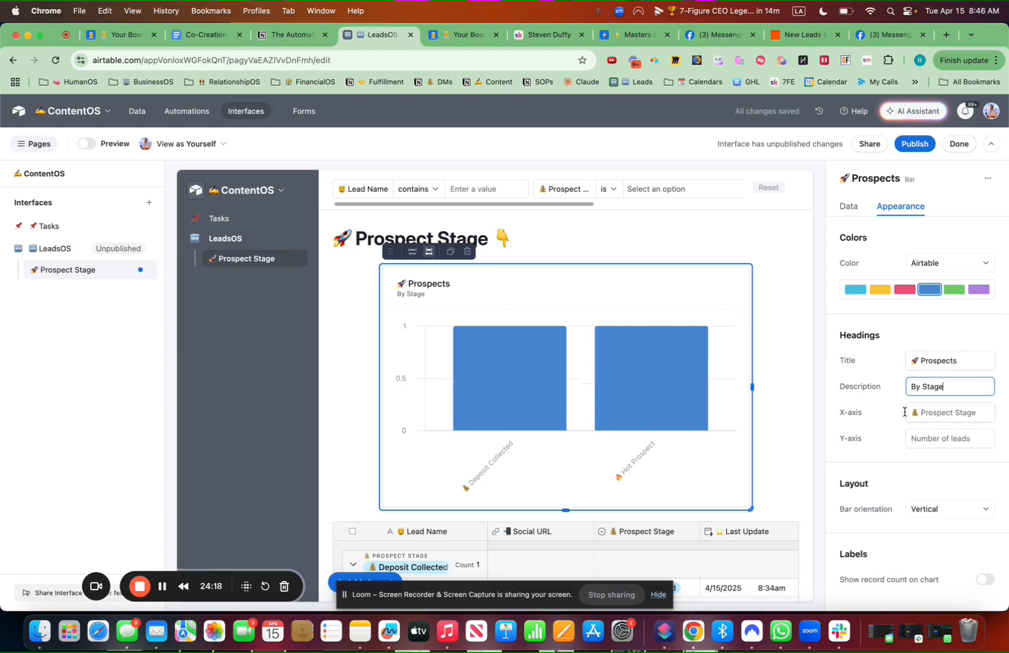
{"action": "left_click", "coordinate": [985, 580]}
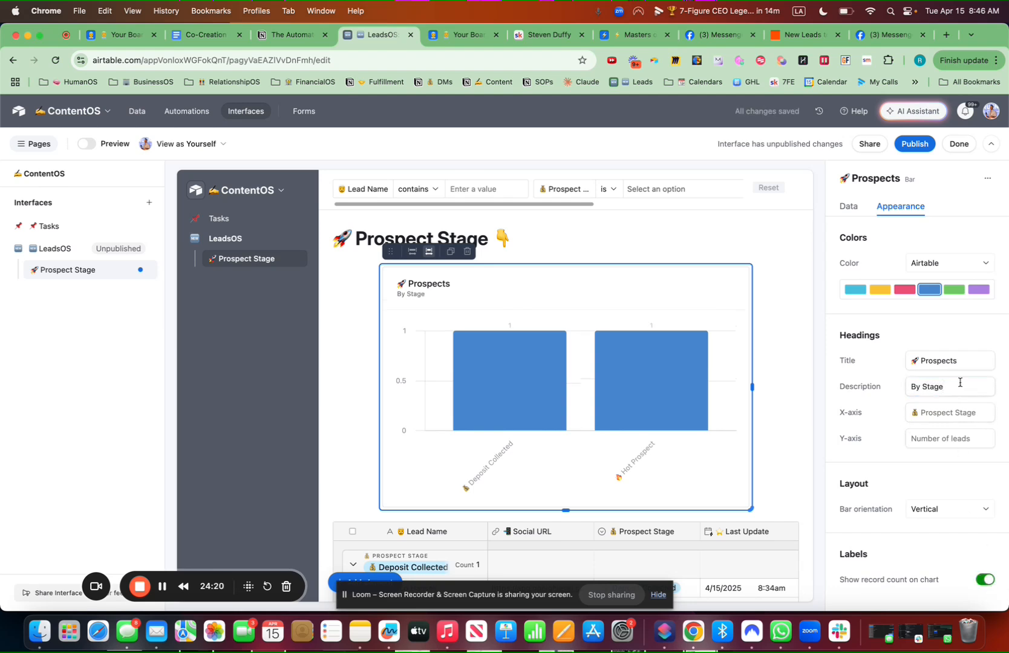
Colour the Prospects chart bars by Prospect Stage field colours, then bring up the element list
{"action": "left_click", "coordinate": [939, 262]}
{"action": "left_click", "coordinate": [900, 306]}
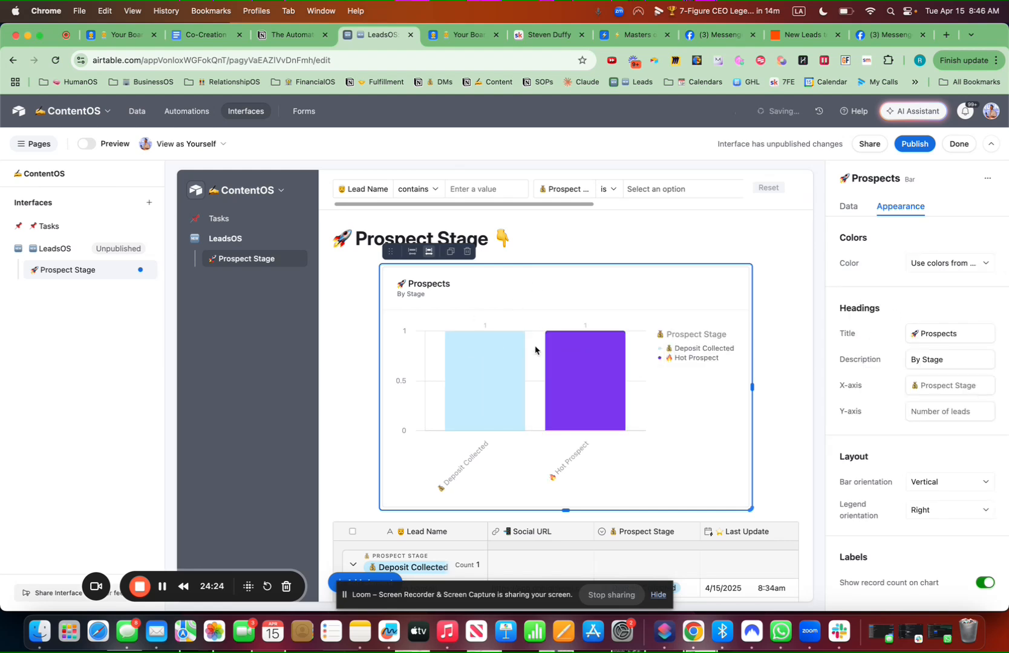
{"action": "left_click", "coordinate": [381, 580]}
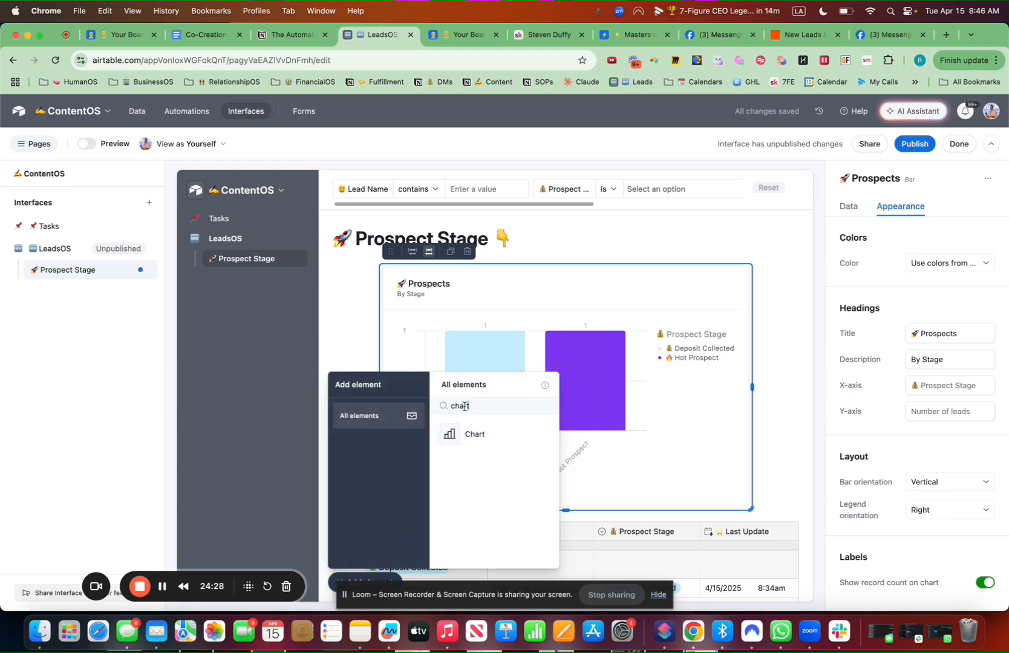
Place a Number card beside the chart counting records from the LeadsOS table
{"action": "key", "text": "BackSpace"}
{"action": "type", "text": "num"}
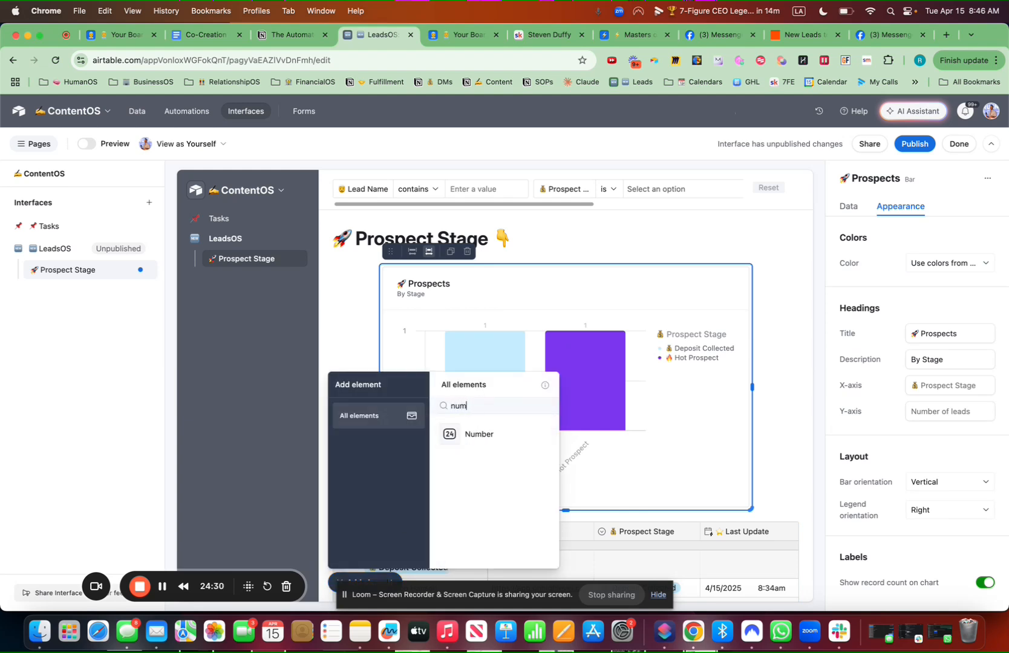
{"action": "left_click", "coordinate": [499, 433]}
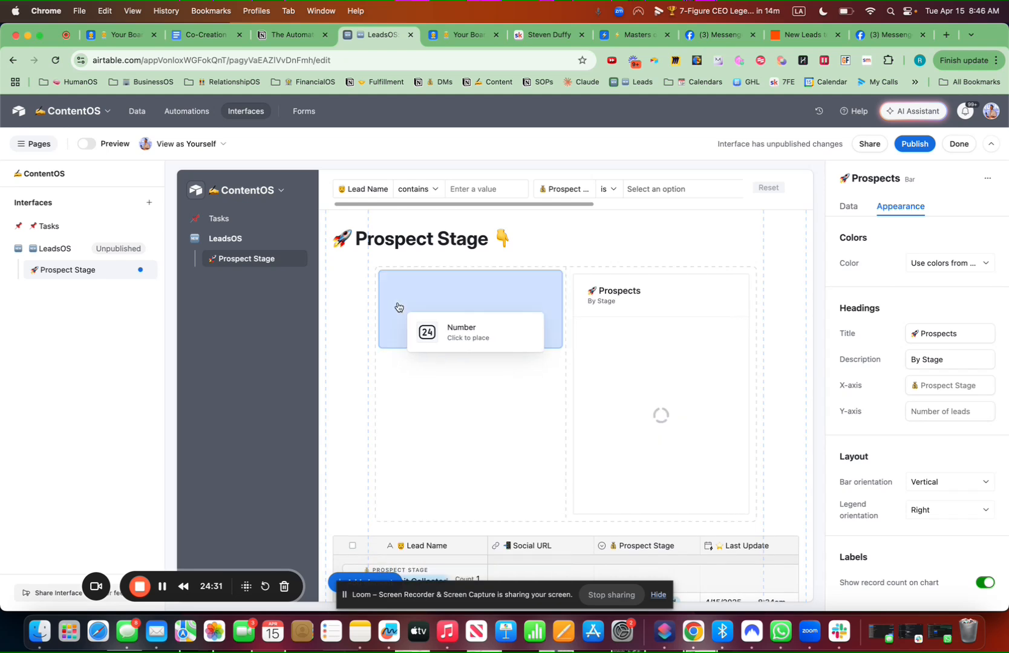
{"action": "left_click", "coordinate": [399, 307]}
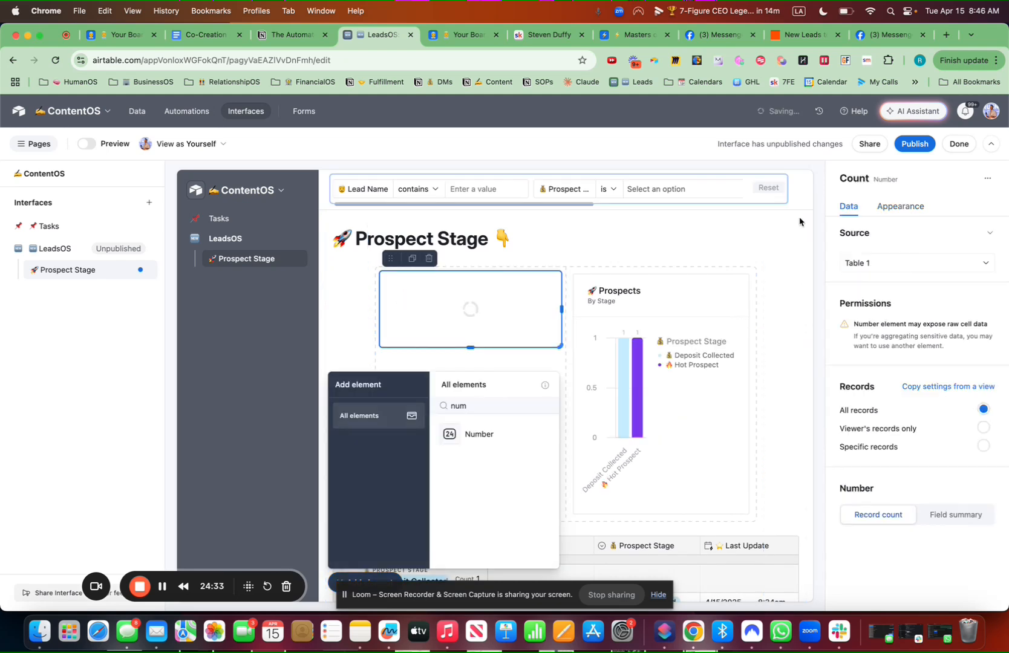
{"action": "left_click", "coordinate": [883, 261]}
{"action": "left_click", "coordinate": [876, 371]}
Title the card '🆕 Total Leads', make it light green, and duplicate it
{"action": "left_click", "coordinate": [915, 209]}
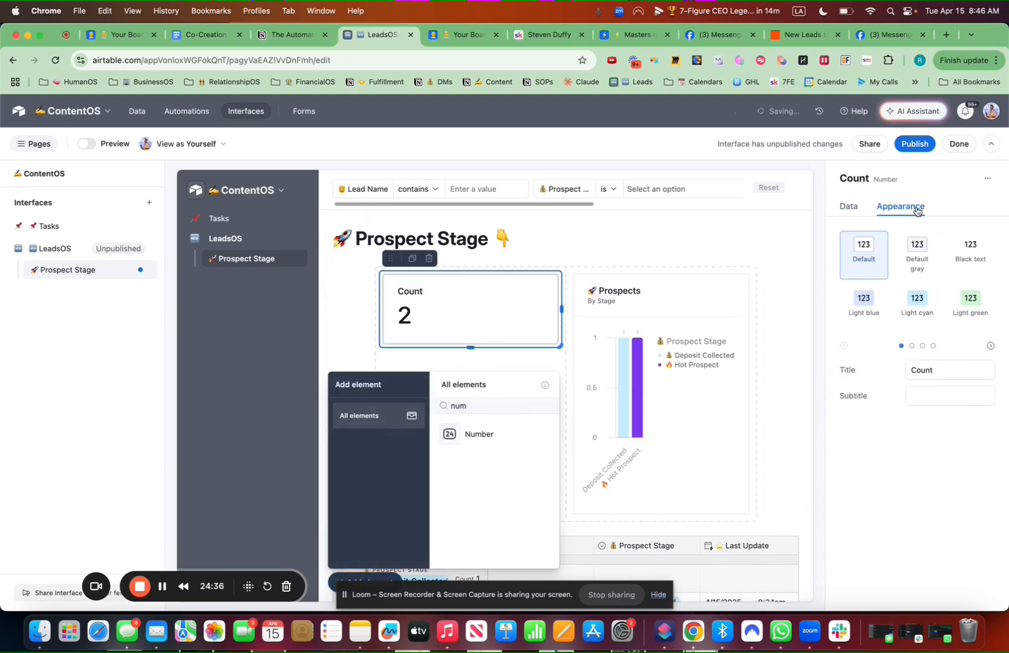
{"action": "double_click", "coordinate": [950, 369]}
{"action": "key", "text": "ctrl+super+space"}
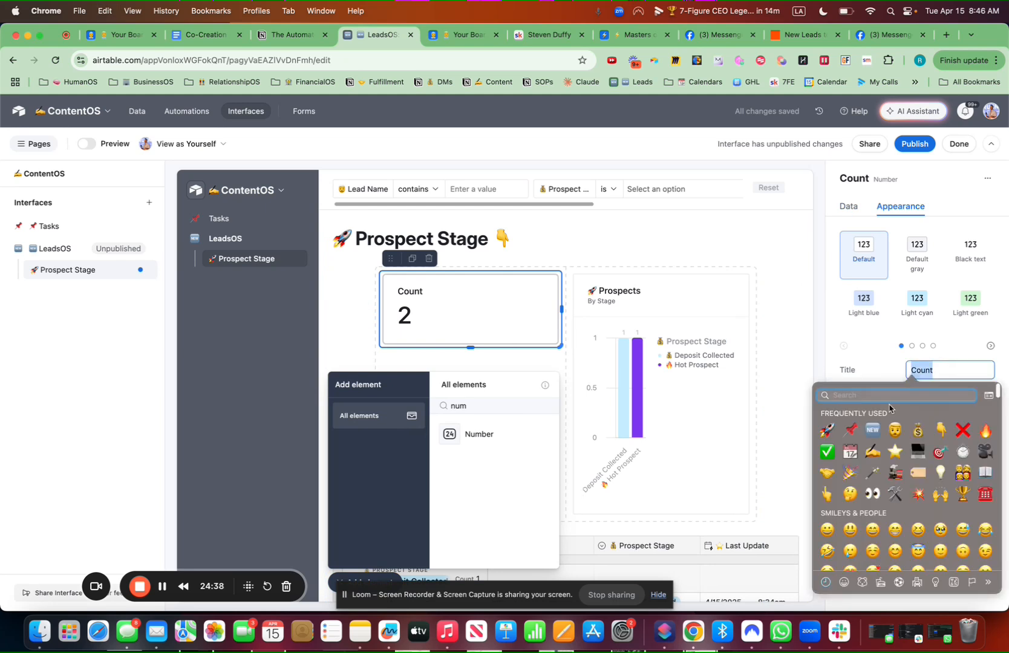
{"action": "key", "text": "Return"}
{"action": "type", "text": "Tota"}
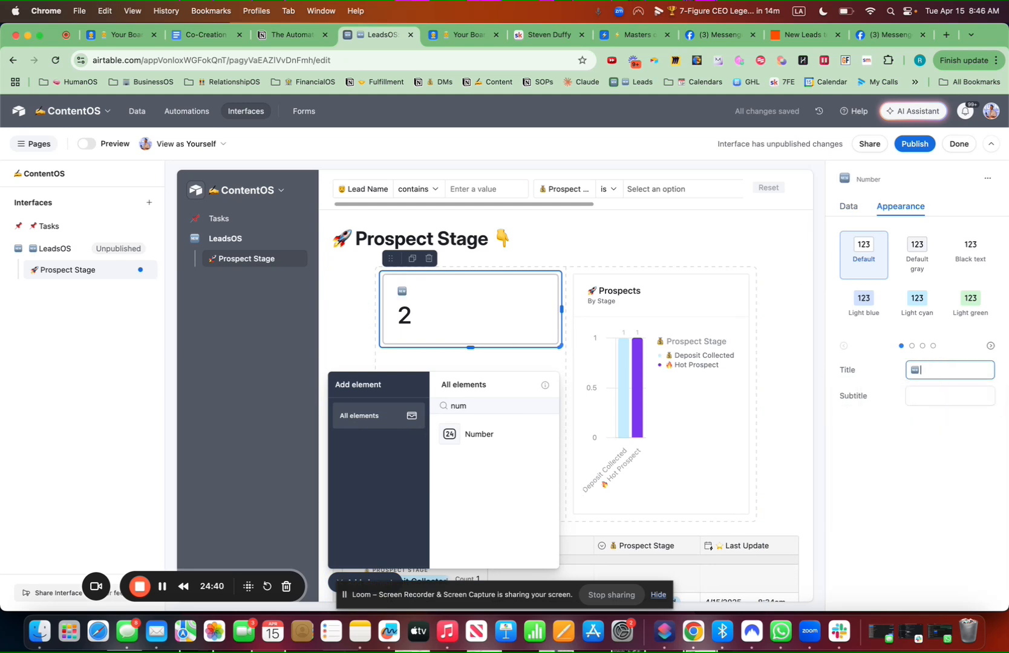
{"action": "type", "text": "l Leads"}
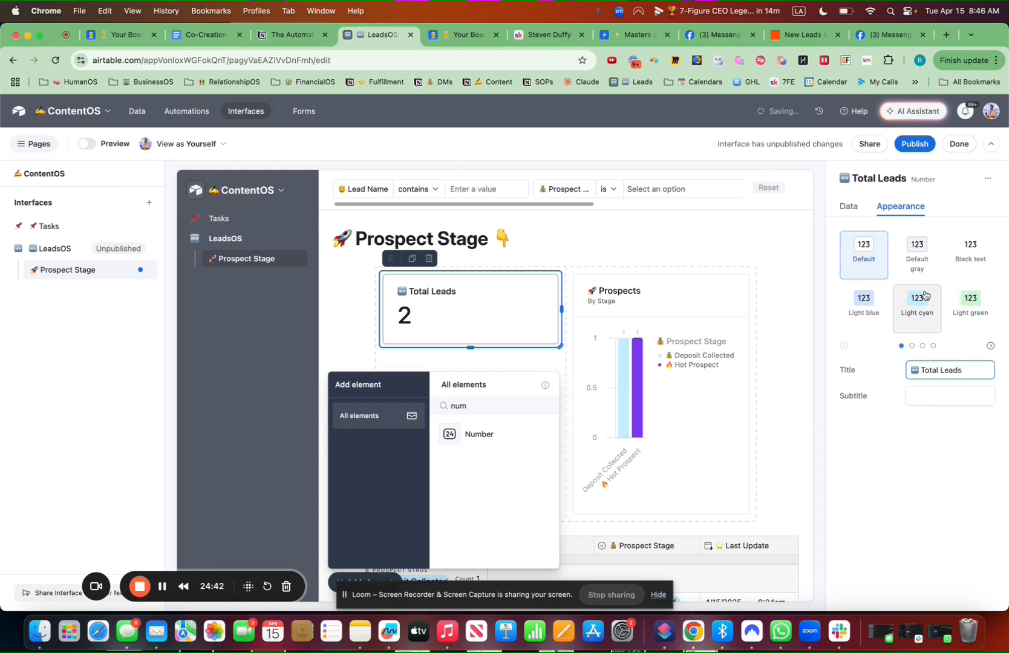
{"action": "left_click", "coordinate": [918, 305]}
{"action": "left_click", "coordinate": [972, 299]}
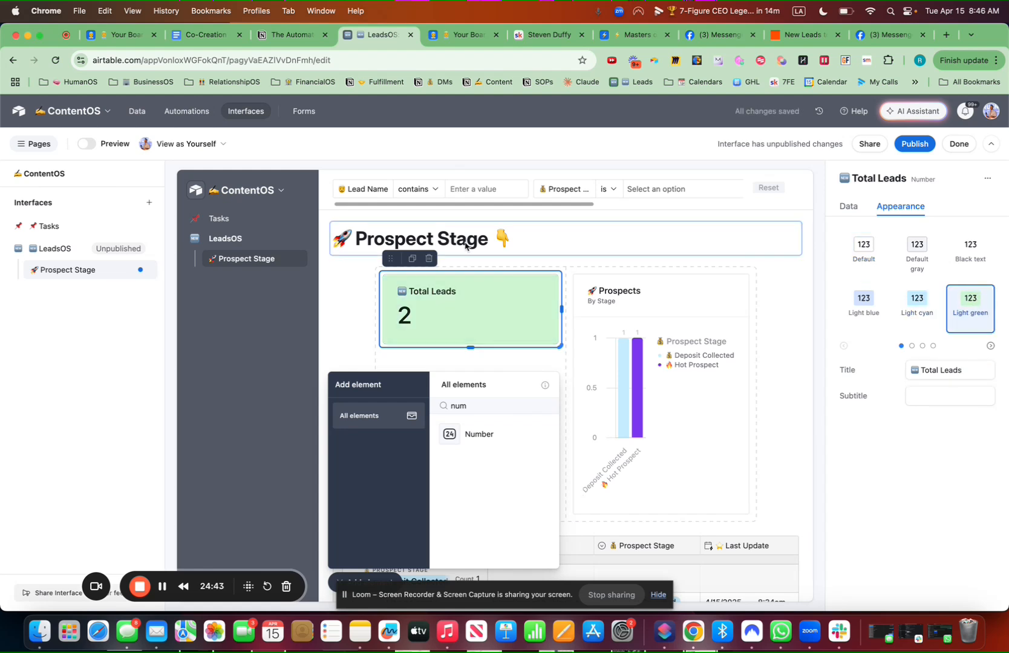
{"action": "left_click", "coordinate": [411, 259]}
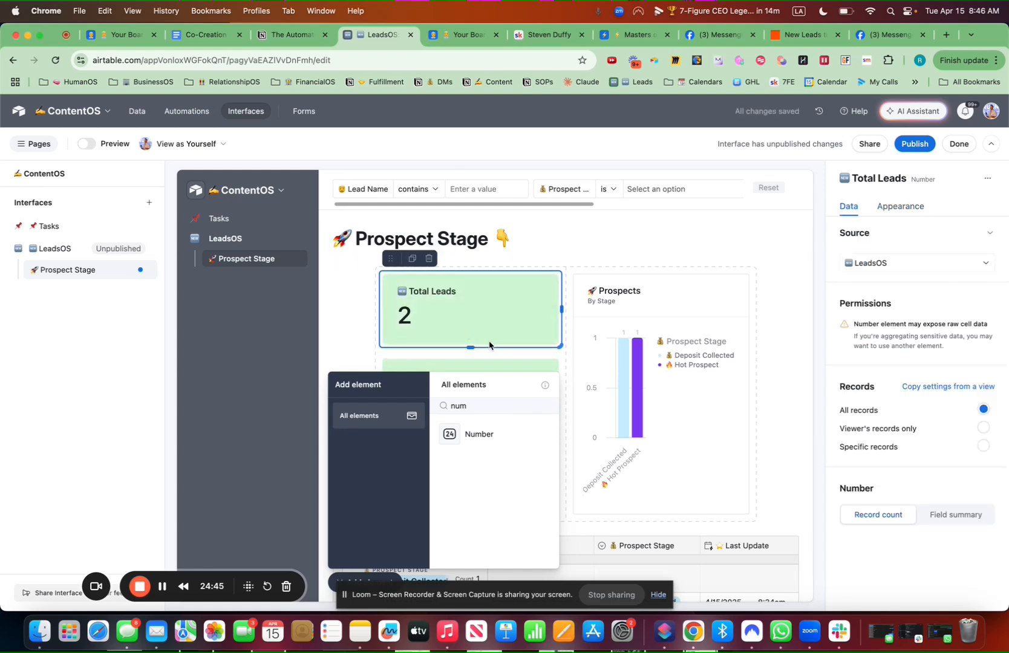
Retitle the copied card '🔥 Hot Prospects' and colour it light purple
{"action": "left_click", "coordinate": [373, 579]}
{"action": "left_click", "coordinate": [484, 399]}
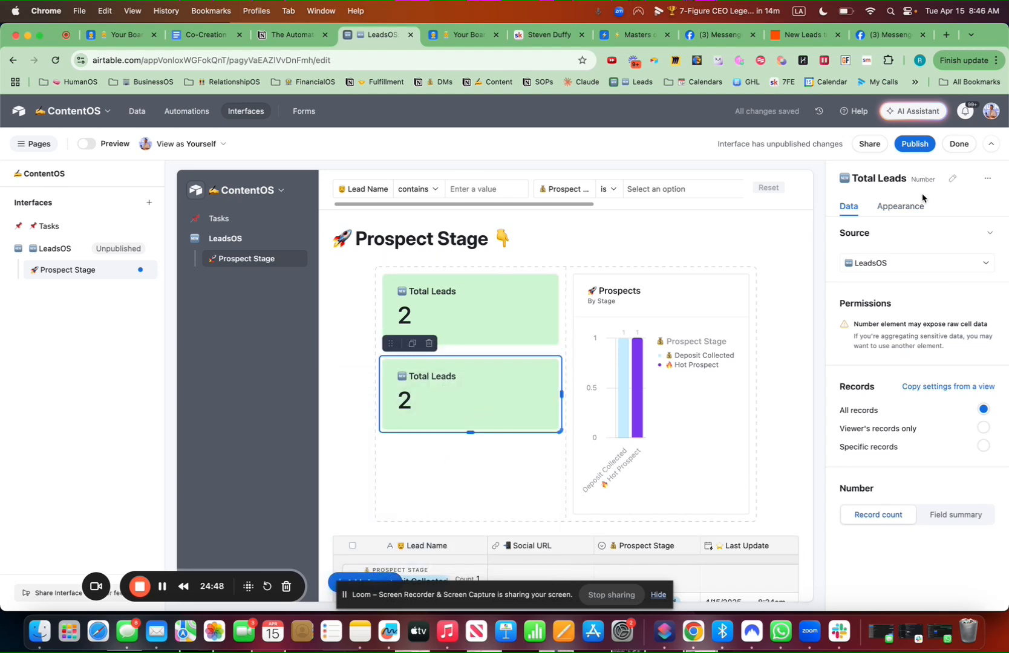
{"action": "left_click", "coordinate": [908, 205]}
{"action": "left_click", "coordinate": [958, 369]}
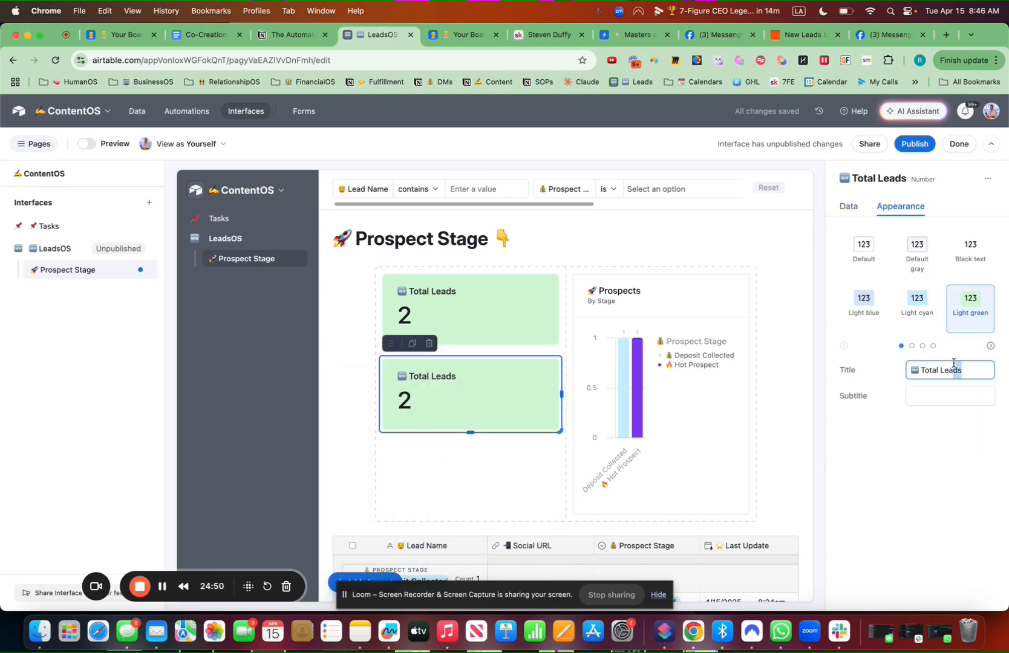
{"action": "key", "text": "super+a"}
{"action": "key", "text": "ctrl+super+space"}
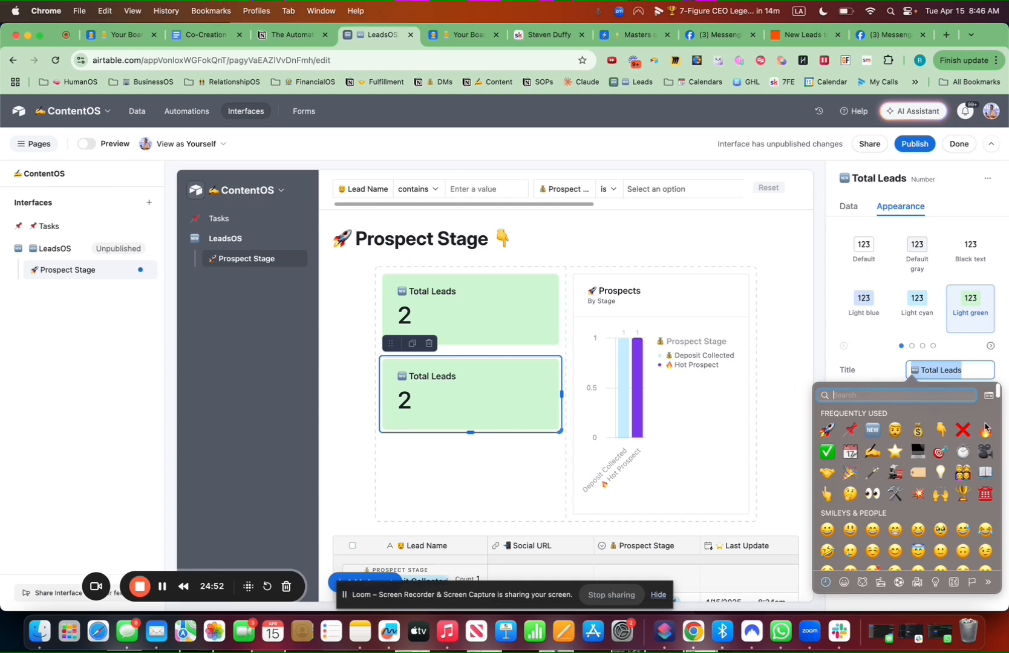
{"action": "key", "text": "Return"}
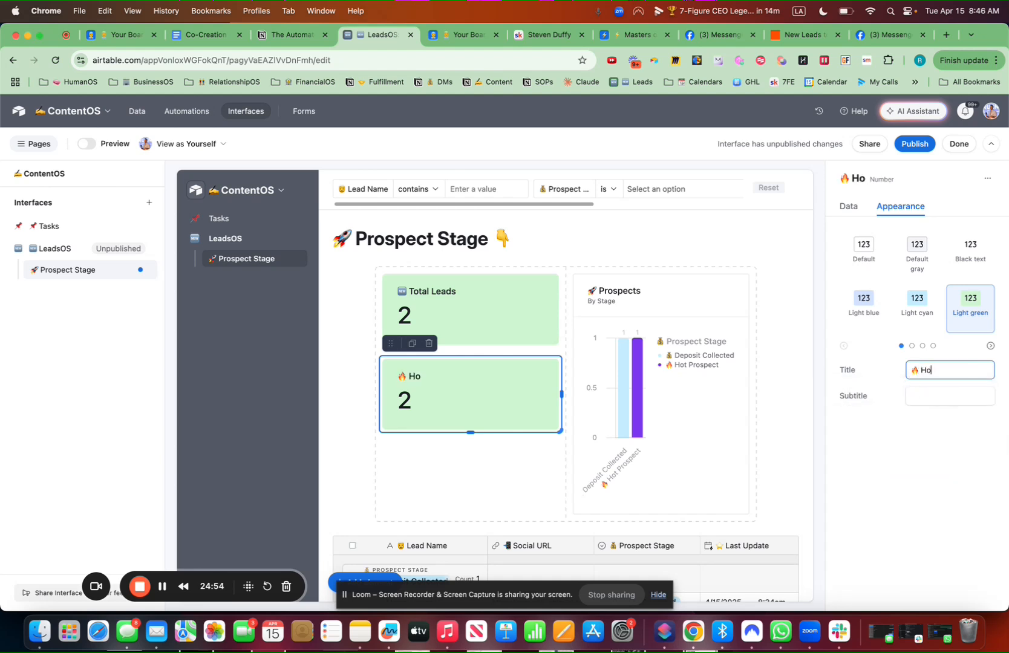
{"action": "type", "text": "Hot Prospects"}
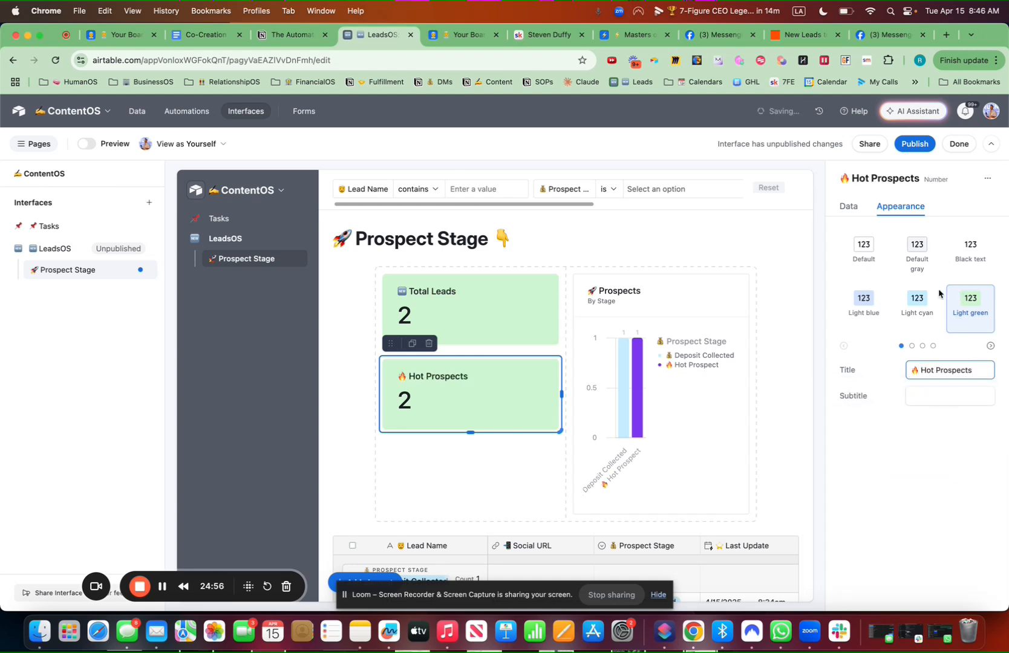
{"action": "left_click", "coordinate": [911, 346]}
{"action": "left_click", "coordinate": [927, 306]}
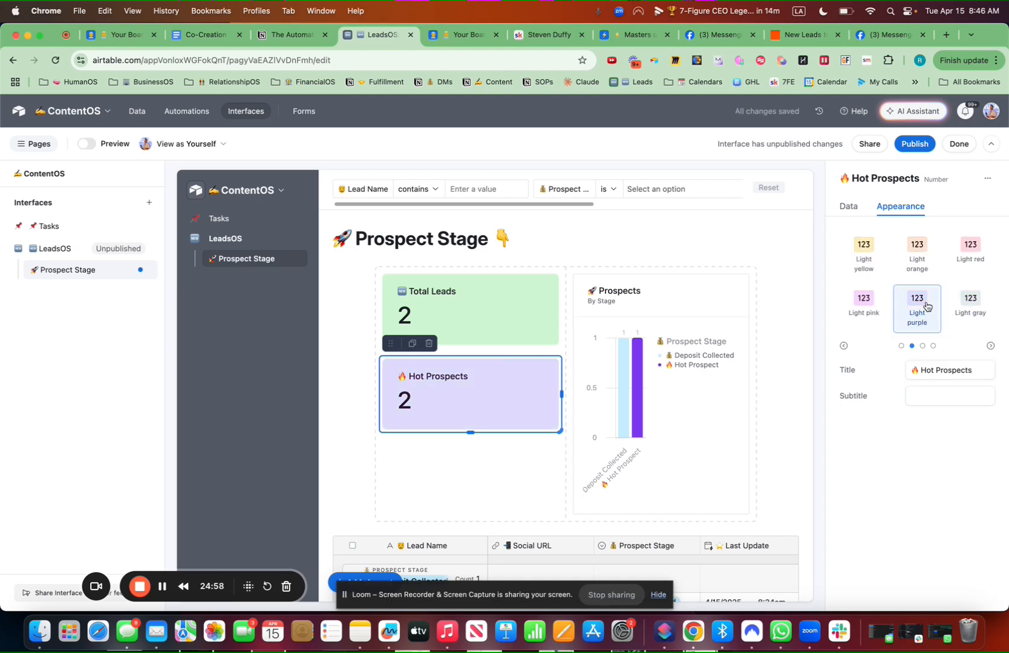
Limit the card to records where Prospect Stage is Hot Prospect, then duplicate it
{"action": "left_click", "coordinate": [848, 206]}
{"action": "left_click", "coordinate": [877, 447]}
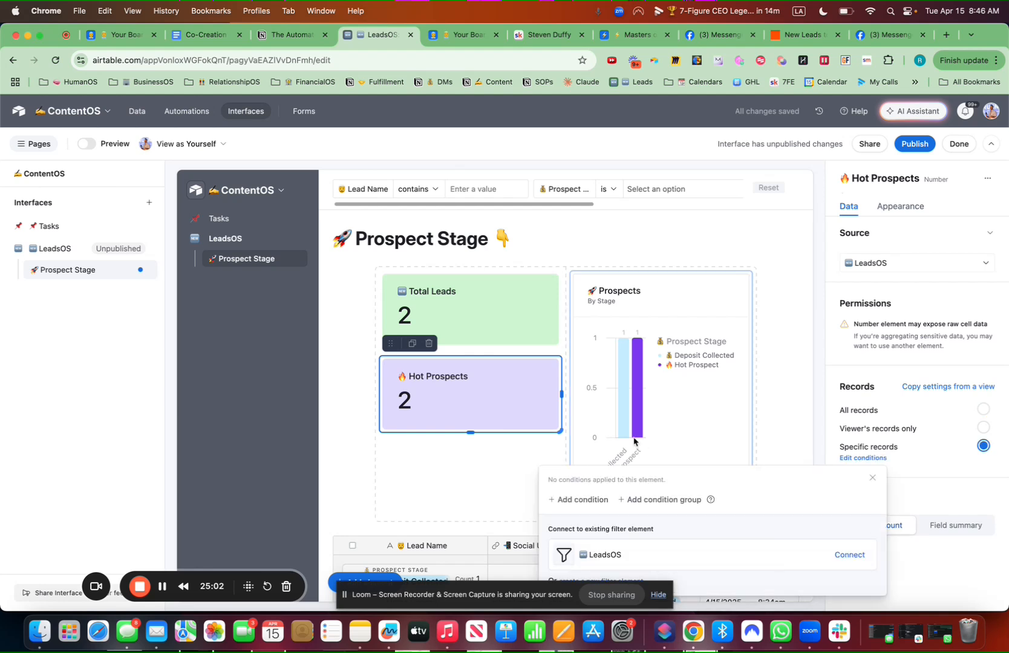
{"action": "left_click", "coordinate": [591, 500]}
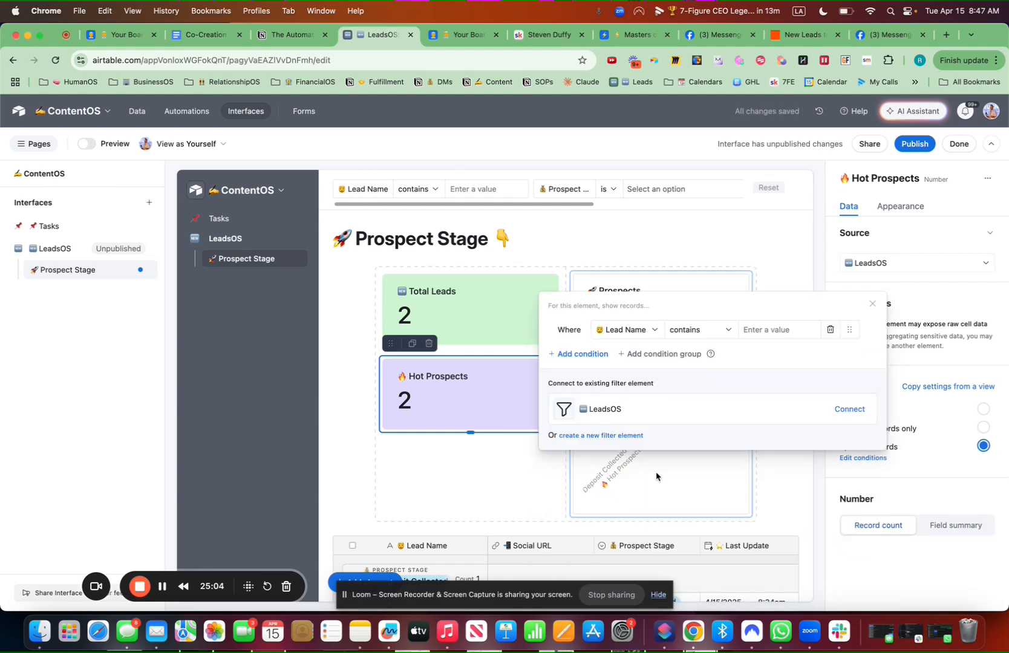
{"action": "left_click", "coordinate": [638, 330]}
{"action": "type", "text": "stat"}
{"action": "left_click", "coordinate": [645, 376]}
{"action": "left_click", "coordinate": [745, 331]}
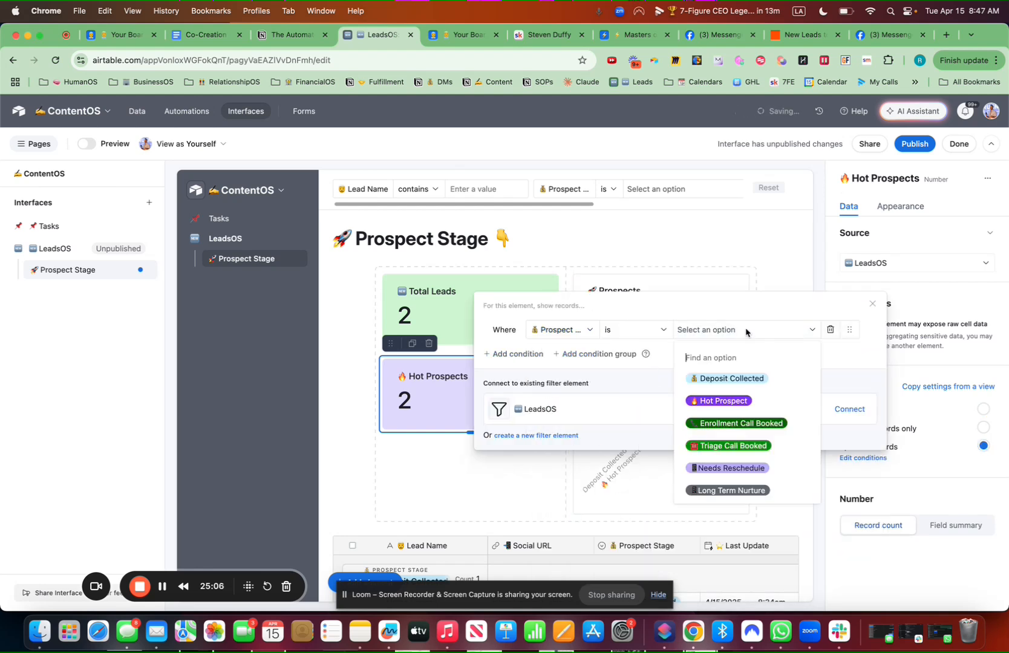
{"action": "left_click", "coordinate": [729, 401]}
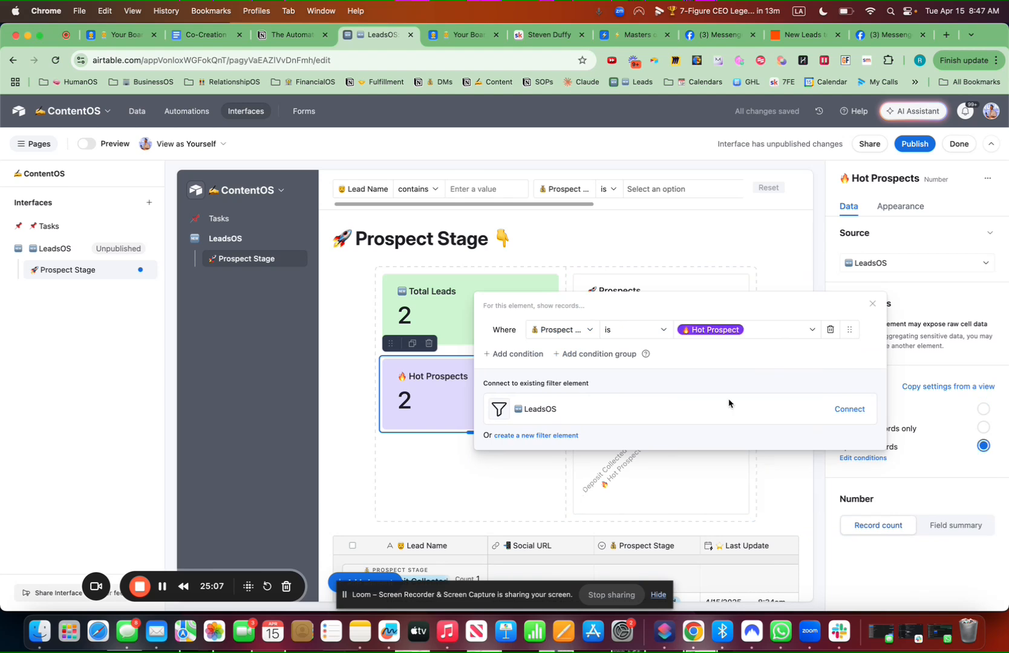
{"action": "left_click", "coordinate": [414, 344]}
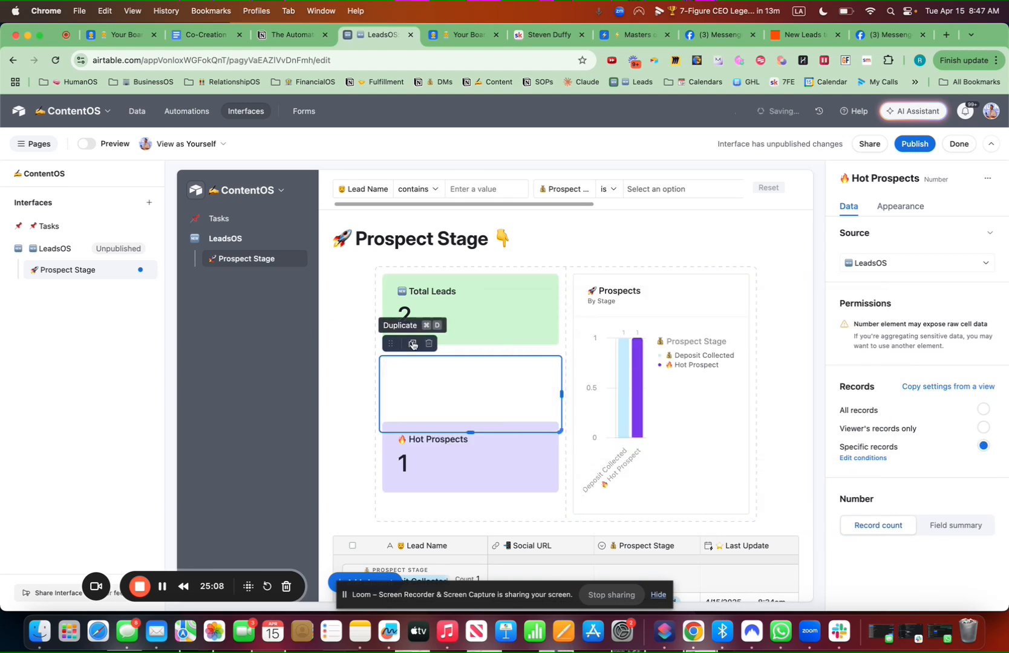
{"action": "left_click", "coordinate": [912, 206]}
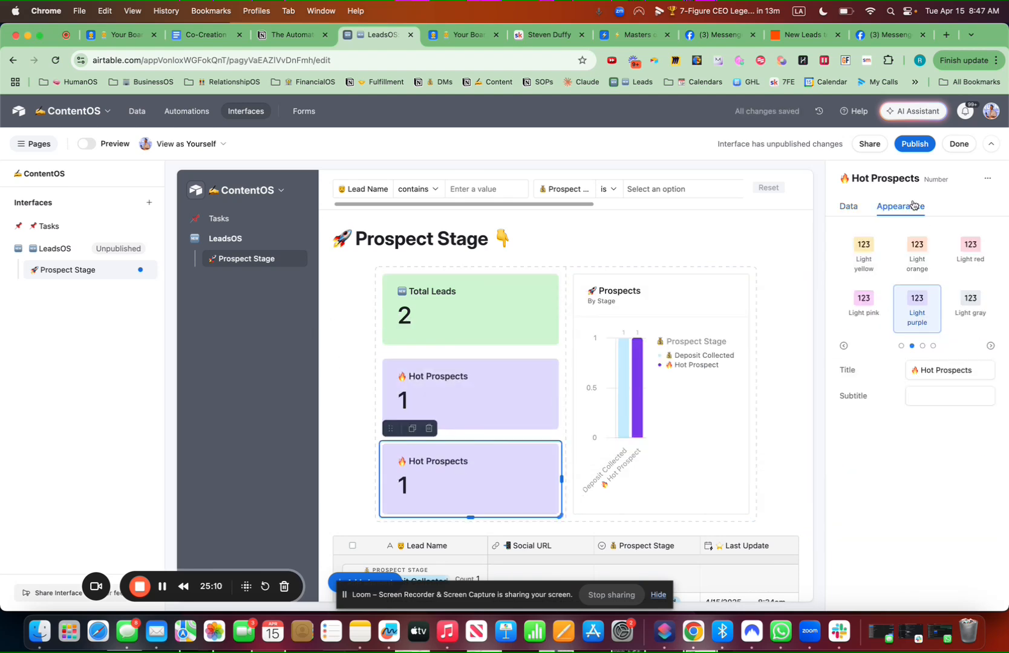
Colour the new copy light blue and the middle Hot Prospects card light cyan
{"action": "left_click", "coordinate": [901, 346]}
{"action": "left_click", "coordinate": [853, 309]}
{"action": "left_click", "coordinate": [529, 396]}
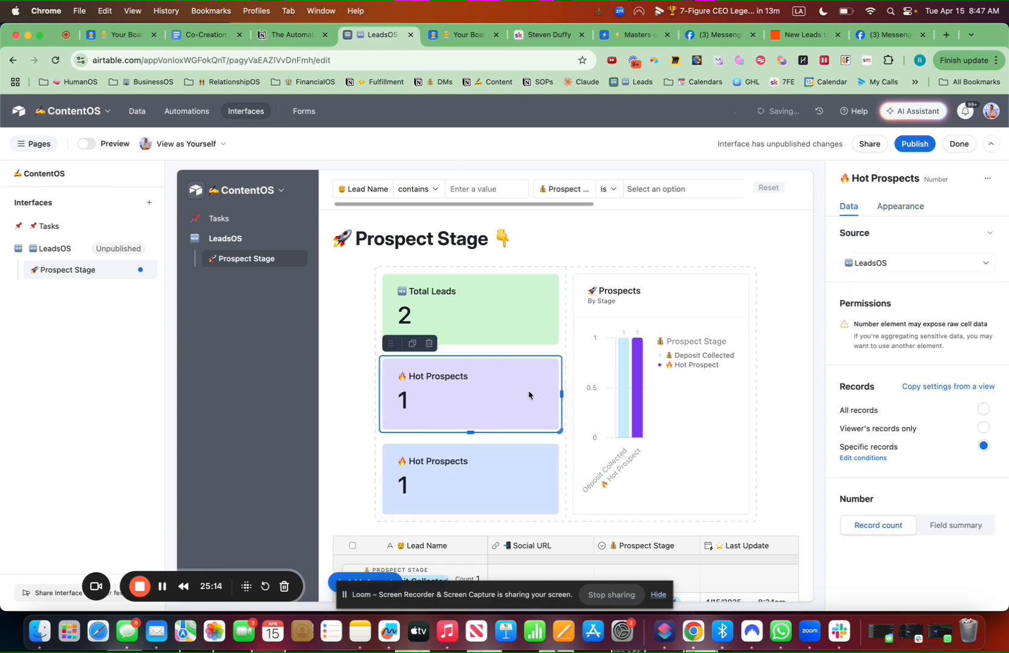
{"action": "left_click", "coordinate": [900, 205]}
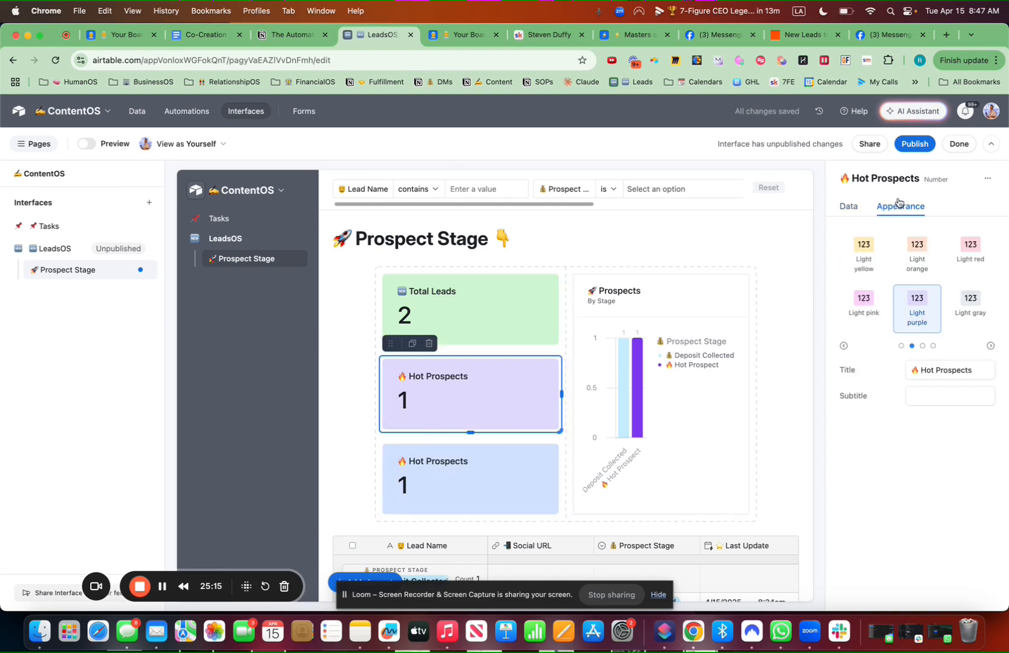
{"action": "left_click", "coordinate": [904, 346]}
{"action": "left_click", "coordinate": [920, 303]}
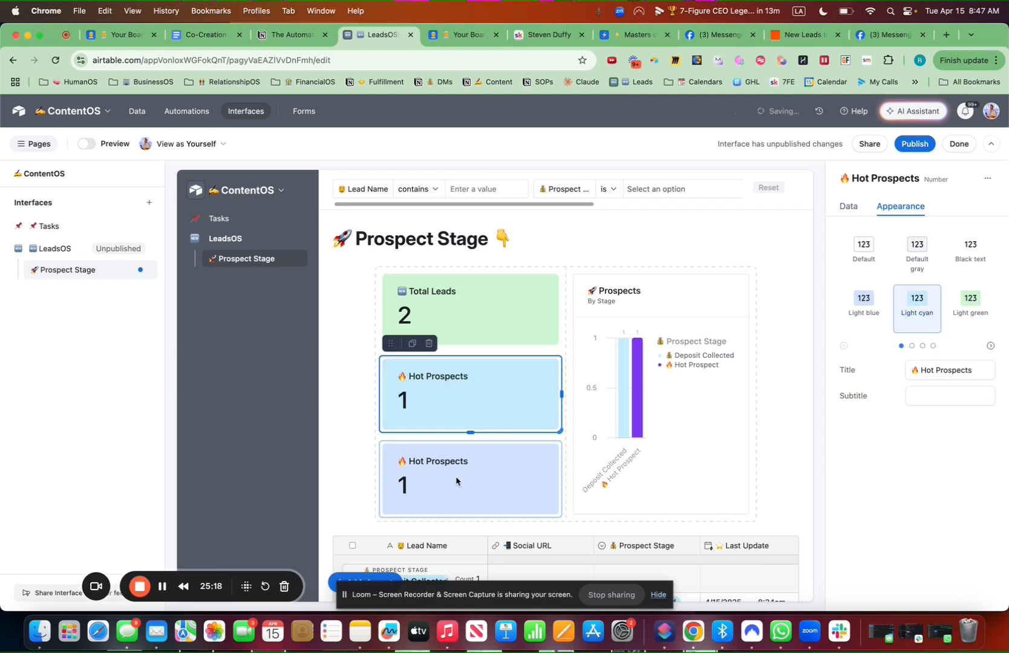
Retitle the bottom card '📞 Enrollment Calls Booked'
{"action": "left_click", "coordinate": [457, 483]}
{"action": "left_click", "coordinate": [912, 213]}
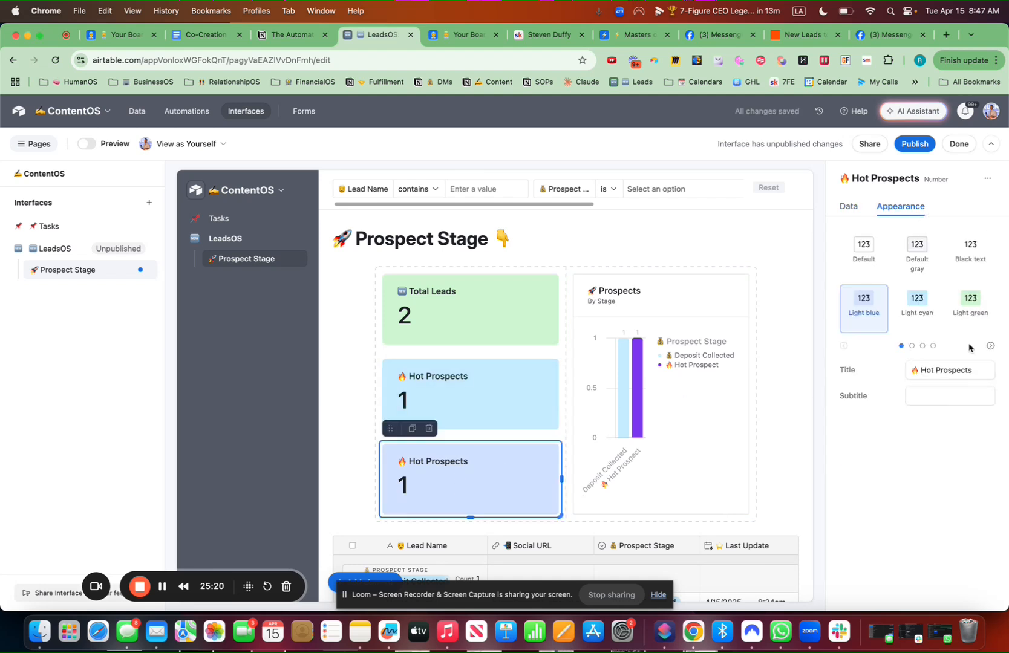
{"action": "left_click", "coordinate": [975, 374]}
{"action": "left_click_drag", "start_coordinate": [975, 374], "coordinate": [910, 375]}
{"action": "key", "text": "ctrl+super+space"}
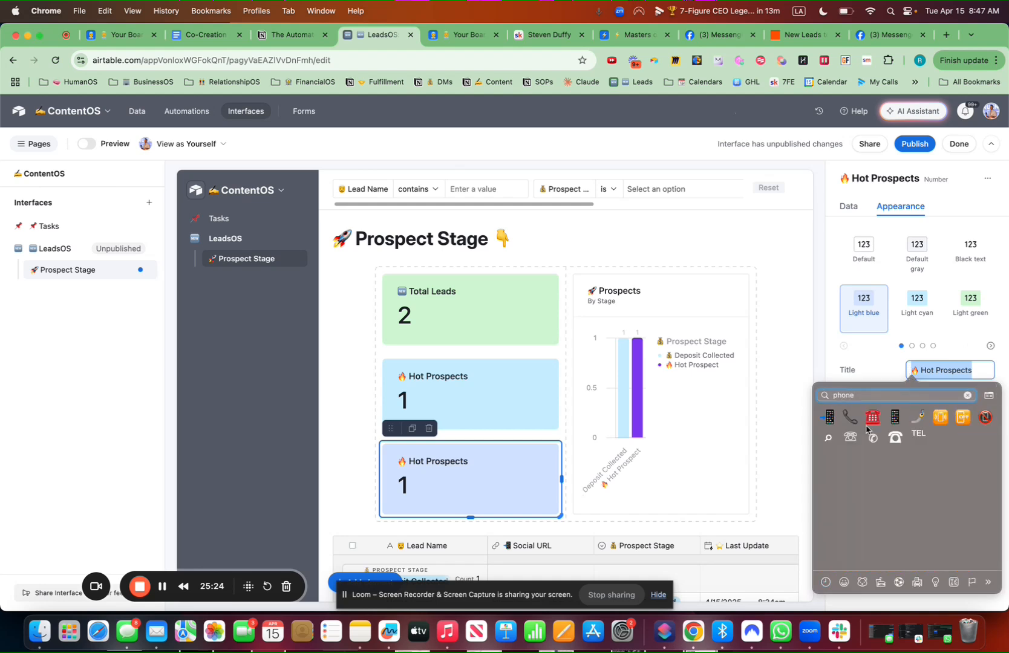
{"action": "key", "text": "Return"}
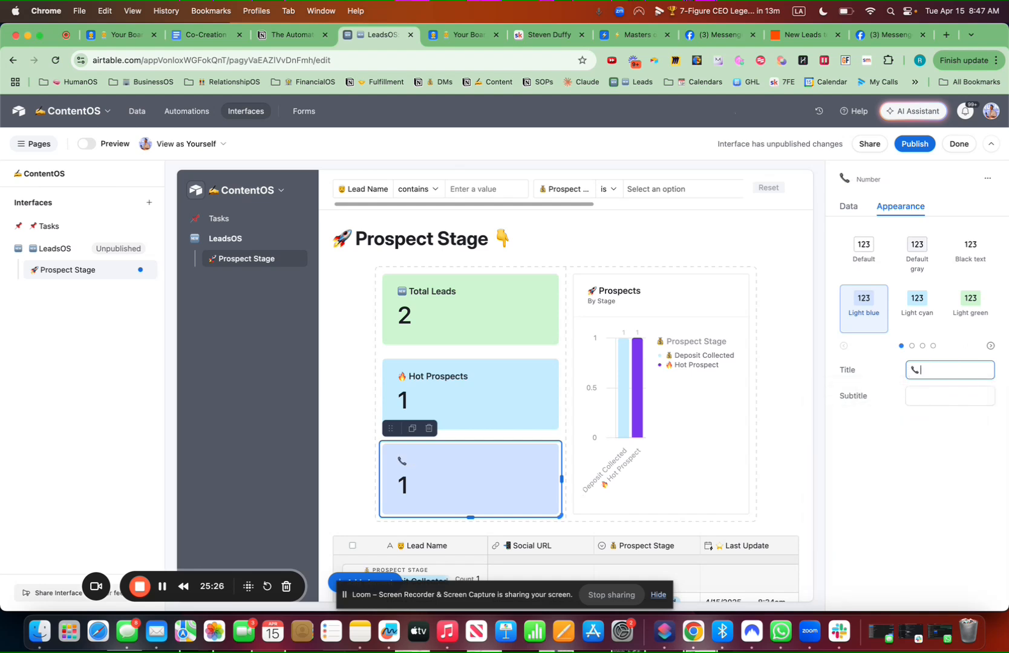
{"action": "type", "text": "Enrollment "}
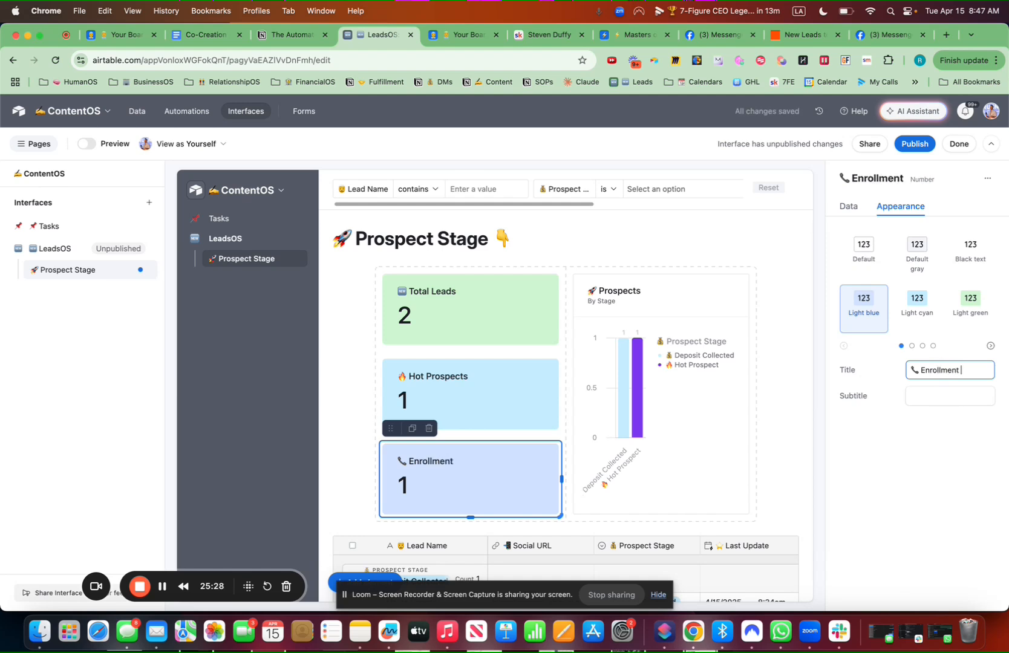
{"action": "type", "text": "Calls book"}
{"action": "key", "text": "BackSpace"}
{"action": "key", "text": "BackSpace"}
{"action": "key", "text": "BackSpace"}
{"action": "key", "text": "BackSpace"}
{"action": "key", "text": "BackSpace"}
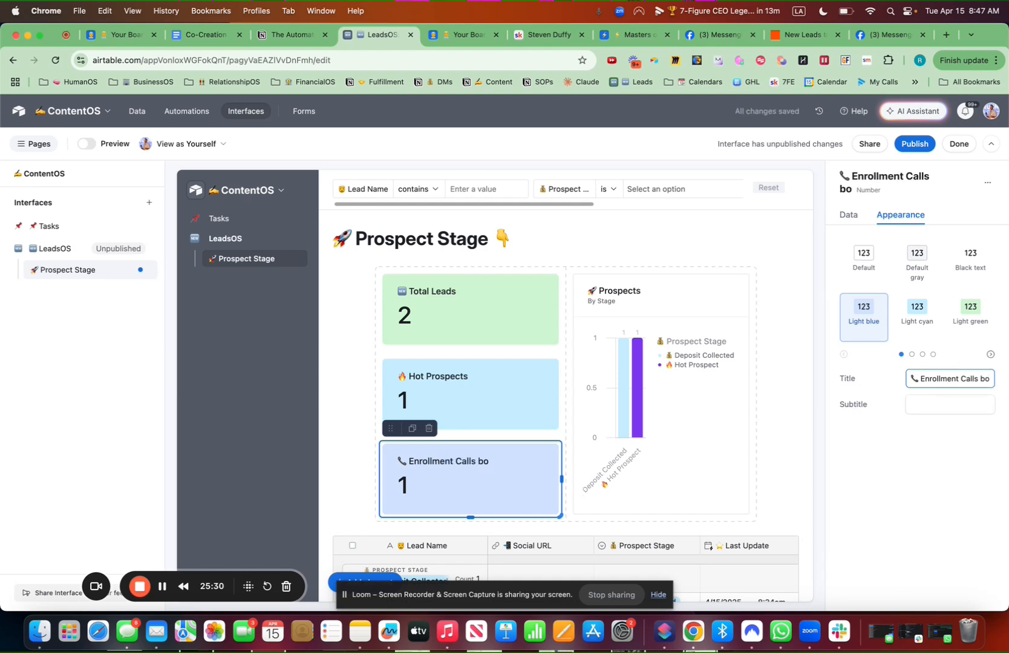
{"action": "type", "text": "Booked"}
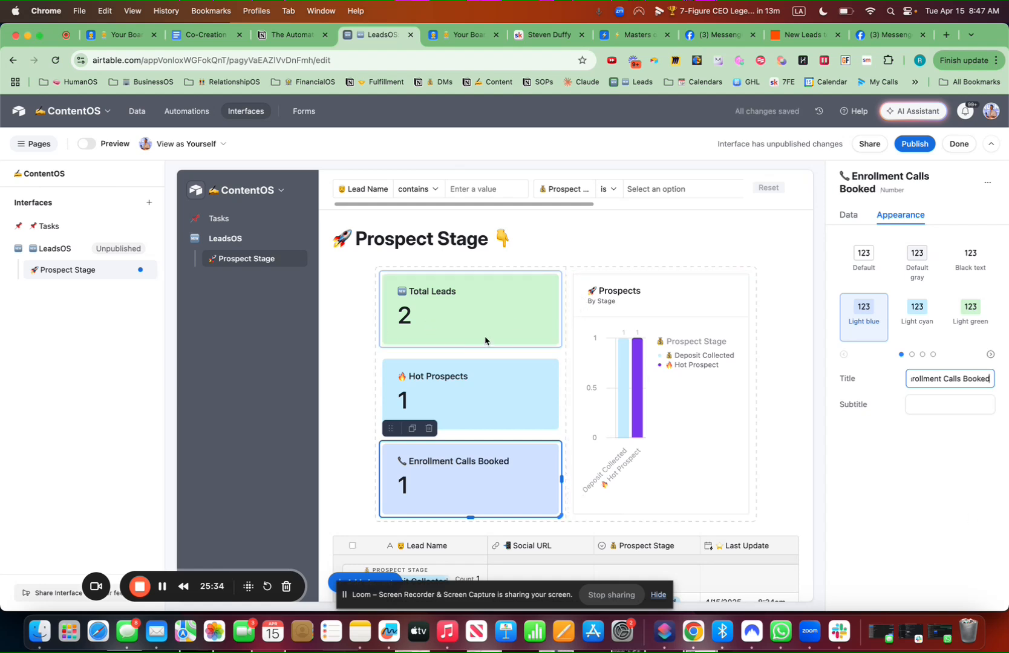
Filter the card to Prospect Stage Enrollment Call Booked, then widen the dashboard section
{"action": "left_click", "coordinate": [848, 216]}
{"action": "left_click", "coordinate": [877, 469]}
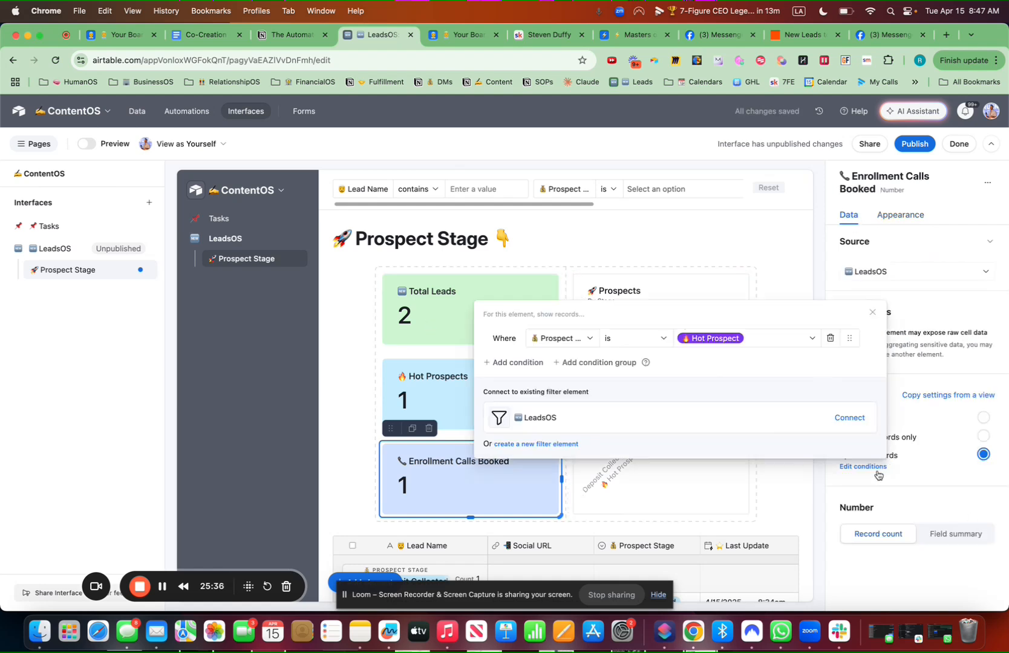
{"action": "left_click", "coordinate": [760, 349]}
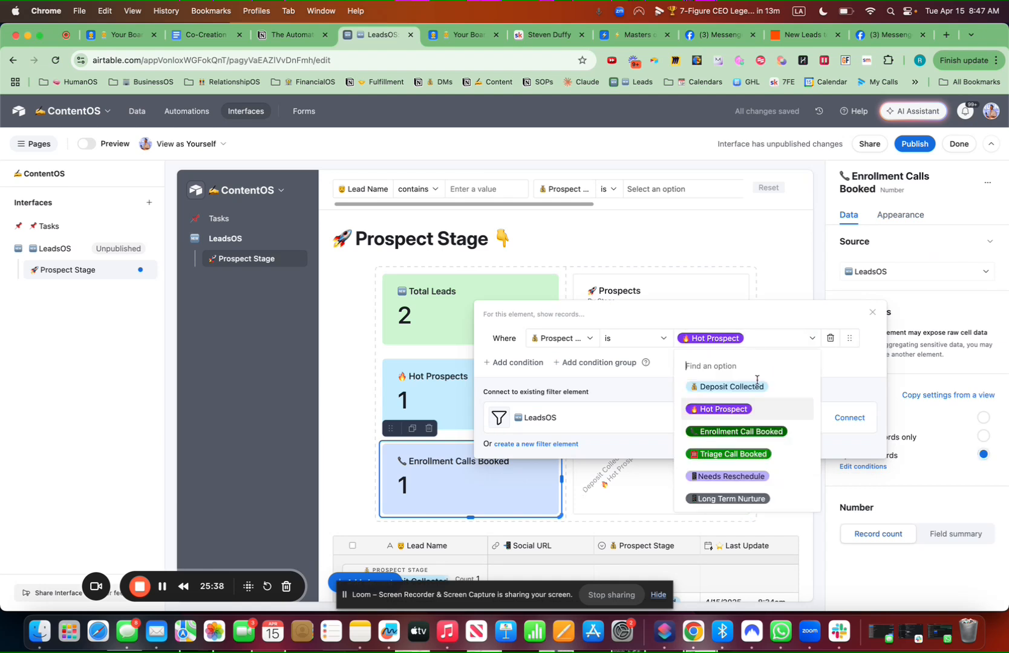
{"action": "left_click", "coordinate": [739, 429]}
{"action": "left_click", "coordinate": [462, 268]}
{"action": "left_click", "coordinate": [461, 267]}
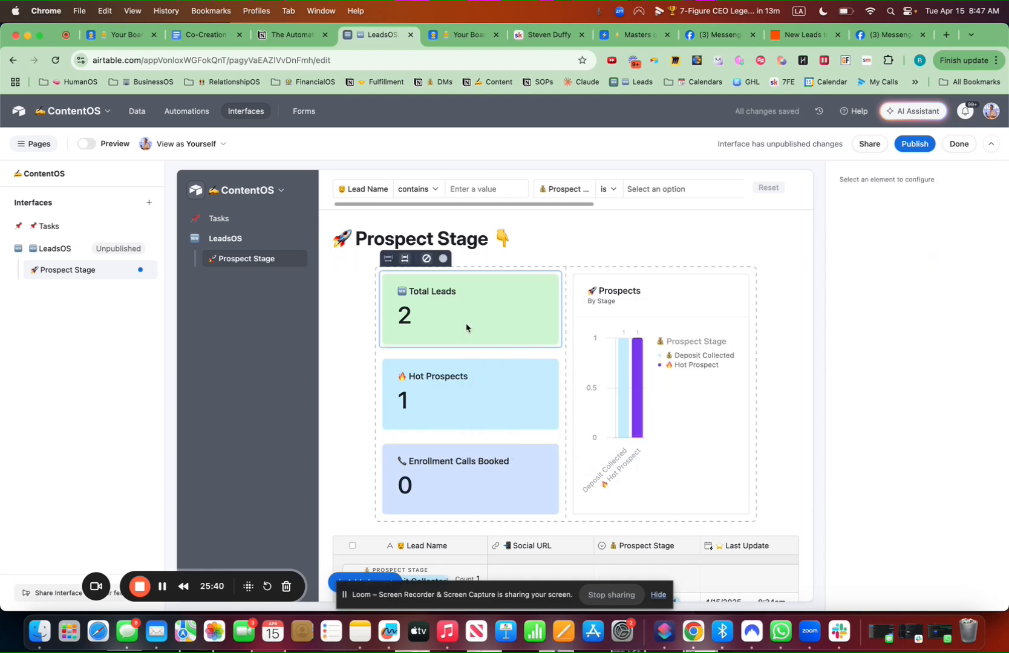
{"action": "left_click", "coordinate": [388, 260]}
Narrow the Total Leads, Hot Prospects and Enrollment Calls Booked cards
{"action": "left_click", "coordinate": [500, 332]}
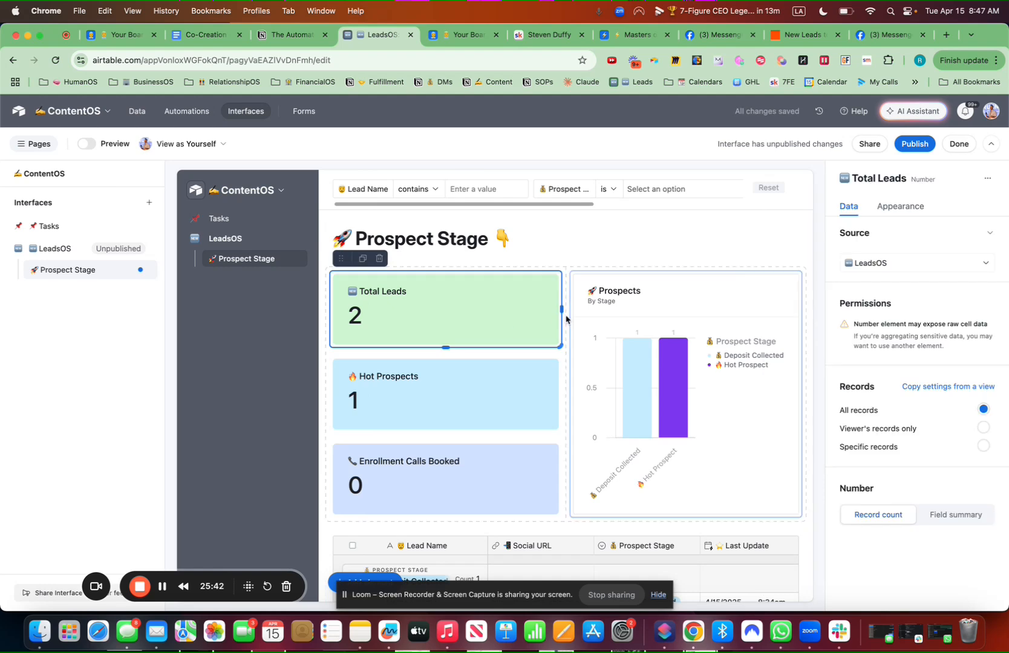
{"action": "left_click", "coordinate": [564, 312]}
{"action": "left_click", "coordinate": [558, 310]}
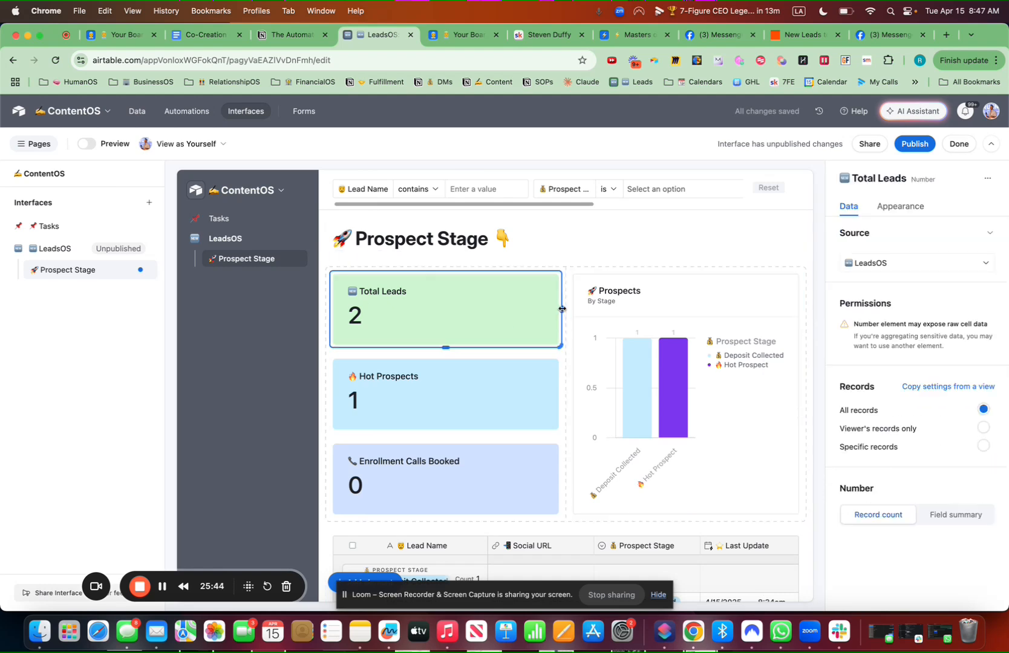
{"action": "left_click_drag", "start_coordinate": [558, 309], "coordinate": [462, 309]}
{"action": "left_click", "coordinate": [518, 387]}
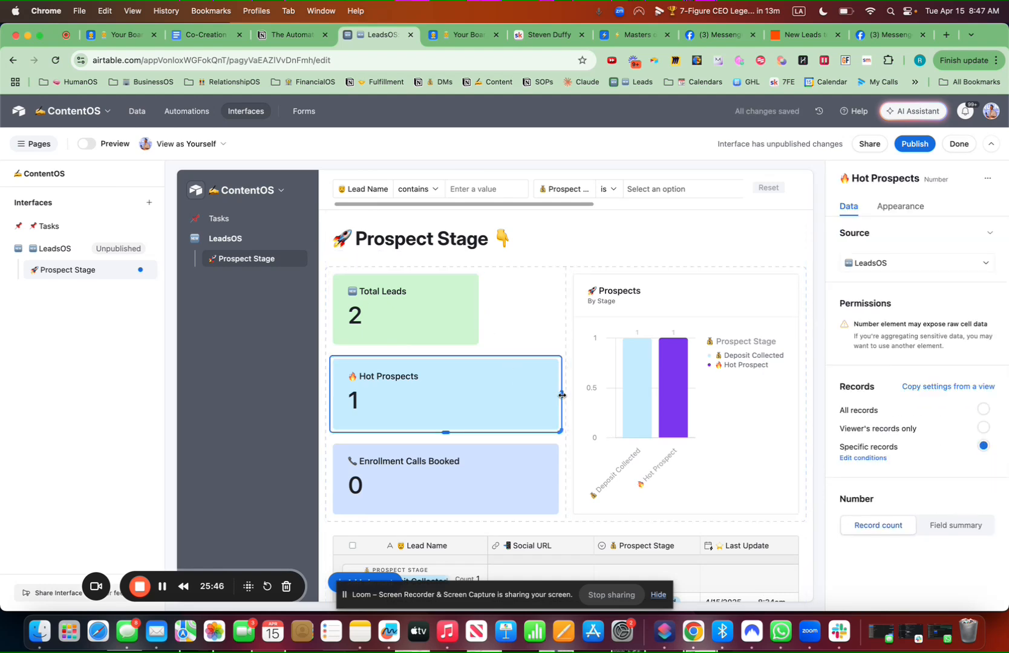
{"action": "left_click_drag", "start_coordinate": [558, 395], "coordinate": [479, 394]}
{"action": "left_click", "coordinate": [527, 478]}
{"action": "left_click_drag", "start_coordinate": [558, 479], "coordinate": [480, 479]}
Widen the Prospects chart to the section's right edge
{"action": "left_click", "coordinate": [695, 404]}
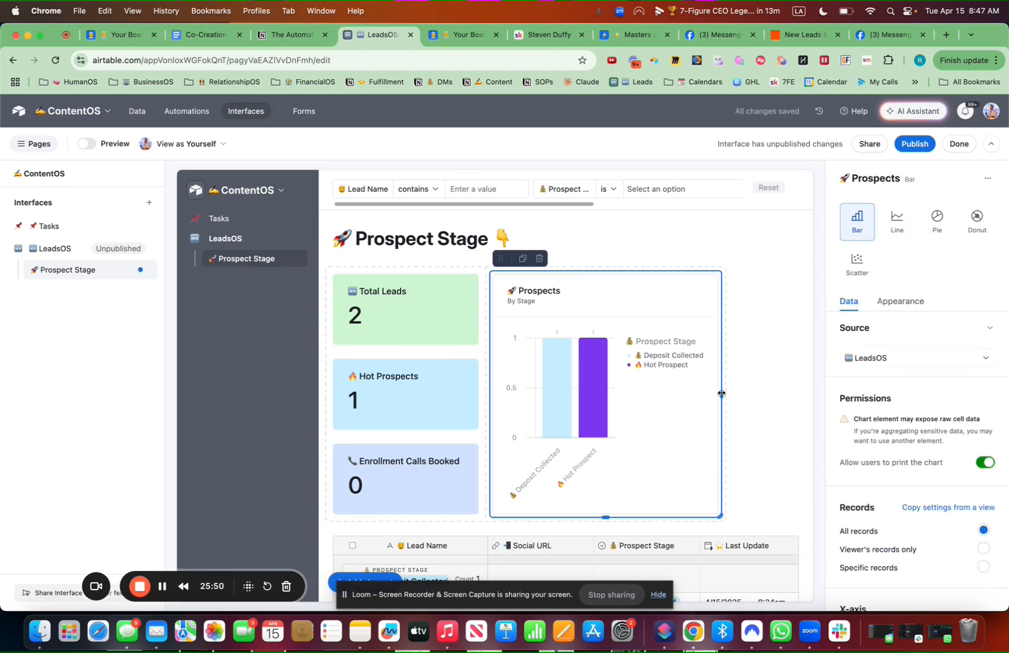
{"action": "left_click_drag", "start_coordinate": [721, 394], "coordinate": [800, 394]}
{"action": "left_click", "coordinate": [430, 254]}
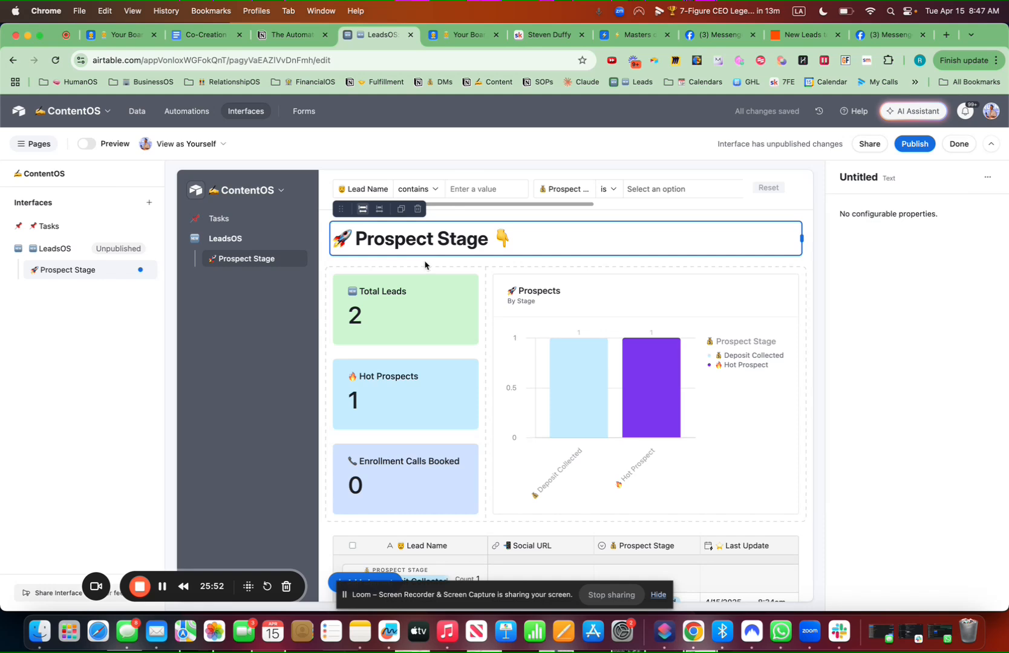
{"action": "left_click", "coordinate": [426, 264]}
Allow users to open record details from the leads grid
{"action": "scroll", "coordinate": [449, 305], "scroll_direction": "down", "scroll_amount": 4}
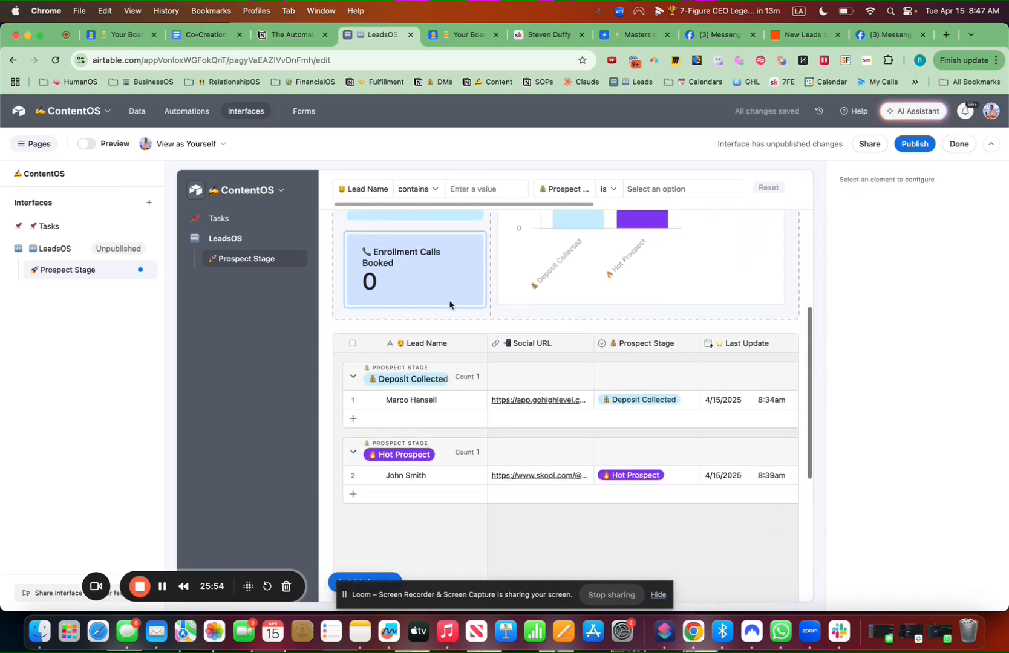
{"action": "left_click", "coordinate": [365, 402]}
{"action": "left_click", "coordinate": [371, 401]}
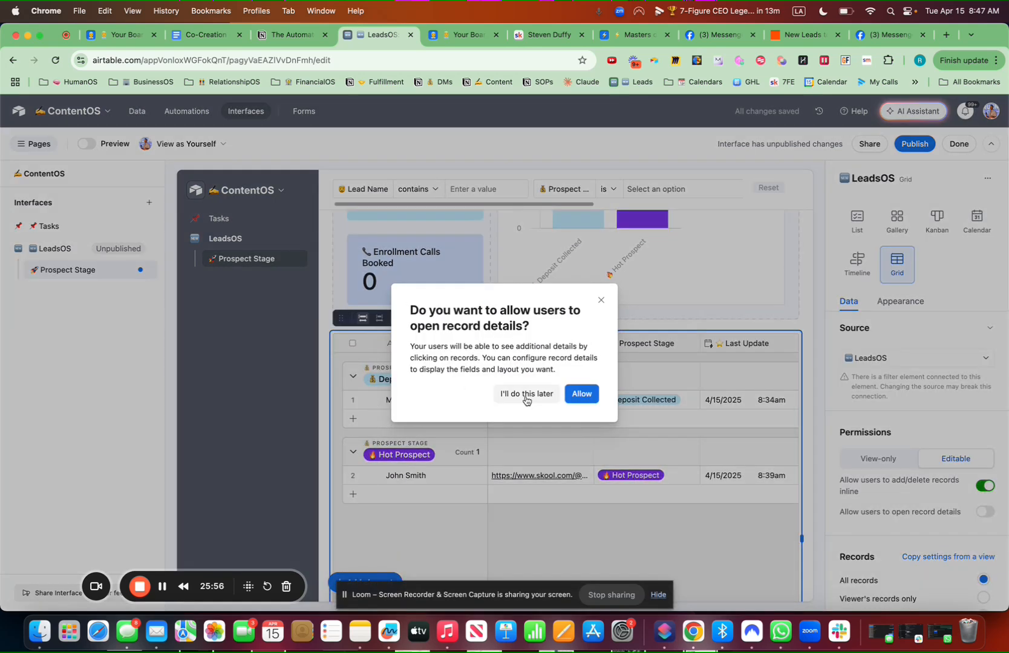
{"action": "left_click", "coordinate": [589, 395]}
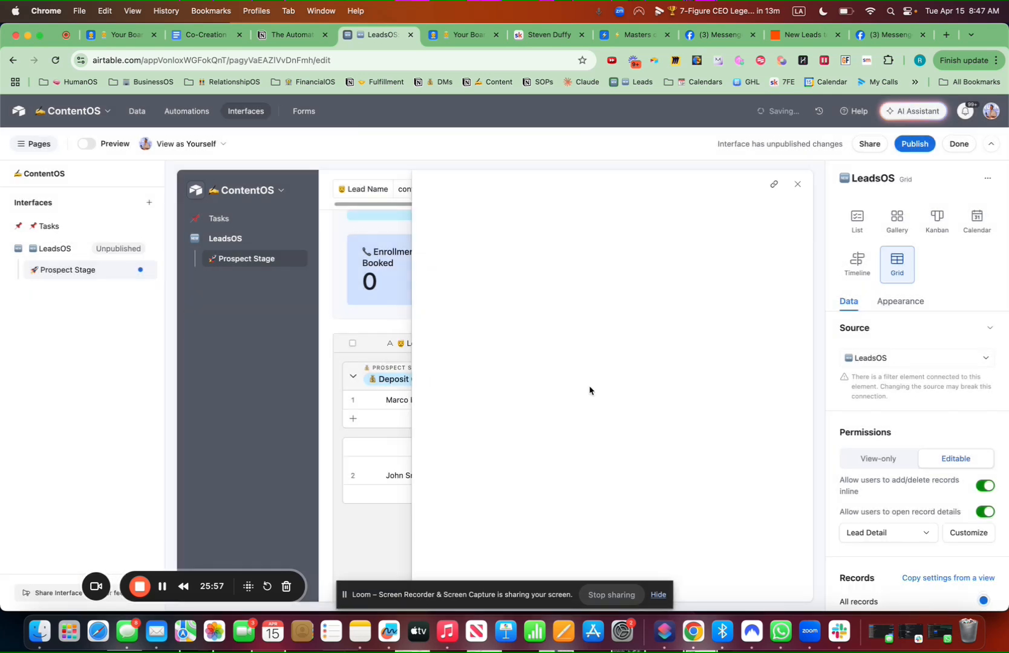
Make Social URL, Prospect Stage and Notes editable, and move Last Update below Notes
{"action": "left_click", "coordinate": [591, 275]}
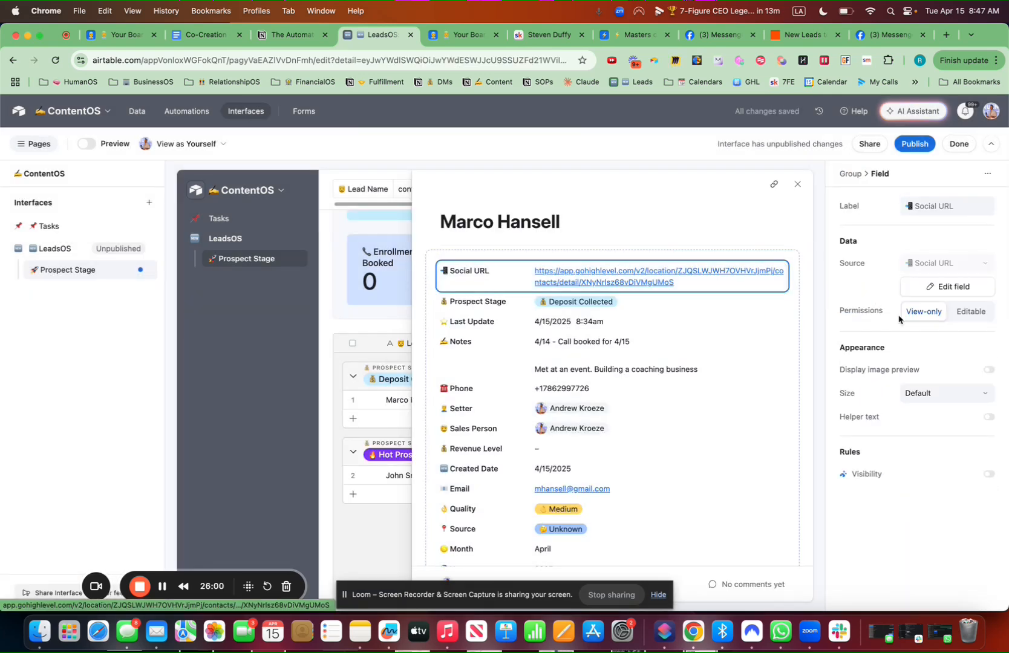
{"action": "left_click", "coordinate": [971, 311]}
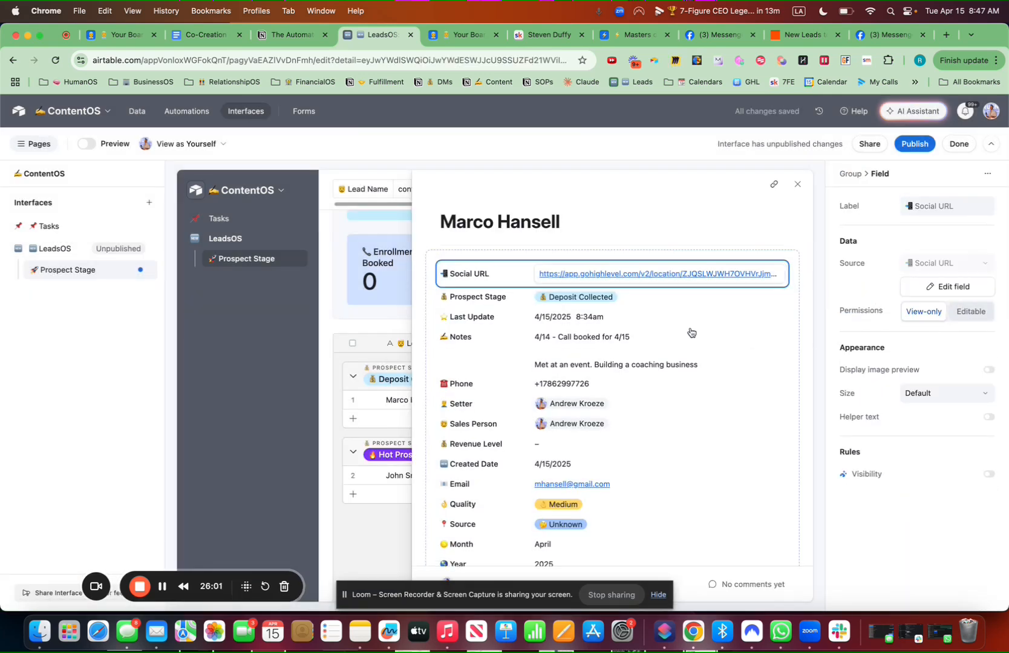
{"action": "left_click", "coordinate": [639, 301]}
{"action": "left_click", "coordinate": [971, 311]}
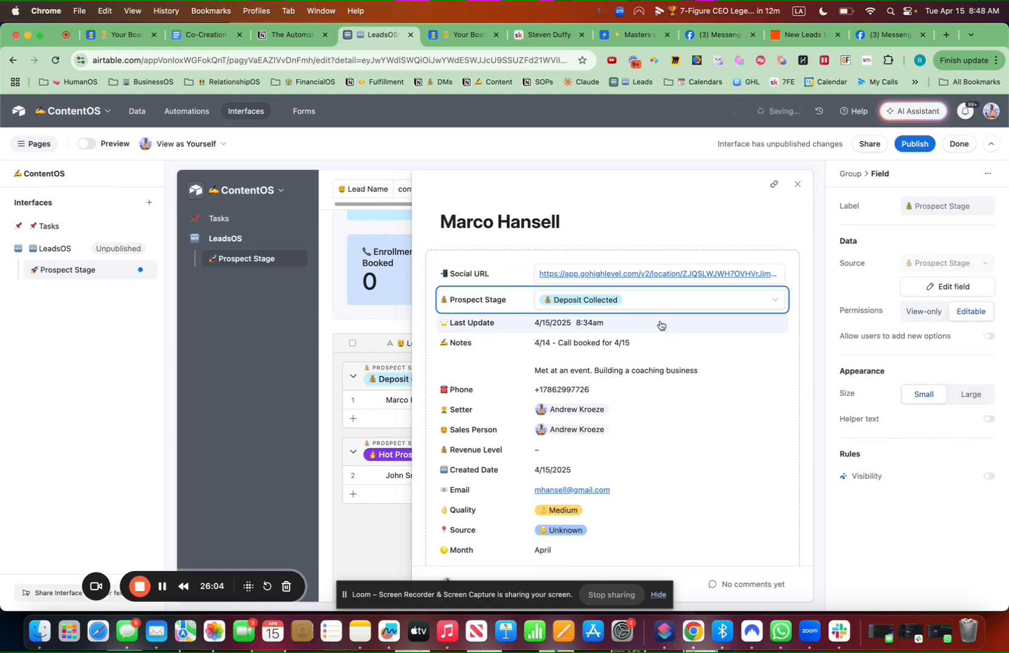
{"action": "left_click", "coordinate": [666, 323]}
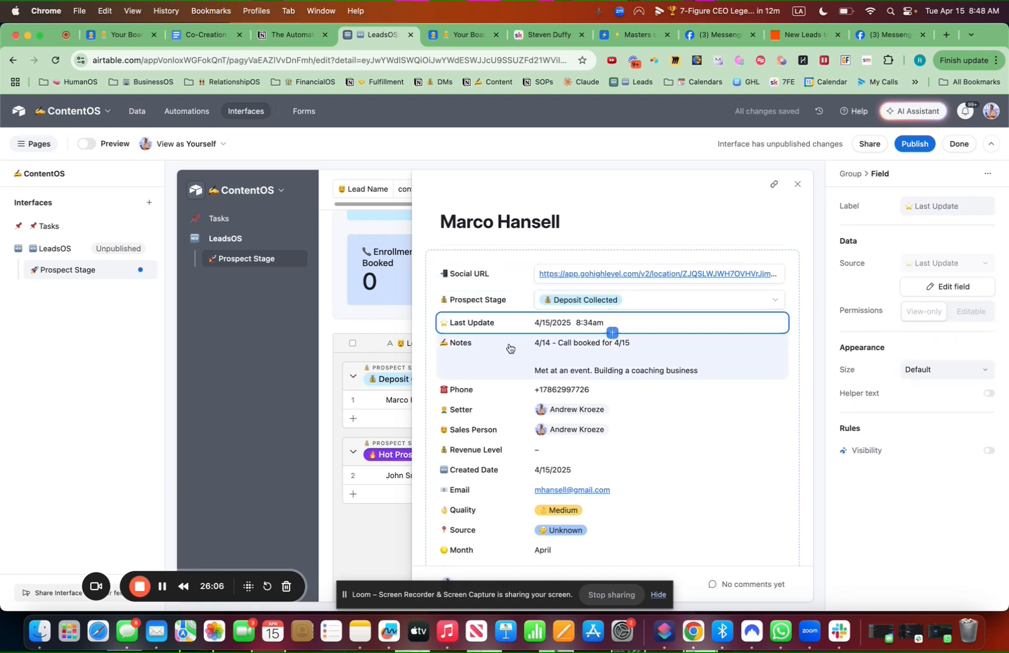
{"action": "left_click", "coordinate": [559, 353]}
{"action": "left_click", "coordinate": [967, 313]}
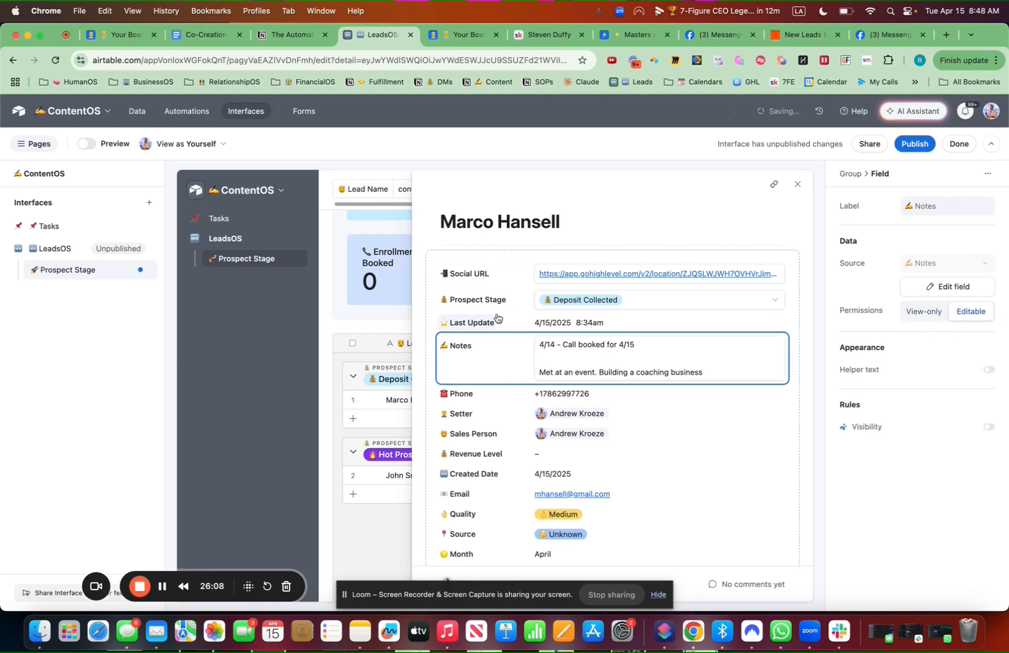
{"action": "left_click_drag", "start_coordinate": [513, 327], "coordinate": [532, 366]}
Make Setter, Sales Person, Revenue Level, Quality and Source editable; move Quality below Notes
{"action": "left_click", "coordinate": [765, 407]}
{"action": "left_click", "coordinate": [971, 312]}
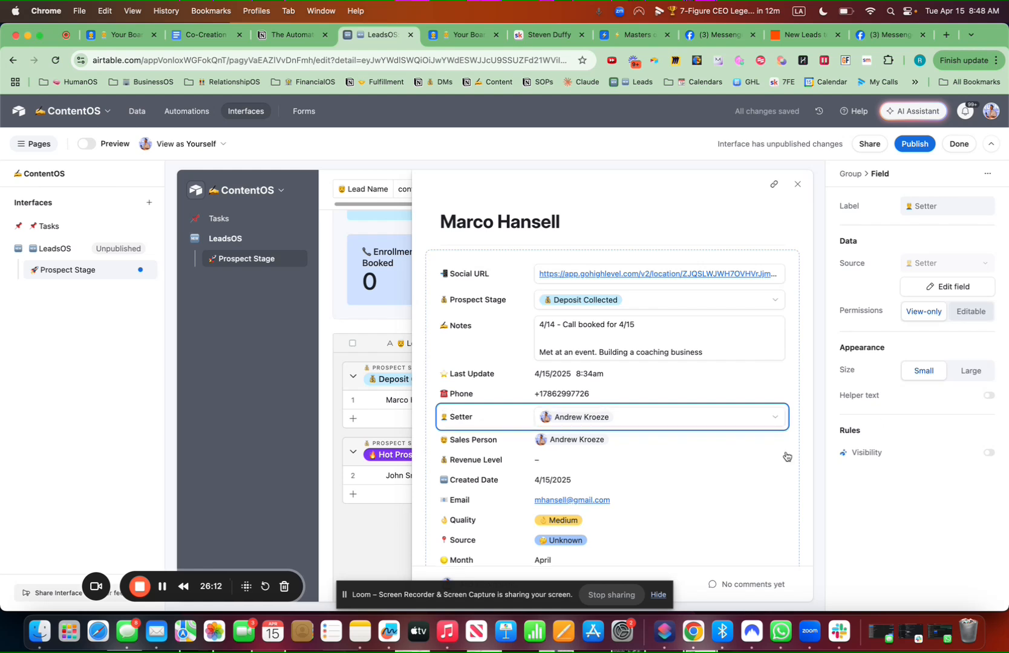
{"action": "left_click", "coordinate": [738, 441]}
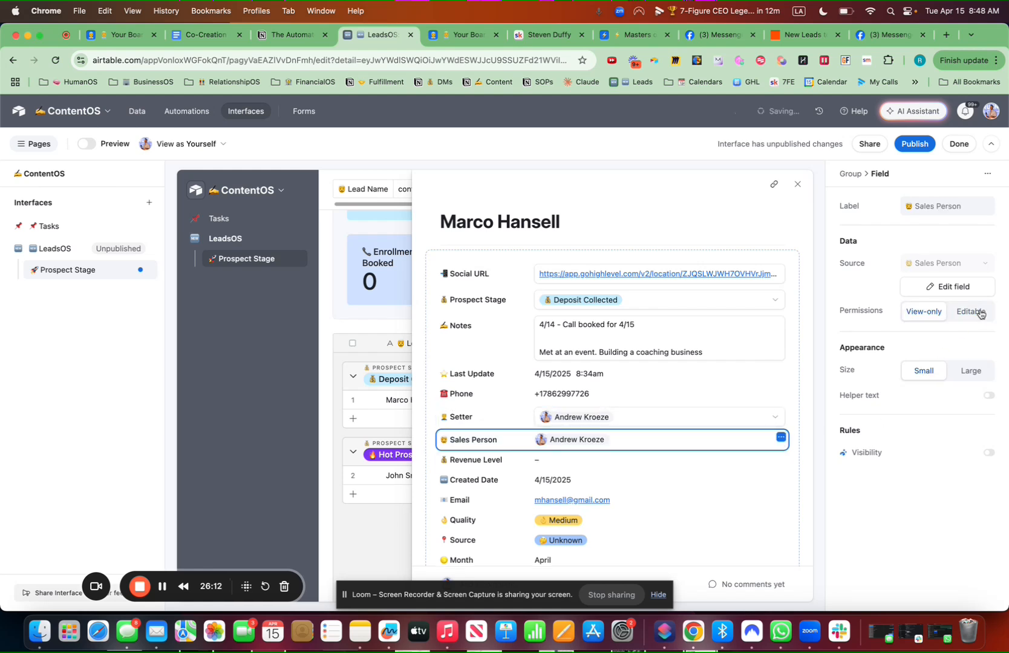
{"action": "left_click", "coordinate": [981, 314]}
{"action": "left_click", "coordinate": [586, 468]}
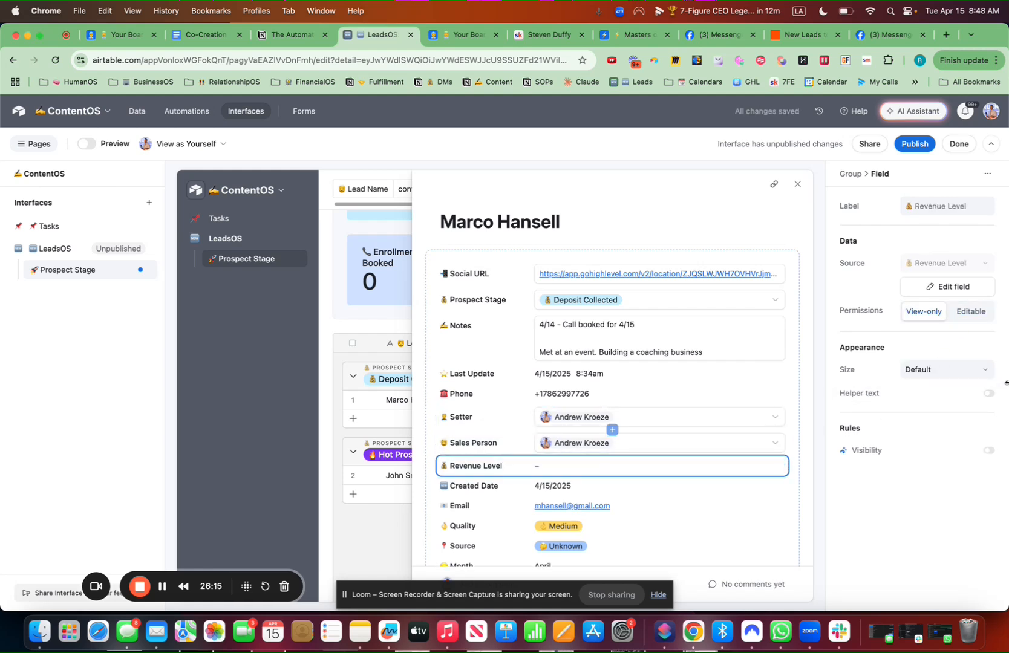
{"action": "left_click", "coordinate": [974, 312]}
{"action": "scroll", "coordinate": [680, 405], "scroll_direction": "down", "scroll_amount": 3}
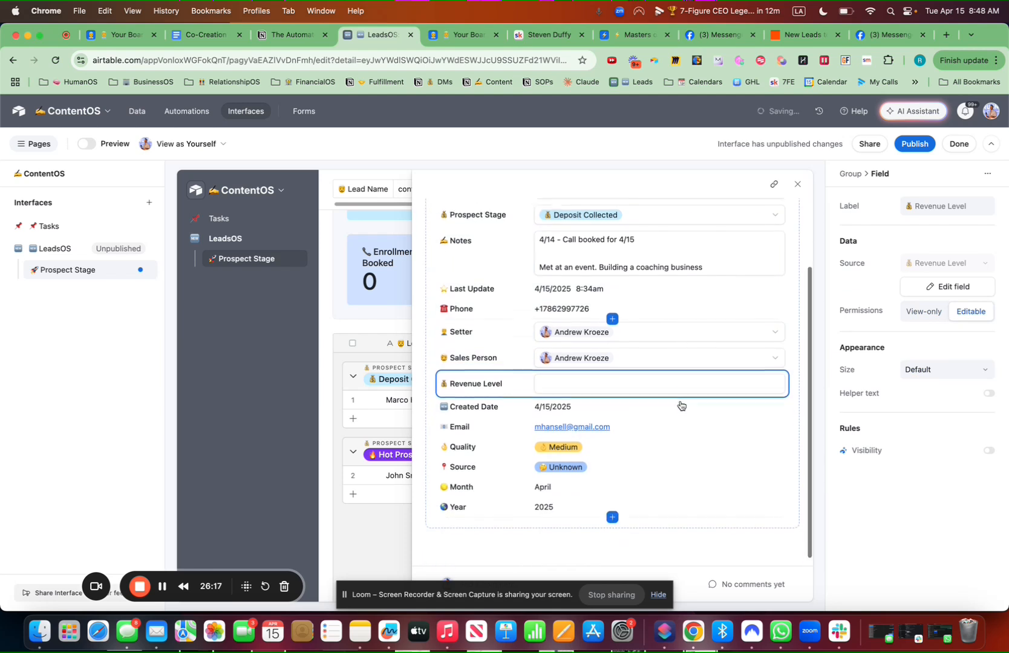
{"action": "left_click", "coordinate": [602, 445]}
{"action": "left_click", "coordinate": [970, 309]}
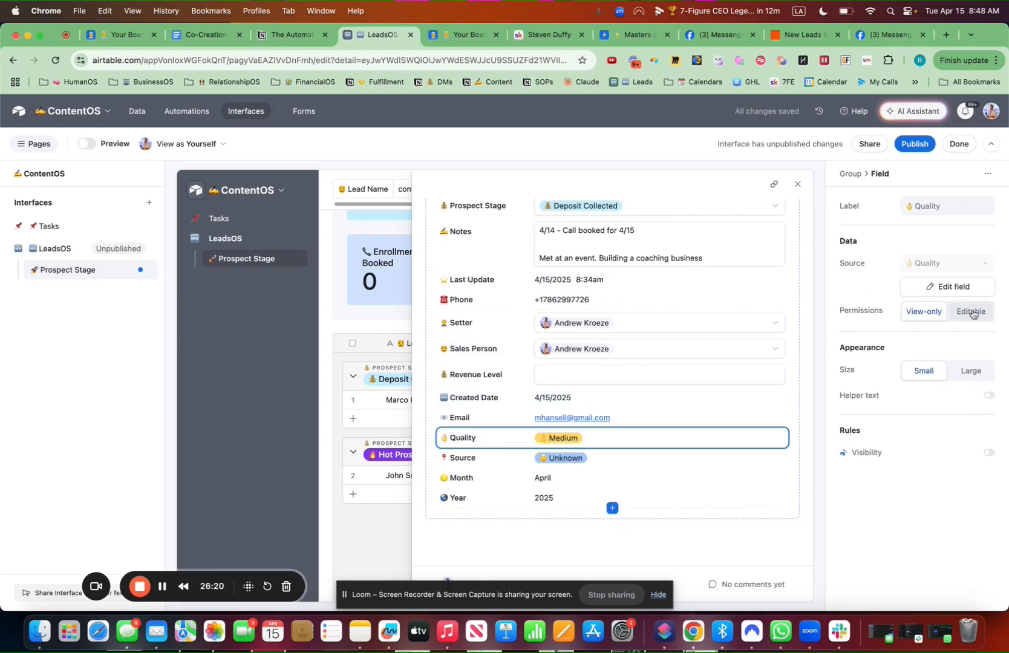
{"action": "left_click", "coordinate": [635, 468]}
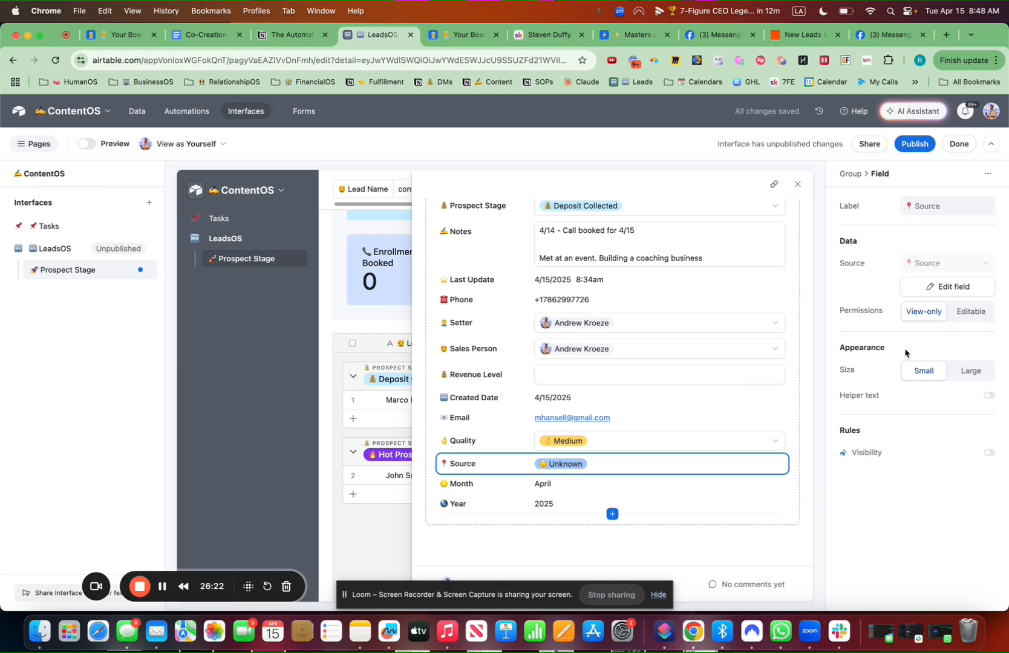
{"action": "left_click", "coordinate": [976, 313]}
{"action": "left_click_drag", "start_coordinate": [497, 448], "coordinate": [502, 274]}
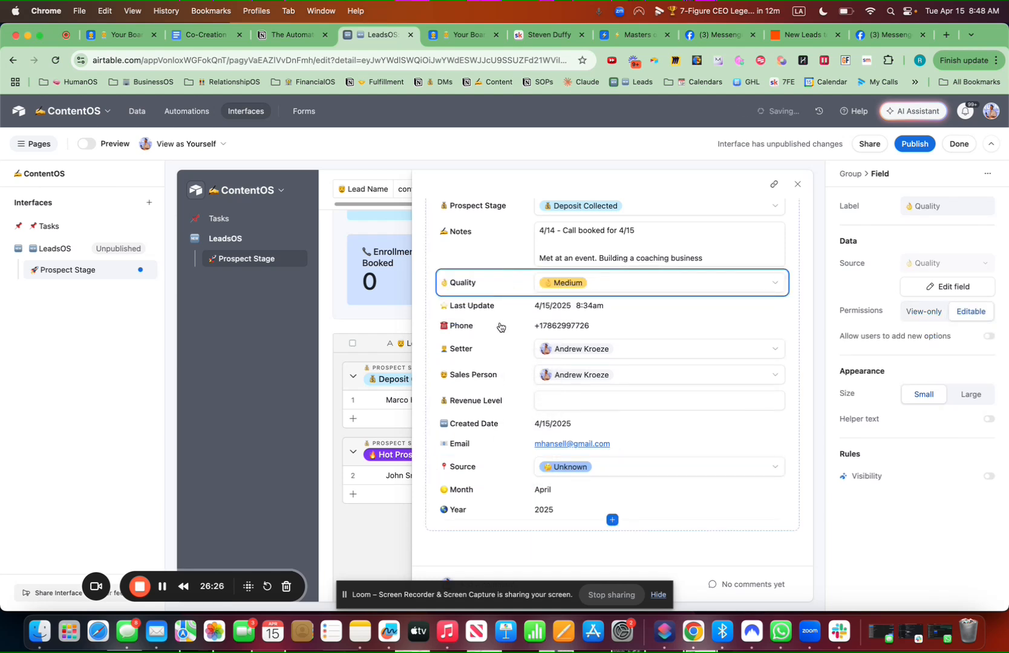
Move Phone between Created Date and Email, Revenue Level below Social URL, then close the detail
{"action": "left_click_drag", "start_coordinate": [501, 329], "coordinate": [501, 394]}
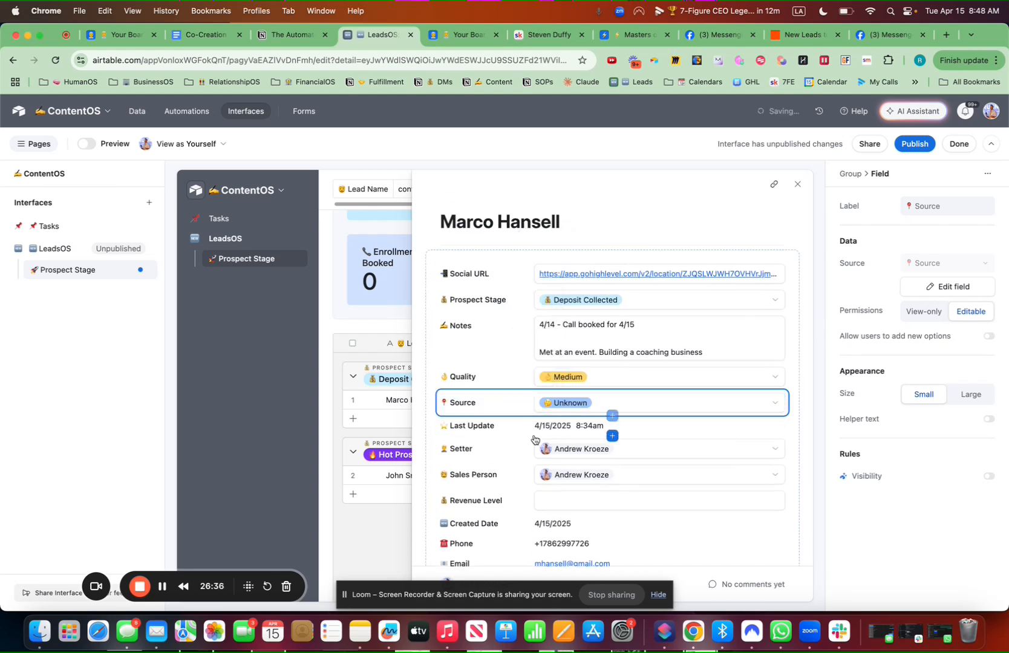
{"action": "left_click_drag", "start_coordinate": [478, 500], "coordinate": [533, 287]}
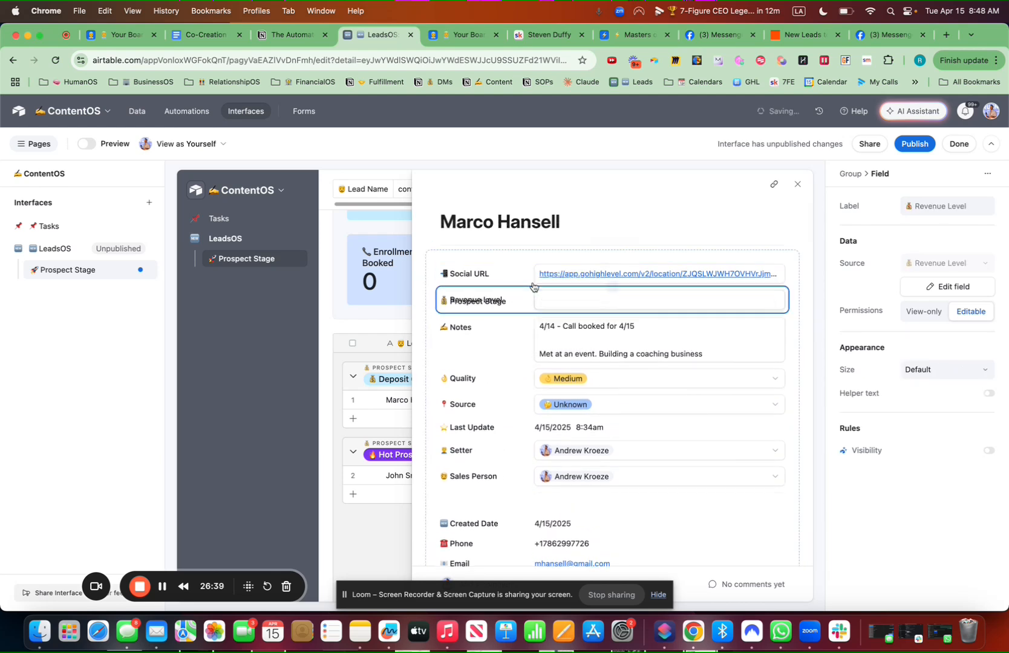
{"action": "left_click", "coordinate": [571, 223]}
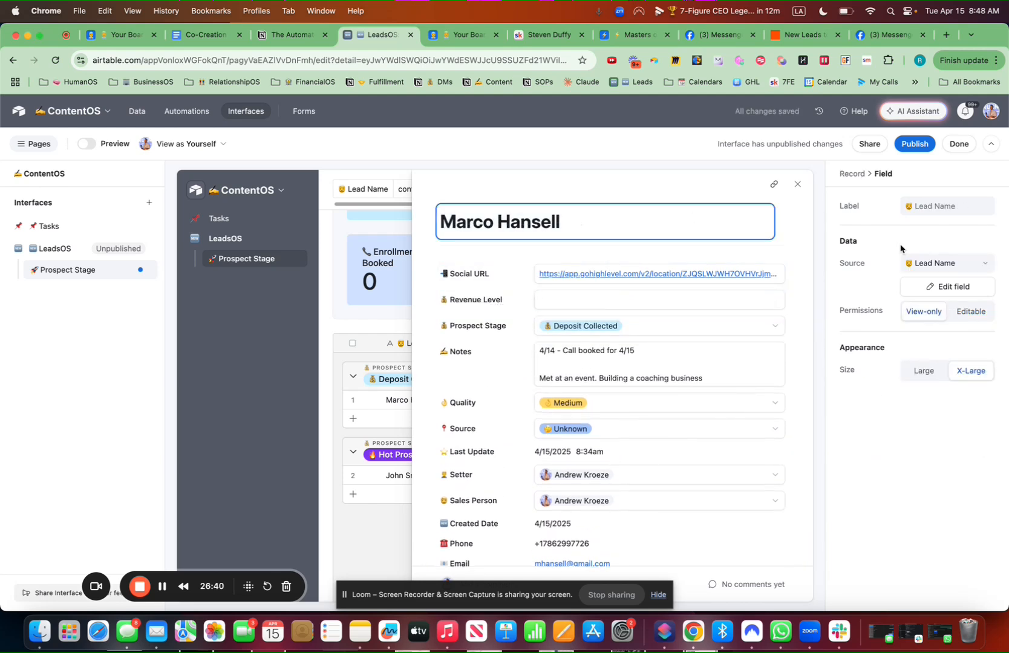
{"action": "left_click", "coordinate": [798, 184]}
{"action": "scroll", "coordinate": [566, 454], "scroll_direction": "down", "scroll_amount": 3}
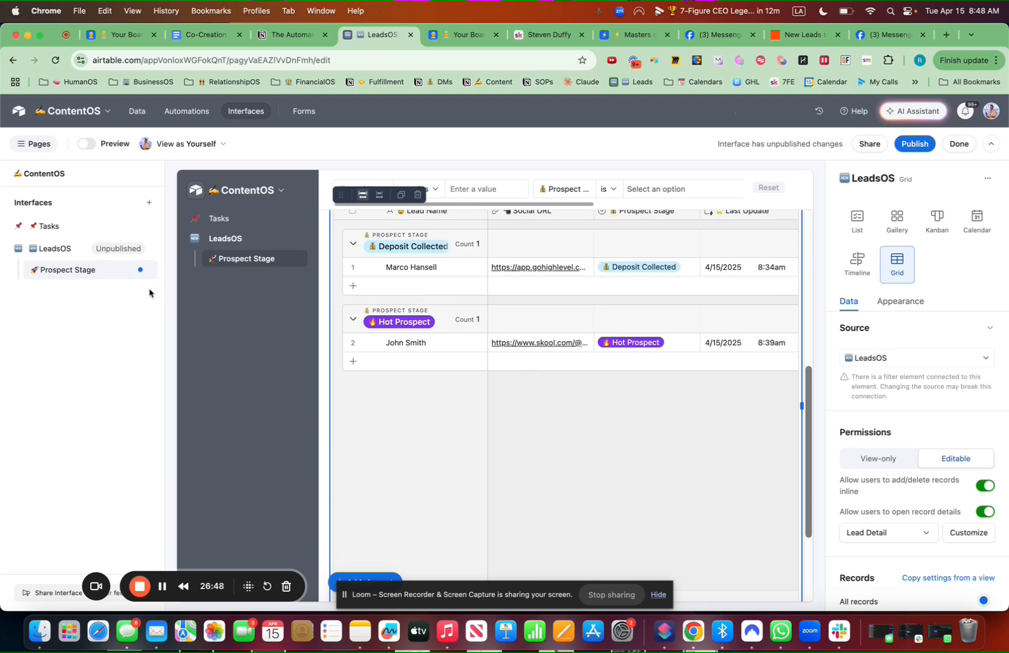
Duplicate the Prospect Stage page and rename the copy's heading to '🆕 New Leads'
{"action": "left_click", "coordinate": [144, 270]}
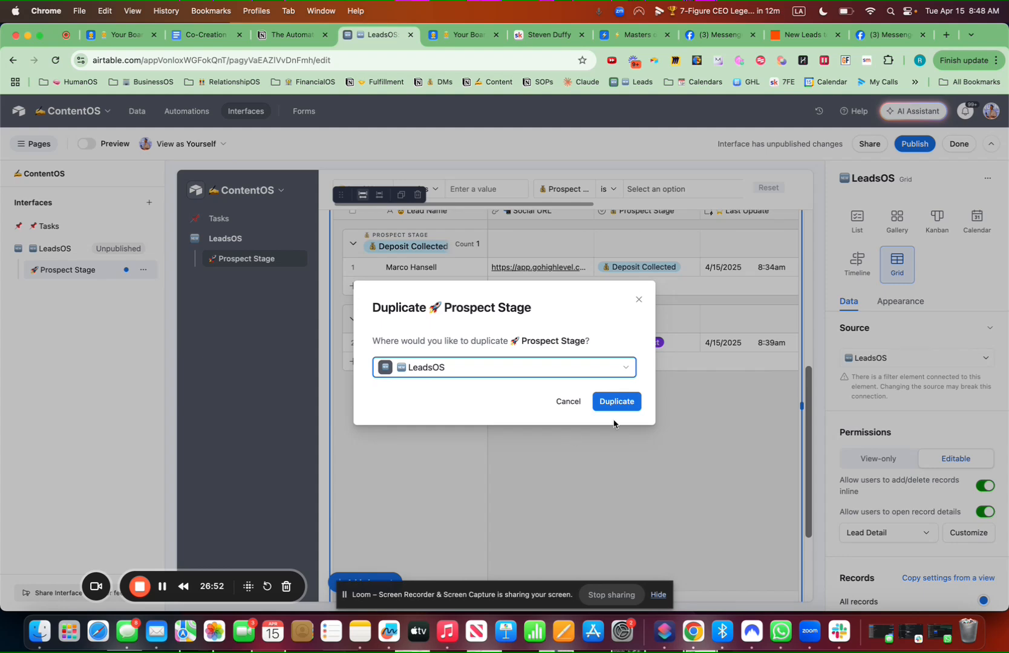
{"action": "left_click", "coordinate": [616, 401]}
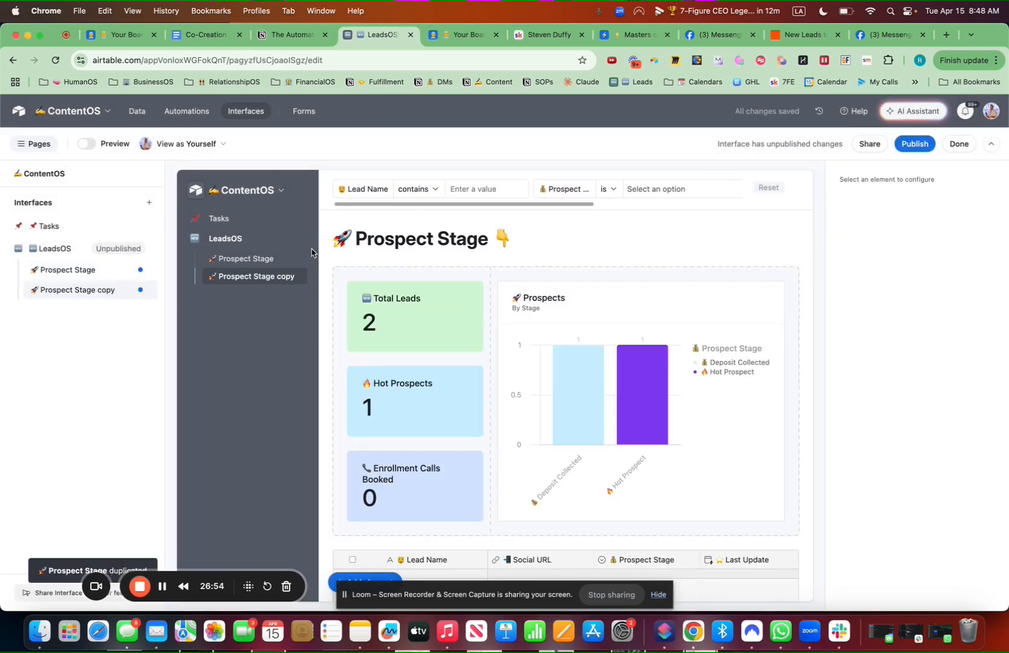
{"action": "left_click", "coordinate": [489, 241]}
{"action": "left_click", "coordinate": [486, 236]}
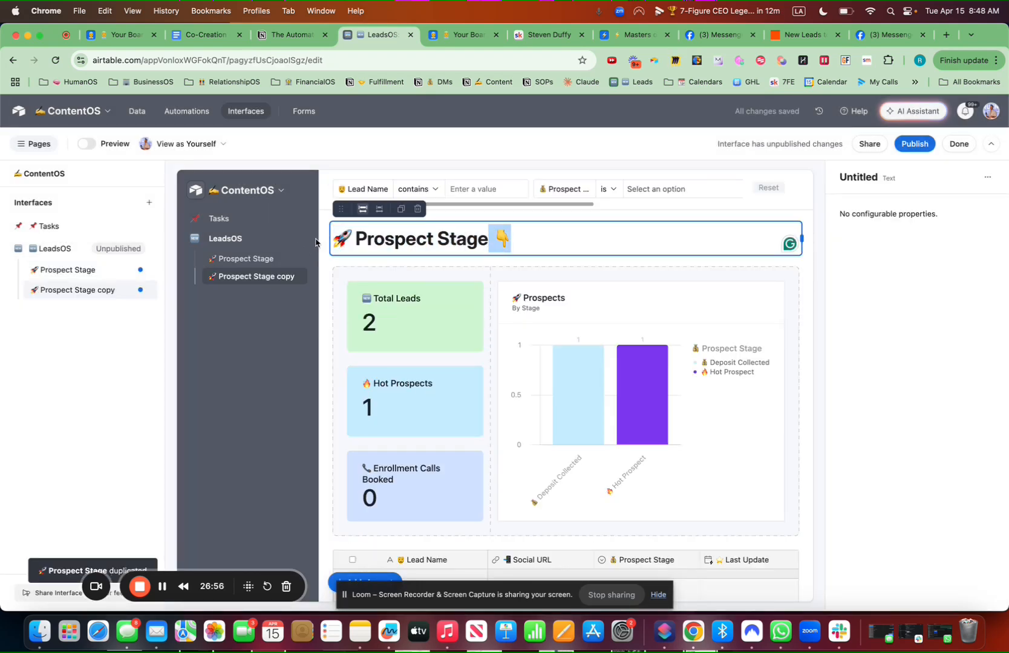
{"action": "left_click", "coordinate": [465, 240]}
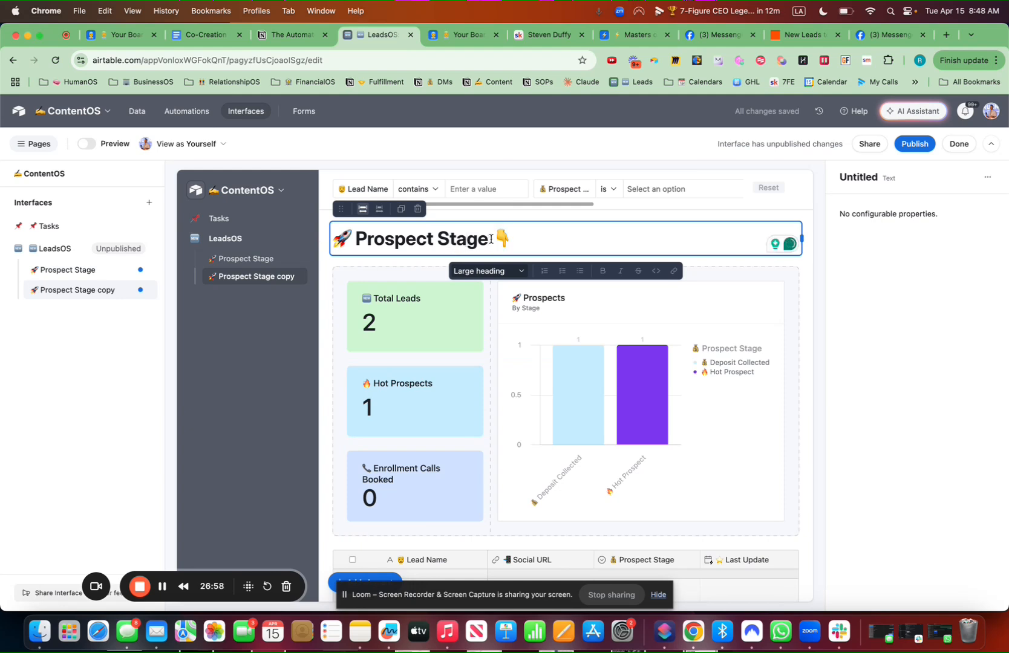
{"action": "left_click_drag", "start_coordinate": [491, 240], "coordinate": [319, 241]}
{"action": "left_click_drag", "start_coordinate": [488, 239], "coordinate": [337, 238]}
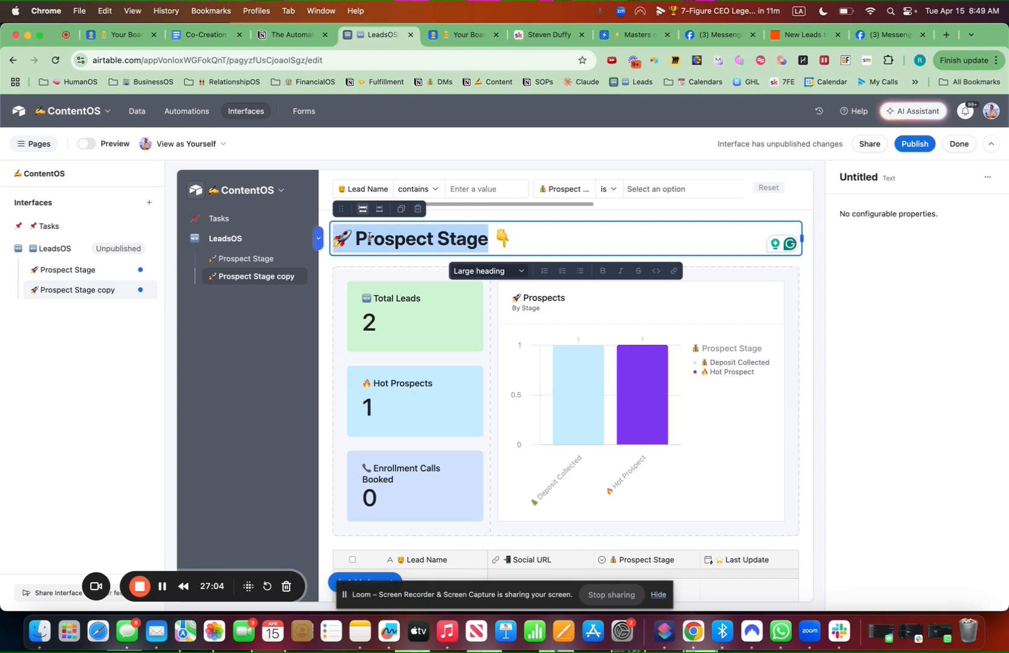
{"action": "key", "text": "ctrl+super+space"}
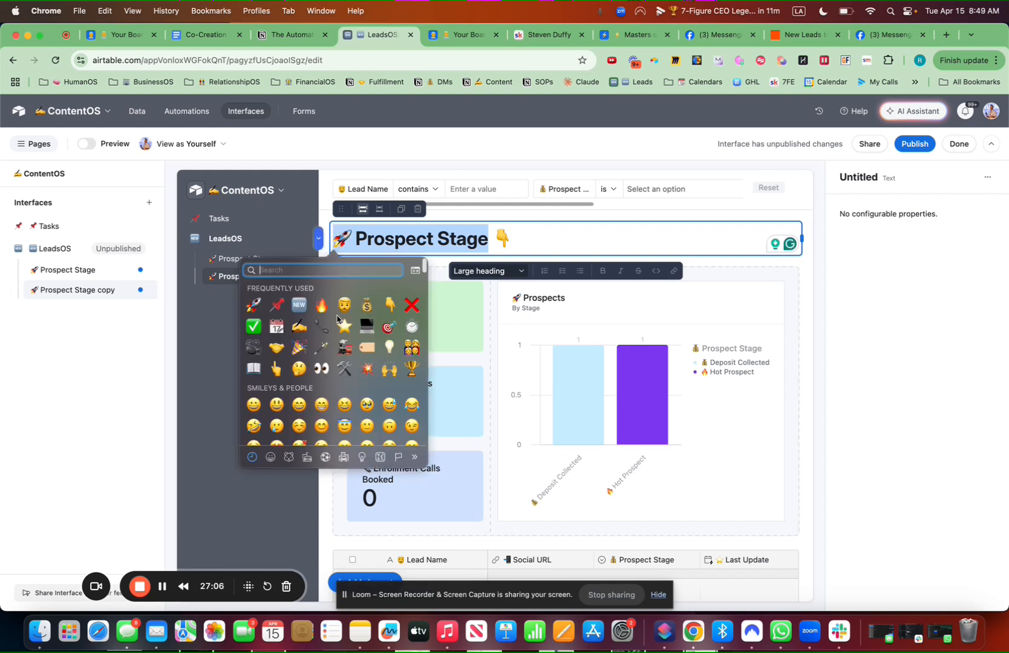
{"action": "left_click", "coordinate": [298, 304]}
{"action": "type", "text": "New Leads"}
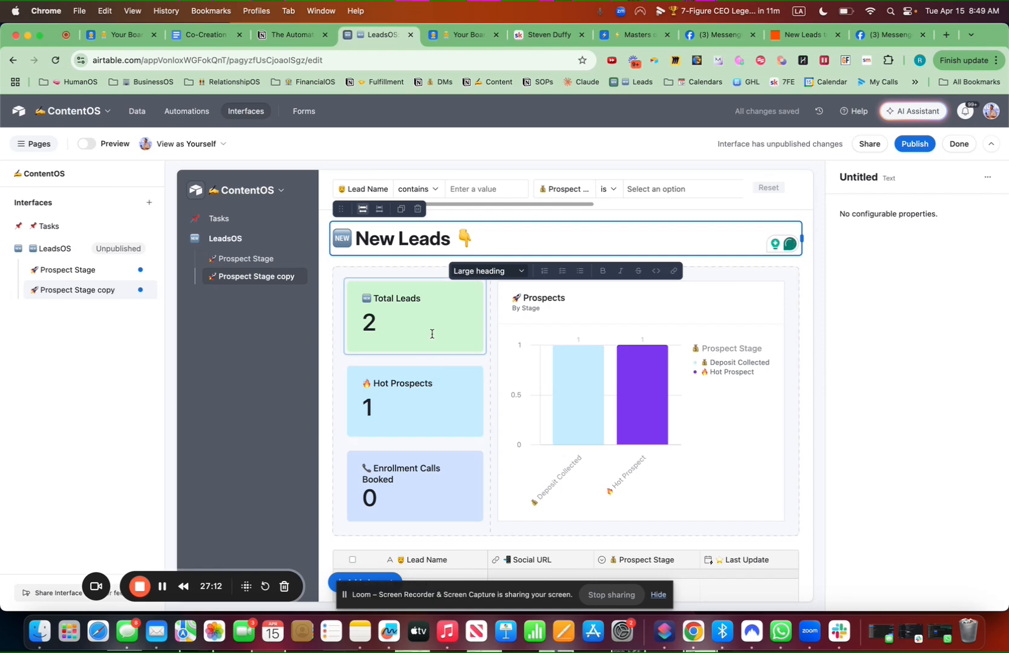
Delete the Hot Prospects and Enrollment Calls Booked cards and duplicate Total Leads
{"action": "left_click", "coordinate": [408, 364]}
{"action": "left_click", "coordinate": [393, 350]}
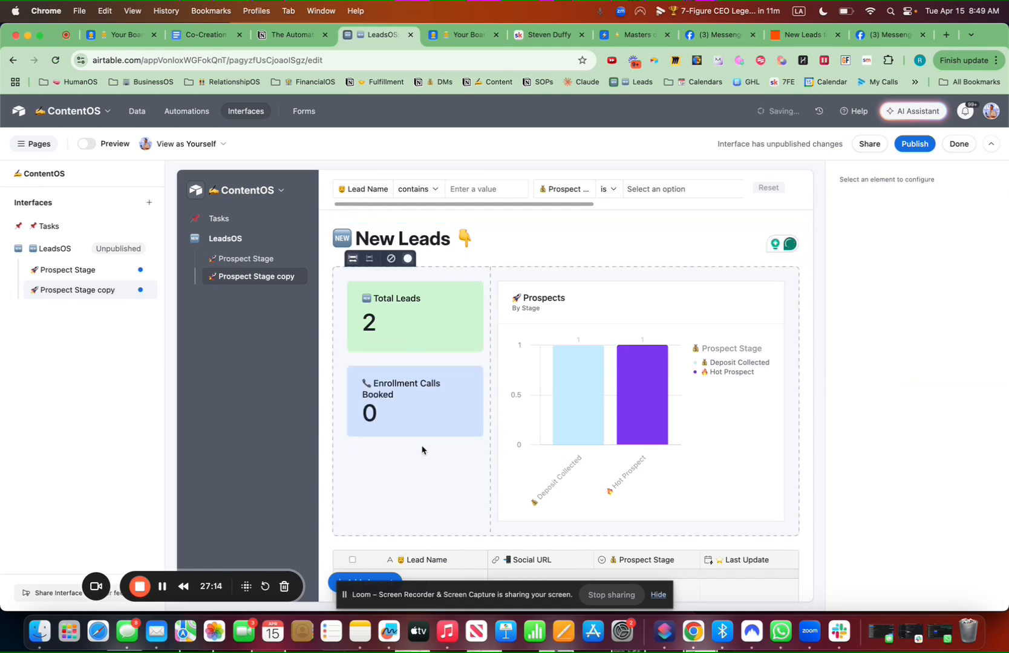
{"action": "left_click", "coordinate": [396, 351]}
{"action": "left_click", "coordinate": [417, 333]}
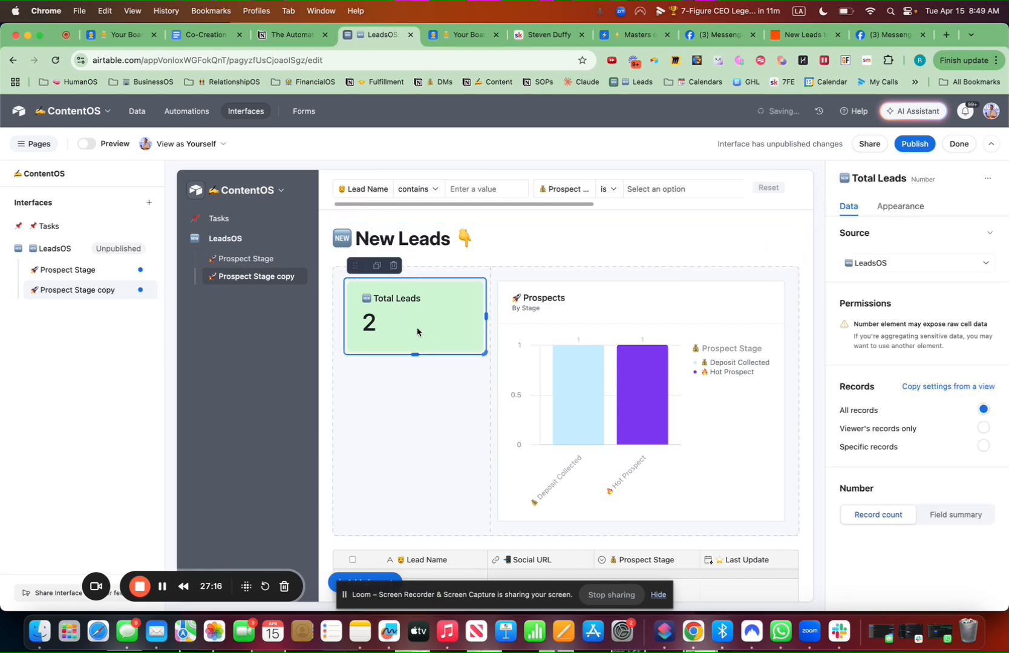
{"action": "left_click", "coordinate": [377, 268]}
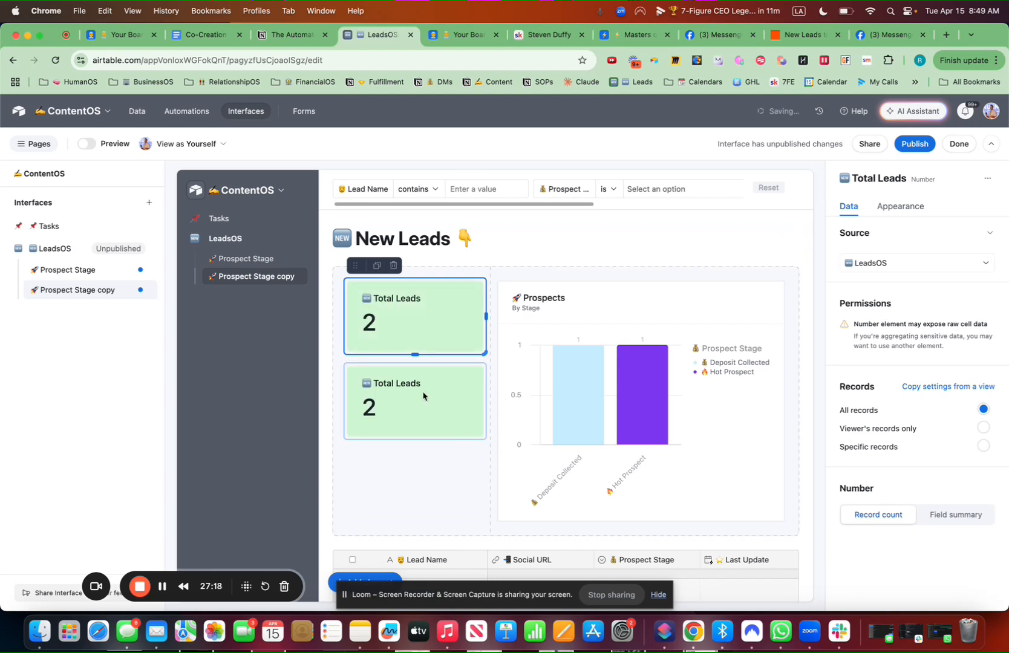
{"action": "left_click", "coordinate": [424, 395]}
Retitle the copy '🌕 This Month' and colour it light cyan
{"action": "left_click", "coordinate": [916, 207]}
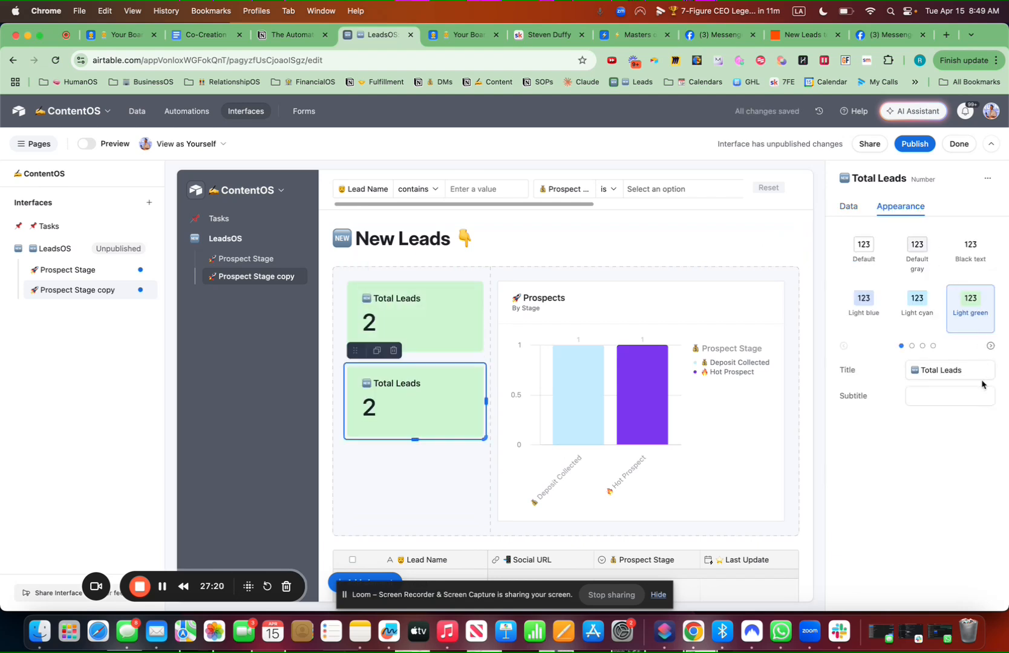
{"action": "left_click_drag", "start_coordinate": [974, 371], "coordinate": [889, 367]}
{"action": "key", "text": "ctrl+super+space"}
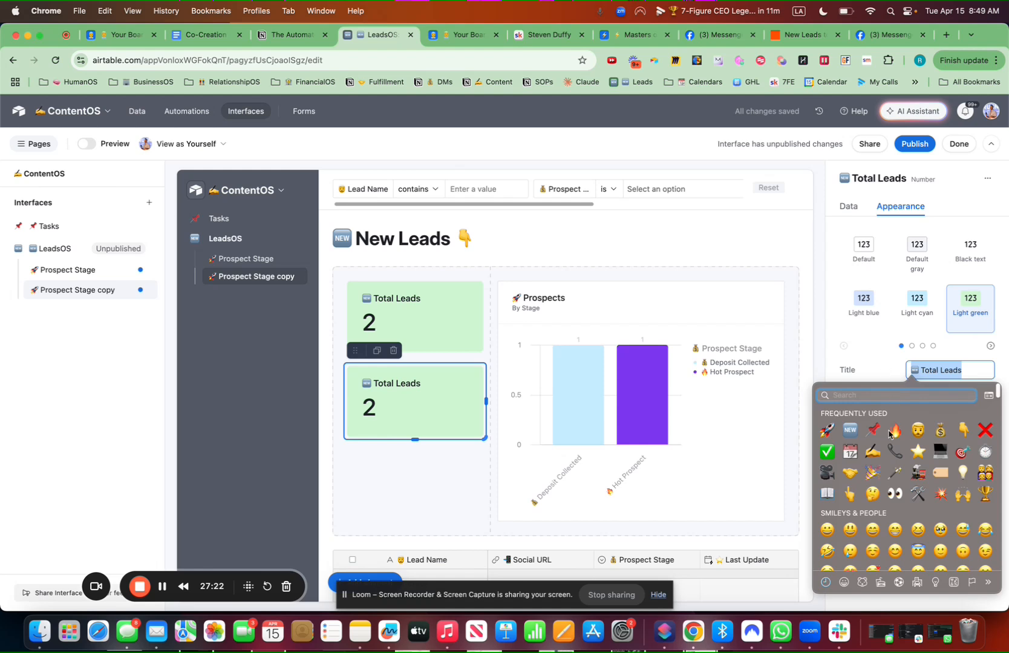
{"action": "type", "text": "moon"}
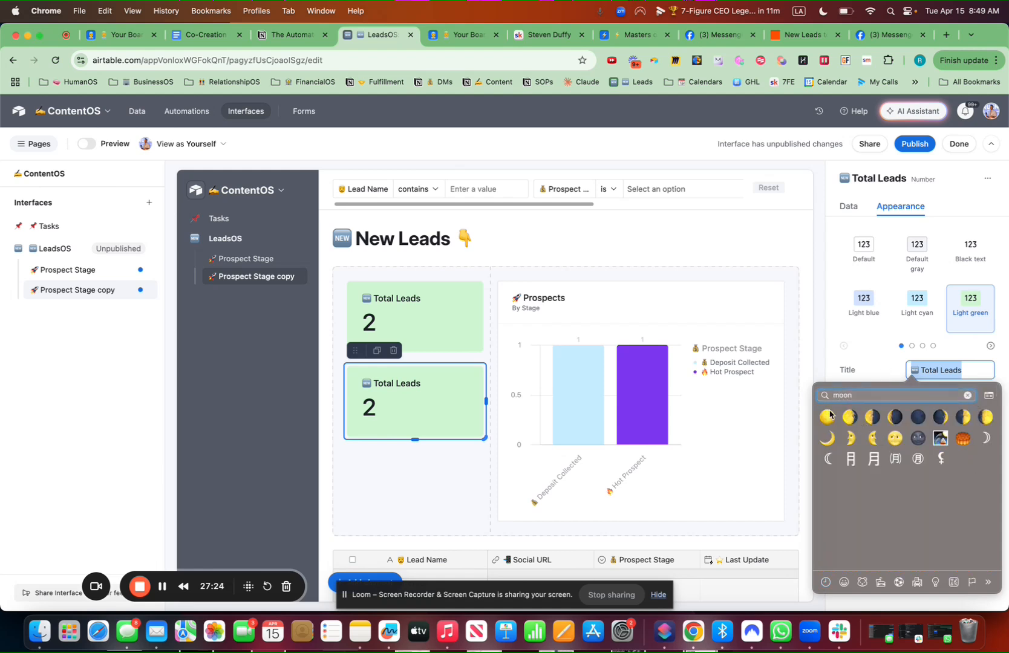
{"action": "left_click", "coordinate": [830, 415]}
{"action": "type", "text": "Th"}
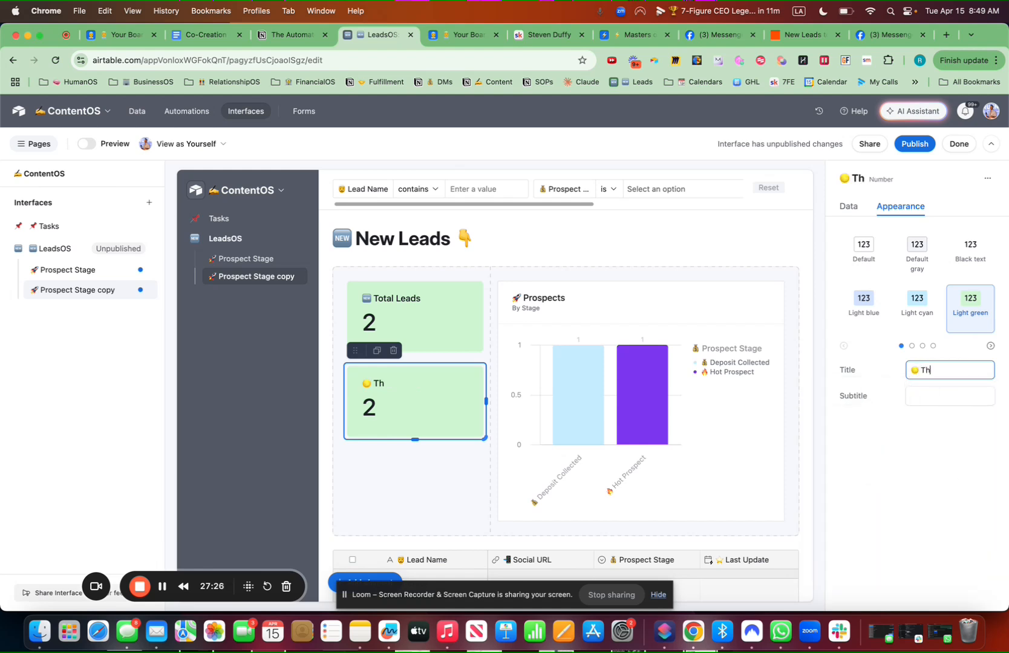
{"action": "type", "text": "is Month"}
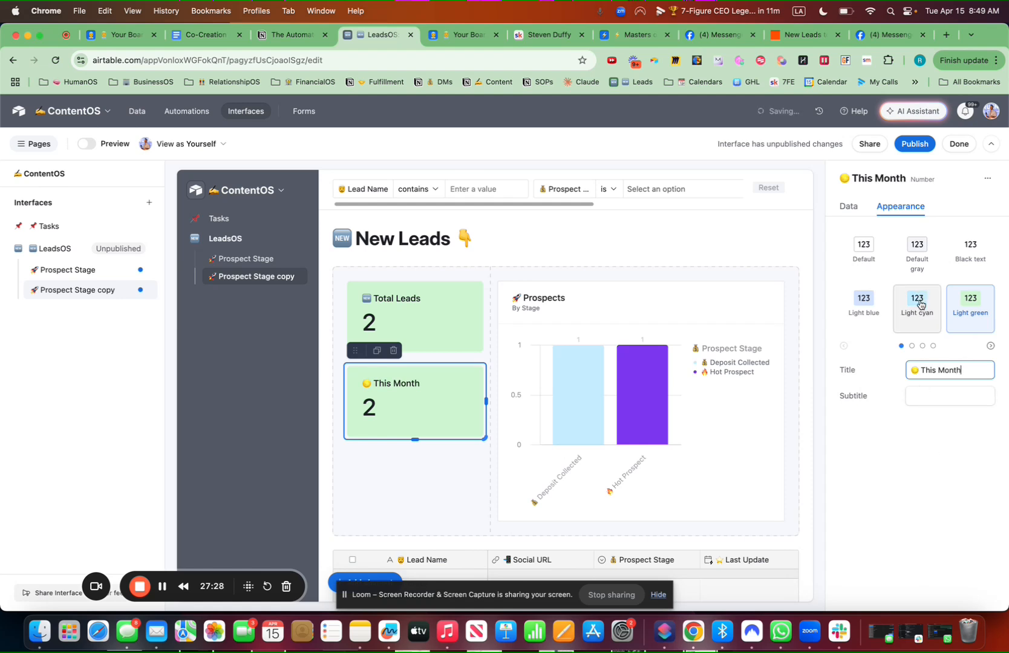
{"action": "left_click", "coordinate": [917, 303]}
Filter This Month to leads whose Created Date is within this calendar month, then duplicate it
{"action": "left_click", "coordinate": [849, 208]}
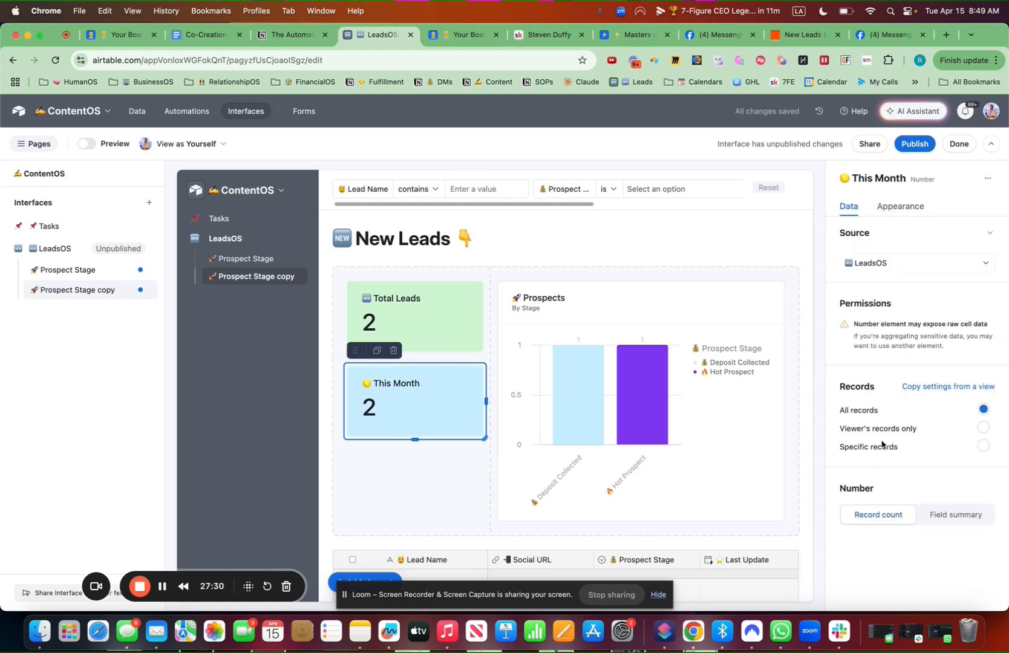
{"action": "left_click", "coordinate": [874, 449]}
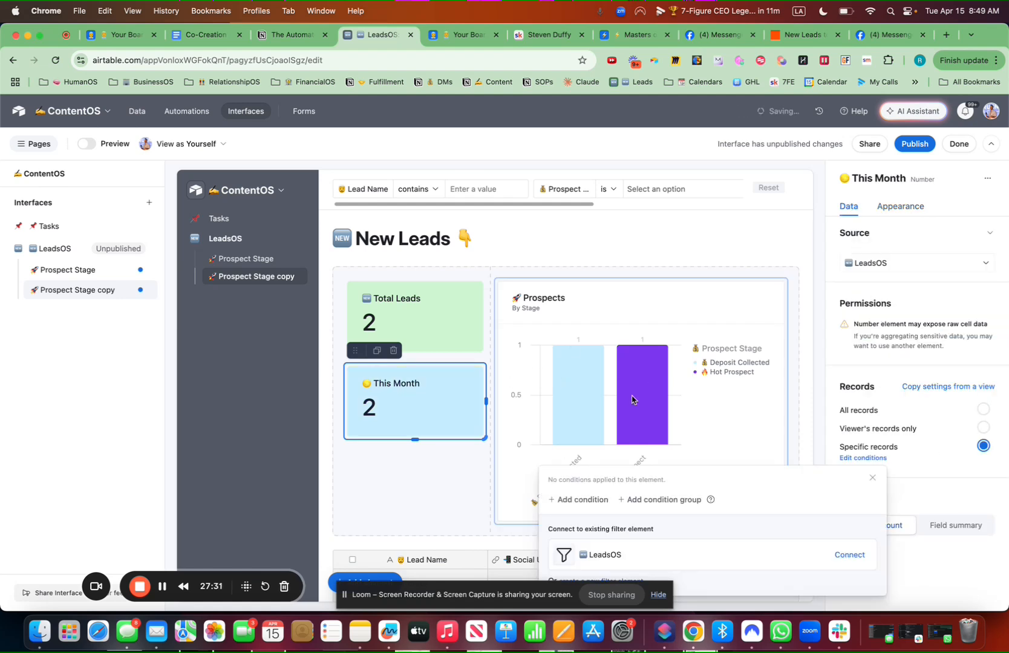
{"action": "left_click", "coordinate": [590, 500]}
{"action": "left_click", "coordinate": [634, 330]}
{"action": "type", "text": "date"}
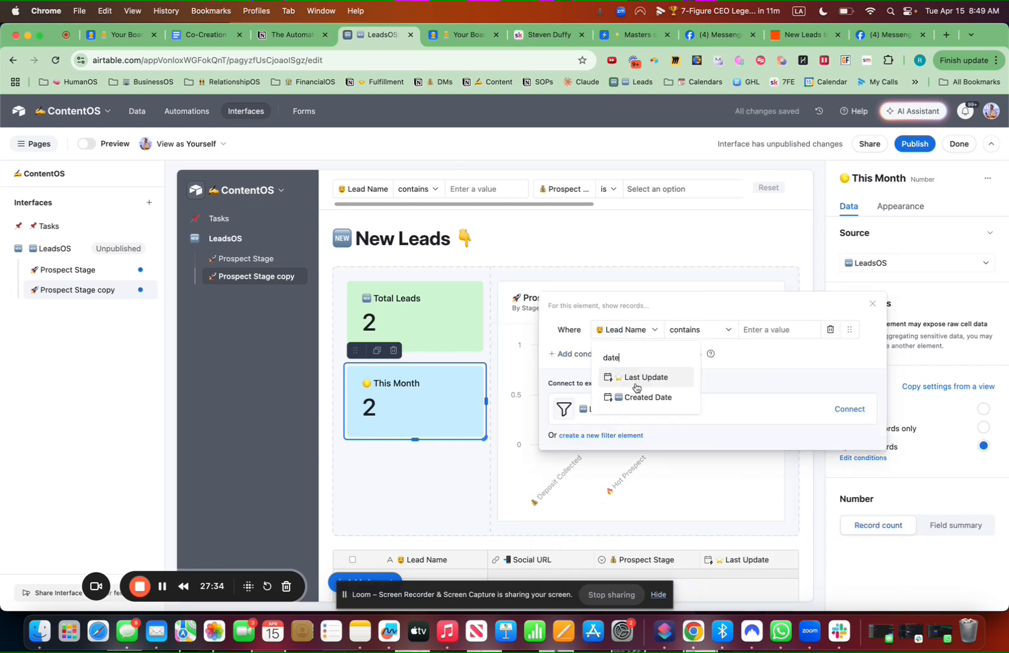
{"action": "left_click", "coordinate": [639, 397]}
{"action": "left_click", "coordinate": [635, 330]}
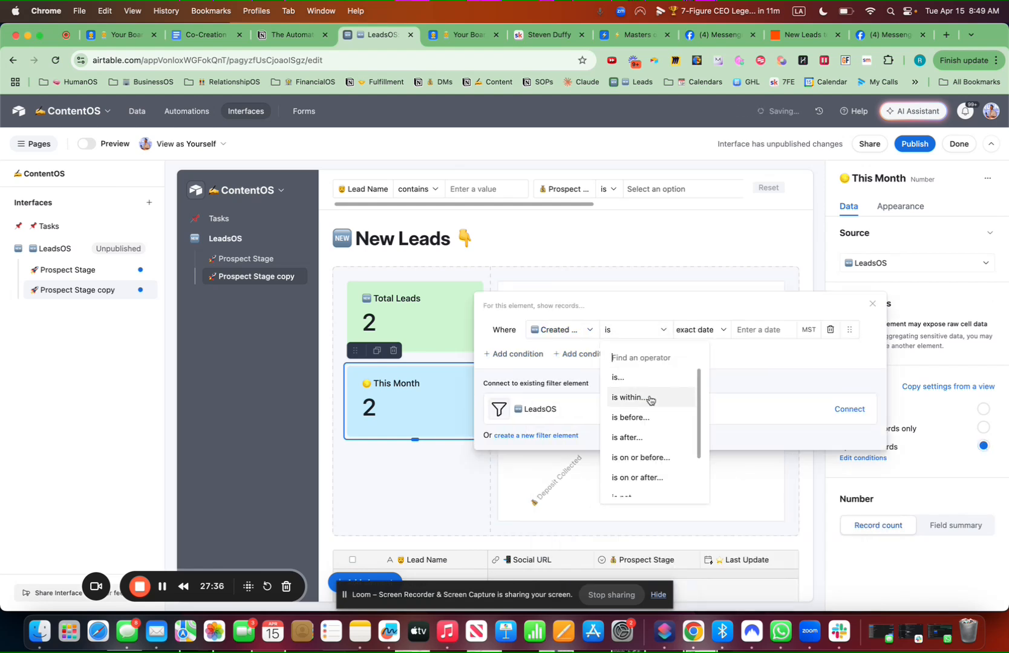
{"action": "left_click", "coordinate": [635, 398]}
{"action": "left_click", "coordinate": [720, 332]}
{"action": "scroll", "coordinate": [725, 376], "scroll_direction": "up", "scroll_amount": 1}
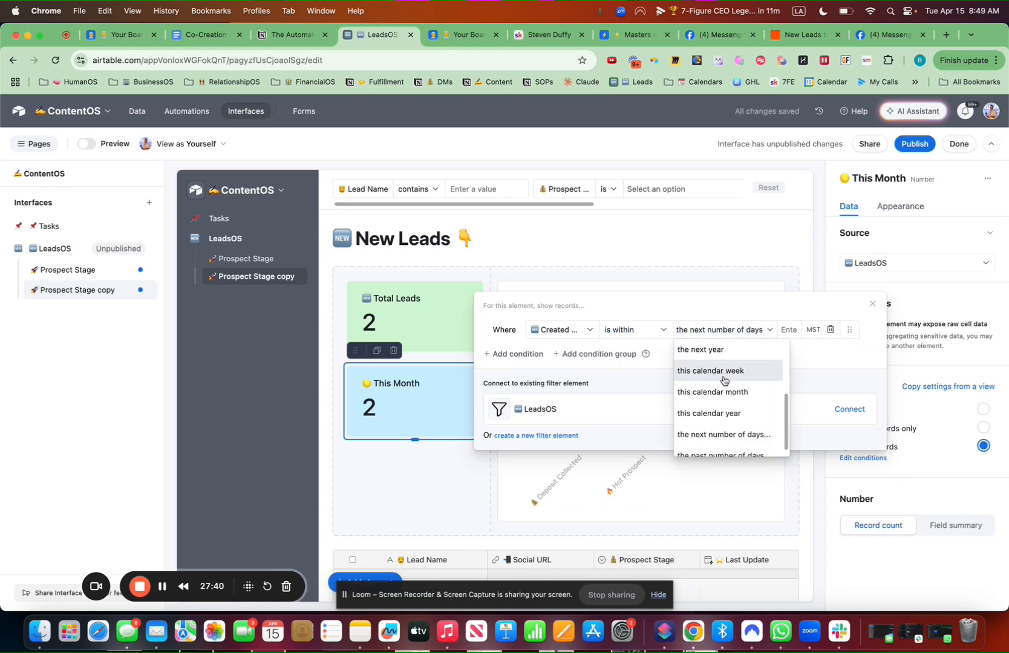
{"action": "left_click", "coordinate": [729, 393]}
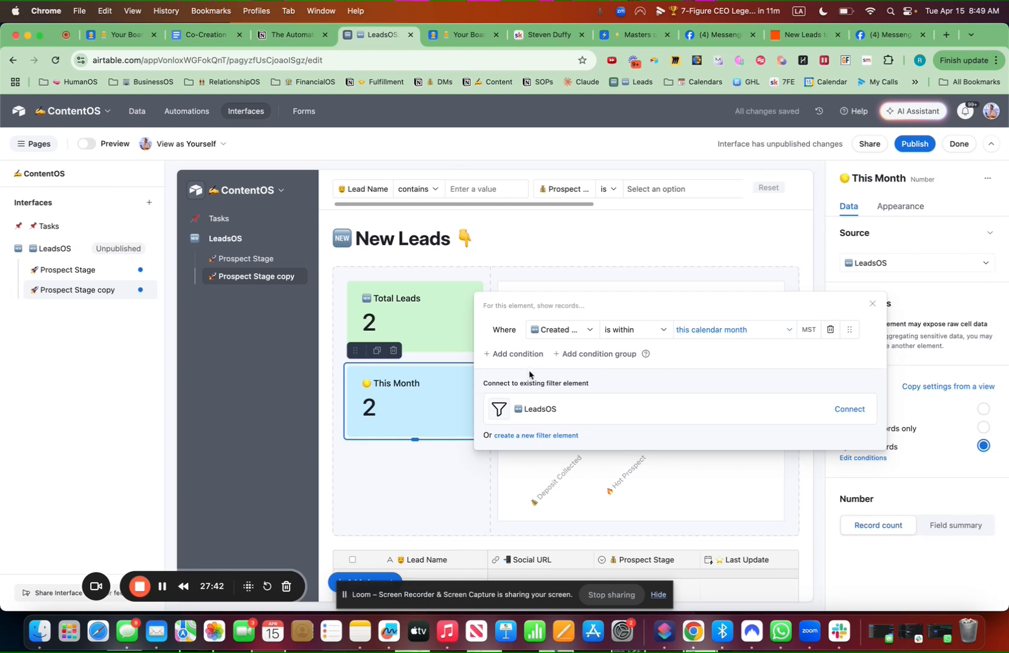
{"action": "left_click", "coordinate": [377, 351]}
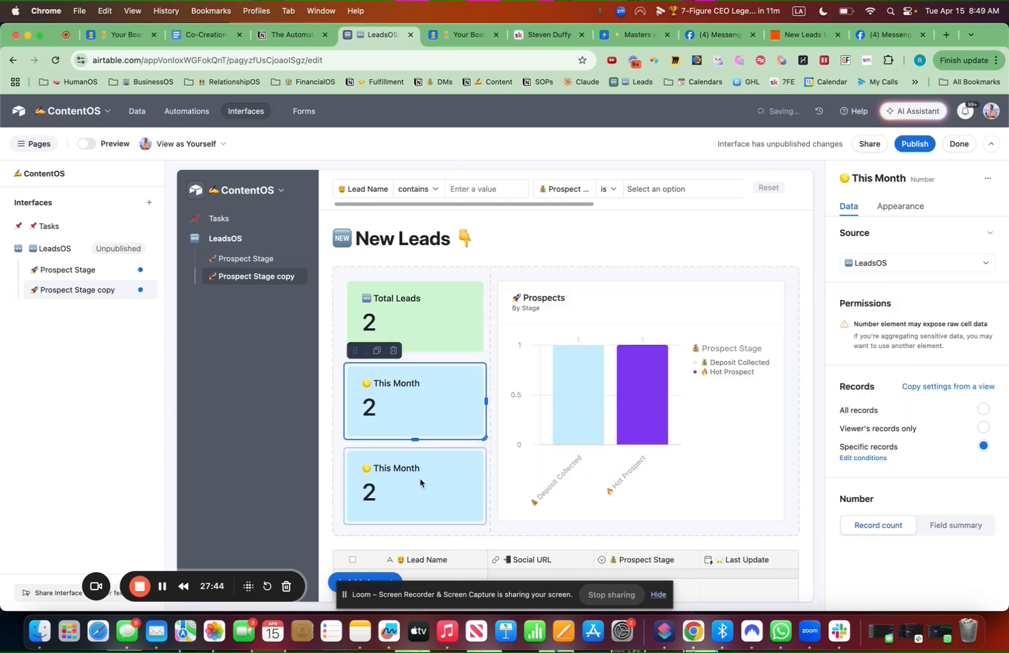
{"action": "left_click", "coordinate": [914, 206]}
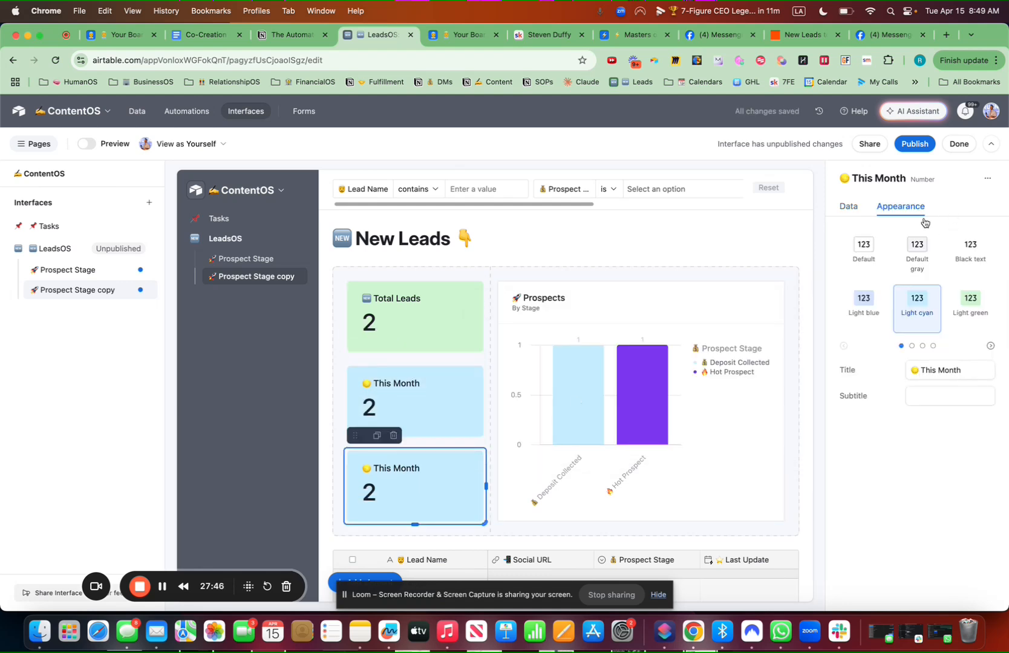
Retitle the copied card '🌐 This Year' with the subtitle Leads Added
{"action": "left_click", "coordinate": [969, 371]}
{"action": "key", "text": "ctrl+super+space"}
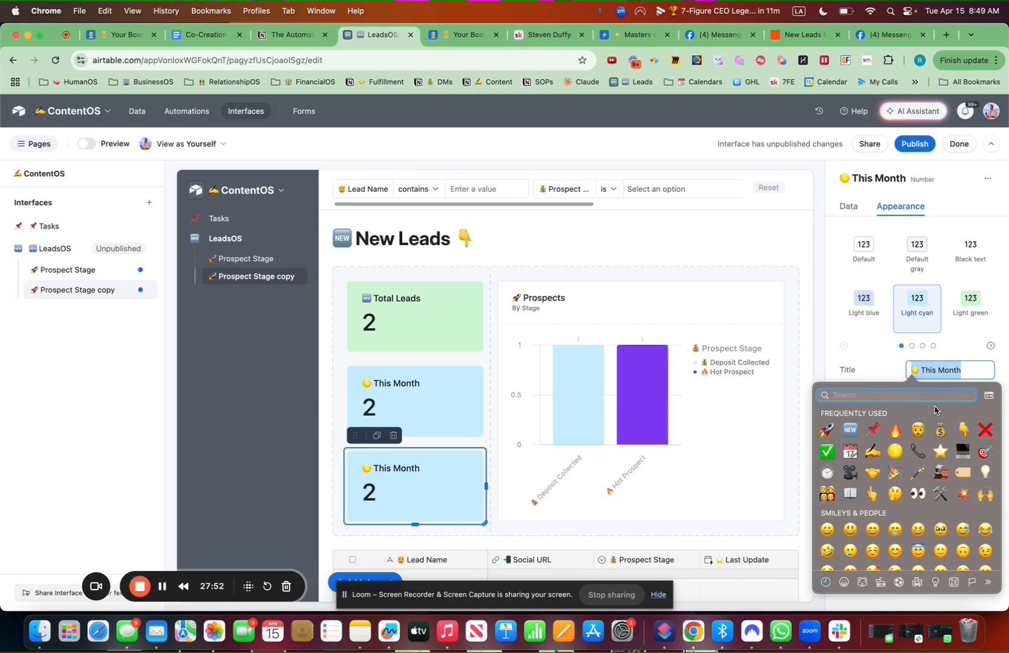
{"action": "type", "text": "ld"}
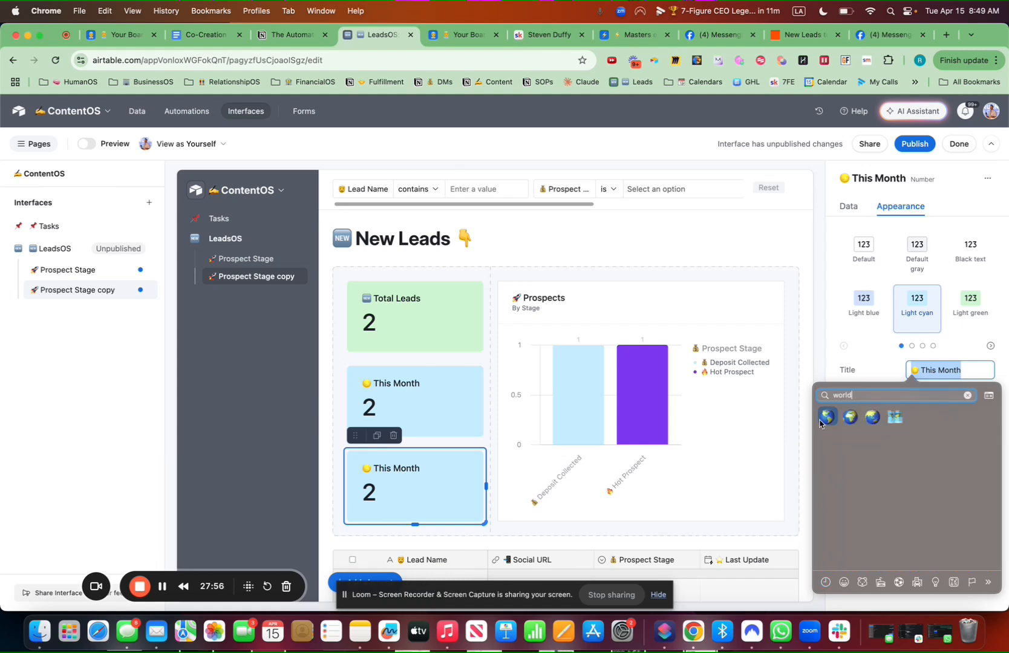
{"action": "key", "text": "Escape"}
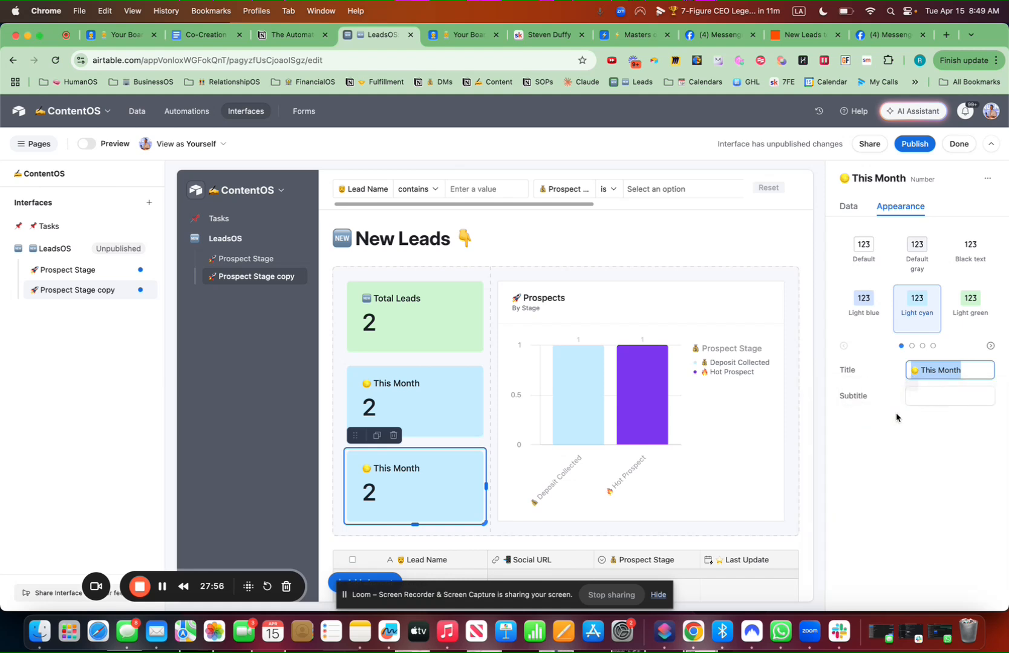
{"action": "type", "text": "This Year"}
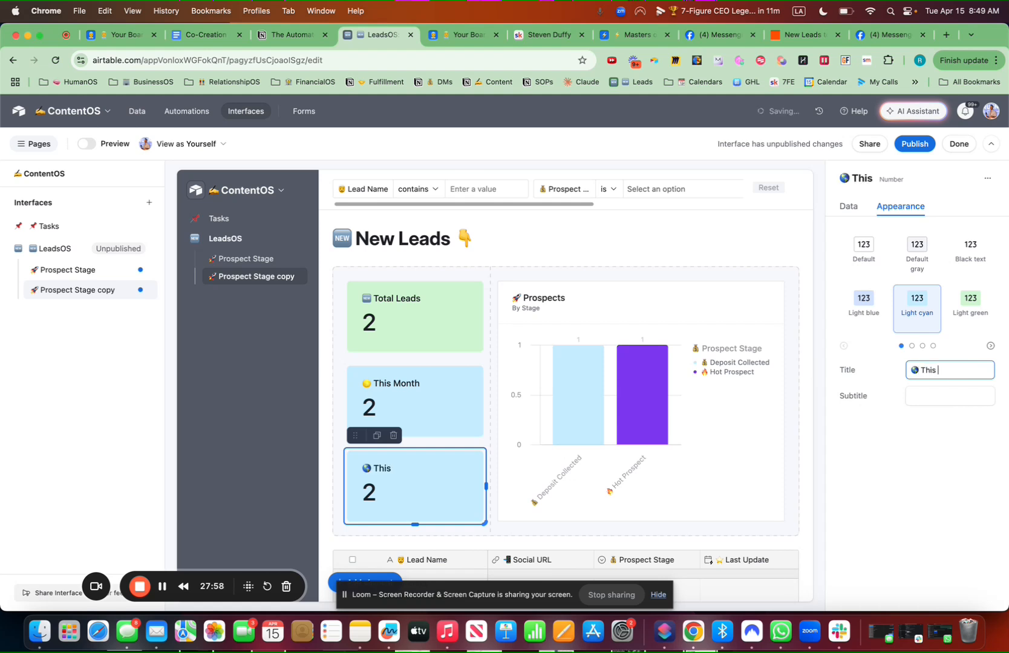
{"action": "left_click", "coordinate": [924, 392]}
{"action": "type", "text": "Leads Added"}
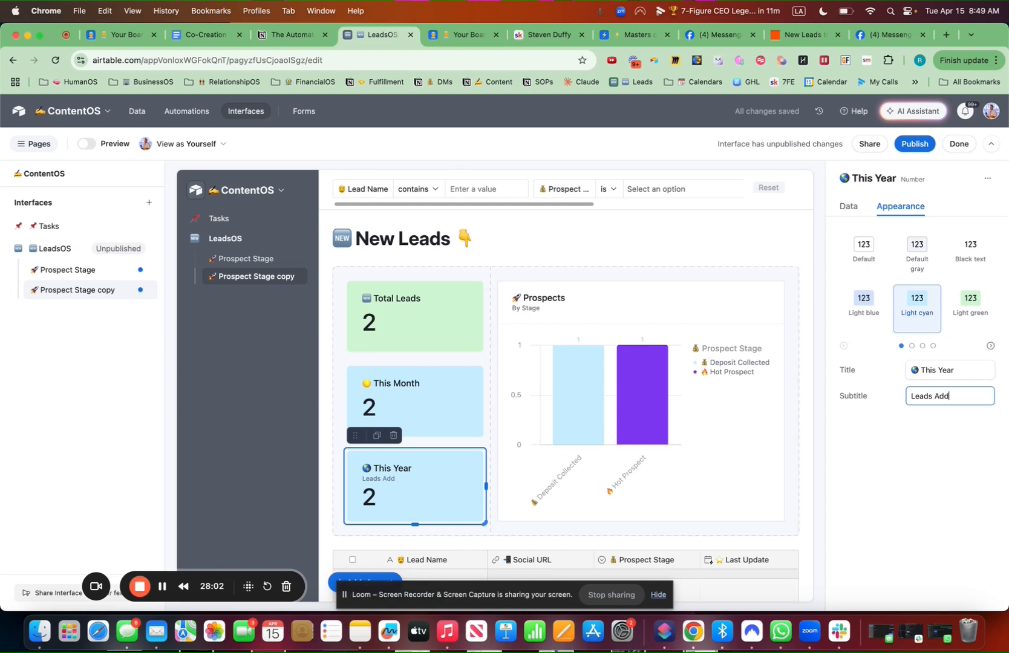
Colour the This Year card light blue and filter it to this calendar year
{"action": "left_click", "coordinate": [848, 207]}
{"action": "left_click", "coordinate": [897, 209]}
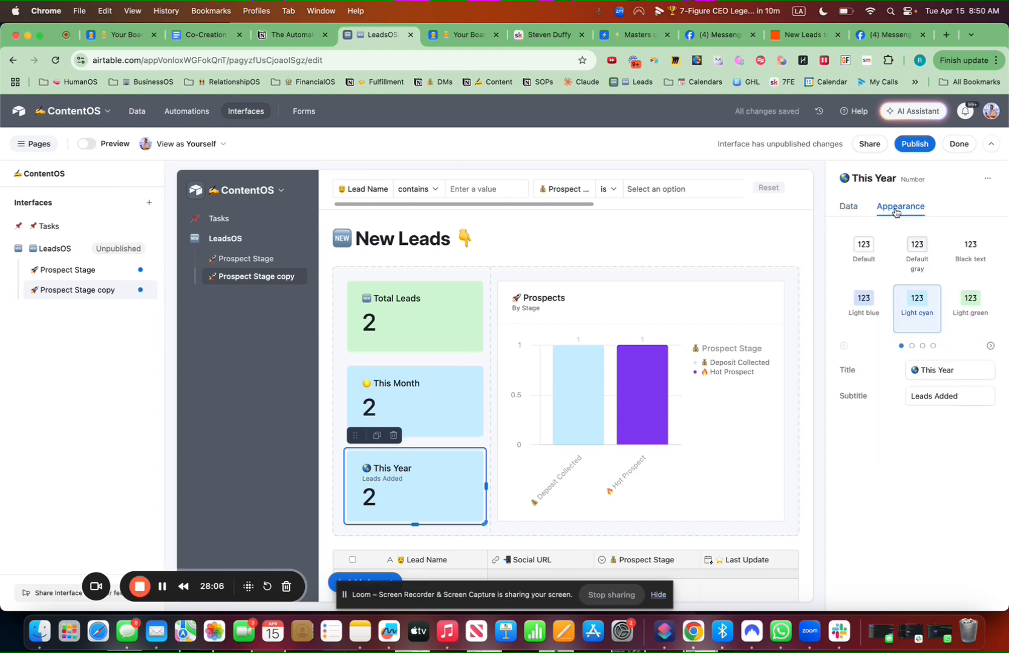
{"action": "left_click", "coordinate": [865, 303]}
{"action": "left_click", "coordinate": [849, 207]}
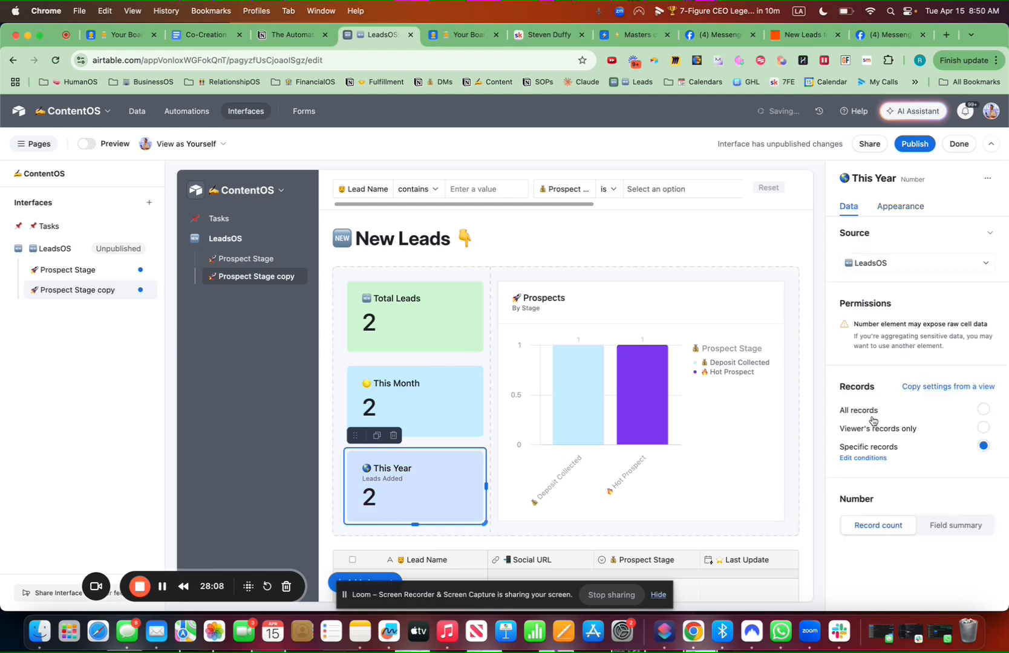
{"action": "left_click", "coordinate": [863, 458]}
{"action": "left_click", "coordinate": [744, 329]}
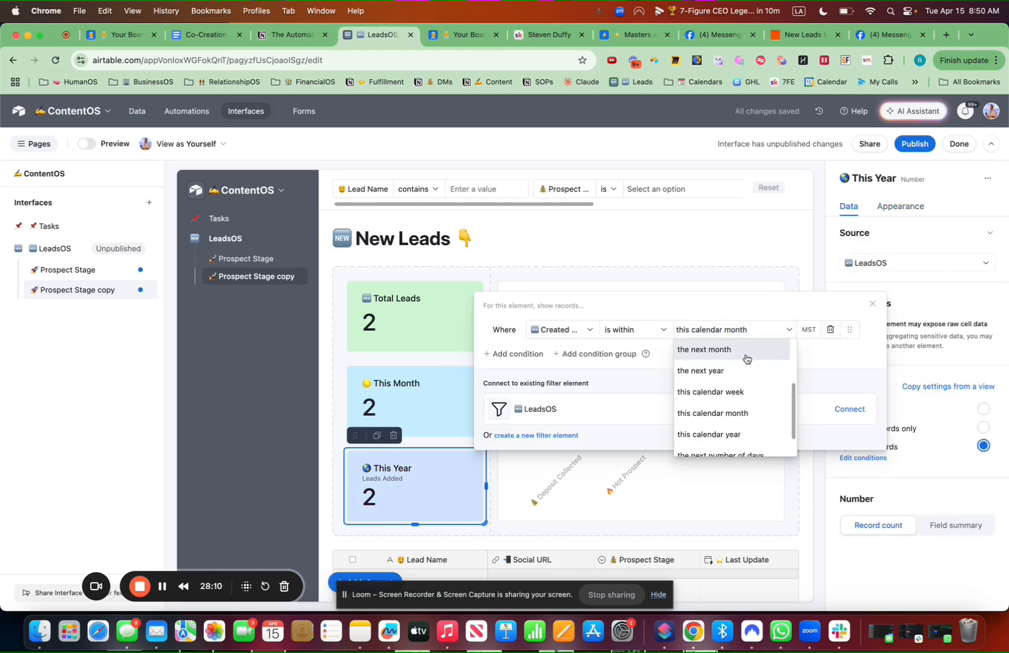
{"action": "left_click", "coordinate": [738, 435]}
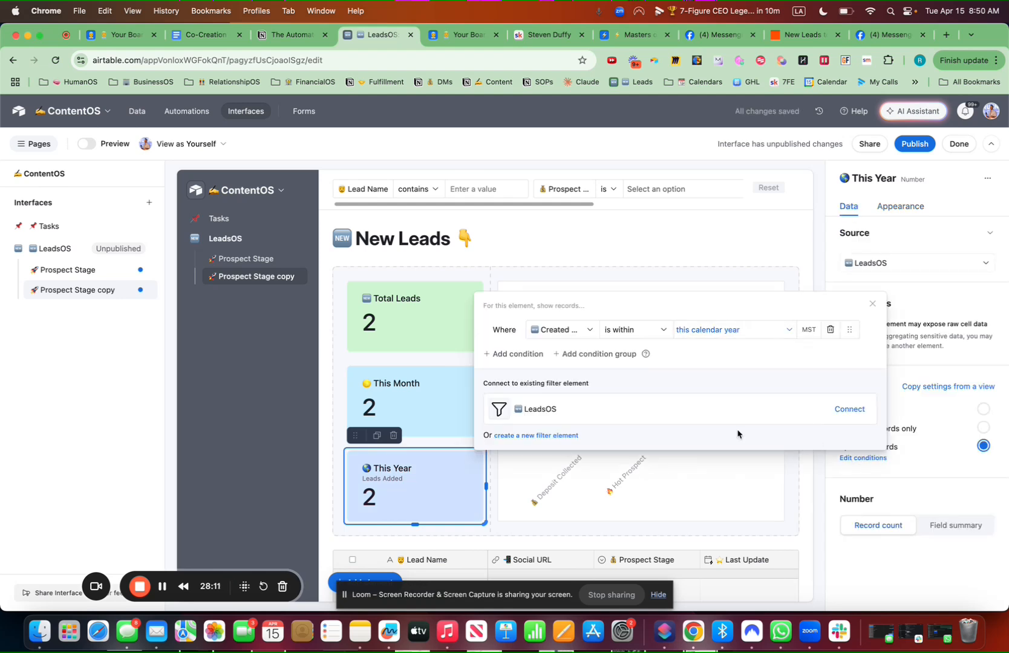
Set the This Month card's subtitle to Leads Added
{"action": "left_click", "coordinate": [447, 399]}
{"action": "left_click", "coordinate": [909, 208]}
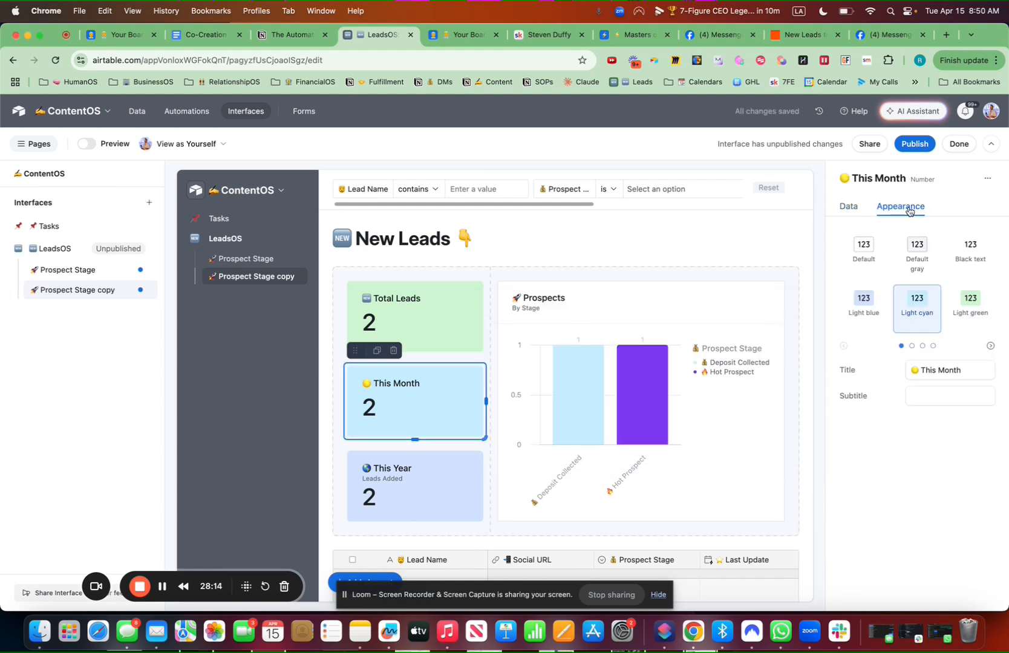
{"action": "left_click", "coordinate": [914, 396]}
{"action": "type", "text": "L"}
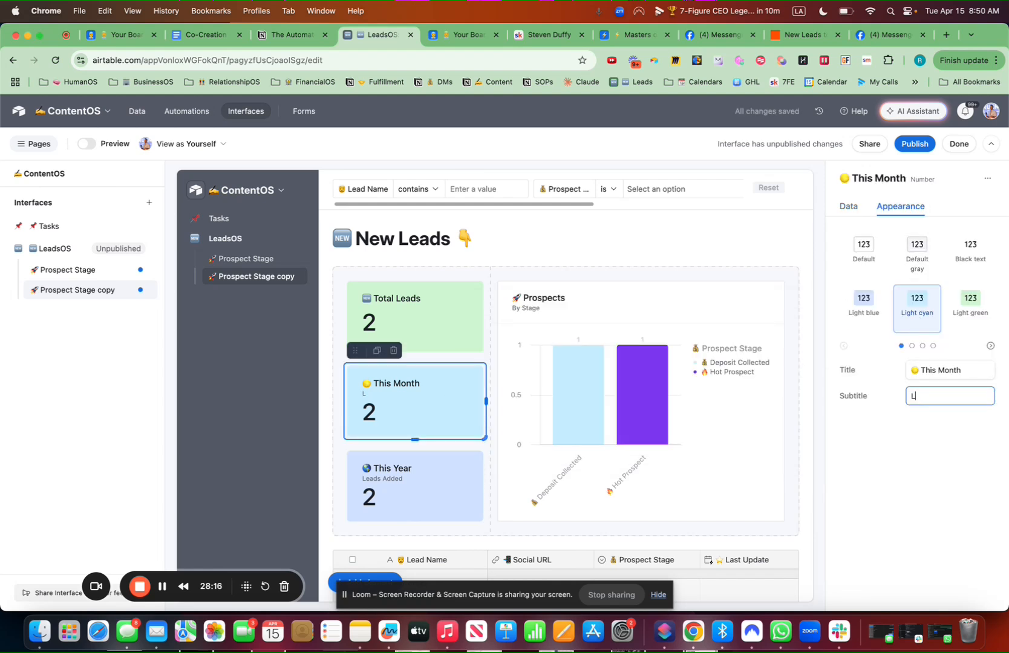
{"action": "type", "text": "eads Added"}
Retitle the Prospects chart '🆕 New Leads' with the description By Month
{"action": "left_click", "coordinate": [619, 377]}
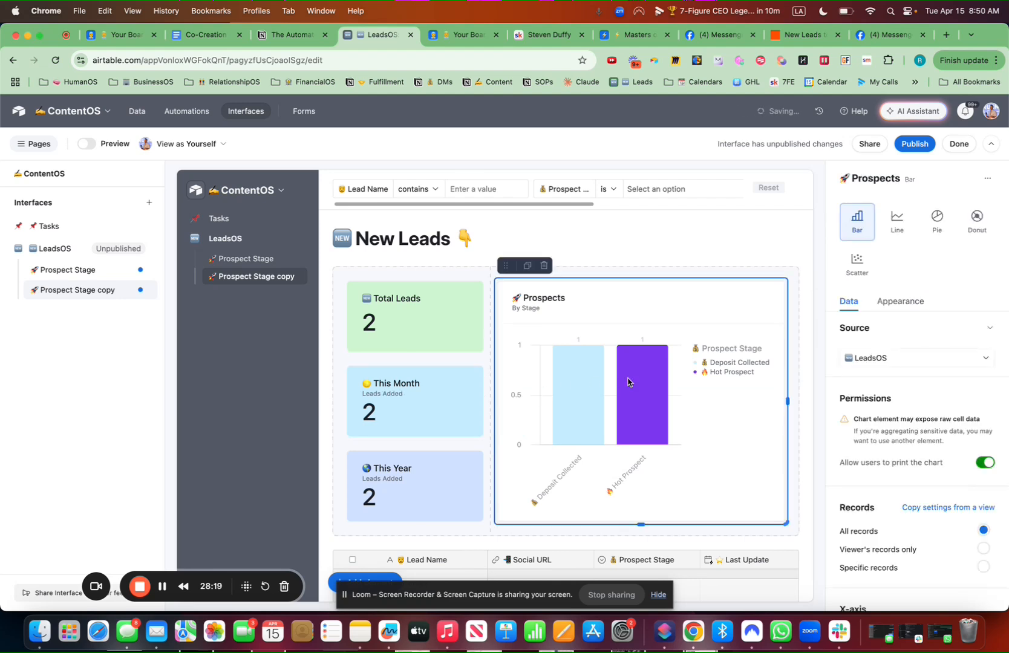
{"action": "left_click", "coordinate": [907, 300]}
{"action": "left_click_drag", "start_coordinate": [958, 335], "coordinate": [917, 340]}
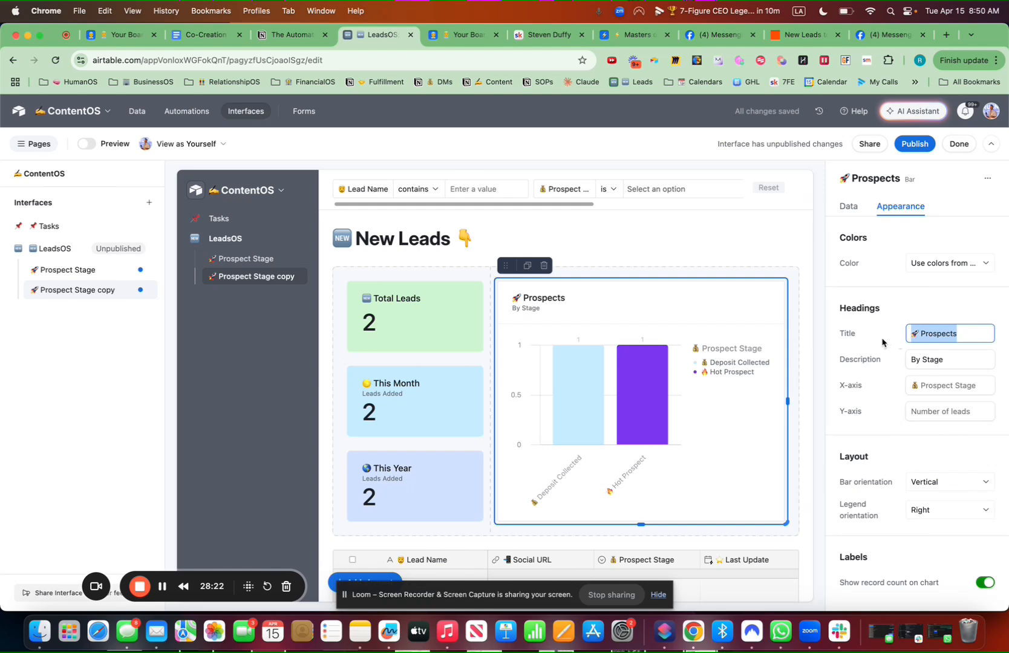
{"action": "key", "text": "ctrl+super+space"}
{"action": "left_click", "coordinate": [850, 394]}
{"action": "type", "text": "New Leads"}
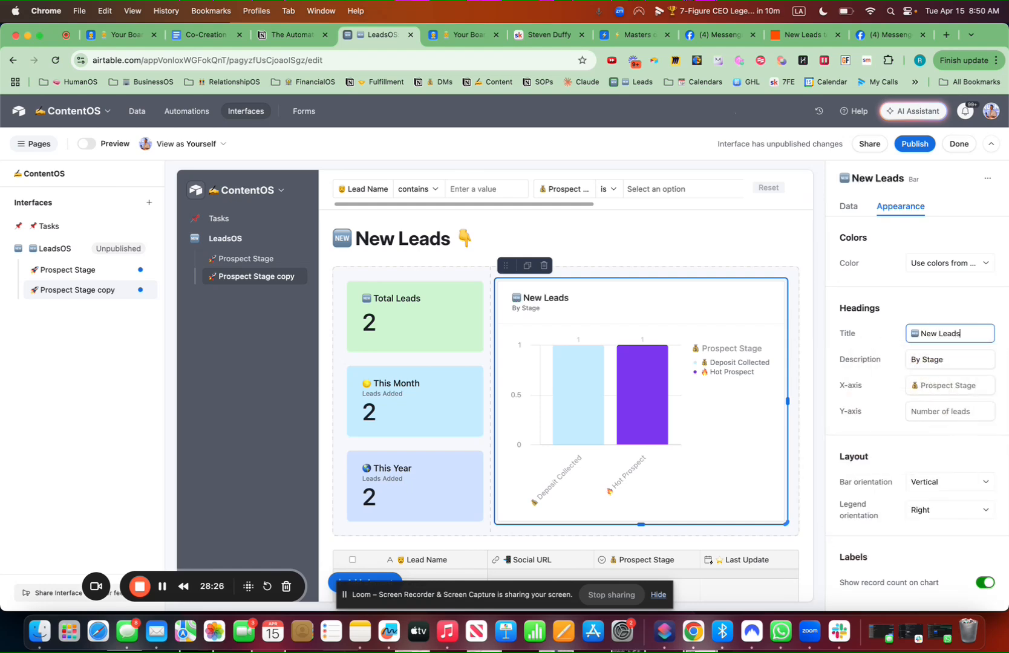
{"action": "key", "text": "Tab"}
{"action": "type", "text": "B"}
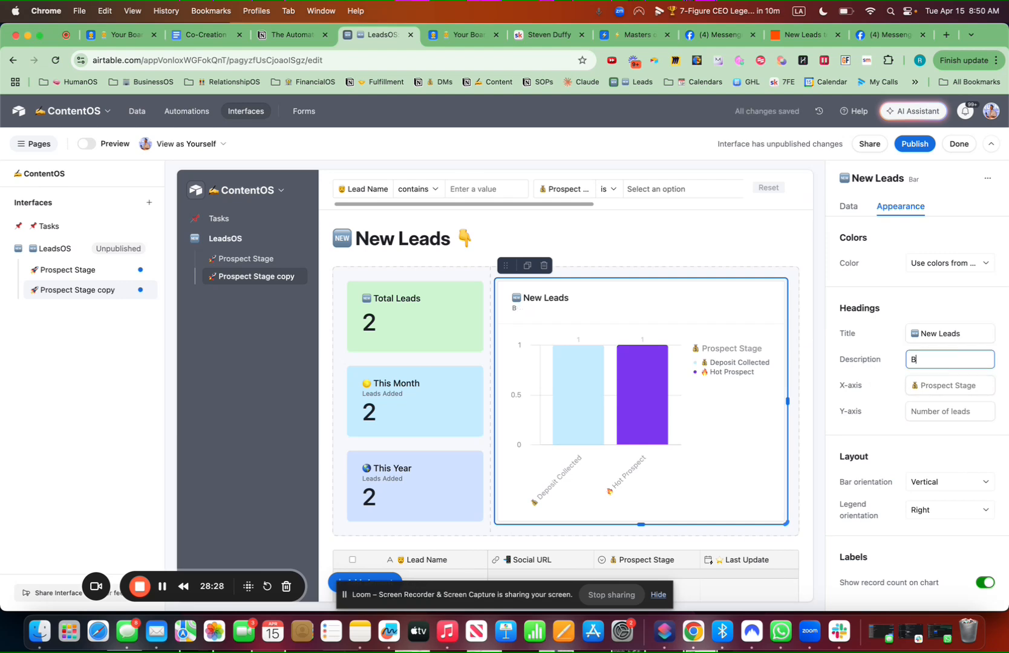
{"action": "left_click", "coordinate": [565, 367]}
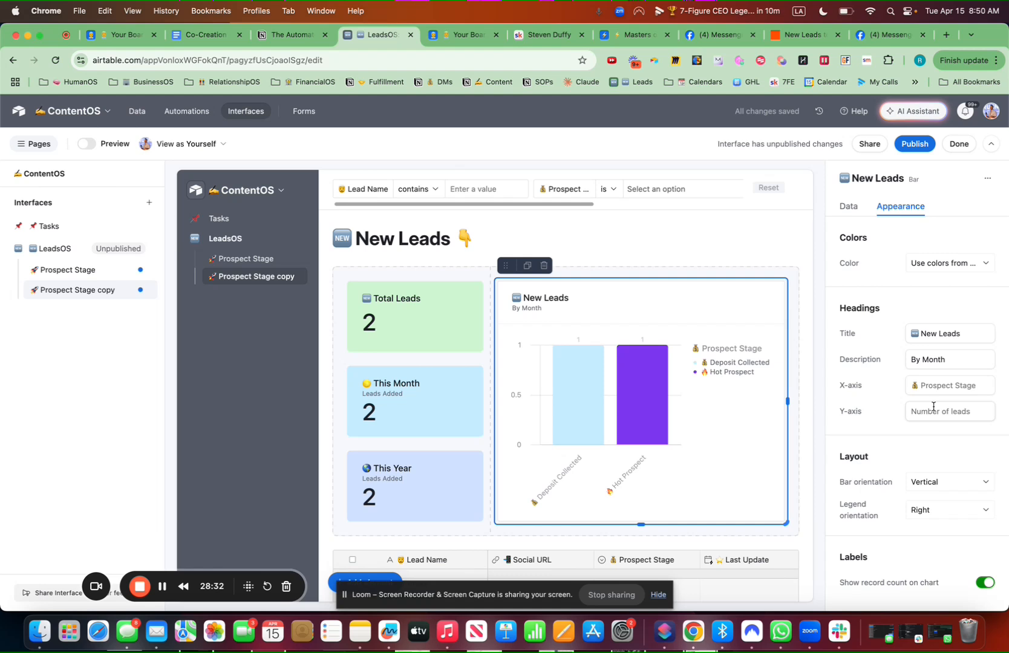
Set the chart's X-axis to Created Date, bucketed by Month
{"action": "left_click", "coordinate": [849, 207]}
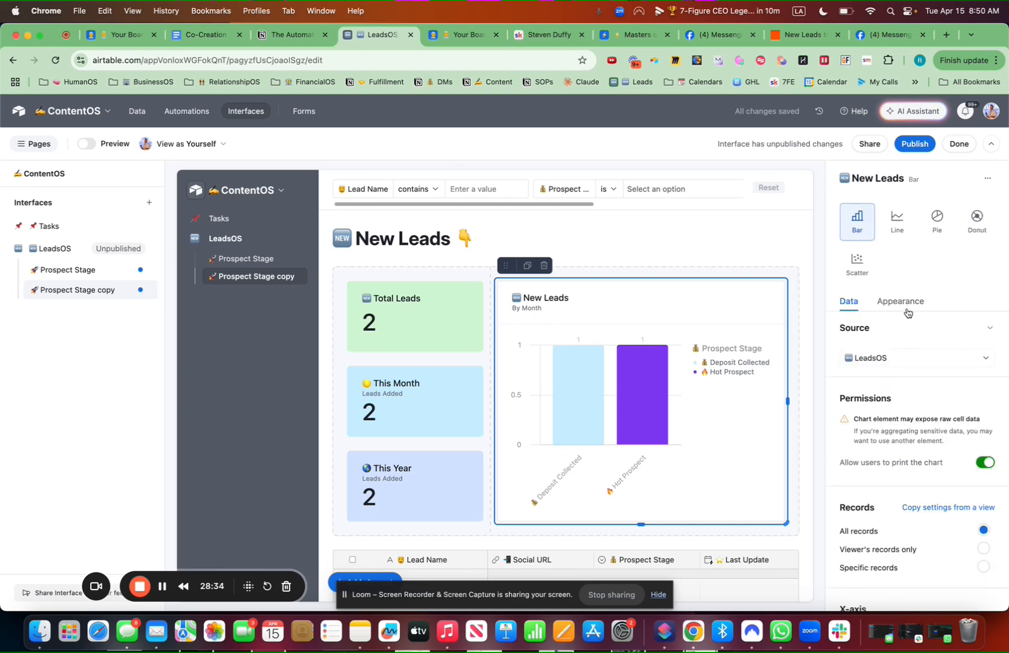
{"action": "scroll", "coordinate": [898, 417], "scroll_direction": "down", "scroll_amount": 5}
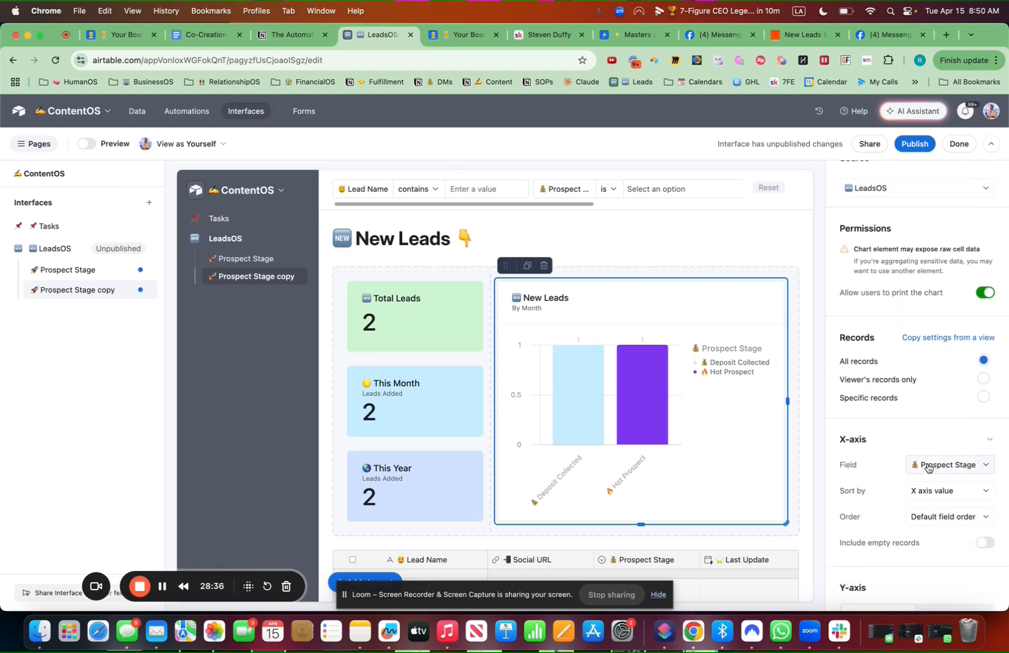
{"action": "left_click", "coordinate": [948, 465]}
{"action": "scroll", "coordinate": [910, 400], "scroll_direction": "up", "scroll_amount": 1}
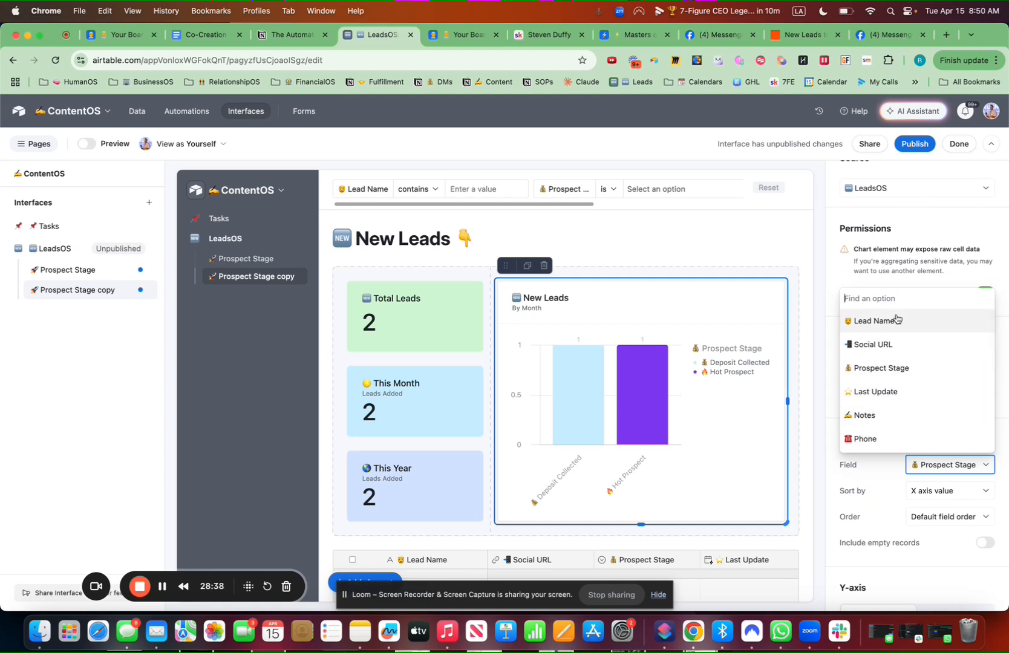
{"action": "type", "text": "cre"}
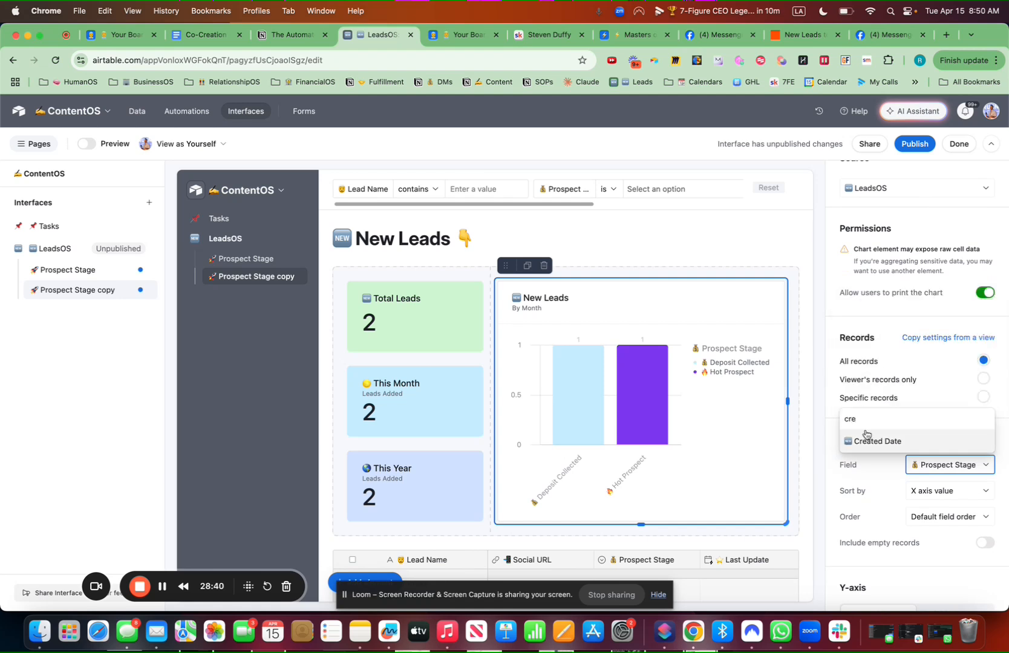
{"action": "left_click", "coordinate": [871, 441]}
{"action": "left_click", "coordinate": [926, 491]}
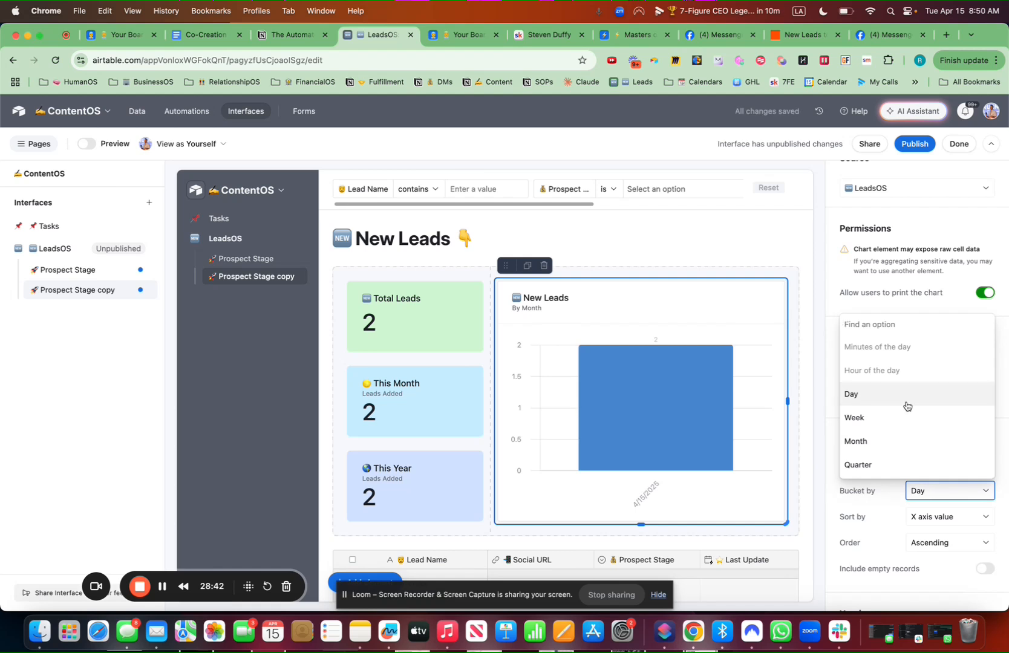
{"action": "left_click", "coordinate": [883, 441]}
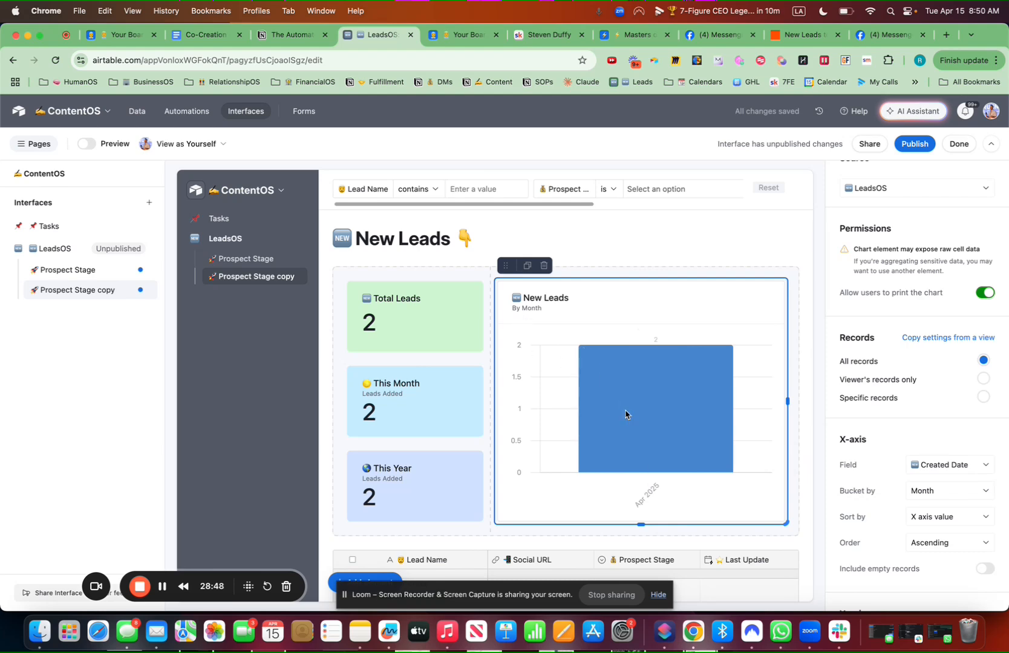
{"action": "scroll", "coordinate": [900, 269], "scroll_direction": "up", "scroll_amount": 3}
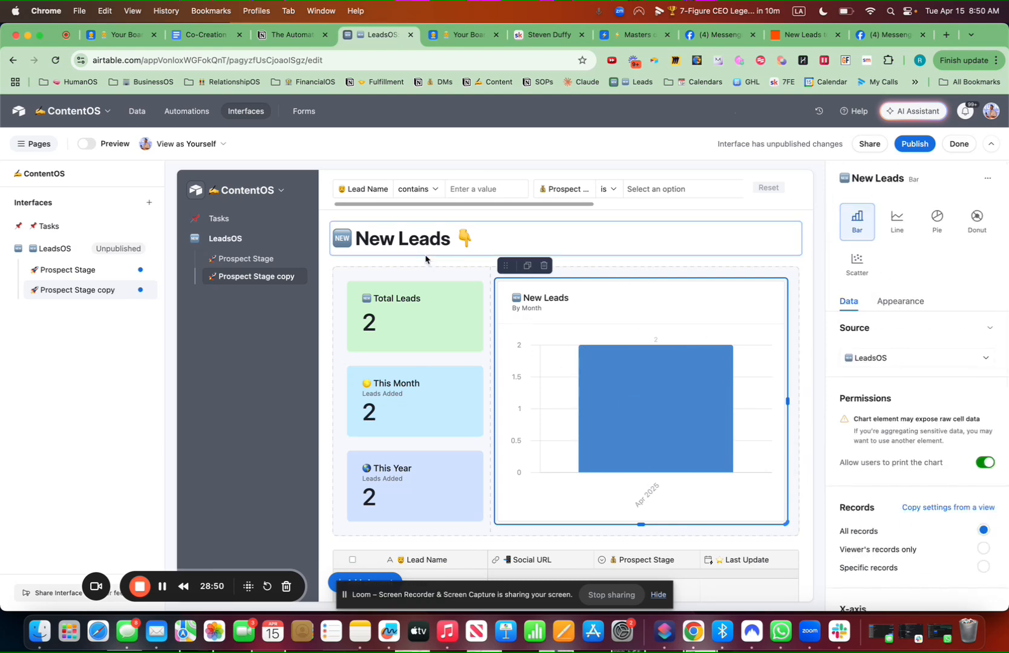
{"action": "scroll", "coordinate": [451, 313], "scroll_direction": "down", "scroll_amount": 5}
Make the leads table copy its settings from the New Leads view
{"action": "left_click", "coordinate": [557, 459]}
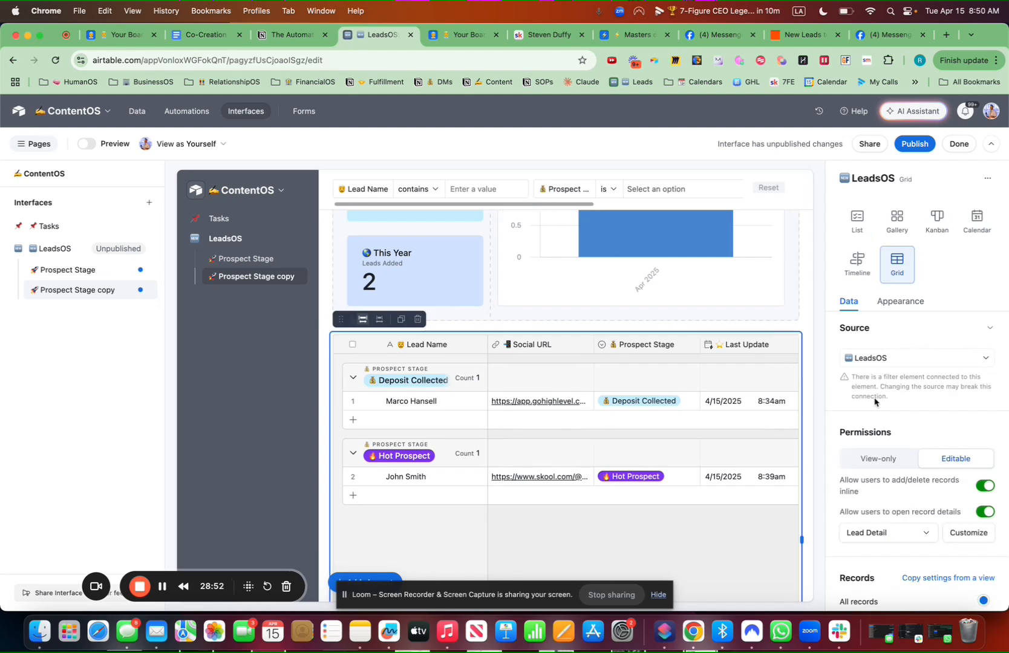
{"action": "scroll", "coordinate": [961, 555], "scroll_direction": "down", "scroll_amount": 3}
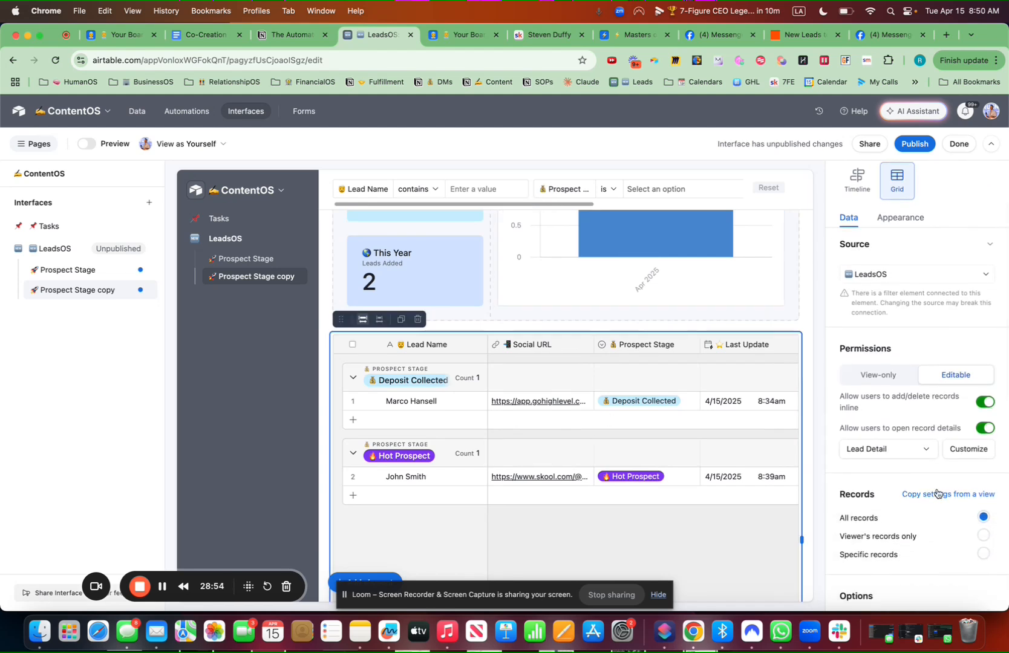
{"action": "left_click", "coordinate": [938, 494]}
{"action": "left_click", "coordinate": [937, 556]}
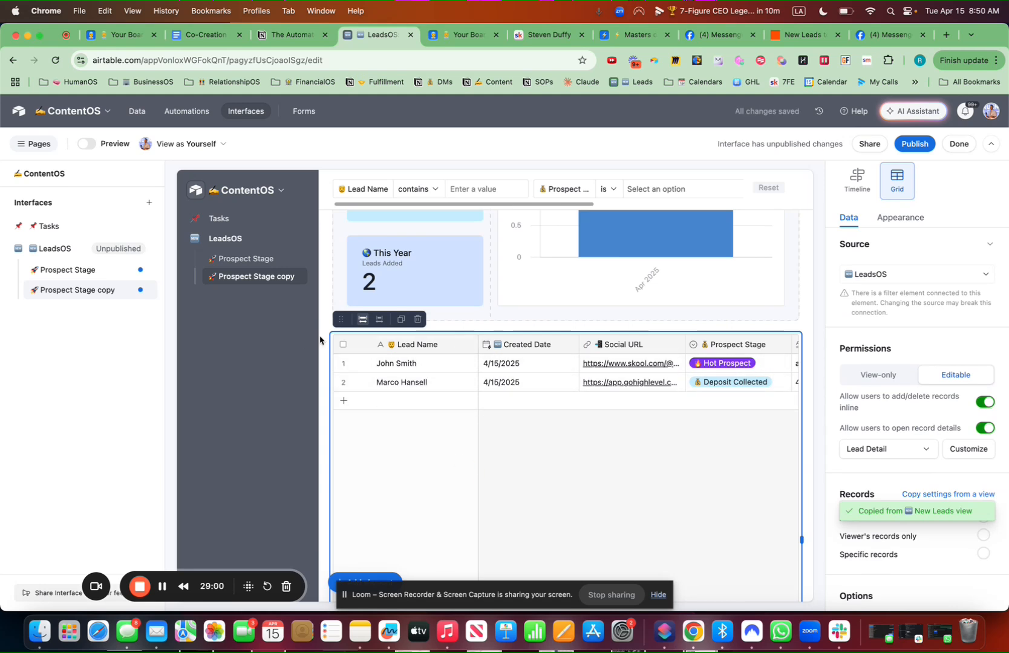
Rename the Prospect Stage copy page to '🆕 New Leads' and start publishing
{"action": "left_click", "coordinate": [146, 292]}
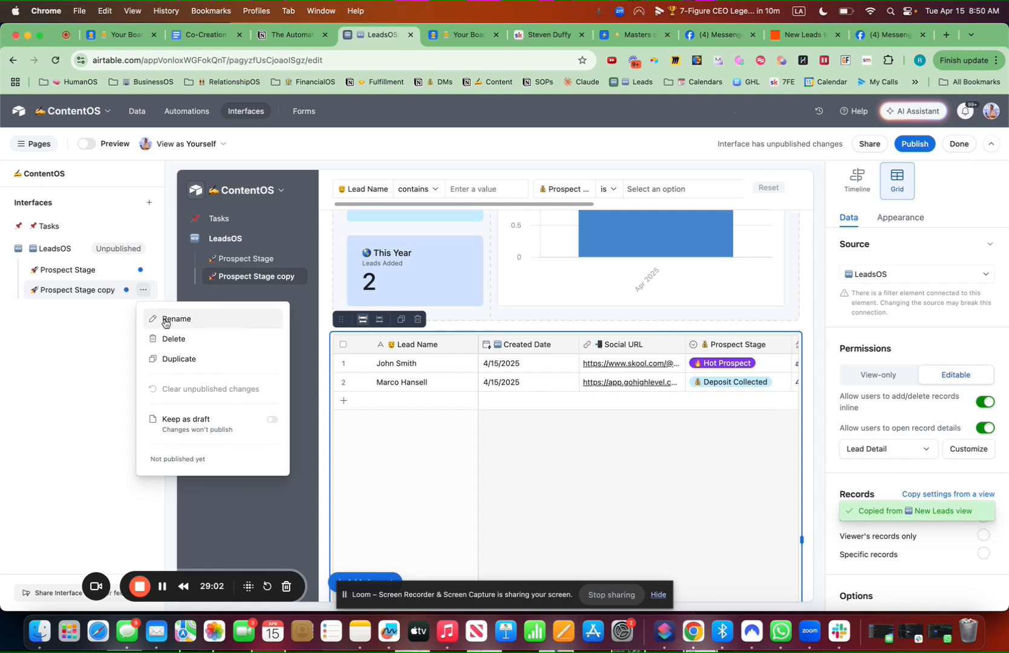
{"action": "left_click", "coordinate": [162, 319]}
{"action": "key", "text": "ctrl+super+space"}
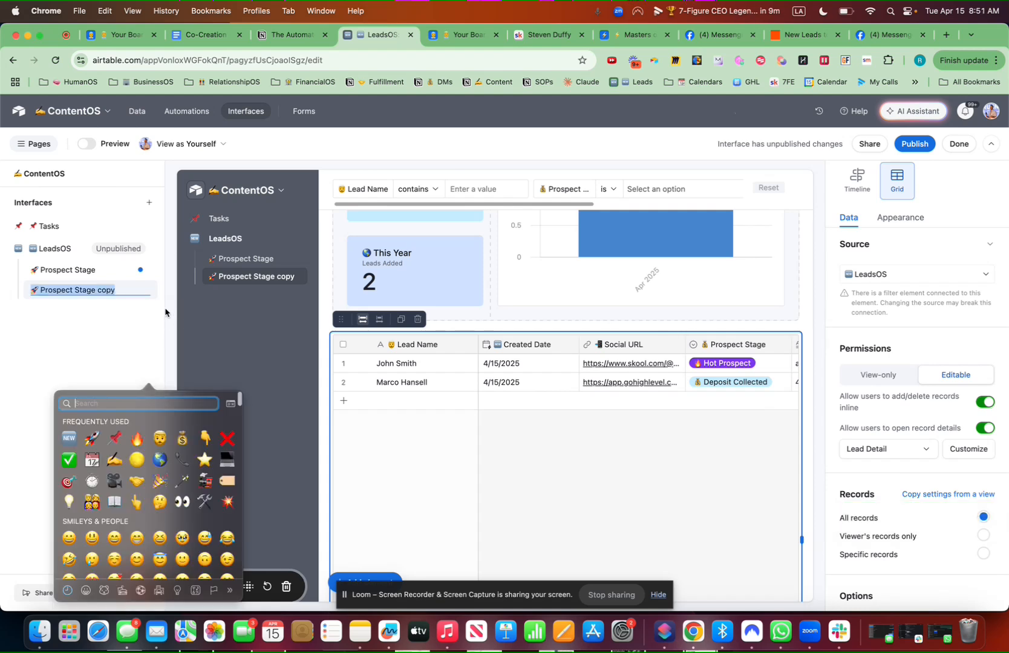
{"action": "type", "text": "new"}
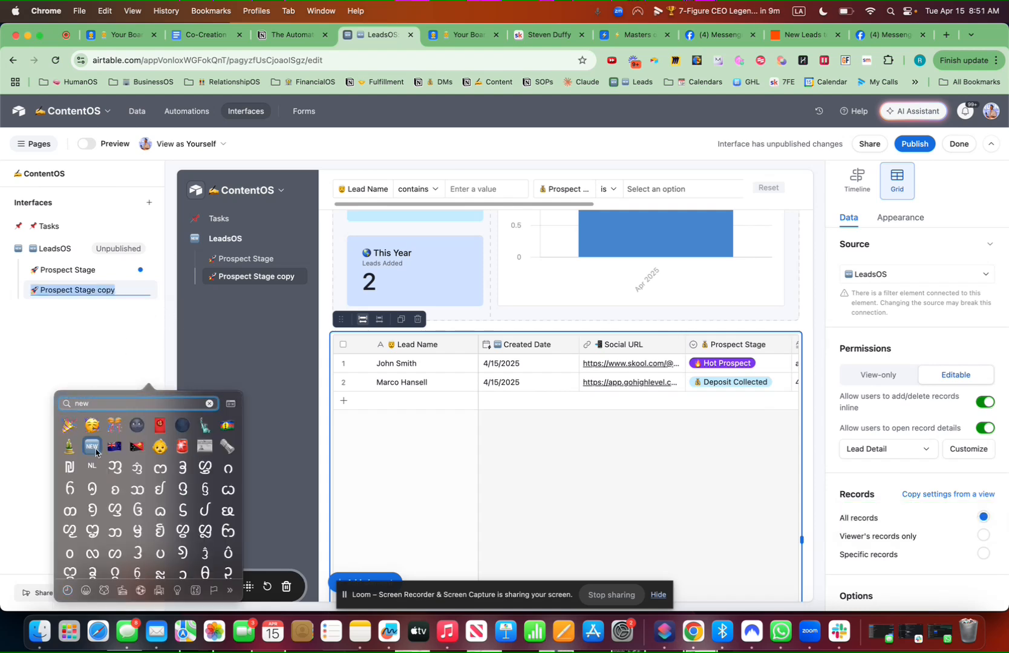
{"action": "key", "text": "Return"}
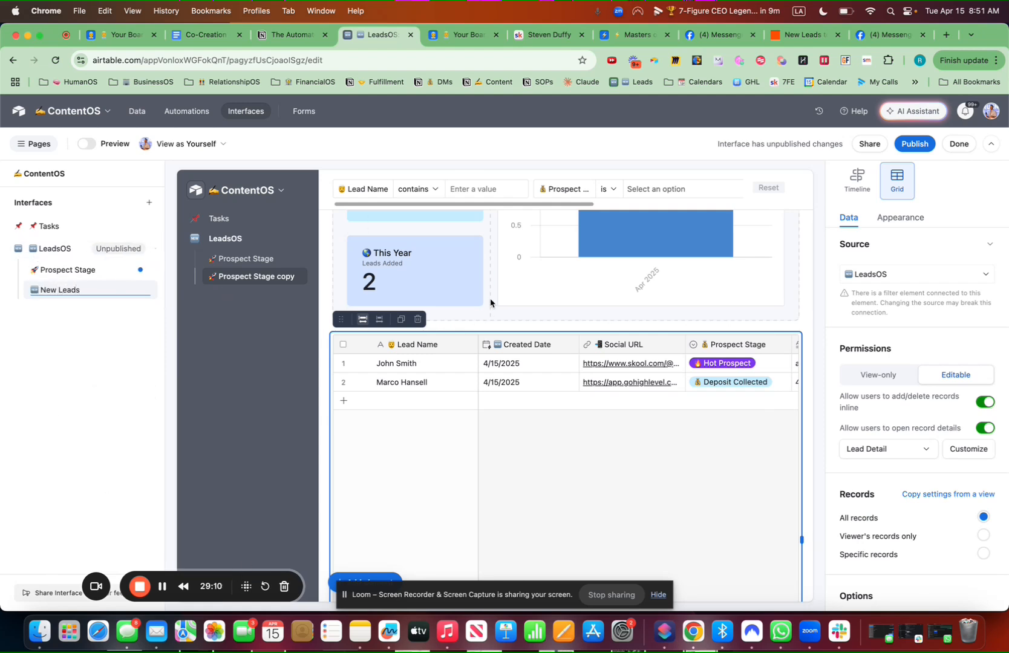
{"action": "left_click", "coordinate": [909, 143]}
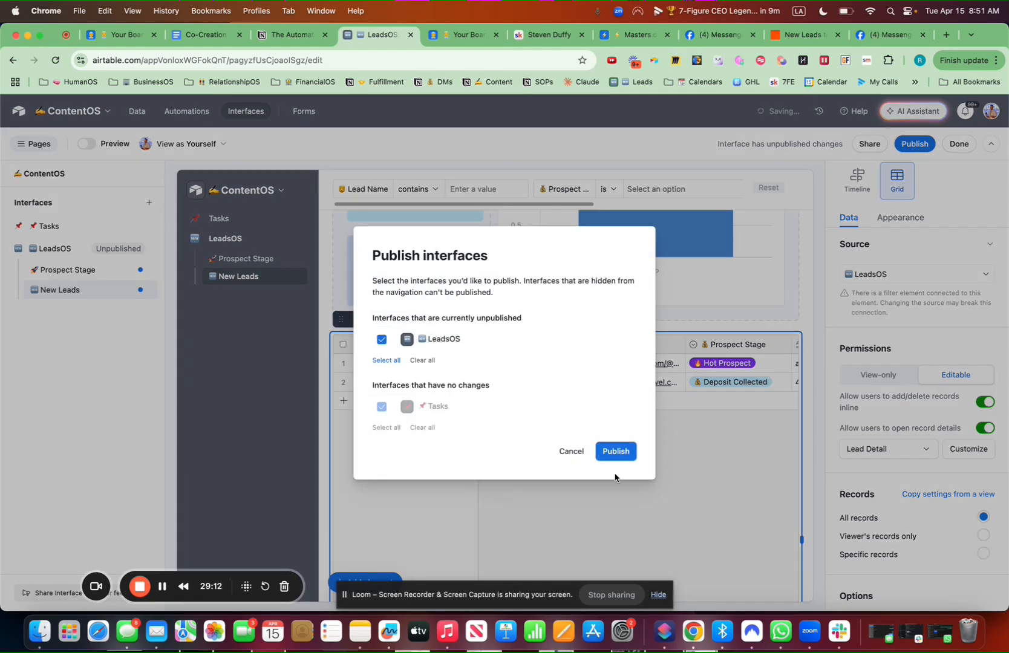
Publish LeadsOS without sharing it, then review its live Prospect Stage page
{"action": "left_click", "coordinate": [615, 453]}
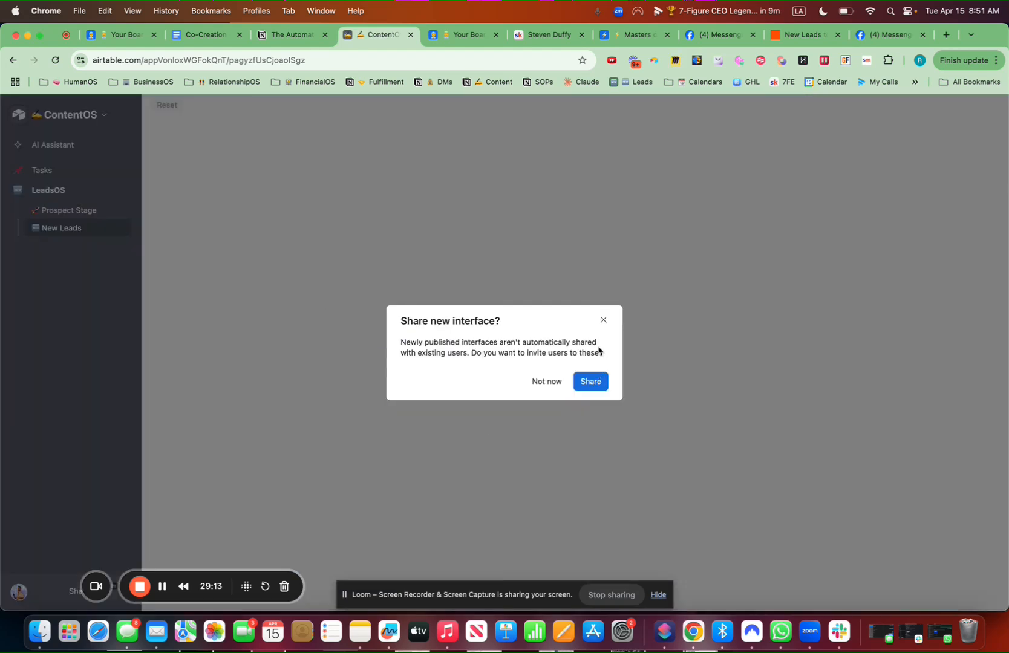
{"action": "left_click", "coordinate": [604, 323]}
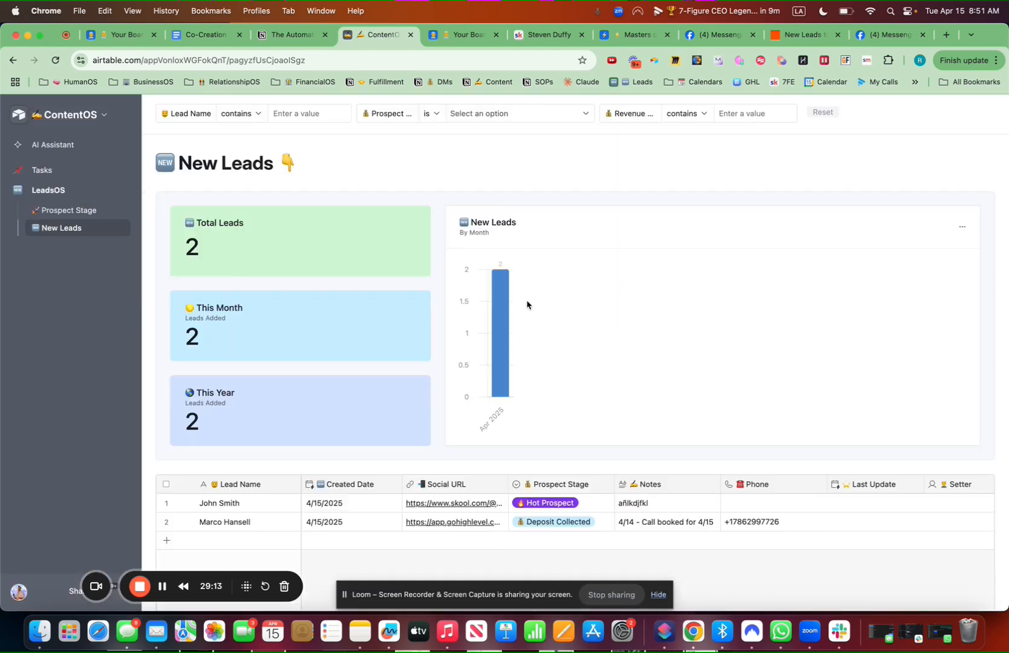
{"action": "left_click", "coordinate": [58, 170]}
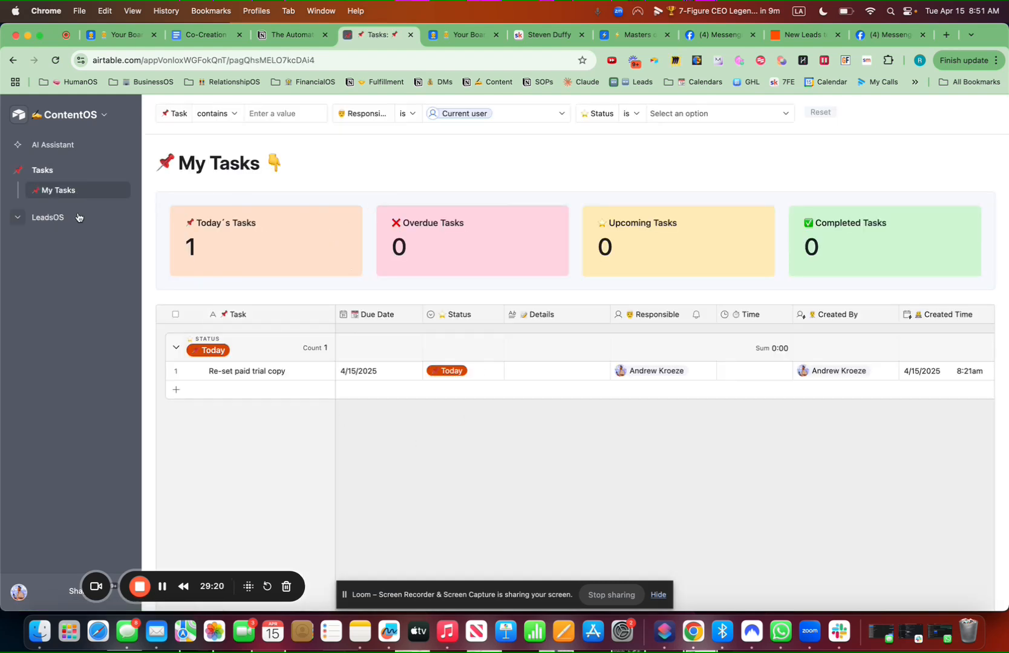
{"action": "left_click", "coordinate": [48, 217]}
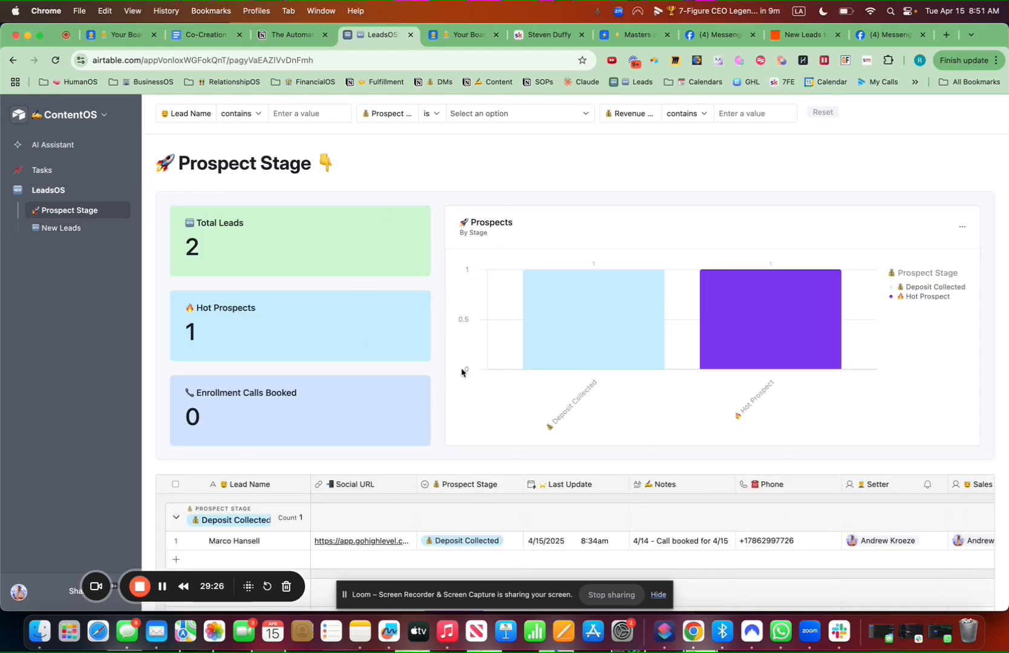
{"action": "left_click", "coordinate": [96, 118]}
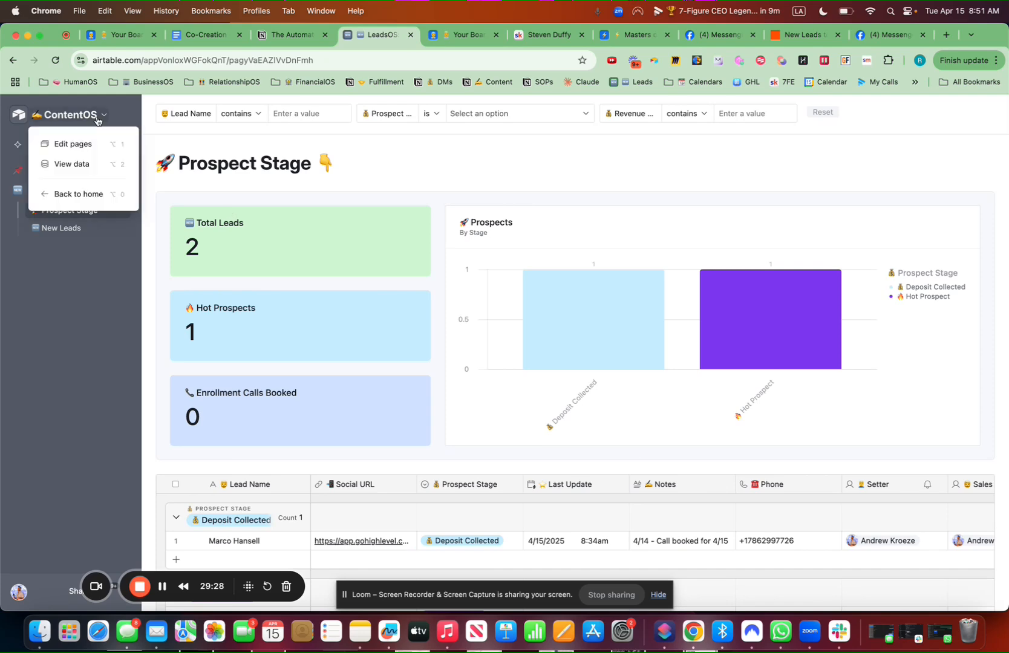
View the base's lead data, check the Overdue Tasks automation, then return to Interfaces
{"action": "left_click", "coordinate": [88, 175]}
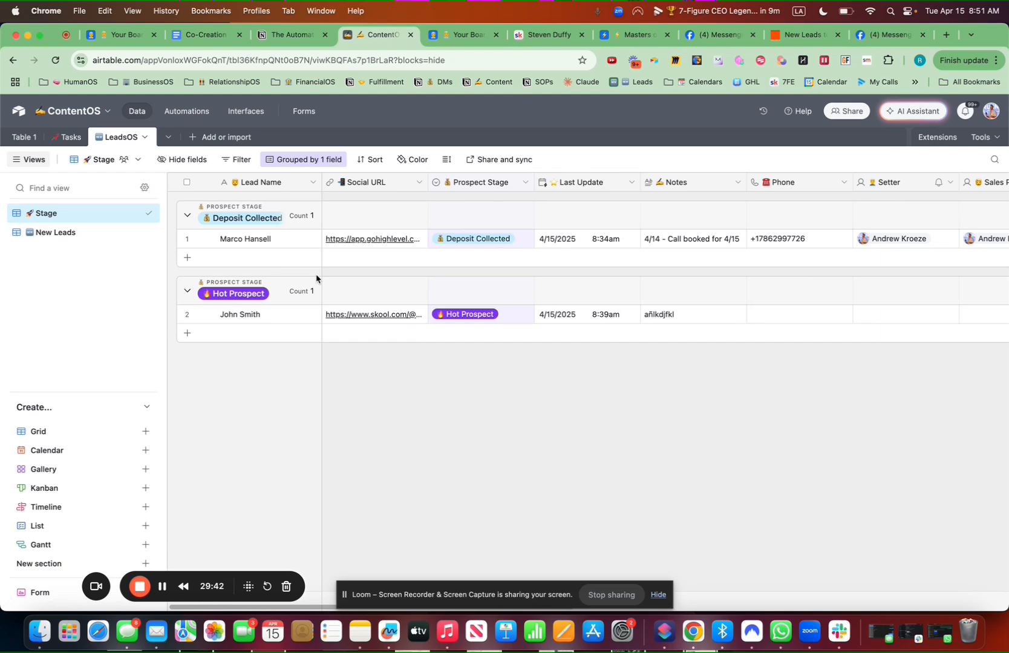
{"action": "left_click", "coordinate": [177, 114]}
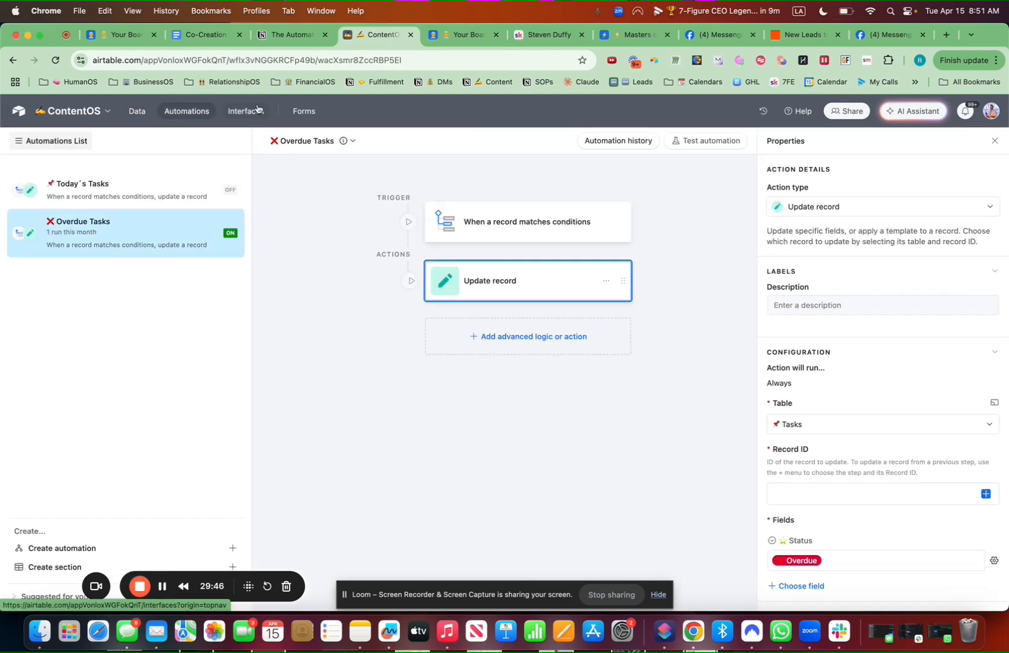
{"action": "left_click", "coordinate": [258, 111]}
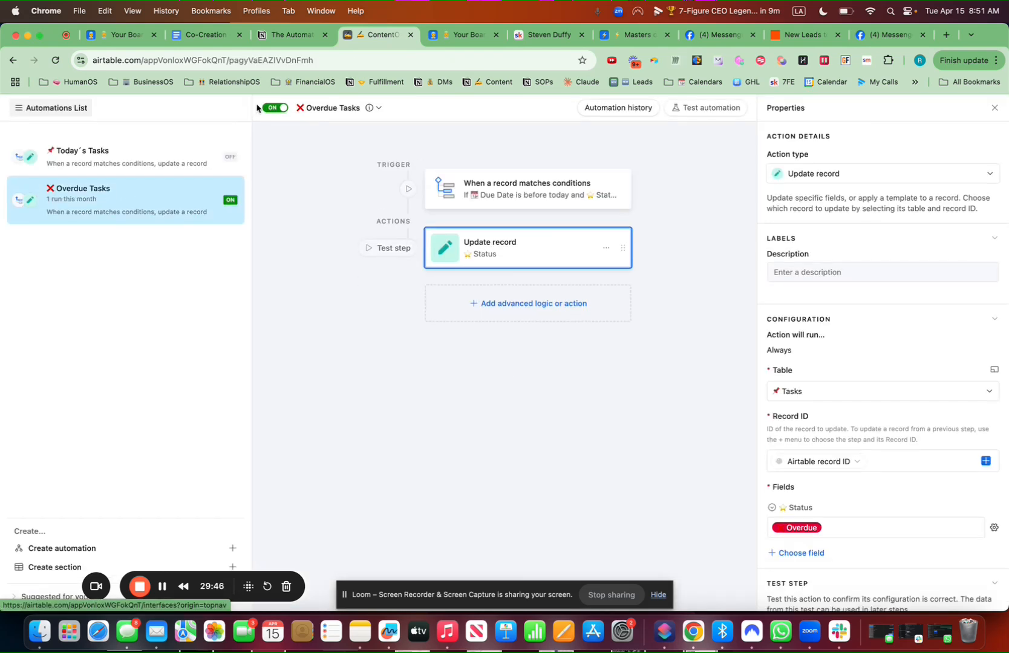